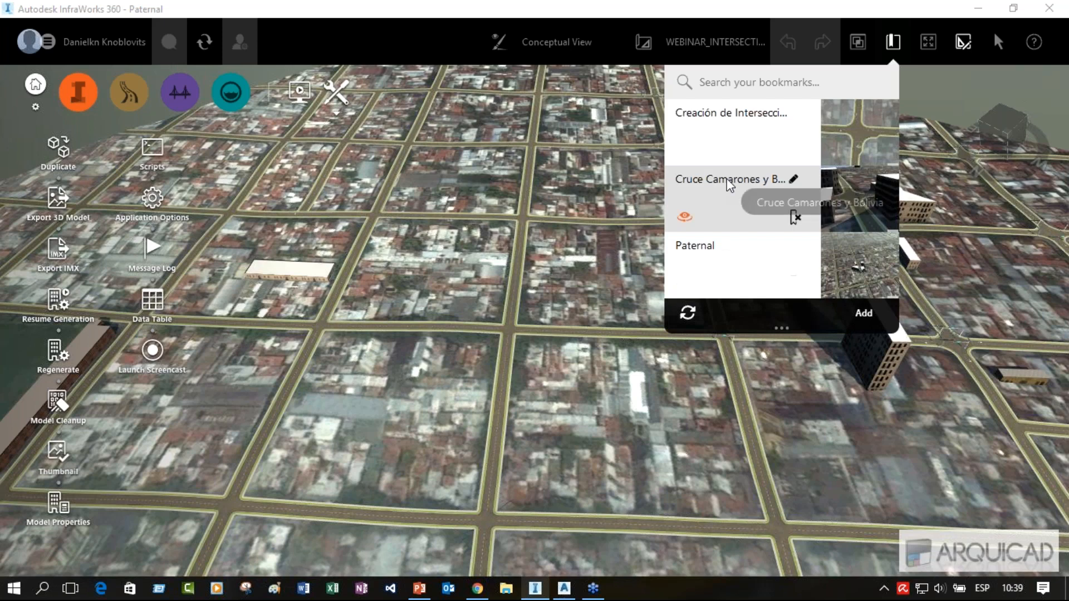
Go to the bookmarked view "Cruce Camarones y Bolivia" and set the intersection's design vehicle to WB-19.
click(727, 178)
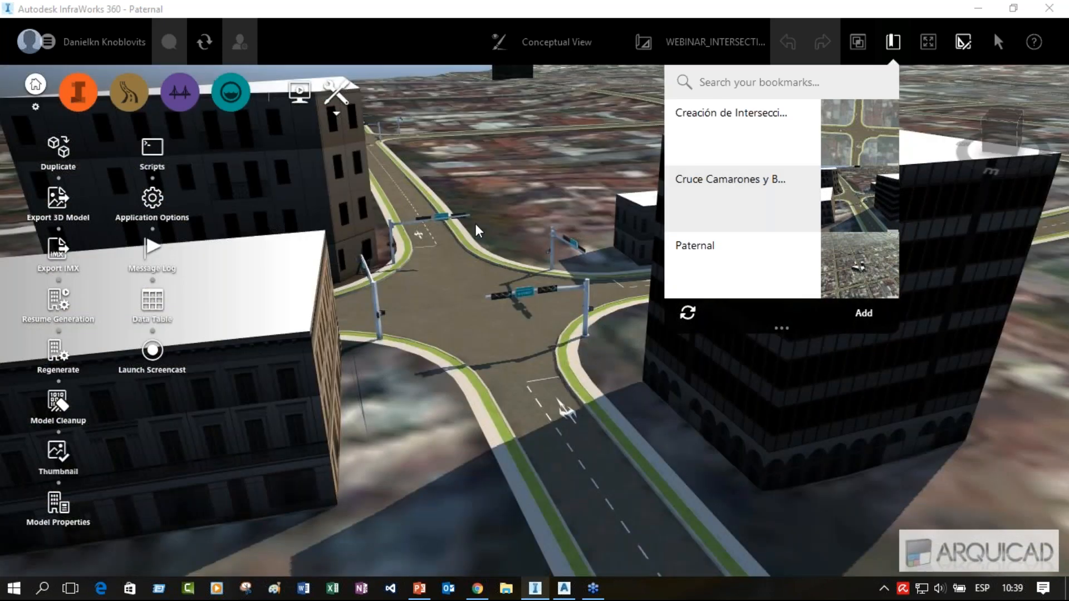
drag(476, 222, 430, 286)
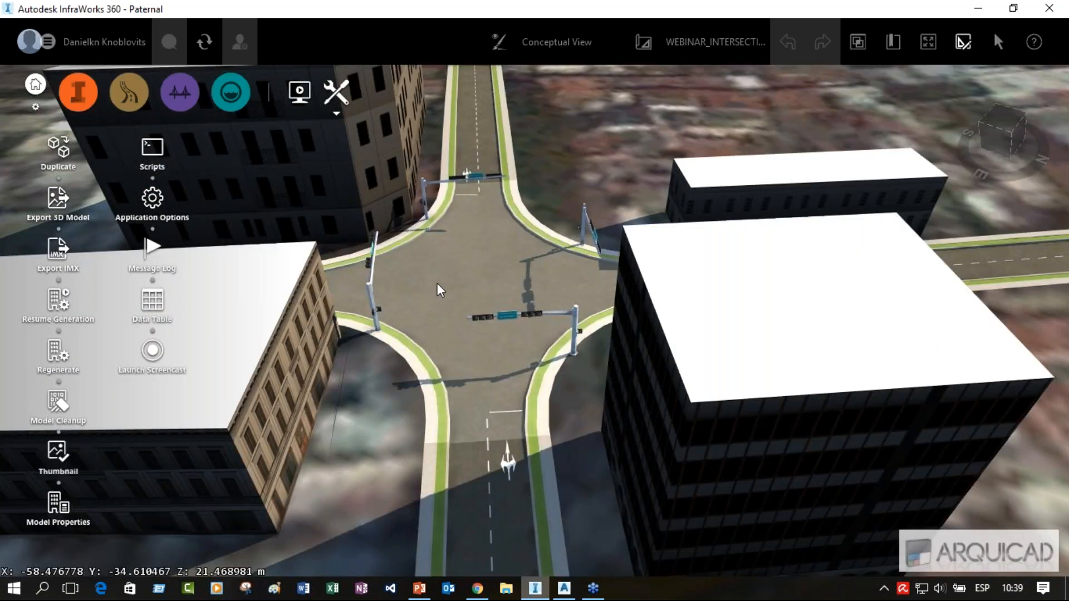
click(437, 283)
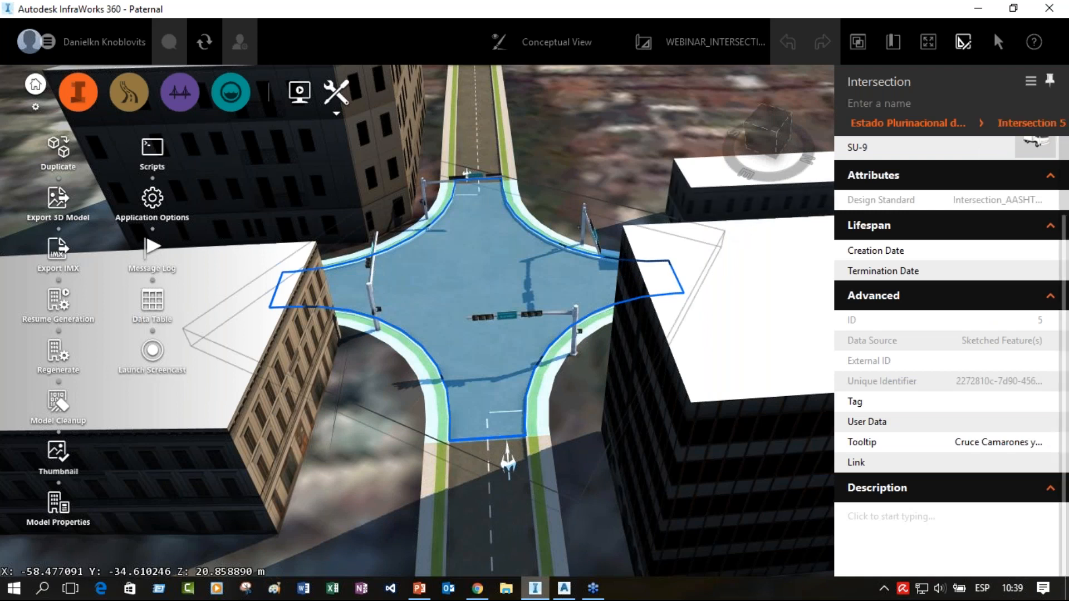
click(1030, 146)
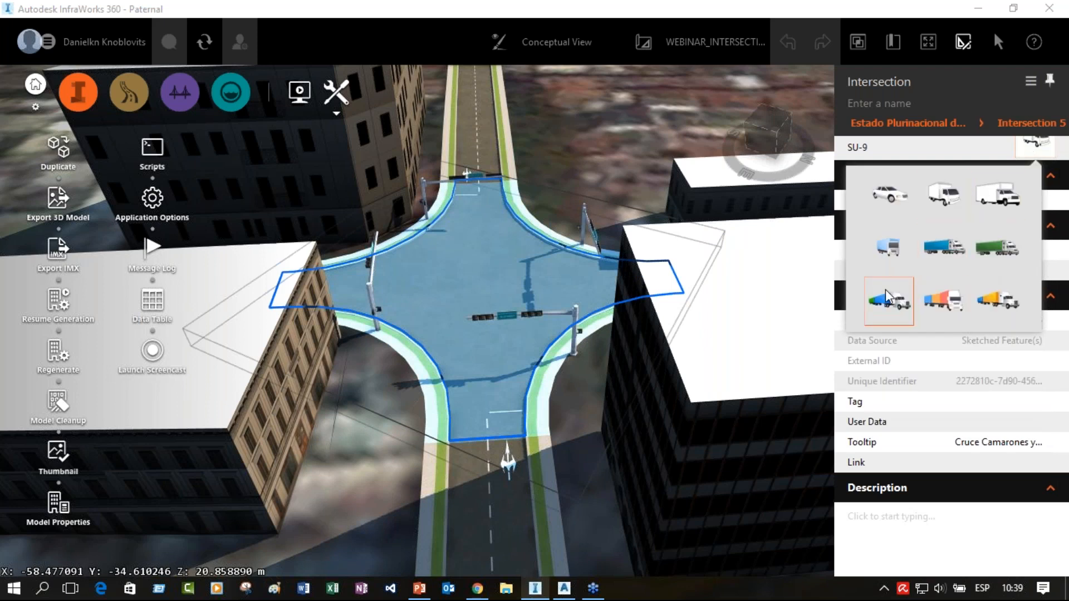
click(955, 251)
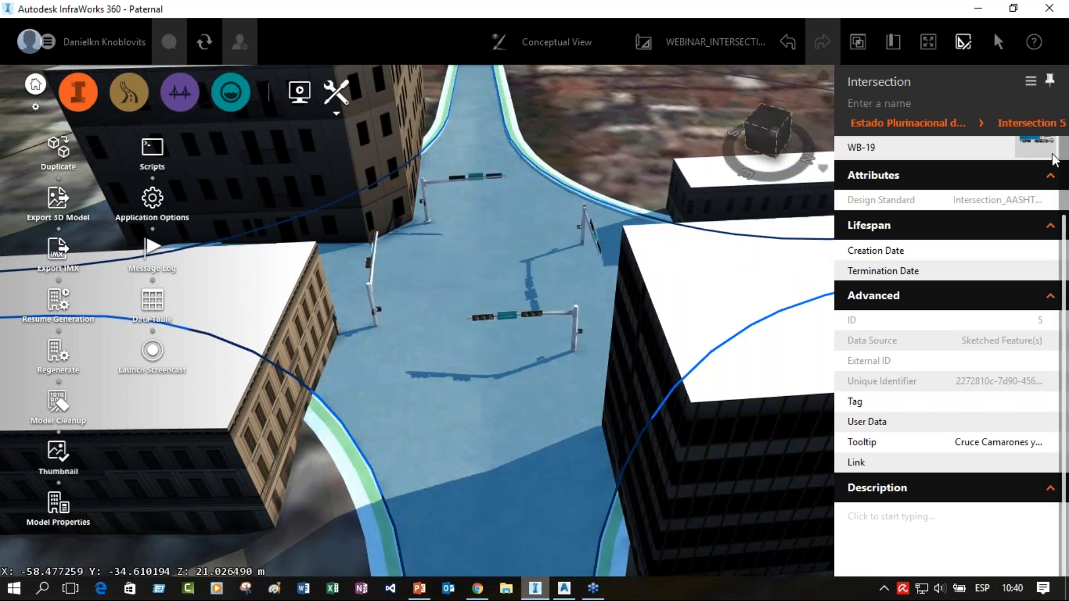
click(1035, 146)
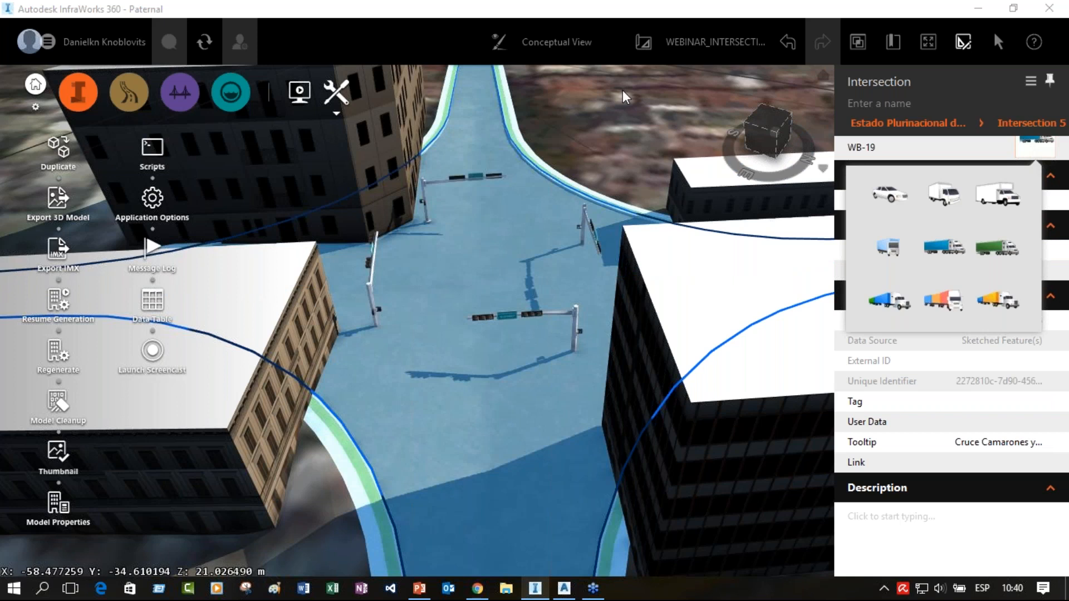
Recall the "Cruce Camarones y Bolivia" bookmark to examine the resized intersection from its saved viewpoint.
click(893, 42)
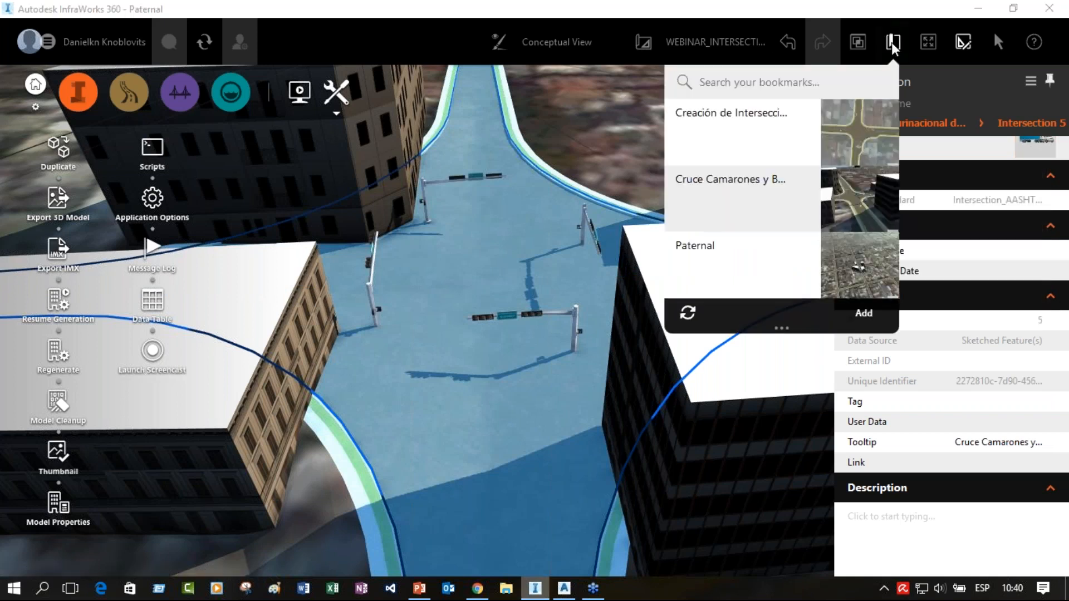
click(729, 194)
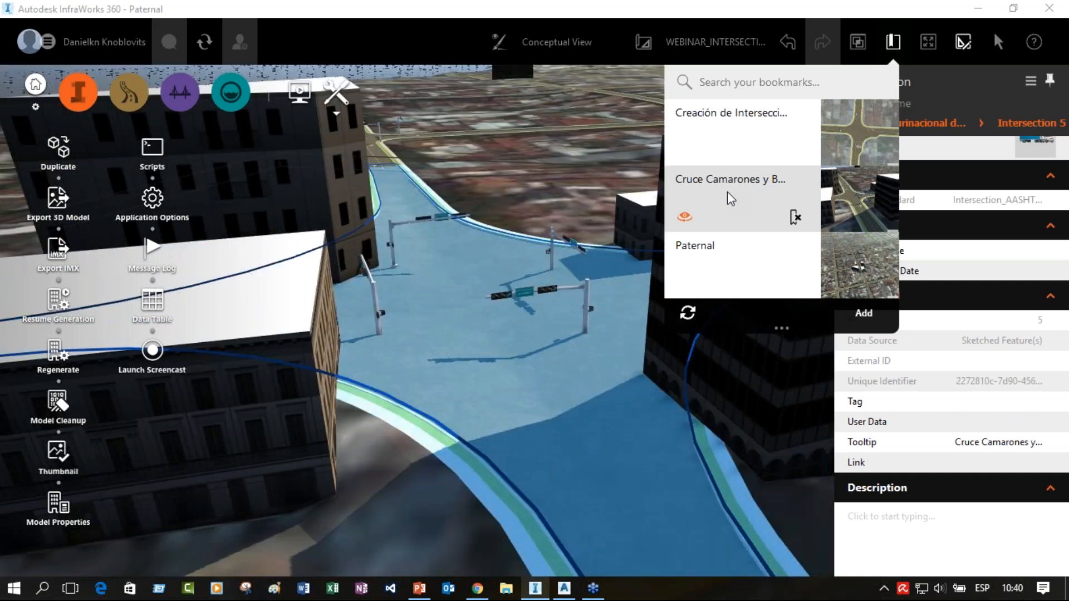
mouse_move(741, 187)
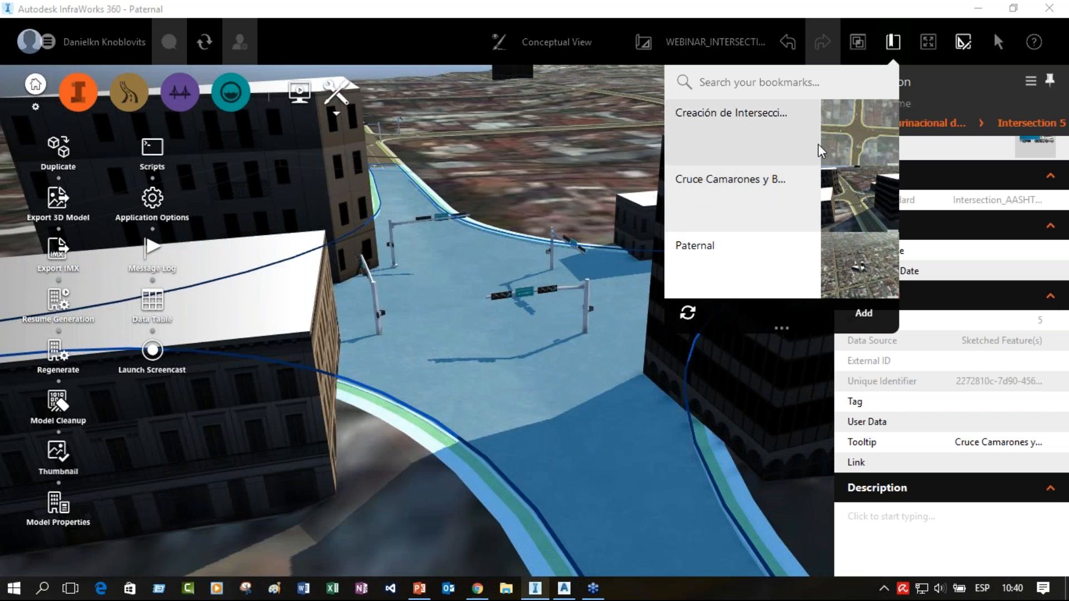
Go to the "Creación de Intersecci..." bookmark and examine the streets and open blocks around the blue marker.
click(725, 133)
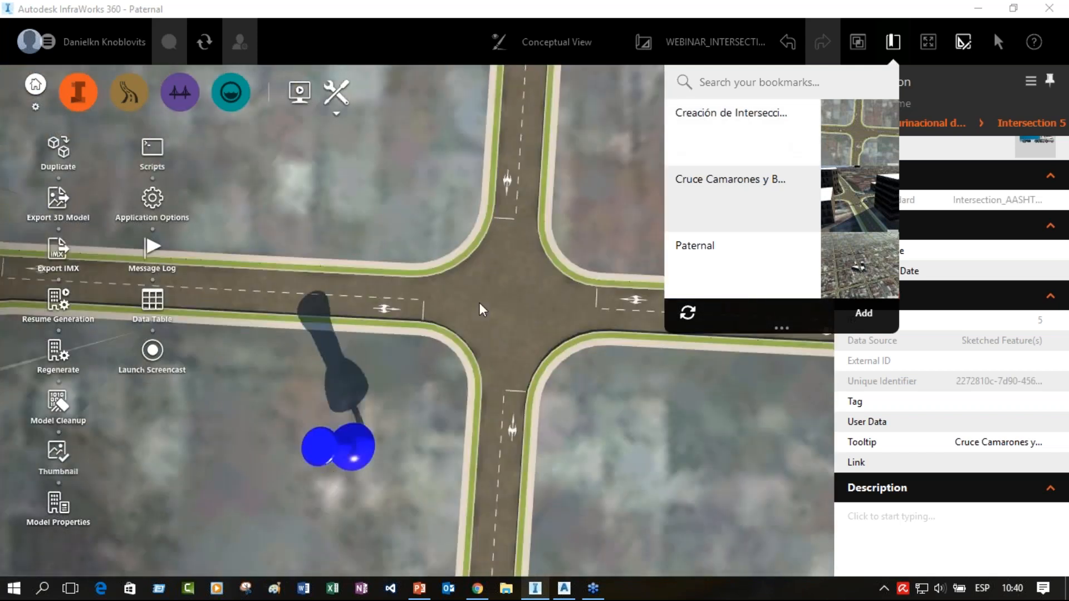
click(480, 302)
middle_drag(420, 376, 352, 242)
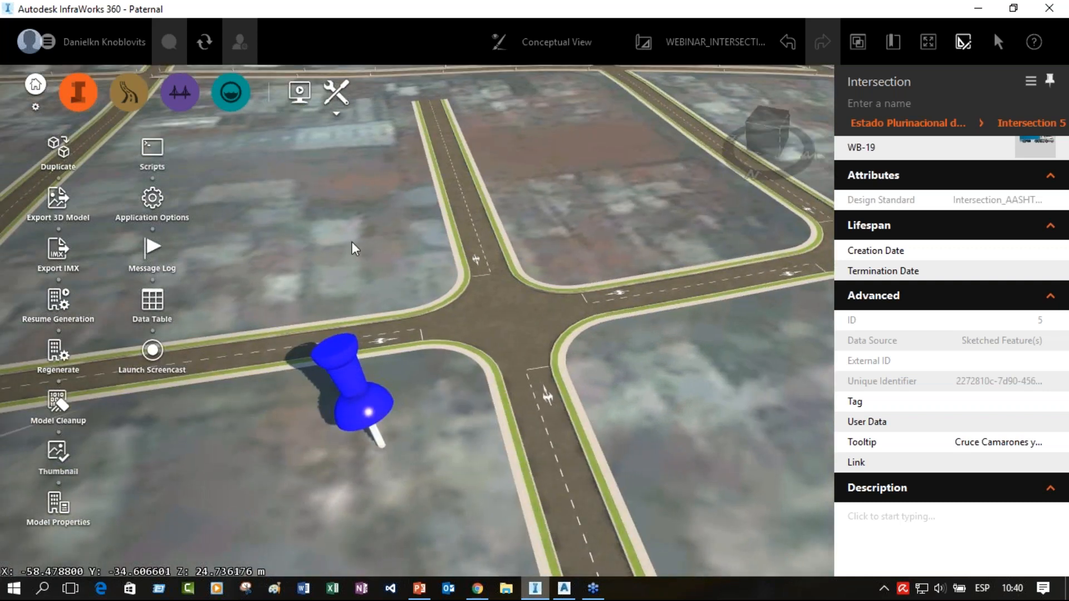
scroll(352, 242, down, 1)
scroll(352, 242, down, 1)
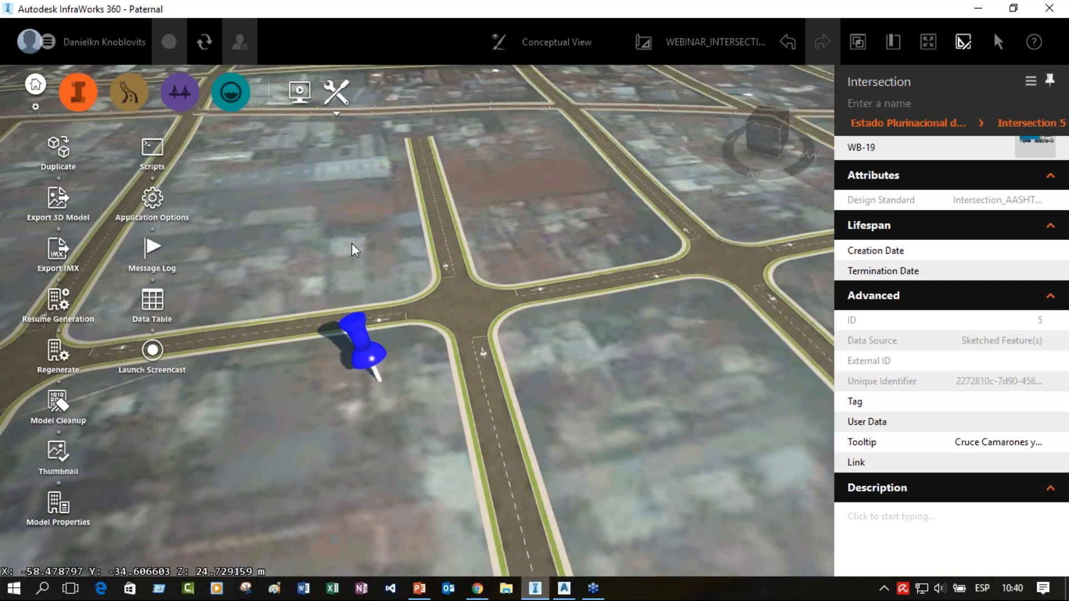
drag(309, 267, 356, 236)
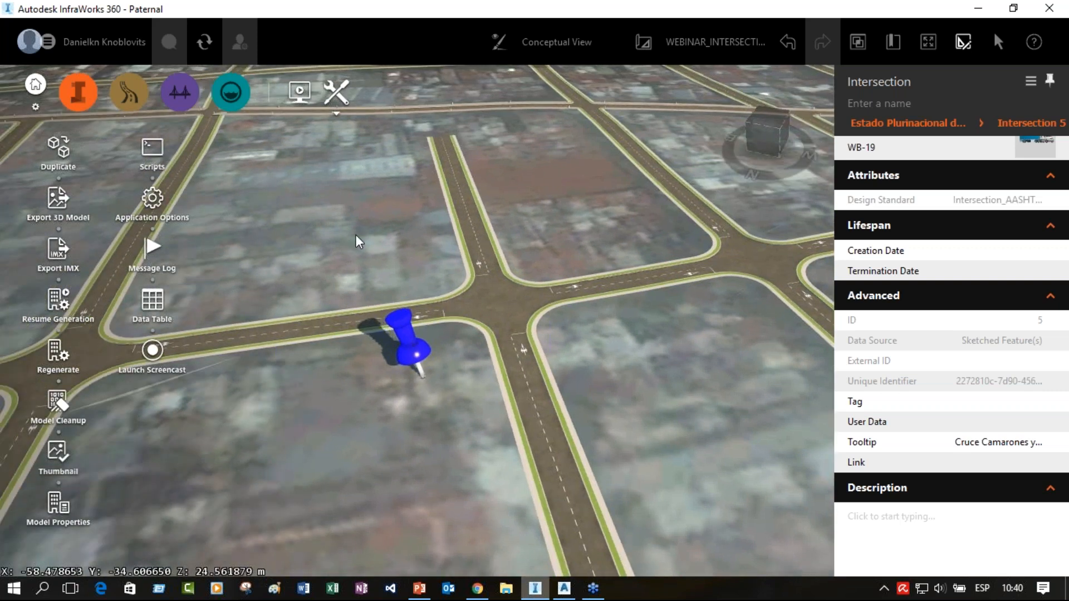
scroll(362, 233, down, 2)
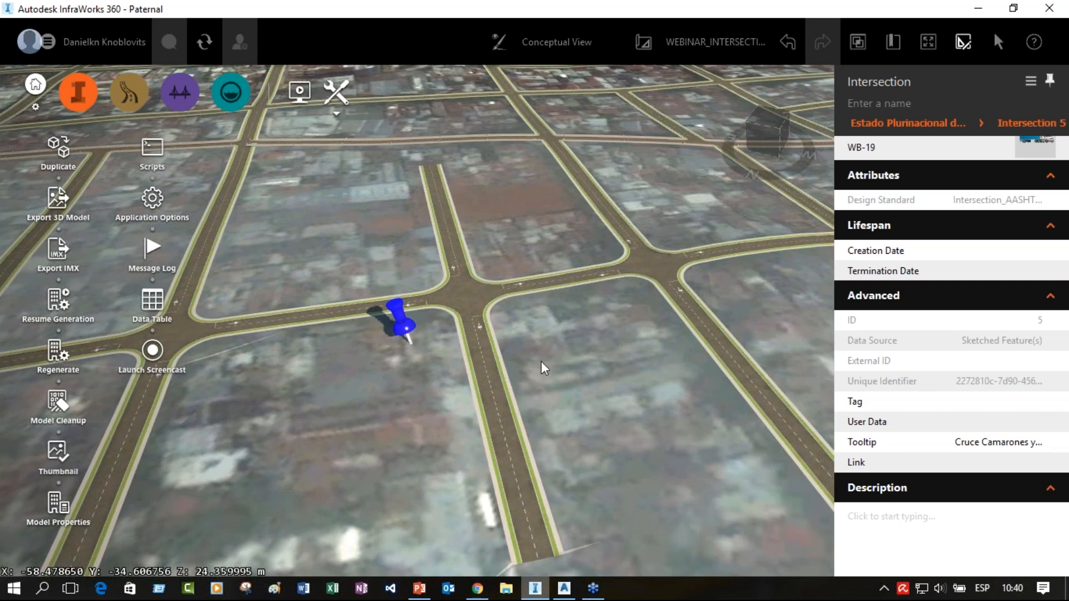
drag(557, 373, 265, 263)
Draw a Street 2 Lane arterial road about 89 m long across the existing street one block from the blue marker.
click(129, 92)
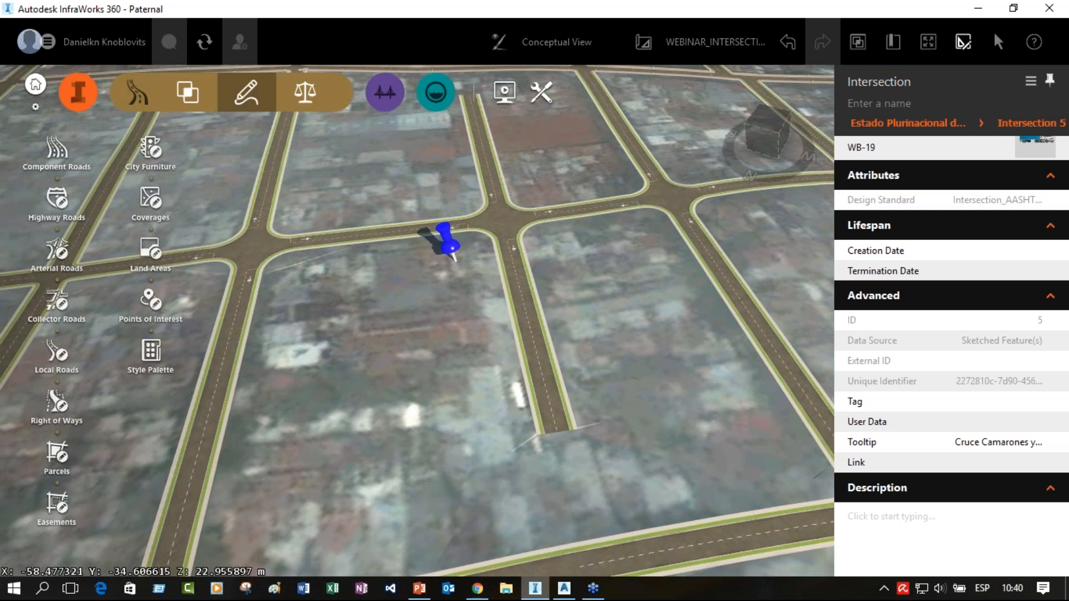
click(58, 252)
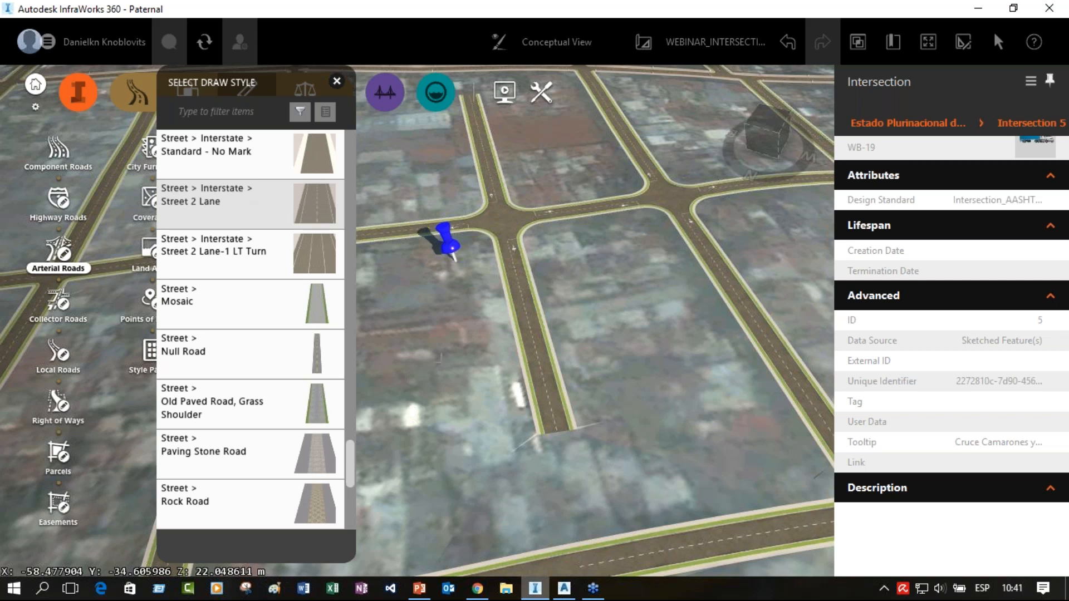
mouse_move(543, 310)
mouse_down()
mouse_move(579, 287)
mouse_move(707, 259)
mouse_up()
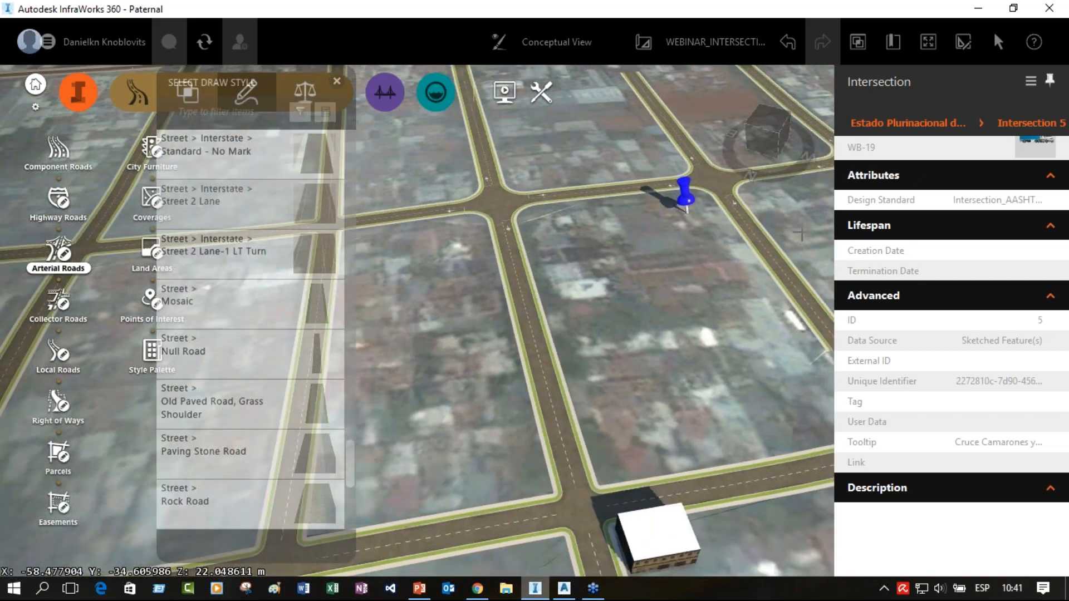
middle_drag(802, 233, 362, 346)
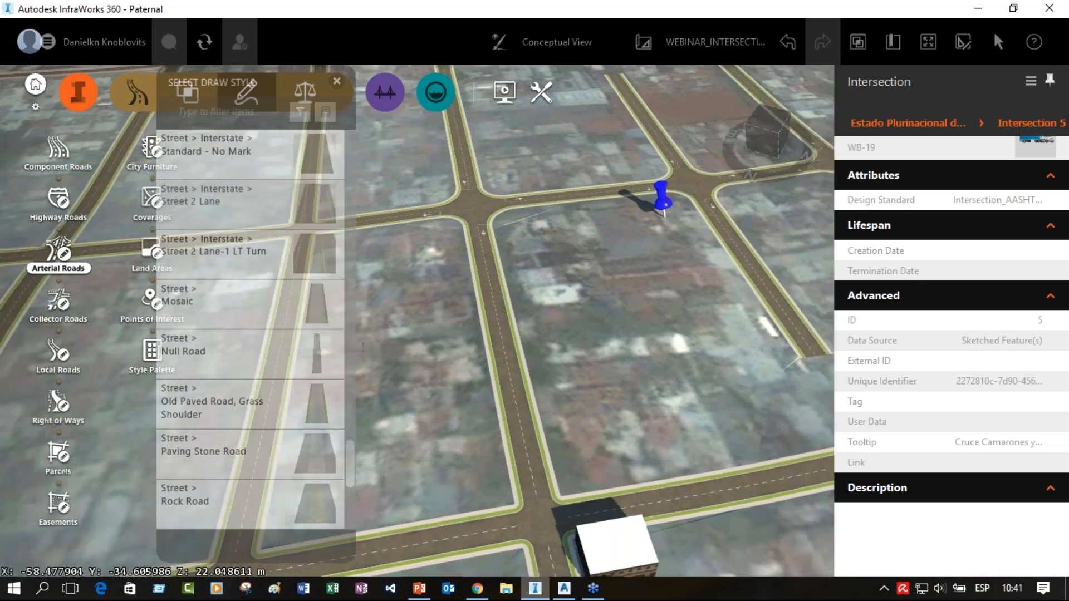
click(362, 350)
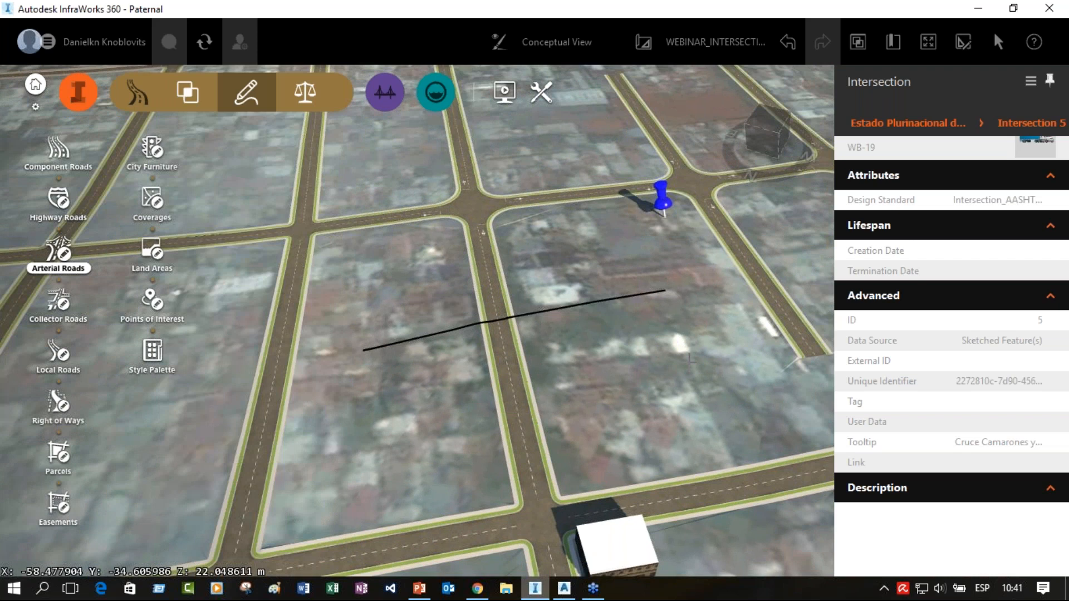
double_click(666, 290)
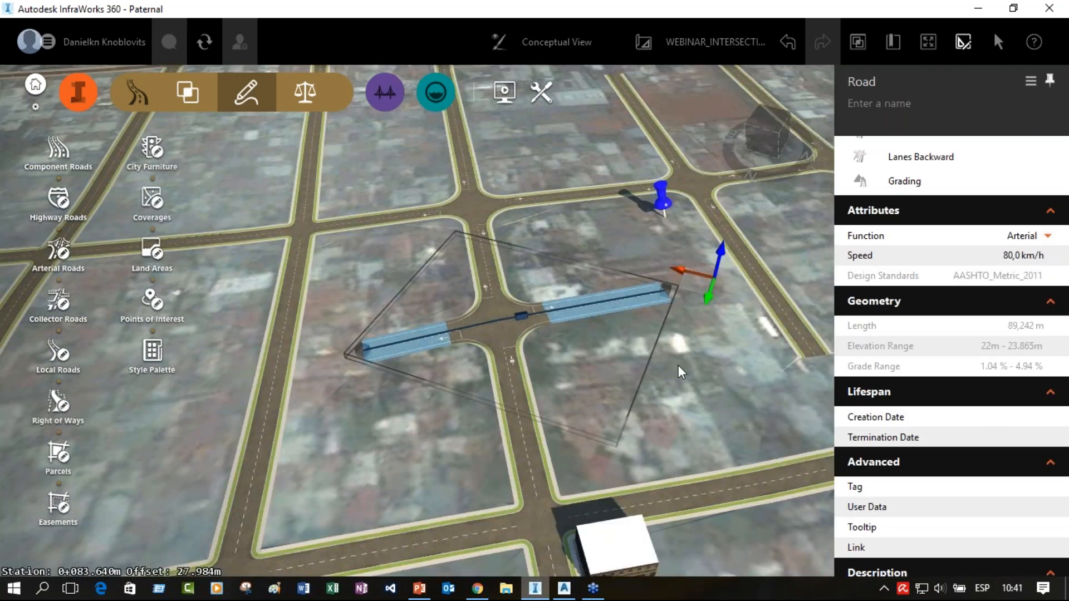
click(678, 365)
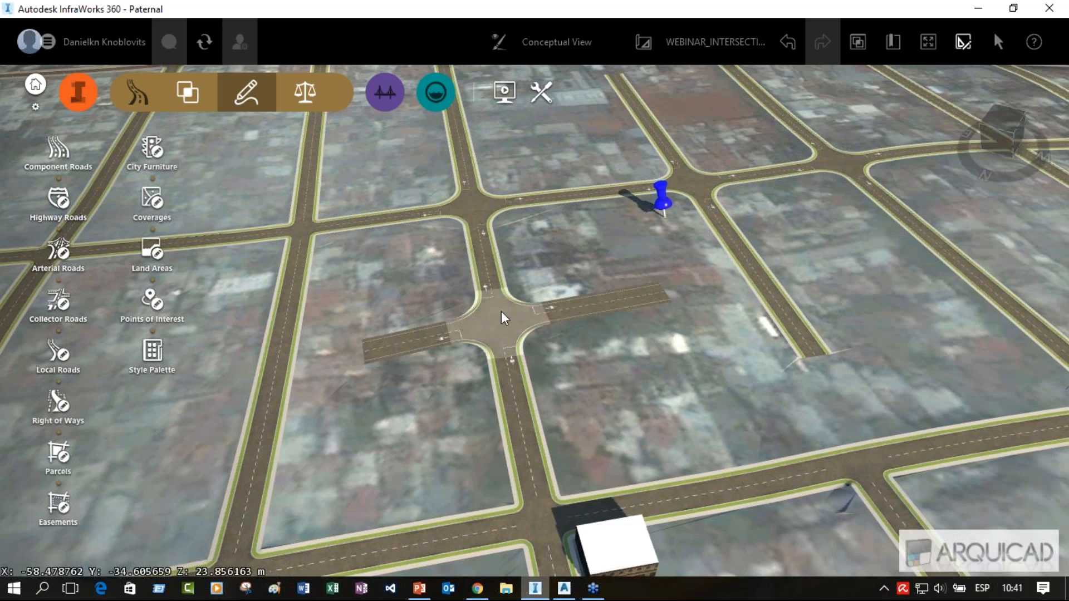
Examine the new intersection's turning zones, their radii and the available curb return types.
click(502, 313)
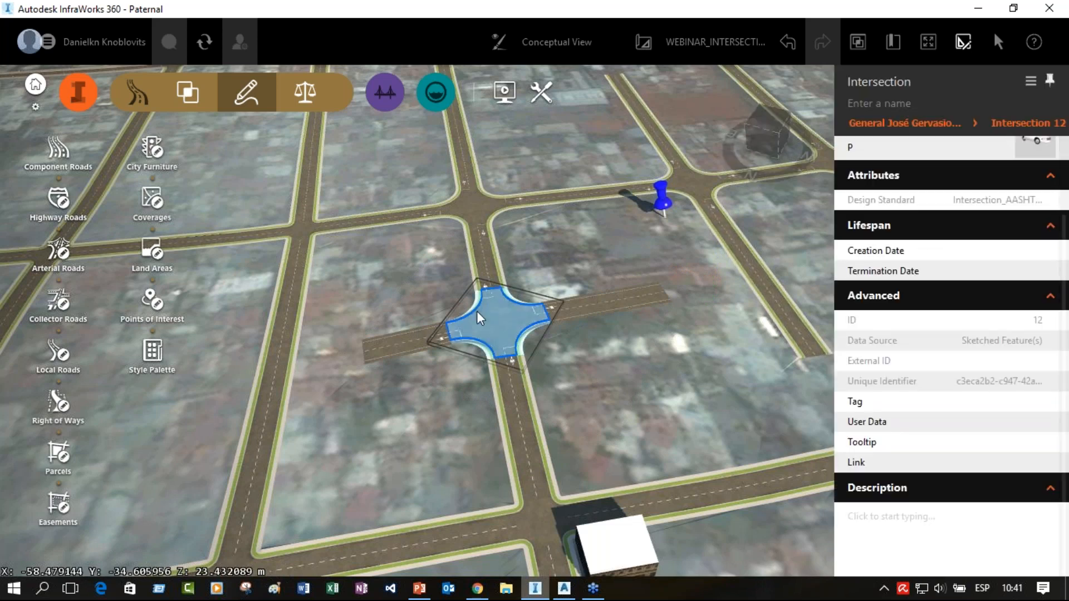
click(505, 308)
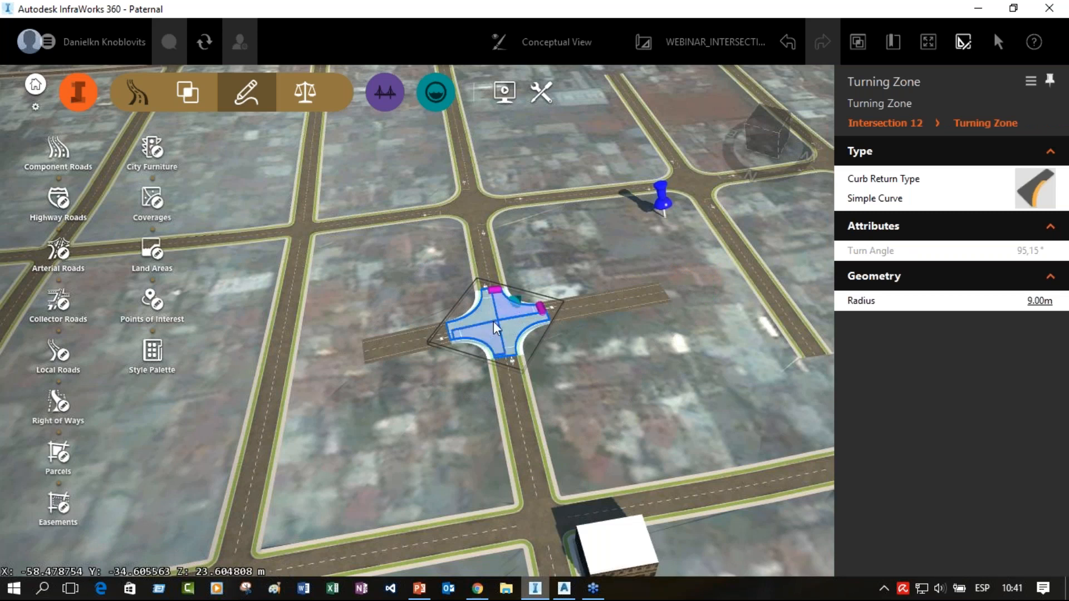
click(509, 326)
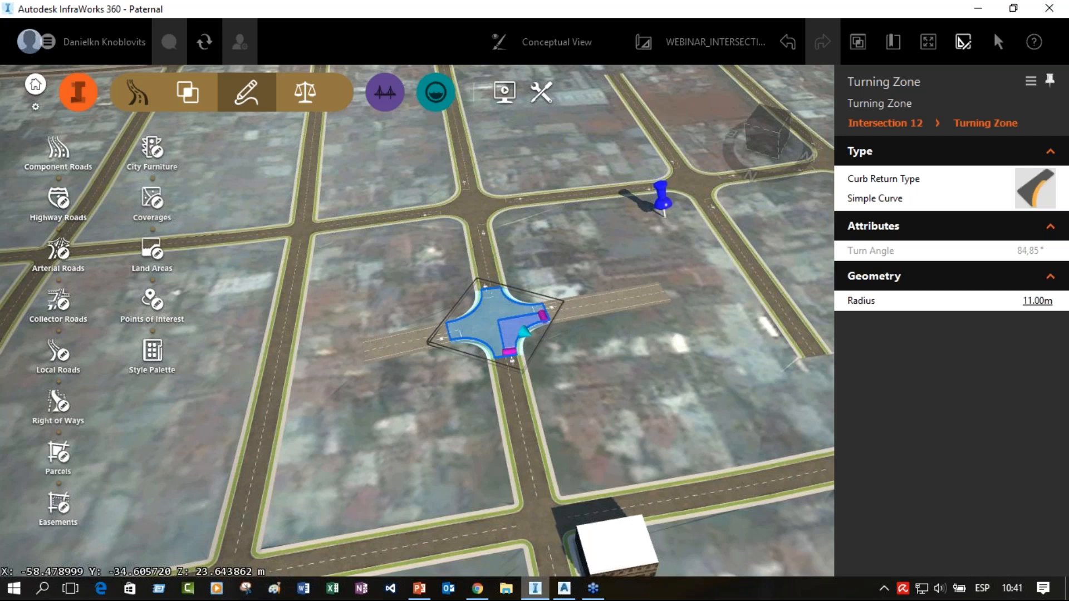
click(1028, 188)
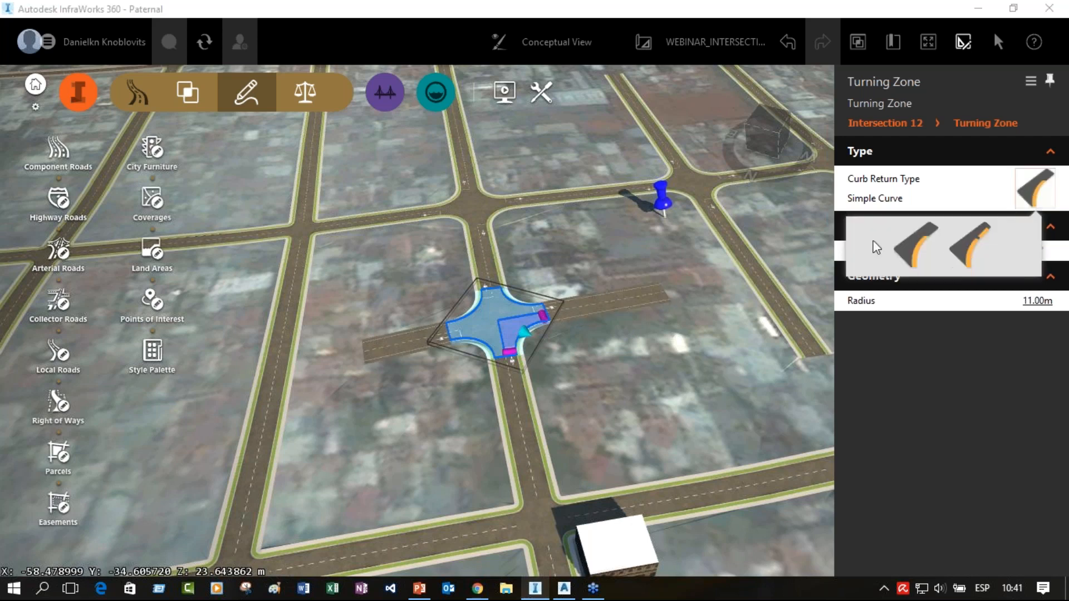
click(604, 344)
click(603, 344)
Try to change the new intersection's junction type to Roundabout.
click(493, 307)
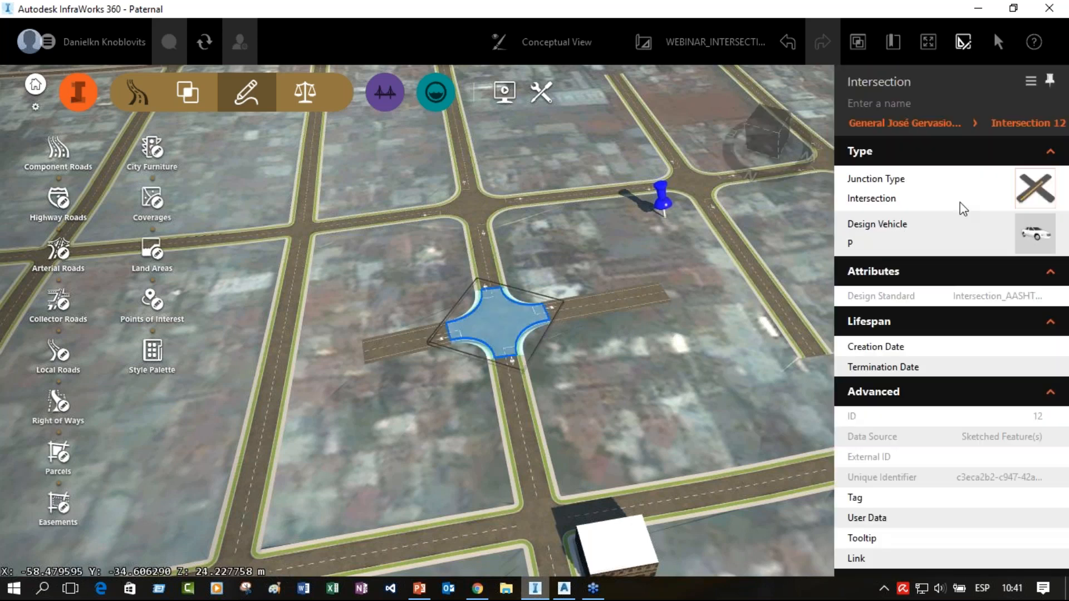
click(1029, 177)
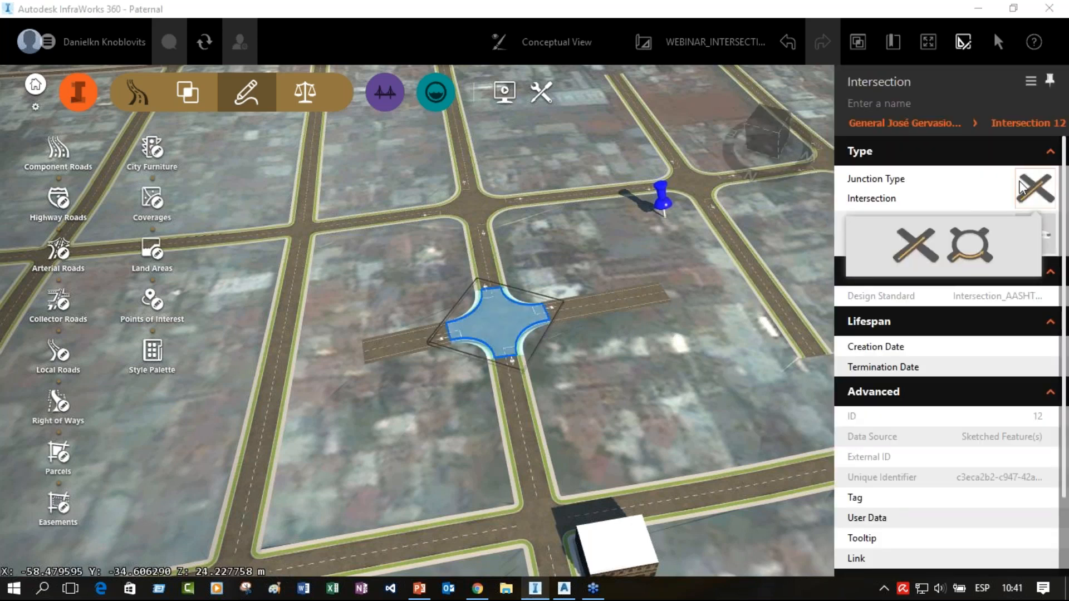
click(966, 244)
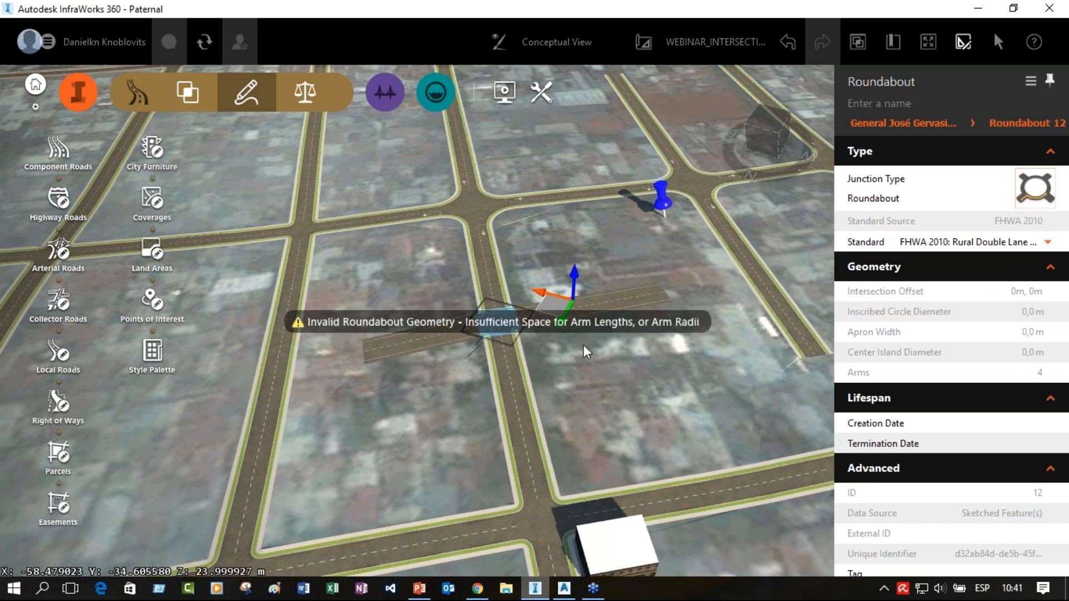
click(601, 374)
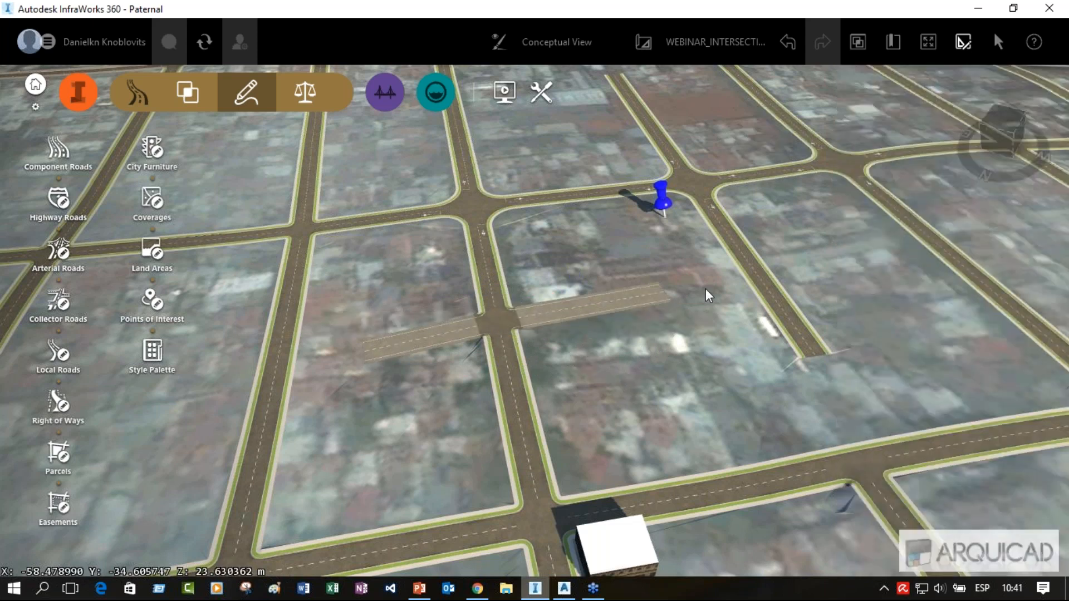
Stretch the end of the new arterial road nearest the blue marker until the road is about 105 m long.
click(677, 292)
drag(670, 290, 710, 278)
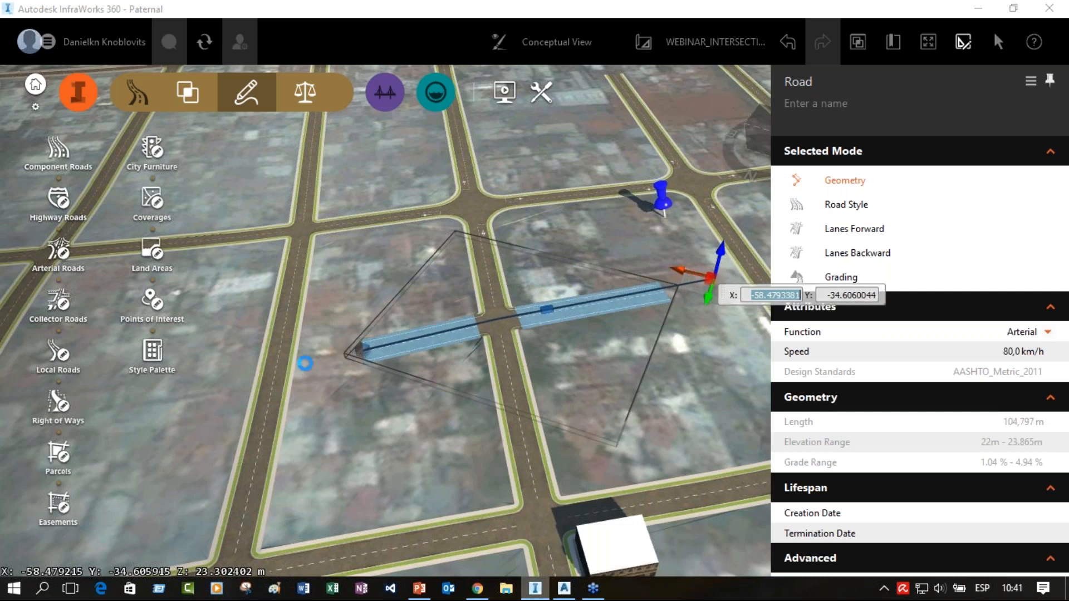
drag(436, 385, 580, 298)
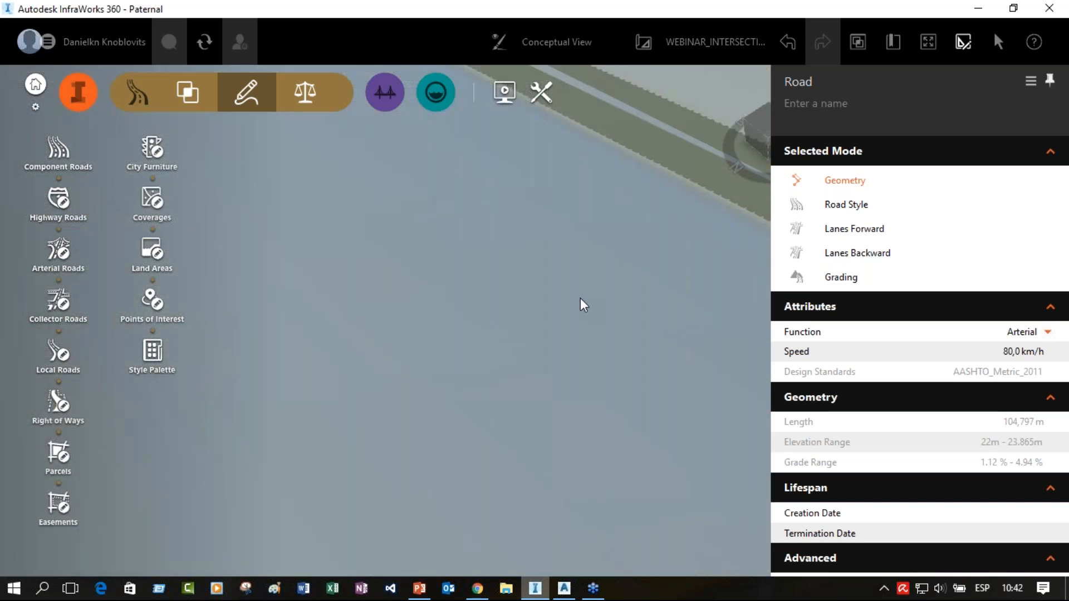
scroll(580, 299, down, 5)
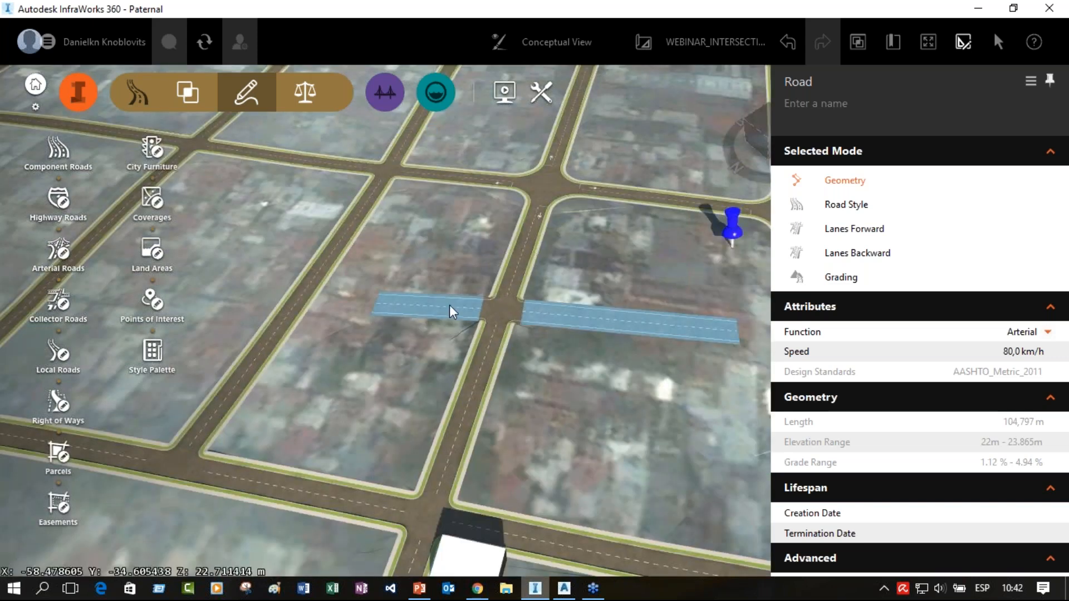
Return the junction between the new road and the existing street to the Intersection type.
click(502, 312)
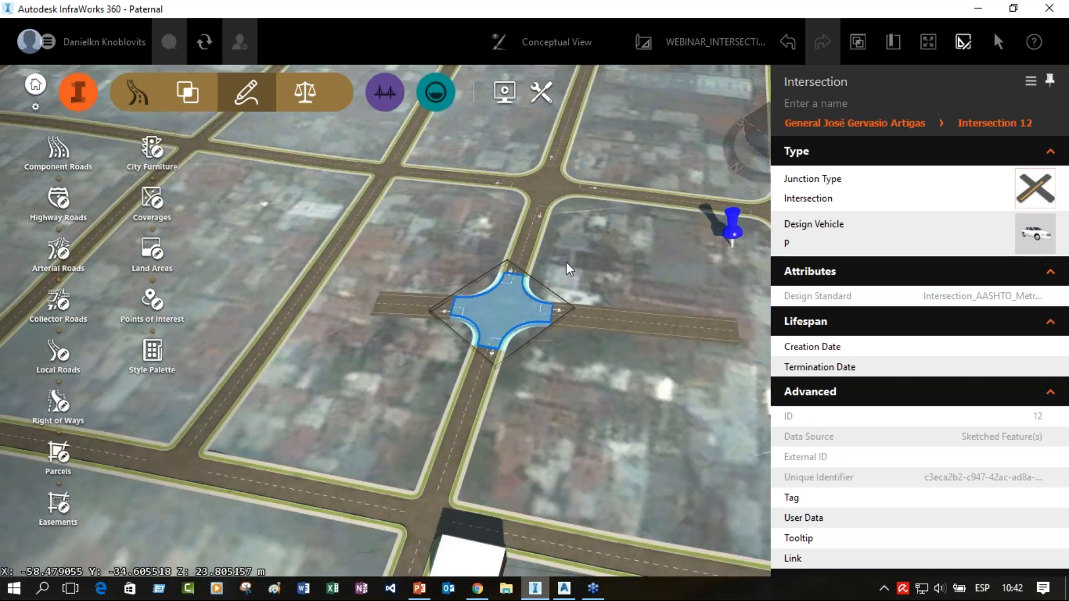
click(487, 229)
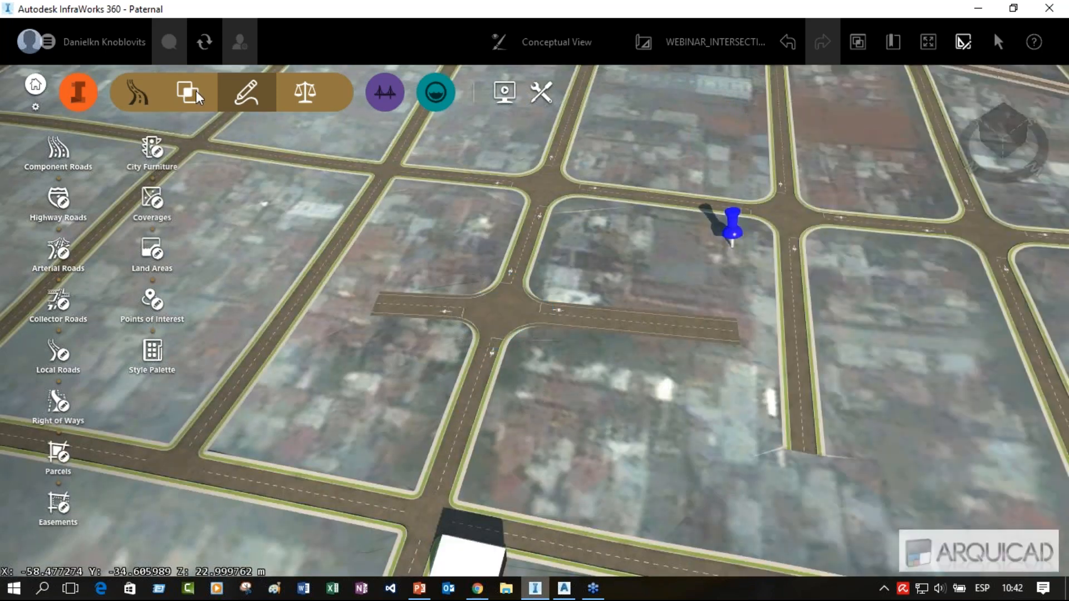
Set up an IMX export with a polygon extent around the new road junction, leaving the export without running it.
click(541, 91)
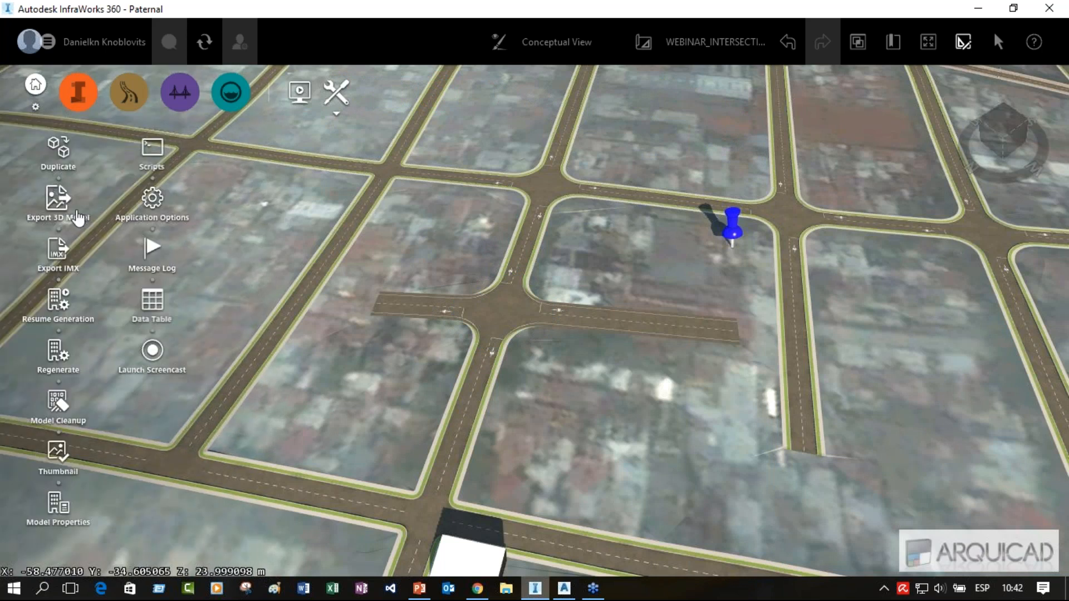
click(66, 254)
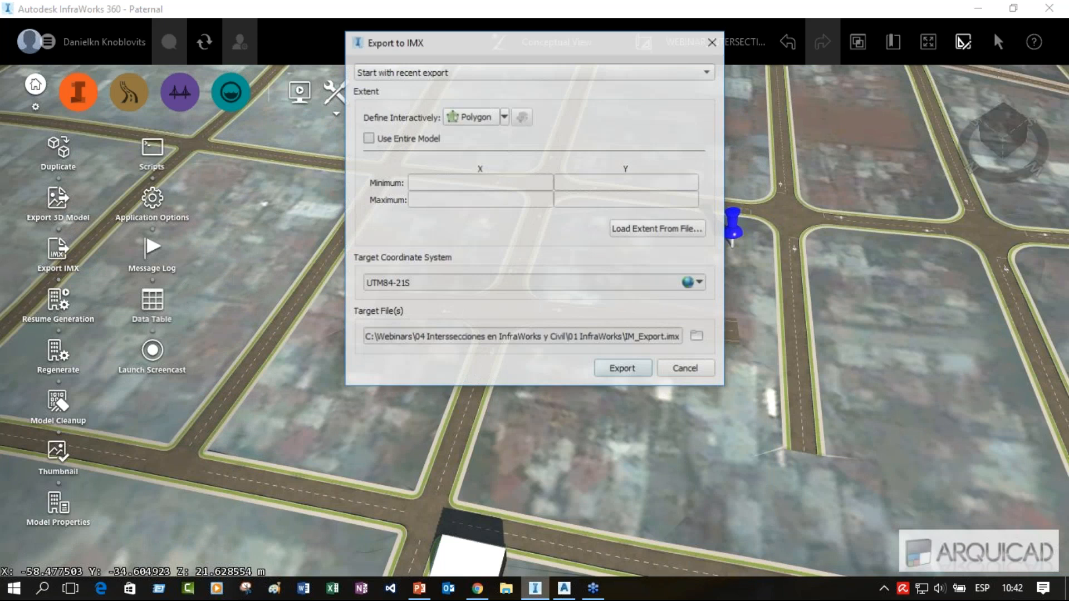
click(474, 117)
click(392, 227)
click(361, 78)
click(664, 108)
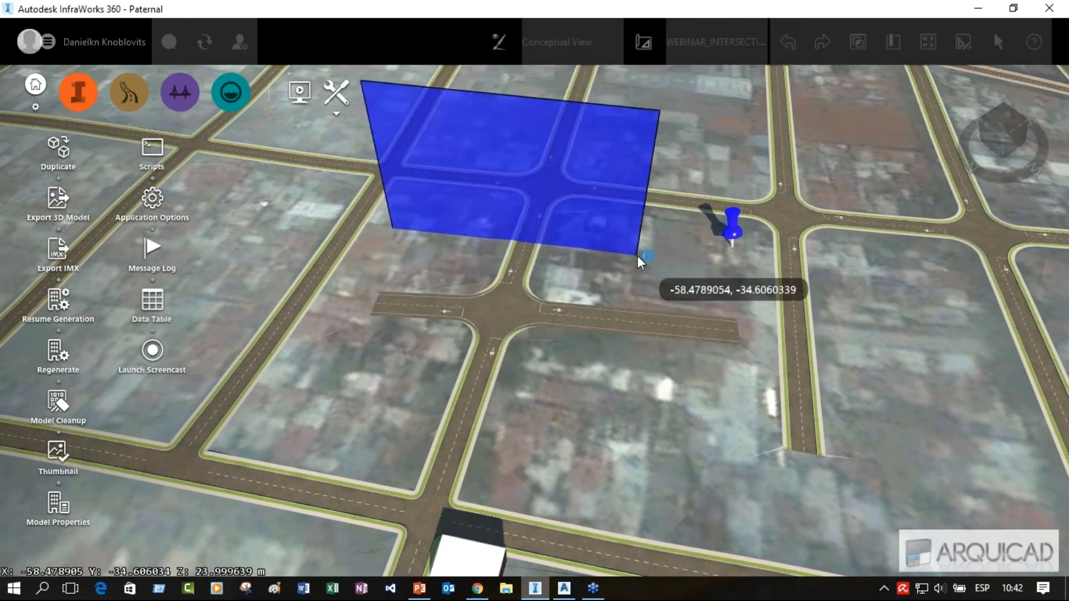
click(642, 242)
click(618, 393)
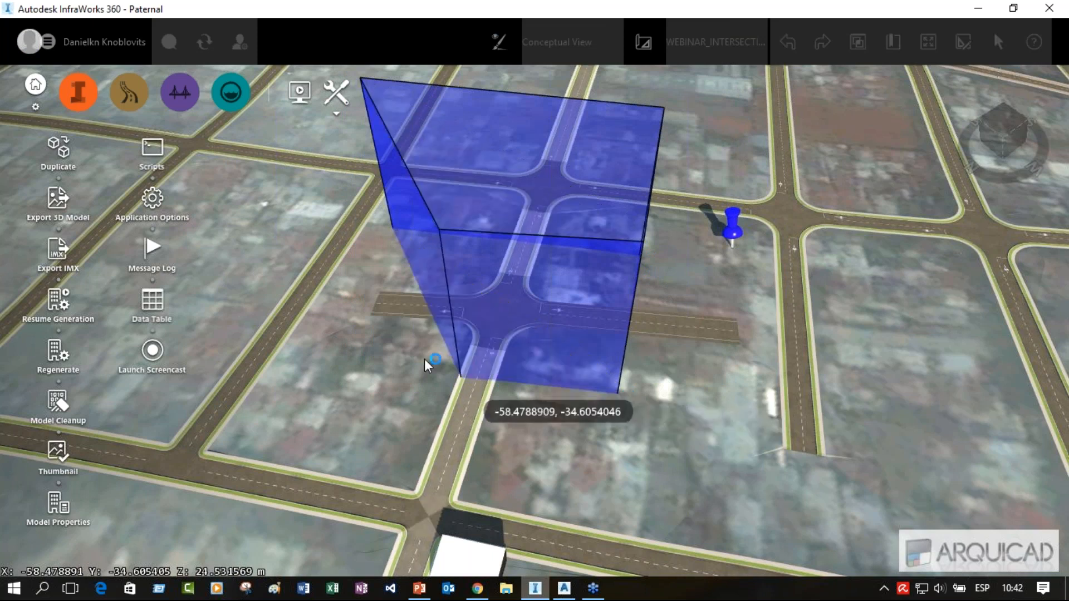
click(349, 355)
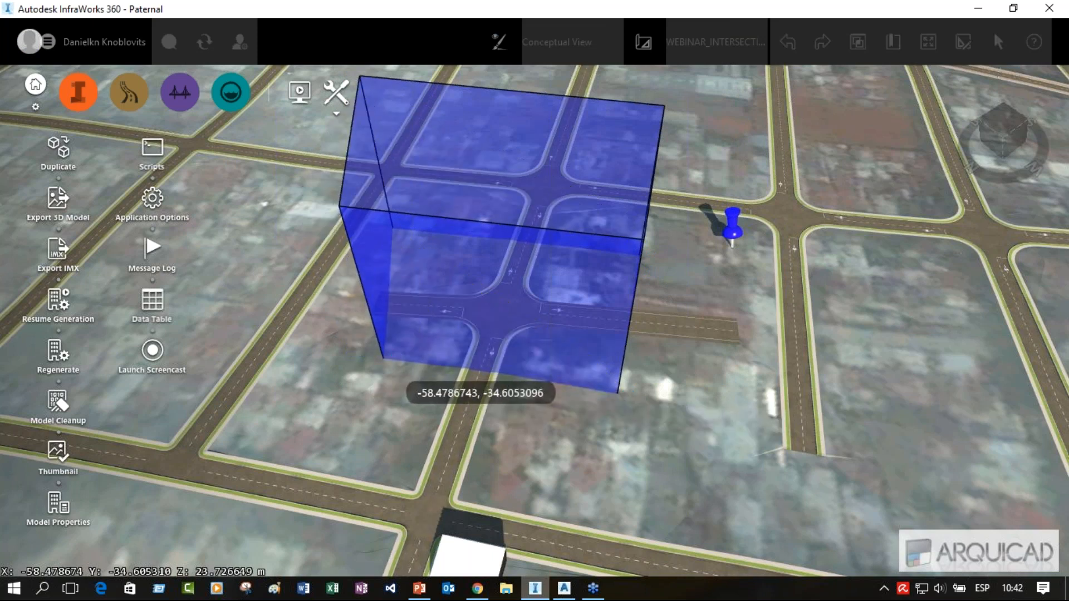
double_click(383, 358)
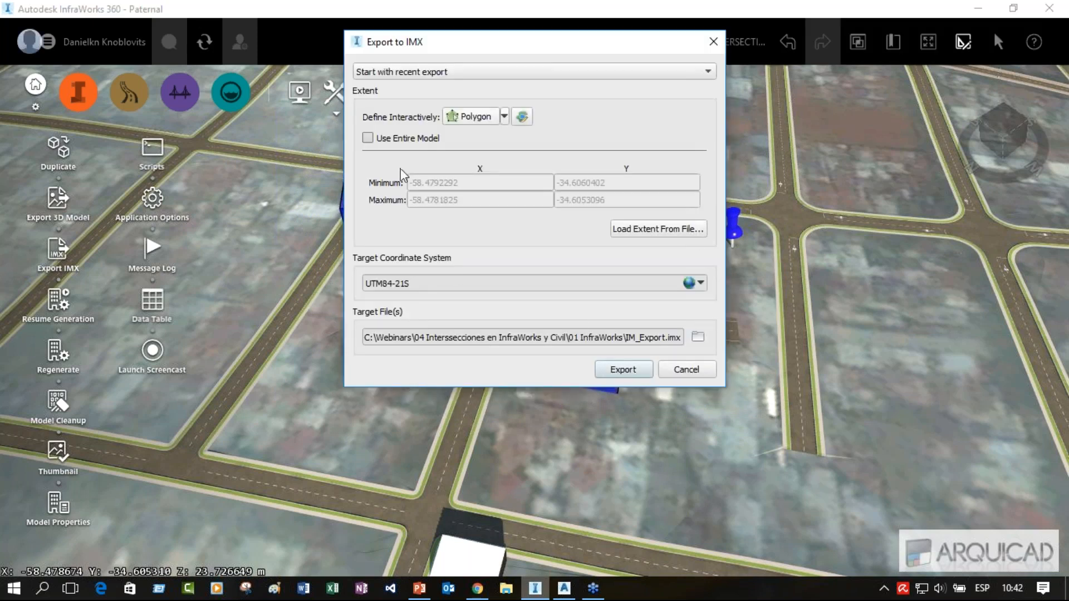
click(712, 43)
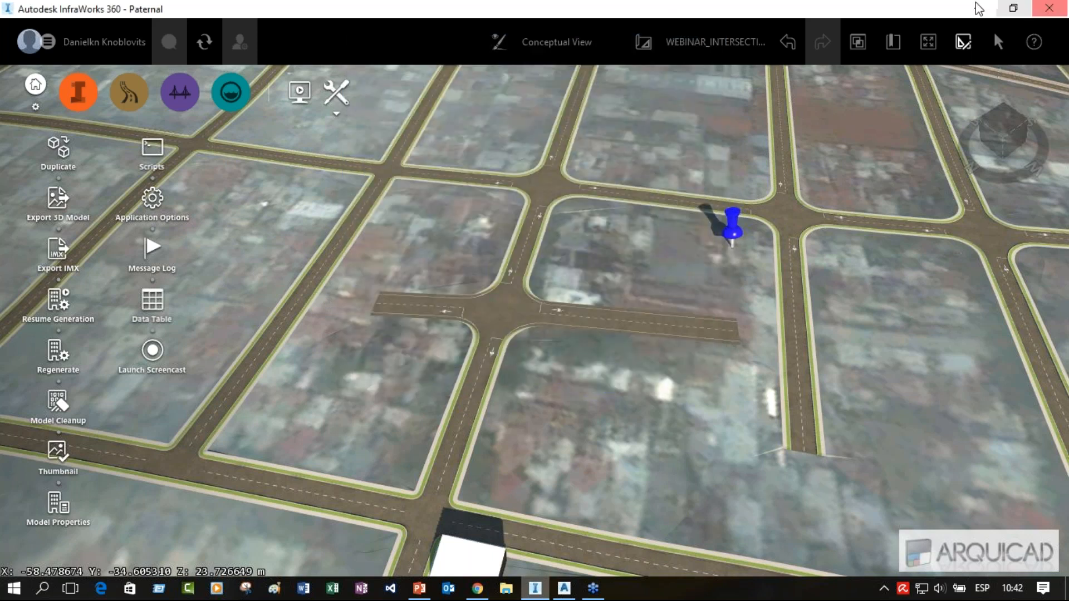
Leave InfraWorks for AutoCAD Civil 3D and open "For import IMX Intersección - UTM84-21S - DONE.dwg" from the 01 InfraWorks folder.
click(1049, 9)
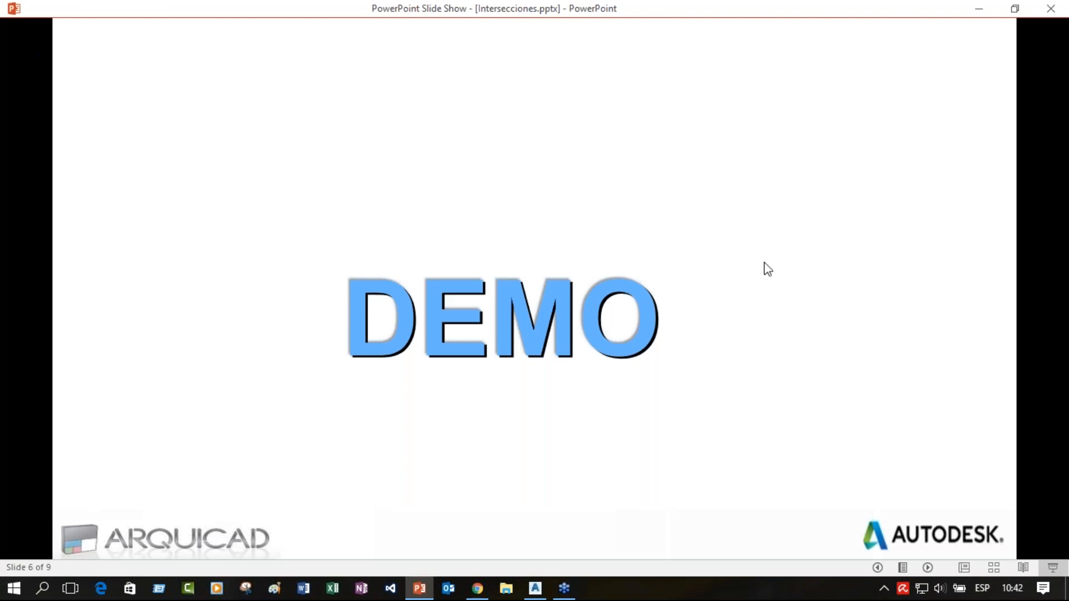
click(536, 589)
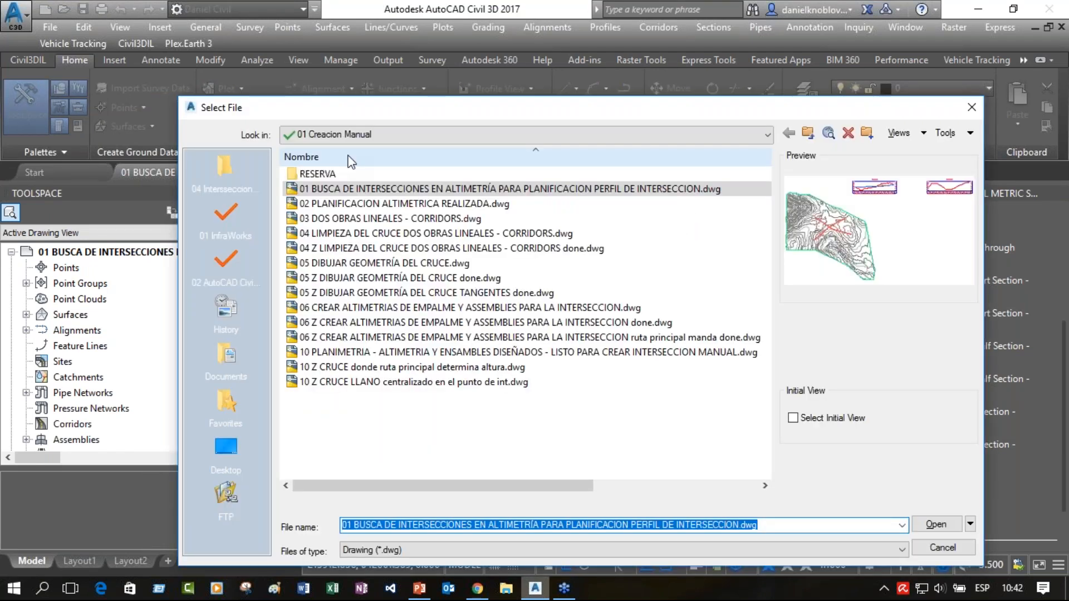
click(808, 133)
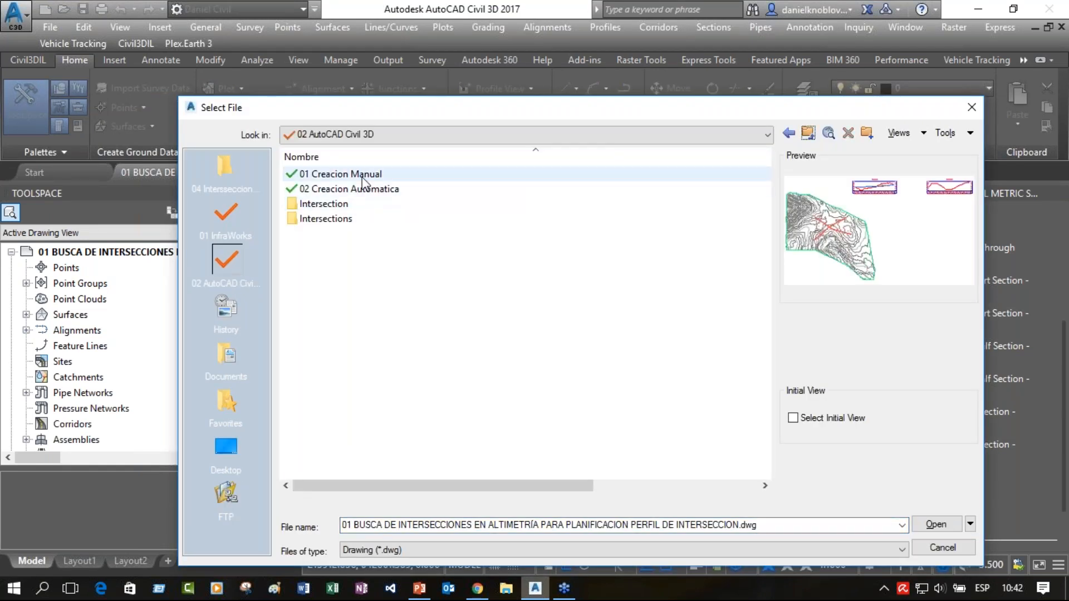
click(808, 133)
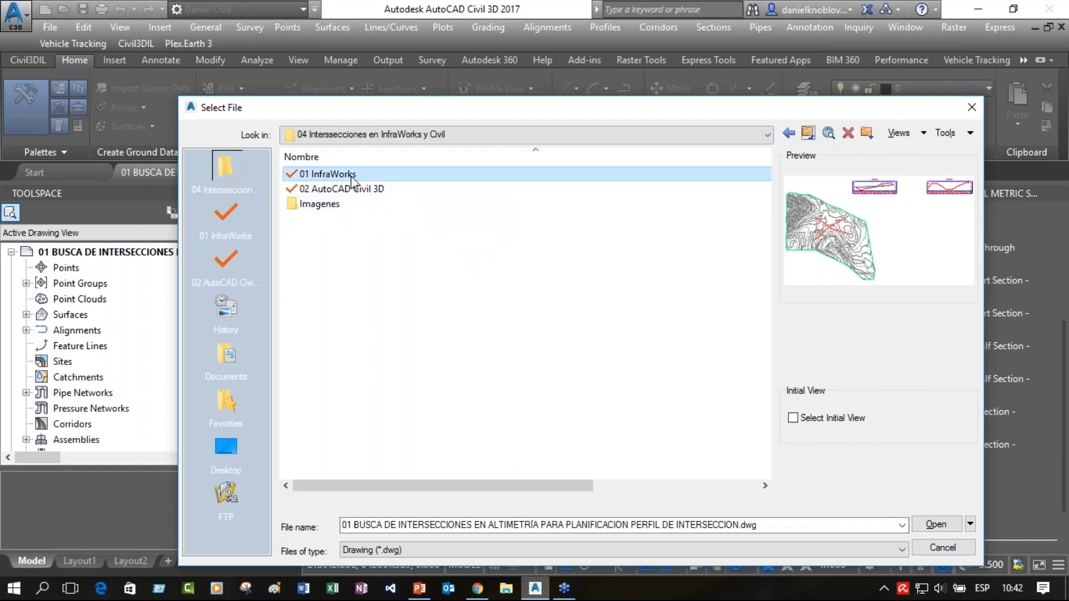
double_click(311, 175)
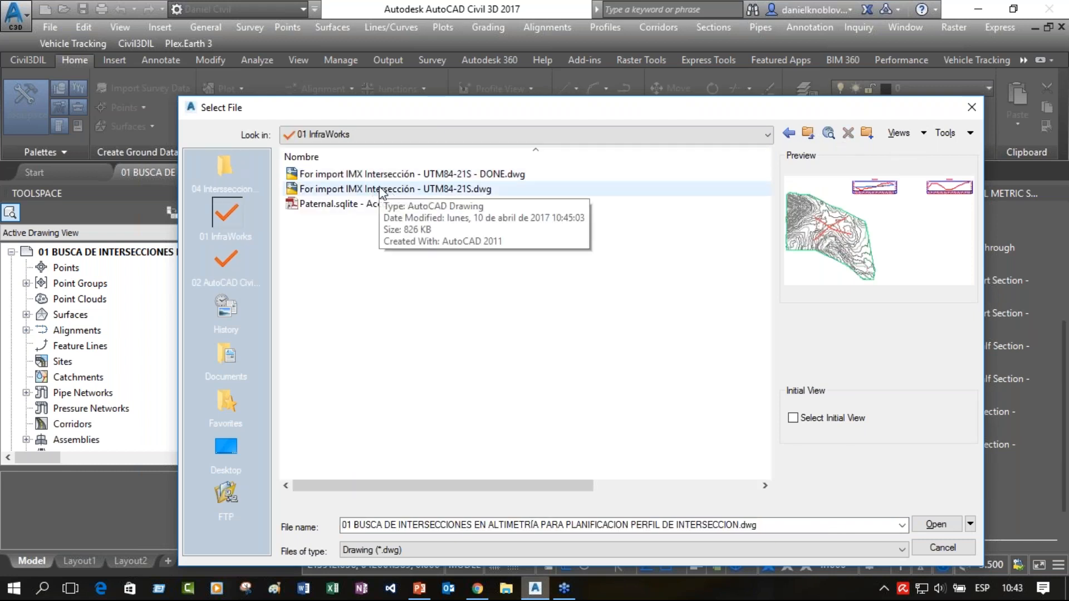
click(360, 190)
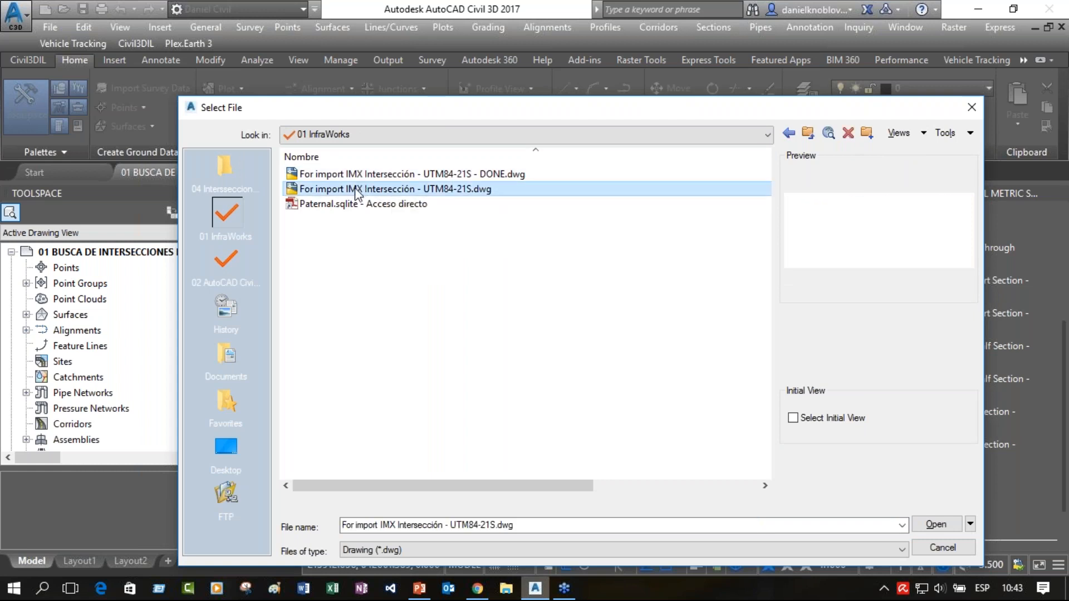
click(454, 175)
click(936, 524)
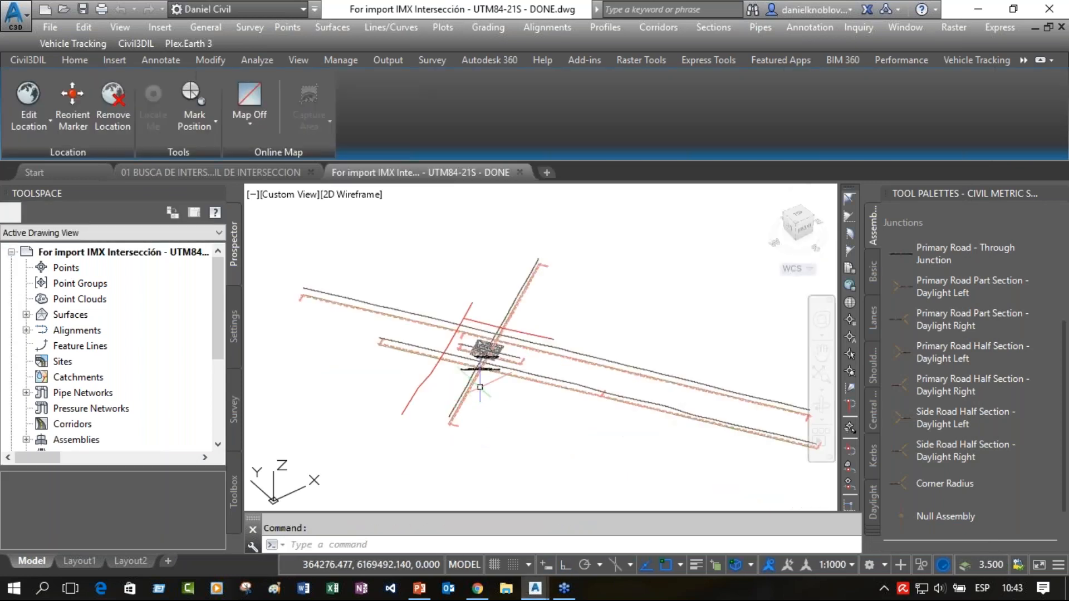
Examine the imported road alignments, their intersection labels and the triangulated ground surface at the crossing.
scroll(480, 387, up, 6)
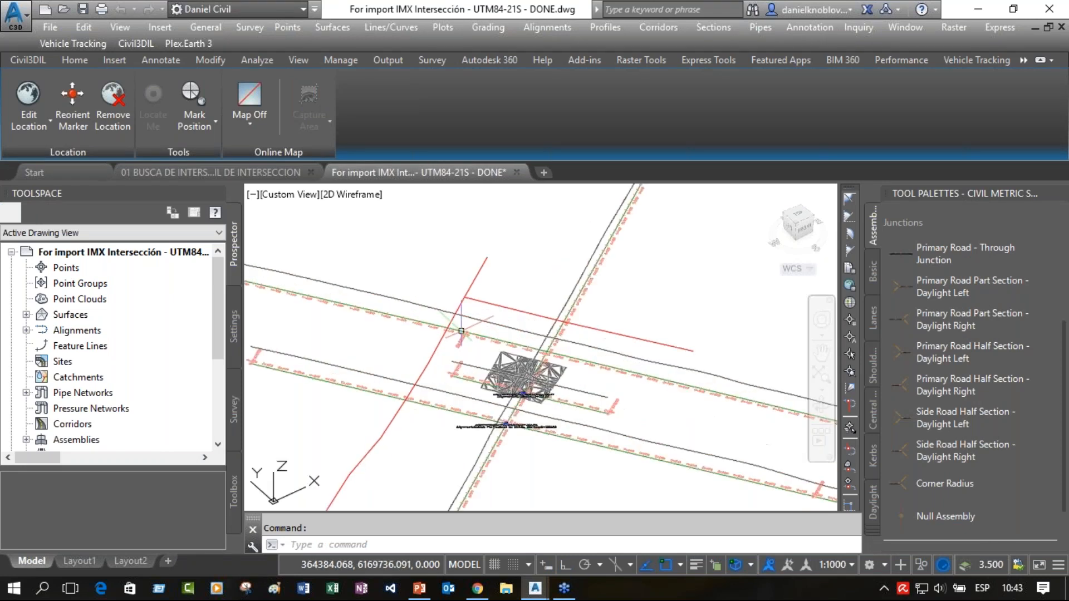
mouse_move(466, 368)
middle_down()
mouse_move(412, 217)
mouse_move(432, 220)
middle_up()
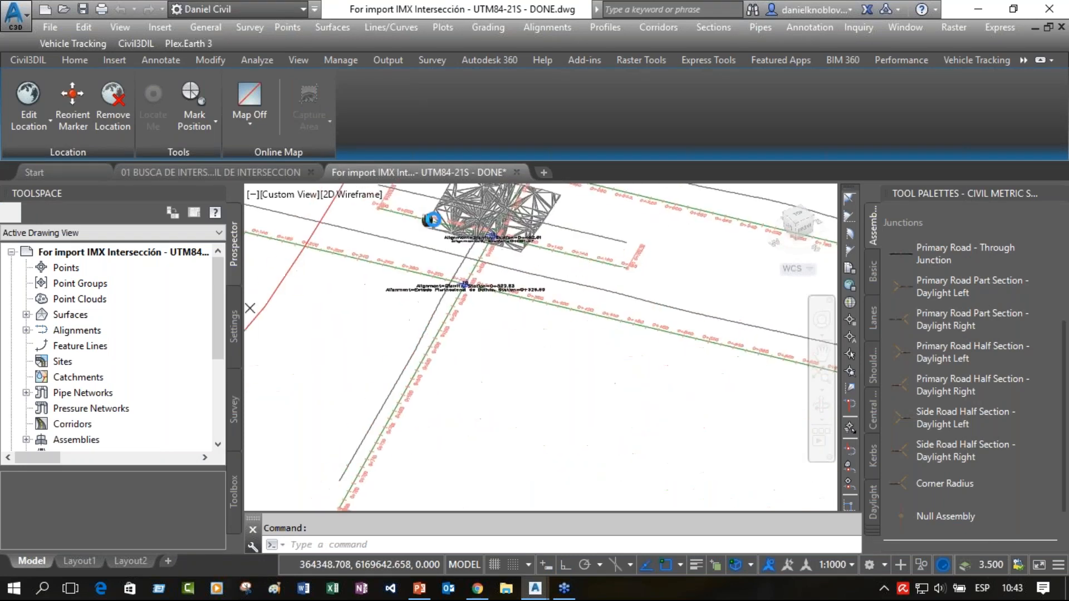
scroll(456, 239, up, 6)
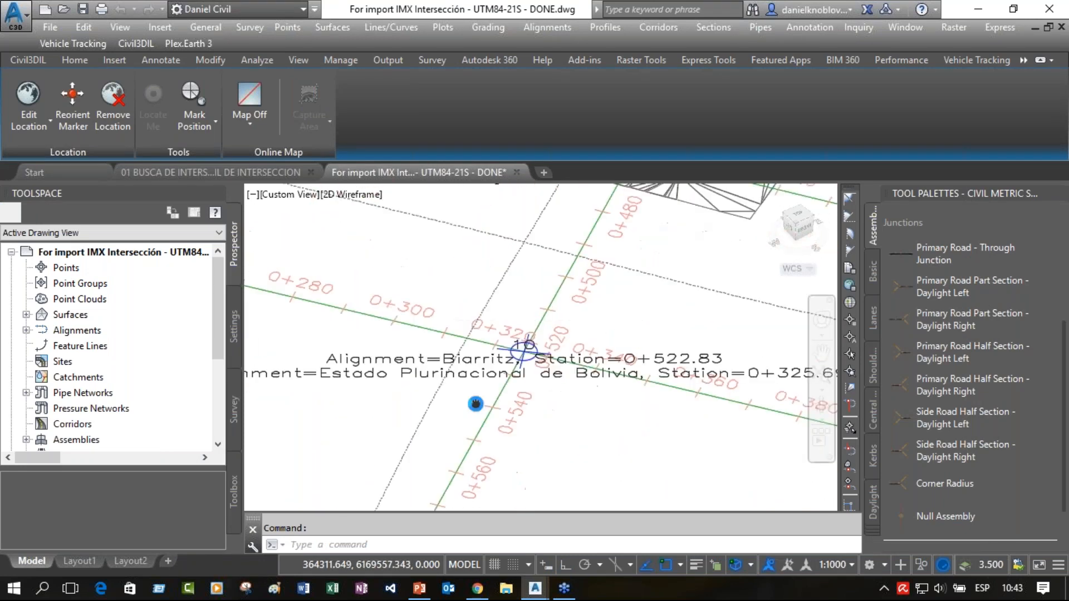
middle_drag(615, 322, 558, 505)
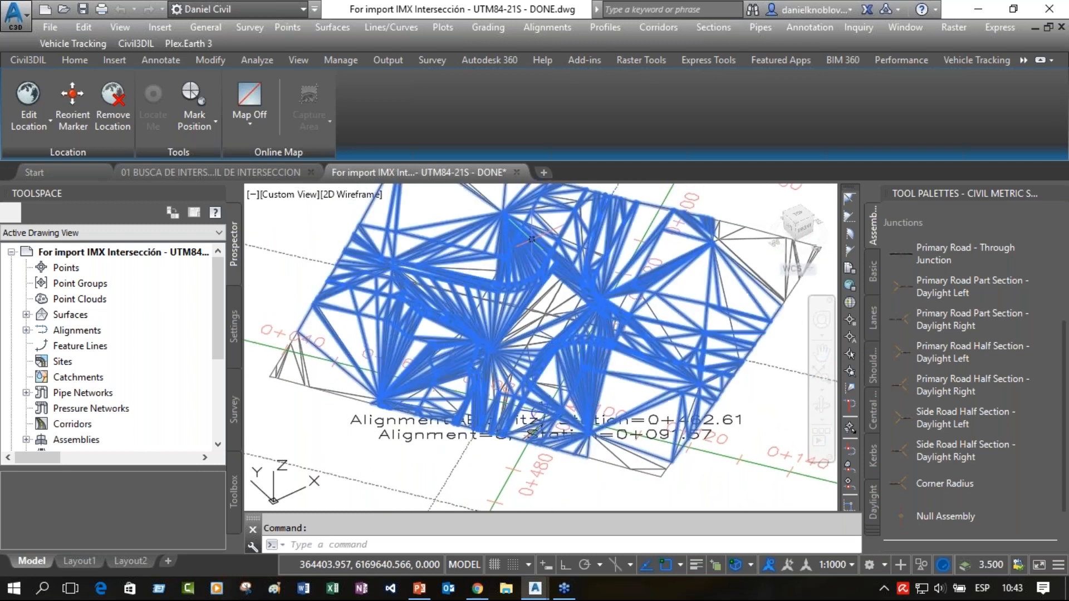
click(532, 240)
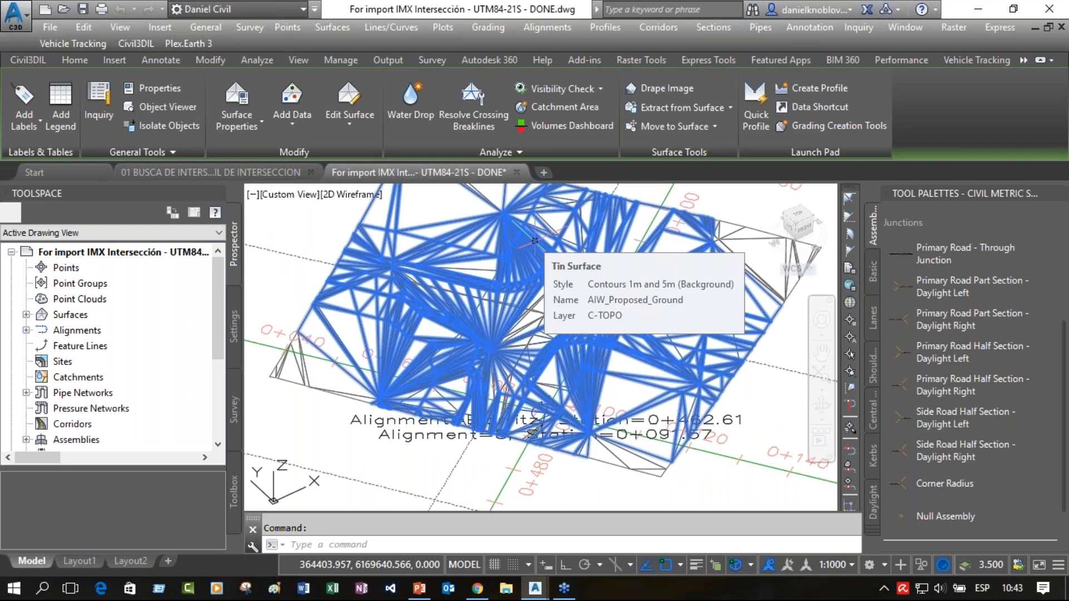
key(Escape)
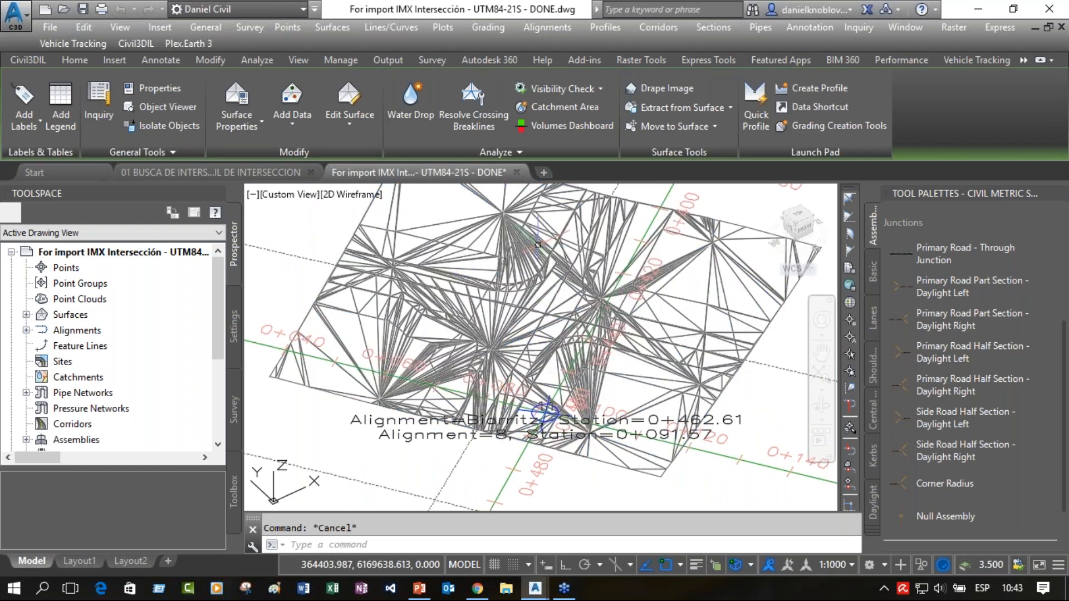
scroll(538, 247, down, 2)
scroll(543, 270, down, 2)
mouse_move(543, 270)
middle_down()
mouse_move(513, 384)
mouse_move(518, 360)
middle_up()
scroll(519, 358, down, 2)
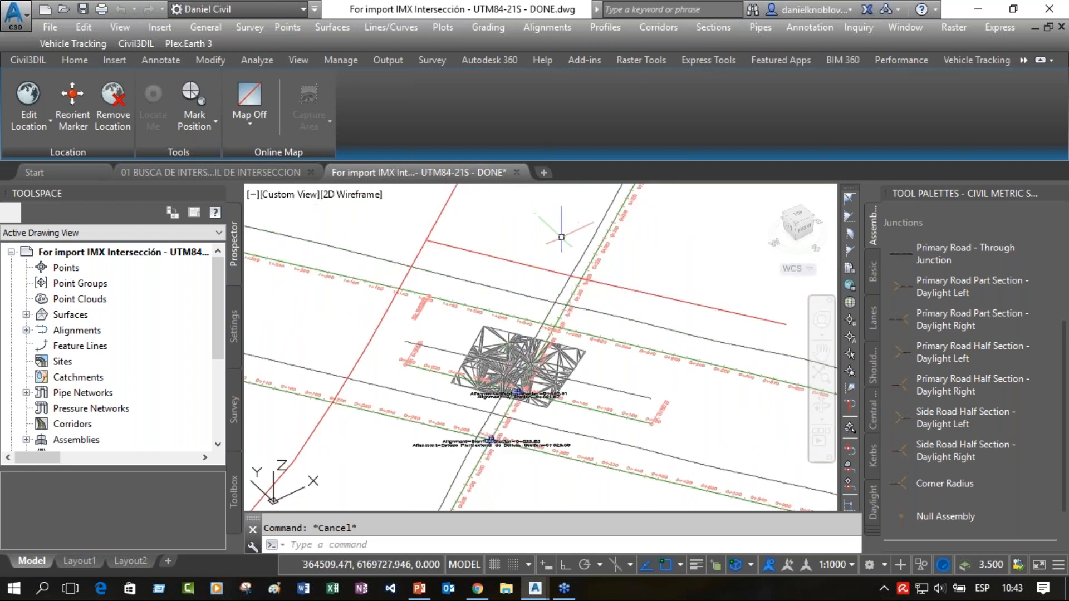
mouse_move(562, 236)
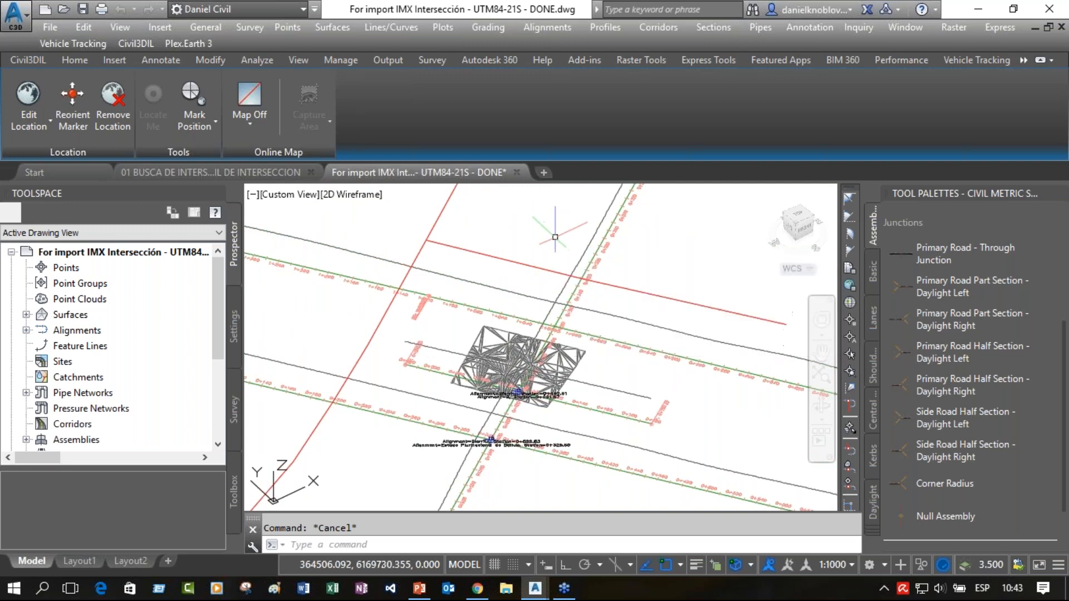
Close both open drawings, discarding the changes to the IMX import drawing.
click(517, 173)
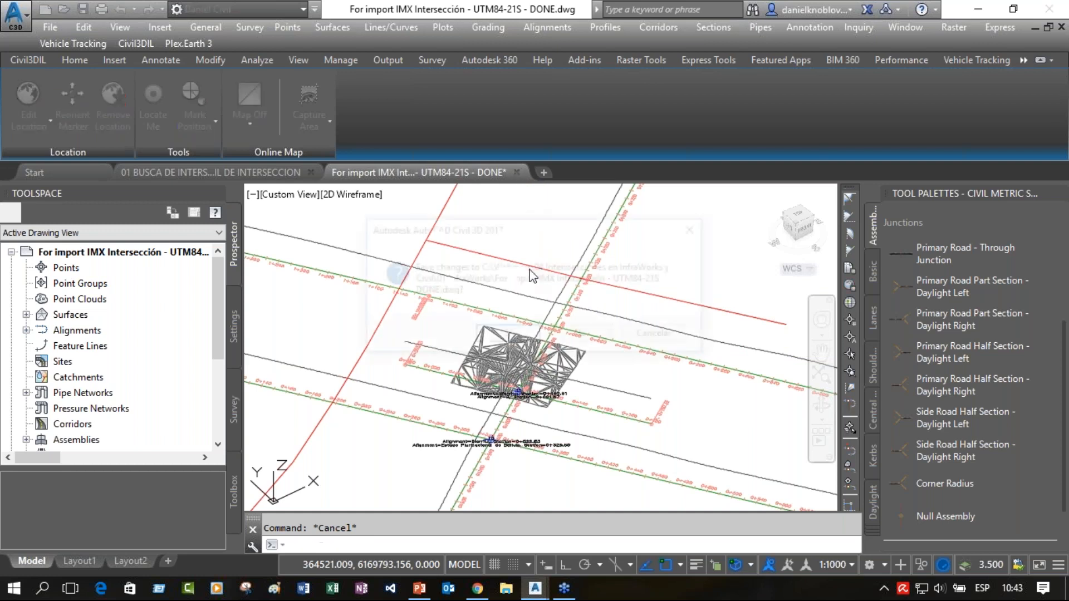
click(583, 335)
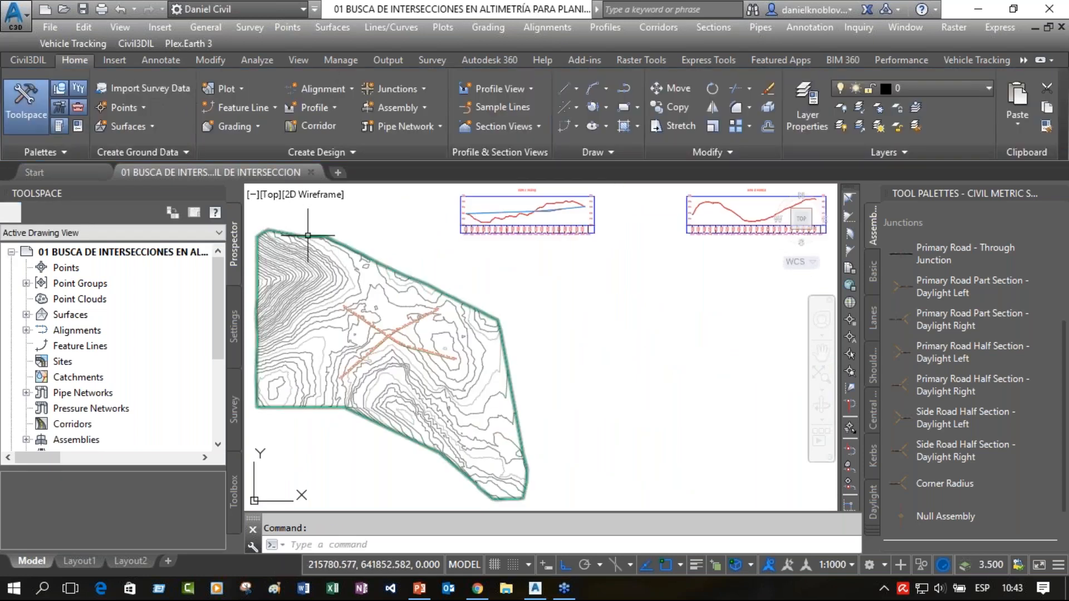
click(310, 172)
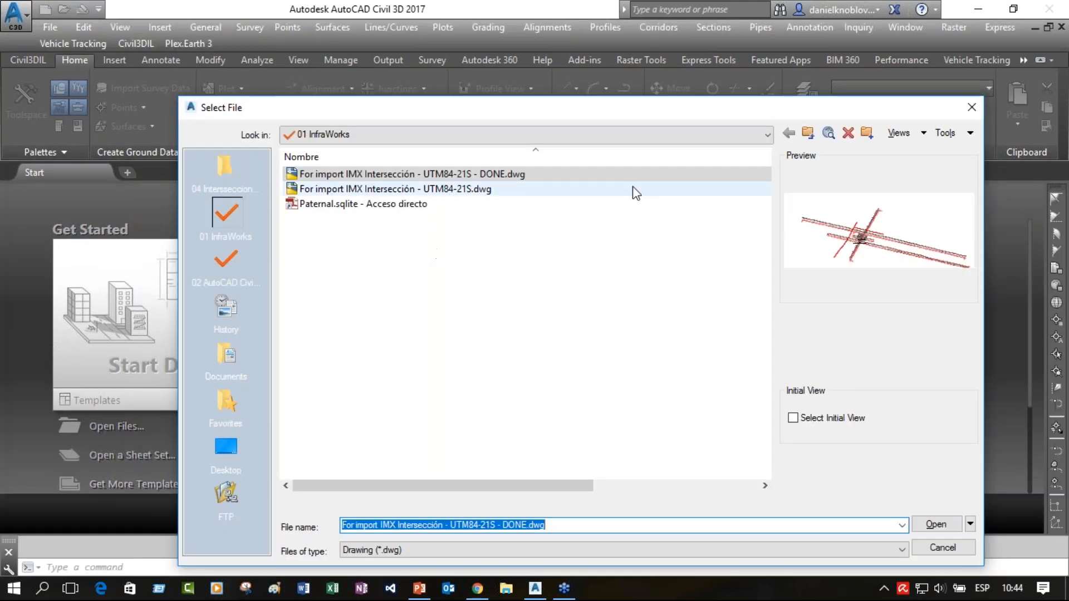
Open "01 BUSCA DE INTERSECCIONES EN ALTIMETRÍA PARA PLANIFICACION PERFIL DE INTERSECCION.dwg" from the 01 Creacion Manual folder.
click(808, 133)
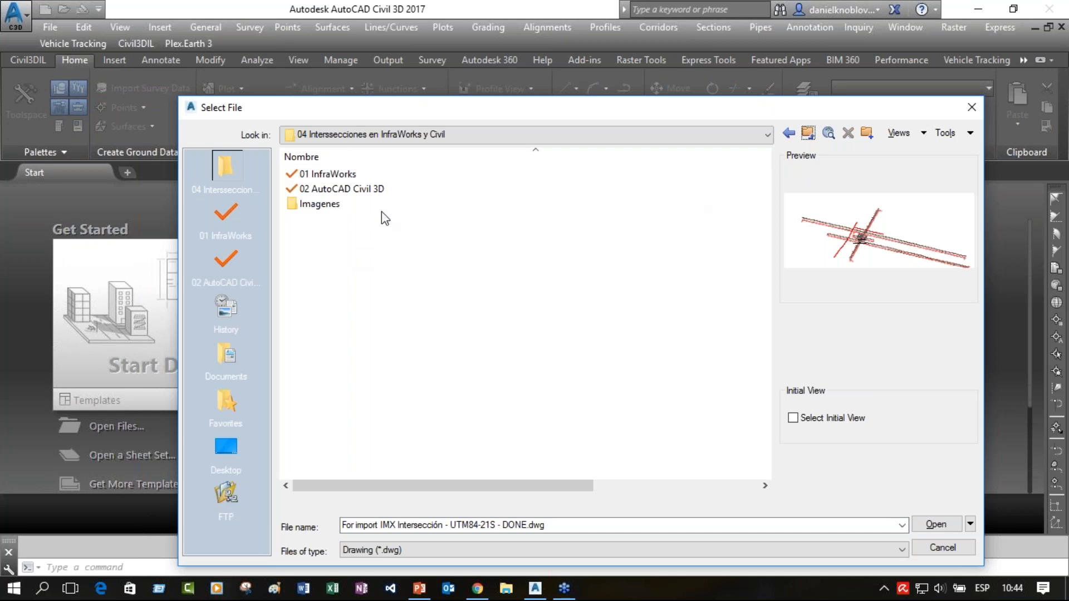
double_click(349, 193)
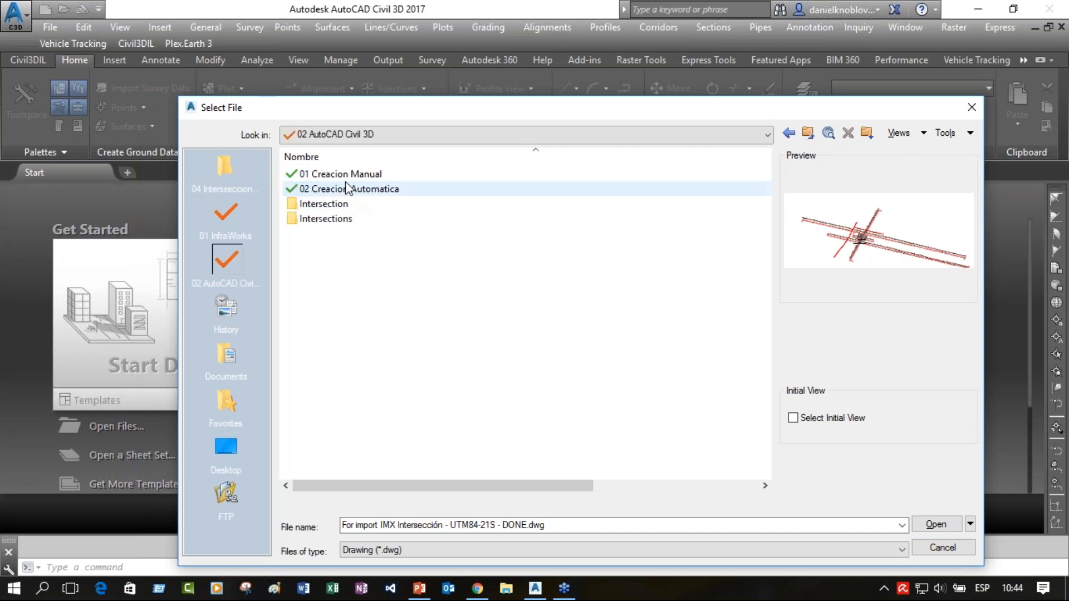
double_click(342, 174)
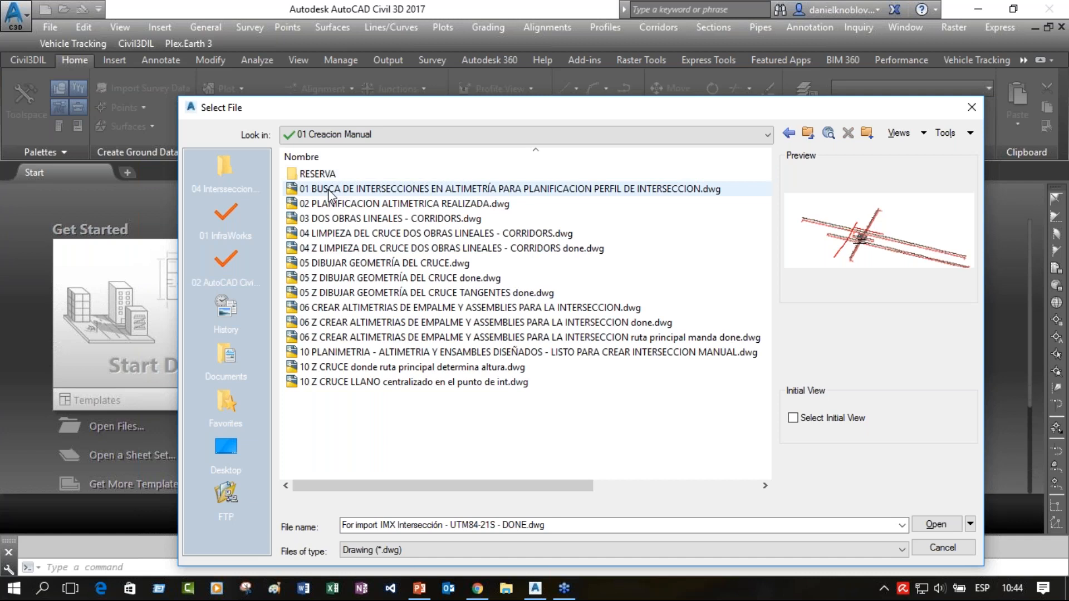
click(330, 190)
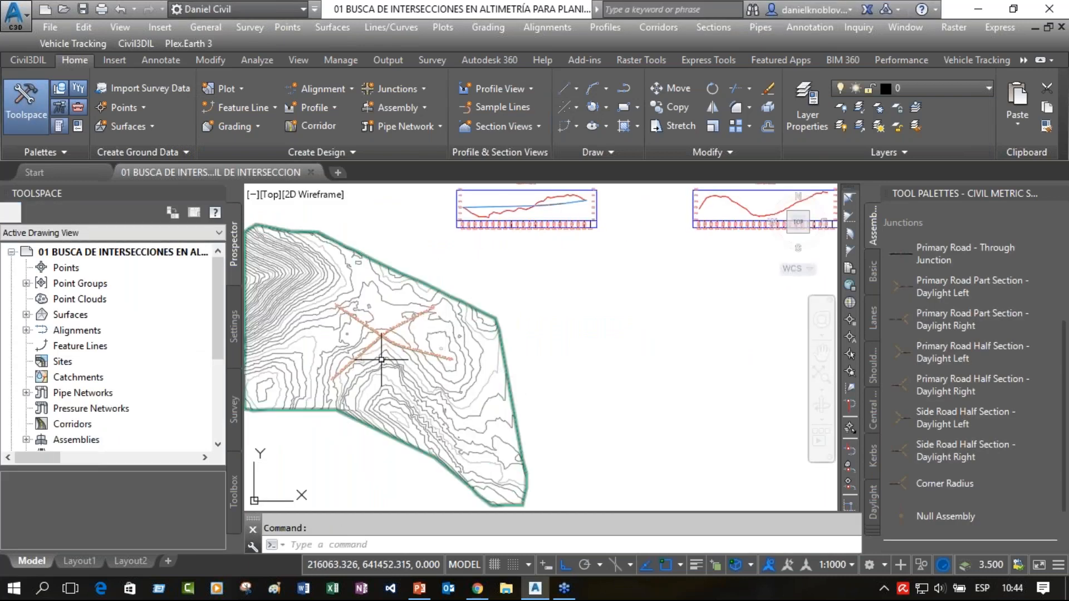
Examine the two crossing road alignments and their stationing on the contour surface.
mouse_move(372, 334)
middle_down()
mouse_move(492, 323)
mouse_move(525, 386)
mouse_move(589, 316)
middle_up()
scroll(492, 322, up, 6)
scroll(526, 385, up, 3)
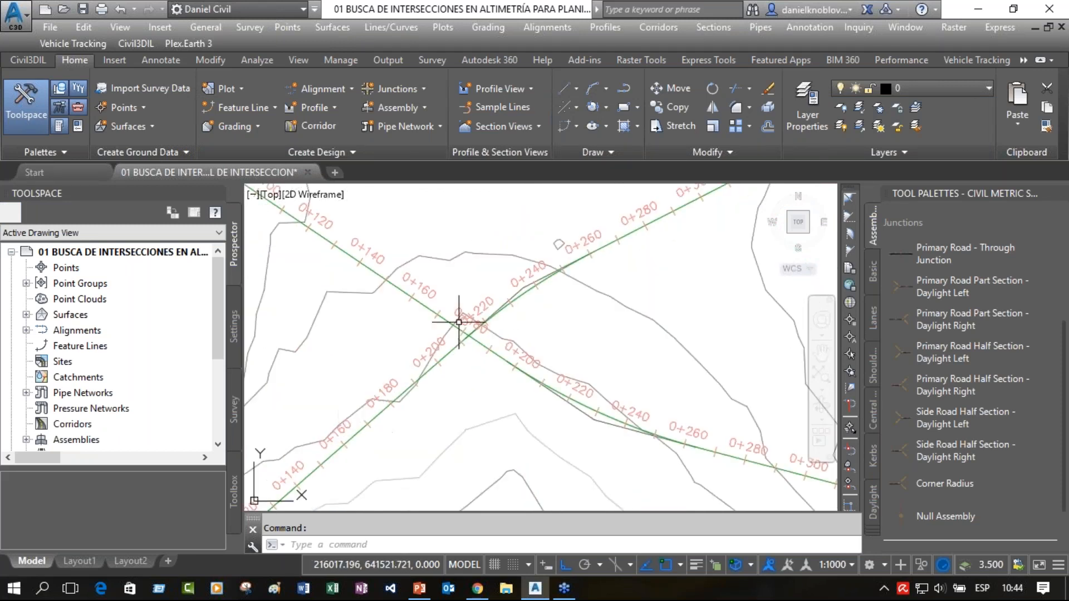
scroll(484, 321, down, 5)
scroll(483, 321, down, 2)
mouse_move(483, 321)
middle_down()
mouse_move(493, 379)
mouse_move(401, 422)
middle_up()
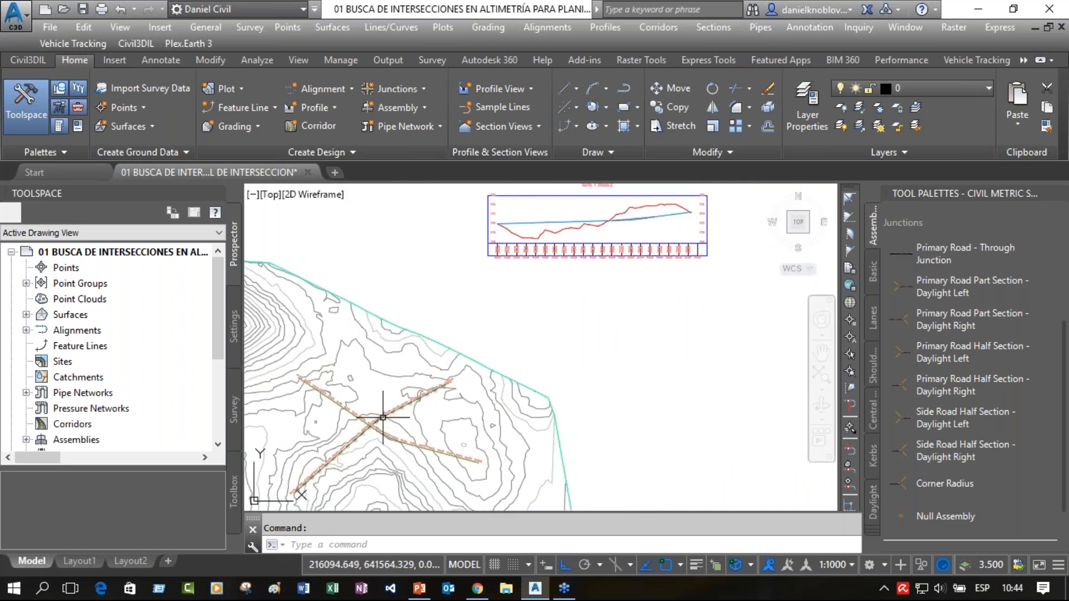
mouse_move(426, 400)
middle_down()
mouse_move(478, 356)
mouse_move(447, 415)
mouse_move(466, 373)
middle_up()
scroll(380, 418, up, 4)
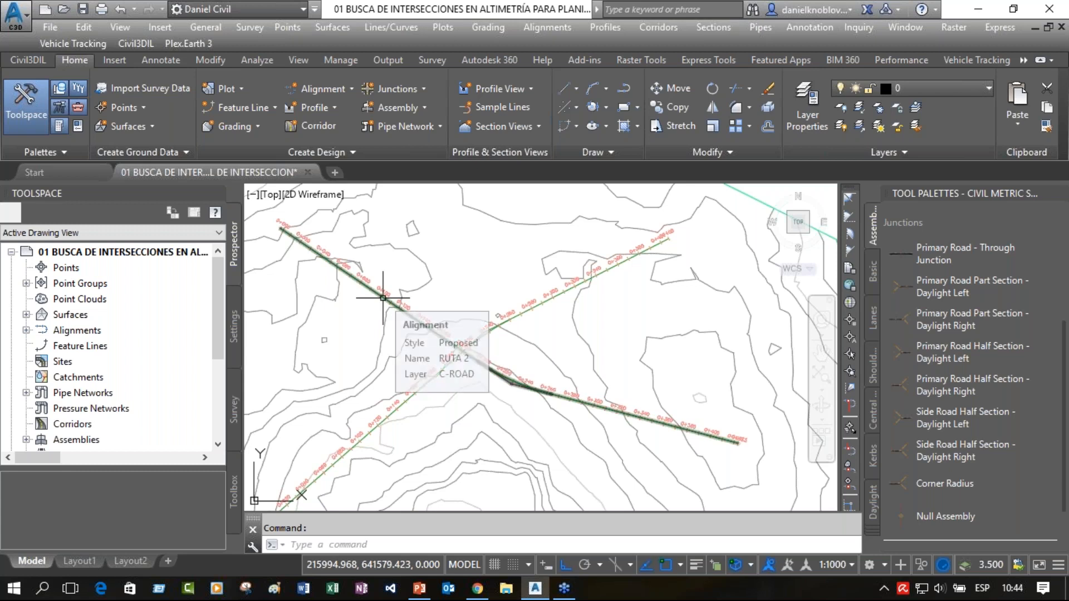
Inspect the RUTA 1 profile view and compare the profile views with the crossing alignments.
mouse_move(692, 279)
middle_down()
mouse_move(533, 424)
mouse_move(331, 558)
middle_up()
scroll(534, 257, down, 6)
middle_drag(599, 269, 551, 345)
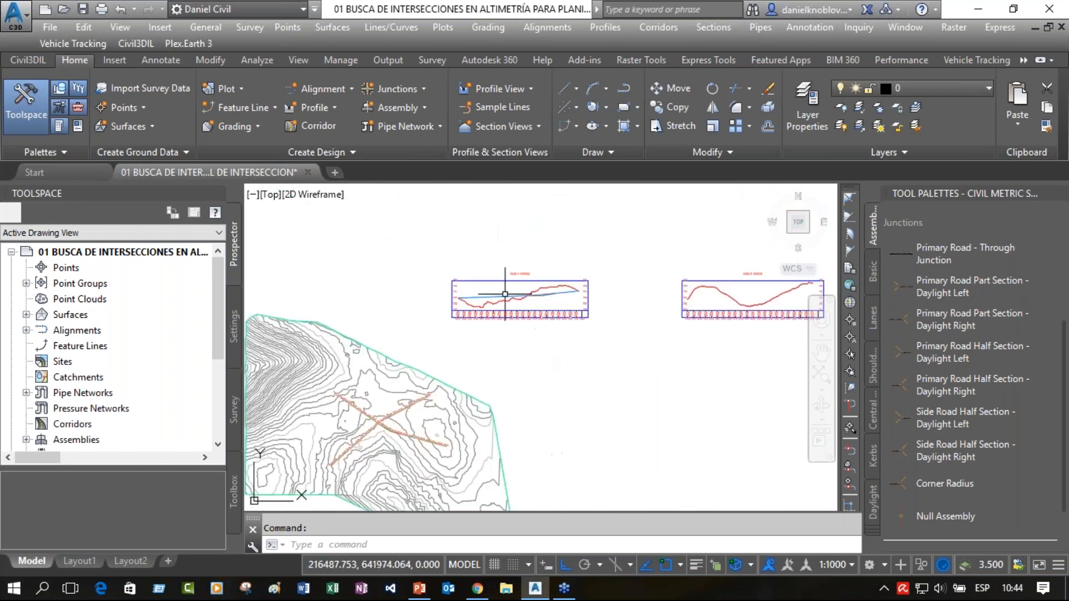
scroll(501, 297, up, 5)
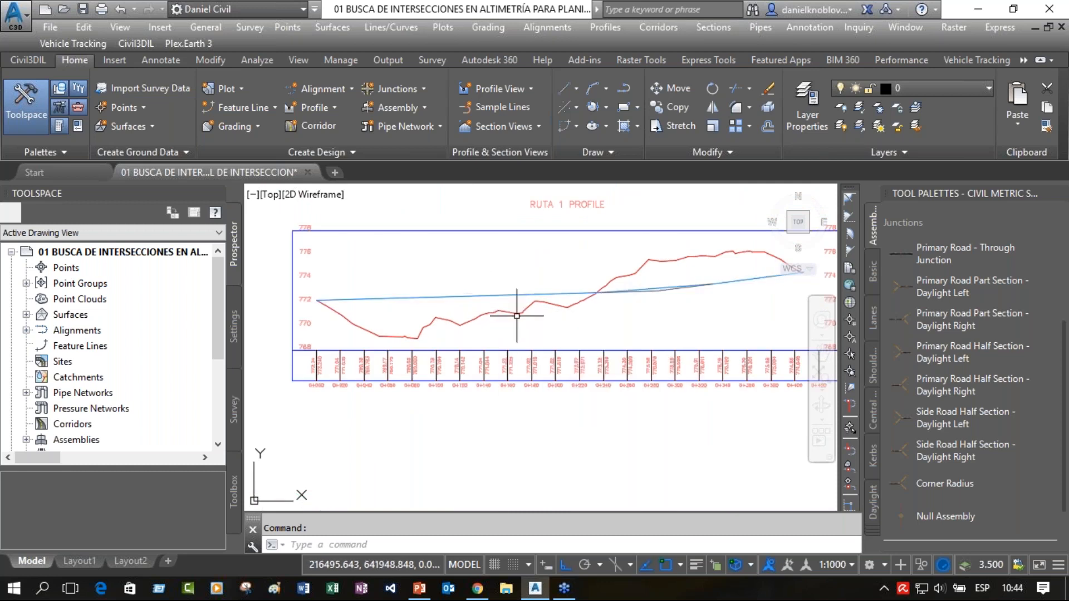
scroll(563, 323, down, 6)
middle_drag(687, 365, 472, 371)
mouse_move(297, 359)
middle_down()
mouse_move(642, 298)
mouse_move(419, 308)
mouse_move(437, 266)
mouse_move(457, 275)
middle_up()
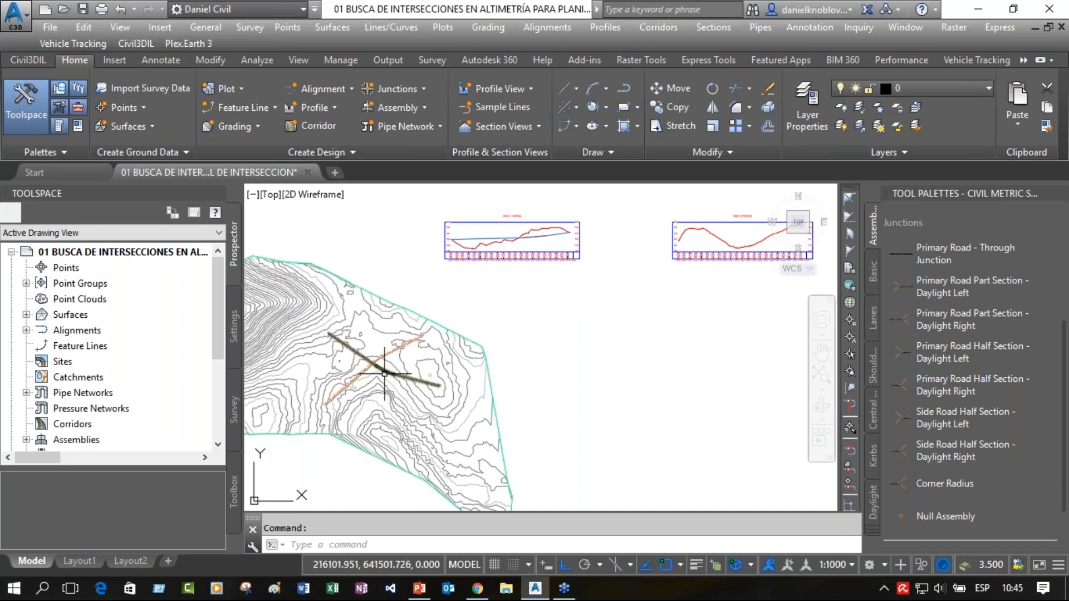
Run Check Junctions for RUTA 1 and RUTA 2, including their intersection and the ELEV RUTA 1 profile.
click(39, 59)
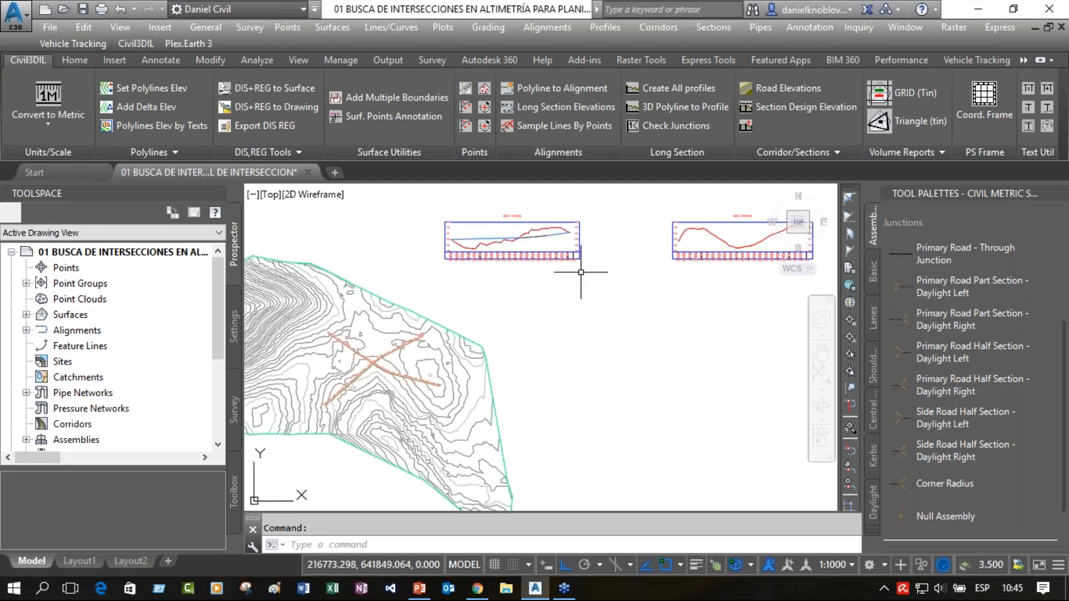
click(671, 127)
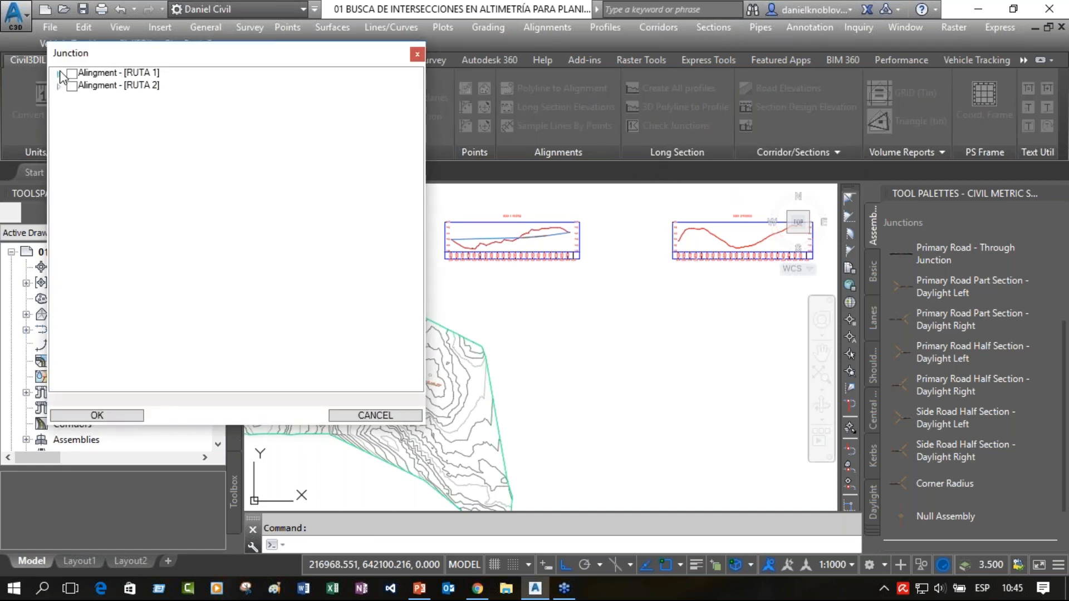
click(58, 73)
click(74, 87)
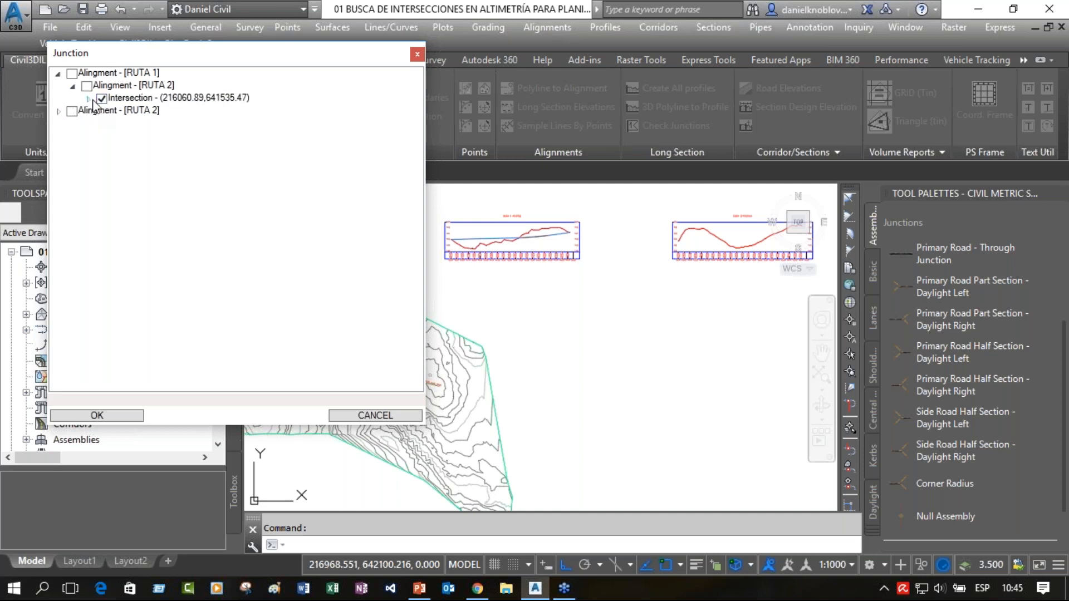
click(88, 99)
click(73, 135)
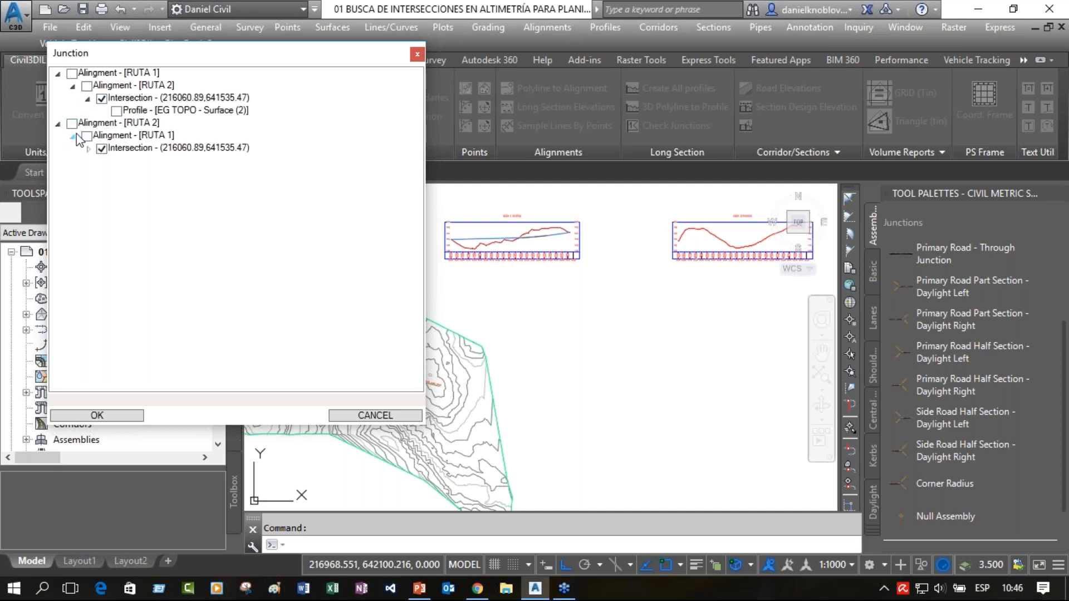
click(87, 149)
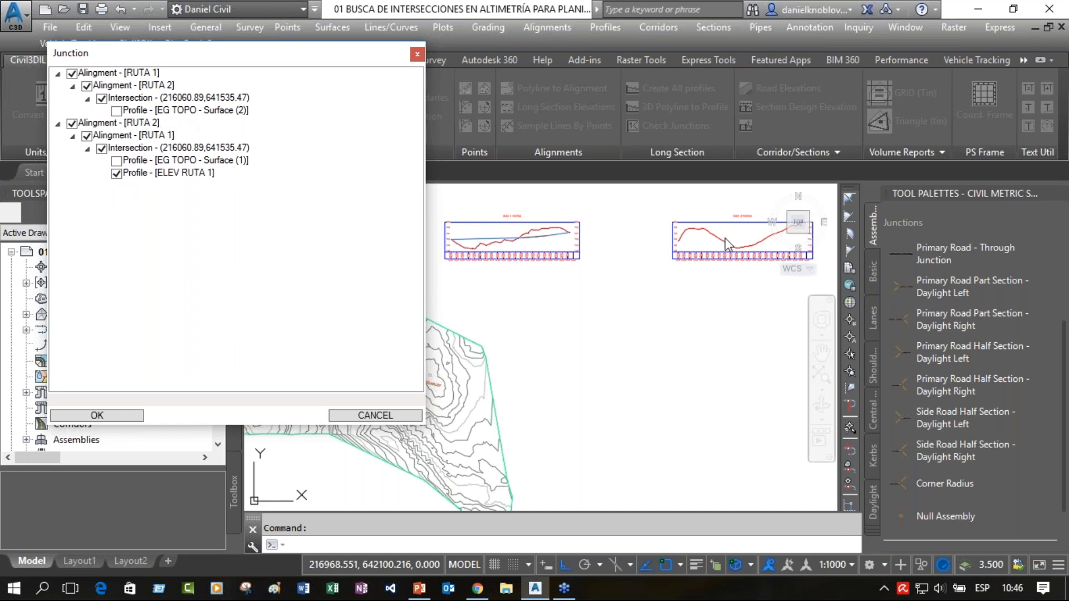
click(97, 416)
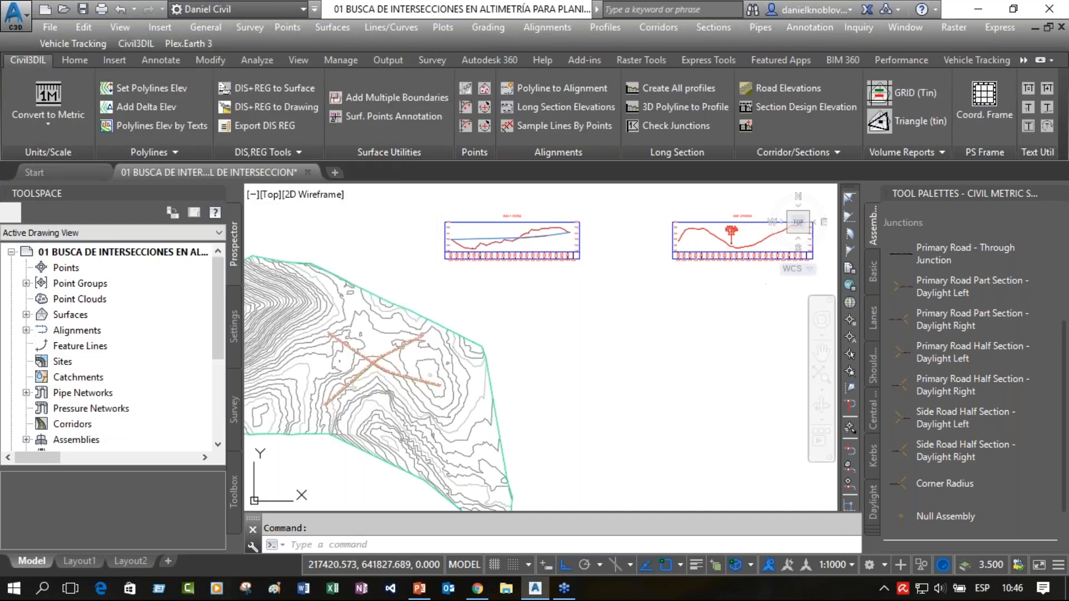
Inspect the RUTA 1 junction marker in the RUTA 2 profile view, including its station and elevation label.
scroll(753, 241, up, 2)
scroll(752, 241, up, 3)
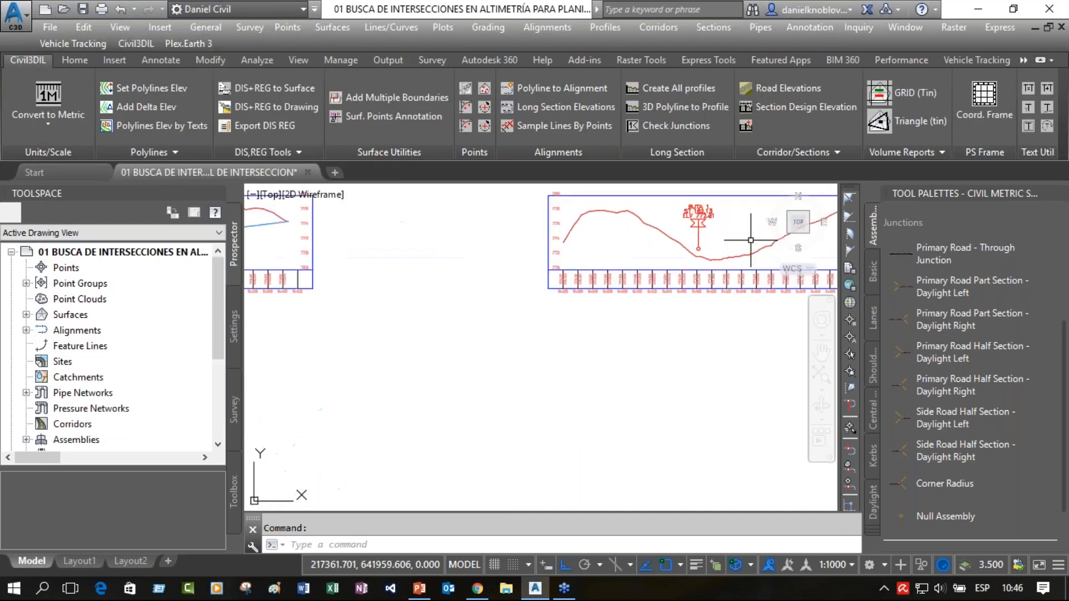
scroll(730, 243, up, 2)
middle_drag(730, 241, 635, 349)
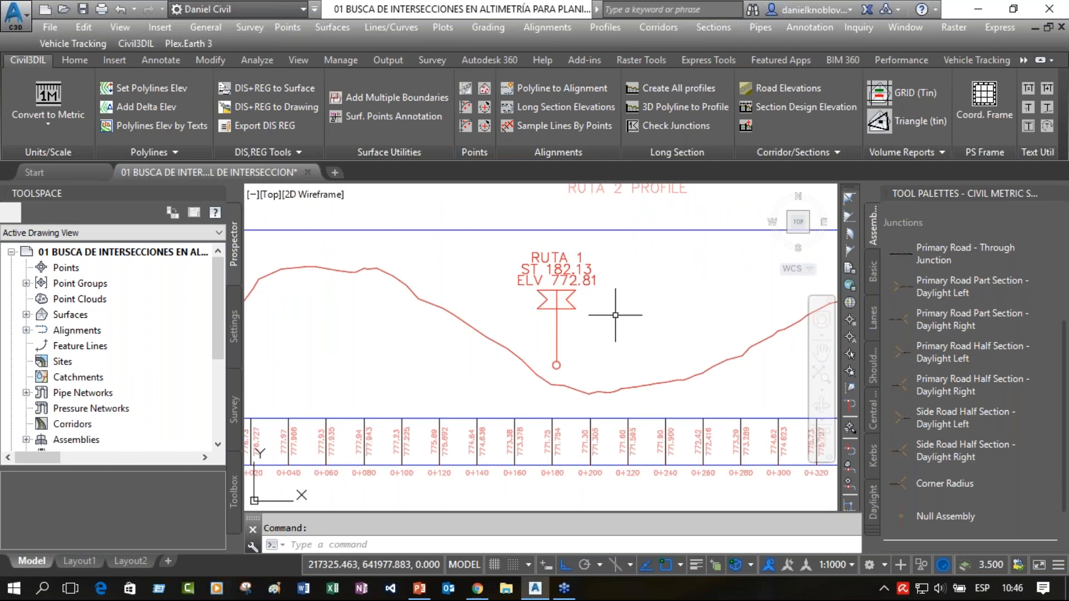
click(581, 366)
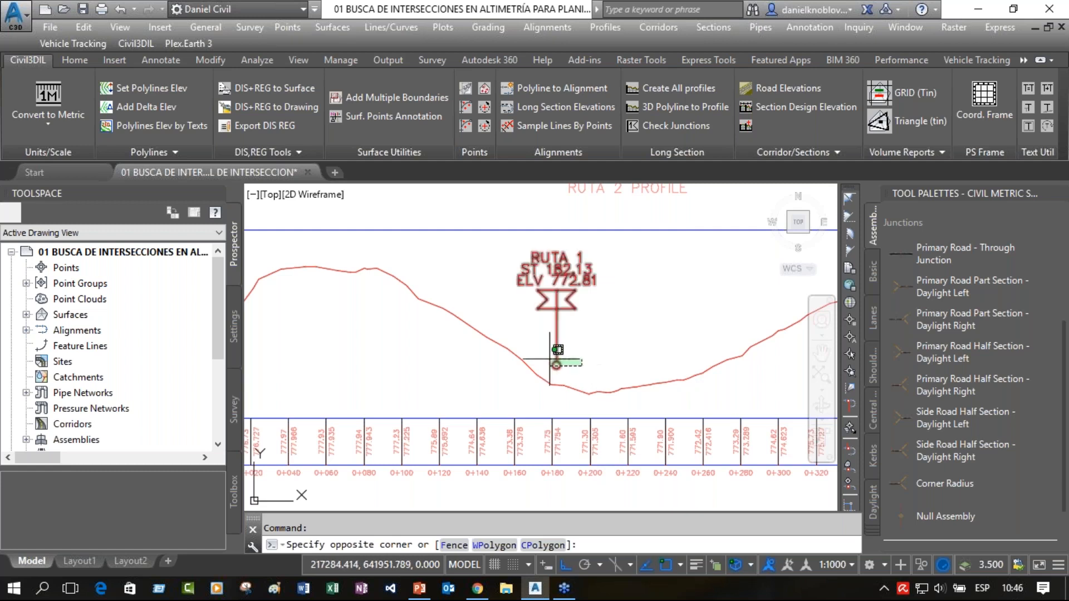
key(Escape)
click(558, 363)
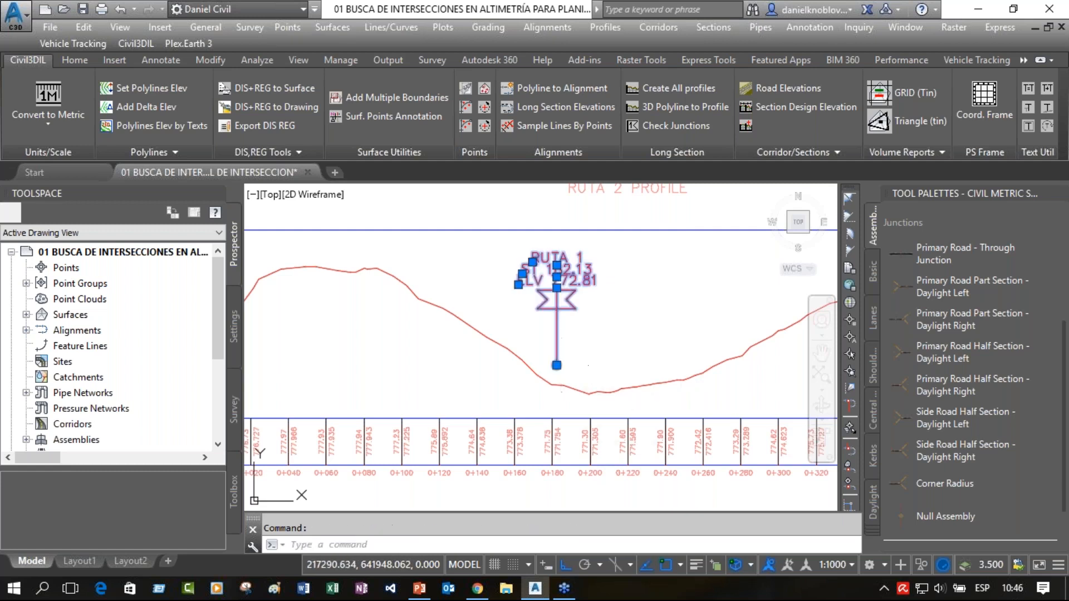
scroll(548, 365, up, 3)
key(Escape)
scroll(569, 365, down, 5)
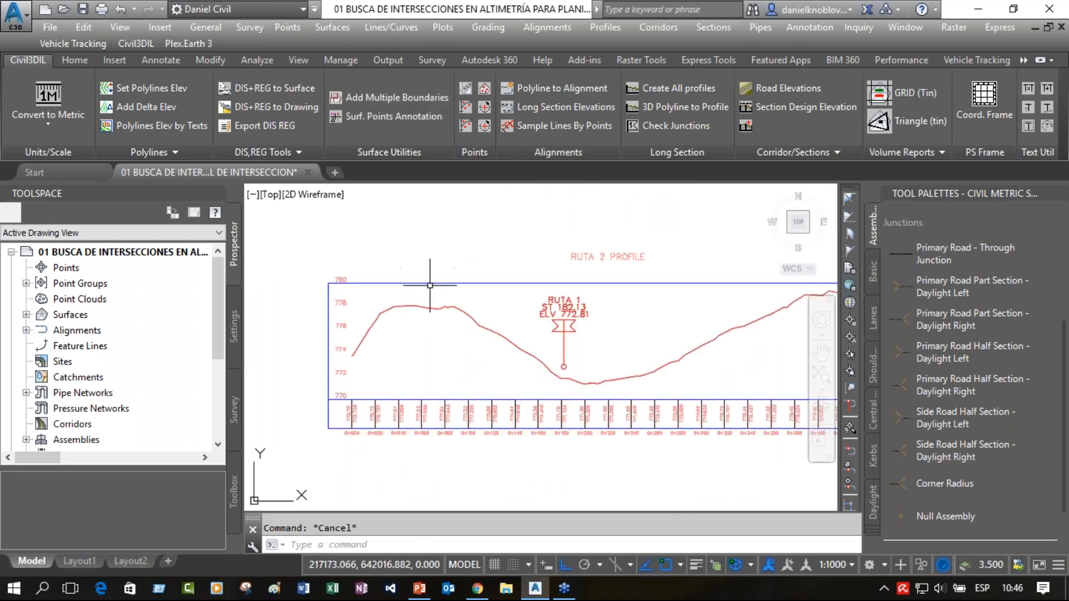
Begin a layout profile on the RUTA 2 profile view with the Design Profile style and _No Labels label set.
click(89, 58)
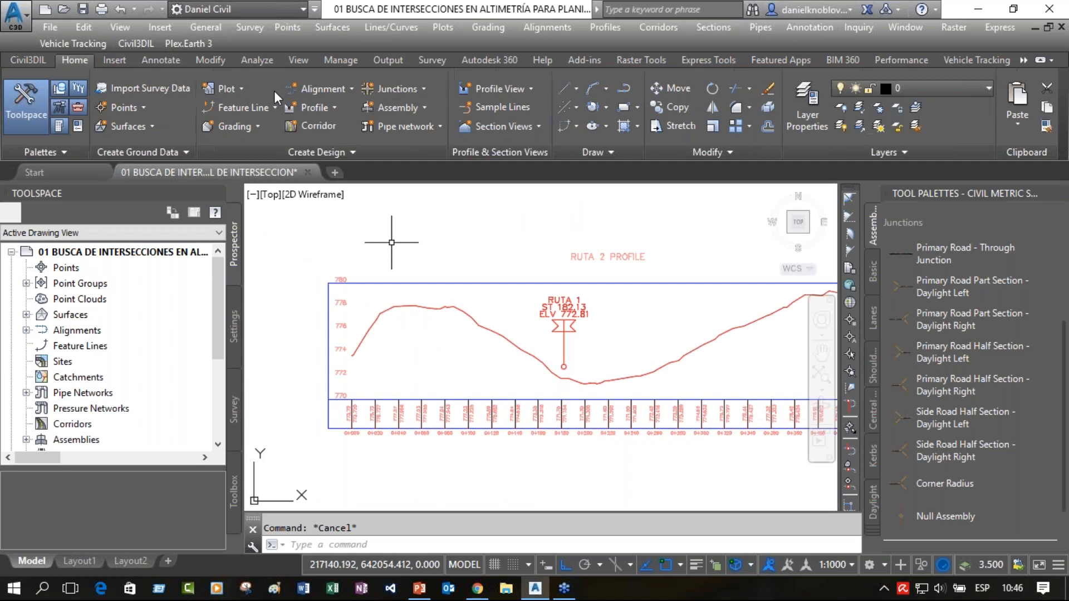
click(329, 105)
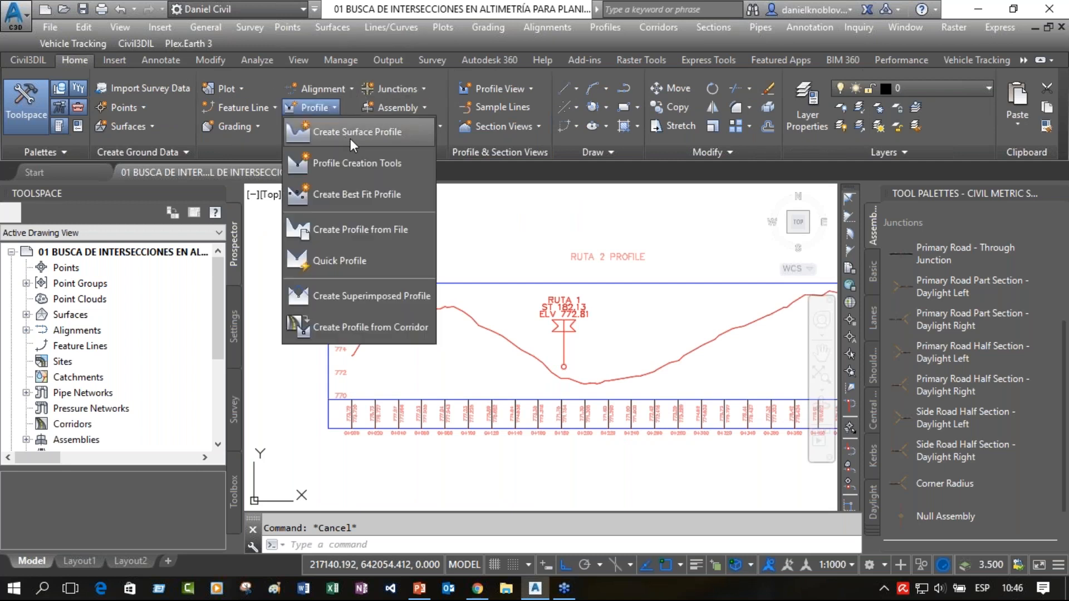
click(379, 172)
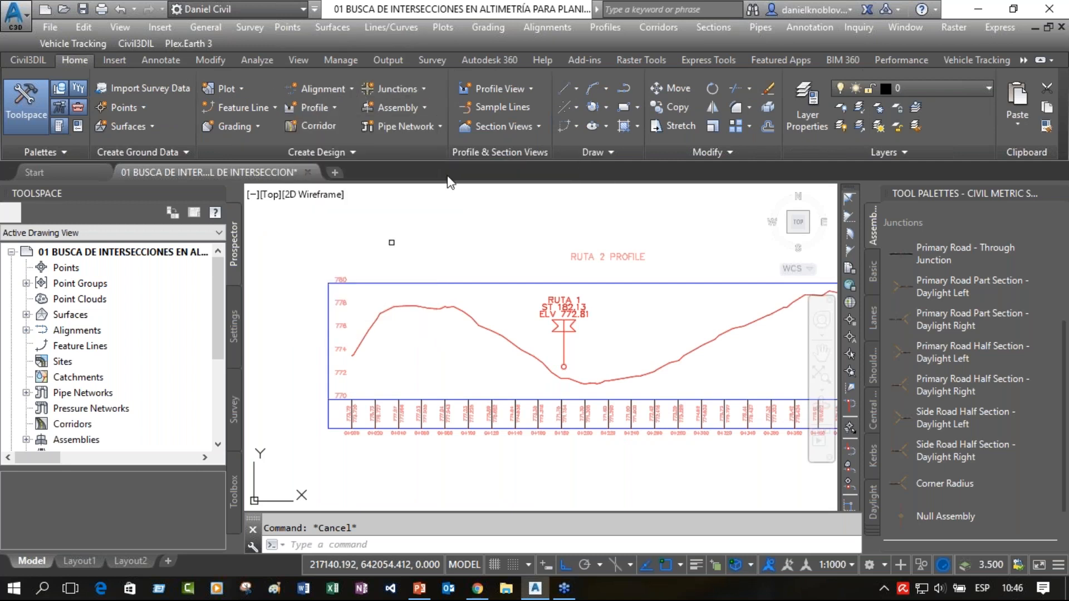
click(513, 280)
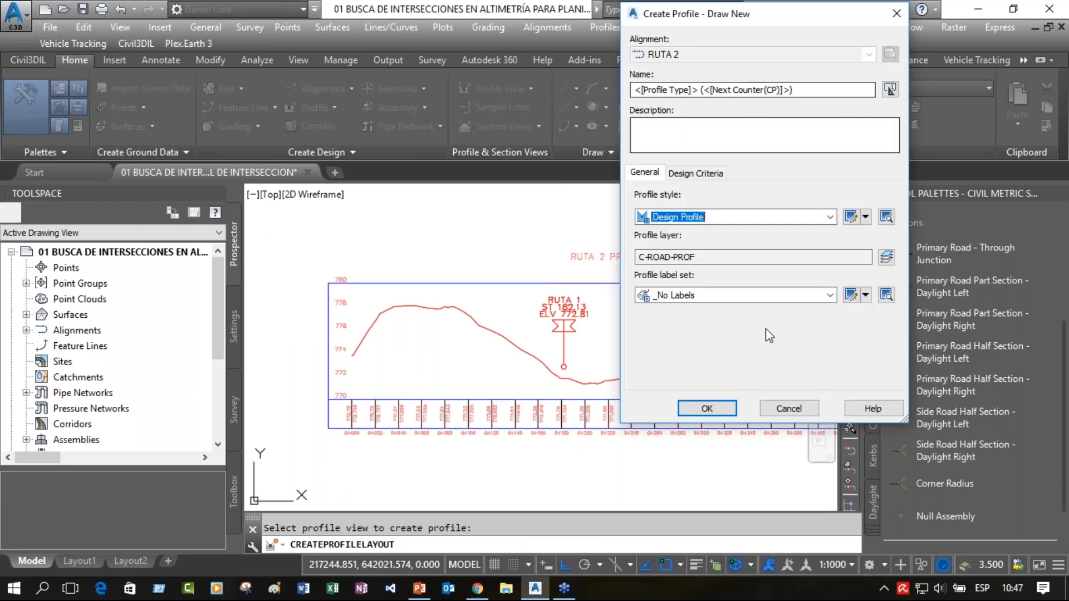
click(707, 409)
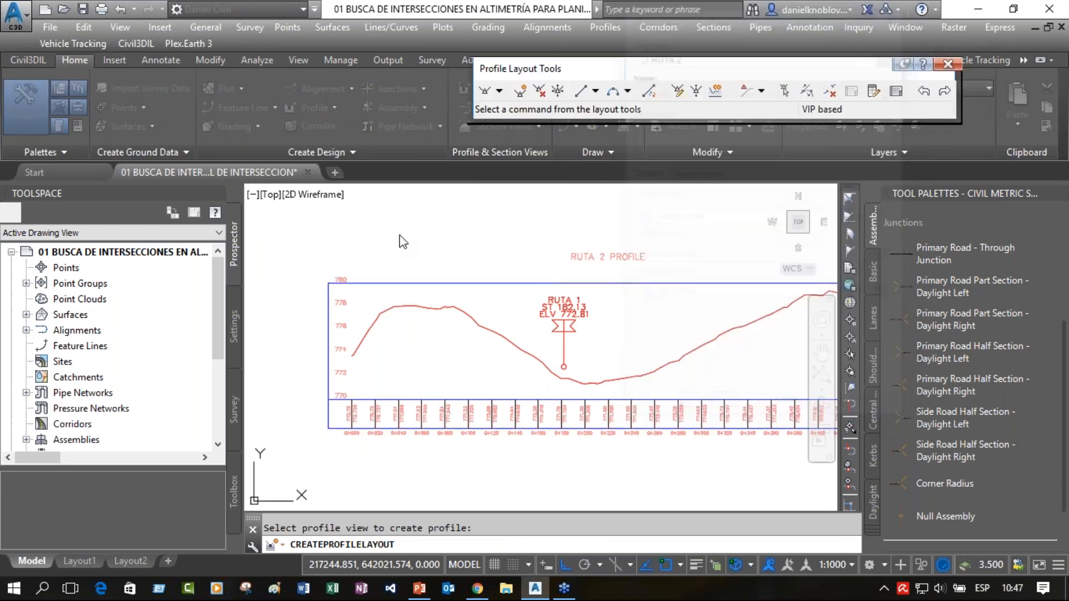
Start drawing profile straights without curves and enable the Endpoint and Center object snaps.
click(499, 91)
click(512, 117)
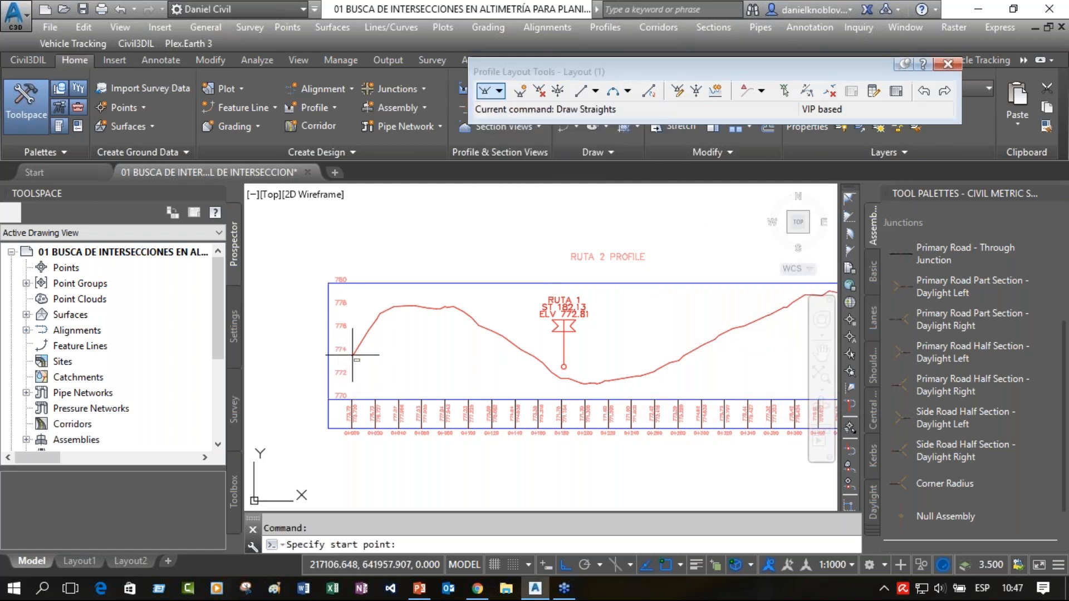
click(680, 564)
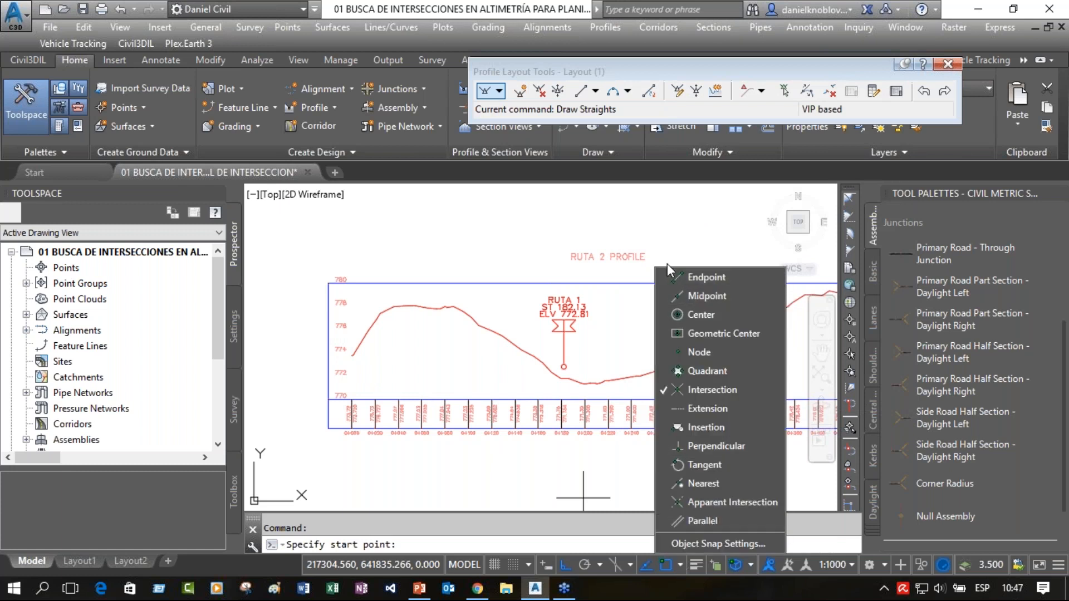
click(701, 277)
click(690, 316)
click(615, 316)
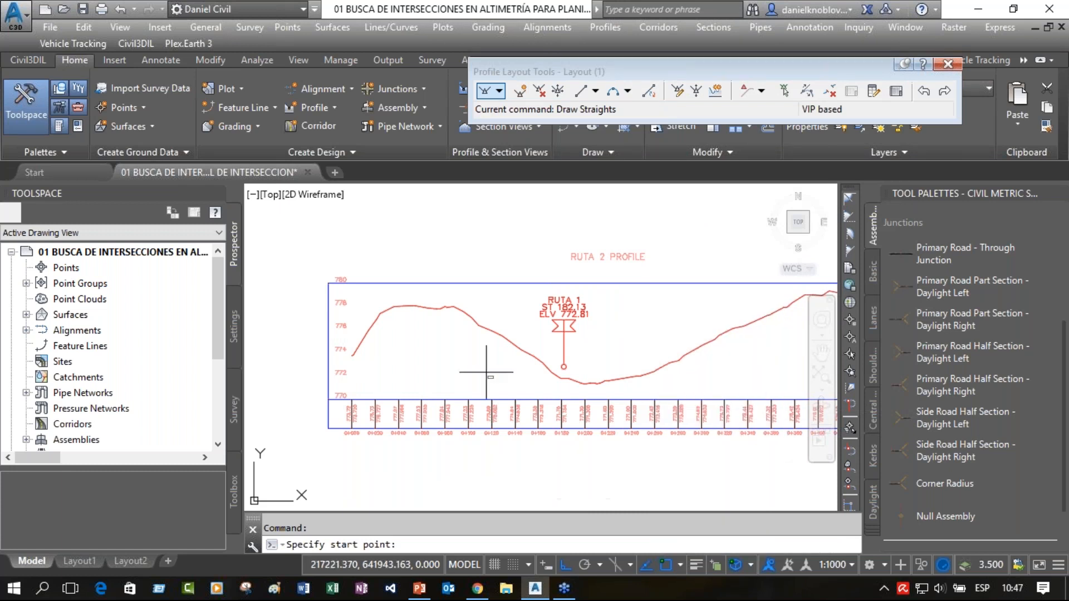
With Ortho off, draw a profile straight from the start of the RUTA 2 ground line to the RUTA 1 marker's circle centre.
click(352, 355)
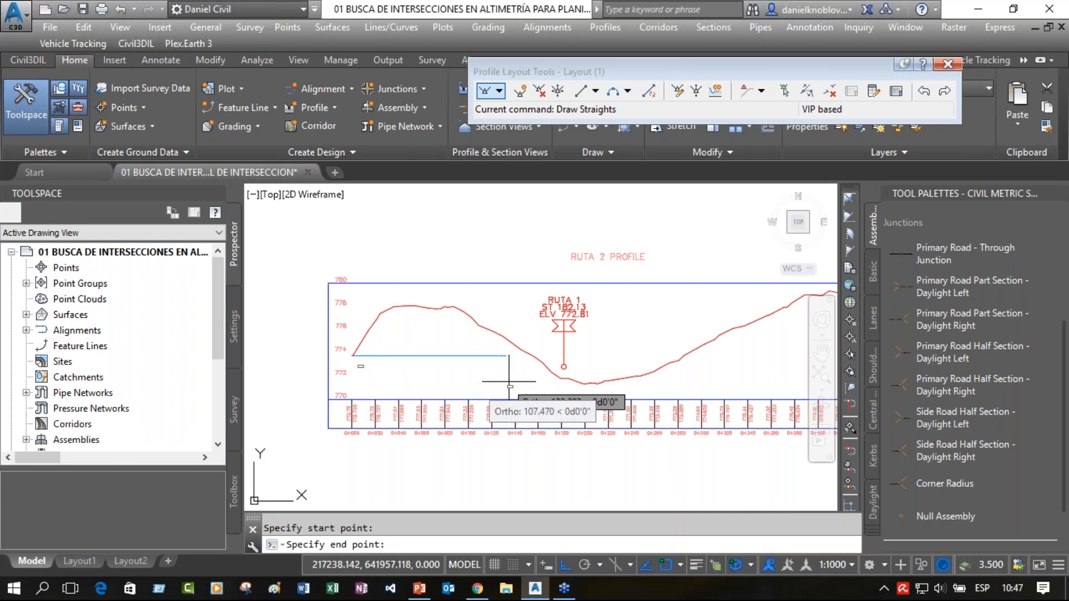
key(F8)
scroll(571, 376, up, 2)
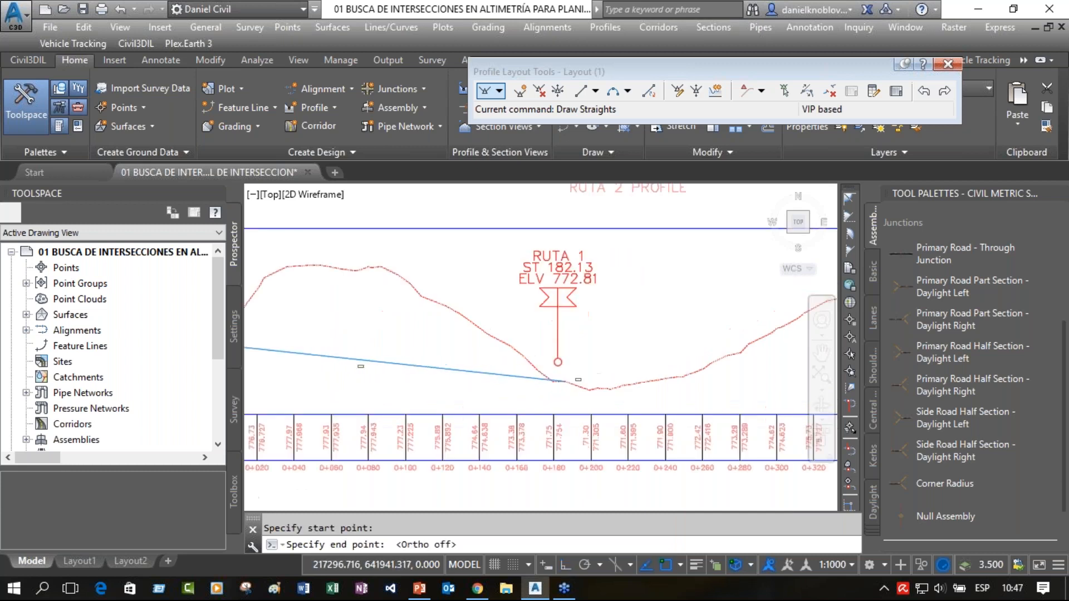
scroll(577, 374, up, 2)
click(579, 372)
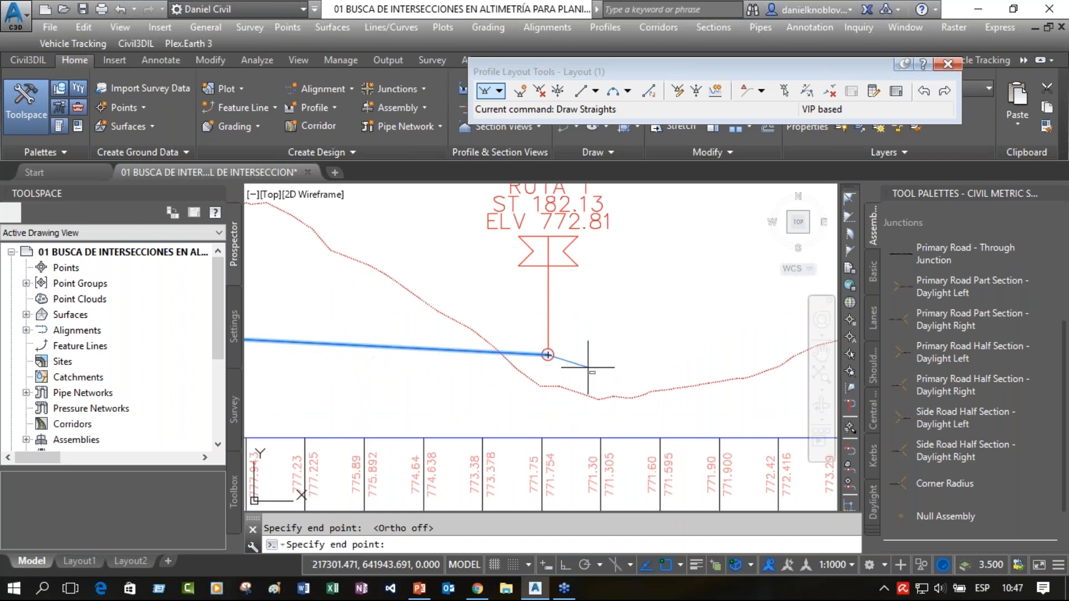
scroll(598, 371, down, 4)
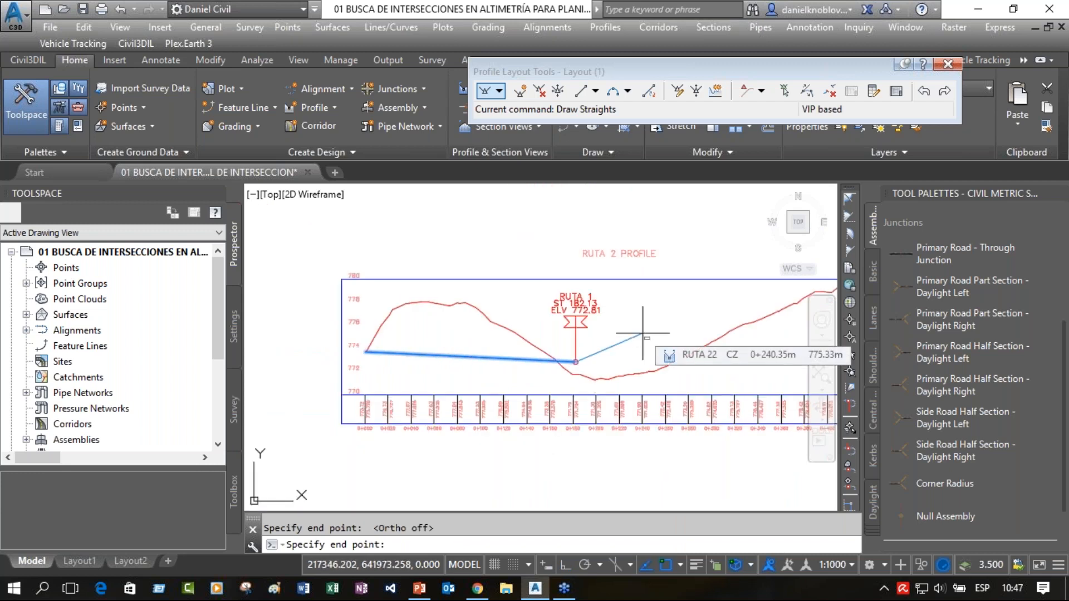
scroll(586, 364, up, 4)
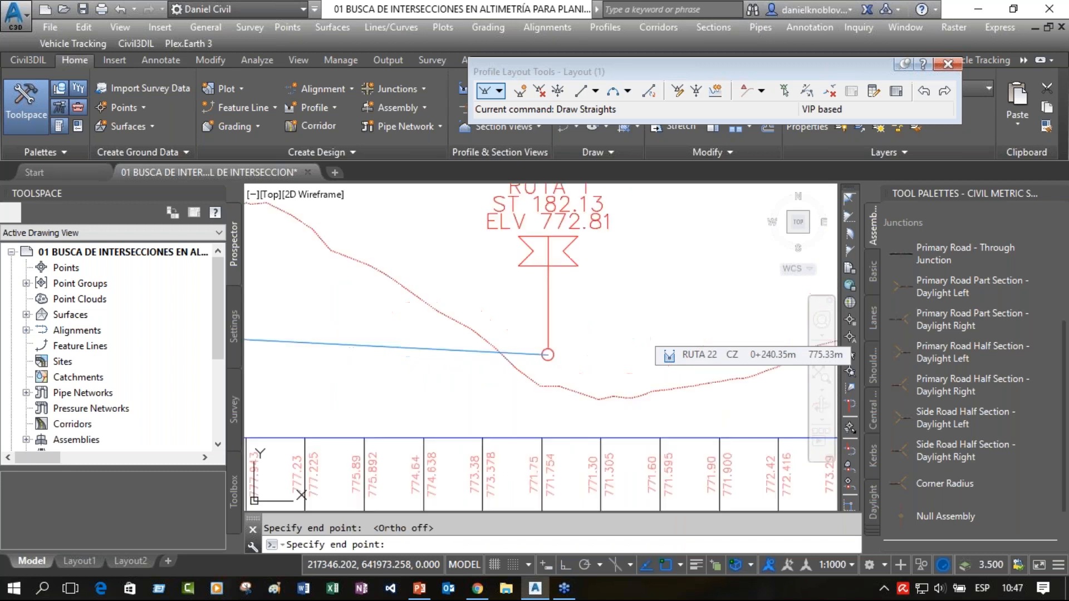
key(Escape)
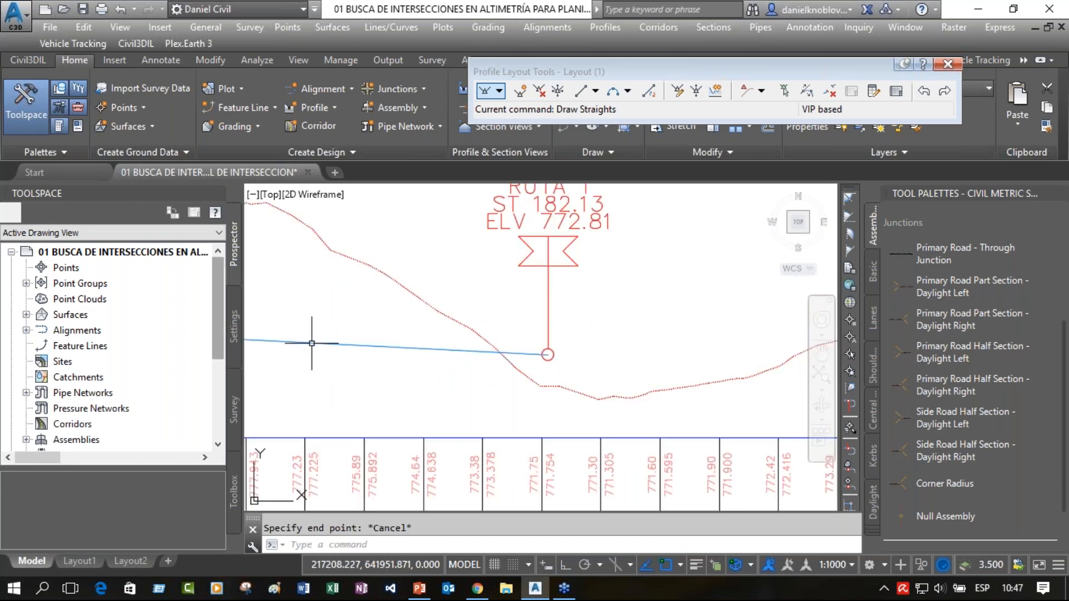
Delete the straight design profile from the RUTA 2 profile view.
click(417, 353)
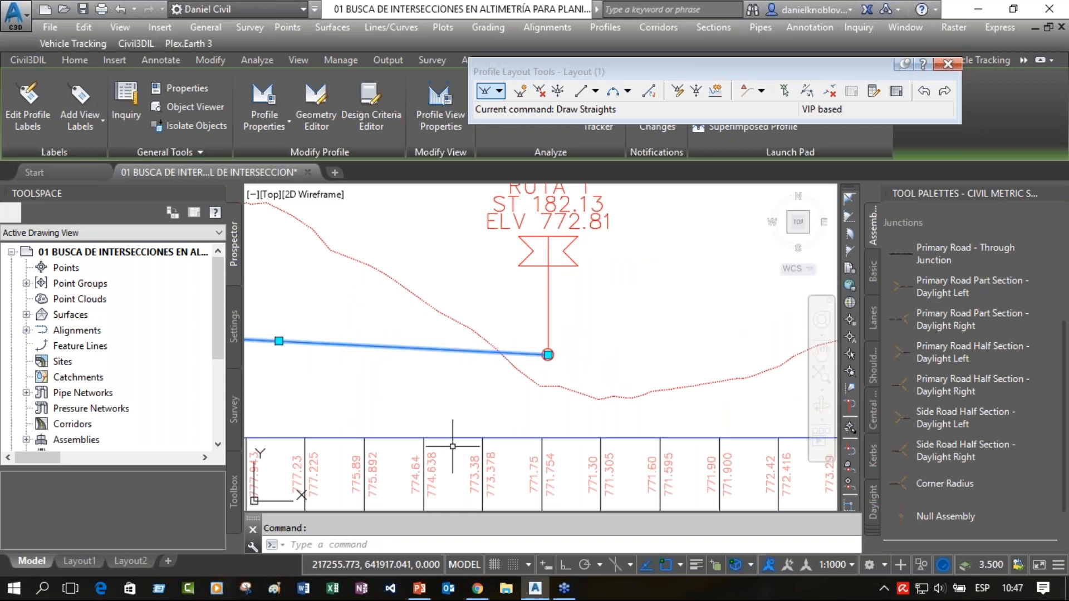
key(Escape)
key(Escape)
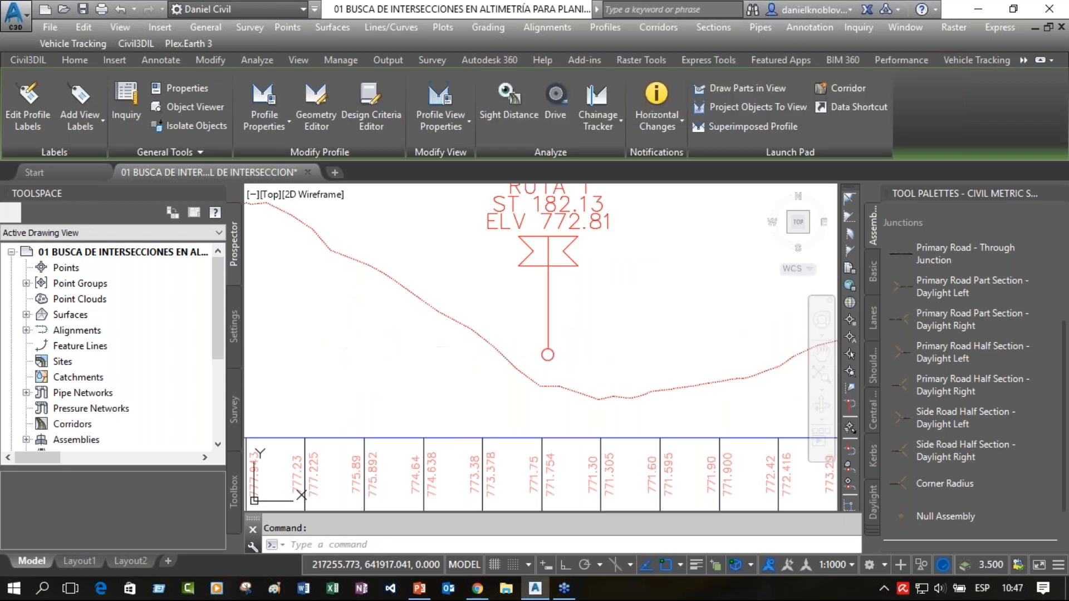
Erase the RUTA 1 junction marker from the RUTA 2 profile view.
scroll(472, 367, down, 6)
mouse_move(473, 367)
middle_down()
mouse_move(626, 385)
mouse_move(632, 413)
middle_up()
scroll(646, 393, up, 5)
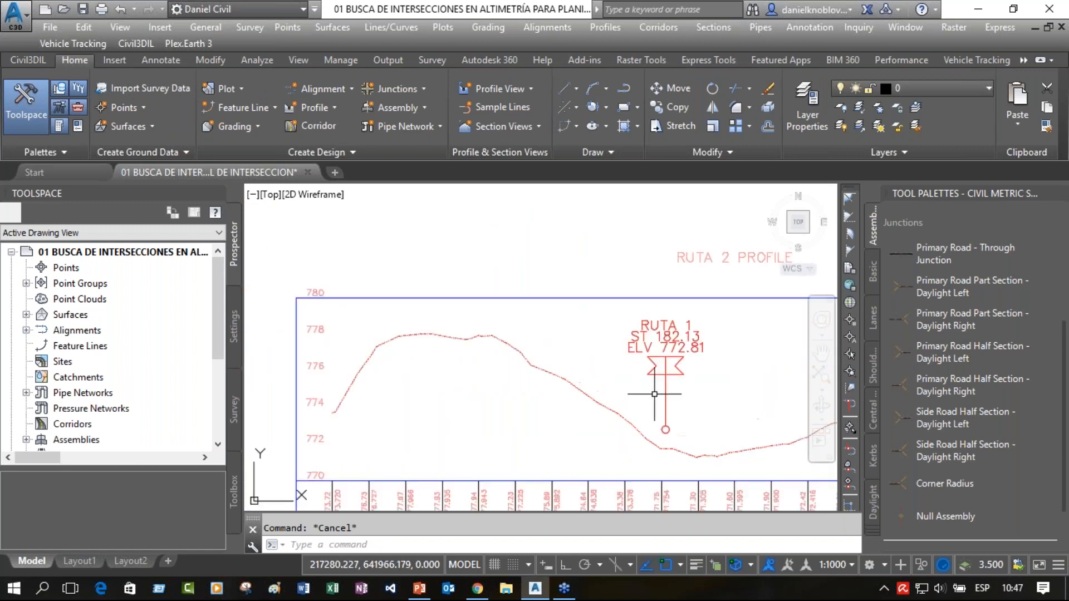
click(665, 370)
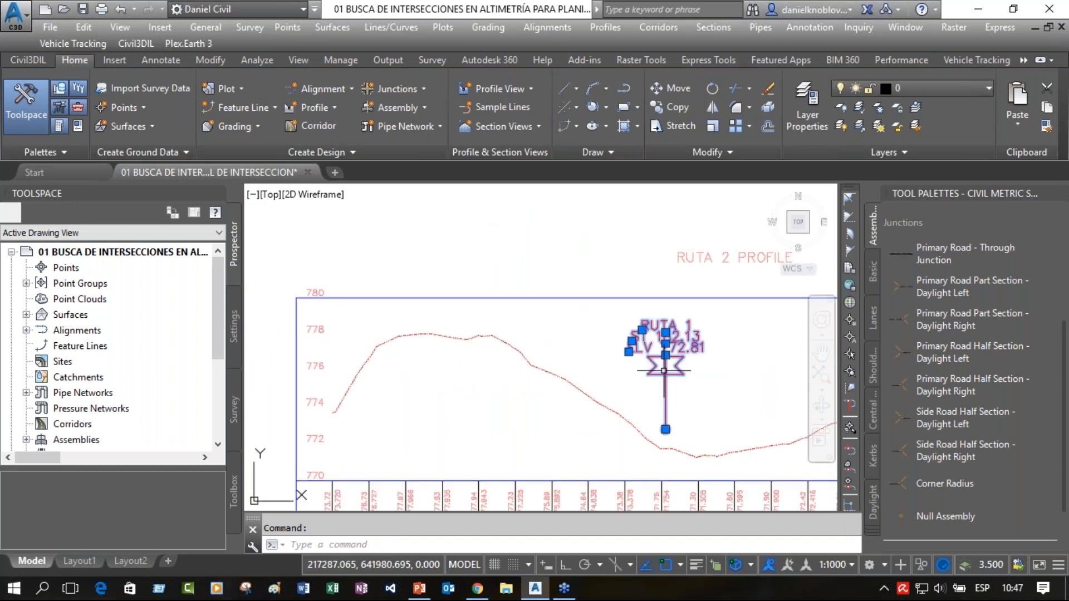
key(Delete)
In the plan, open label creation for the RUTA 1 alignment with type Chainage Offset - Fixed Point and style Station and Offset.
scroll(717, 405, down, 2)
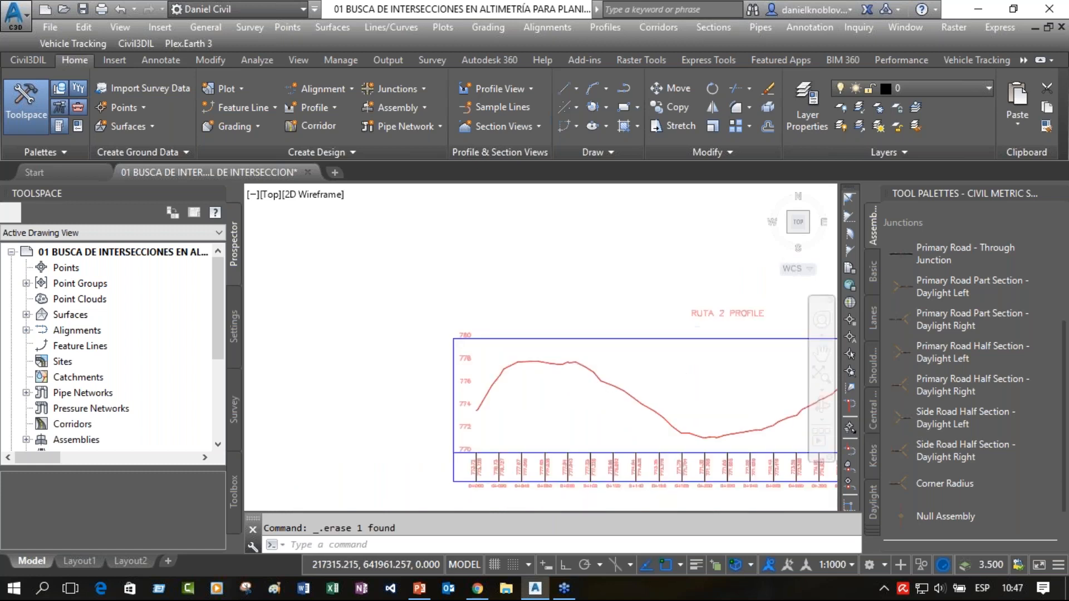
scroll(559, 401, down, 3)
middle_drag(558, 401, 627, 303)
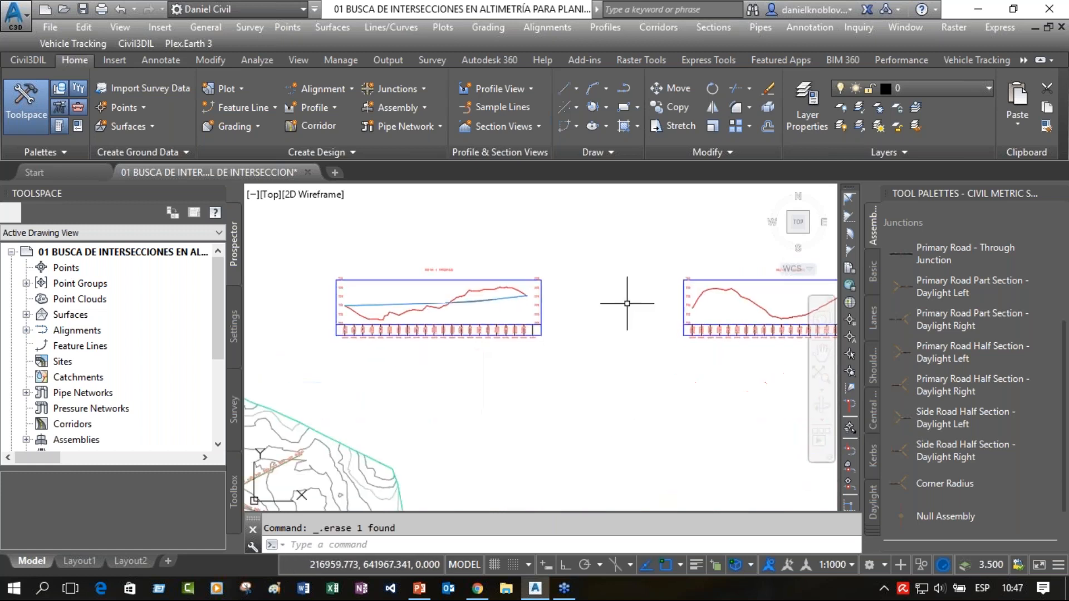
mouse_move(248, 508)
middle_down()
mouse_move(463, 371)
mouse_move(419, 402)
middle_up()
scroll(462, 371, up, 5)
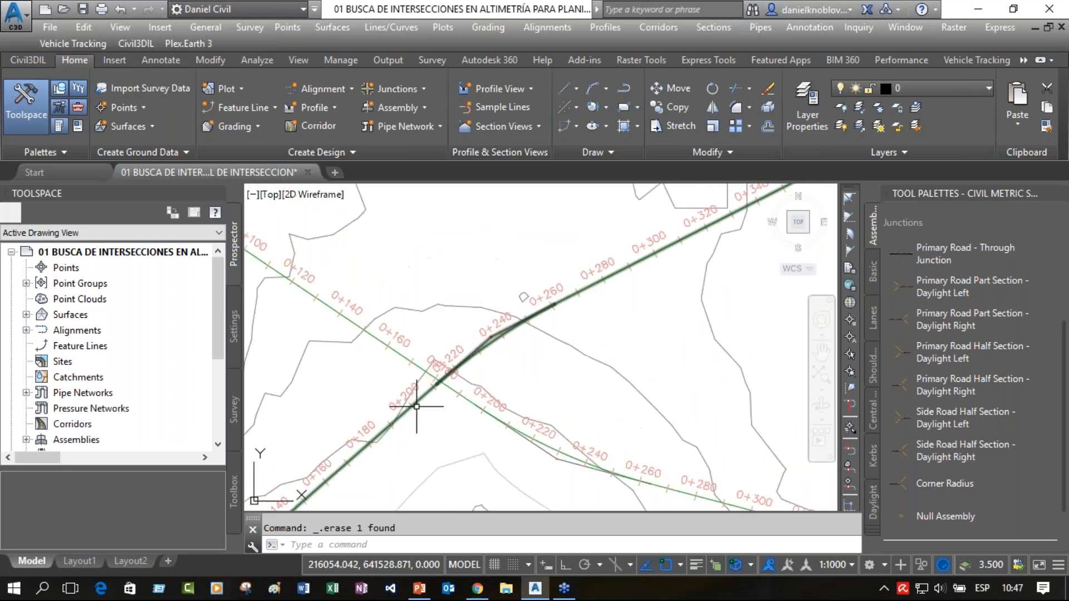
click(421, 399)
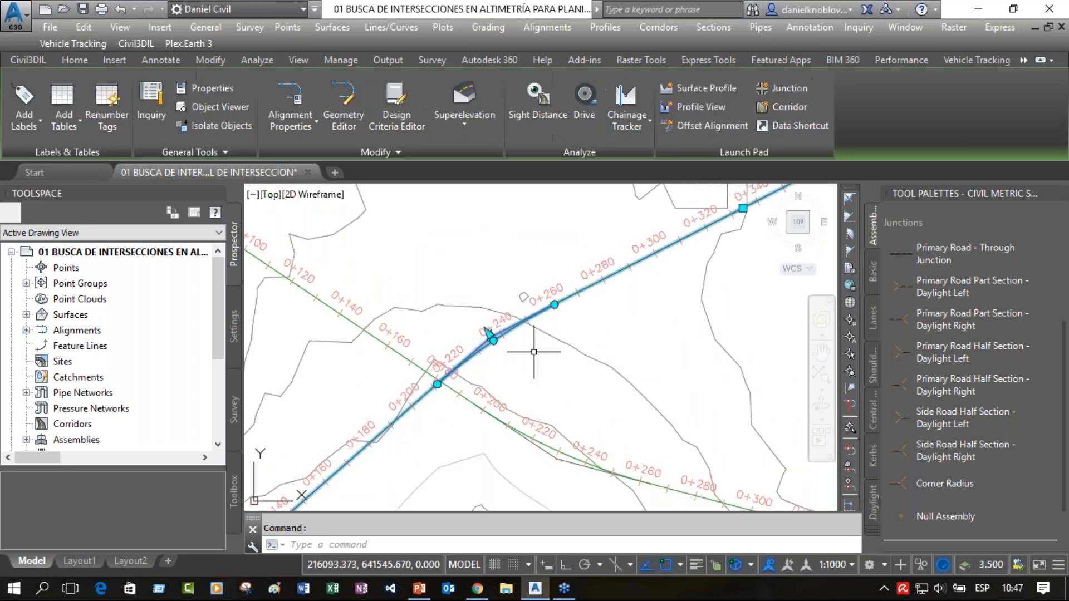
click(28, 118)
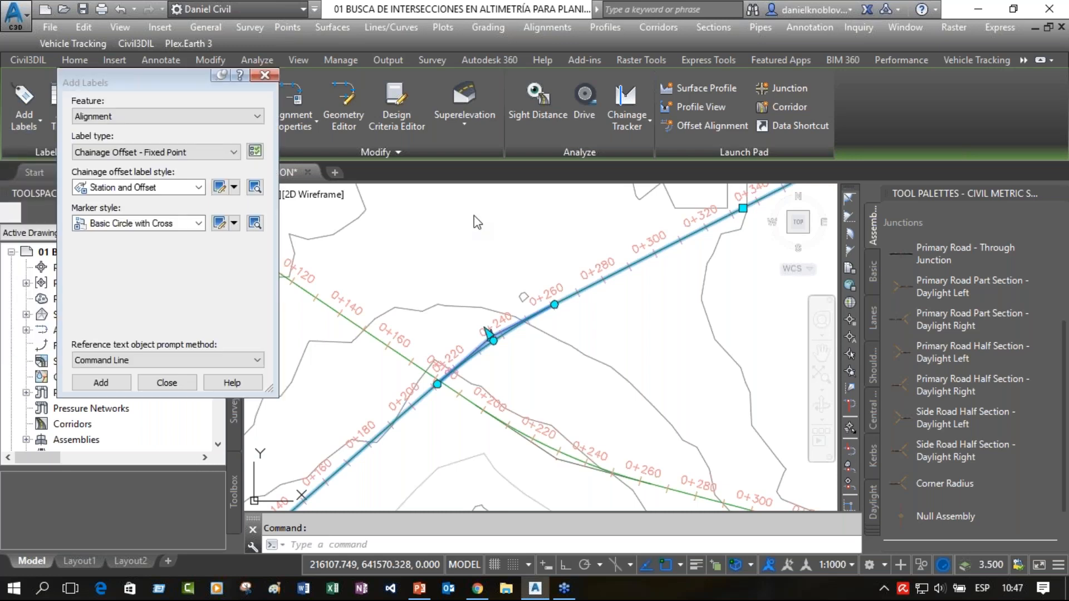
key(Escape)
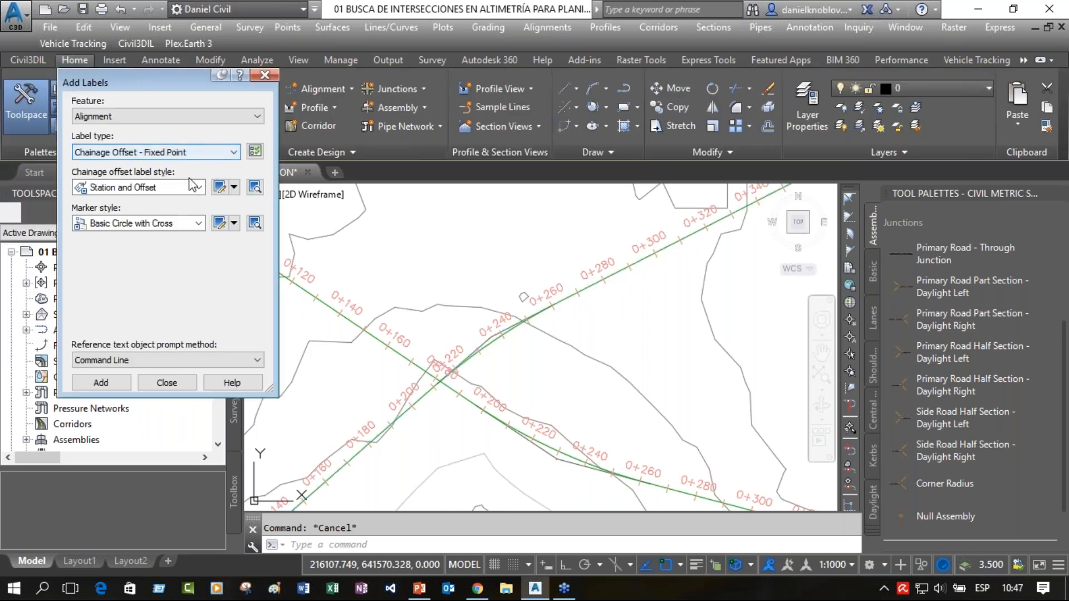
Add a chainage and offset label to the RUTA 1 alignment at its crossing with RUTA 2.
click(101, 383)
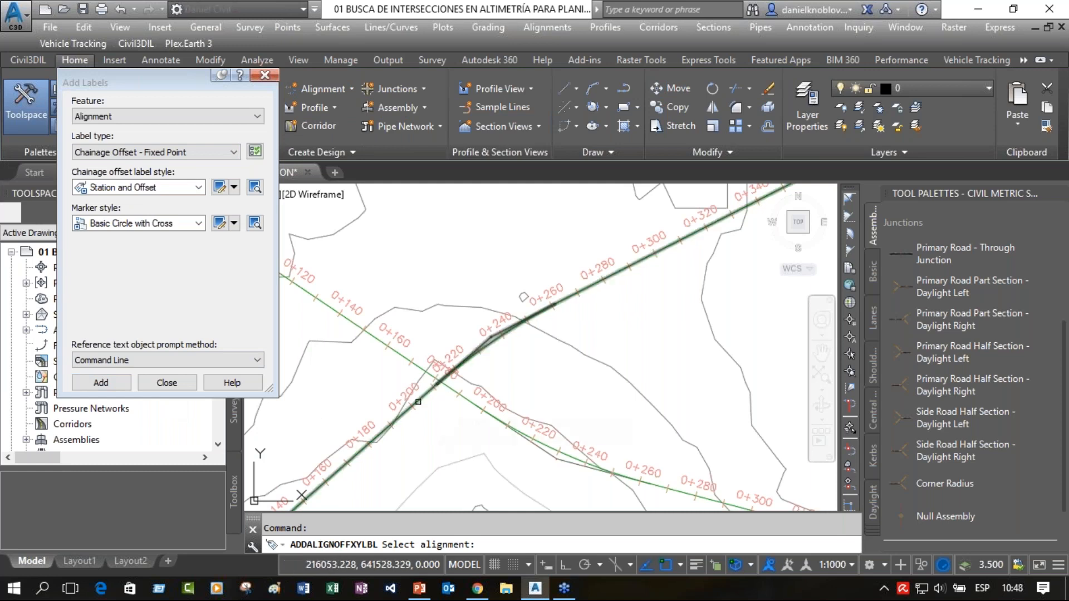
click(418, 402)
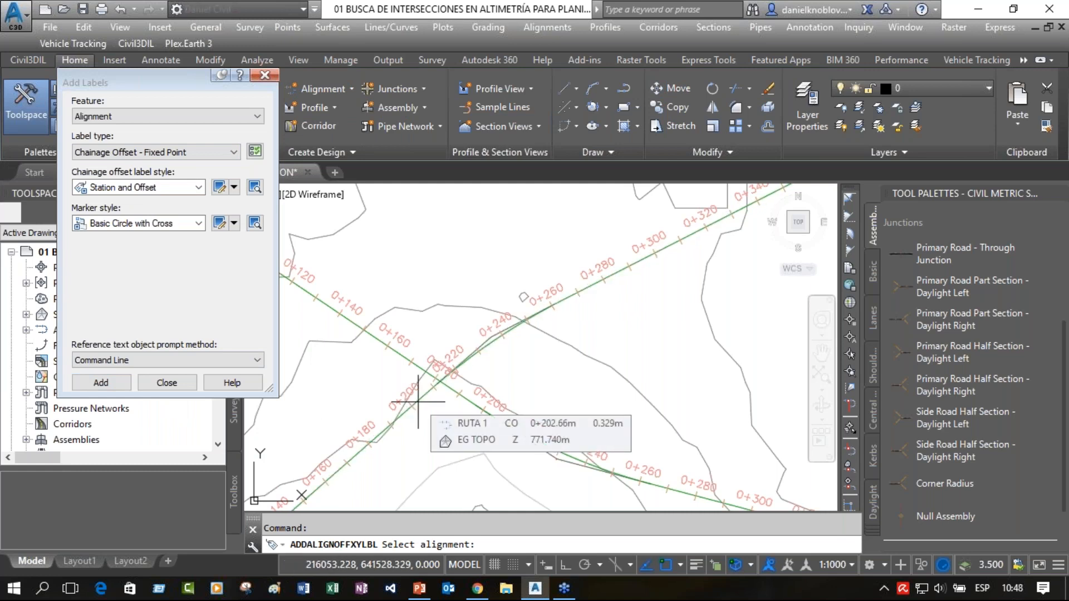
click(439, 380)
key(Escape)
Move the RUTA 1 chainage label into the clear area to the right of the crossing.
click(443, 367)
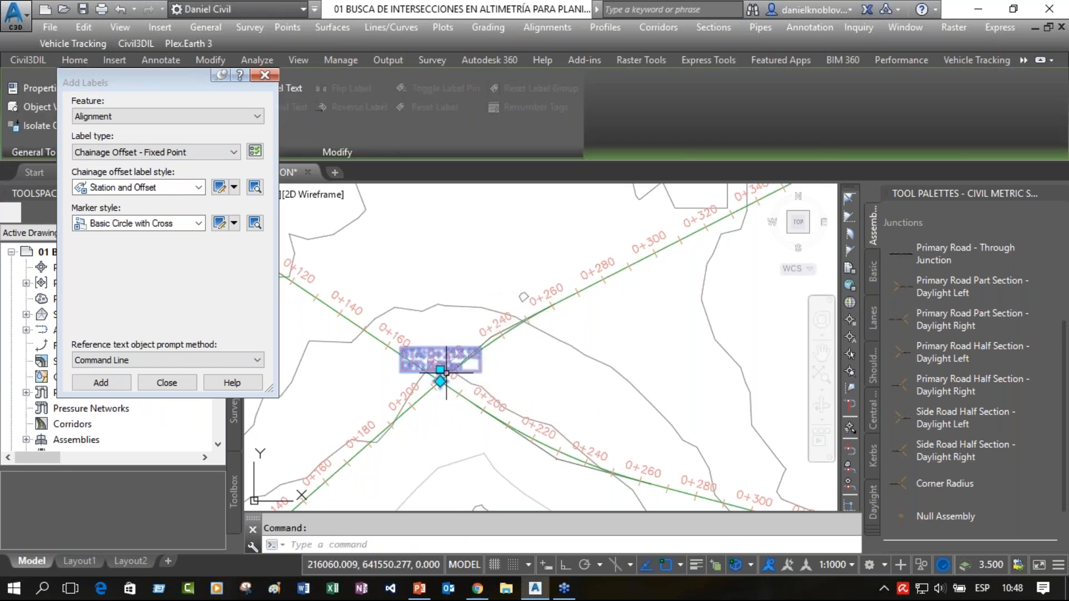
click(439, 369)
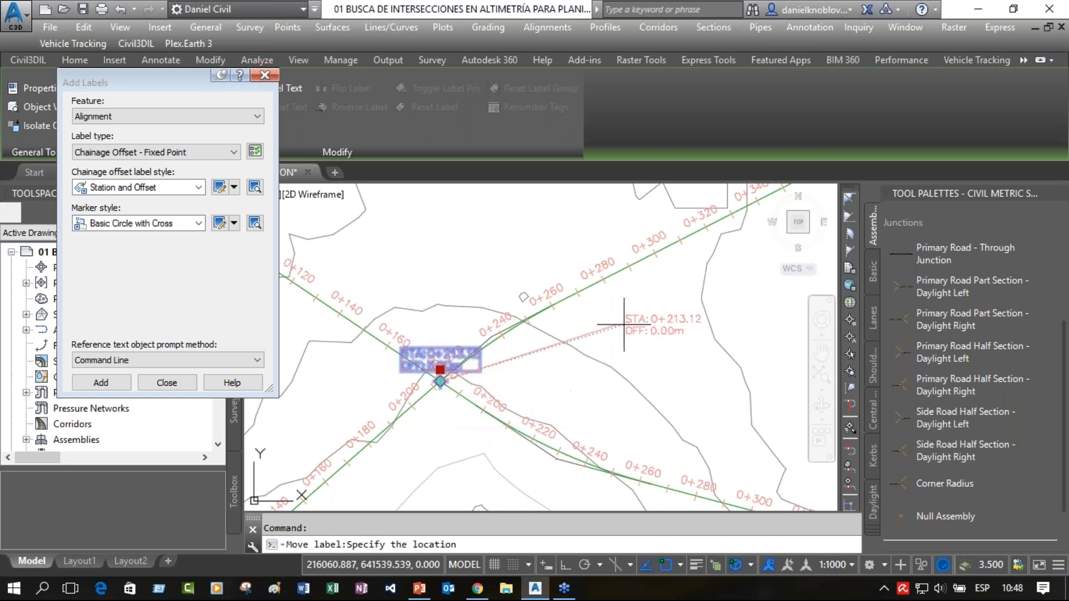
click(597, 347)
key(Escape)
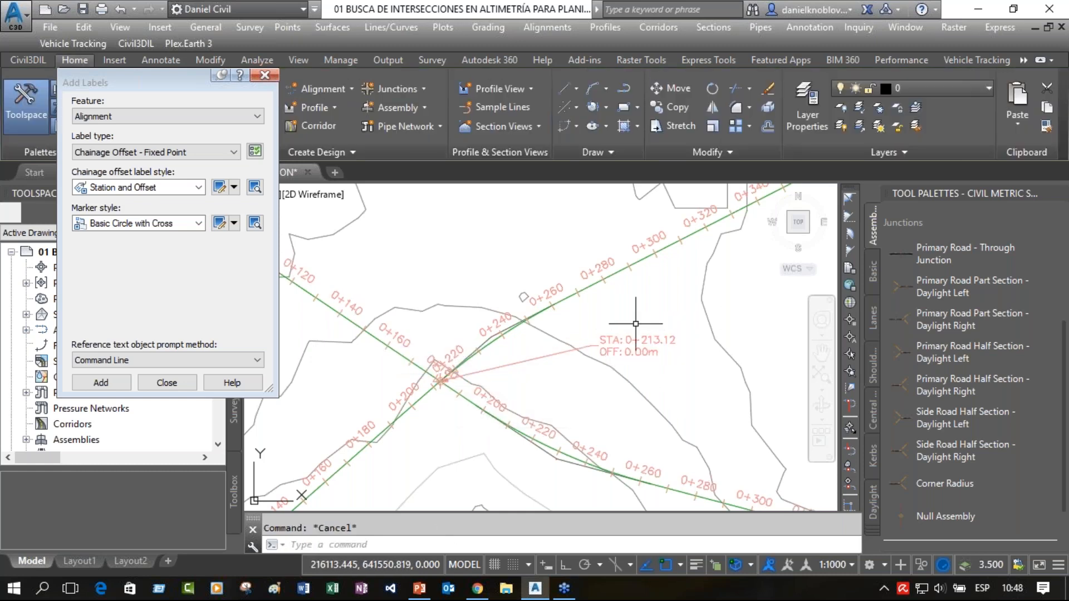
Add a chainage and offset label to the RUTA 2 alignment at the same crossing point.
click(122, 388)
click(354, 320)
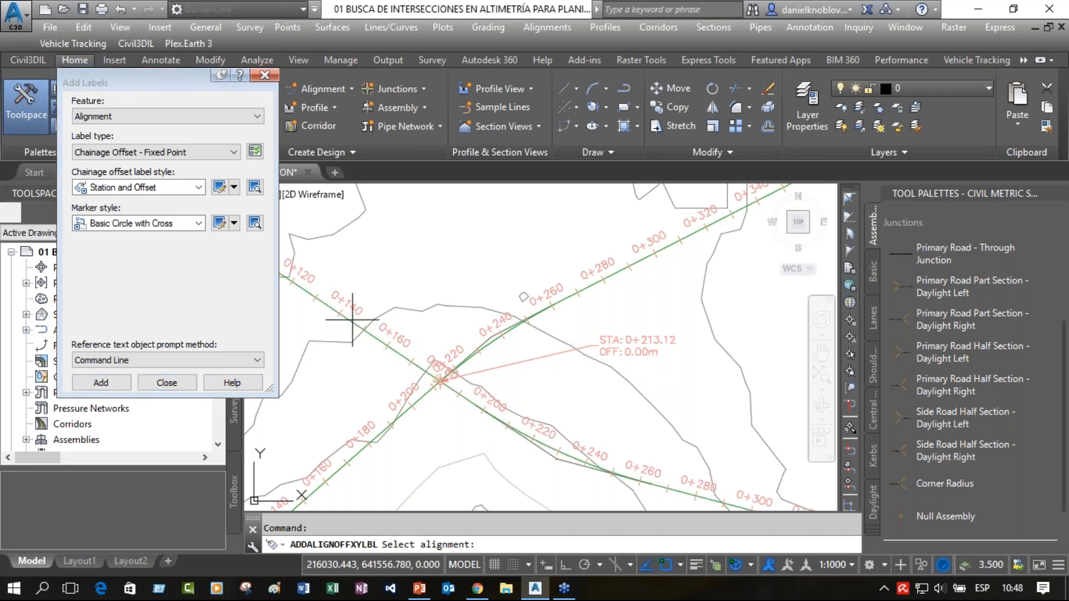
scroll(441, 383, up, 3)
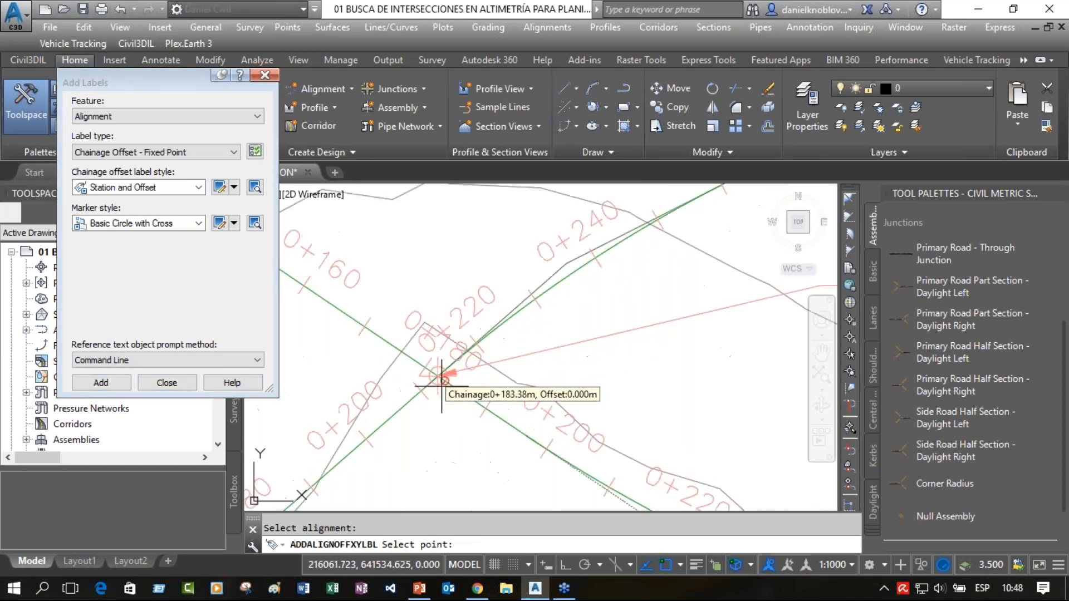
scroll(441, 383, up, 2)
click(436, 371)
key(Escape)
Move the RUTA 2 chainage label into the clear area above the crossing.
click(464, 238)
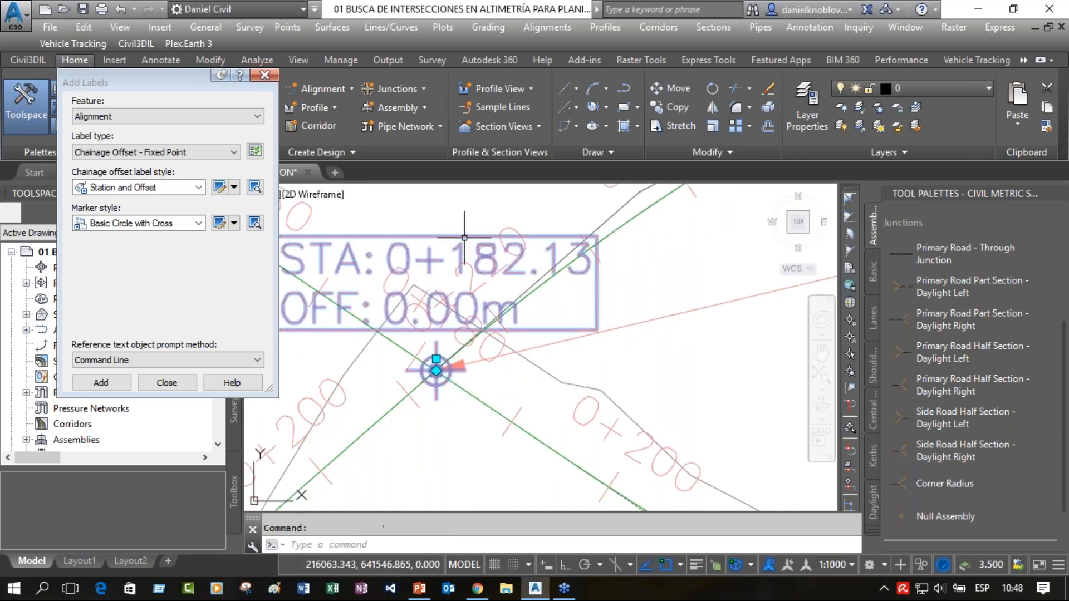
scroll(510, 317, down, 4)
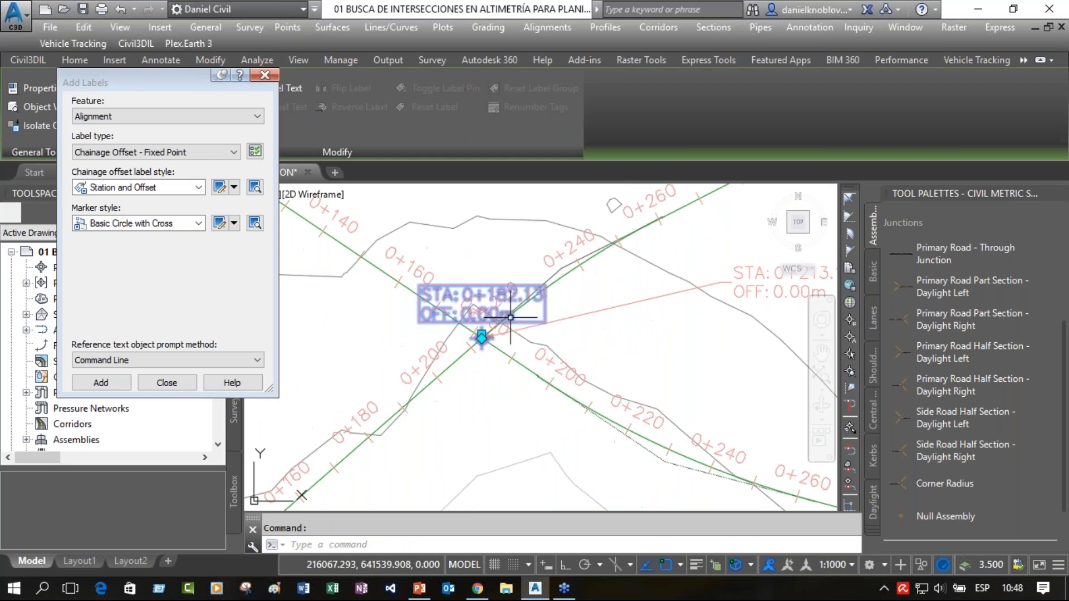
click(482, 336)
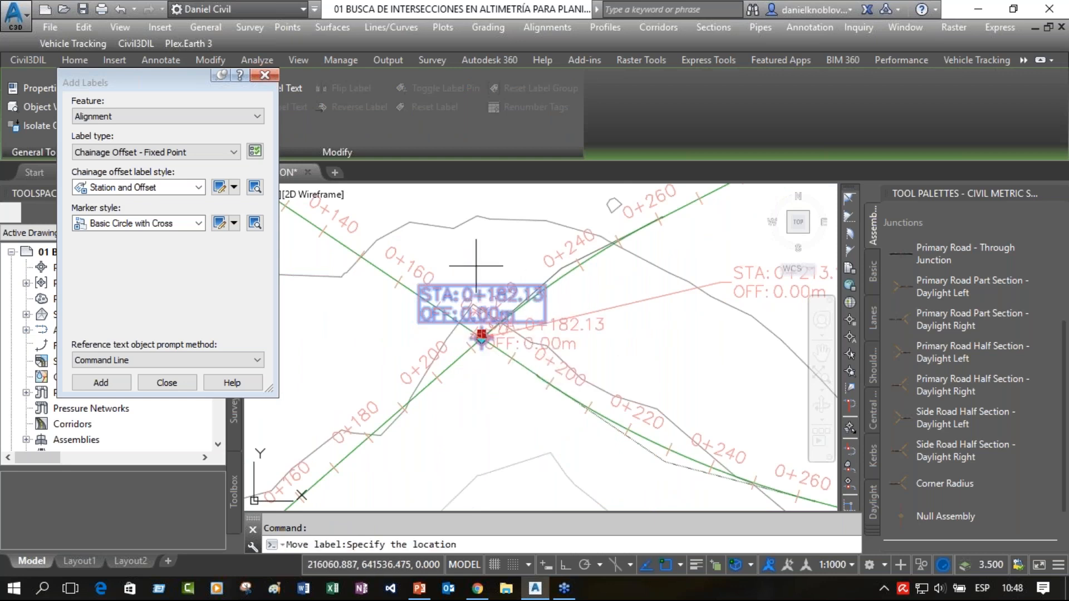
middle_drag(492, 216, 492, 334)
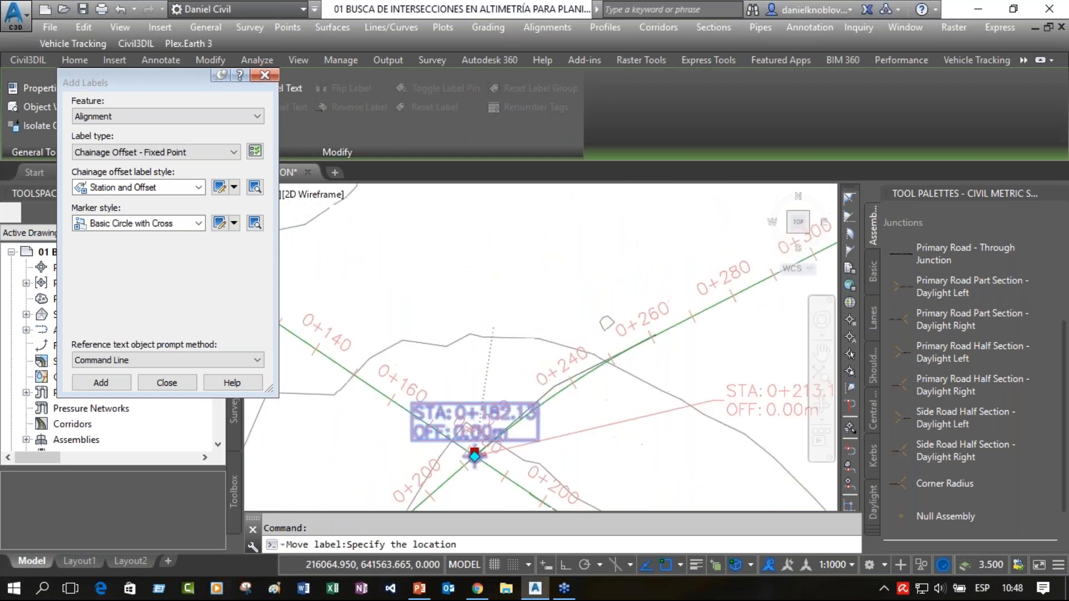
click(478, 240)
key(Escape)
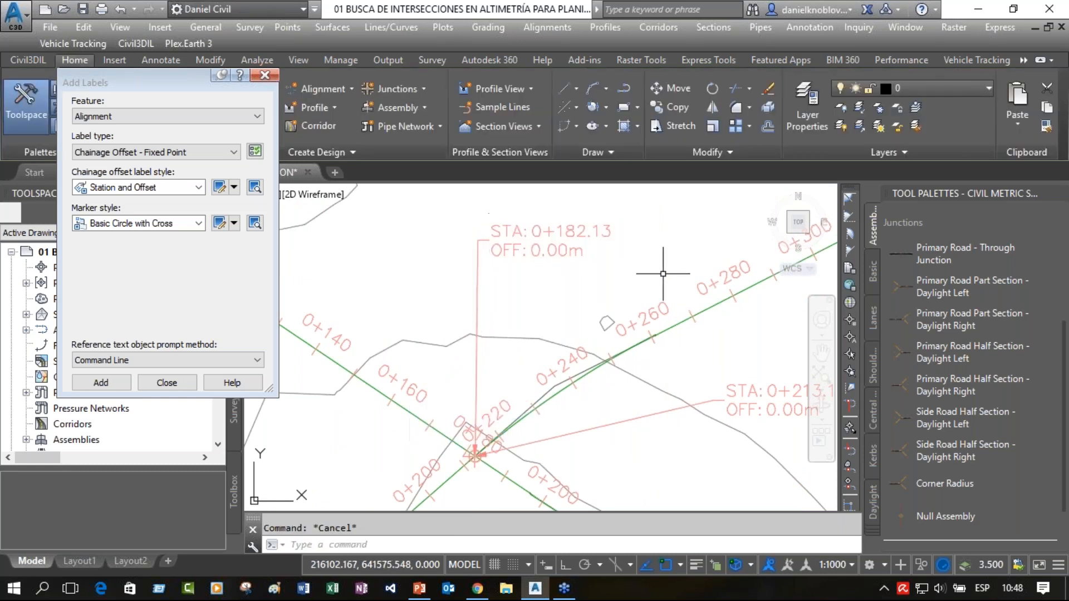
Set the label feature to Profile View with label type Chainage level and style Station and Elevation.
scroll(689, 346, down, 4)
middle_drag(689, 346, 529, 381)
scroll(551, 414, up, 4)
mouse_move(563, 327)
middle_down()
mouse_move(878, 429)
mouse_move(850, 381)
mouse_move(699, 294)
middle_up()
scroll(675, 353, down, 4)
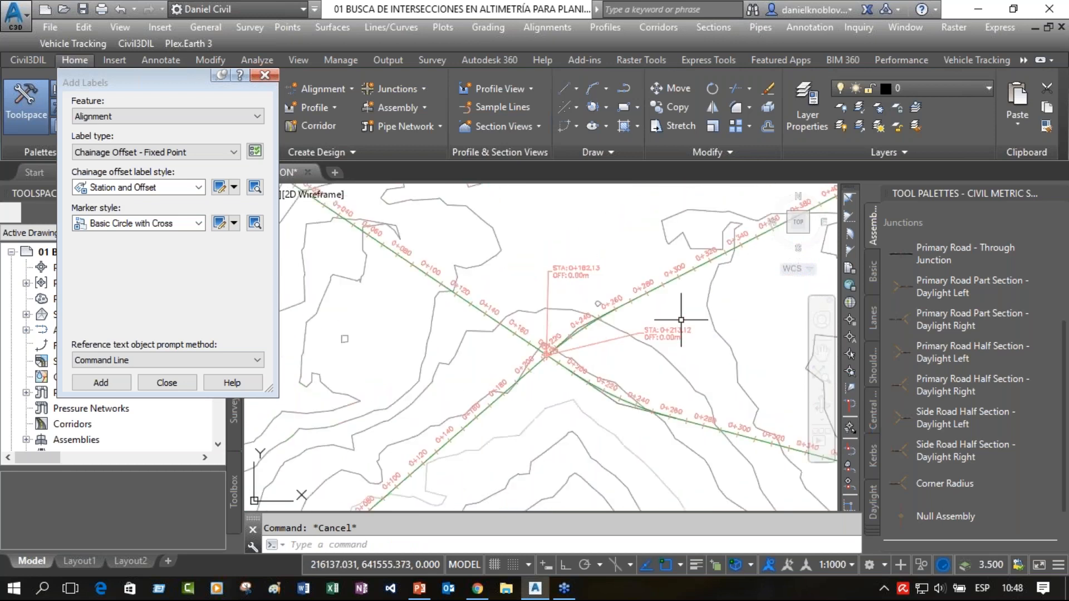
scroll(718, 278, down, 4)
scroll(727, 267, down, 2)
mouse_move(802, 203)
middle_down()
mouse_move(563, 339)
mouse_move(464, 358)
middle_up()
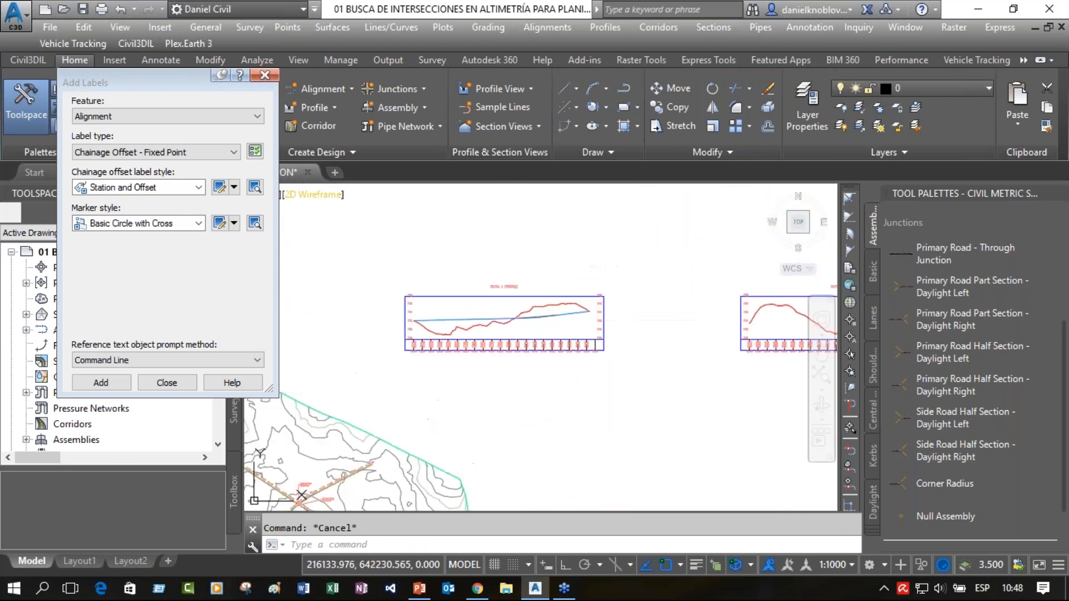
click(179, 118)
click(128, 173)
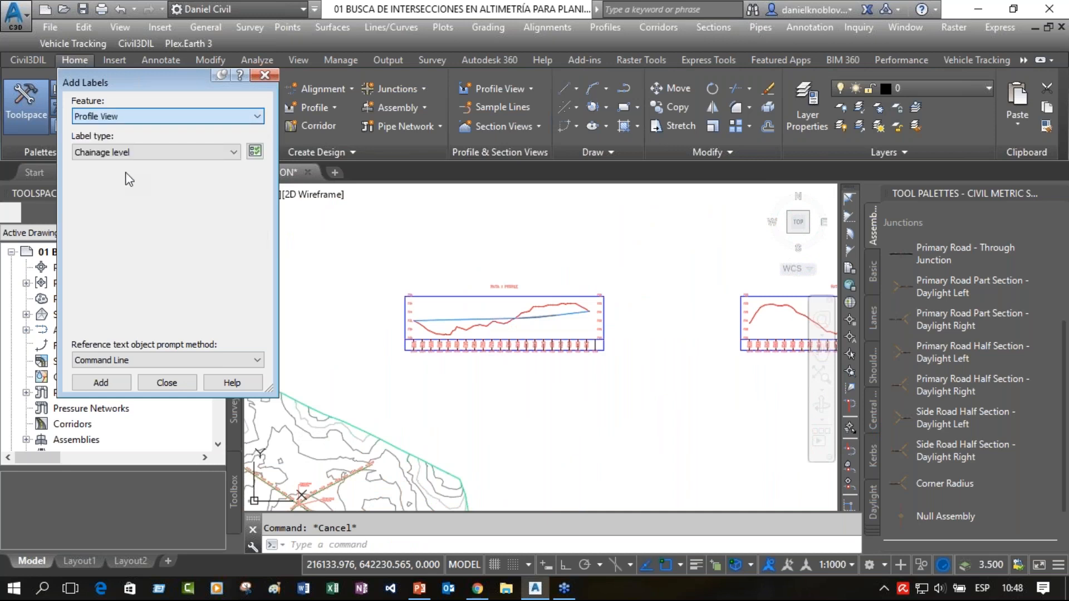
click(172, 189)
click(176, 199)
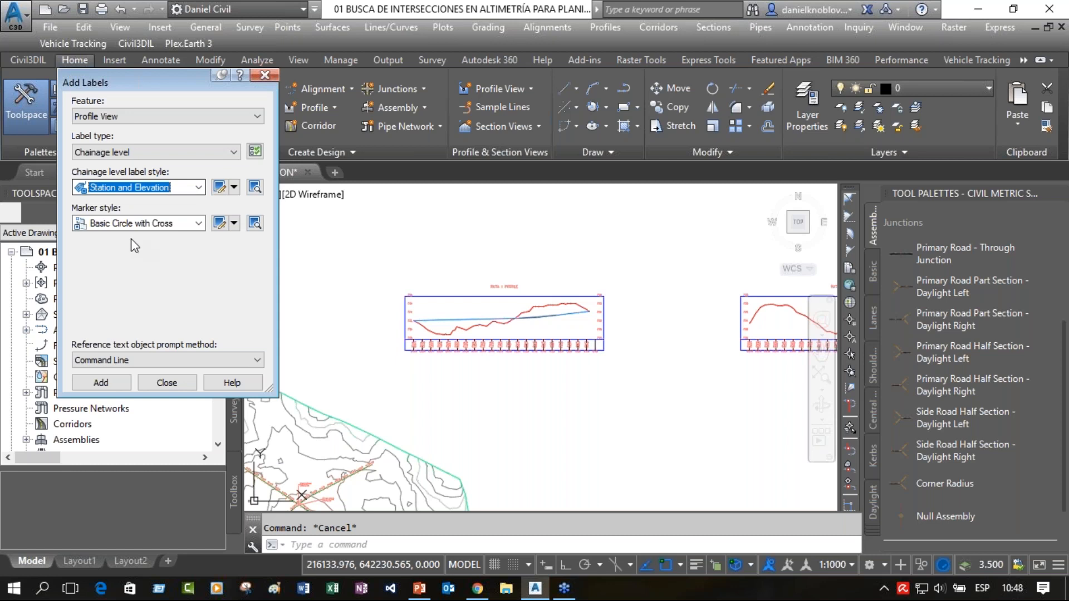
Start a chainage level label in the RUTA 1 profile view and set its chainage to 213.12.
click(101, 382)
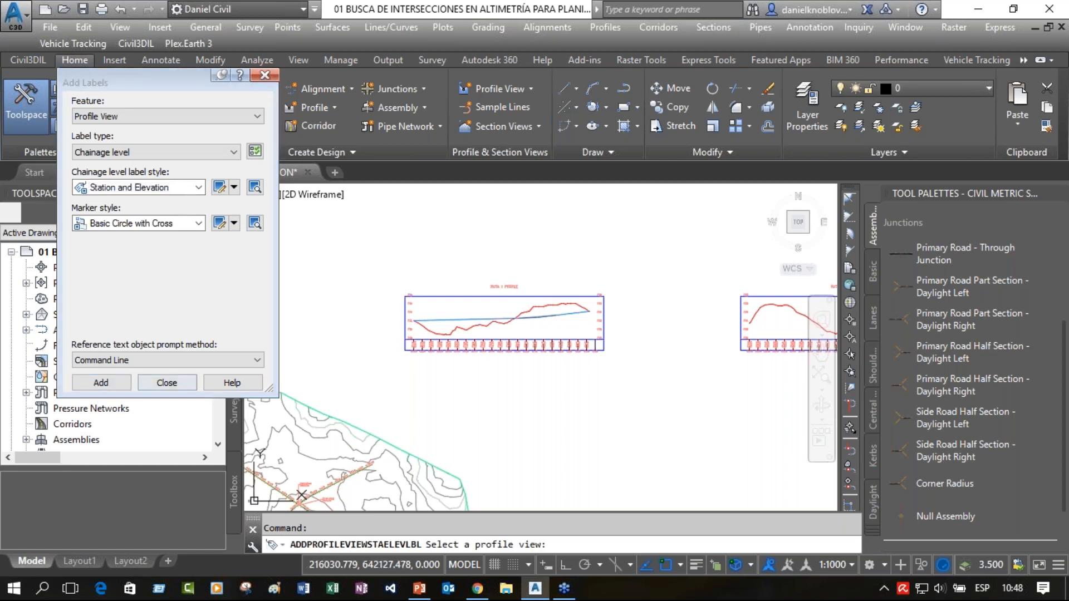
click(471, 297)
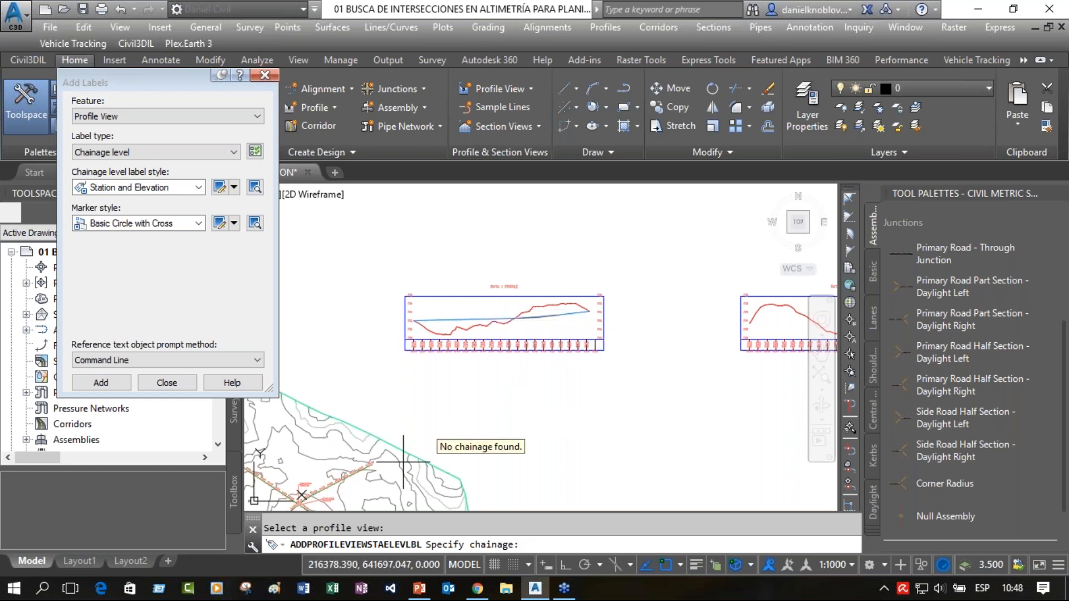
middle_drag(426, 454, 580, 306)
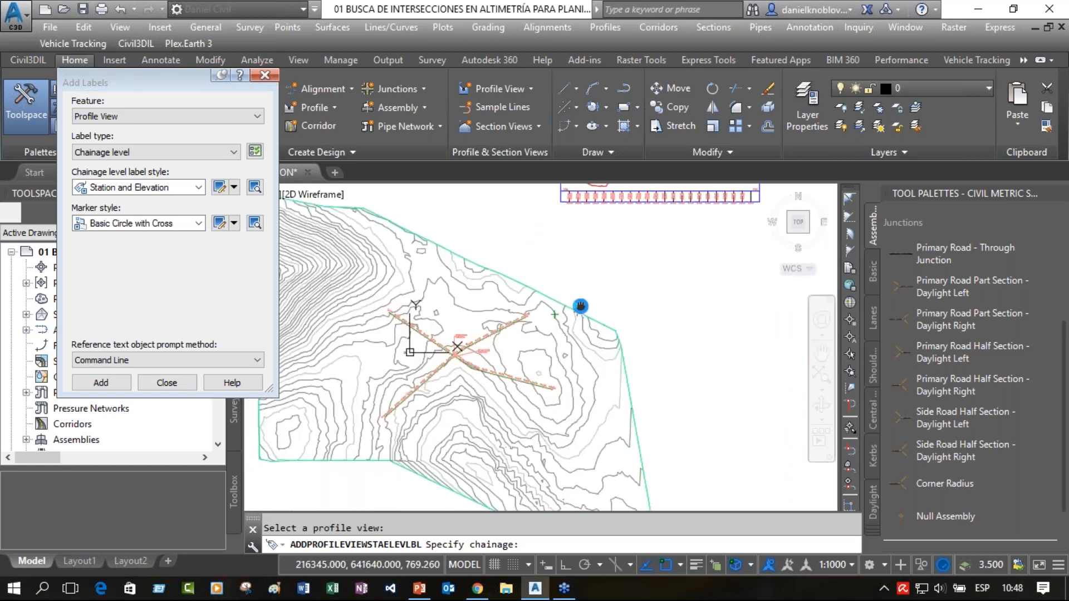
scroll(552, 330, up, 5)
scroll(552, 329, down, 6)
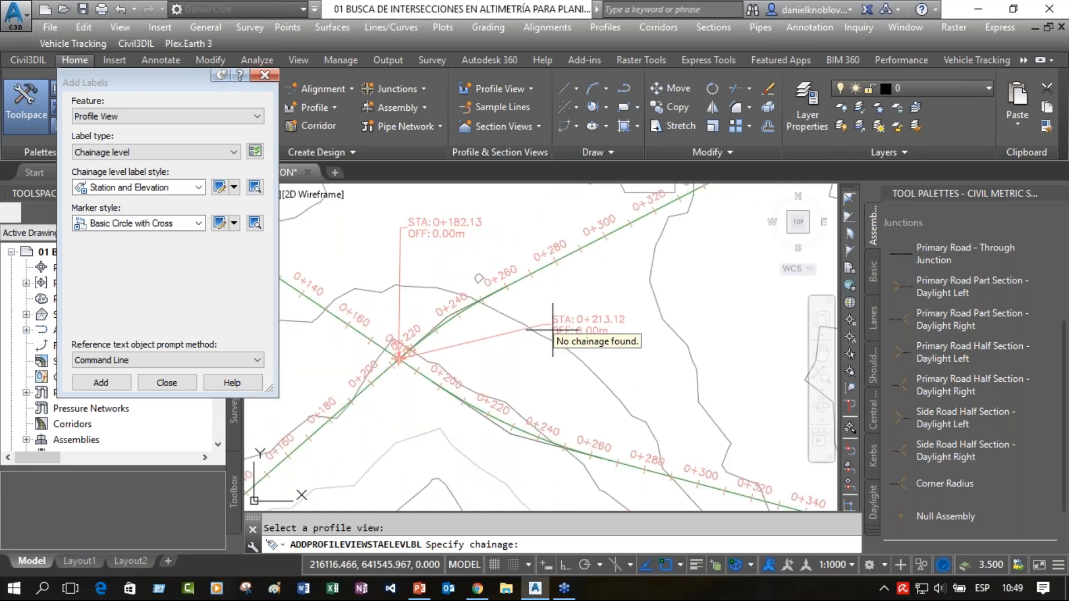
mouse_move(629, 301)
middle_down()
mouse_move(599, 370)
mouse_move(435, 541)
middle_up()
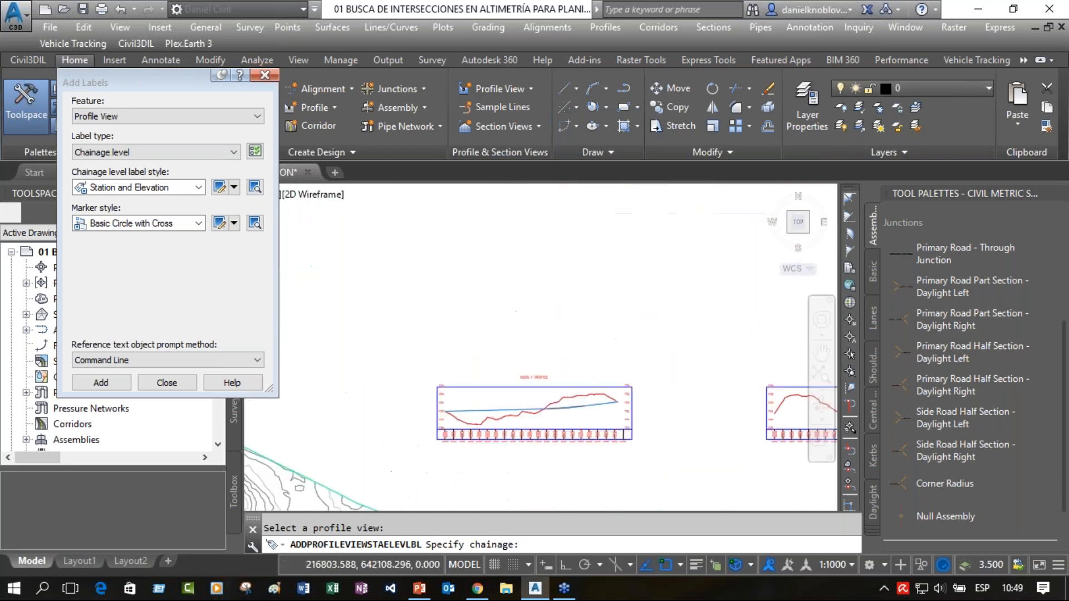
scroll(543, 423, up, 4)
text(213)
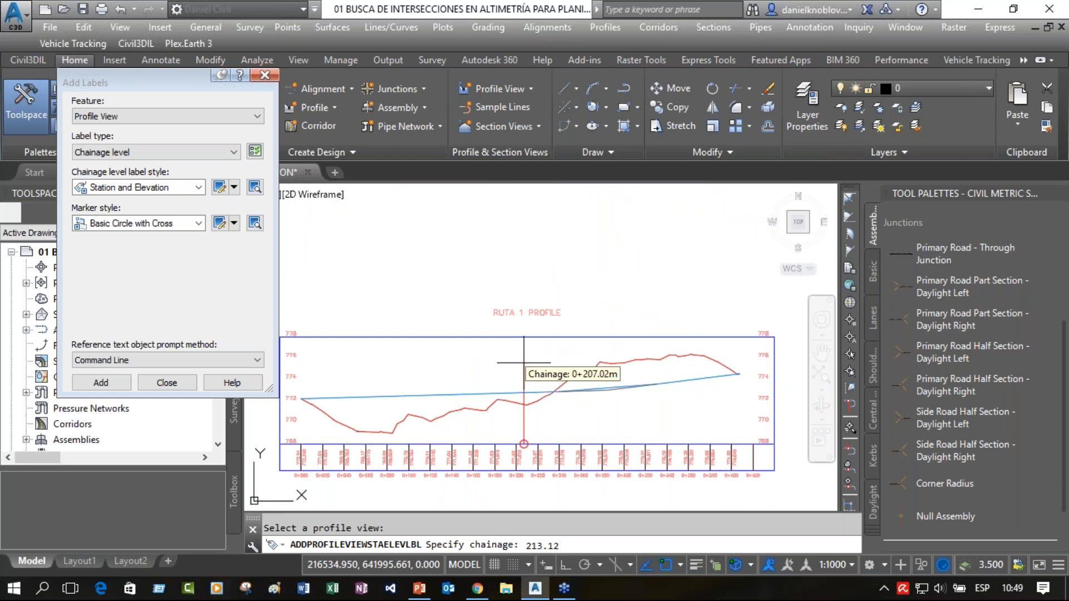
text(.12)
key(Return)
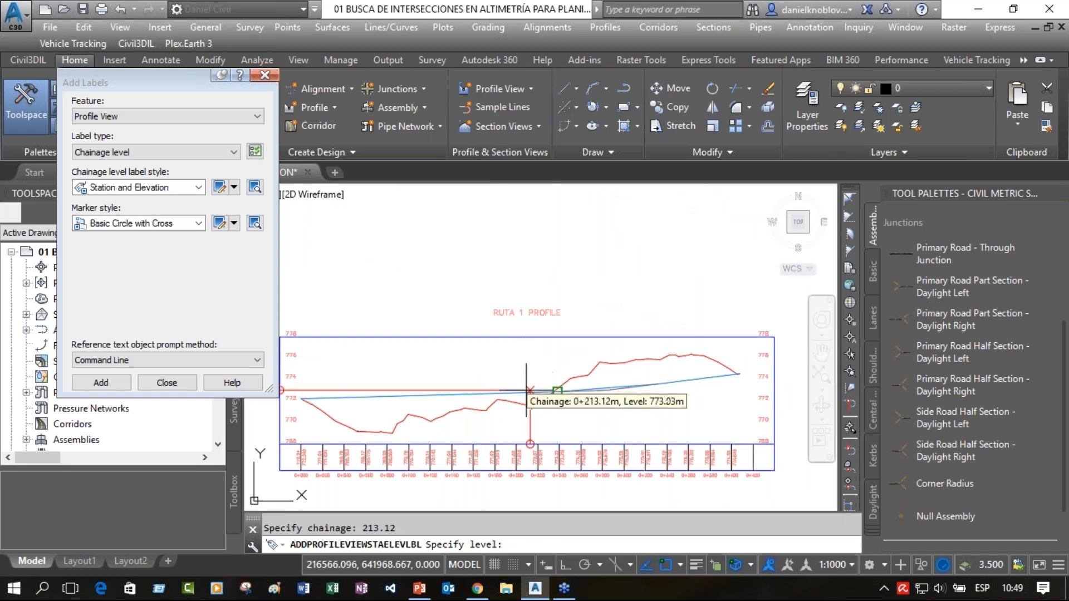
With the Nearest object snap on, place the label's level on the blue RUTA 1 design profile line.
scroll(530, 392, up, 2)
scroll(530, 391, up, 3)
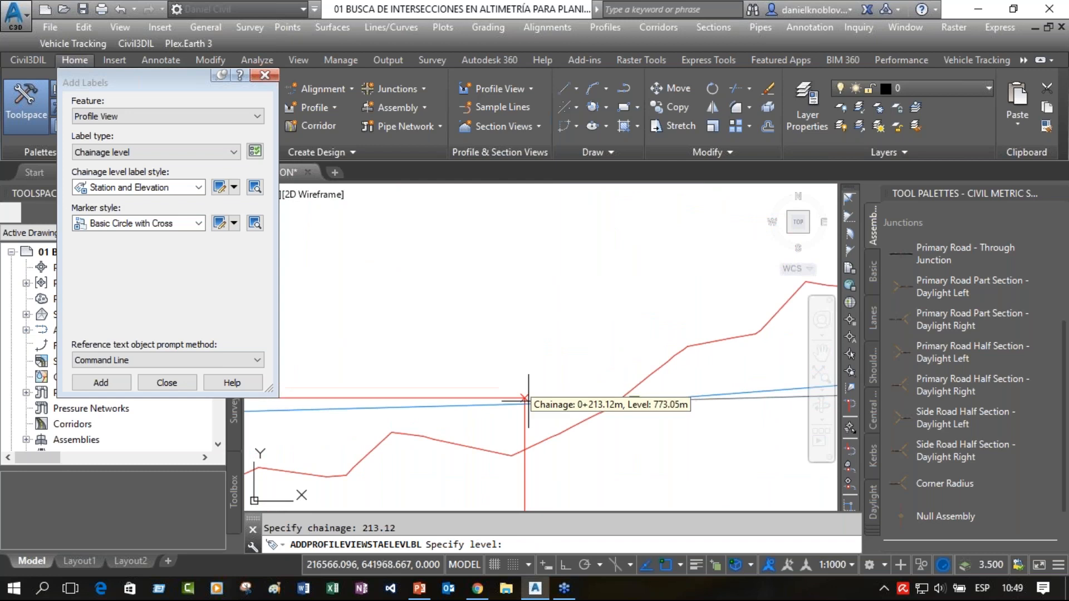
click(682, 564)
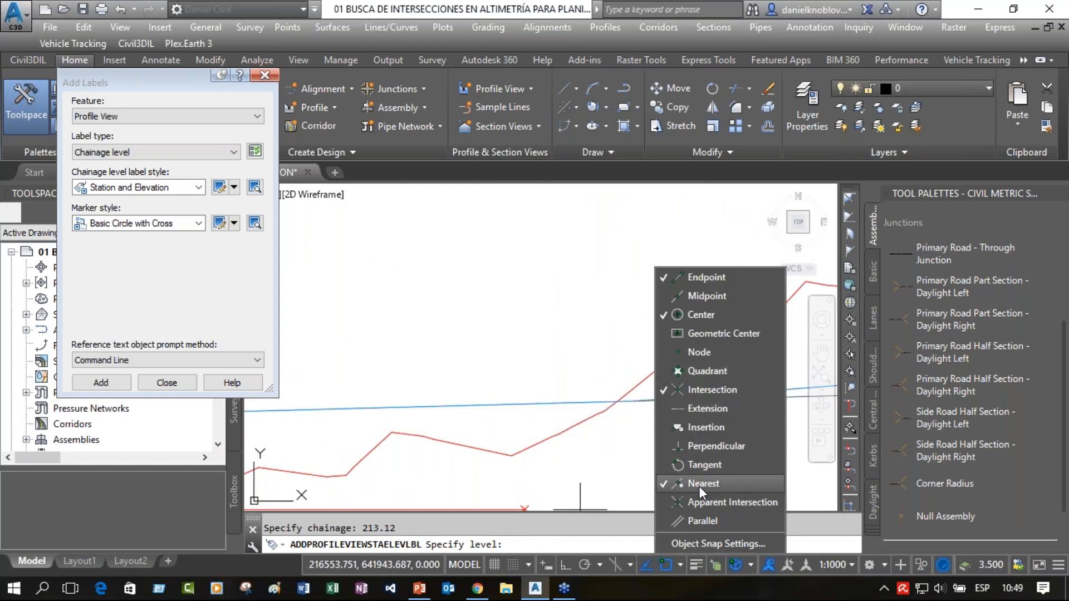
click(521, 410)
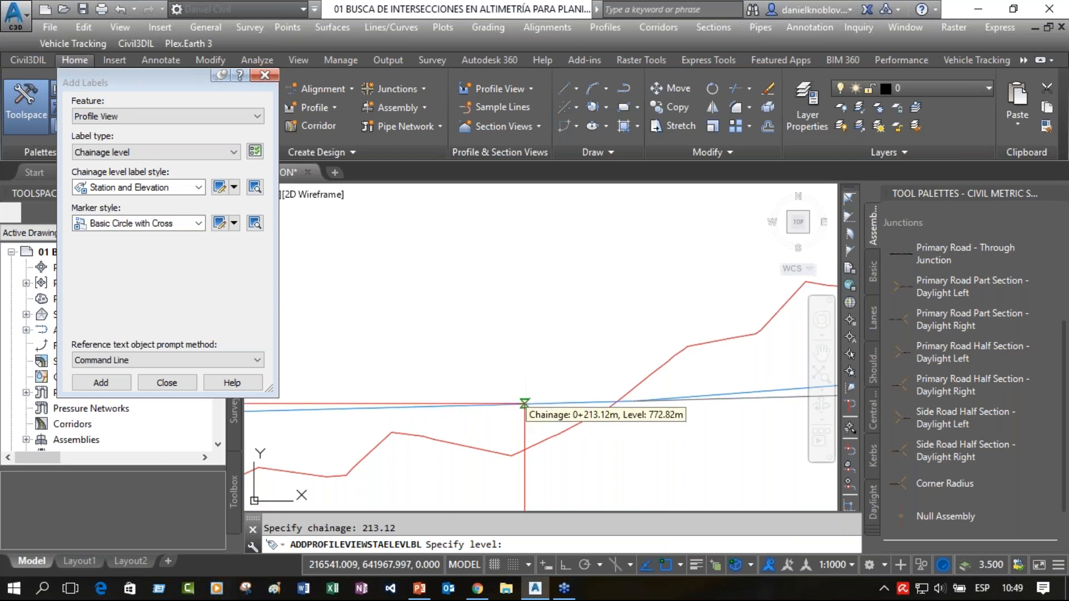
click(525, 403)
key(Escape)
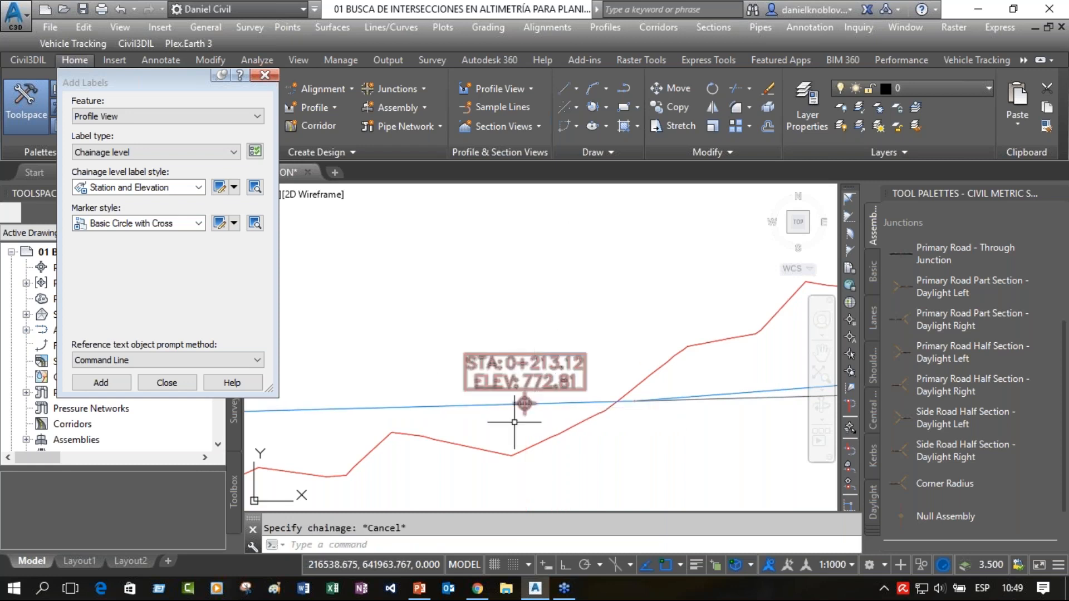
middle_drag(534, 429, 543, 398)
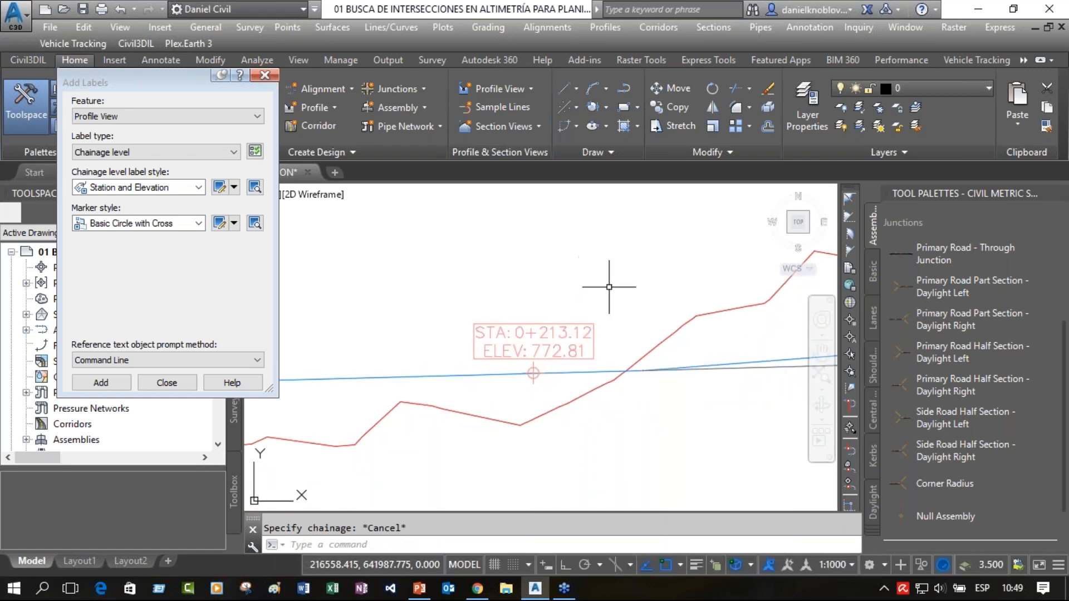
scroll(559, 279, down, 8)
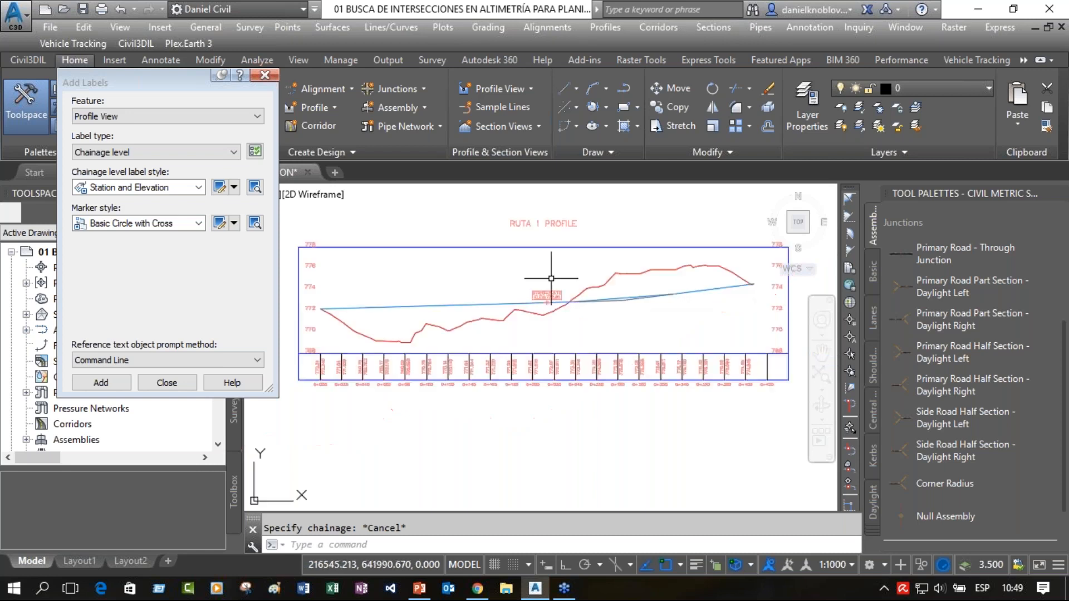
Examine the new RUTA 1 chainage level label and the two chainage labels at the crossing in plan.
mouse_move(593, 285)
middle_down()
mouse_move(372, 353)
mouse_move(496, 346)
middle_up()
scroll(430, 346, up, 7)
scroll(466, 340, up, 8)
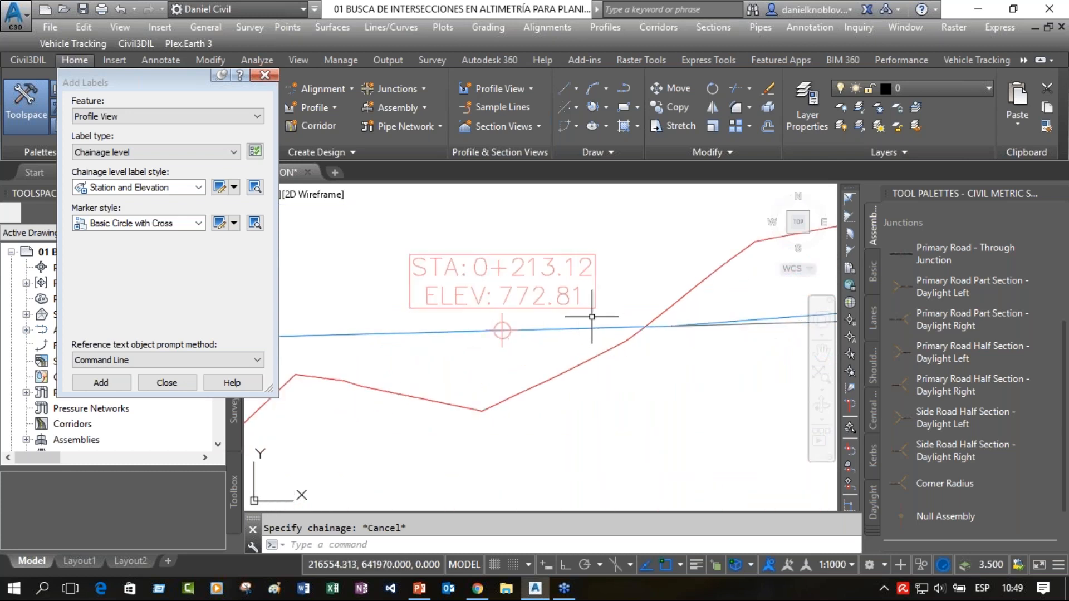
scroll(585, 310, down, 5)
mouse_move(556, 374)
middle_down()
mouse_move(539, 382)
mouse_move(610, 278)
middle_up()
scroll(529, 363, down, 5)
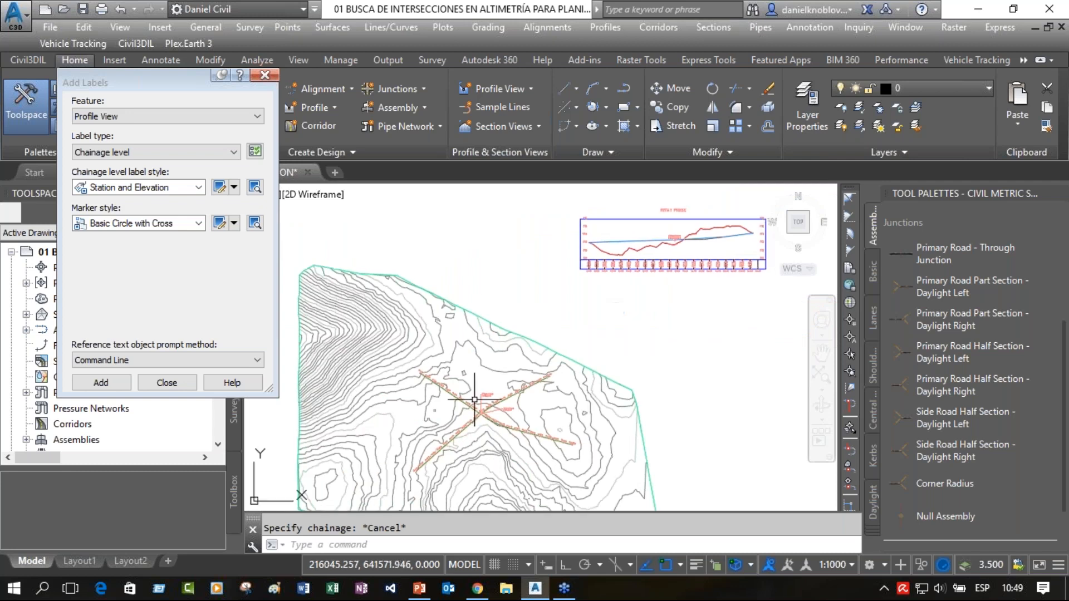
scroll(474, 400, up, 5)
scroll(625, 321, down, 2)
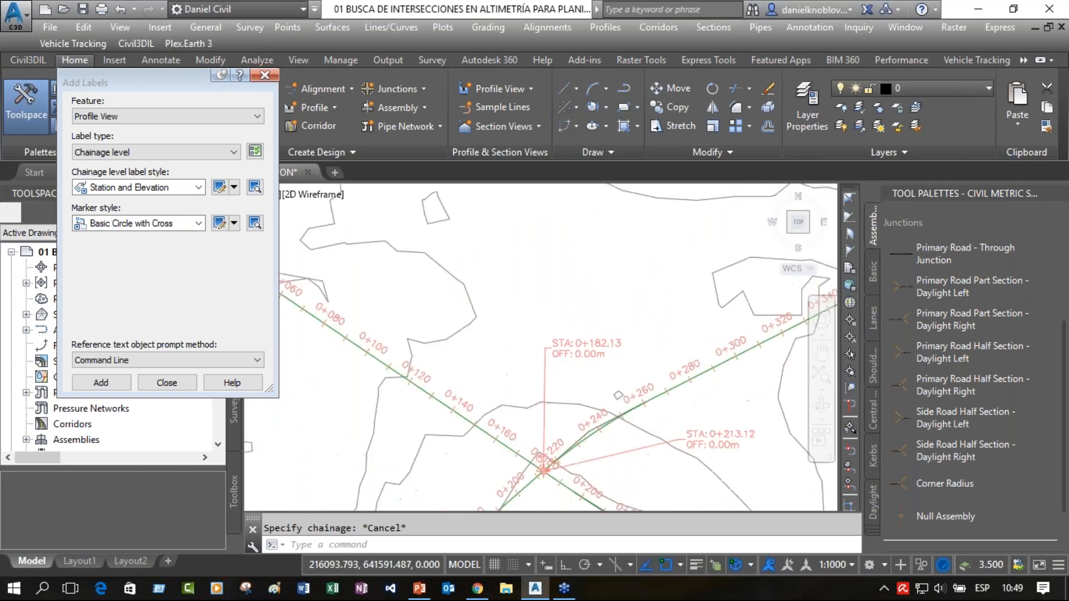
scroll(628, 327, down, 4)
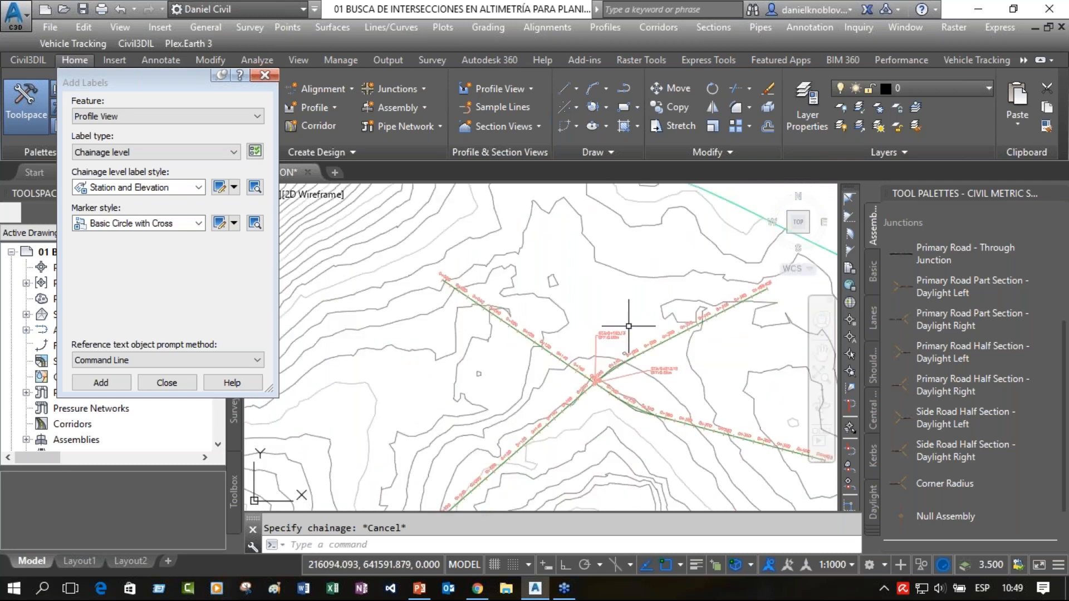
Start a chainage level label in the RUTA 2 profile view with the same label and marker styles.
scroll(629, 327, down, 5)
middle_drag(656, 289, 253, 414)
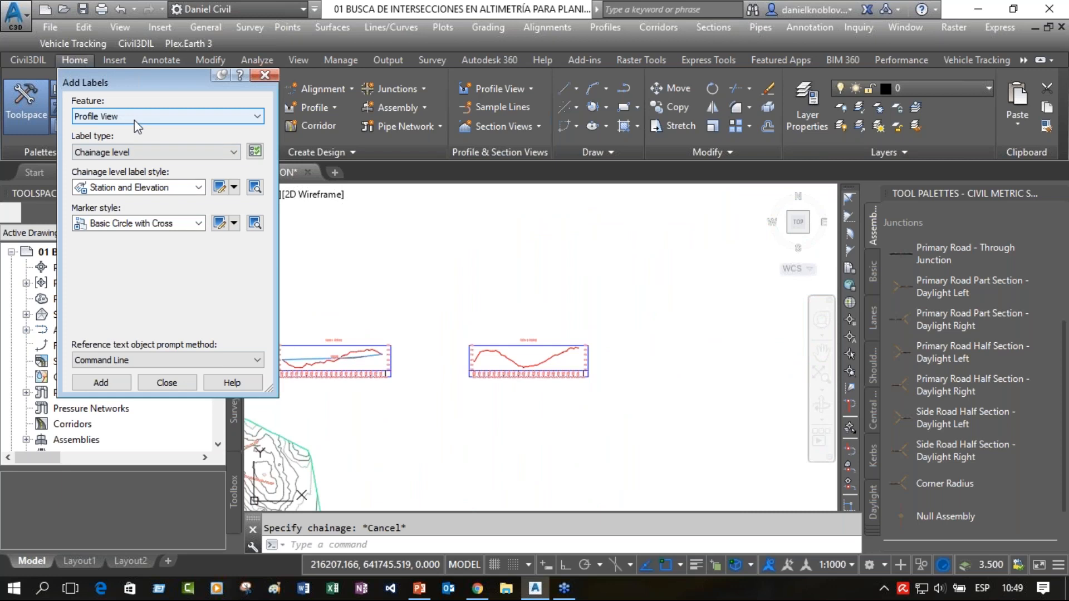
click(100, 383)
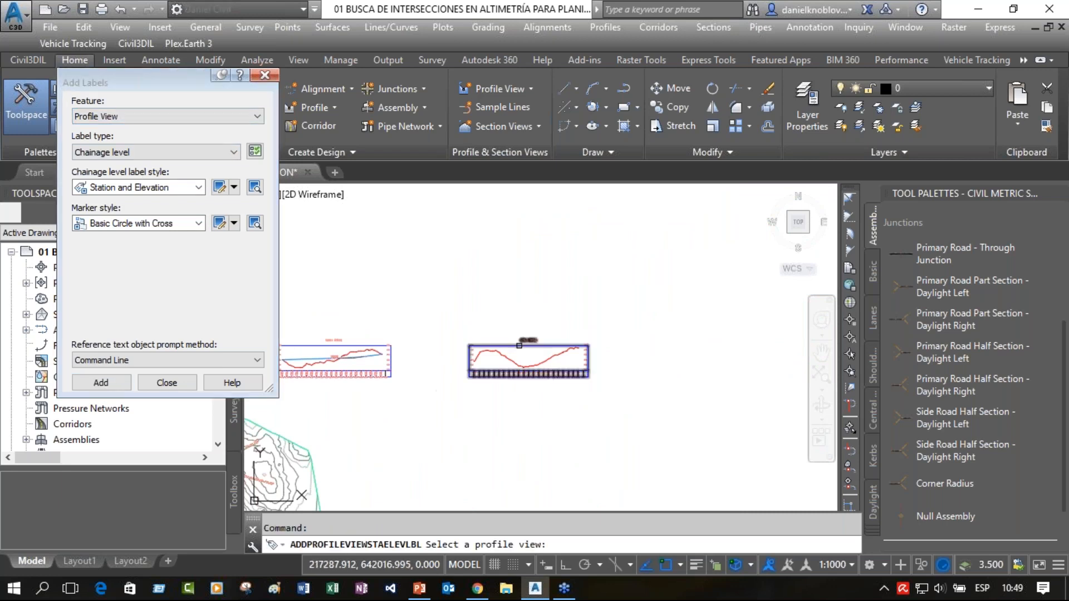
click(519, 345)
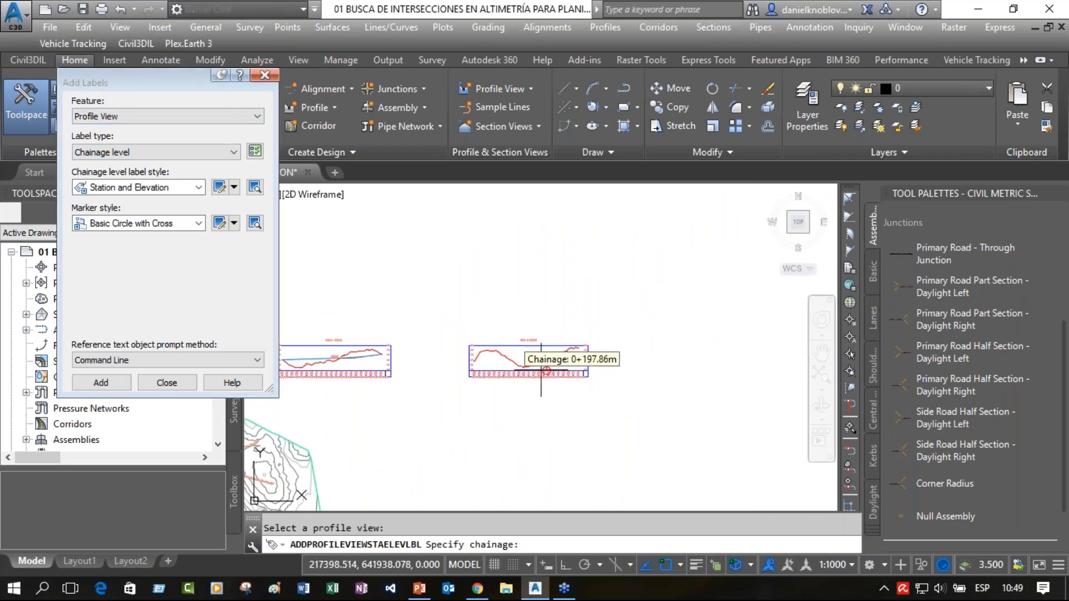
scroll(535, 370, up, 6)
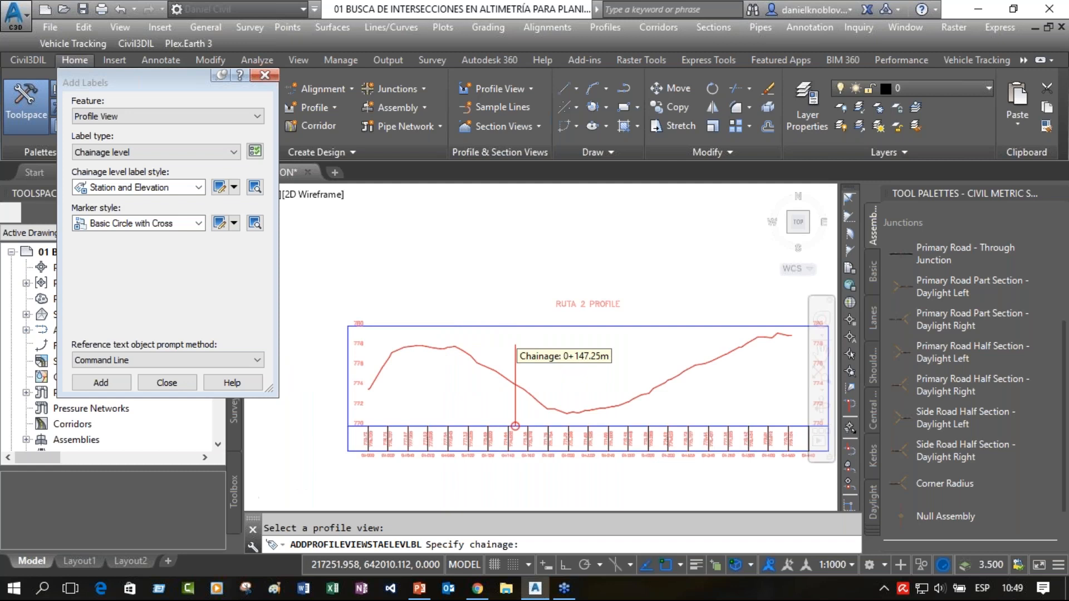
Check the RUTA 2 chainage label at the crossing in plan and set the new label's chainage to 182.13.
scroll(497, 377, down, 6)
middle_drag(406, 425, 726, 380)
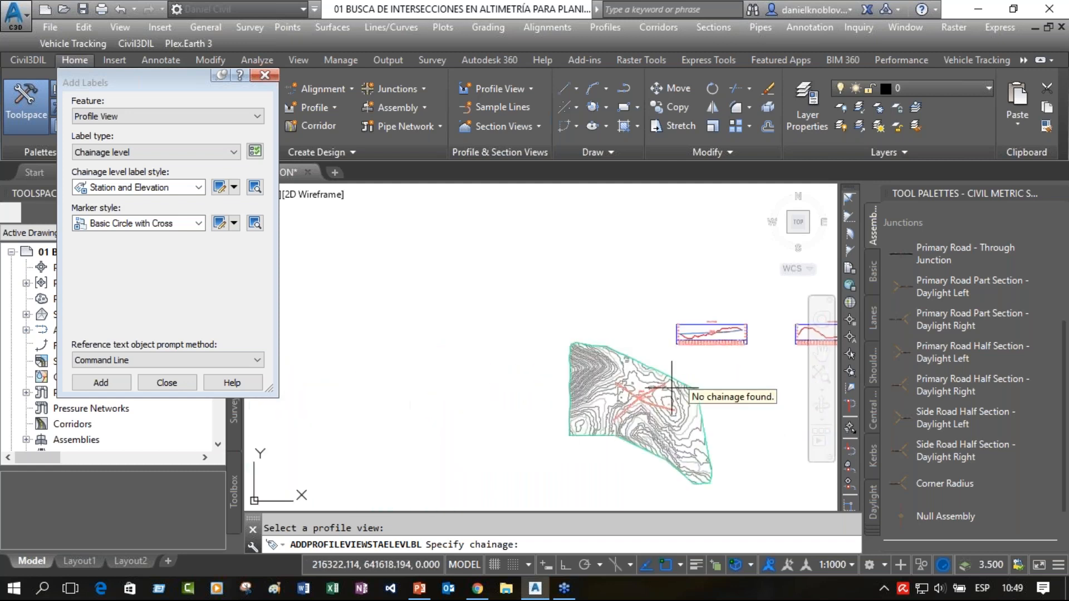
scroll(640, 399, up, 4)
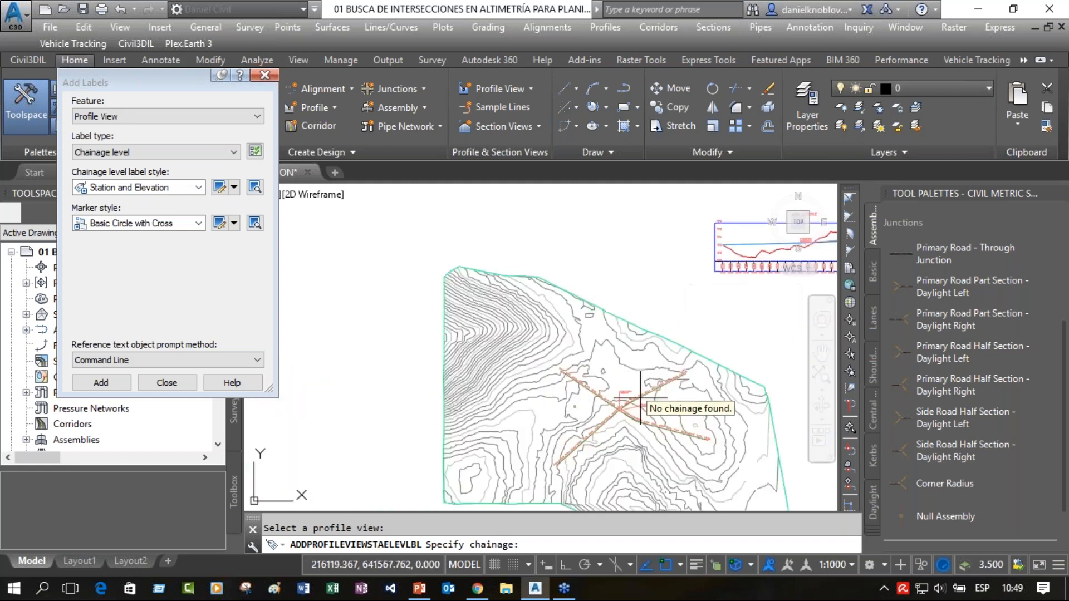
scroll(635, 390, up, 4)
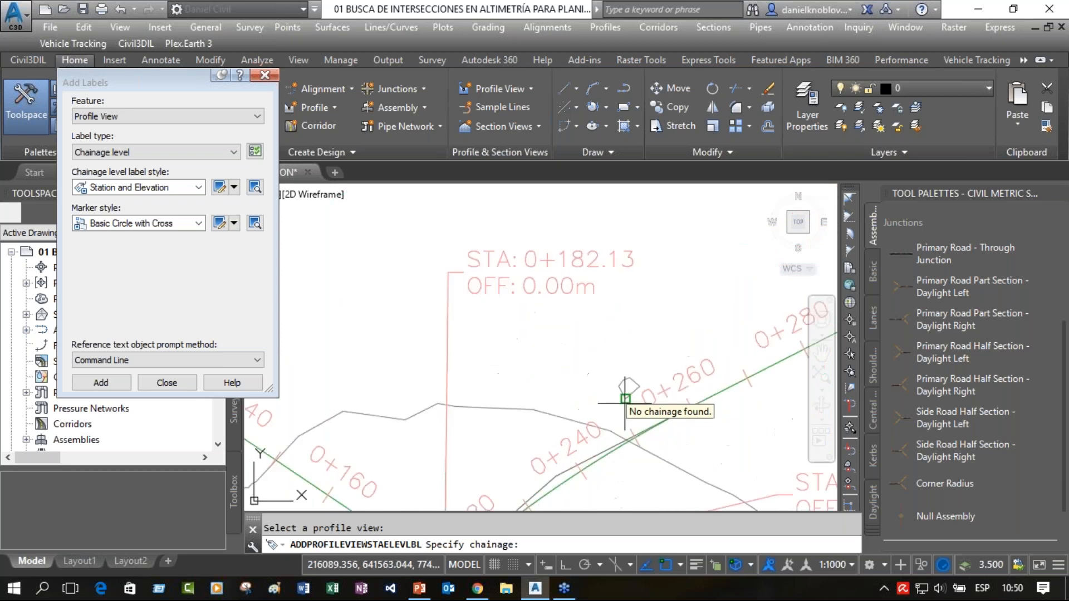
scroll(646, 373, down, 4)
scroll(652, 364, down, 2)
mouse_move(780, 300)
middle_down()
mouse_move(697, 351)
mouse_move(403, 431)
middle_up()
scroll(561, 384, up, 3)
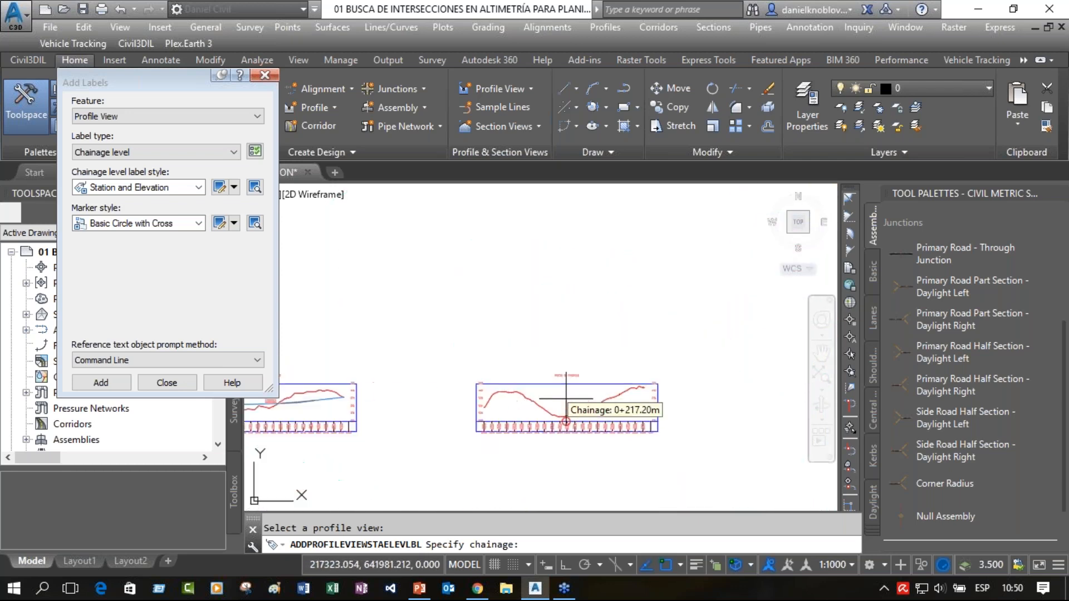
text(19)
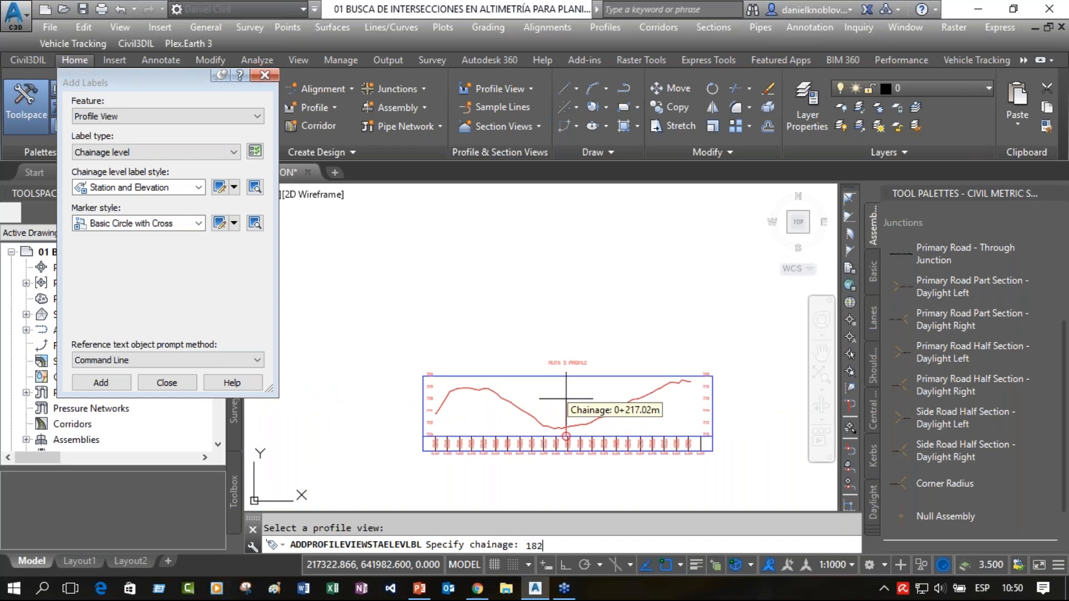
text(2.13)
key(Return)
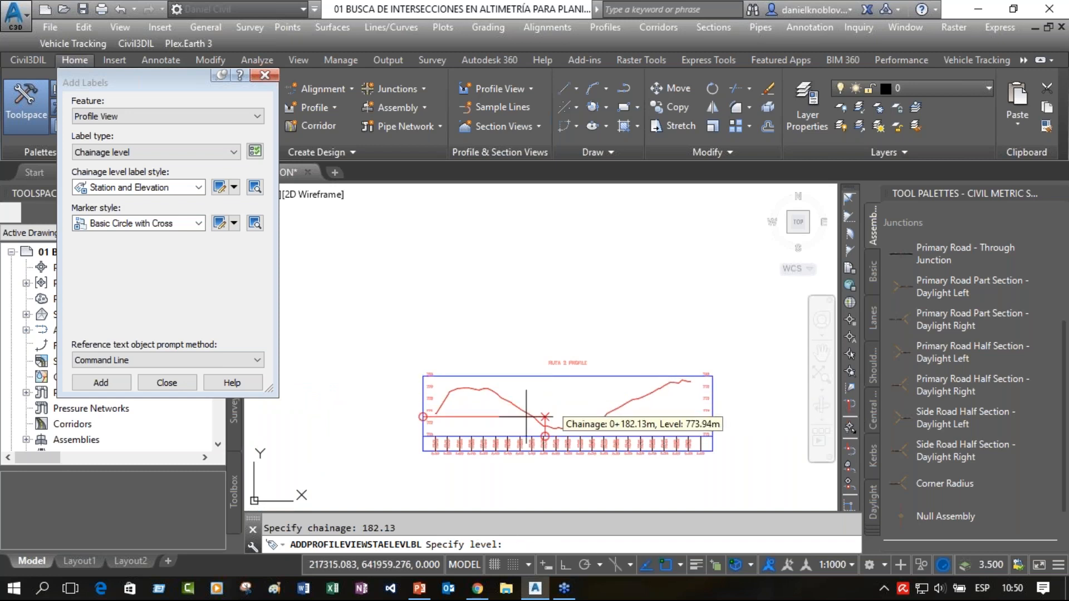
Check the RUTA 1 level label and try to set the RUTA 2 label's level to 213.12.
middle_drag(356, 421, 735, 378)
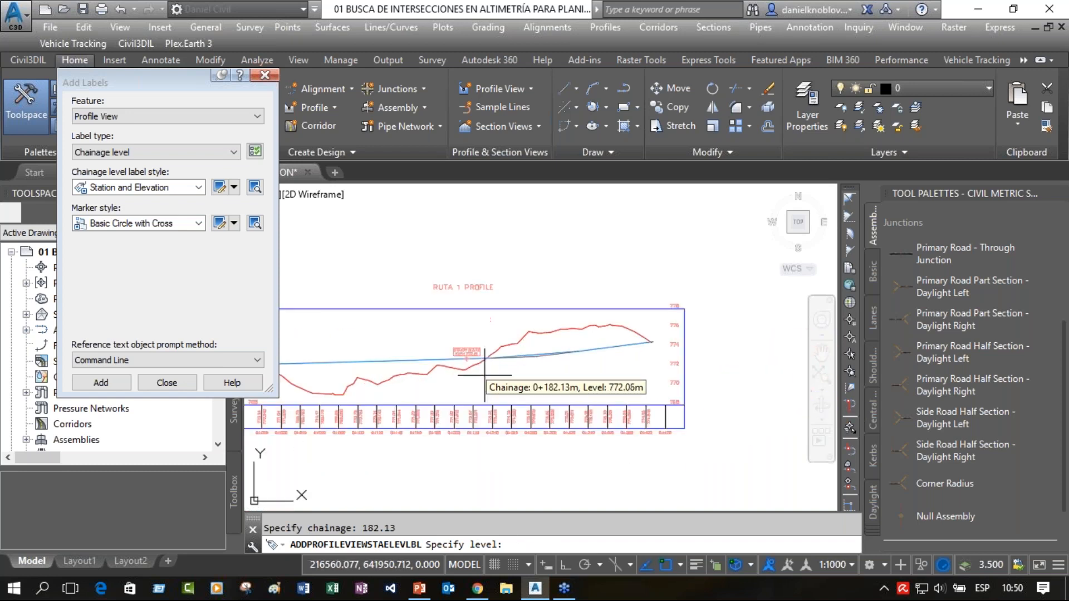
scroll(486, 368, up, 5)
scroll(486, 368, up, 1)
scroll(487, 367, down, 6)
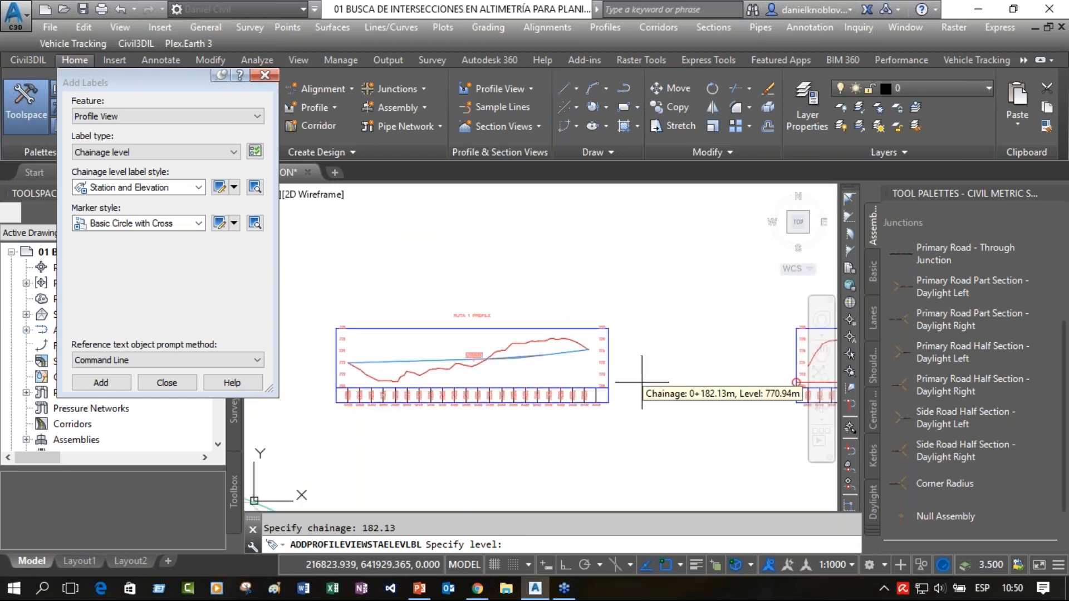
middle_drag(639, 365, 389, 382)
text(2)
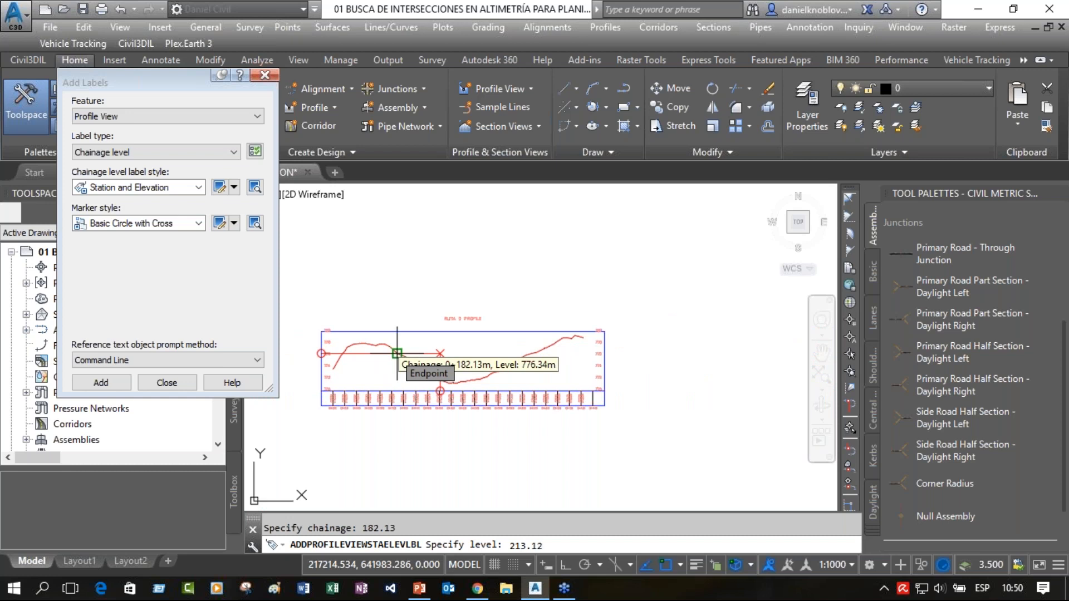
text(13.12)
key(Return)
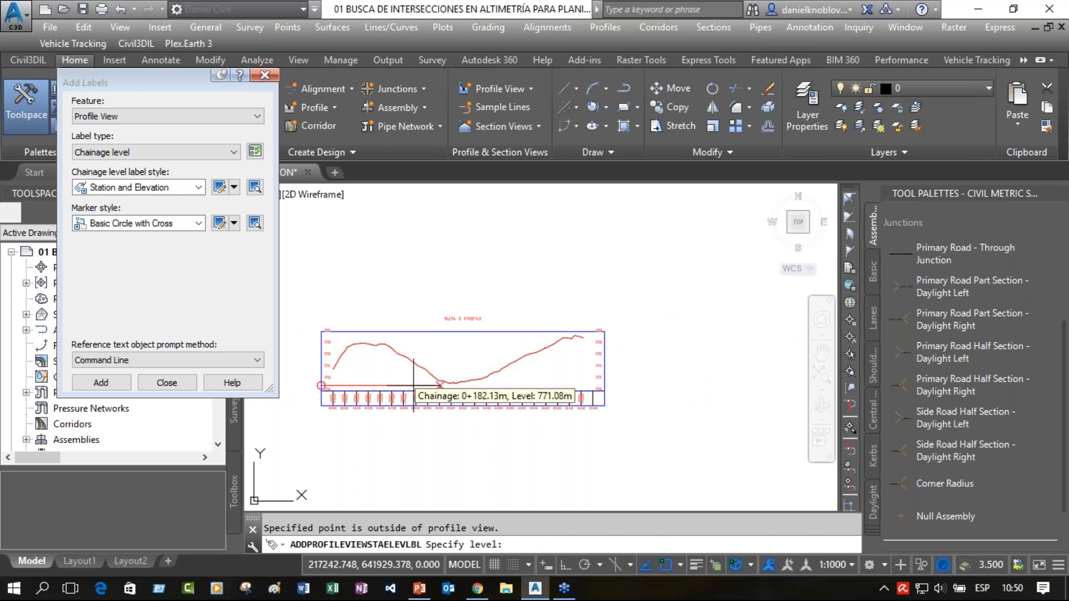
Set the RUTA 2 label's level to 772.81, the RUTA 1 level at the crossing, and close the Add Labels dialog.
middle_drag(322, 391, 696, 428)
scroll(406, 404, up, 5)
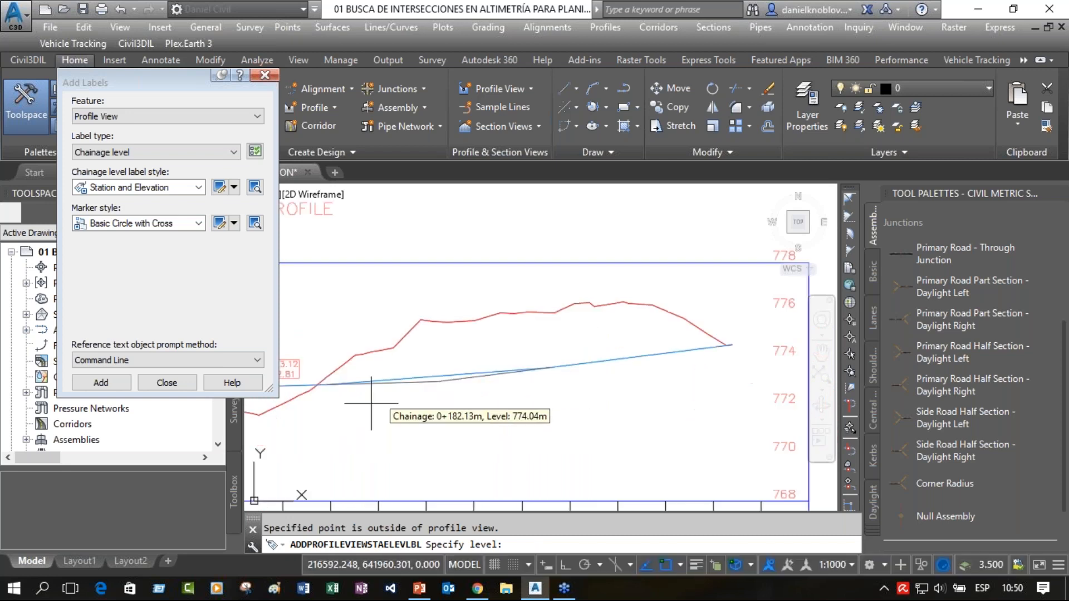
scroll(378, 384, down, 1)
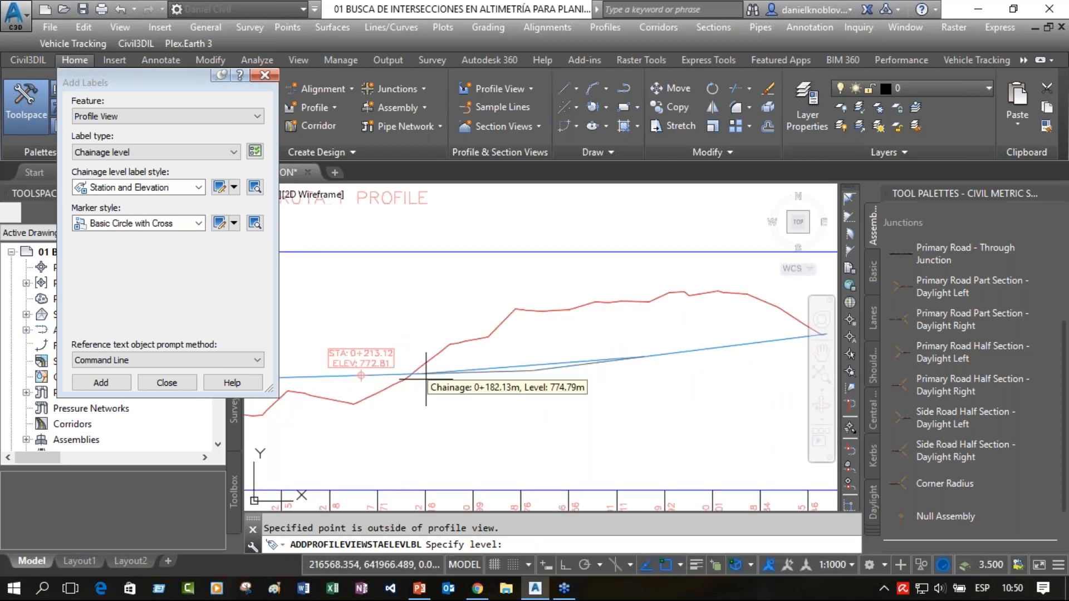
scroll(509, 408, down, 1)
scroll(315, 397, down, 1)
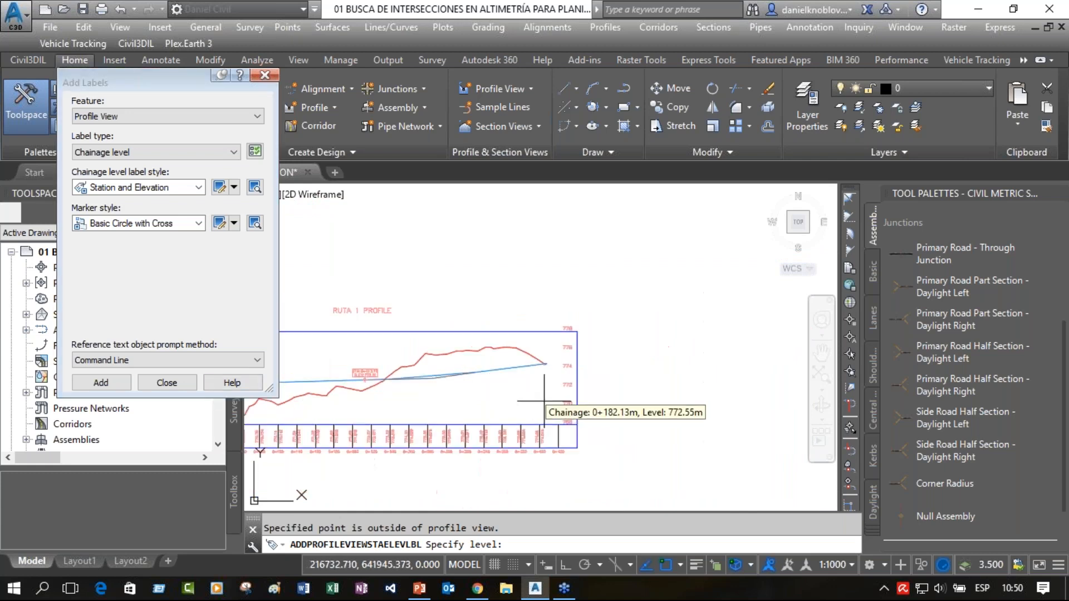
middle_drag(750, 415, 256, 359)
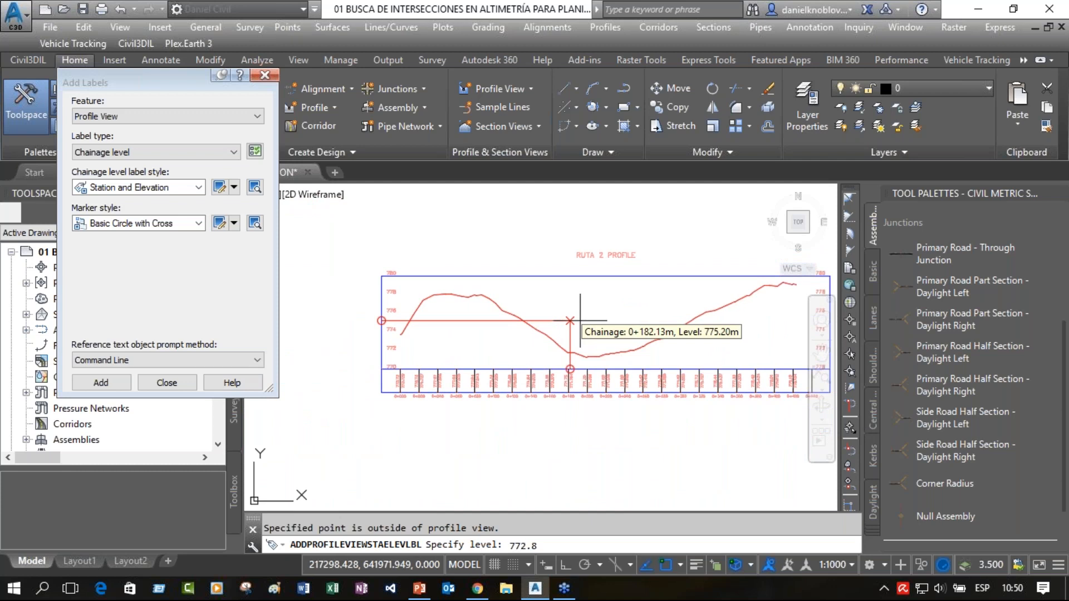
key(Return)
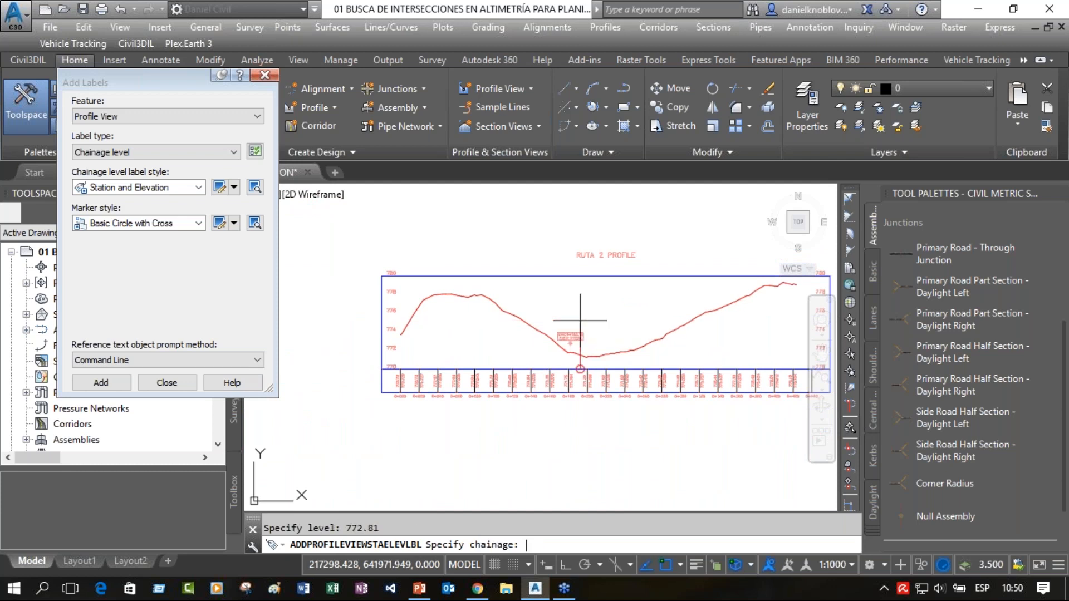
key(Escape)
scroll(579, 343, up, 4)
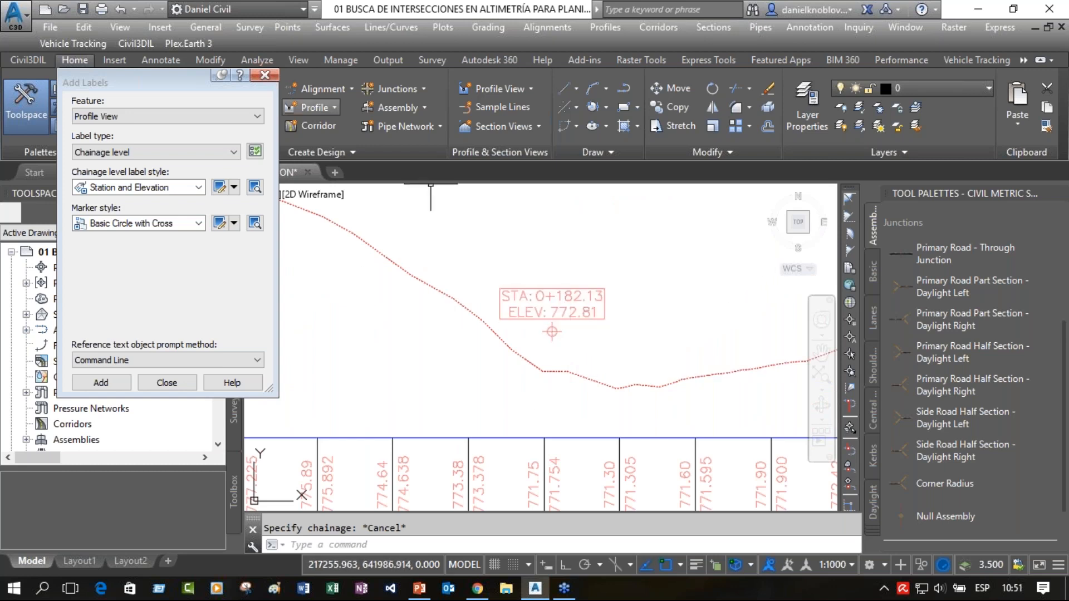
click(265, 76)
Start superimposing the blue RUTA 1 design profile onto the RUTA 2 profile view.
scroll(521, 284, down, 5)
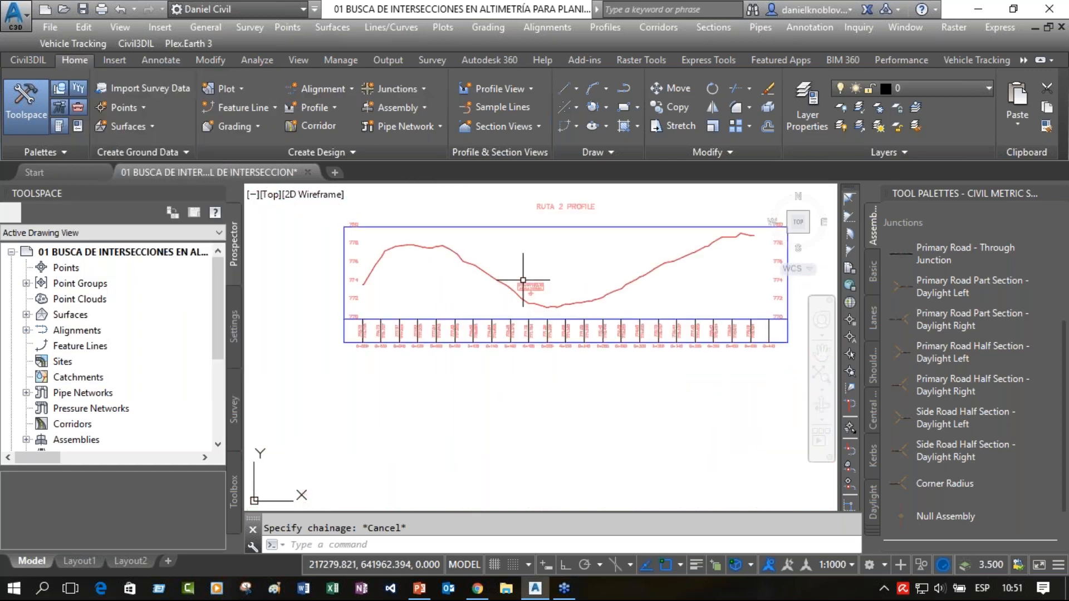
scroll(724, 256, down, 6)
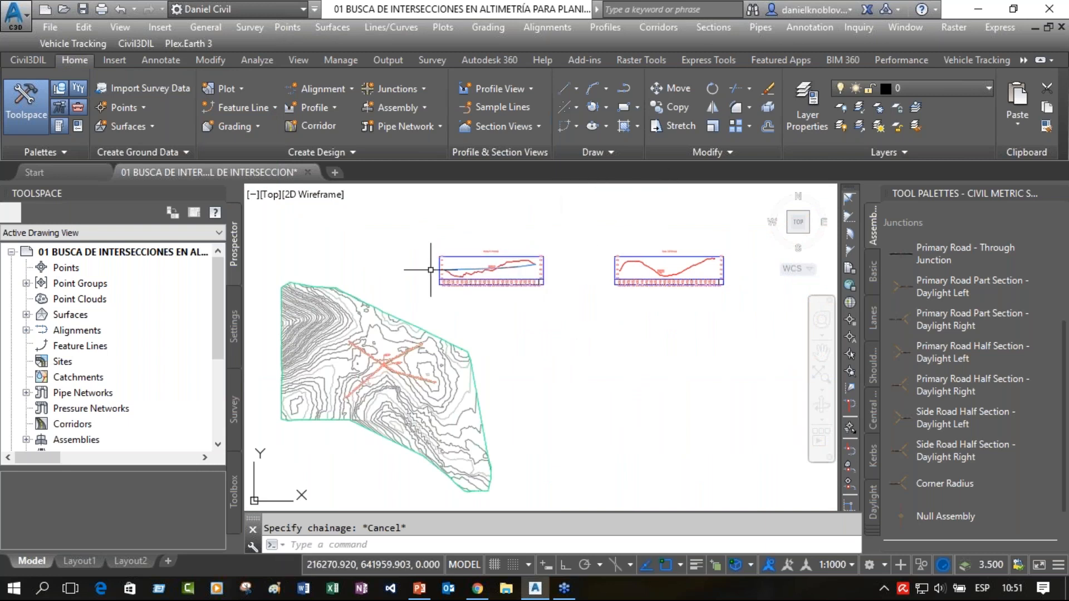
scroll(430, 269, up, 2)
scroll(431, 269, up, 3)
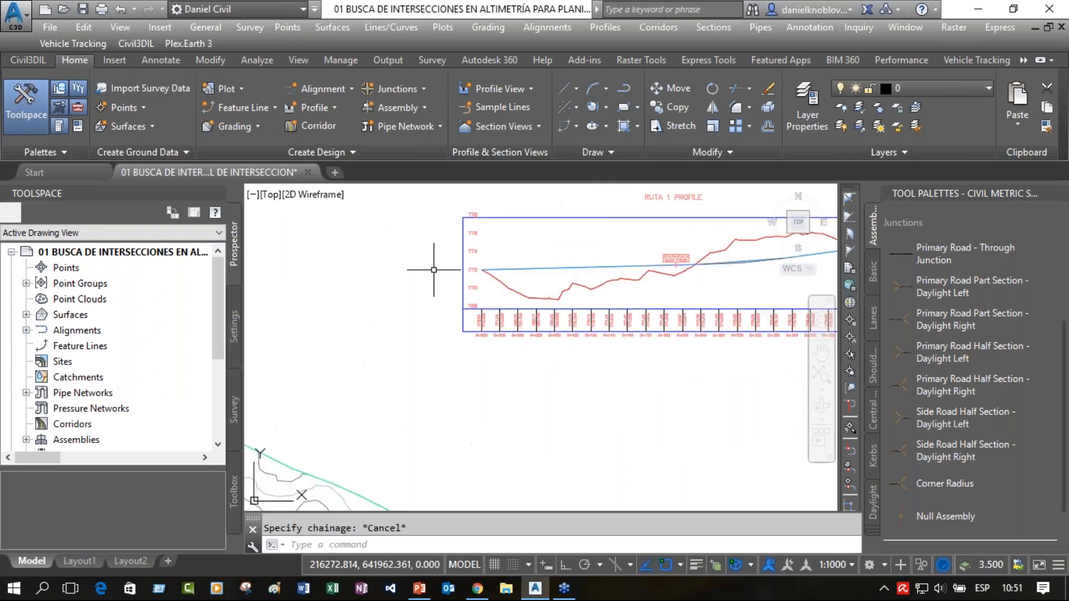
click(564, 263)
click(532, 276)
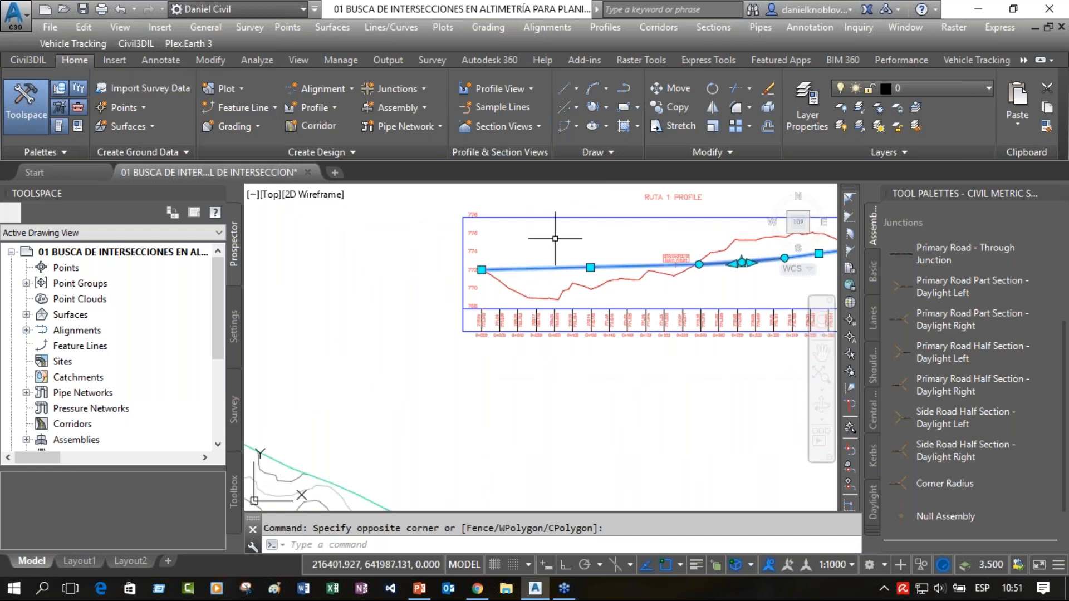
mouse_move(584, 240)
middle_down()
mouse_move(321, 247)
mouse_move(527, 248)
middle_up()
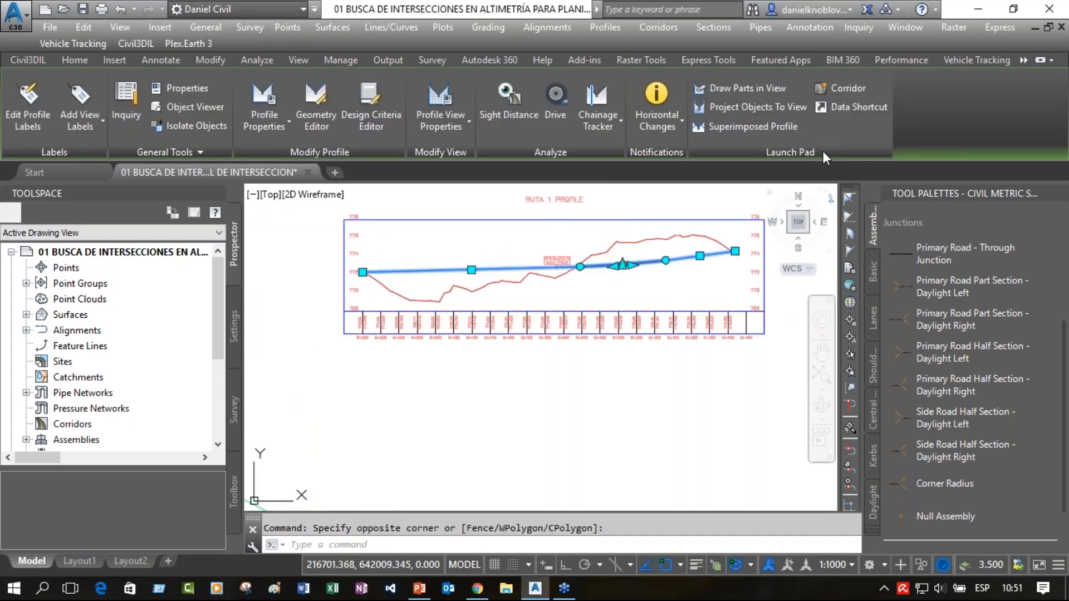
click(763, 126)
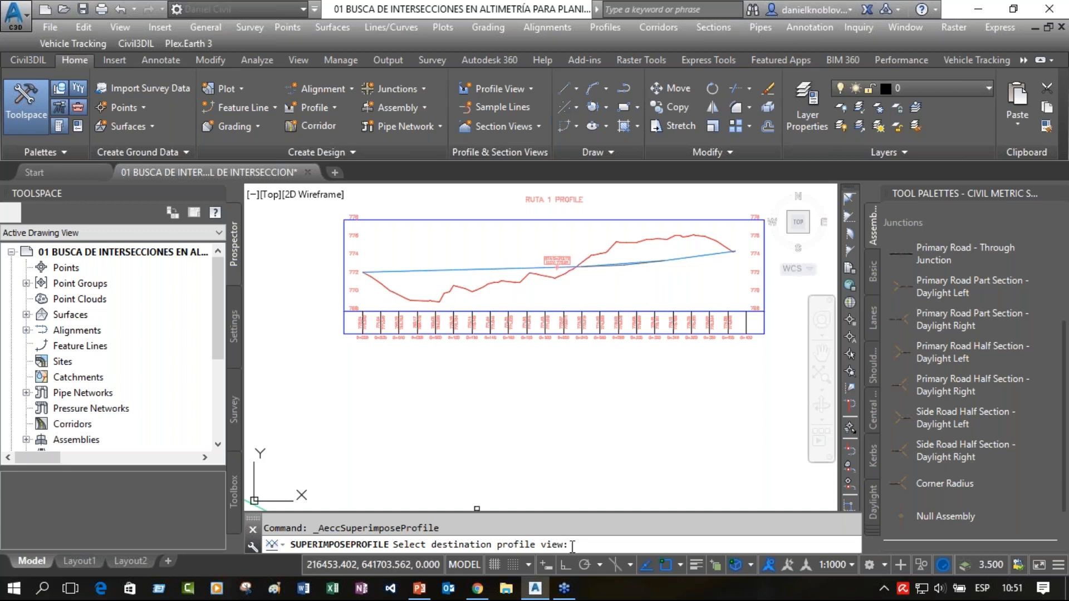
scroll(685, 402, down, 4)
middle_drag(708, 402, 495, 411)
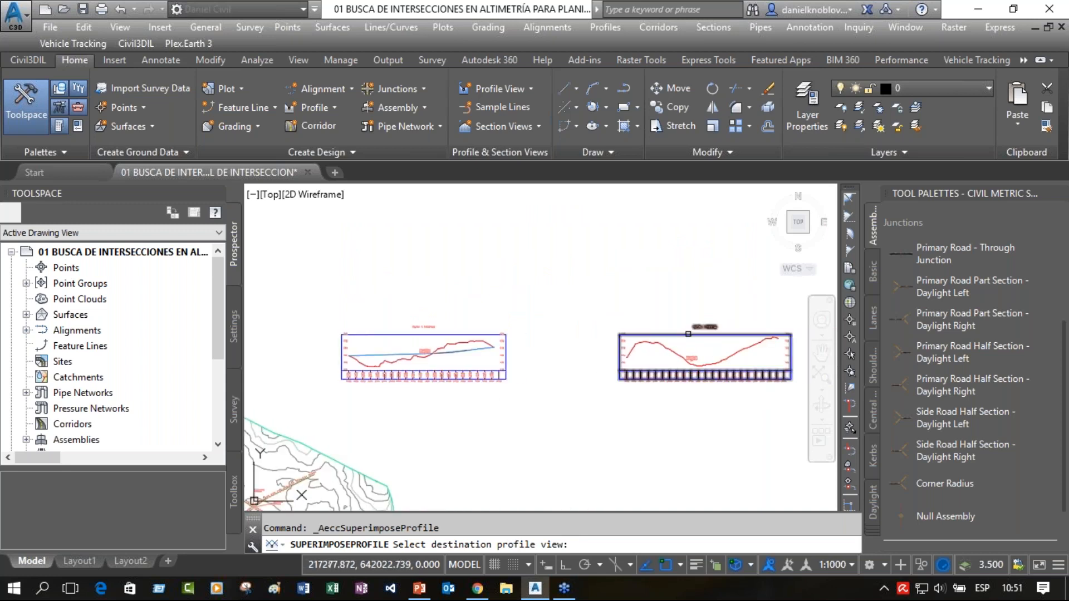
Limit the superimposed profile with both a start and an end chainage, picking the start at 0+203.79 on RUTA 1 just before the crossing.
drag(641, 78, 297, 74)
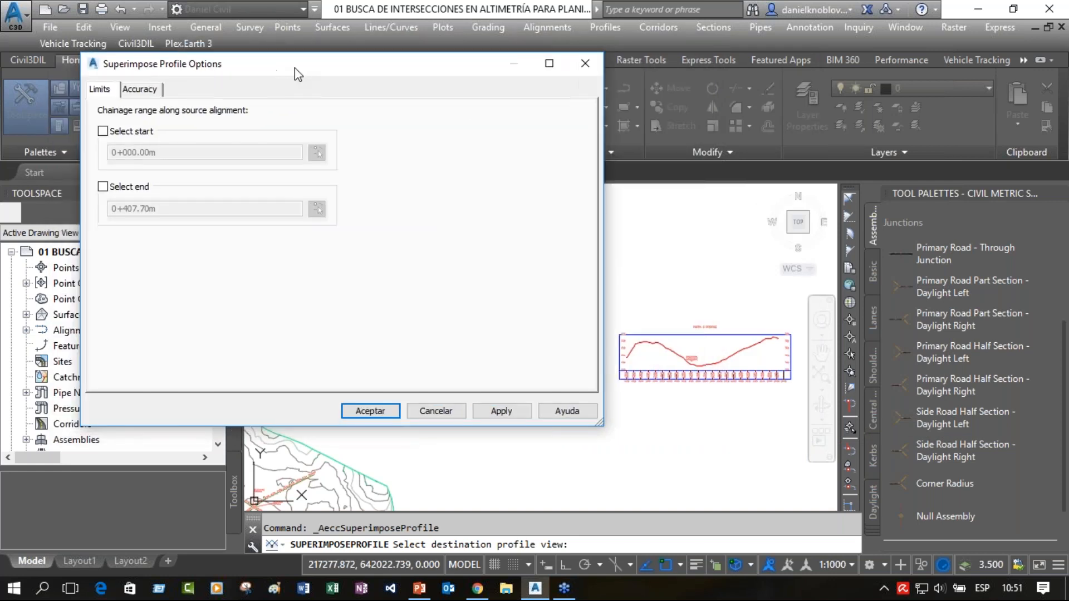
click(103, 132)
click(103, 187)
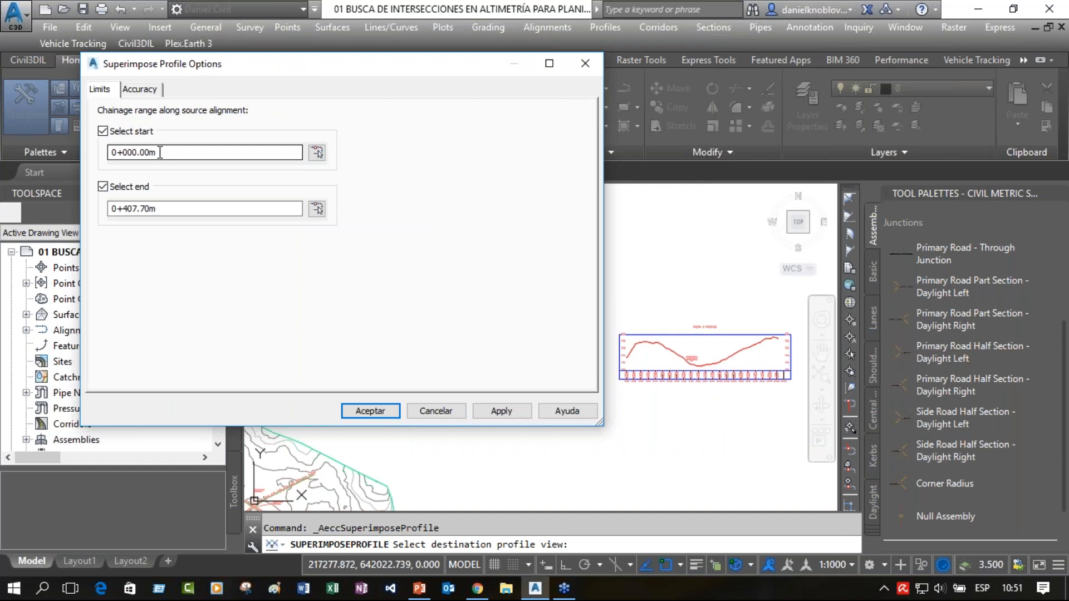
click(317, 152)
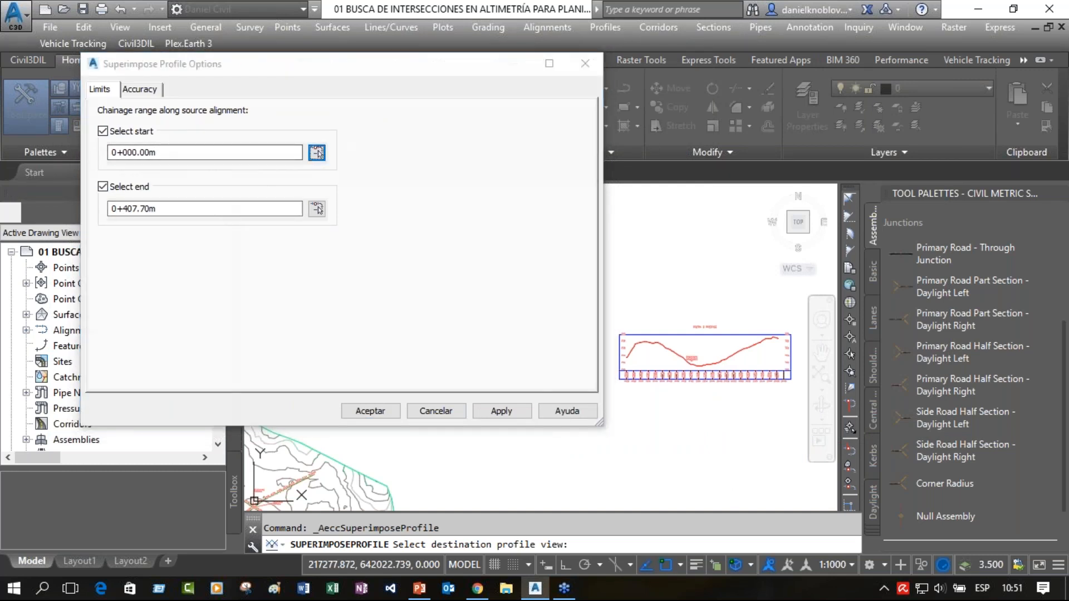
mouse_move(759, 458)
middle_down()
mouse_move(674, 360)
mouse_move(718, 337)
middle_up()
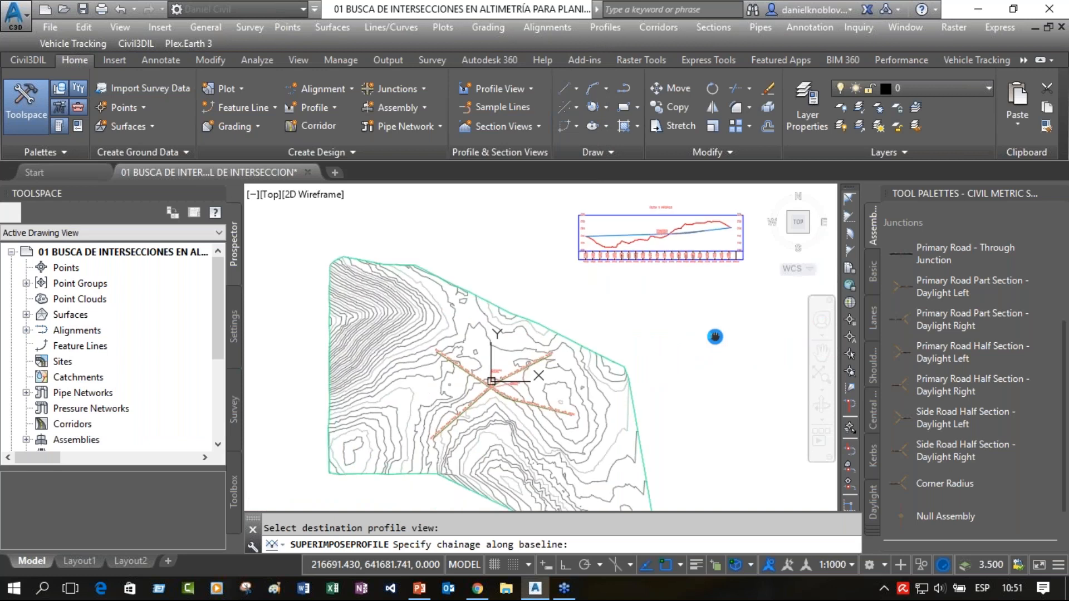
scroll(517, 384, up, 6)
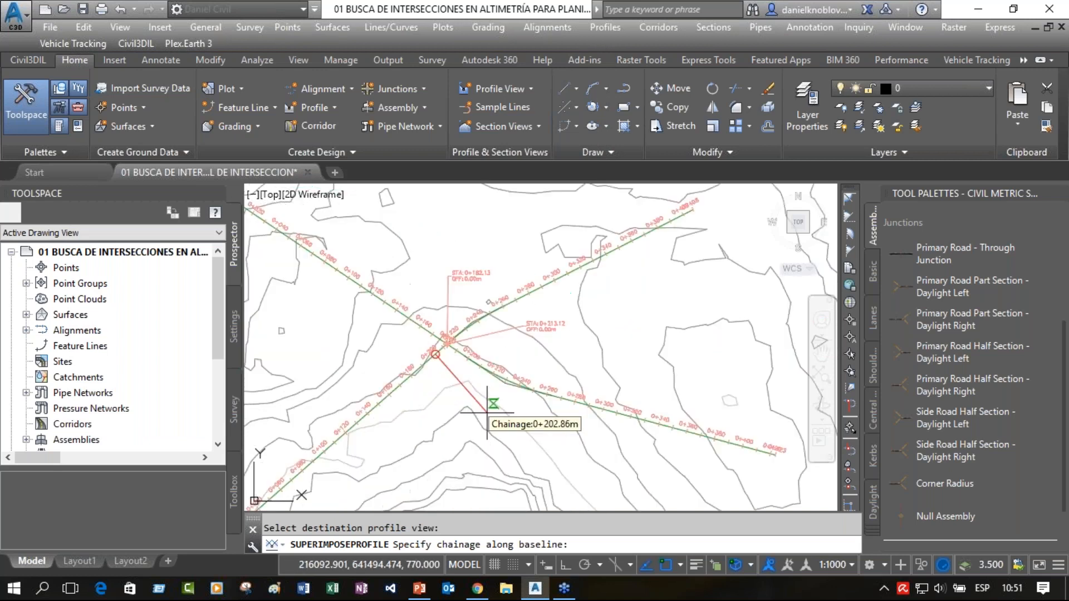
scroll(484, 409, up, 4)
click(409, 322)
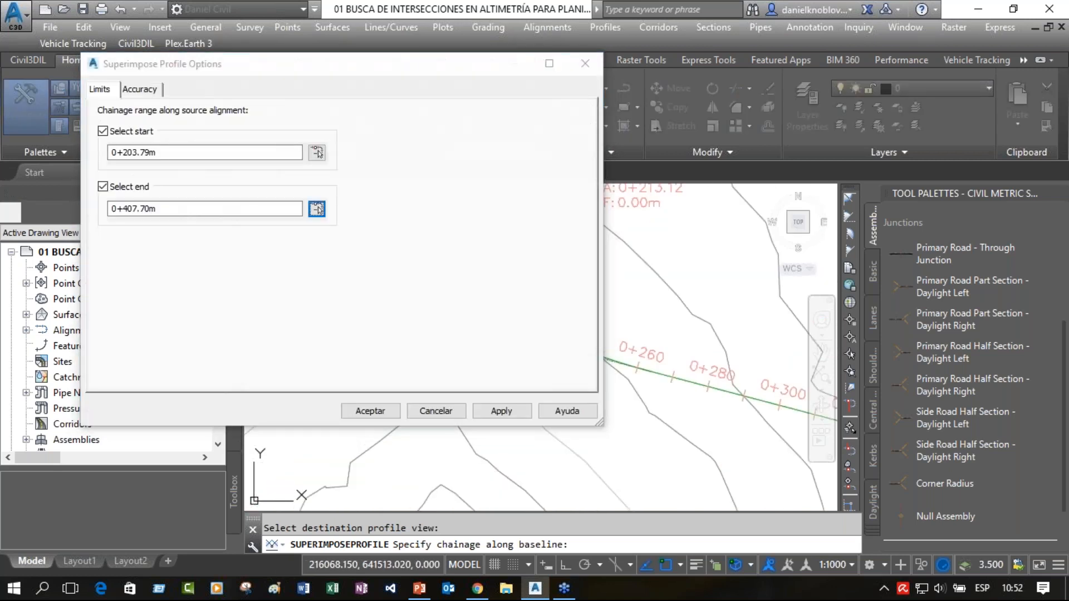
Pick the superimposed profile's end chainage in plan just past the crossing and accept the superimpose options.
click(310, 207)
click(503, 266)
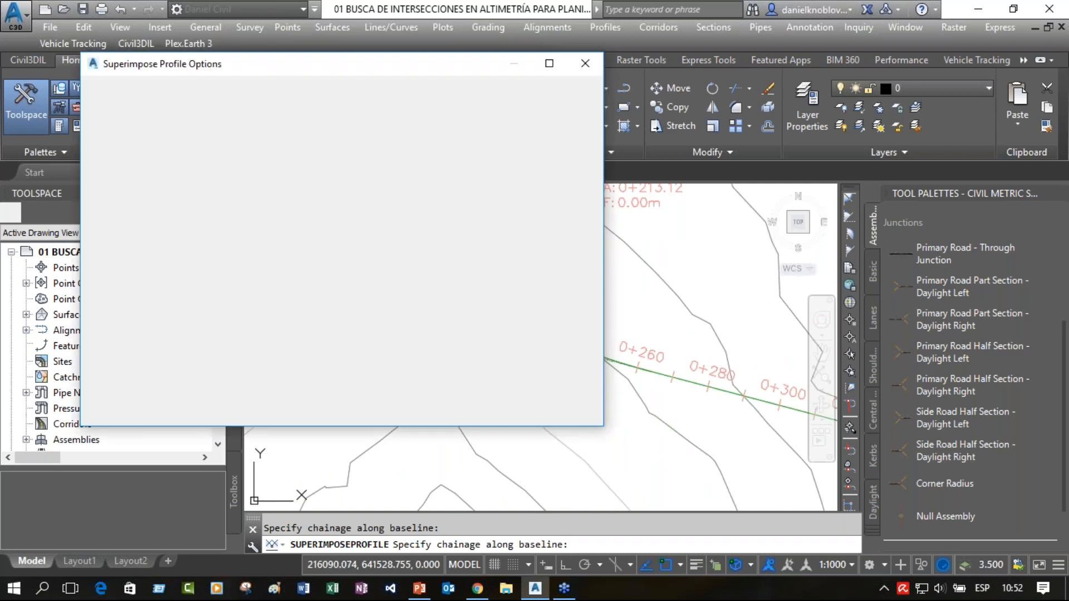
click(371, 411)
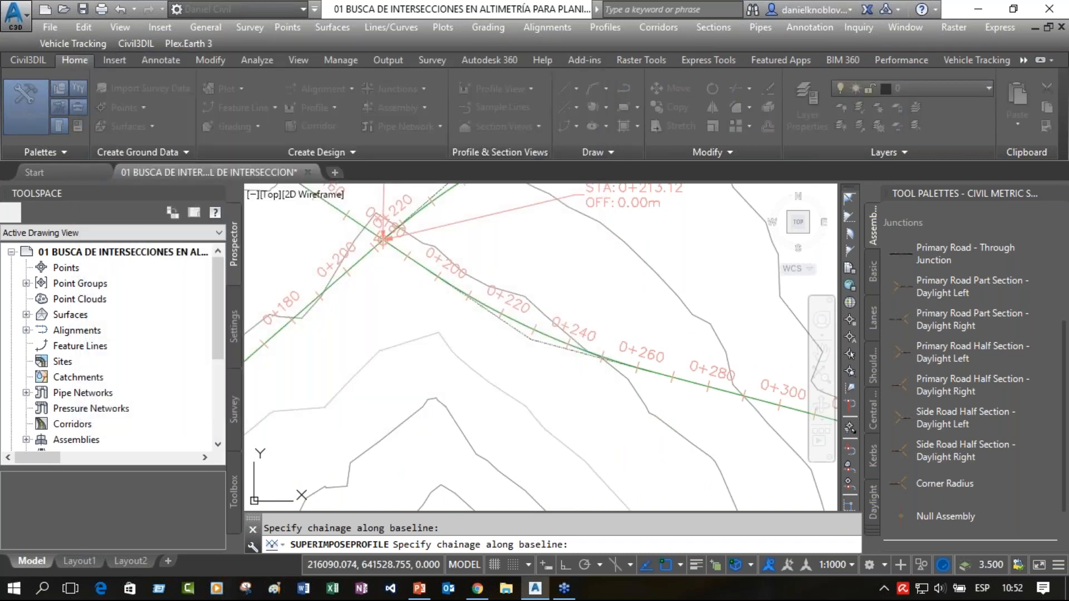
Examine the short superimposed RUTA 1 segment against the crossing's level label in the RUTA 2 profile view.
scroll(700, 270, down, 8)
middle_drag(700, 270, 273, 339)
scroll(273, 339, down, 6)
mouse_move(412, 327)
middle_down()
mouse_move(553, 329)
mouse_move(472, 363)
middle_up()
scroll(472, 363, up, 5)
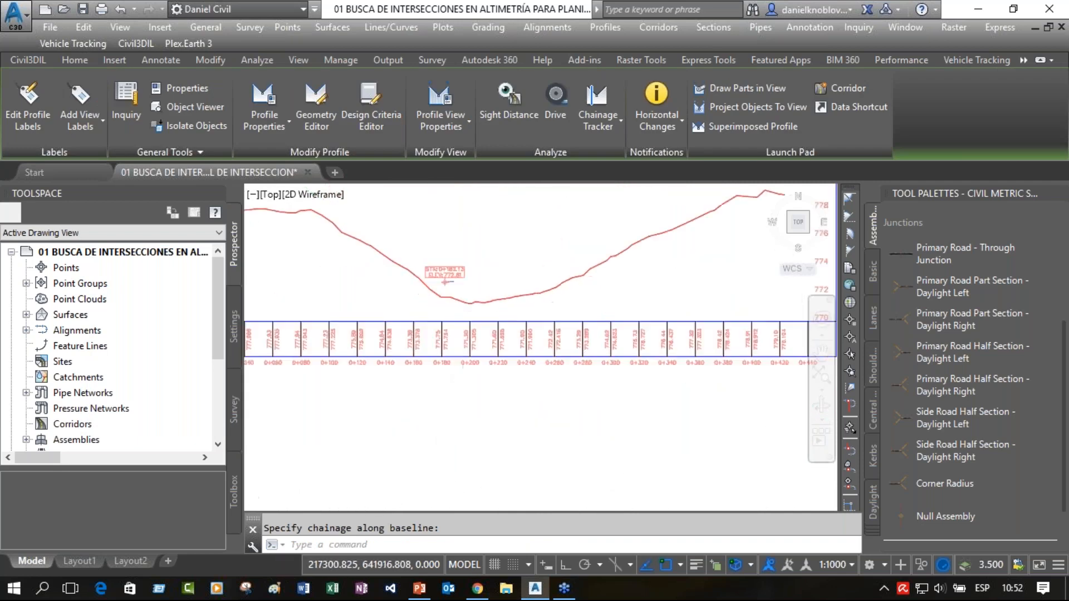
scroll(447, 281, up, 10)
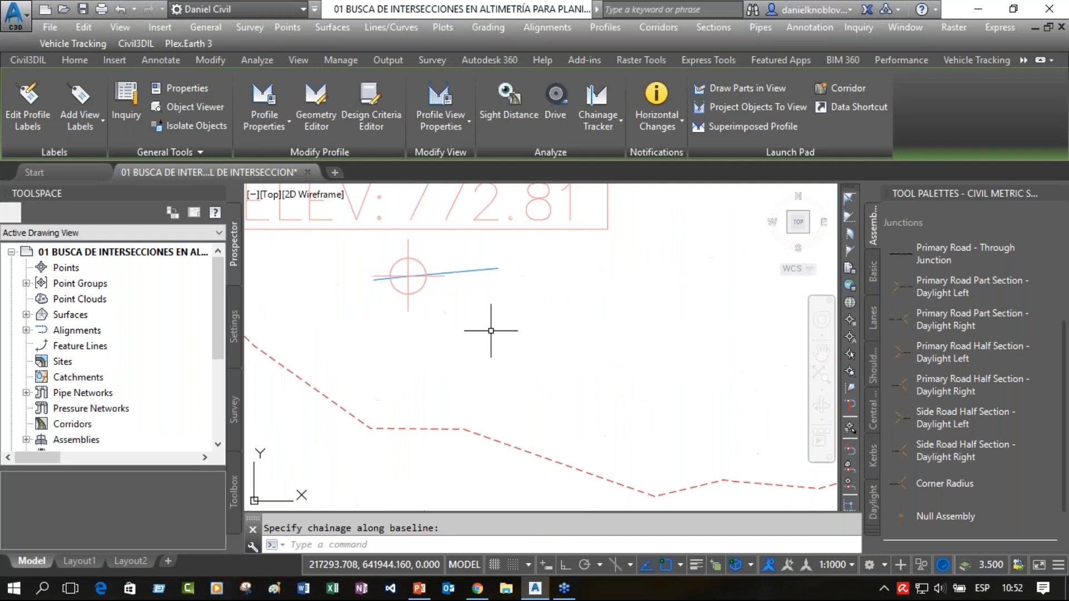
mouse_move(482, 269)
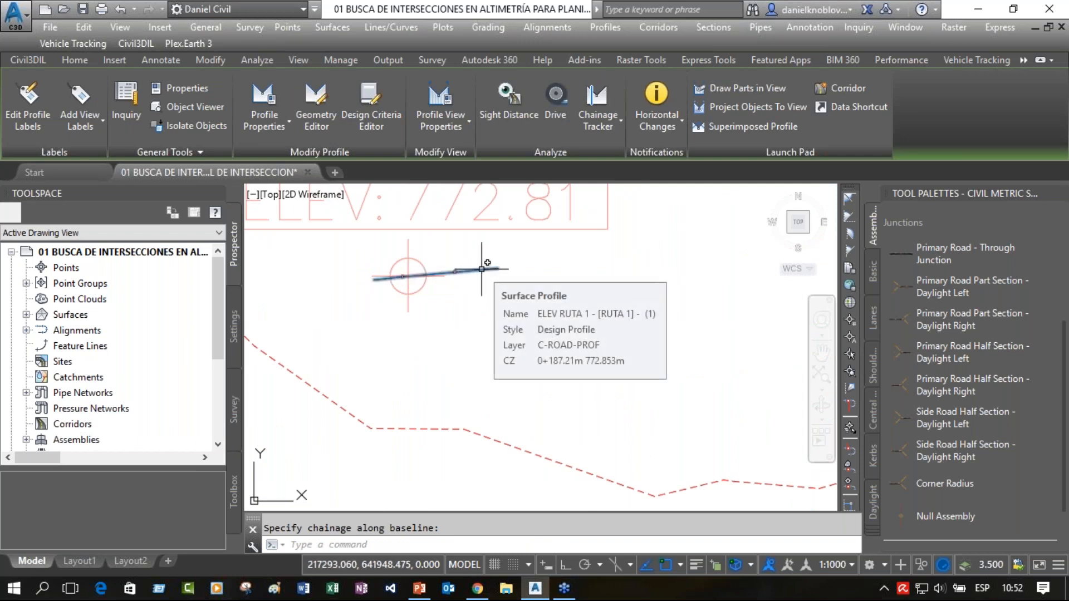
scroll(495, 282, down, 6)
scroll(456, 331, down, 2)
mouse_move(491, 261)
middle_down()
mouse_move(634, 282)
mouse_move(489, 266)
middle_up()
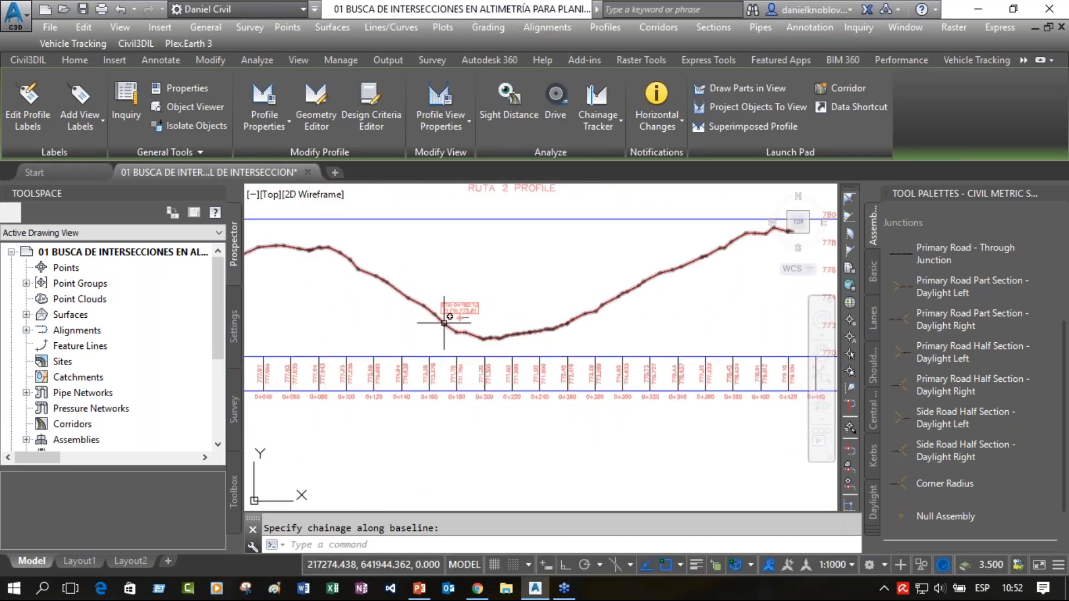
scroll(453, 312, up, 6)
scroll(521, 304, up, 2)
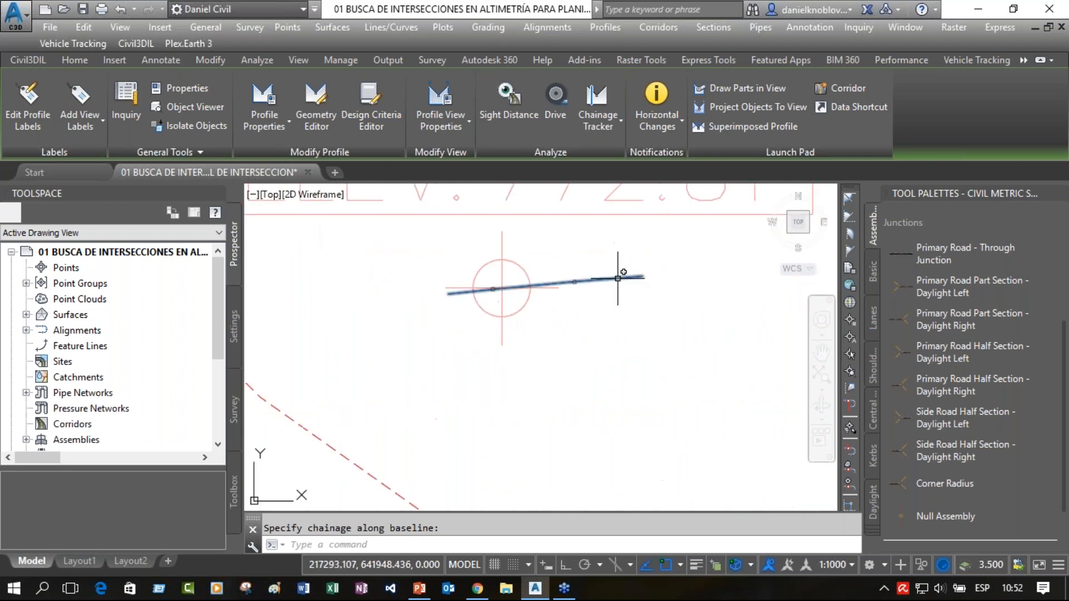
mouse_move(618, 278)
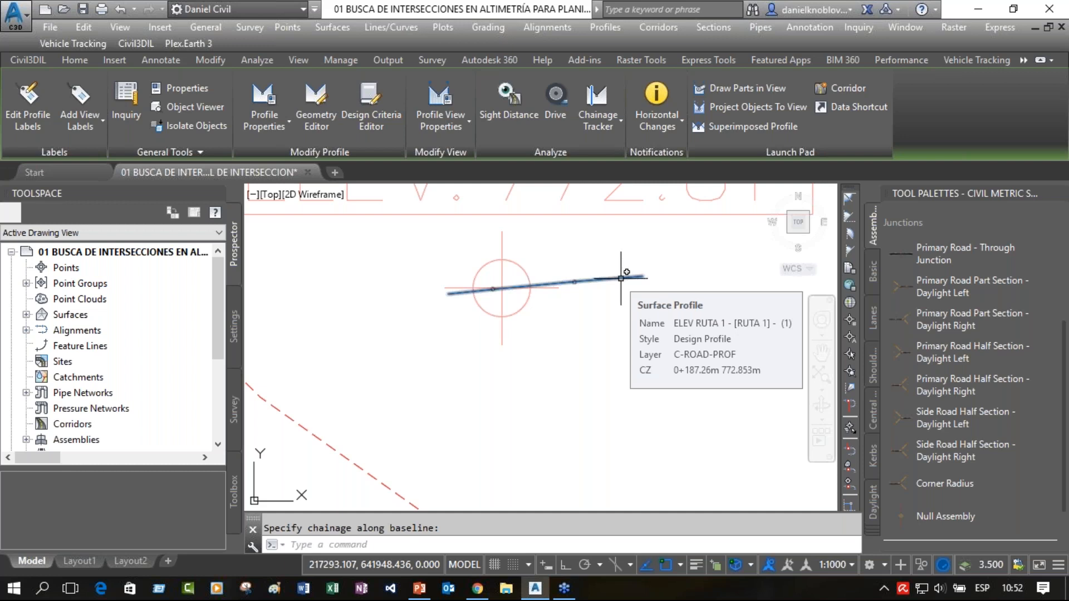
scroll(615, 310, down, 3)
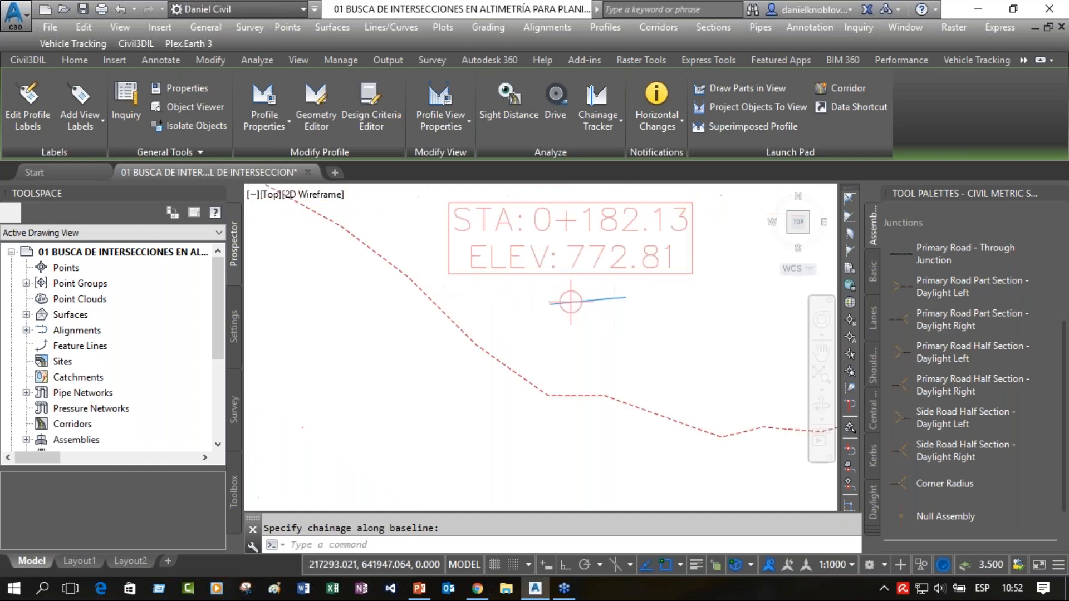
scroll(570, 302, down, 6)
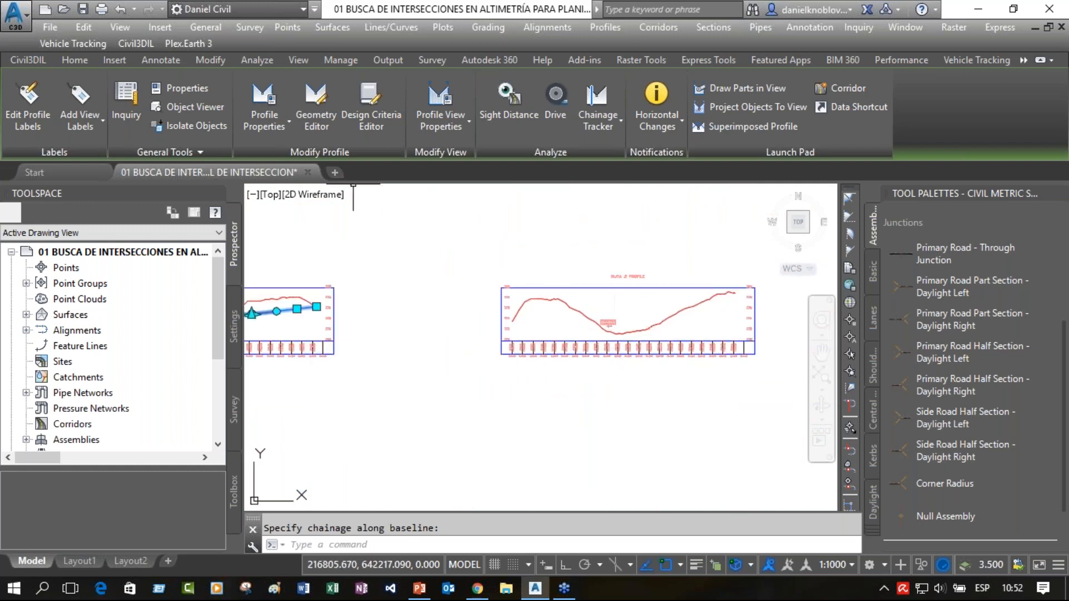
Close the current drawing and open 02 PLANIFICACION ALTIMETRICA REALIZADA.dwg.
click(308, 172)
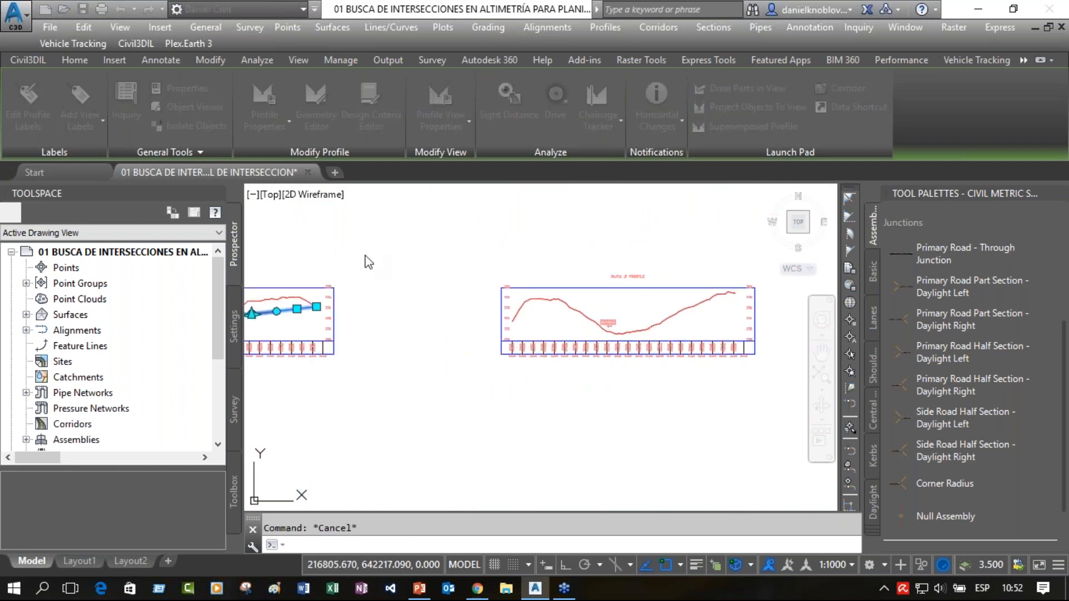
click(589, 340)
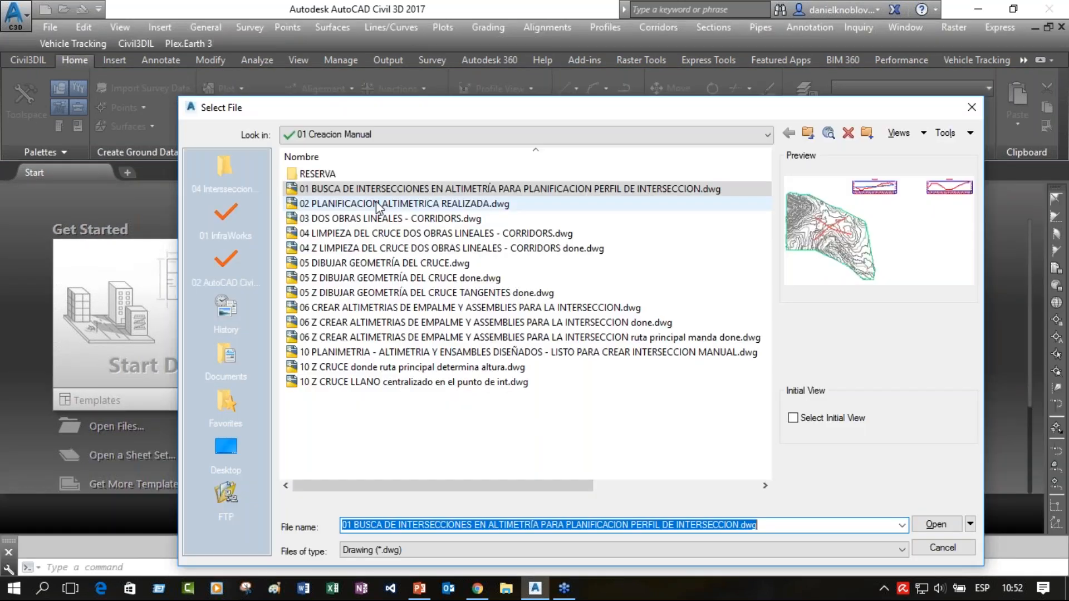
click(379, 205)
double_click(365, 205)
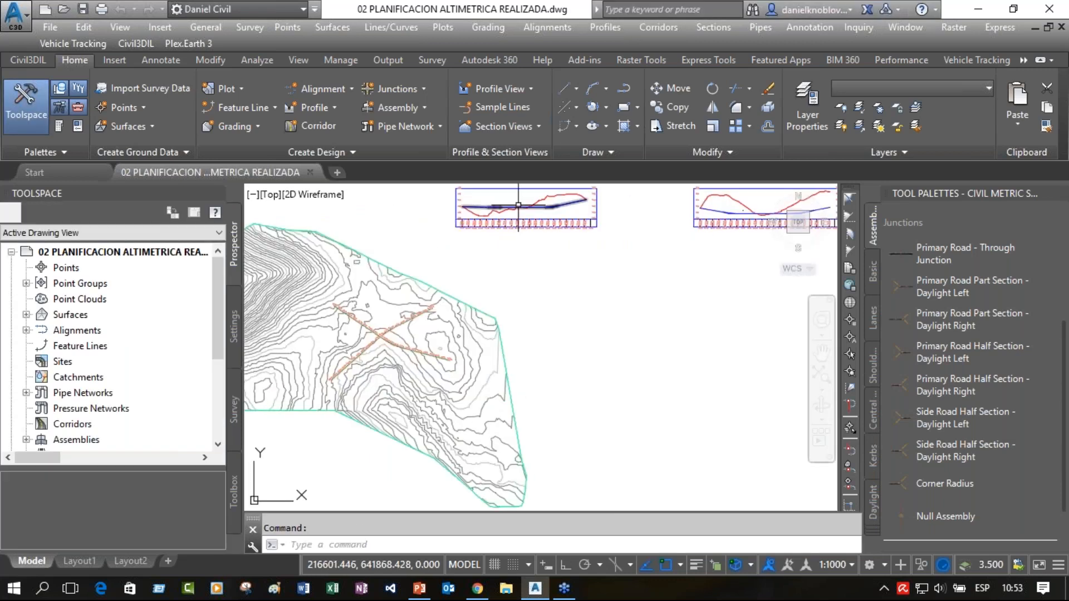
Examine the design profiles around the crossing in the RUTA 1 and RUTA 2 profile views.
scroll(528, 203, up, 4)
scroll(527, 207, up, 2)
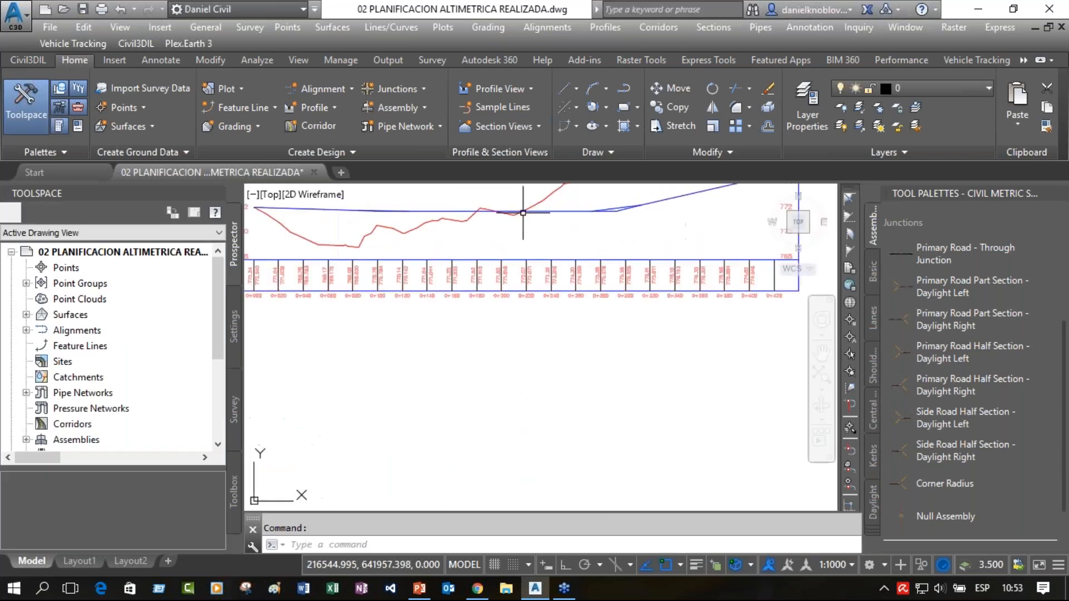
scroll(457, 211, up, 4)
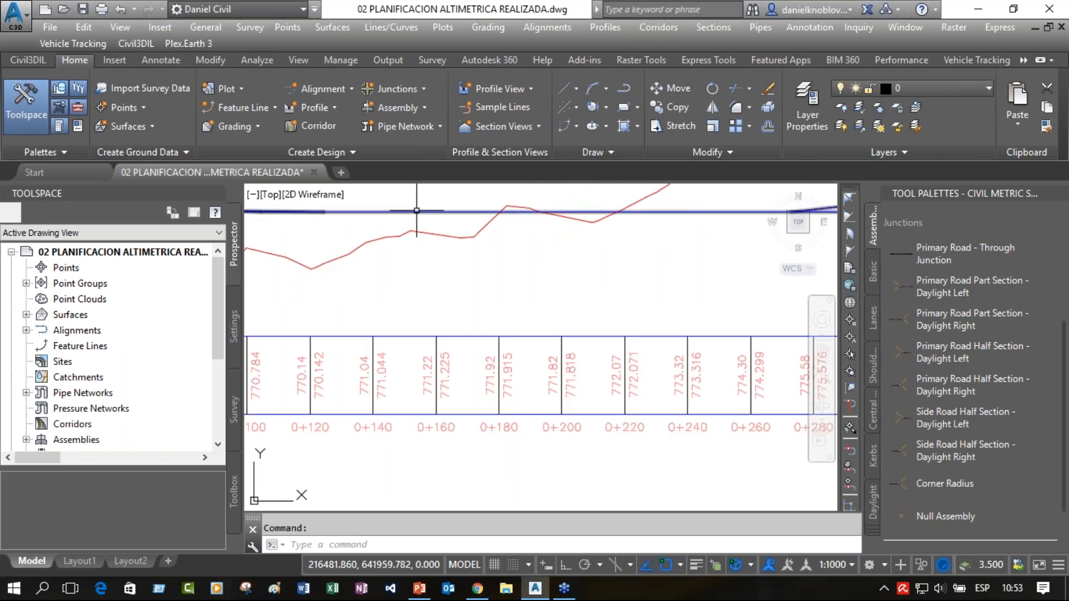
scroll(624, 240, down, 2)
scroll(662, 238, down, 5)
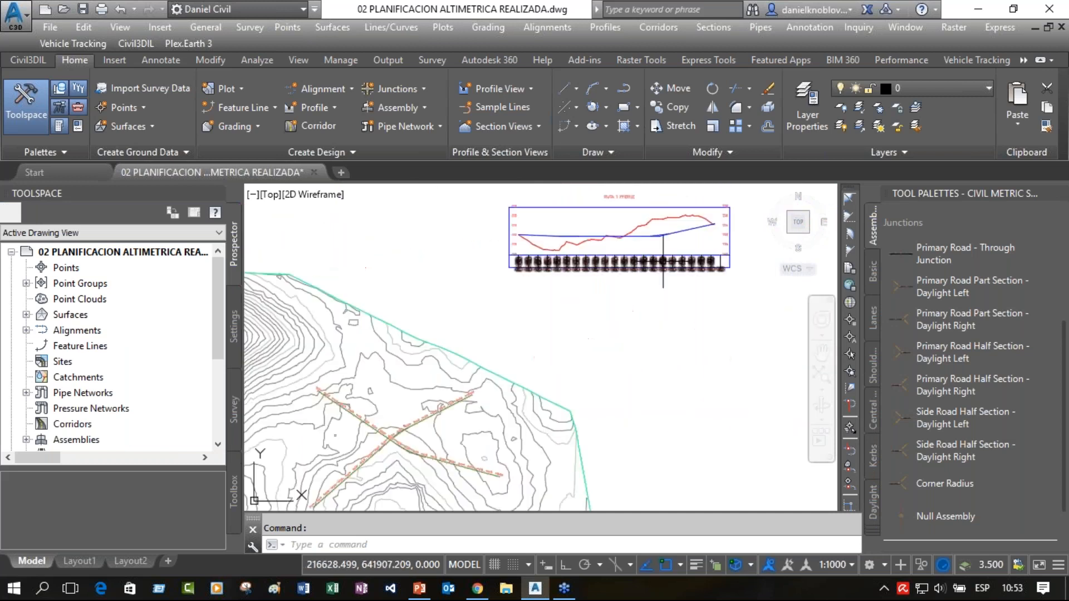
scroll(618, 240, up, 4)
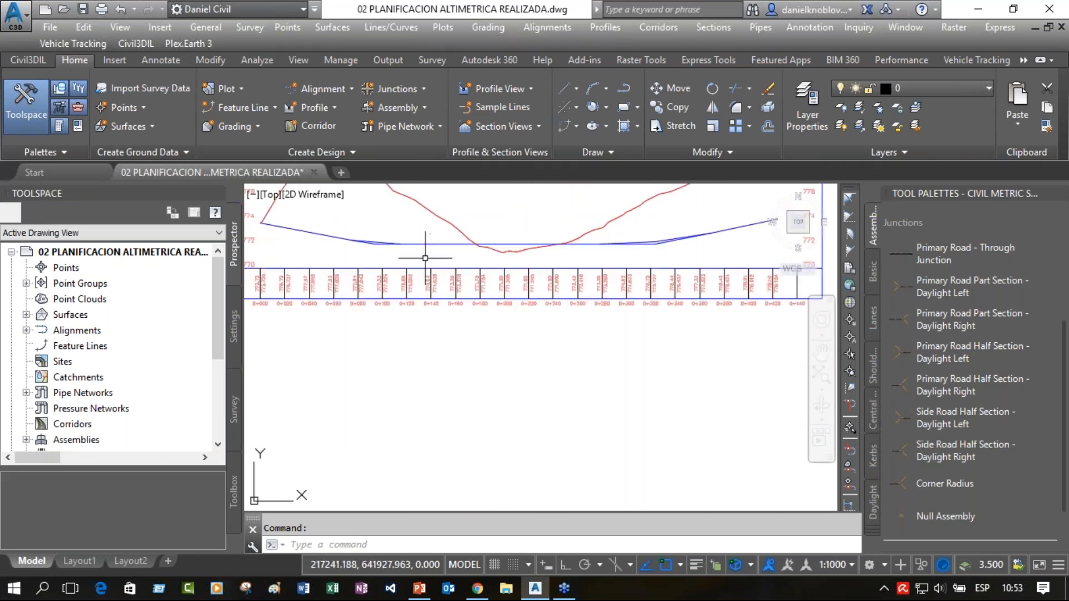
scroll(504, 240, up, 2)
scroll(503, 240, up, 4)
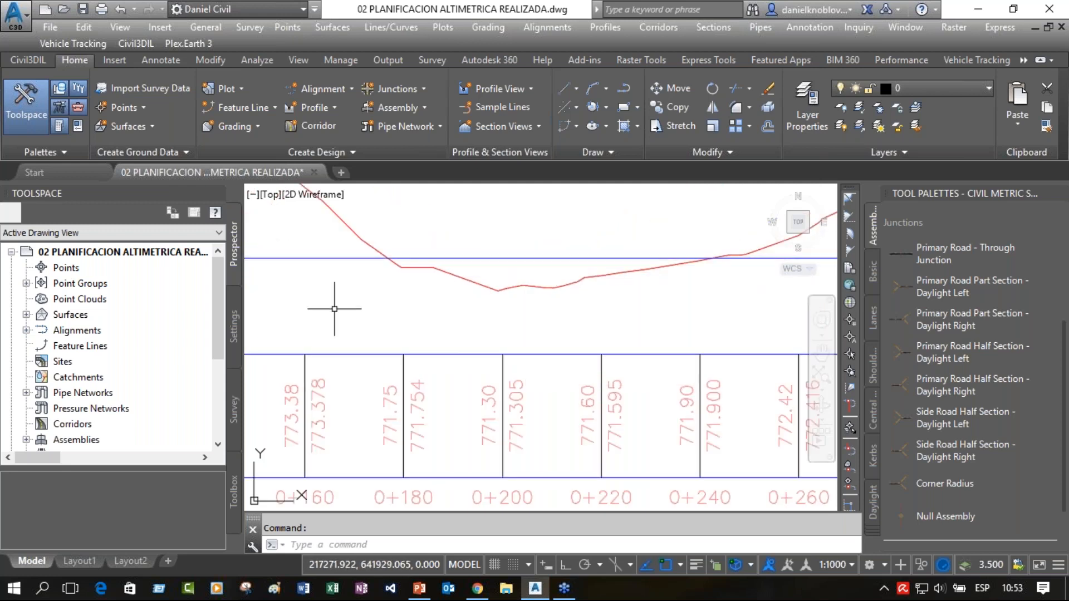
scroll(342, 299, down, 10)
Examine the RUTA 1 and RUTA 2 alignments and their crossing in plan.
middle_drag(529, 322, 606, 317)
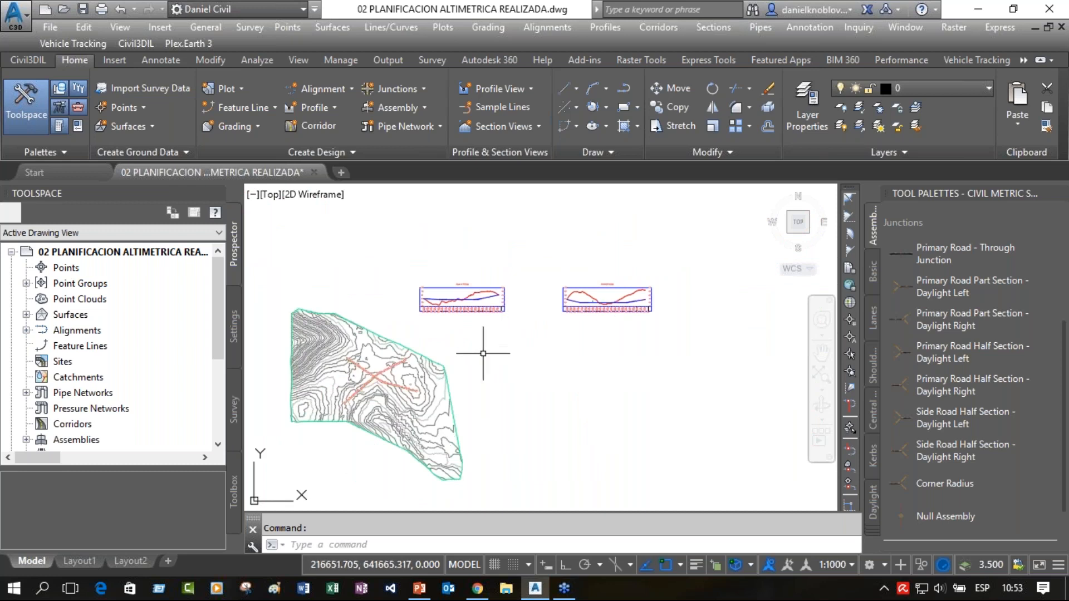
middle_drag(409, 389, 496, 342)
scroll(428, 361, up, 6)
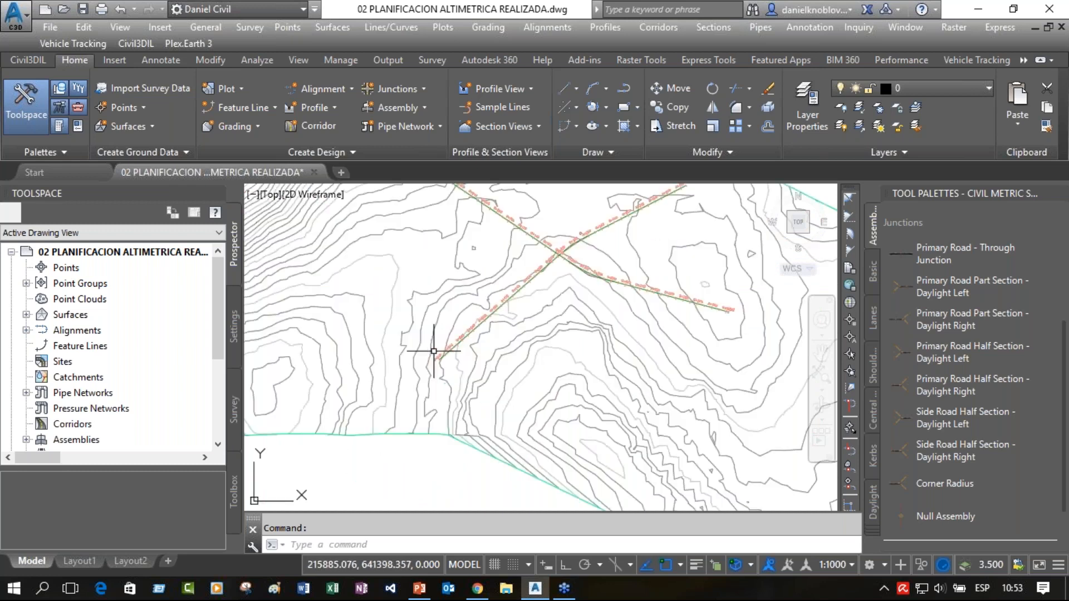
middle_drag(654, 253, 508, 342)
mouse_move(453, 327)
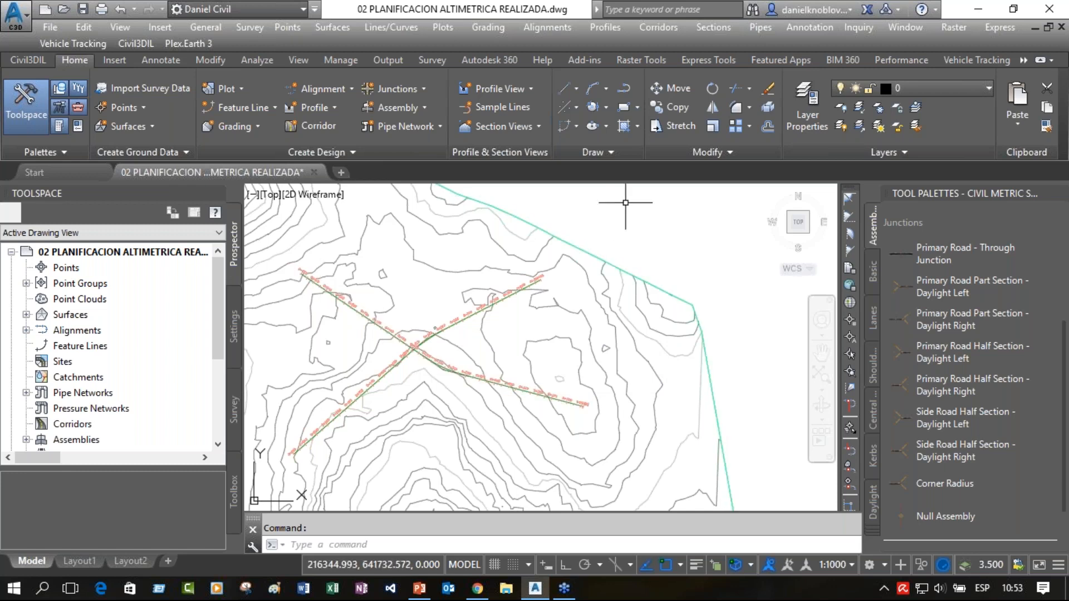
scroll(632, 231, down, 5)
scroll(687, 229, down, 3)
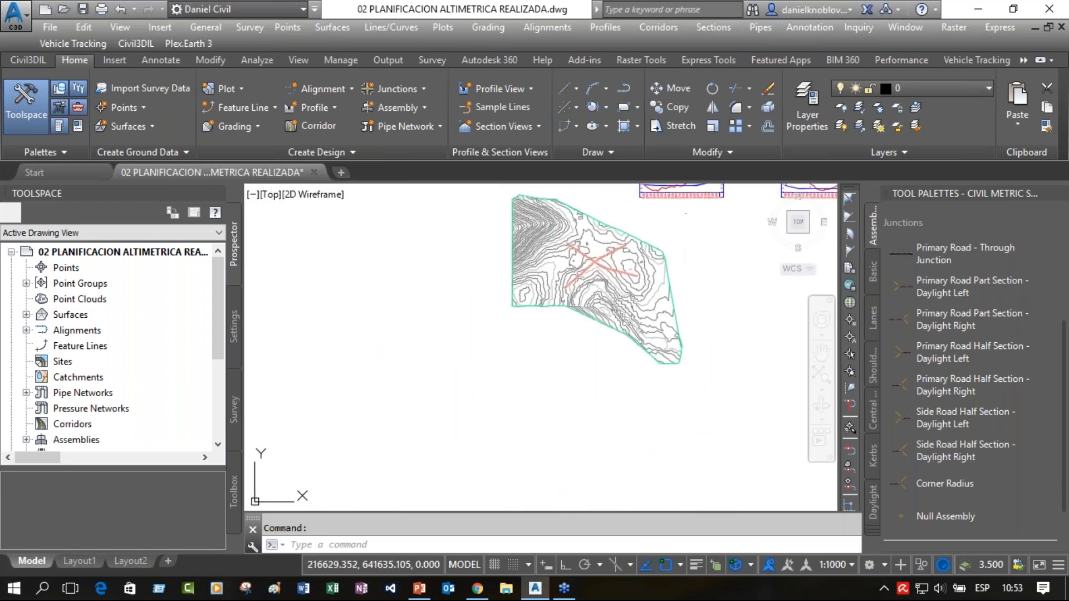
middle_drag(701, 245, 525, 334)
Open the drawing 03 DOS OBRAS LINEALES - CORRIDORS.dwg.
click(64, 10)
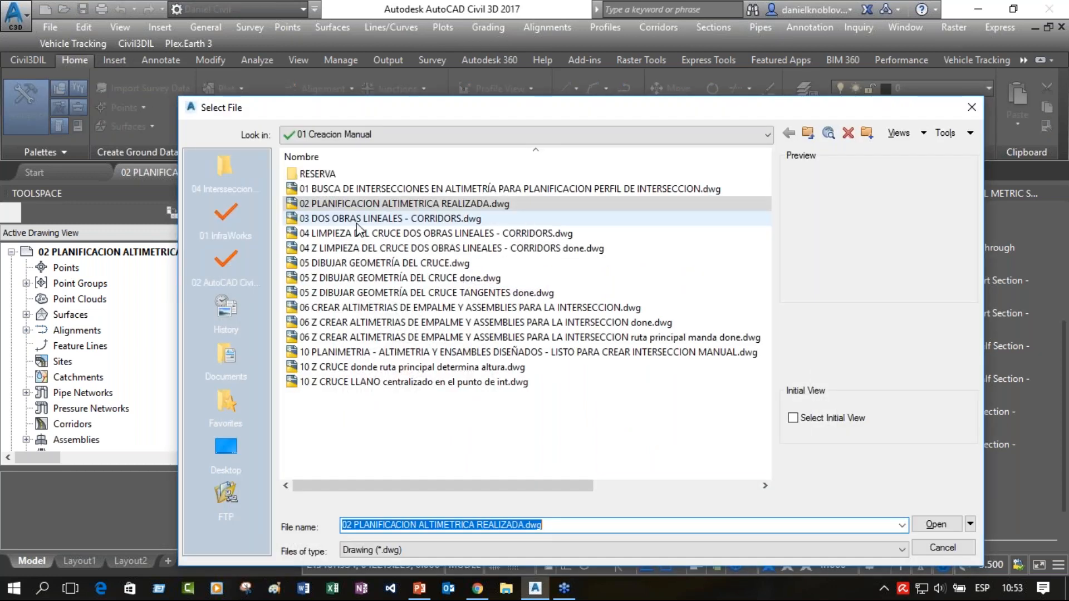
click(357, 222)
click(930, 526)
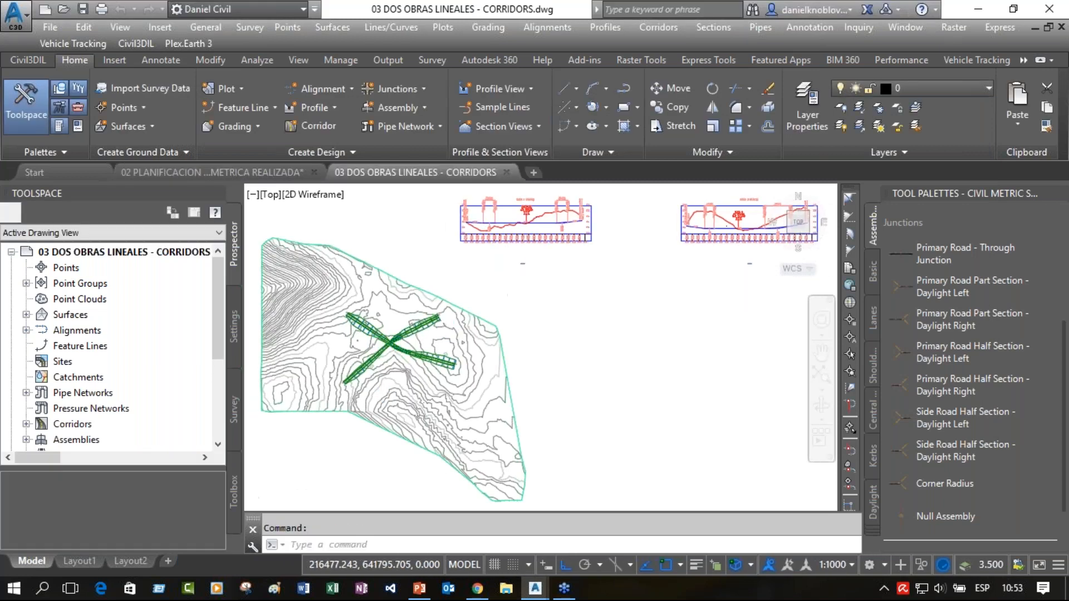
Examine the road assembly below the profile views, including its lanes, outer edges and side slopes.
scroll(523, 258, up, 5)
mouse_move(617, 228)
middle_down()
mouse_move(460, 289)
mouse_move(513, 339)
mouse_move(402, 271)
middle_up()
scroll(403, 250, up, 2)
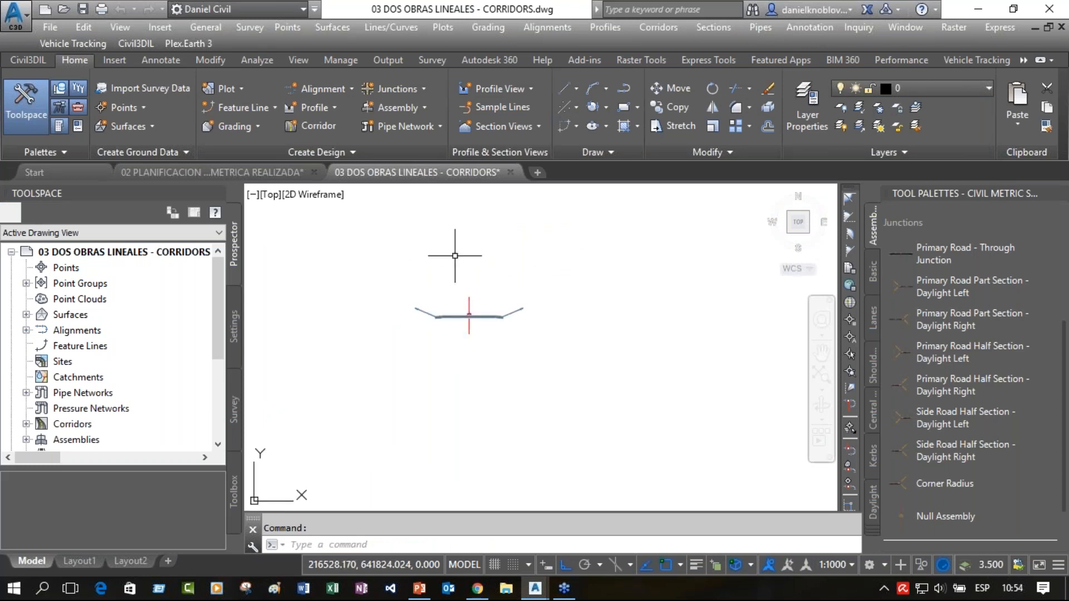
scroll(488, 335, up, 4)
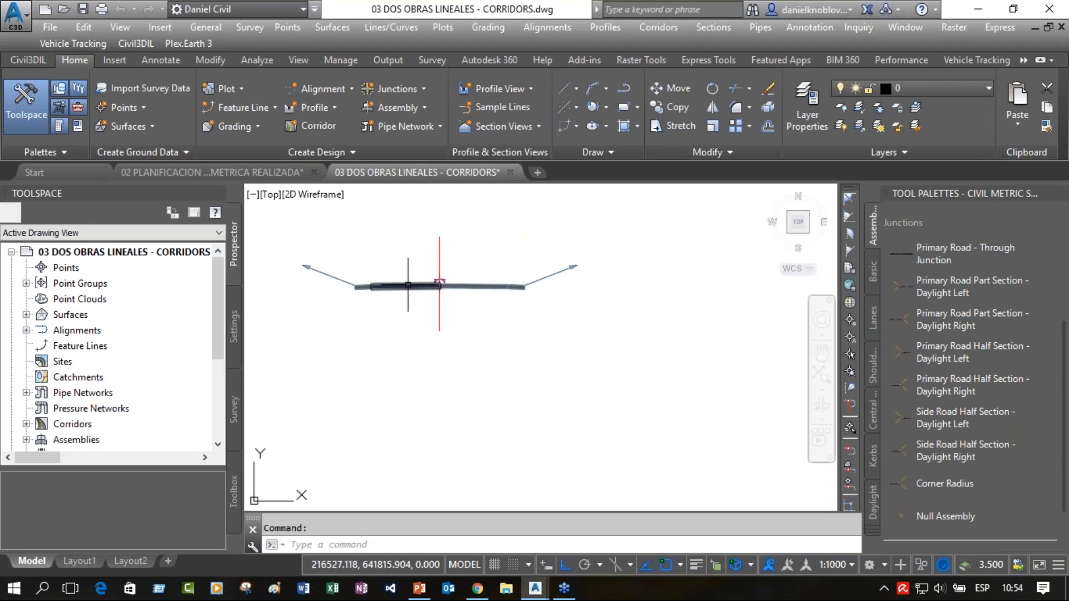
middle_drag(474, 326, 510, 347)
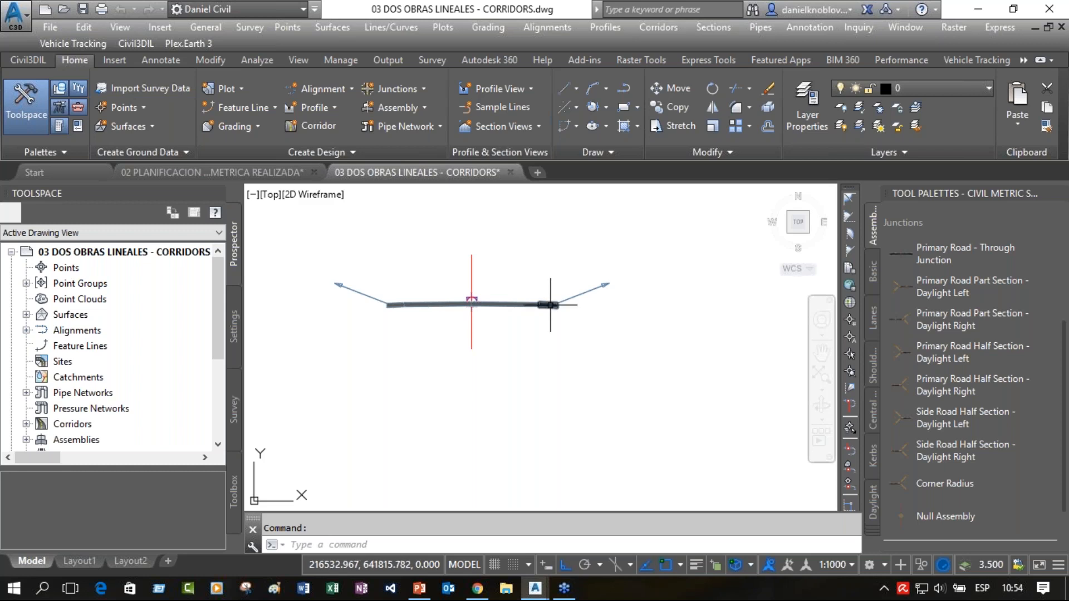
mouse_move(551, 307)
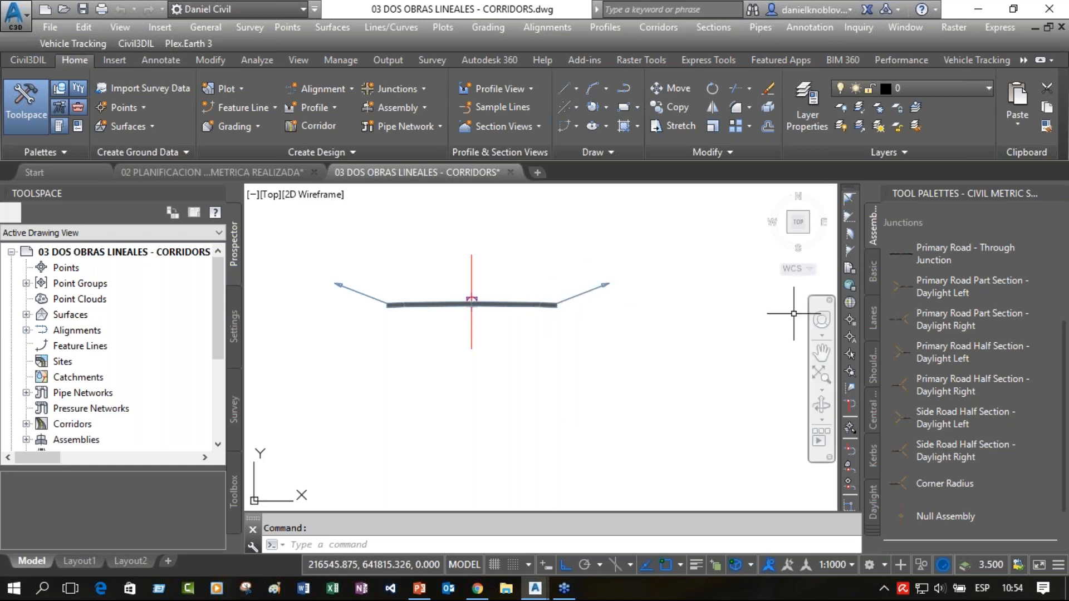
scroll(649, 307, down, 5)
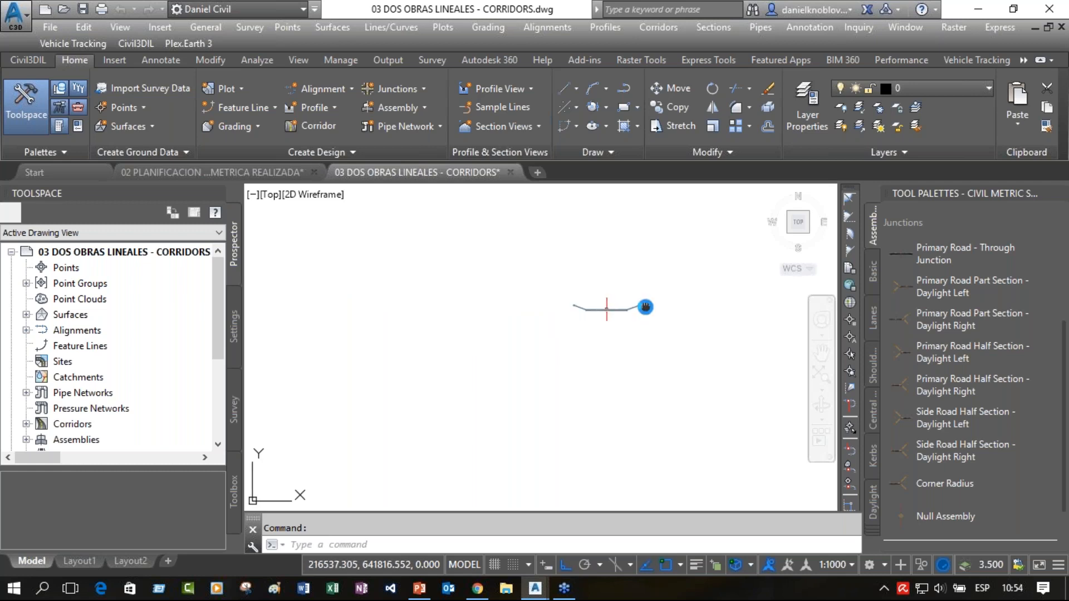
Examine the road assembly below the profile views and the RUTA 1 and RUTA 2 corridors around their crossing.
scroll(567, 332, down, 5)
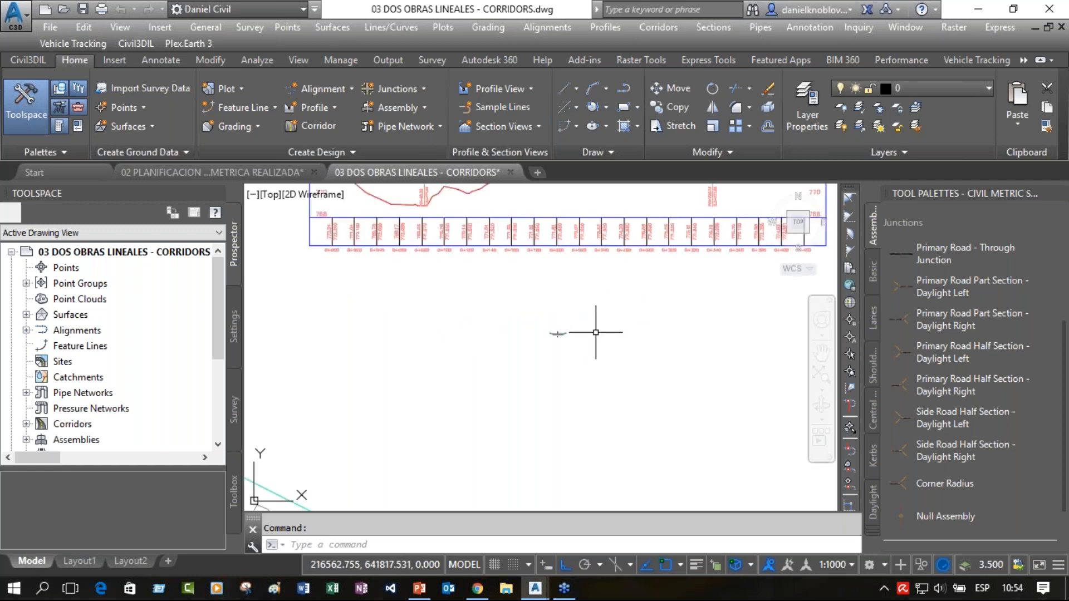
scroll(595, 332, down, 4)
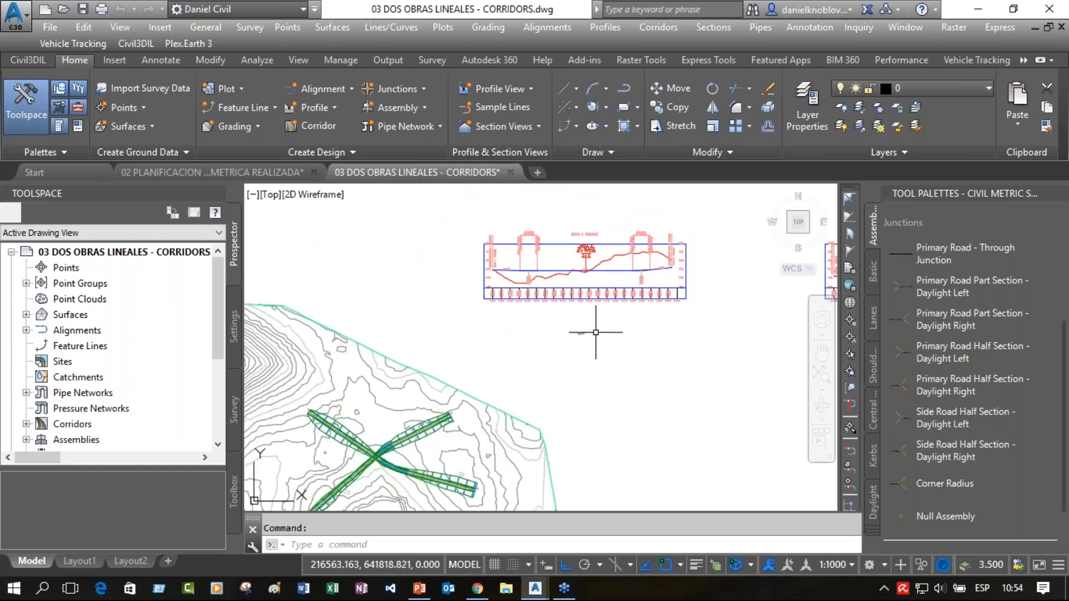
mouse_move(596, 333)
middle_down()
mouse_move(485, 249)
mouse_move(642, 250)
middle_up()
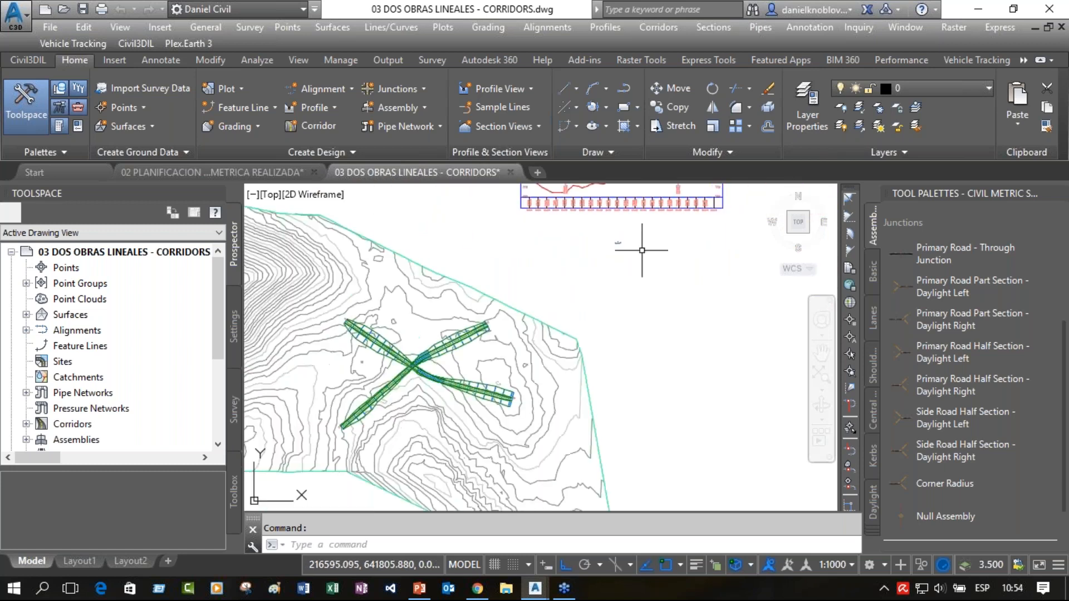
scroll(634, 244, up, 7)
middle_drag(422, 239, 503, 360)
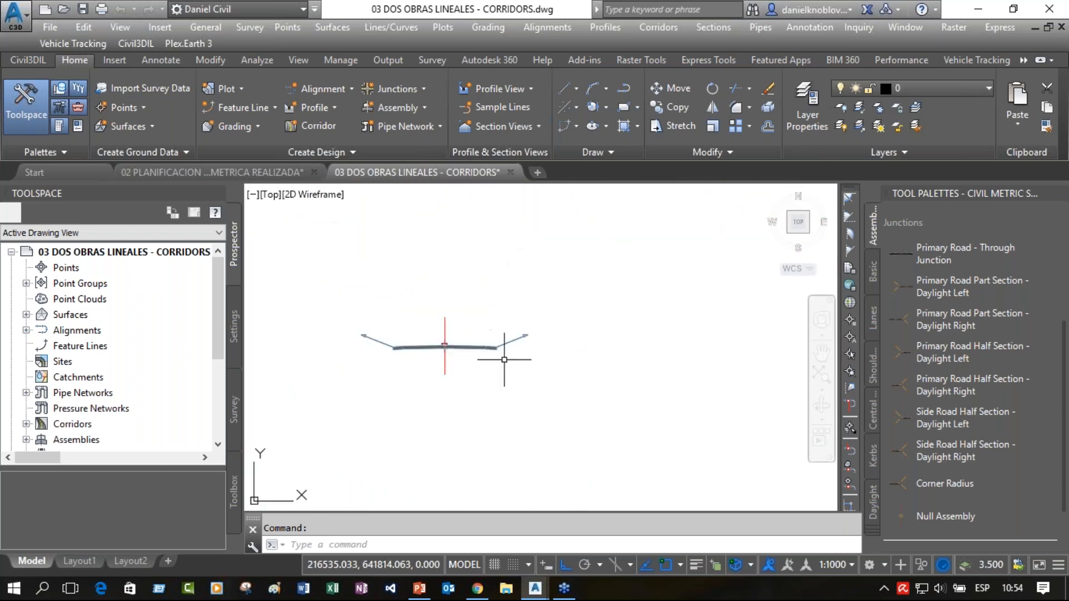
scroll(466, 362, up, 4)
scroll(470, 360, down, 6)
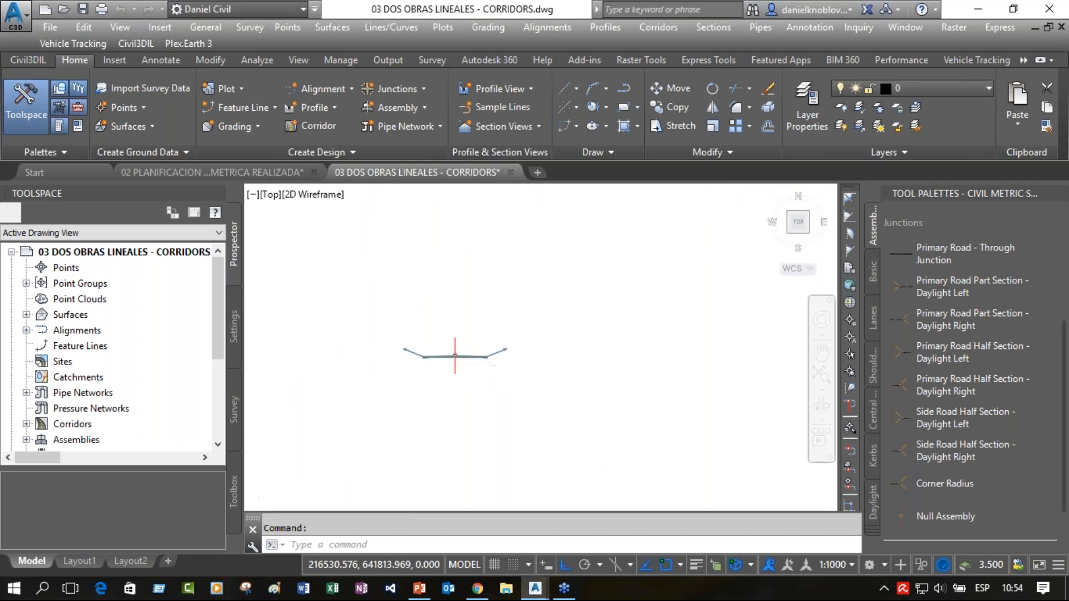
scroll(444, 386, down, 6)
middle_drag(427, 407, 679, 205)
scroll(425, 375, up, 2)
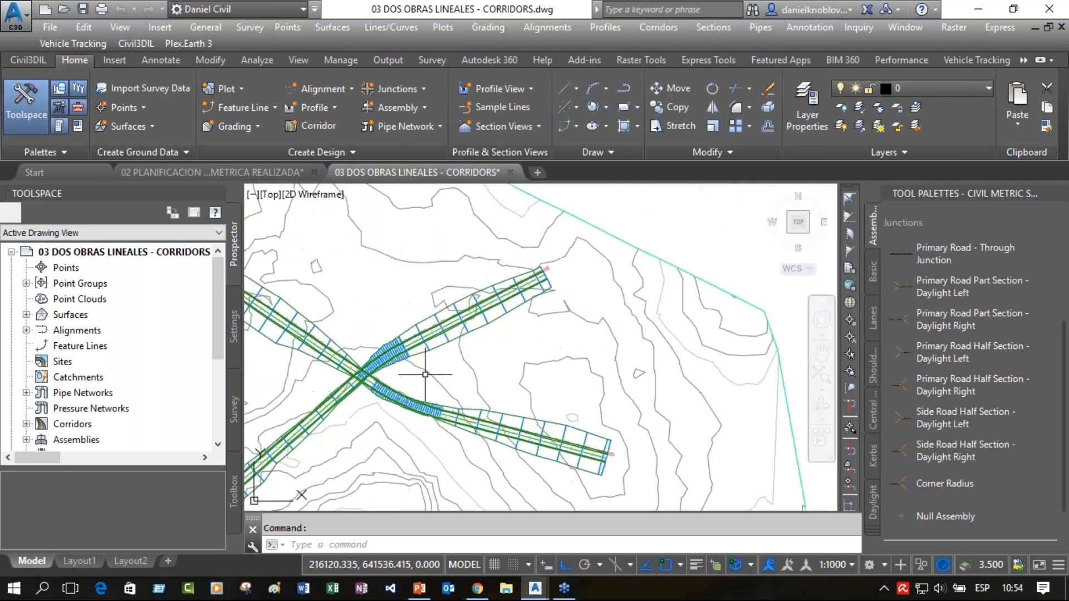
scroll(425, 374, up, 2)
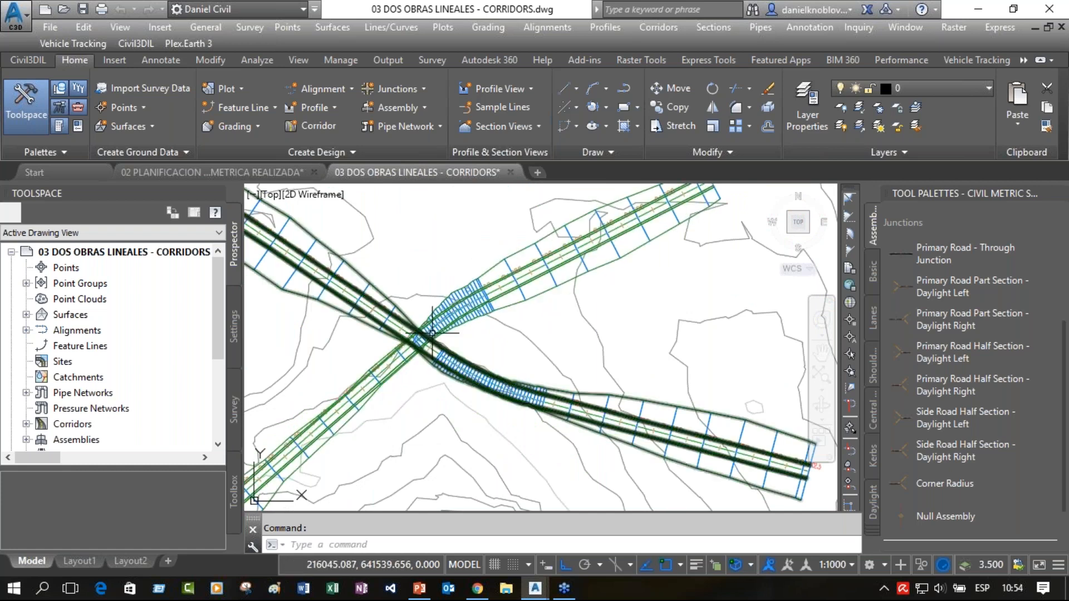
mouse_move(401, 267)
middle_down()
mouse_move(490, 241)
mouse_move(472, 284)
middle_up()
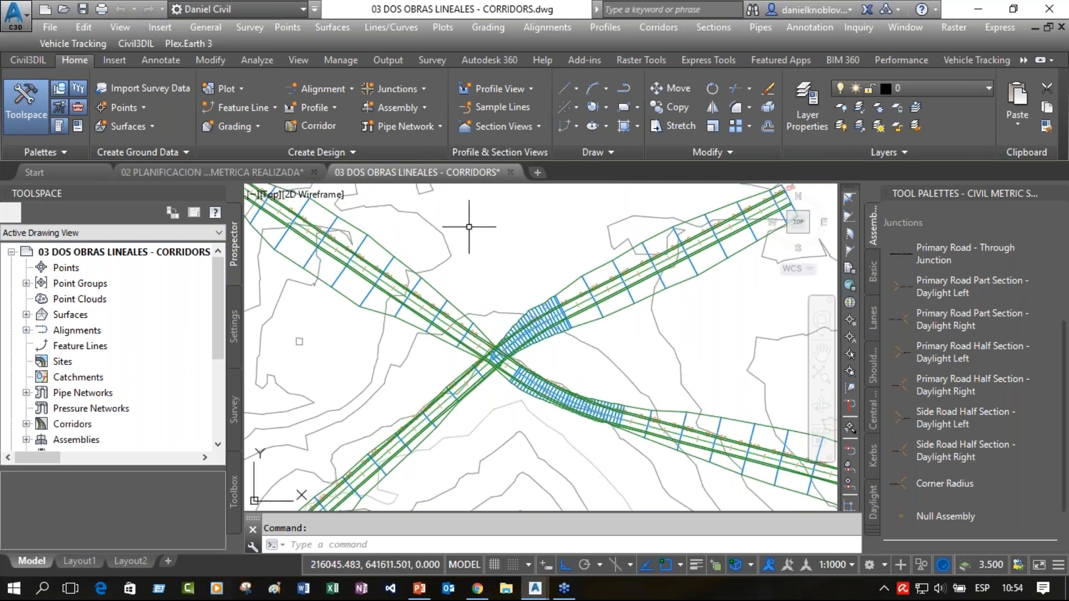
click(413, 446)
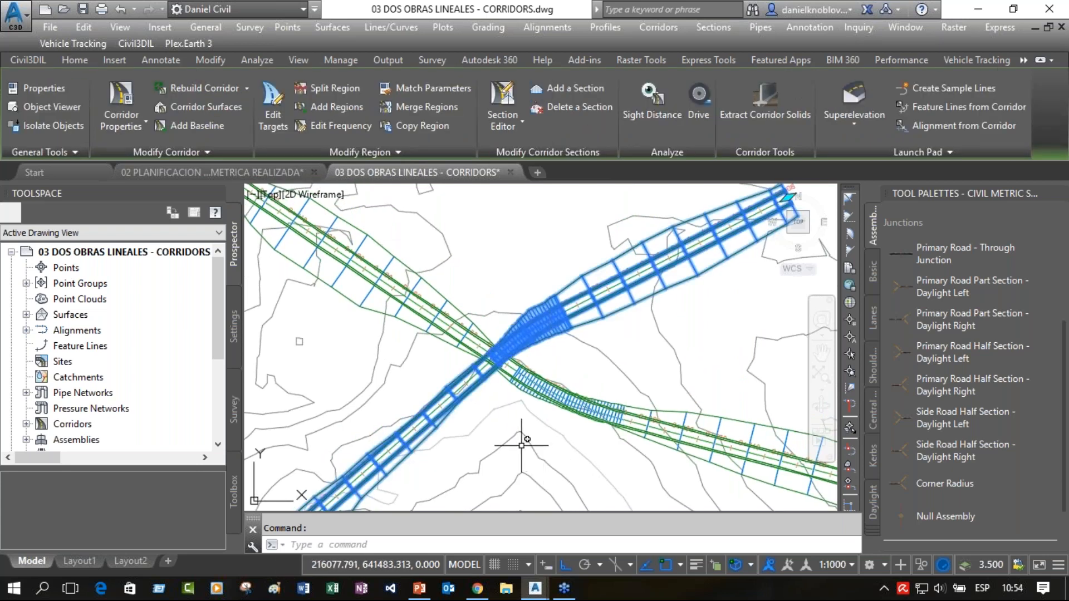
key(Escape)
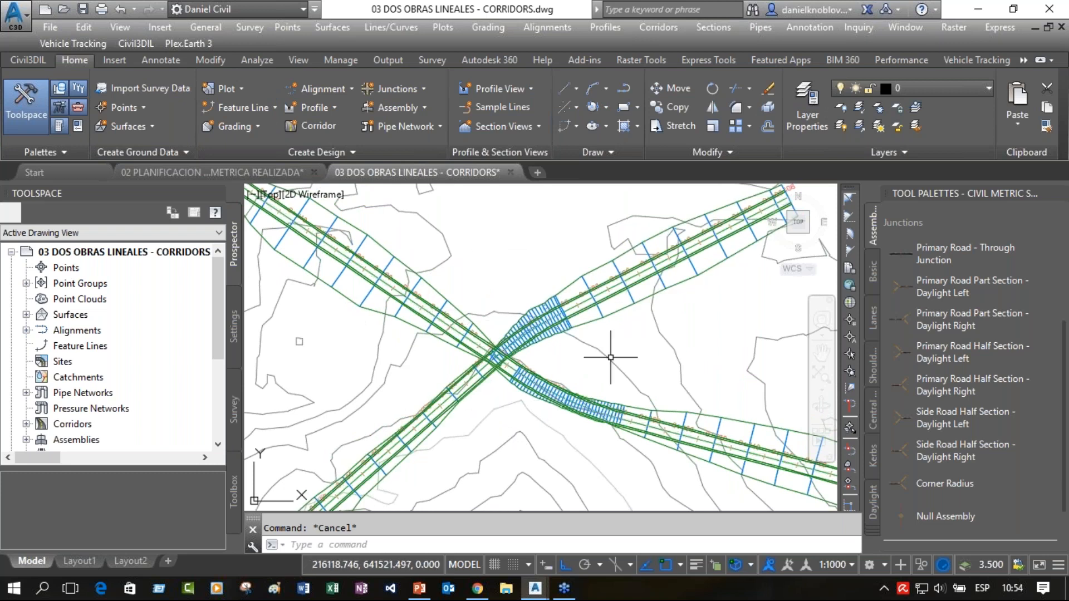
Open the baseline and region parameters in the properties of the RUTA 1 corridor.
click(552, 329)
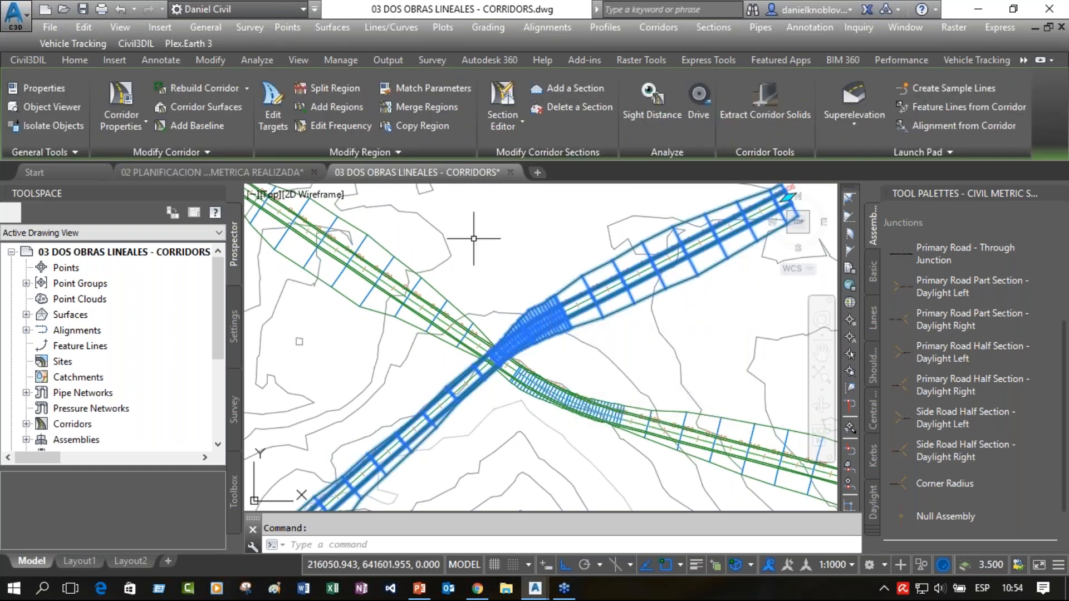
right_click(473, 259)
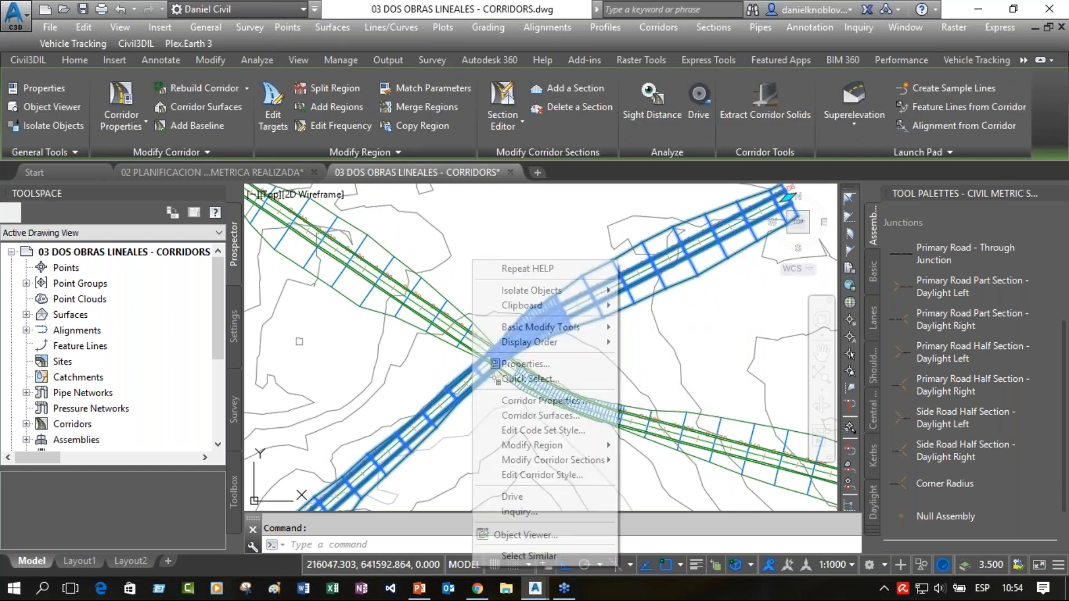
click(532, 401)
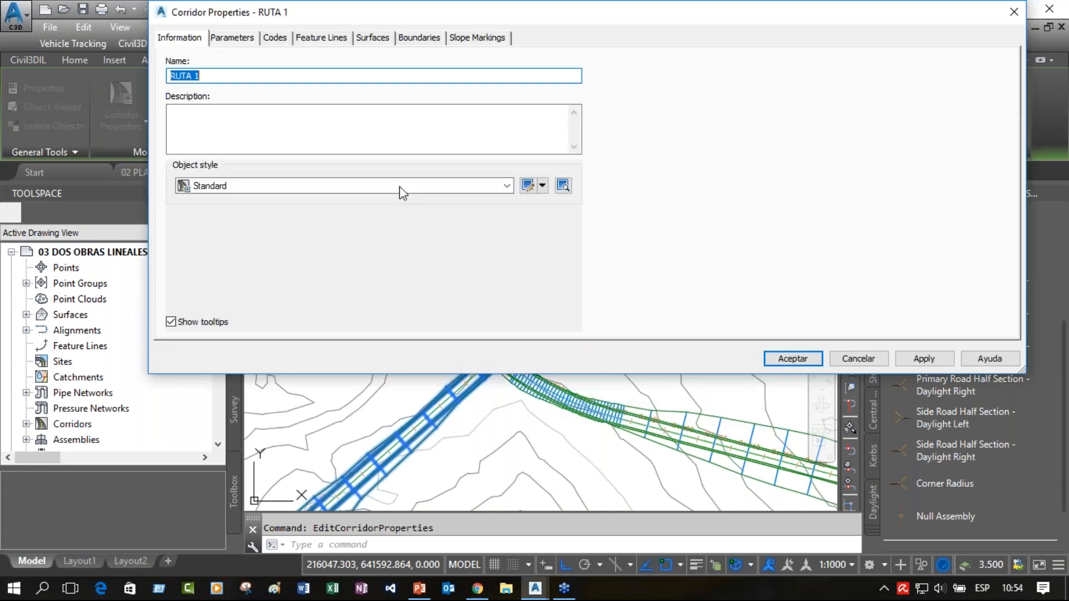
click(246, 42)
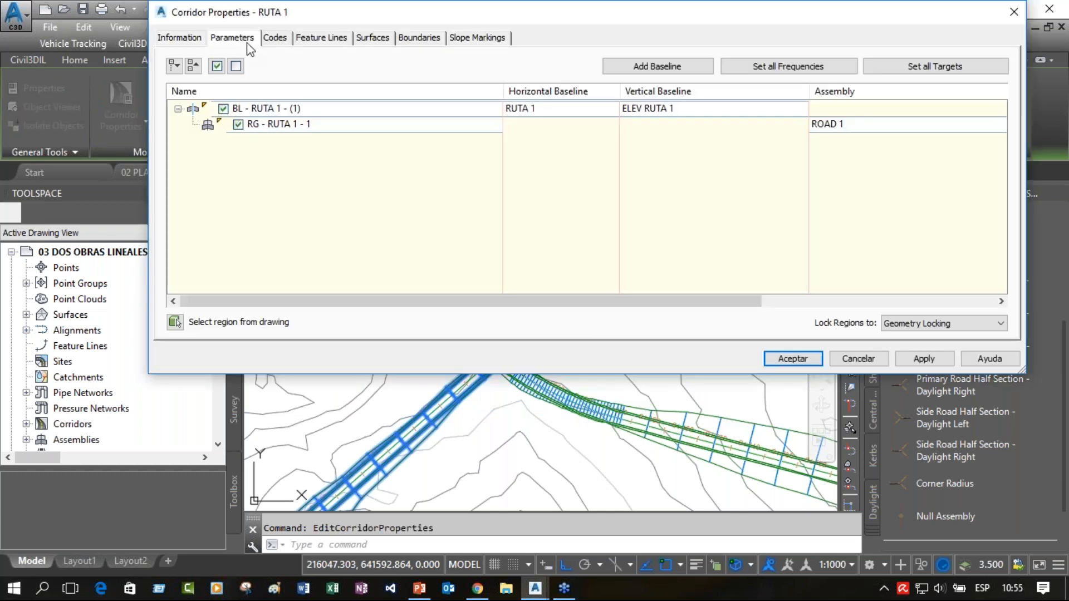
Split region RG - RUTA 1 - 1 at about chainage 0+195.32m, just before the RUTA 2 crossing, and rebuild the corridor.
click(293, 125)
right_click(337, 125)
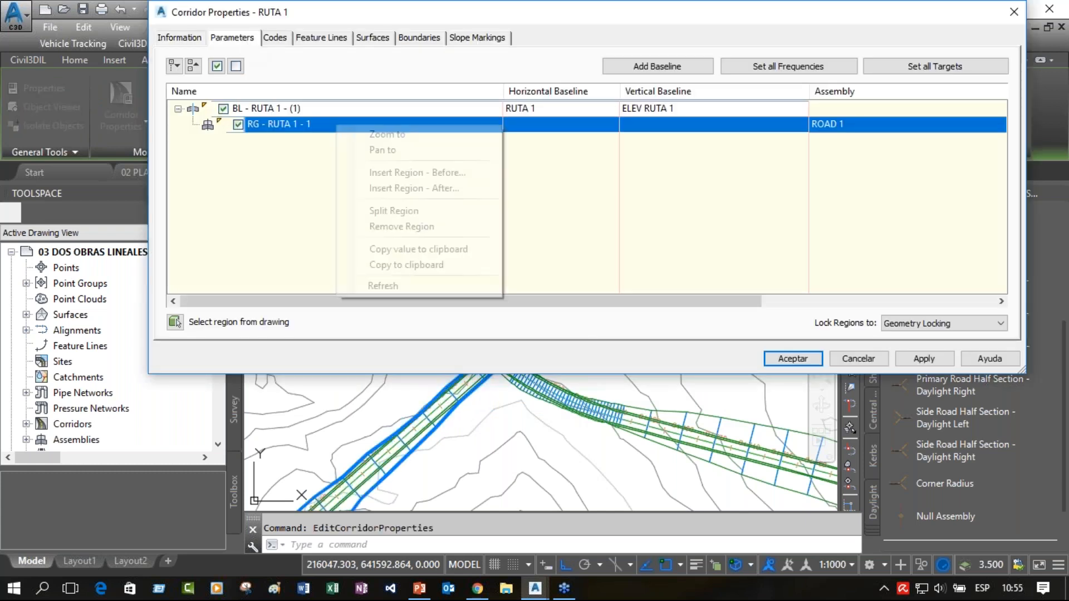
click(406, 214)
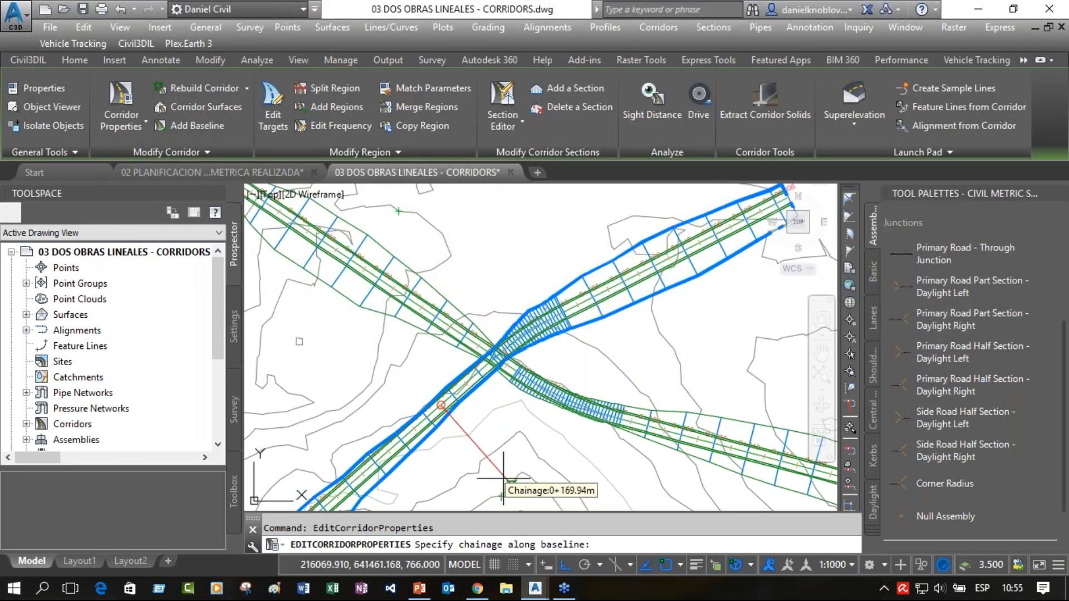
click(520, 443)
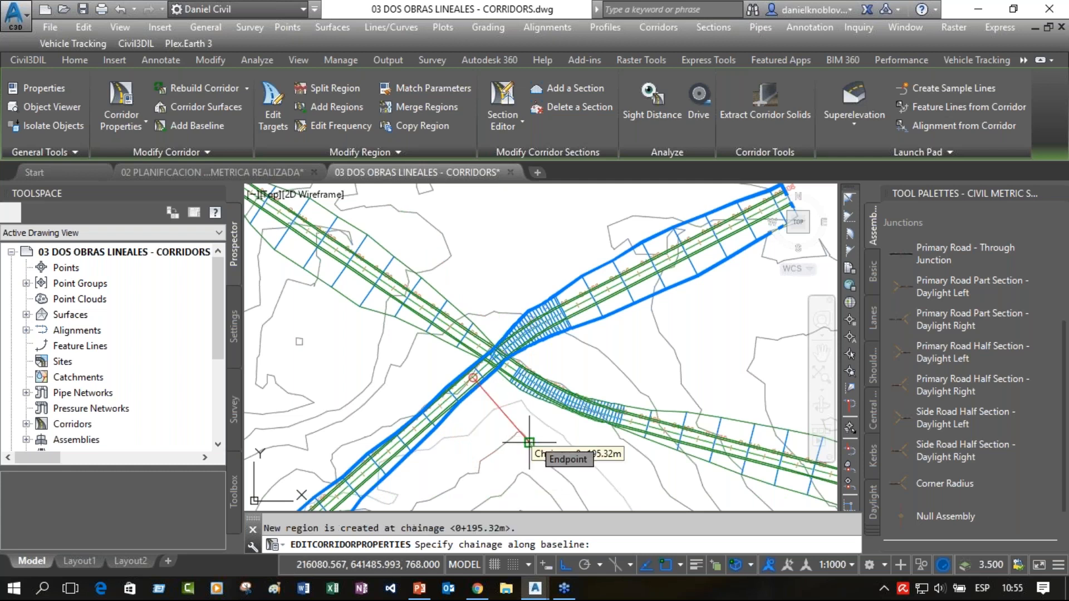
key(Return)
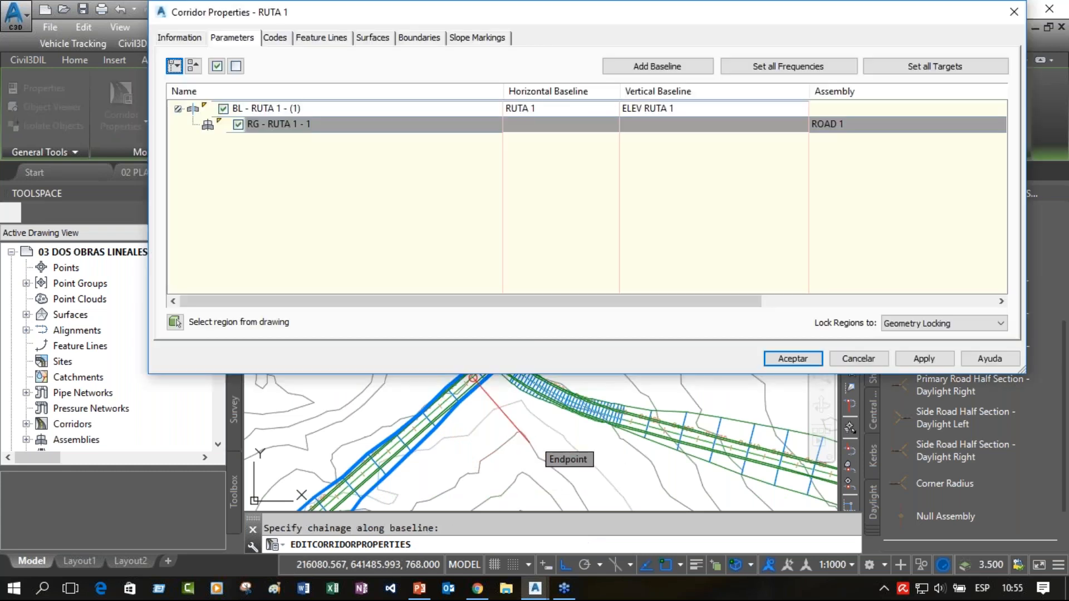
mouse_move(543, 16)
mouse_down()
mouse_move(534, 214)
mouse_move(520, 85)
mouse_up()
key(Return)
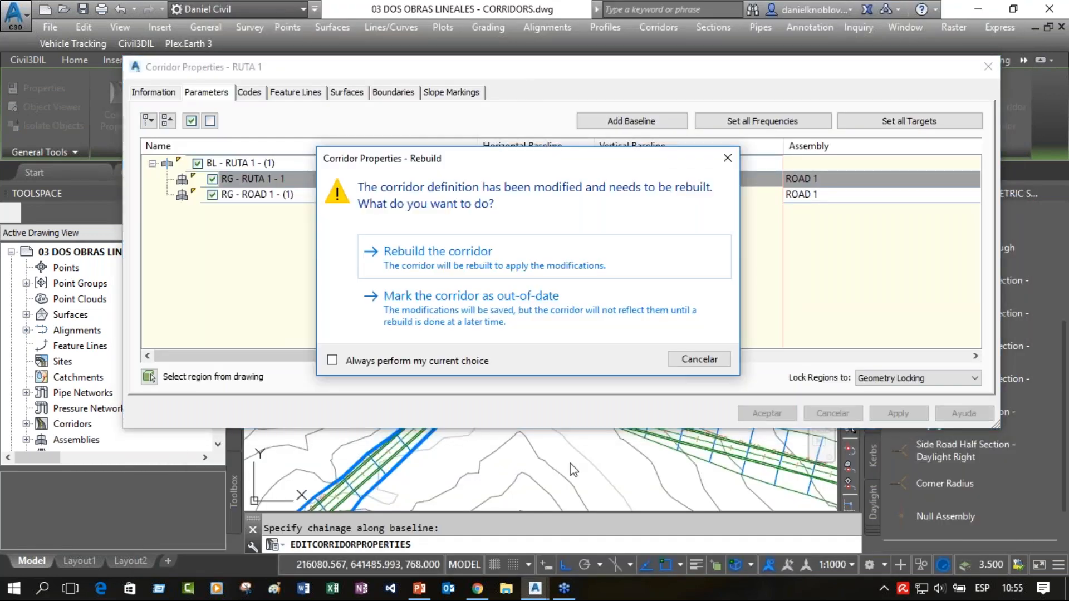
click(438, 253)
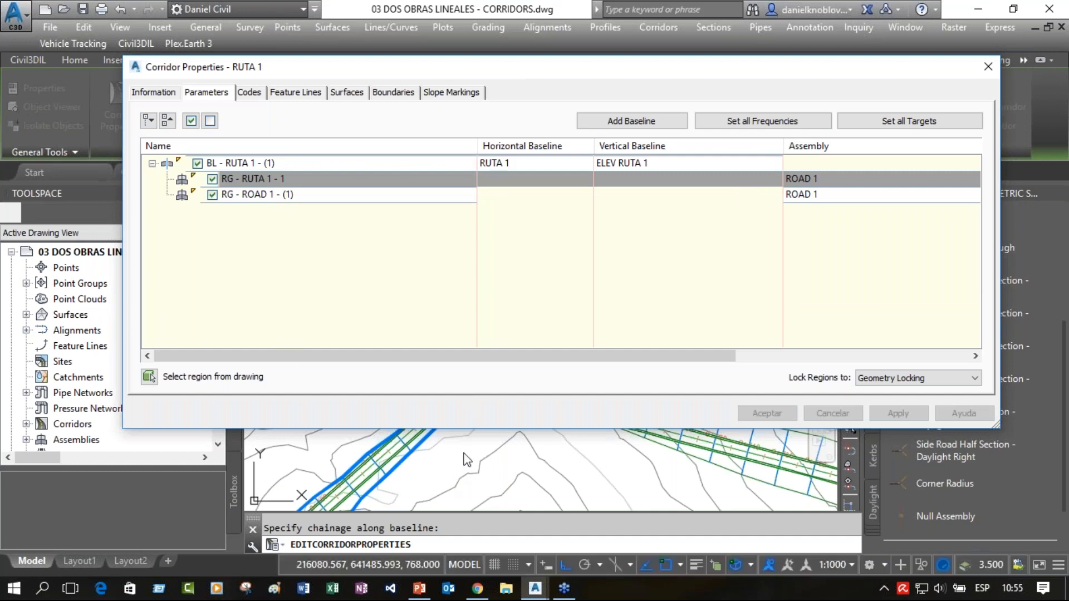
key(Escape)
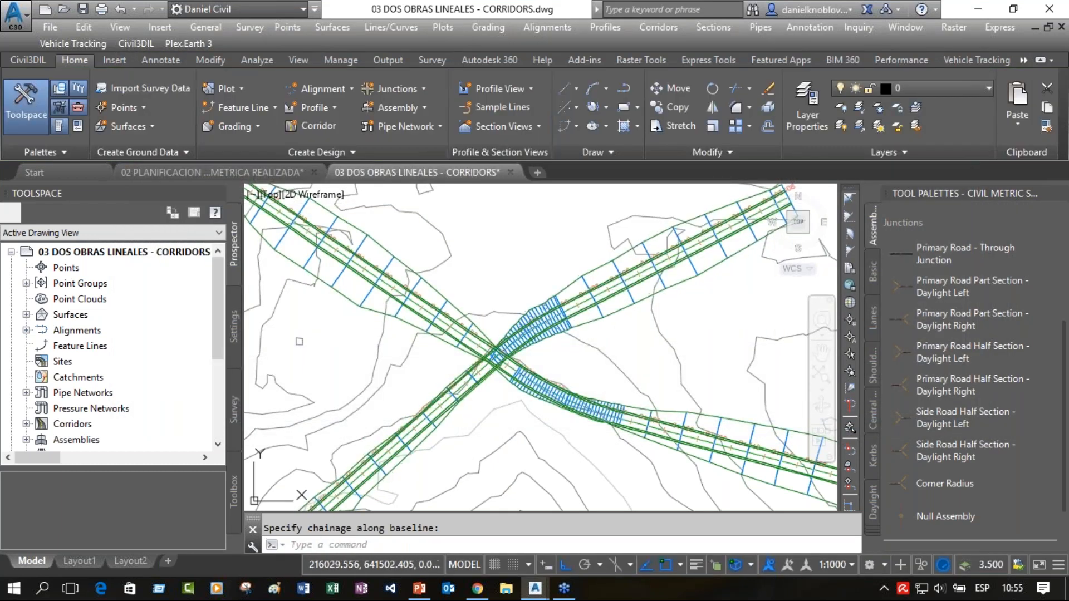
Stretch the start of RUTA 1's second region northeast beyond the crossing, to just past chainage 0+300.
click(473, 399)
scroll(475, 397, up, 3)
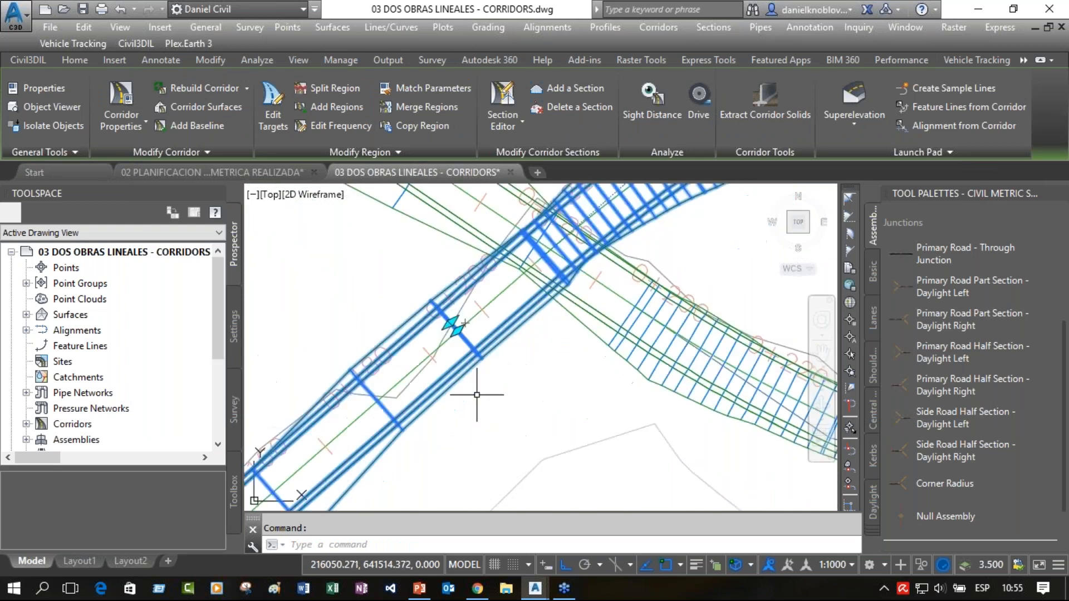
scroll(451, 323, up, 4)
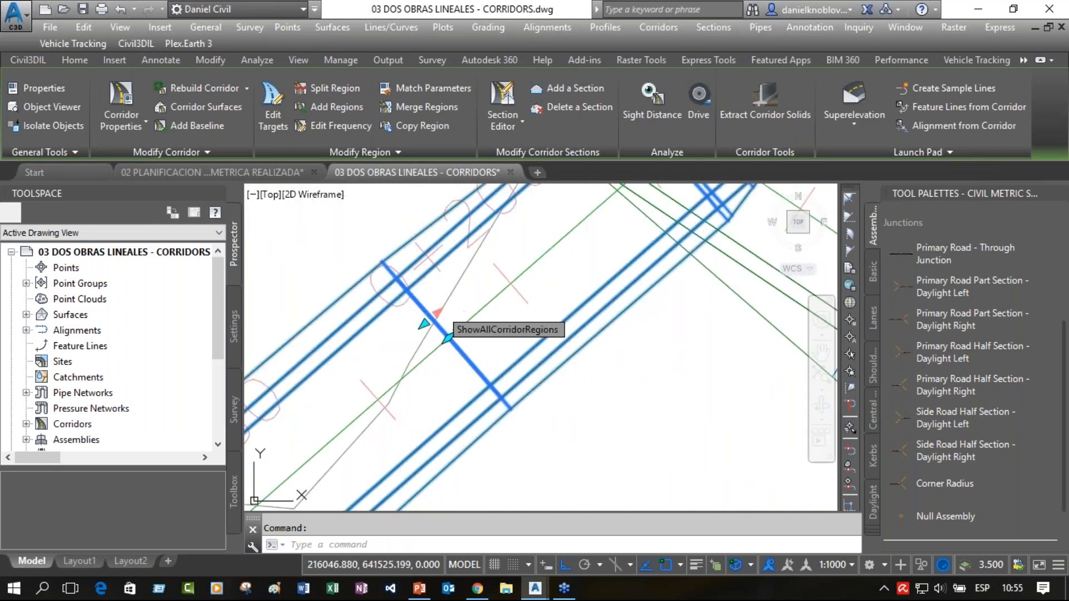
click(438, 312)
scroll(529, 251, down, 2)
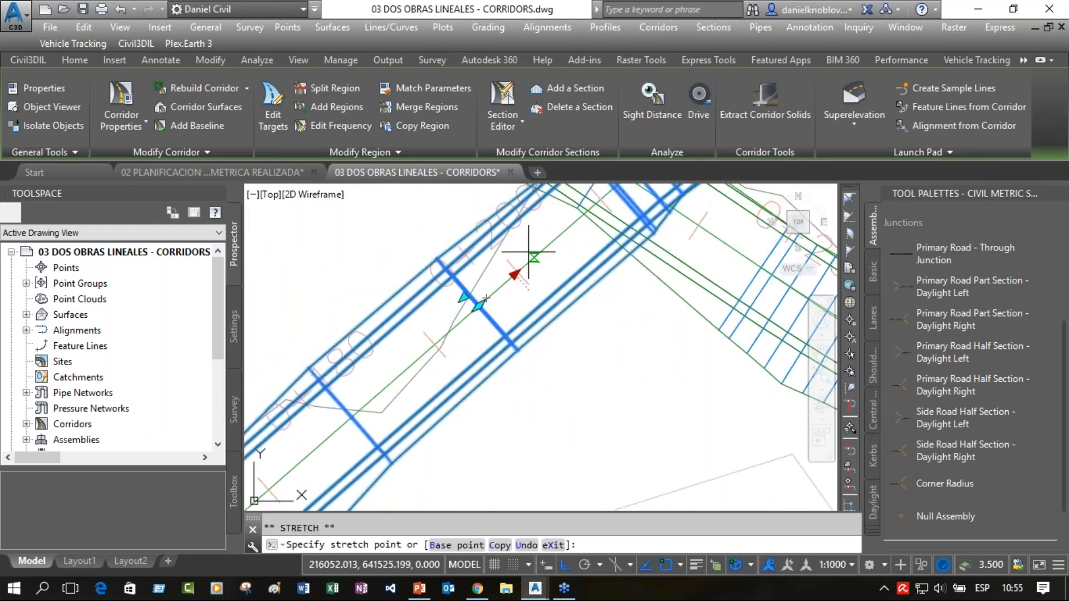
middle_drag(529, 251, 409, 480)
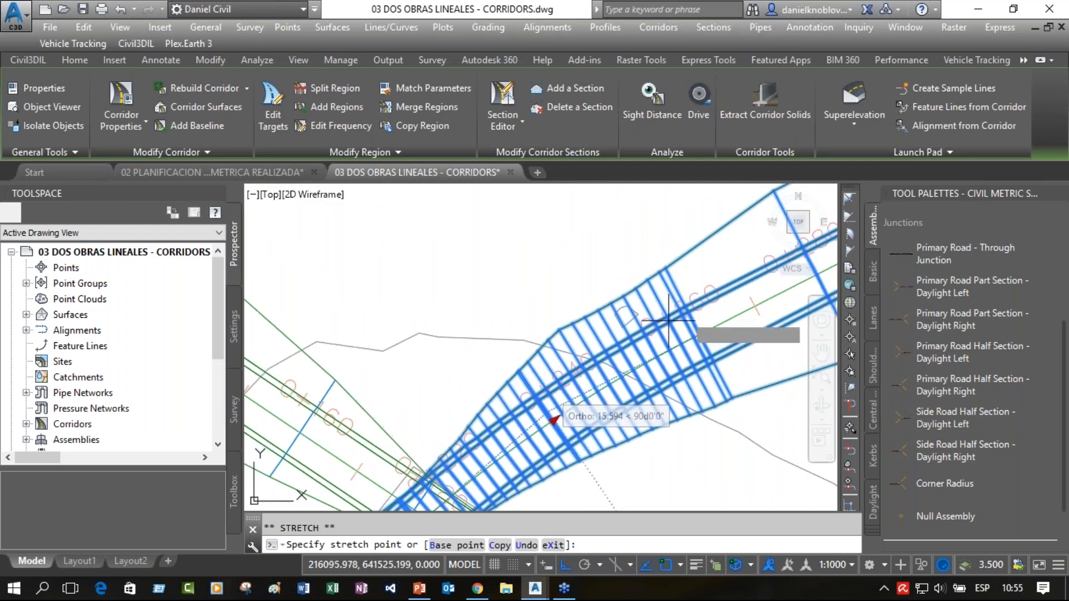
scroll(696, 289, down, 1)
mouse_move(696, 290)
middle_down()
mouse_move(739, 269)
mouse_move(518, 326)
middle_up()
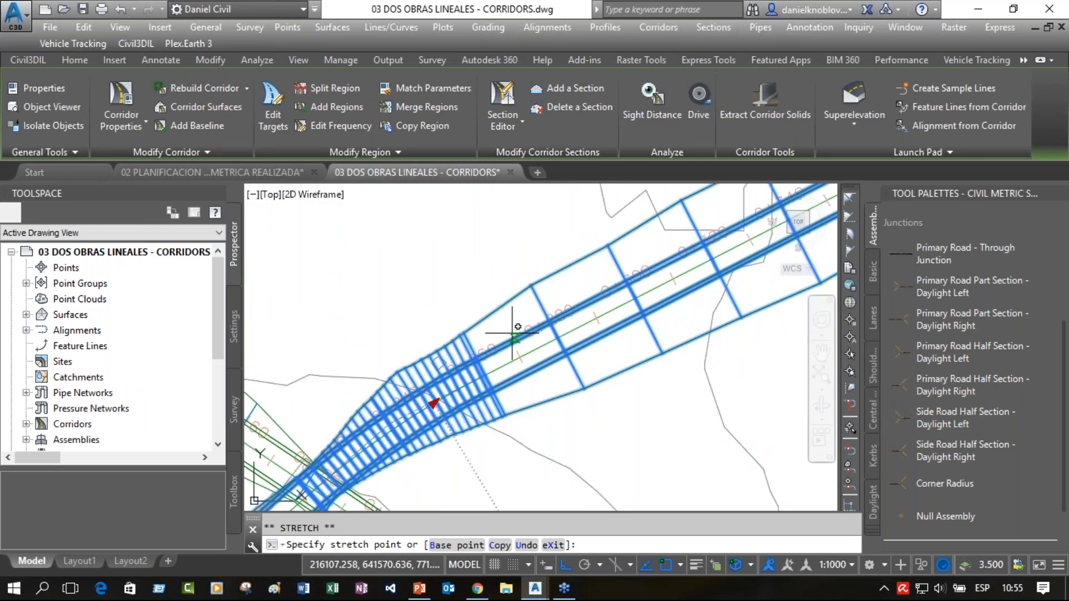
click(680, 244)
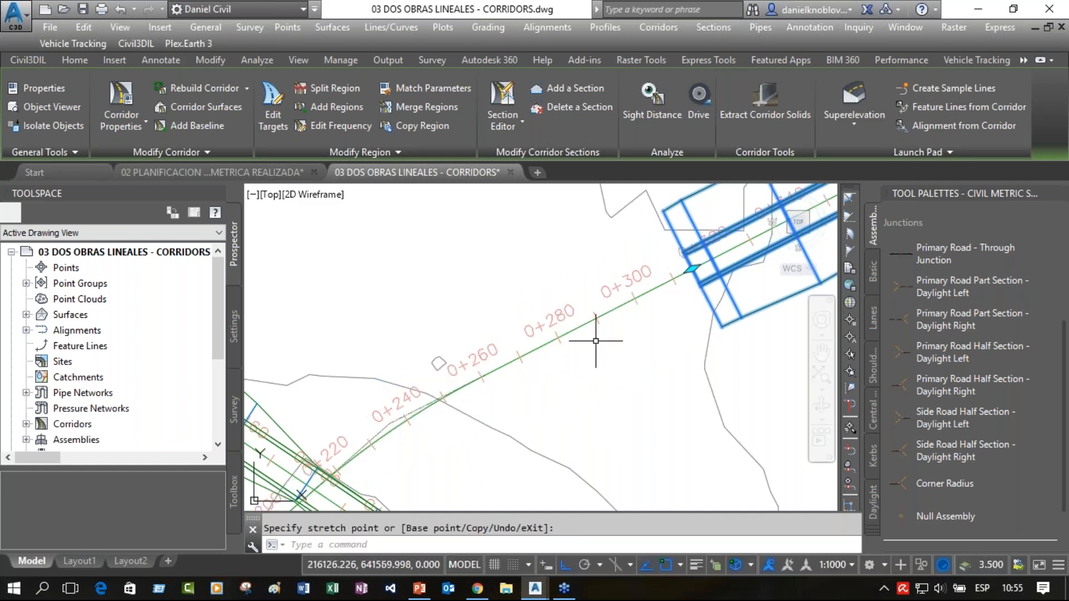
Pull the end of RUTA 1's southwest region back from the crossing to about chainage 0+120.
scroll(531, 392, down, 4)
middle_drag(530, 391, 629, 290)
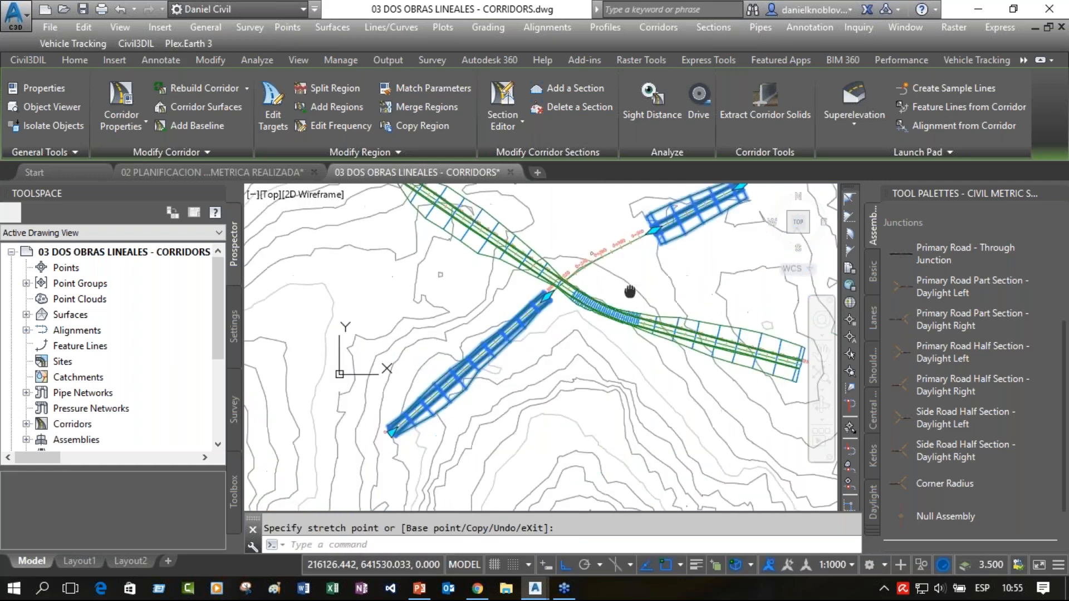
scroll(544, 287, up, 2)
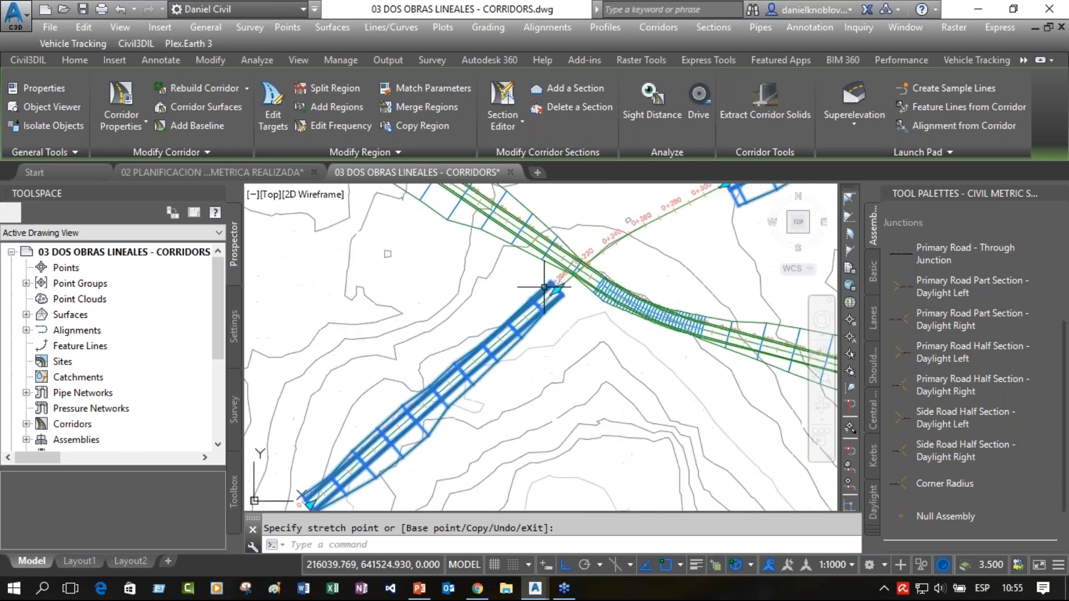
click(554, 289)
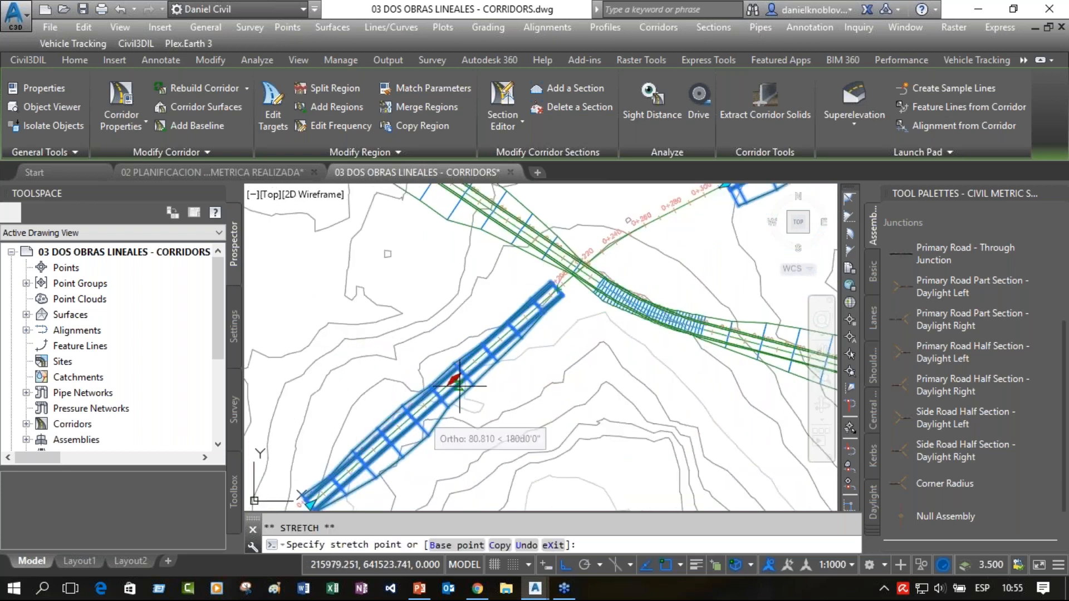
click(457, 388)
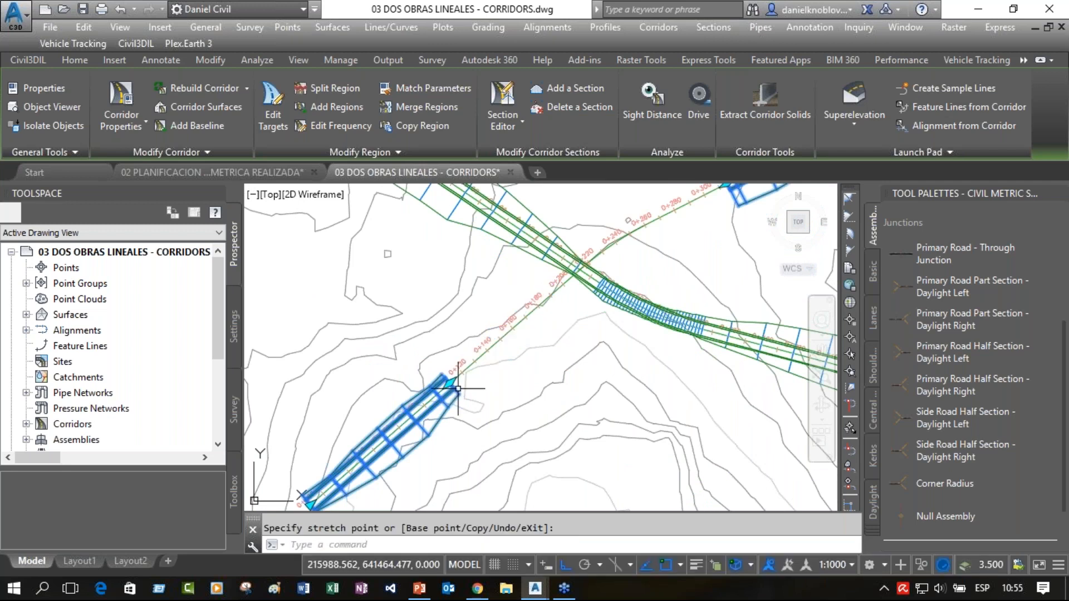
key(Escape)
Split region RG - RUTA 2 - 2 at about chainage 0+170.01m, just before the RUTA 1 crossing, and rebuild the RUTA 2 corridor.
middle_drag(676, 242, 642, 310)
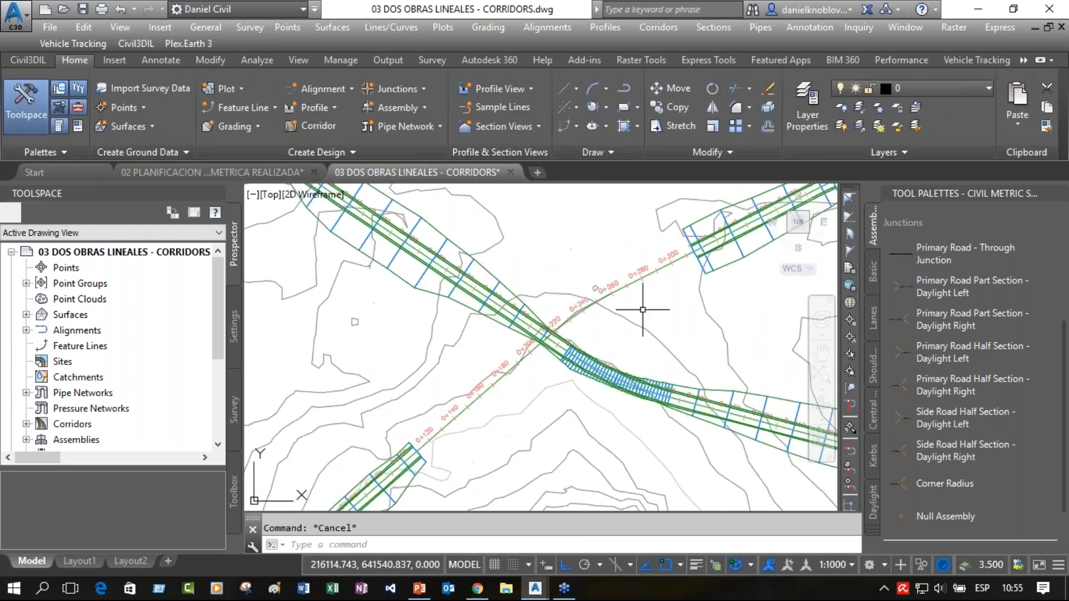
click(470, 269)
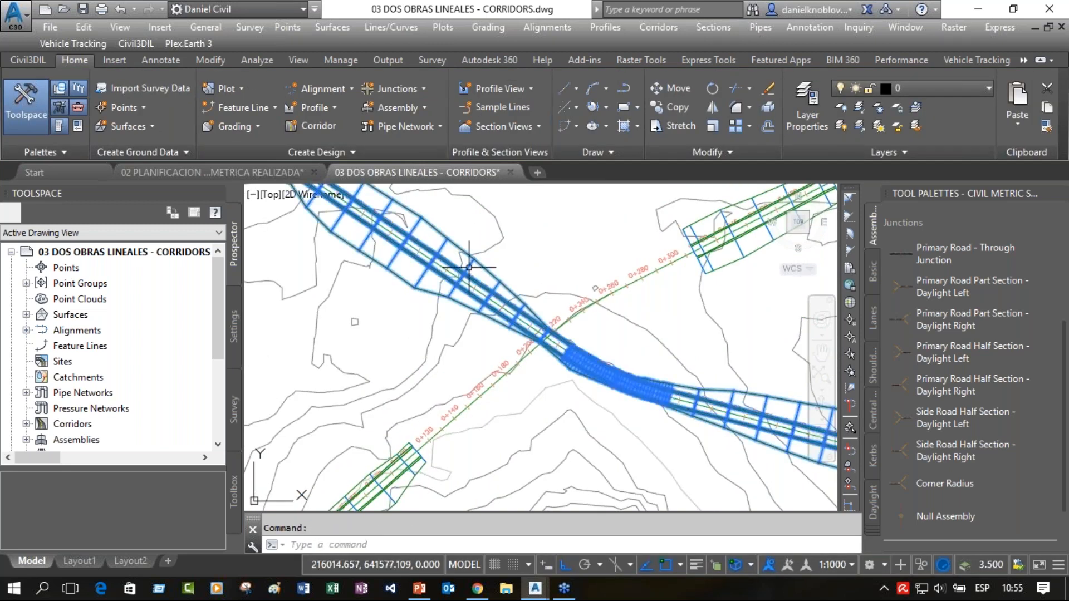
right_click(605, 256)
click(671, 410)
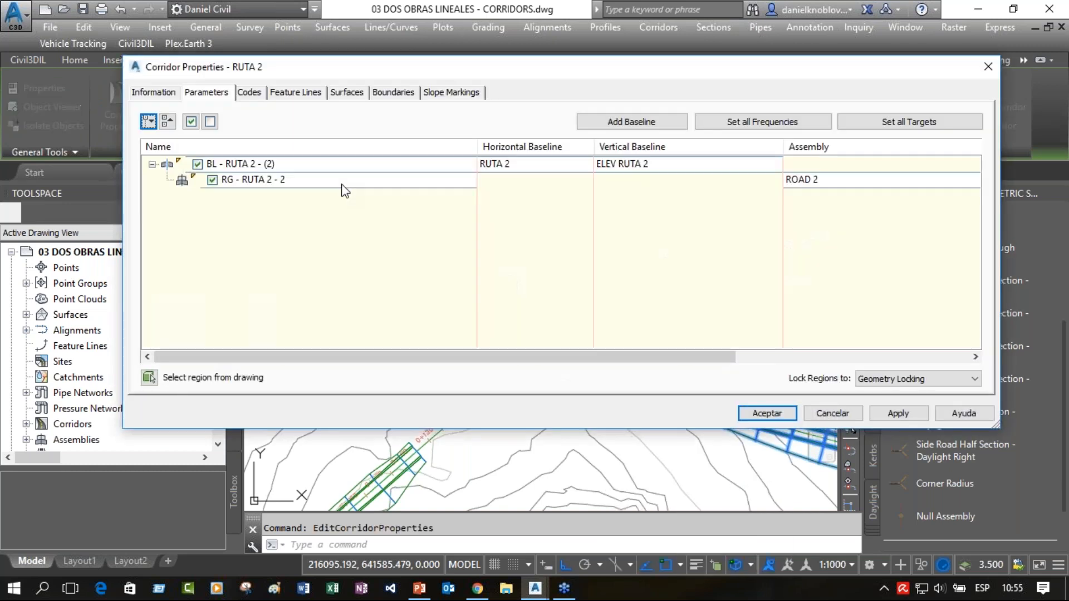
right_click(341, 181)
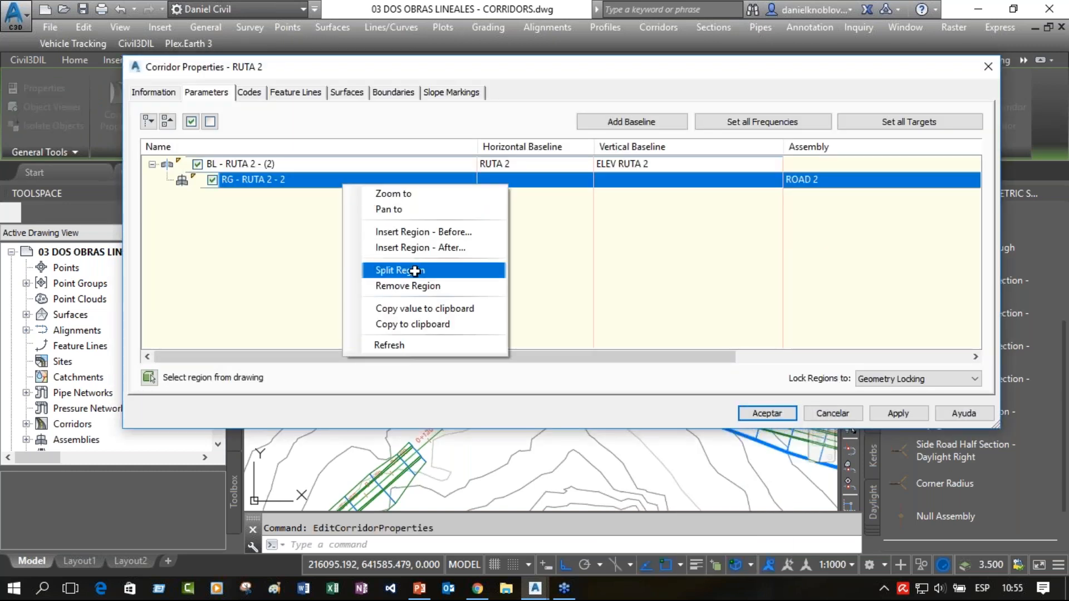
click(415, 271)
click(416, 270)
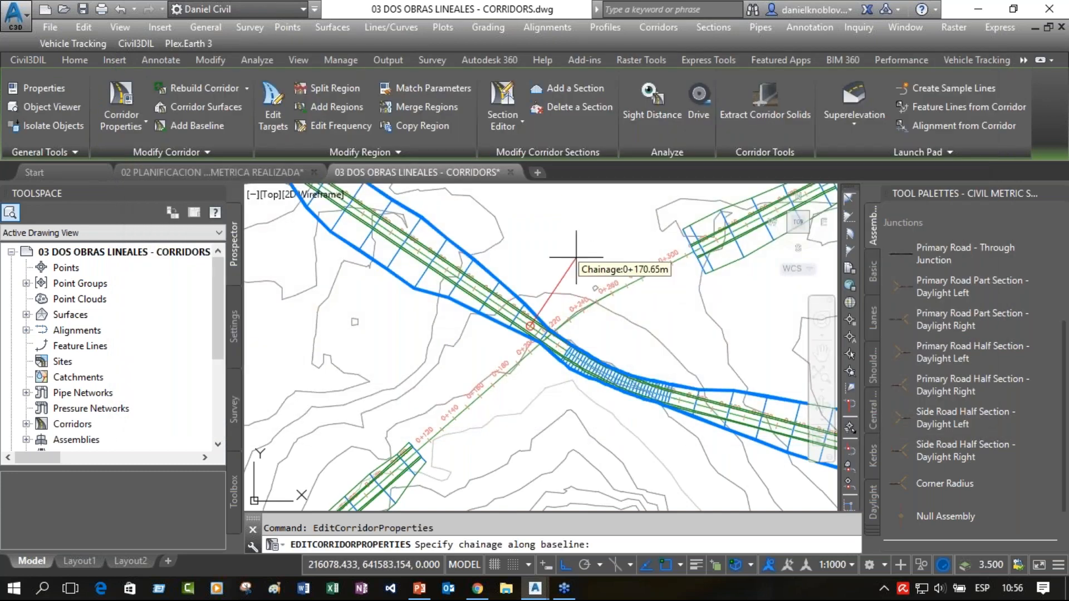
click(544, 223)
key(Return)
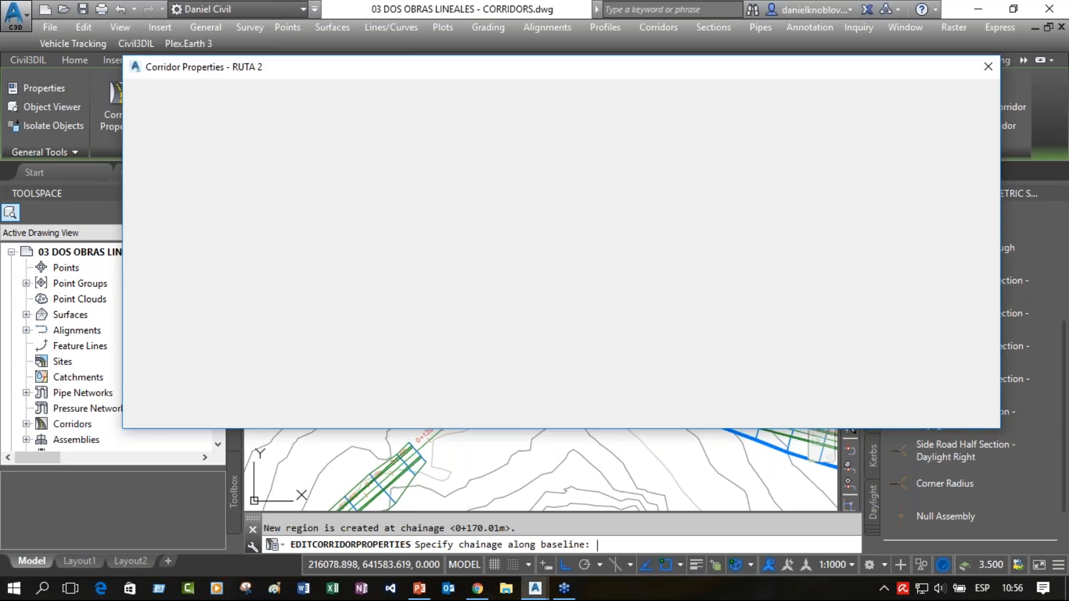
click(767, 414)
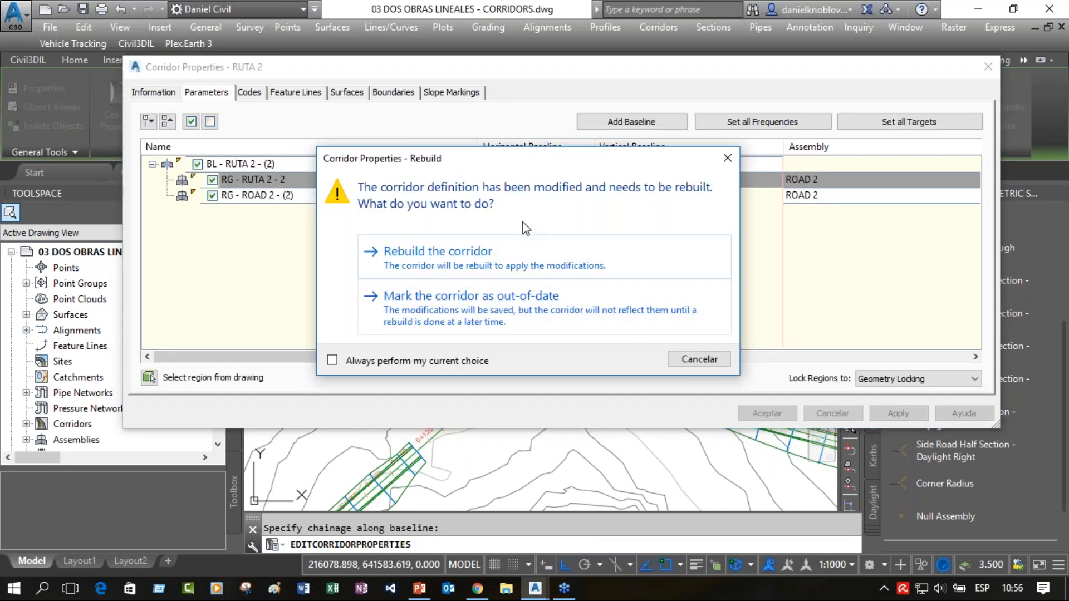
click(485, 258)
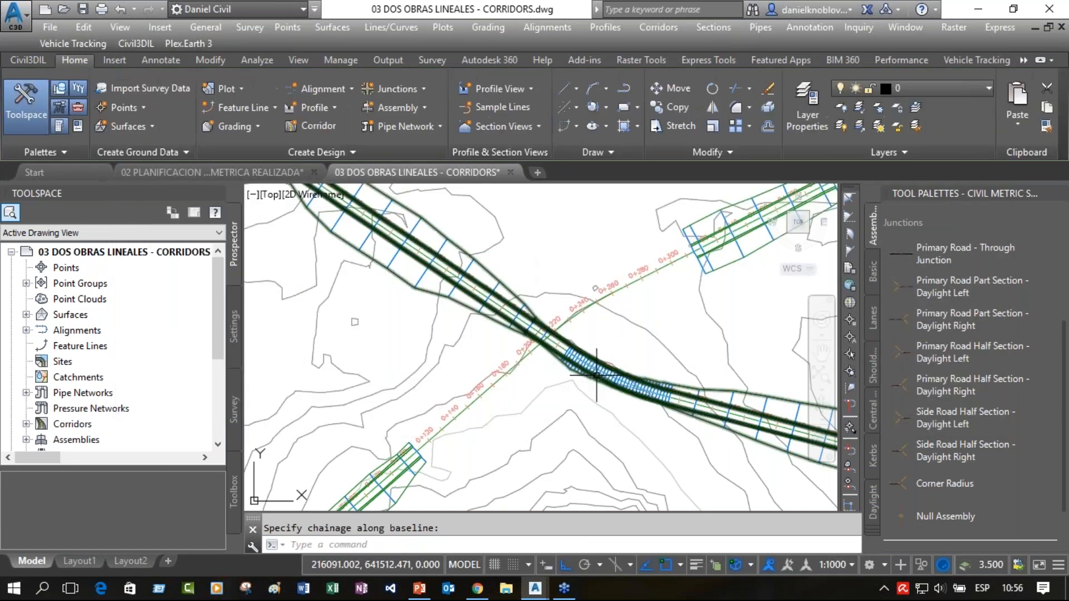
Stretch RUTA 2's two regions away from the crossing, starting the southeast one just past chainage 0+240.
scroll(533, 326, up, 6)
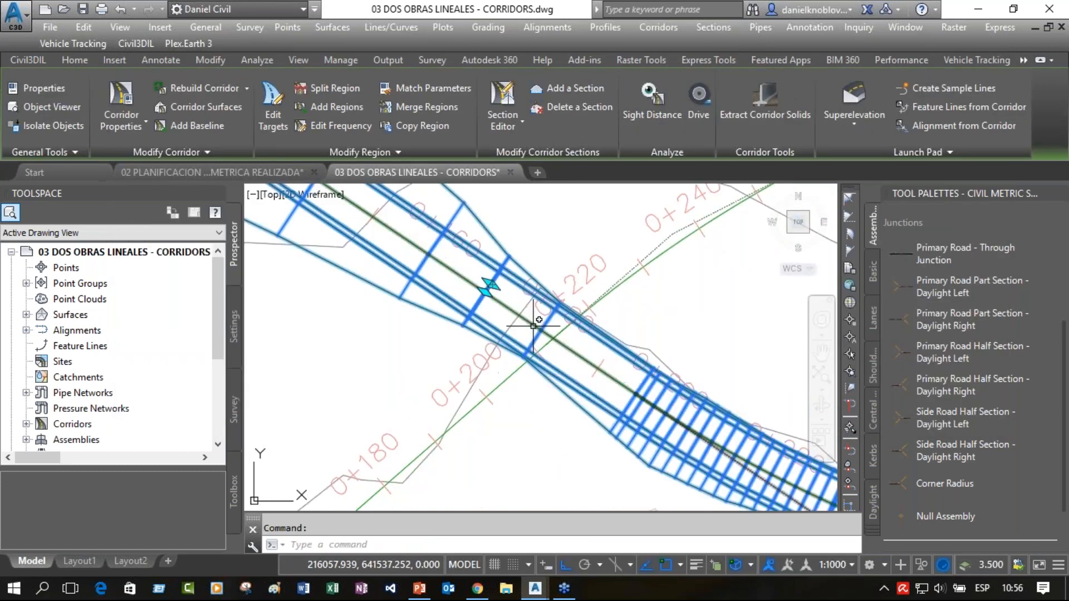
scroll(495, 287, up, 2)
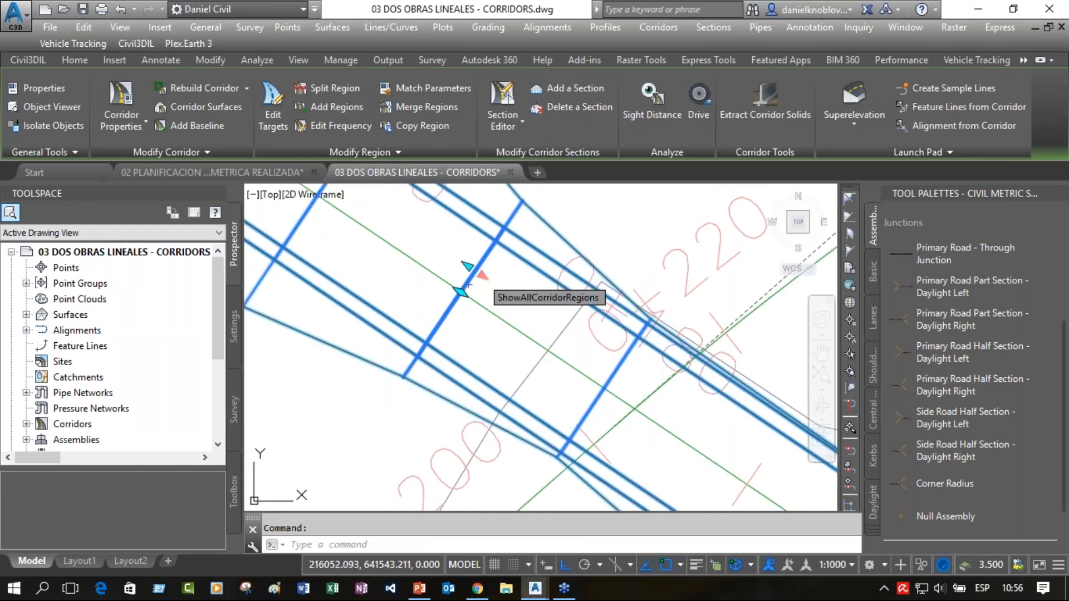
click(482, 274)
scroll(563, 346, down, 2)
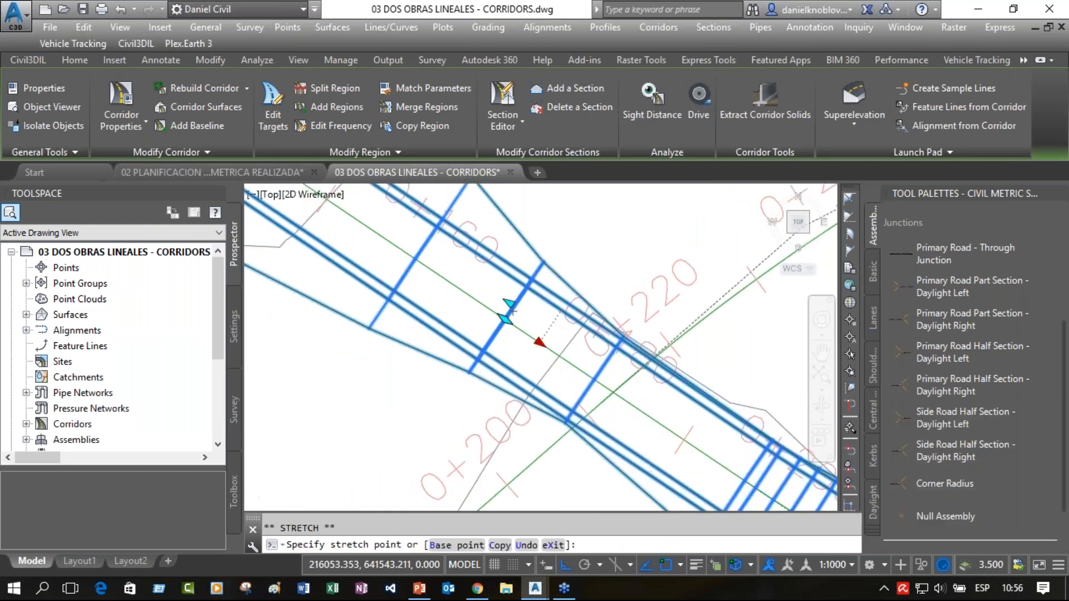
scroll(570, 362, down, 2)
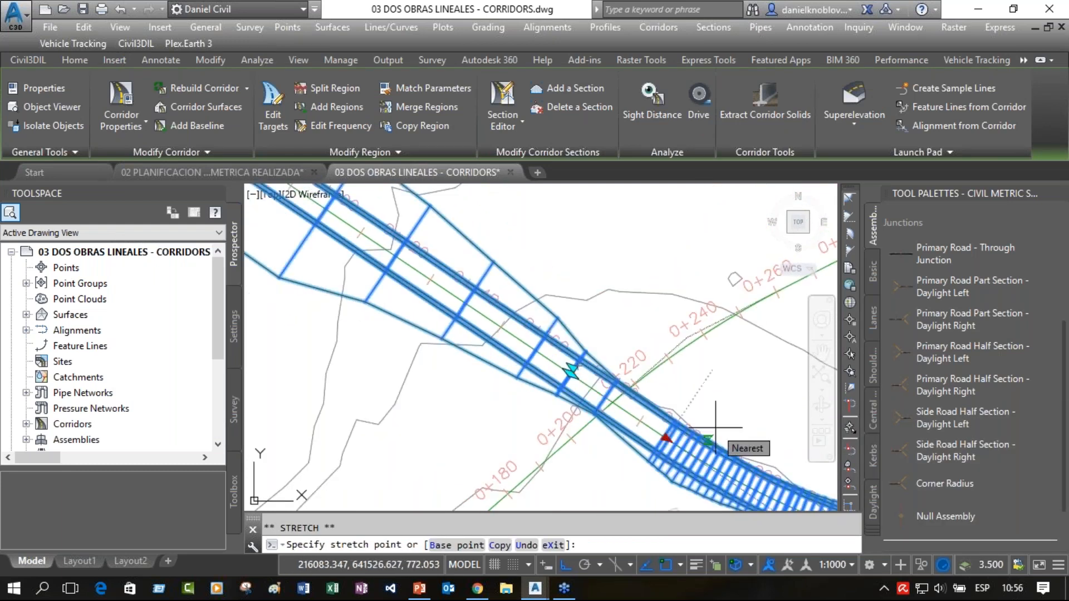
key(F3)
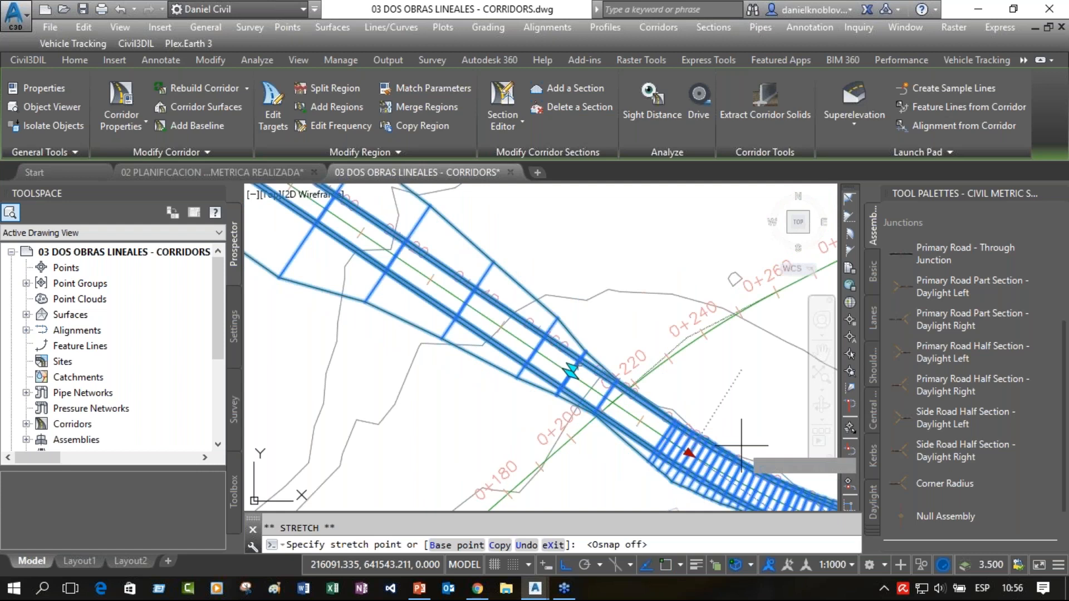
middle_drag(741, 446, 582, 309)
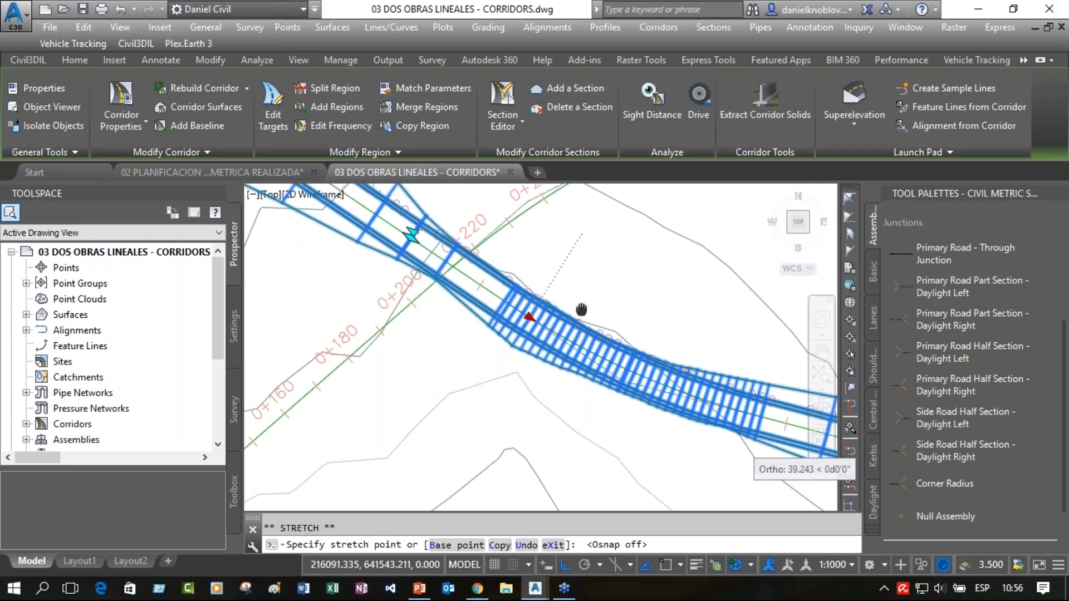
middle_drag(582, 310, 553, 277)
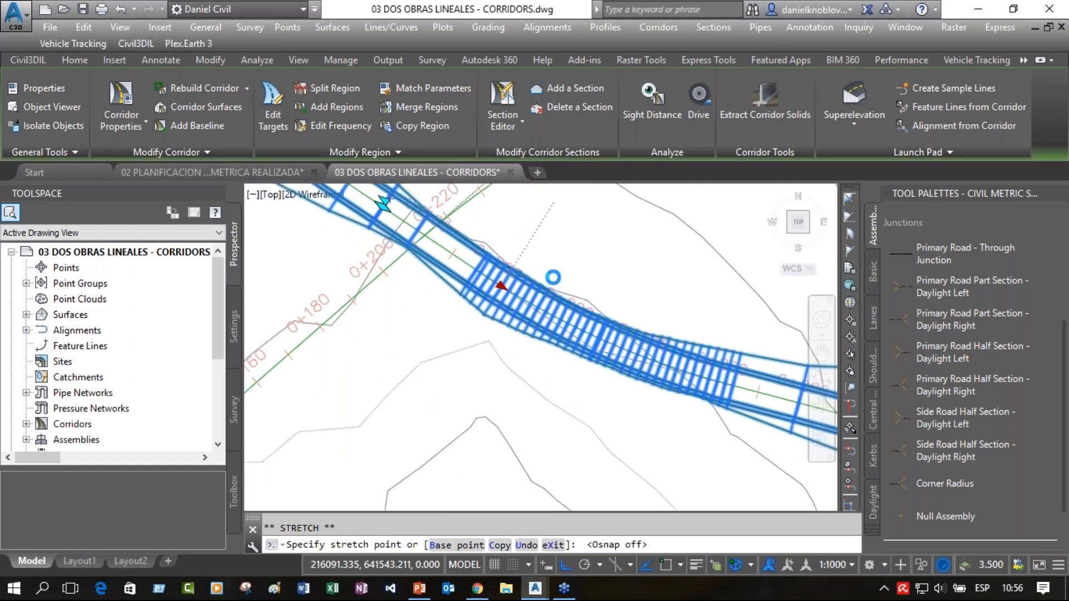
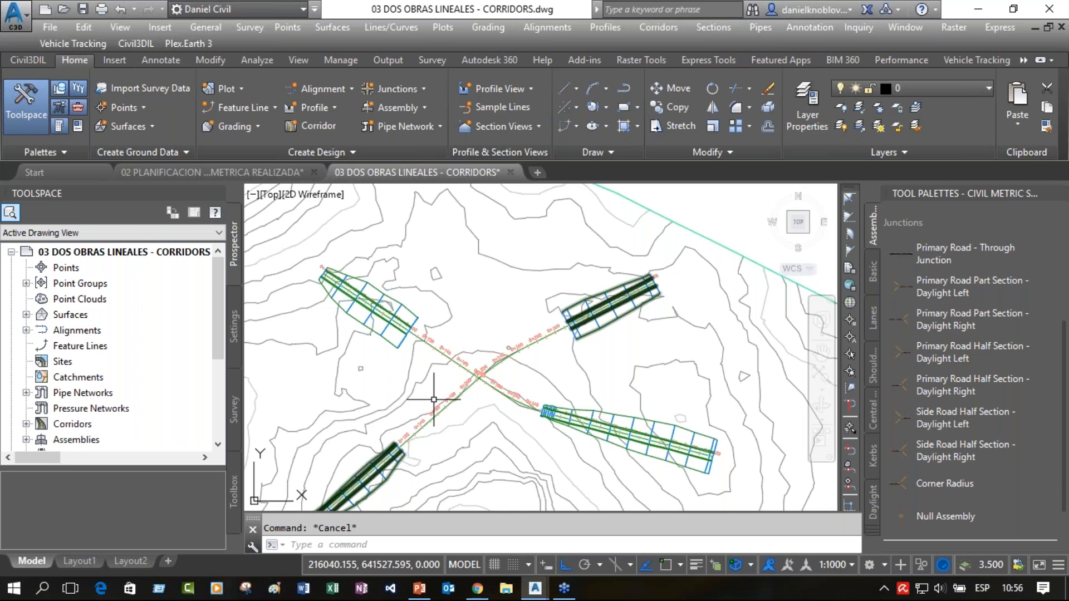
Hide the contours of the EG TOPO surface through its surface properties, keeping only the border displayed.
click(494, 262)
right_click(494, 262)
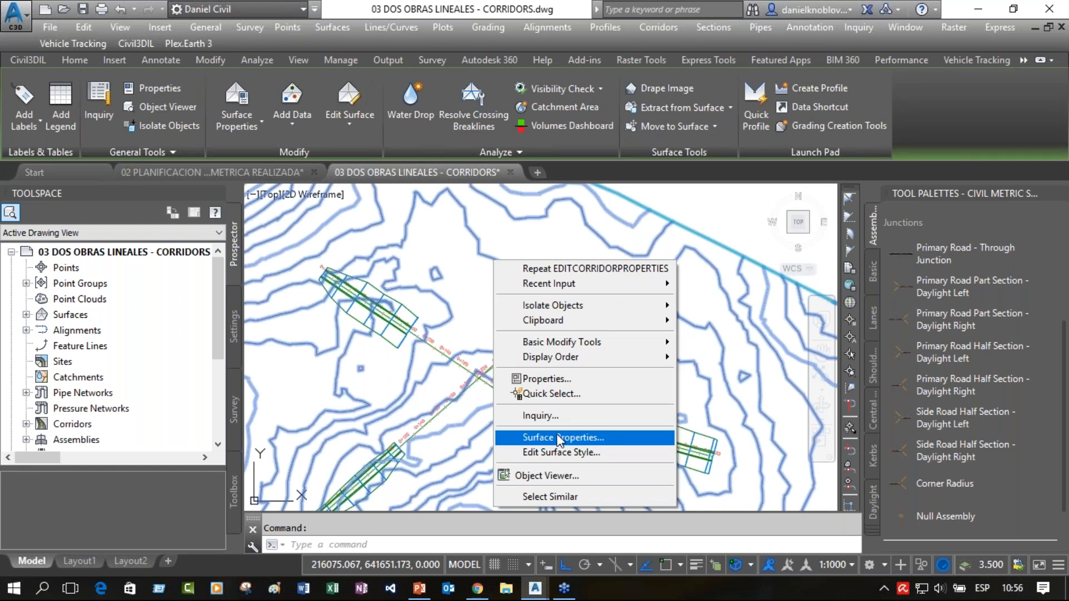
click(559, 437)
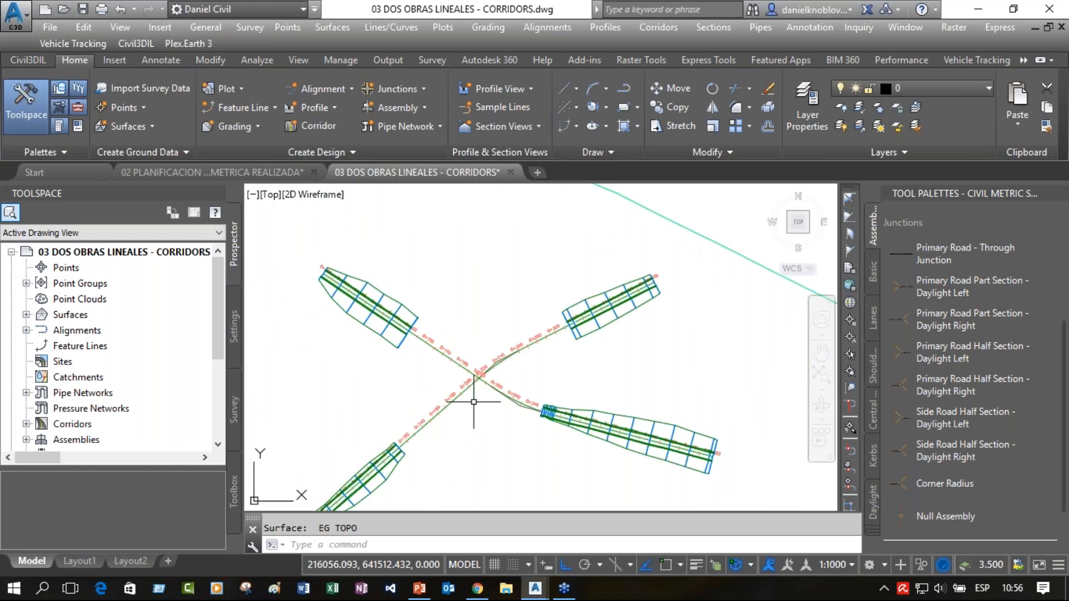
Examine the properties of the left lane subassembly in the road assembly to check its width.
scroll(474, 402, up, 1)
scroll(487, 292, down, 1)
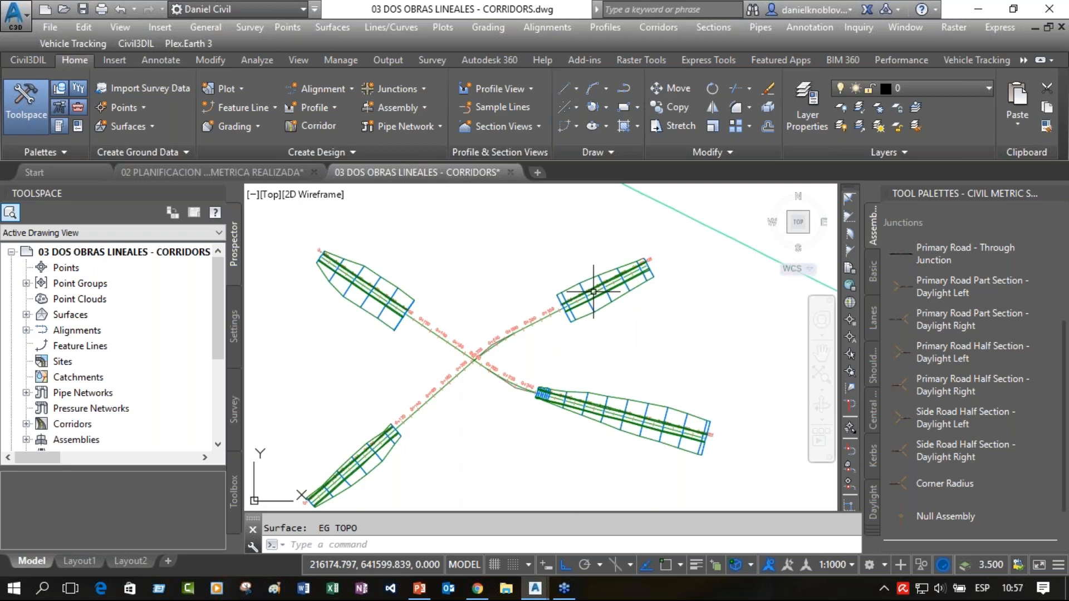
scroll(696, 273, down, 6)
scroll(738, 209, up, 15)
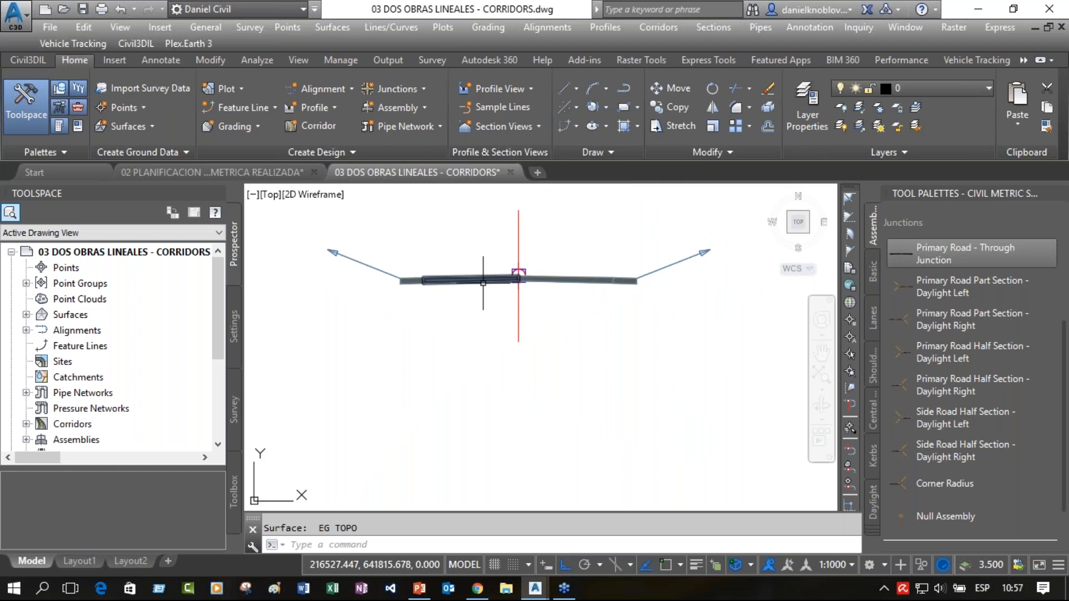
click(483, 282)
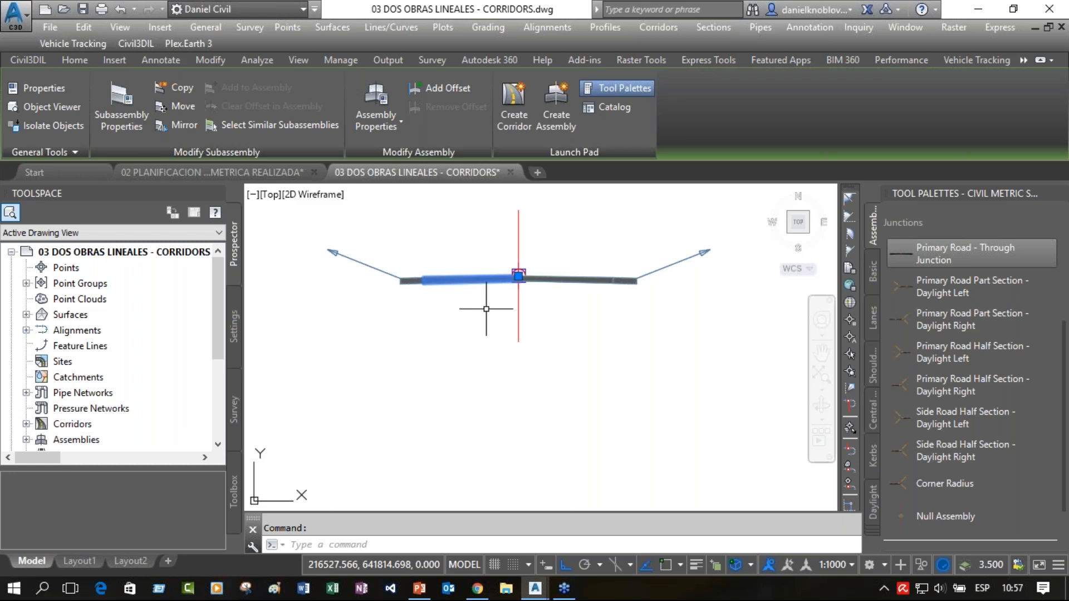
key(ctrl+1)
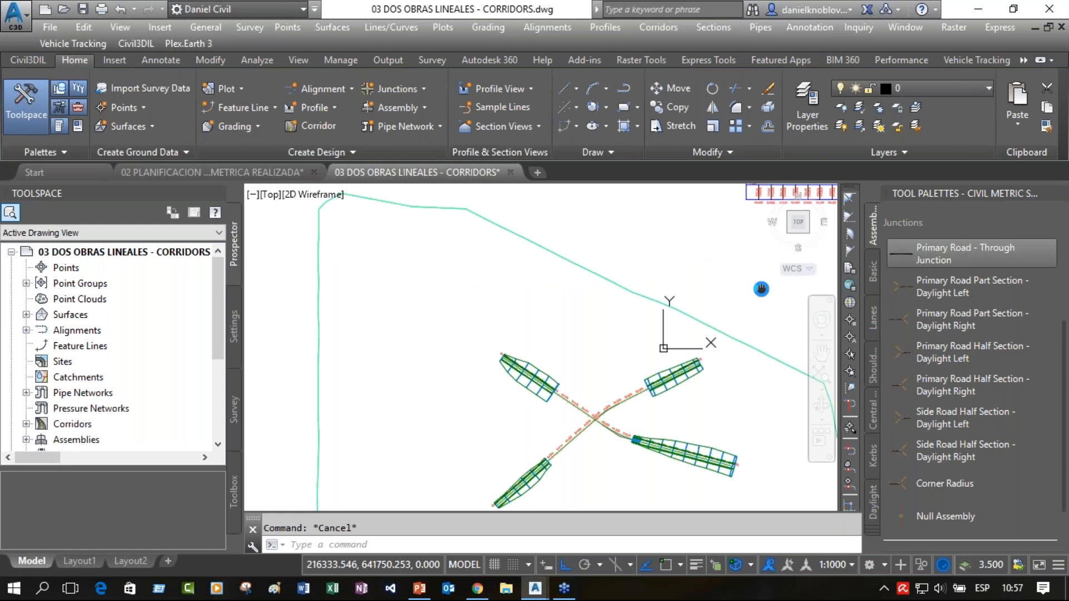
Set up offset alignments from the RUTA 1 alignment with alignment style Landscape A-A and label set _No Labels.
scroll(632, 426, up, 8)
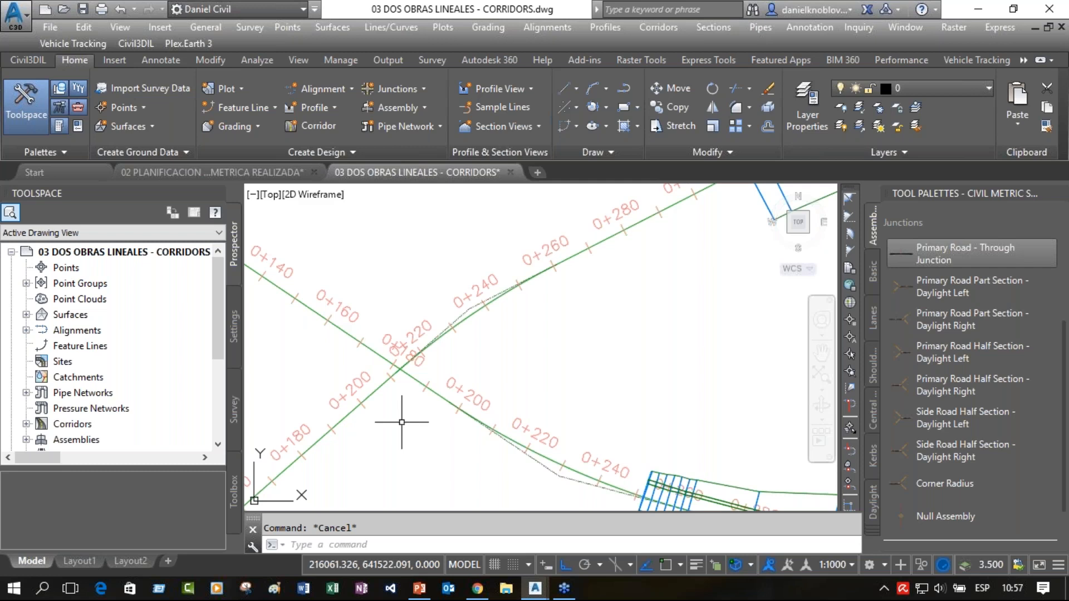
click(334, 89)
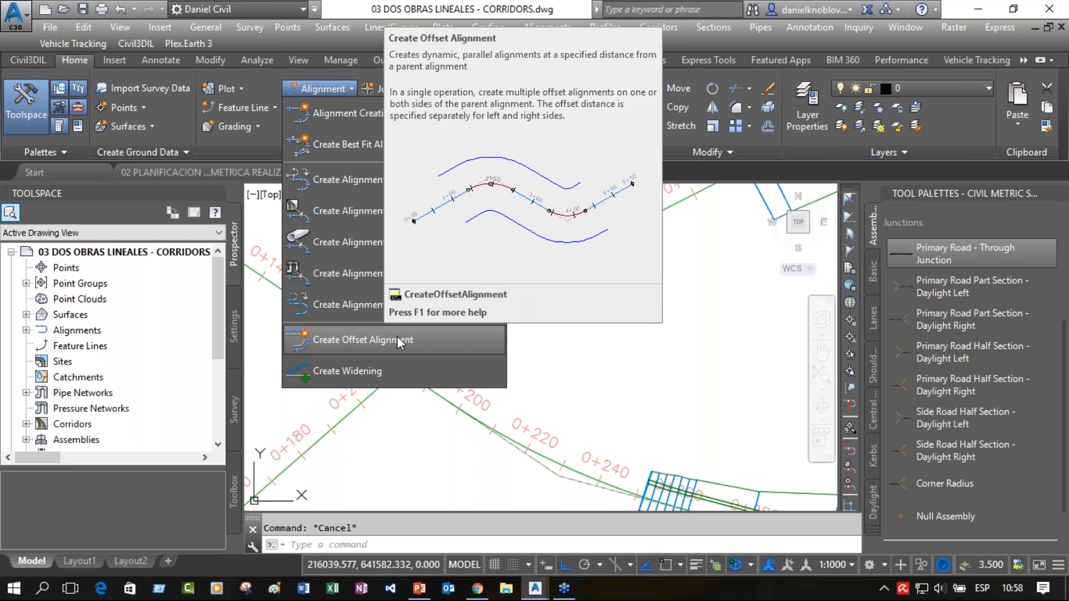
click(397, 339)
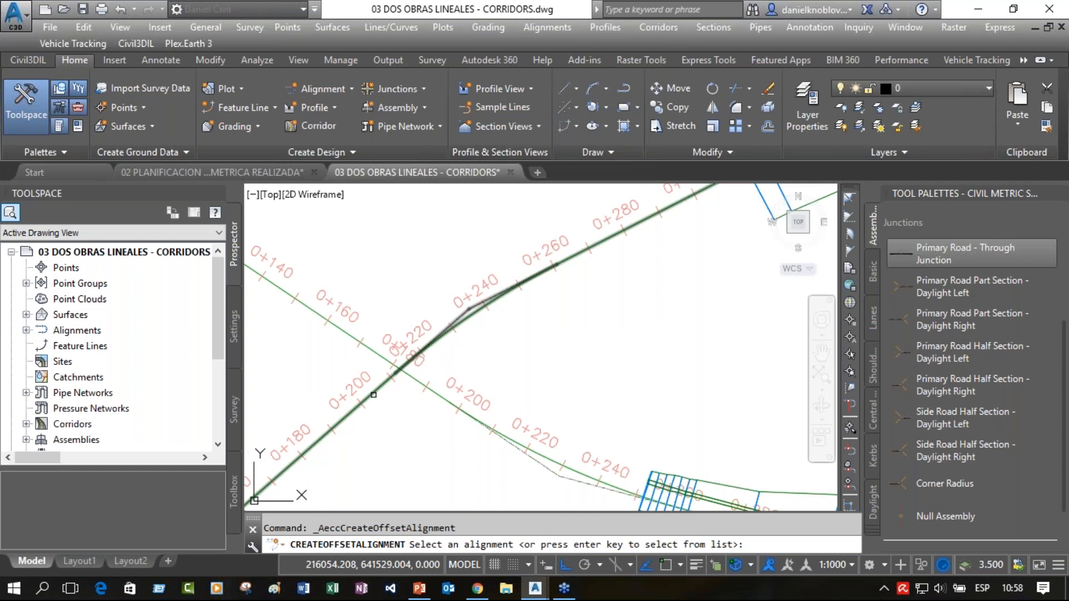
click(373, 395)
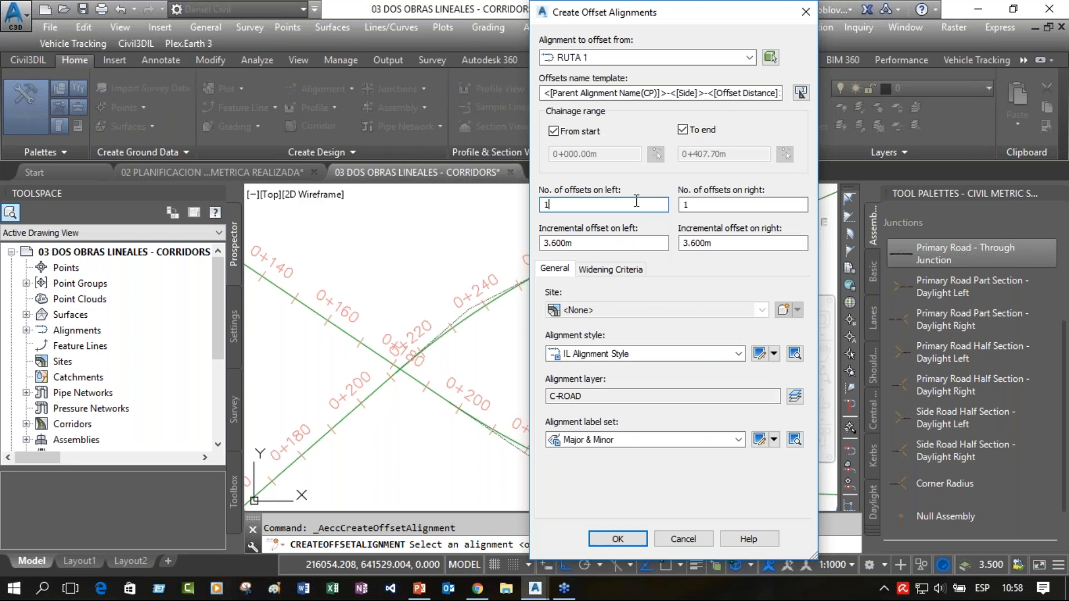
click(644, 354)
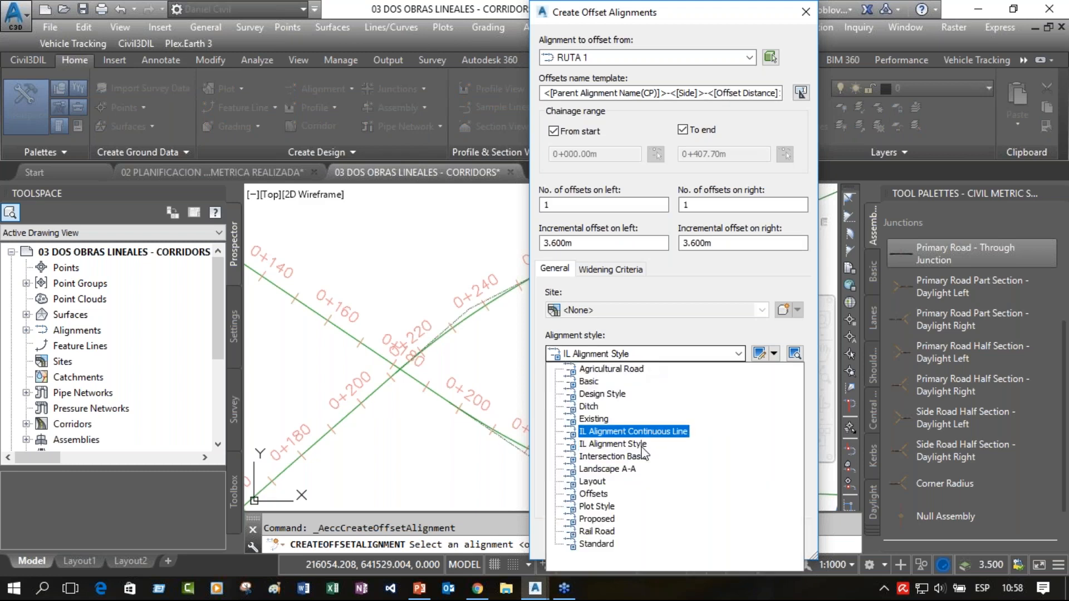
click(608, 469)
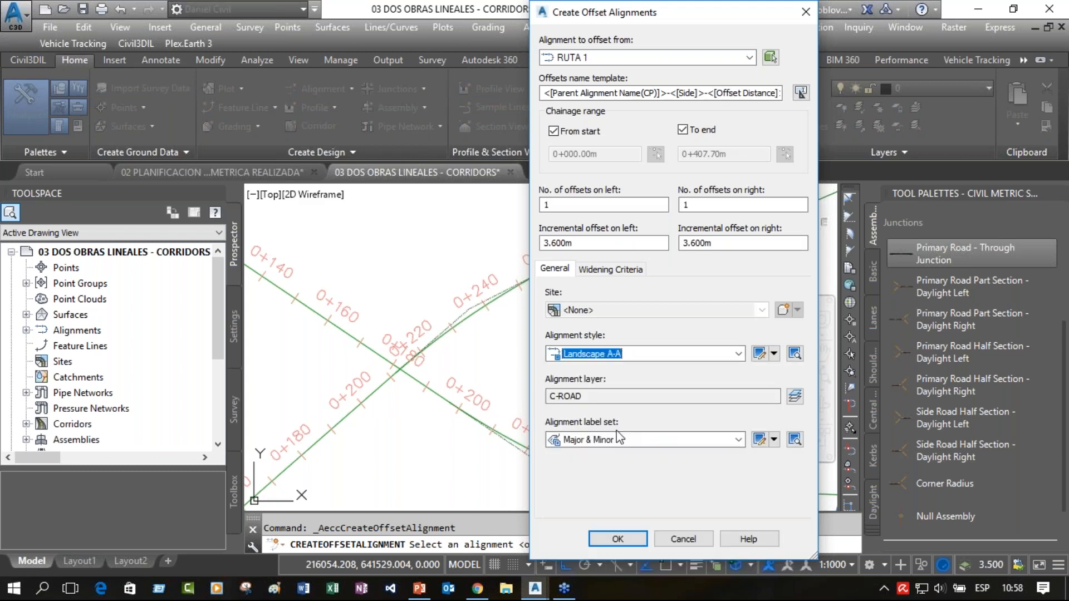
click(619, 439)
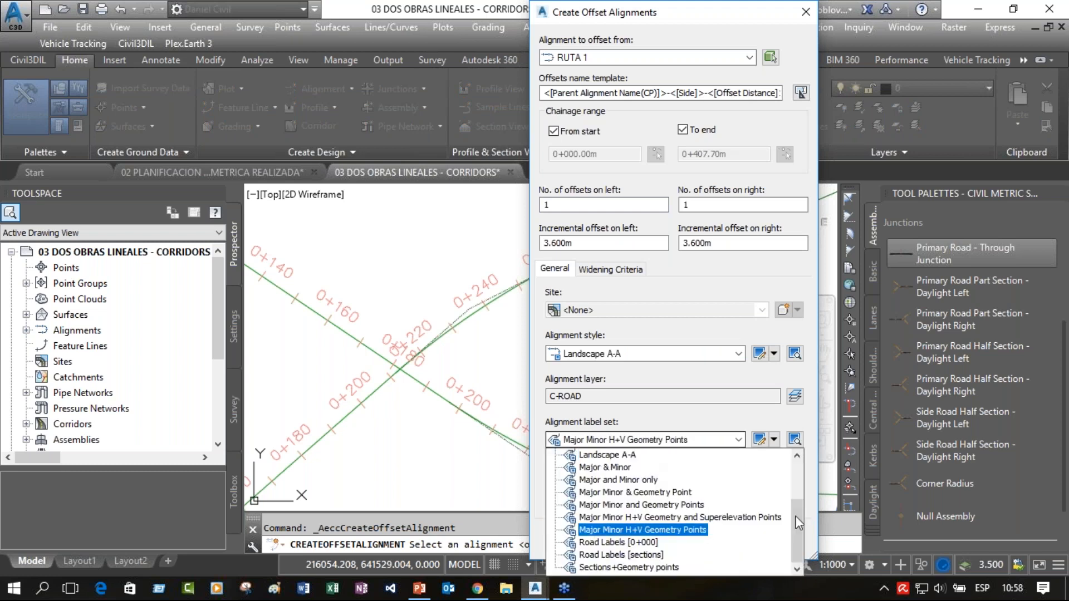
drag(800, 523, 798, 465)
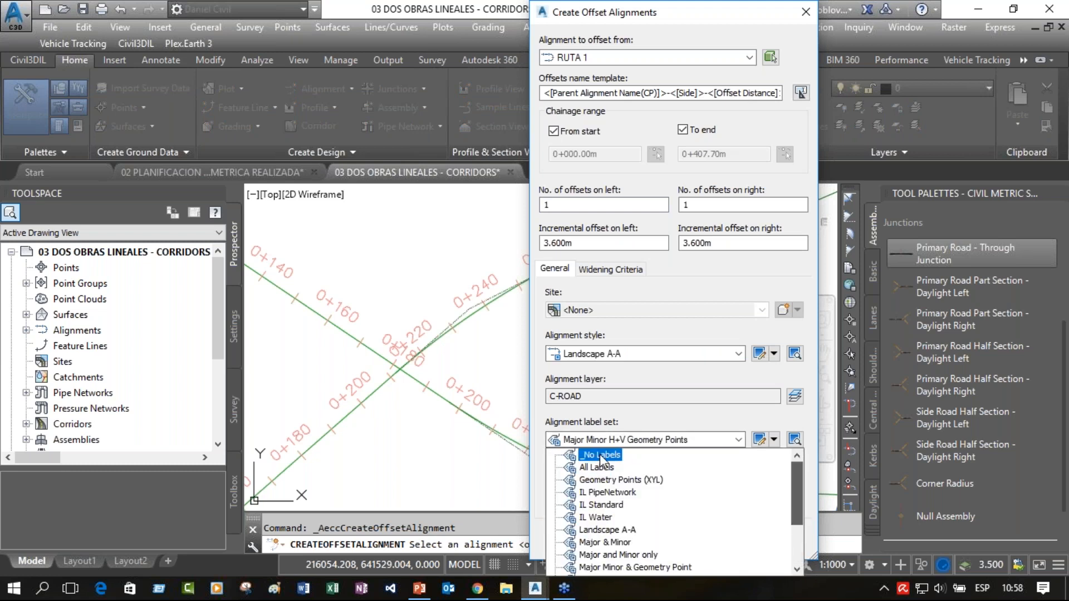
click(601, 455)
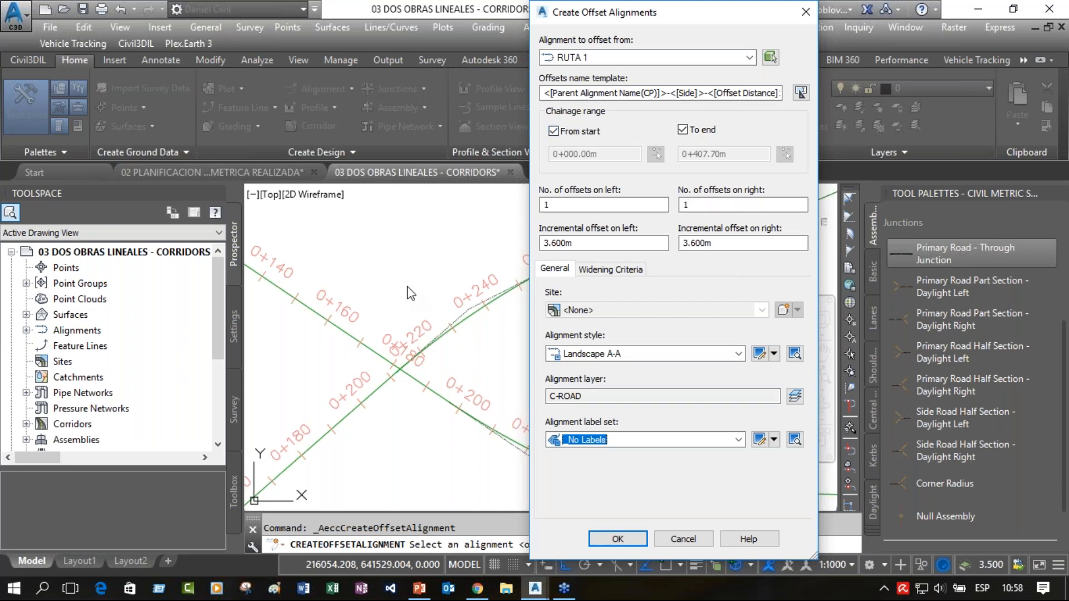
Limit the RUTA 1 offsets to the stretch from chainage 0+160 to about 0+260 and create them 3.6 m on each side.
click(553, 131)
click(683, 130)
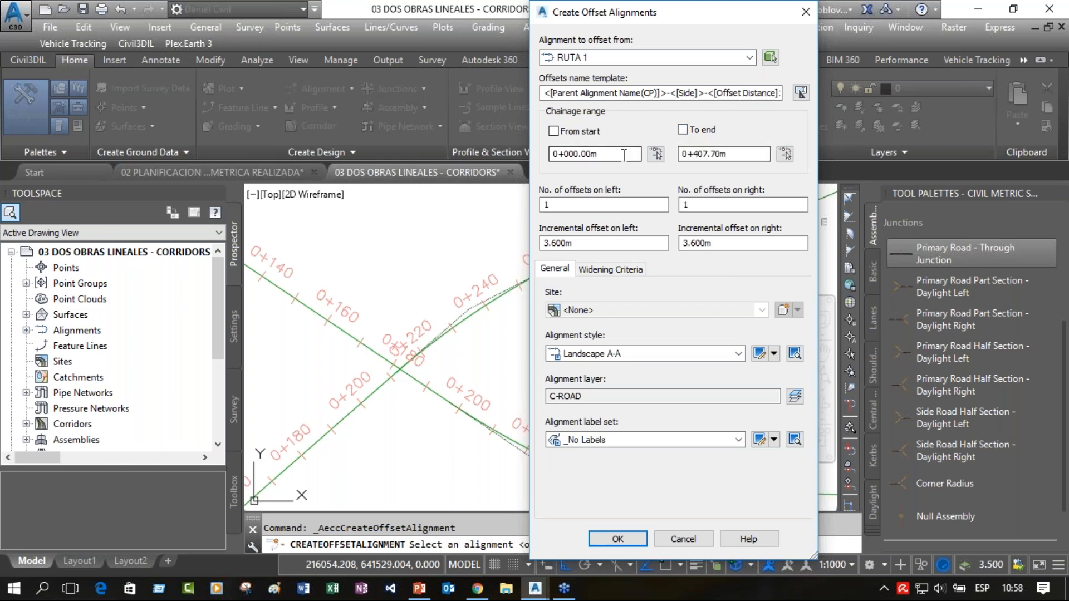
click(656, 161)
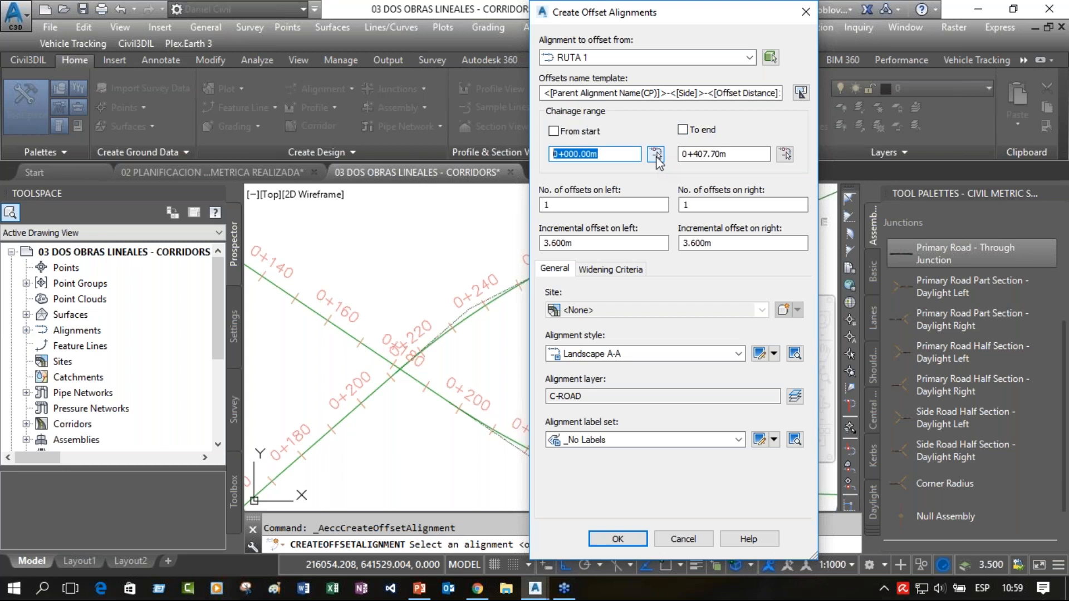
click(656, 154)
middle_drag(429, 443, 427, 436)
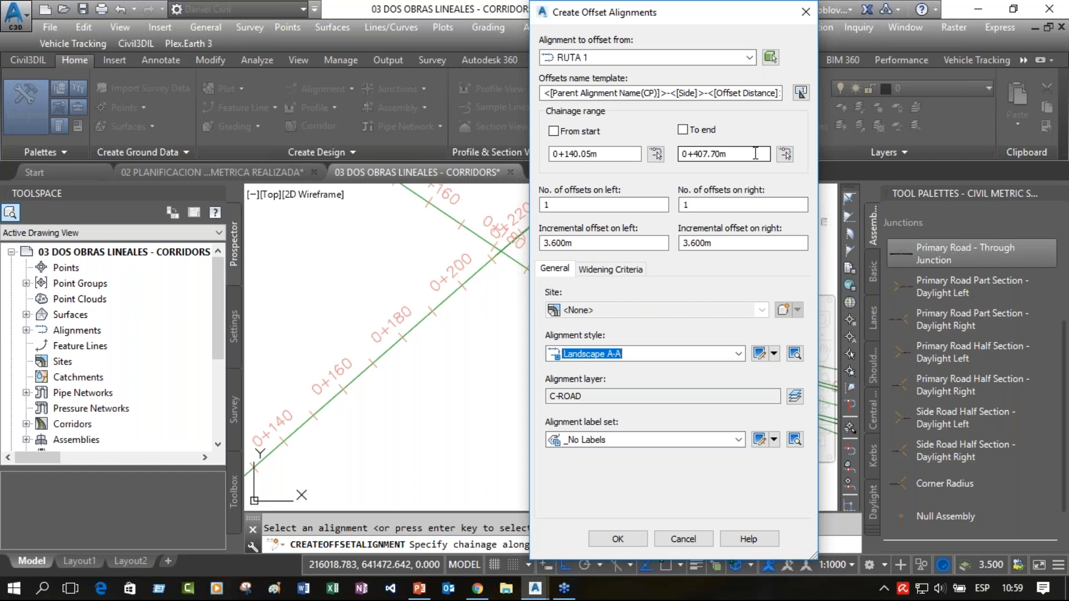
click(785, 154)
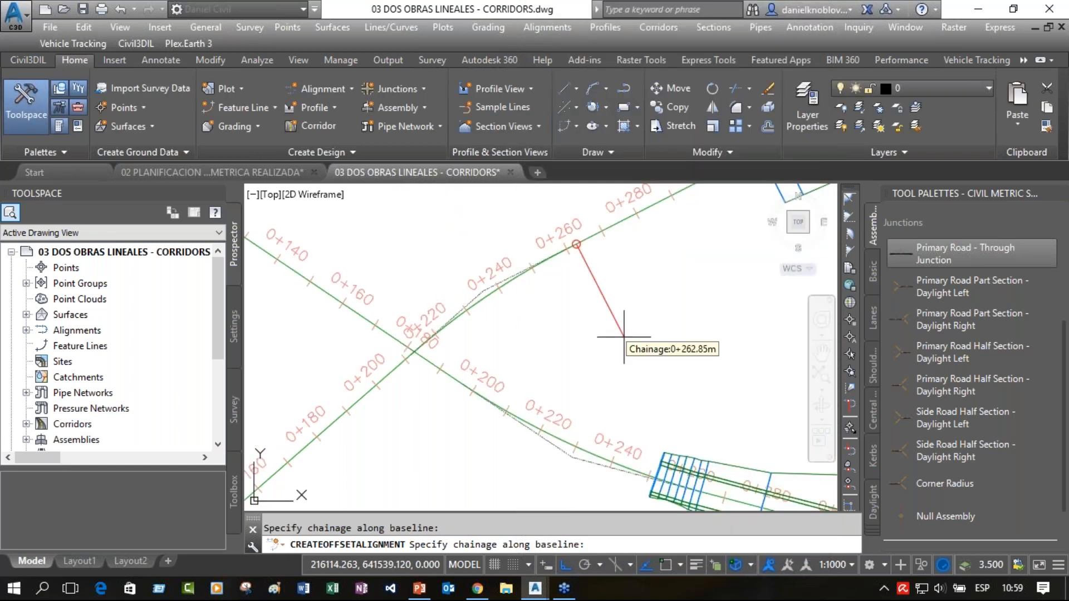
click(623, 337)
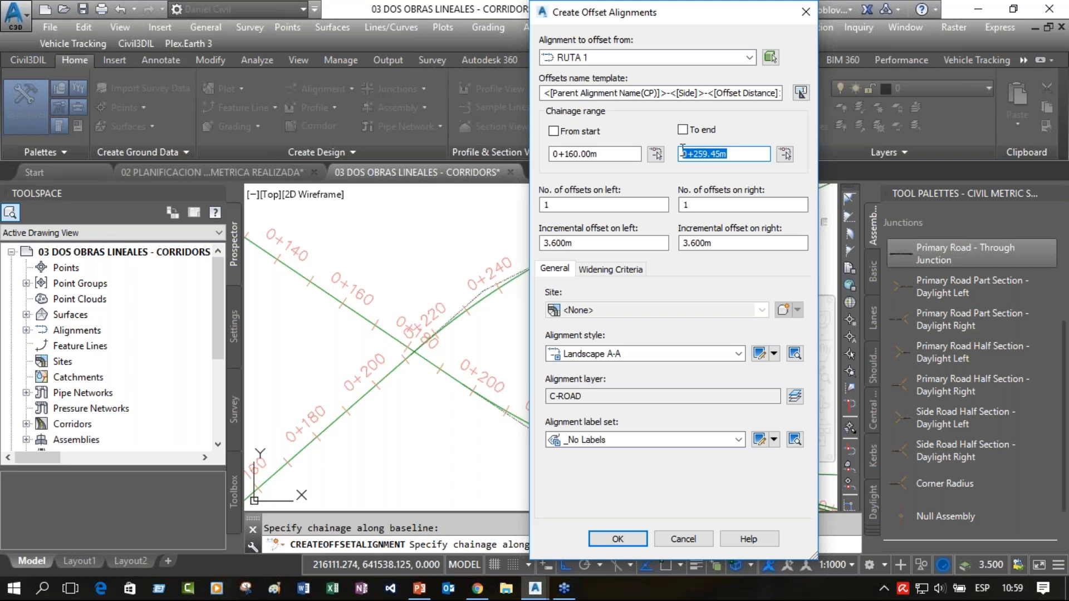
key(Return)
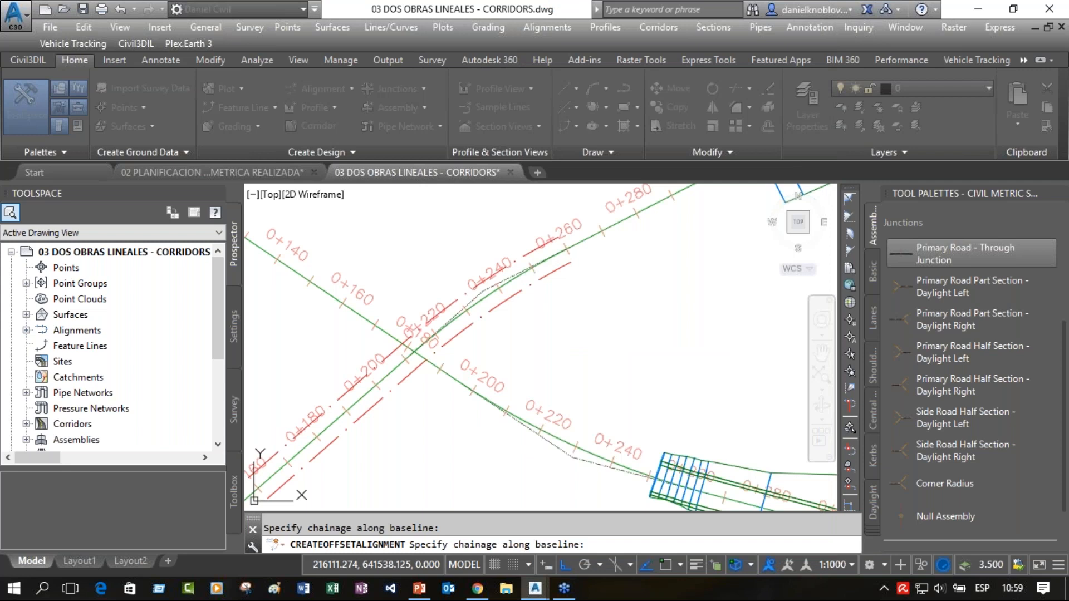
Set up offset alignments from RUTA 2 with alignment style Landscape A-A and label set All Labels.
middle_drag(390, 353, 480, 310)
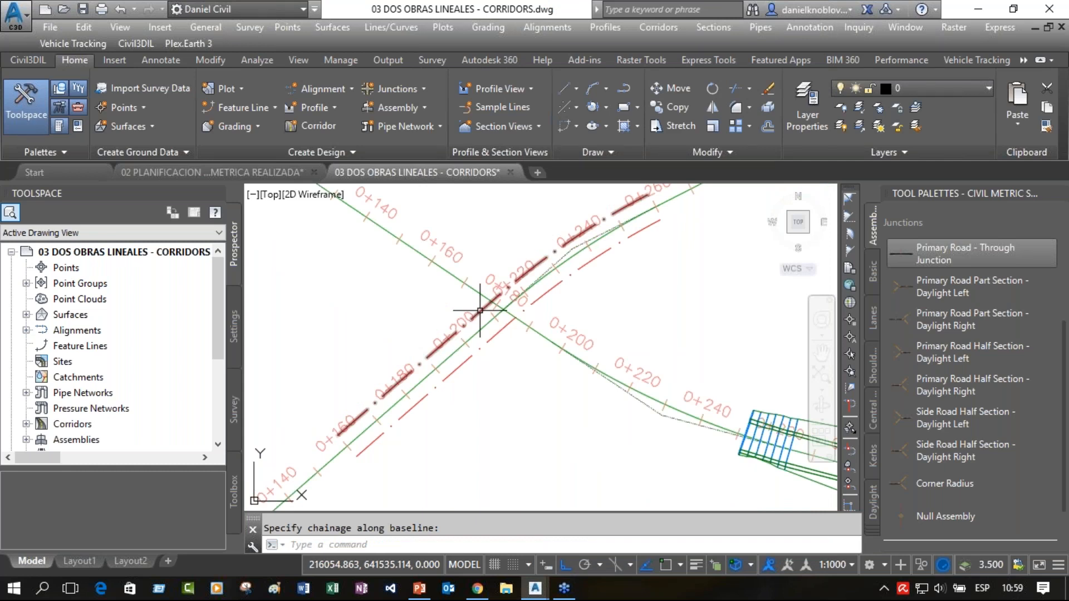
click(480, 311)
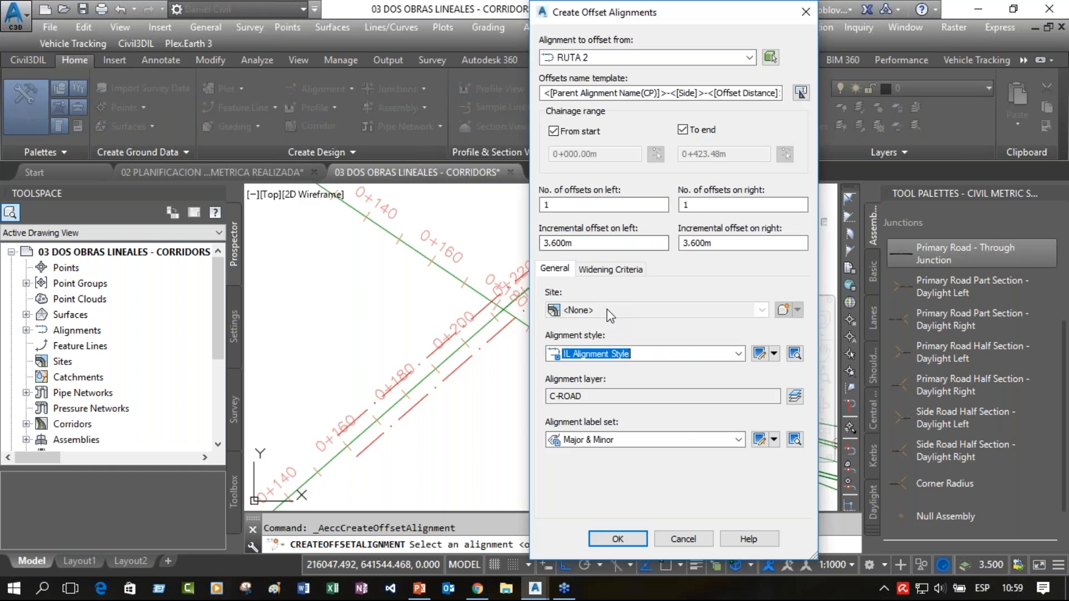
click(703, 440)
click(597, 467)
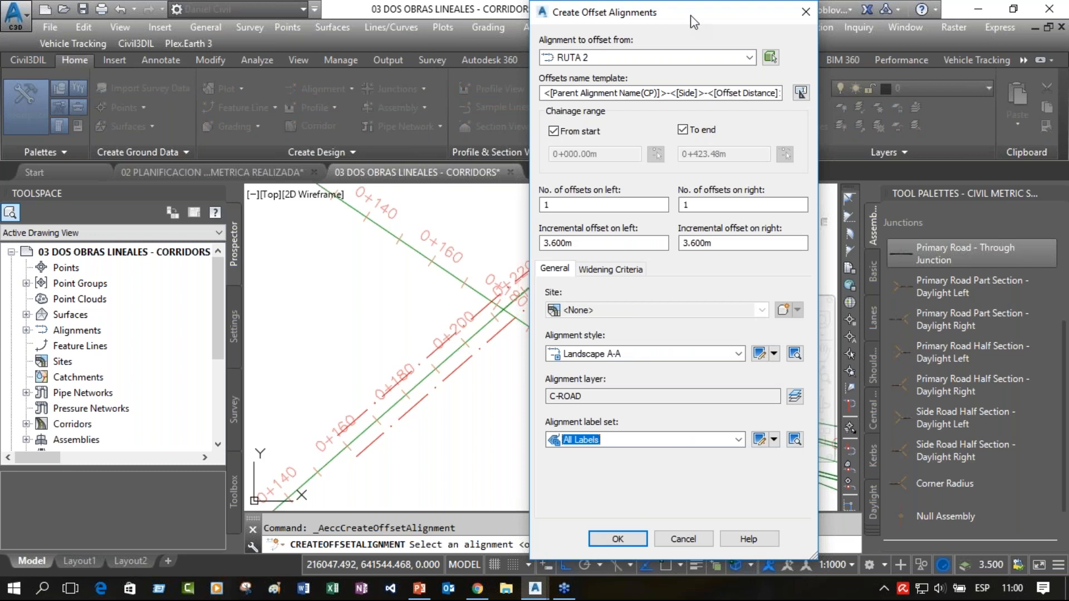
drag(694, 21, 755, 37)
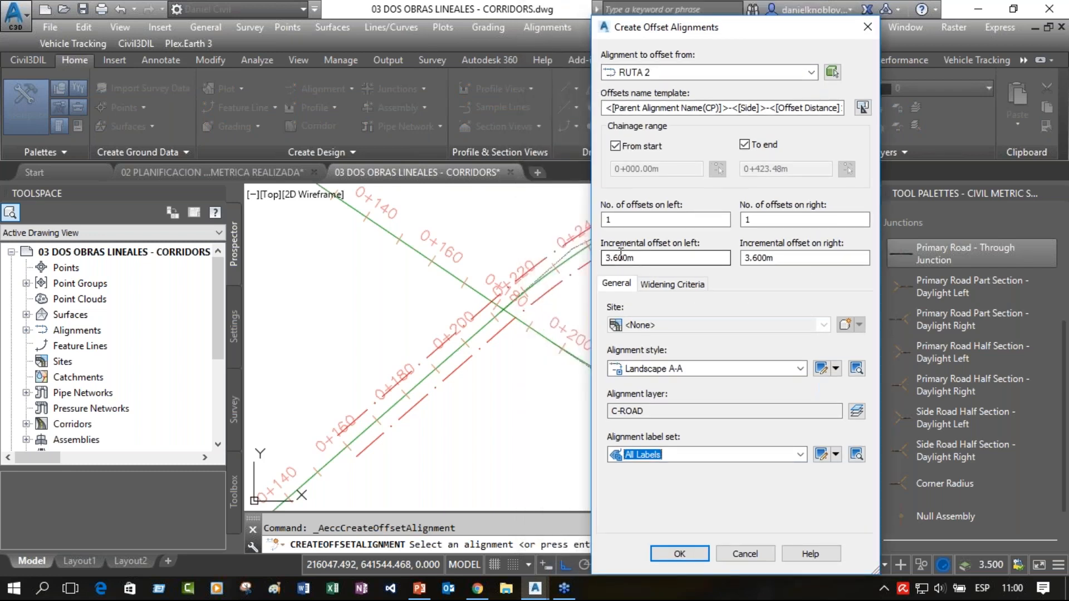
Limit the RUTA 2 offsets to chainages 0+120 to 0+220 and create them 3.6 m on each side.
click(615, 145)
click(745, 145)
click(718, 173)
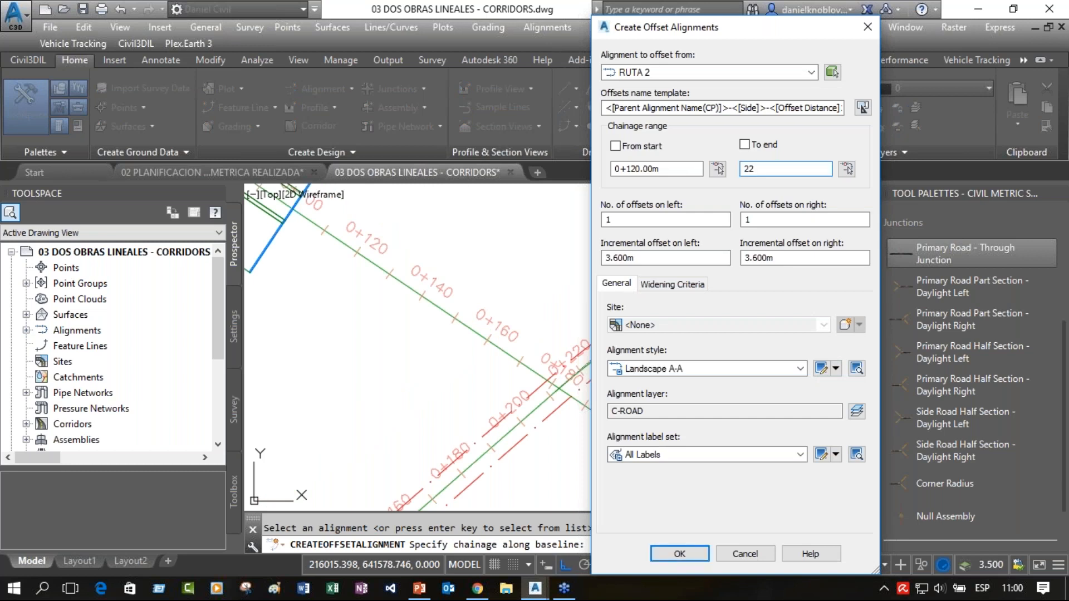
text(0)
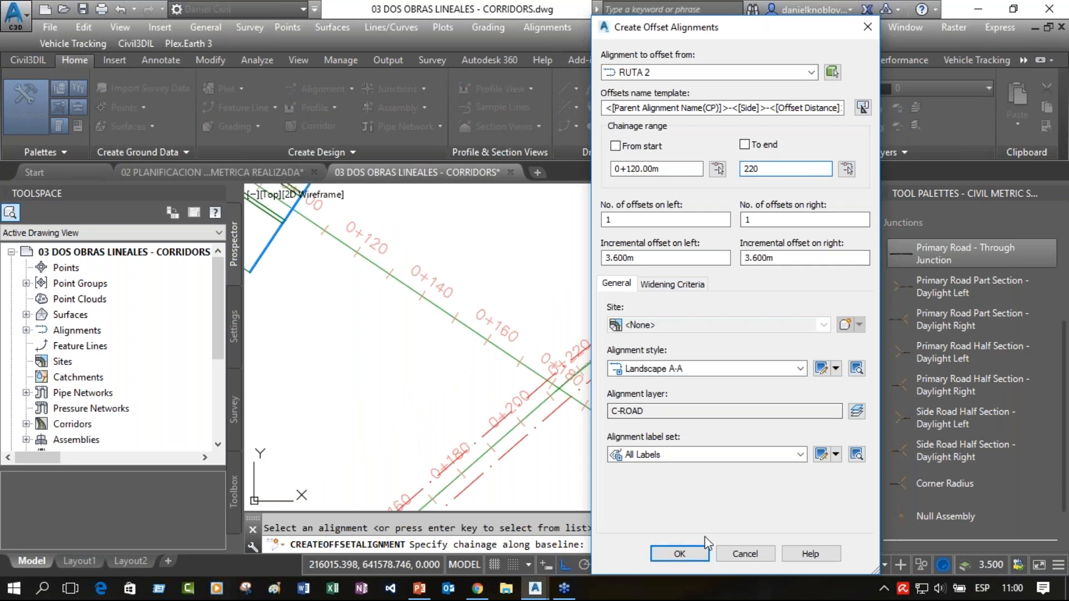
click(680, 554)
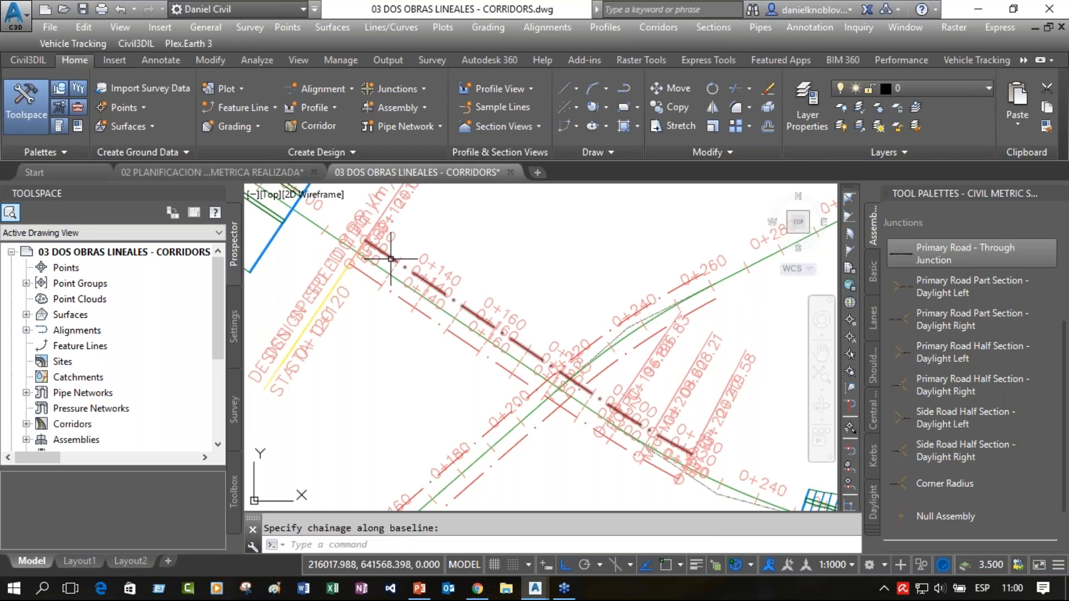
Remove all label types from the left and right RUTA 2 offset alignments.
click(391, 259)
right_click(391, 259)
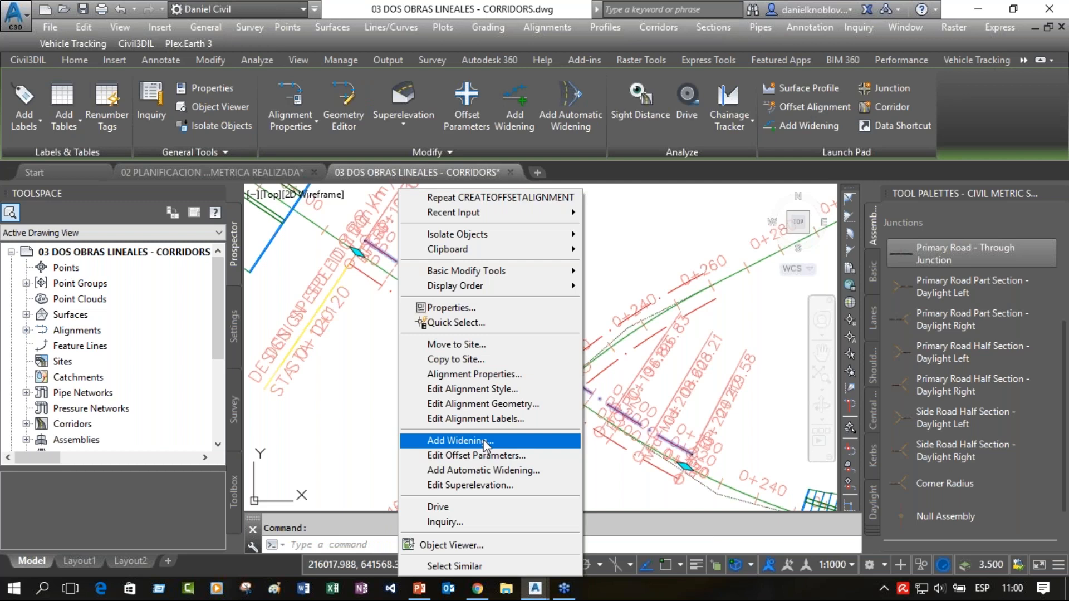
click(475, 419)
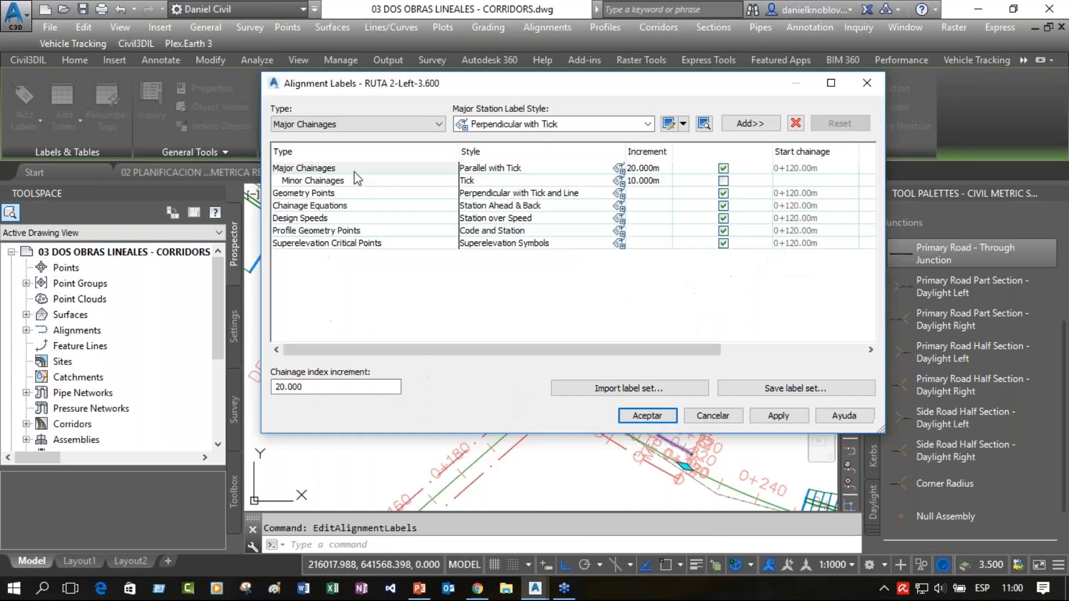
click(796, 123)
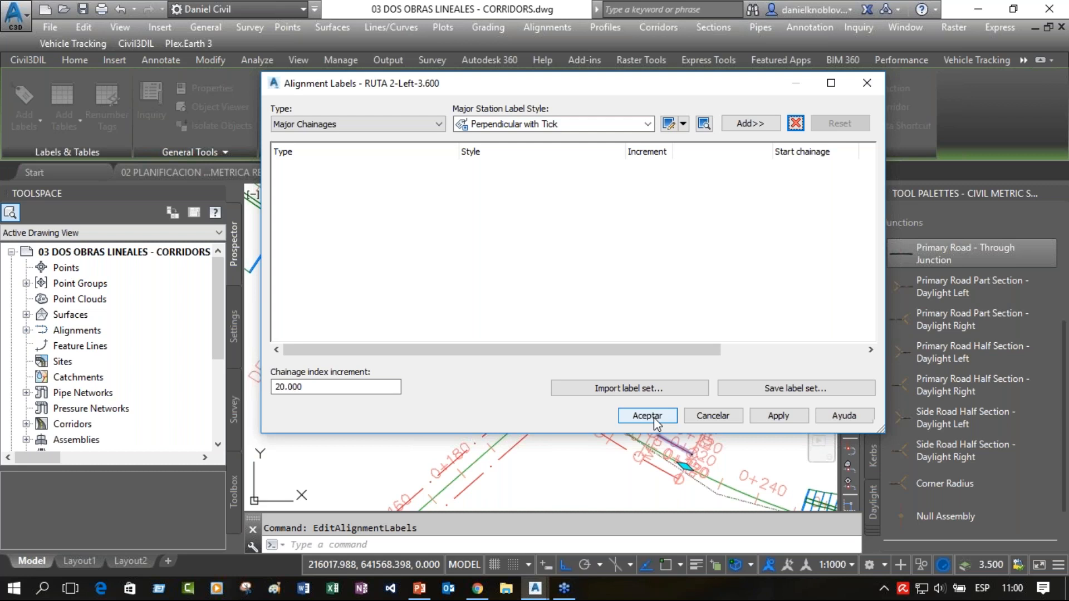
click(655, 417)
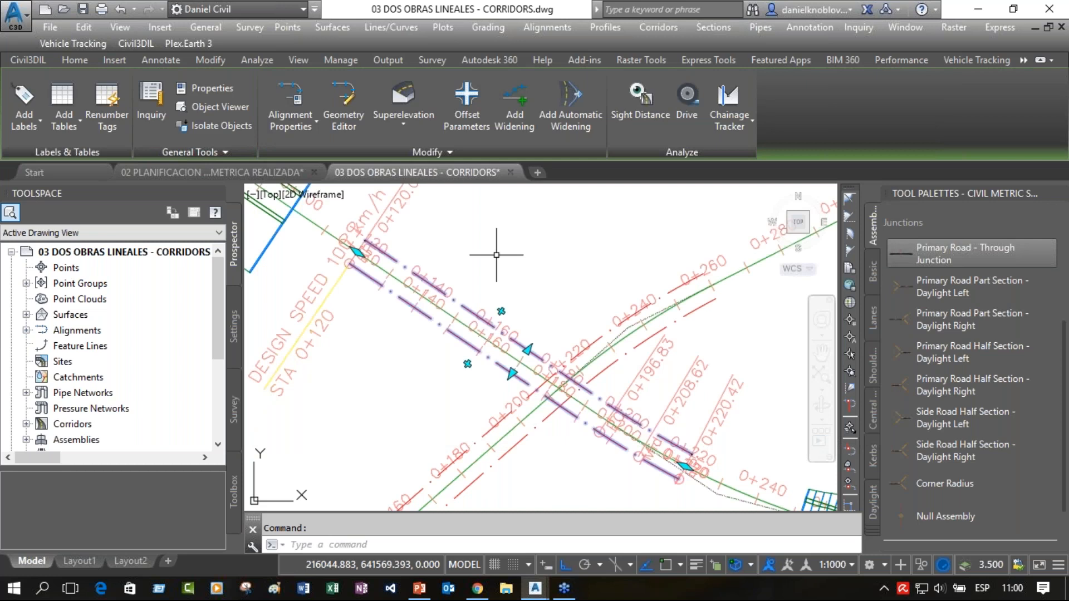
right_click(482, 338)
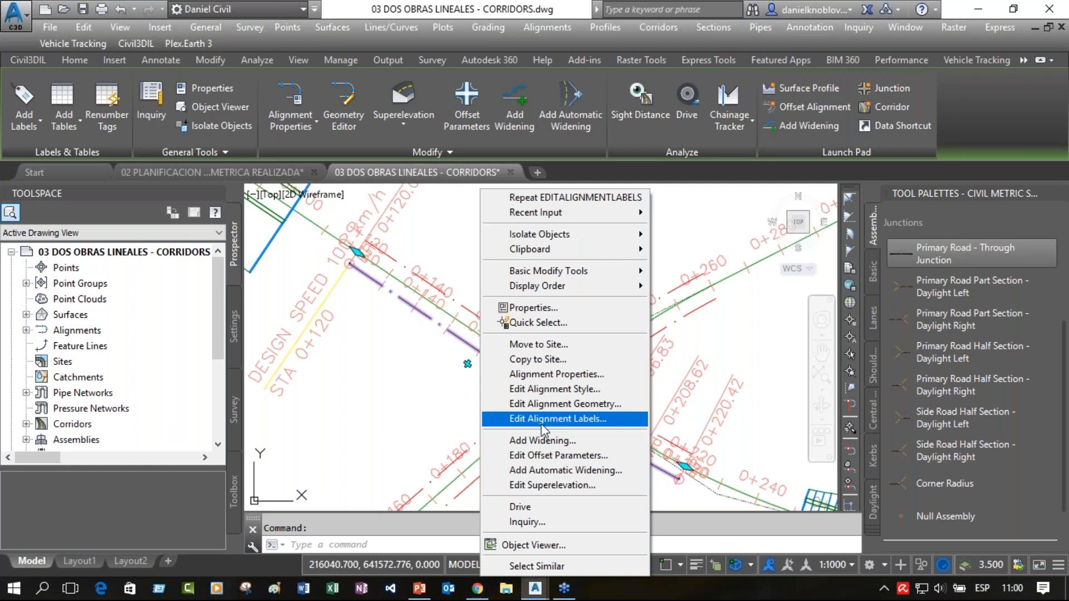
click(543, 419)
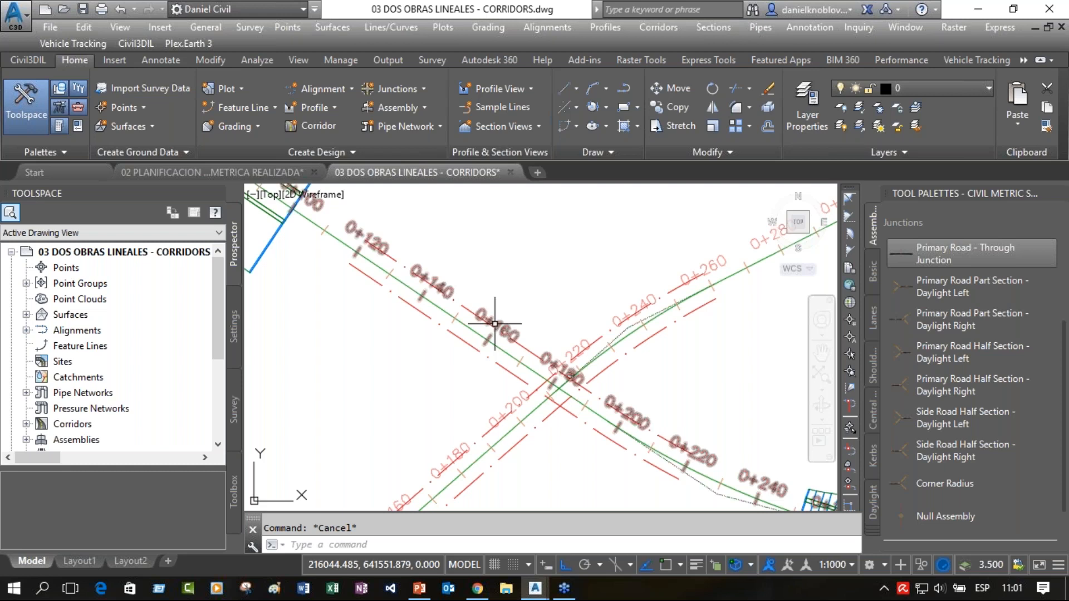
Draw a polyline arc east of the crossing from RUTA 1's right offset to RUTA 2's left offset.
middle_drag(495, 323, 531, 326)
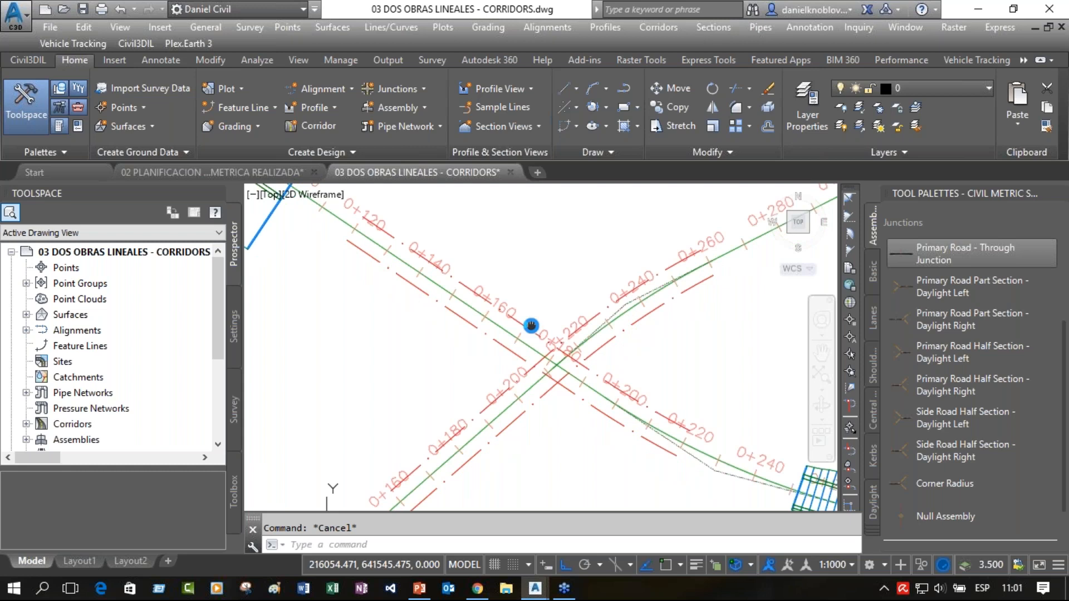
middle_drag(531, 325, 488, 312)
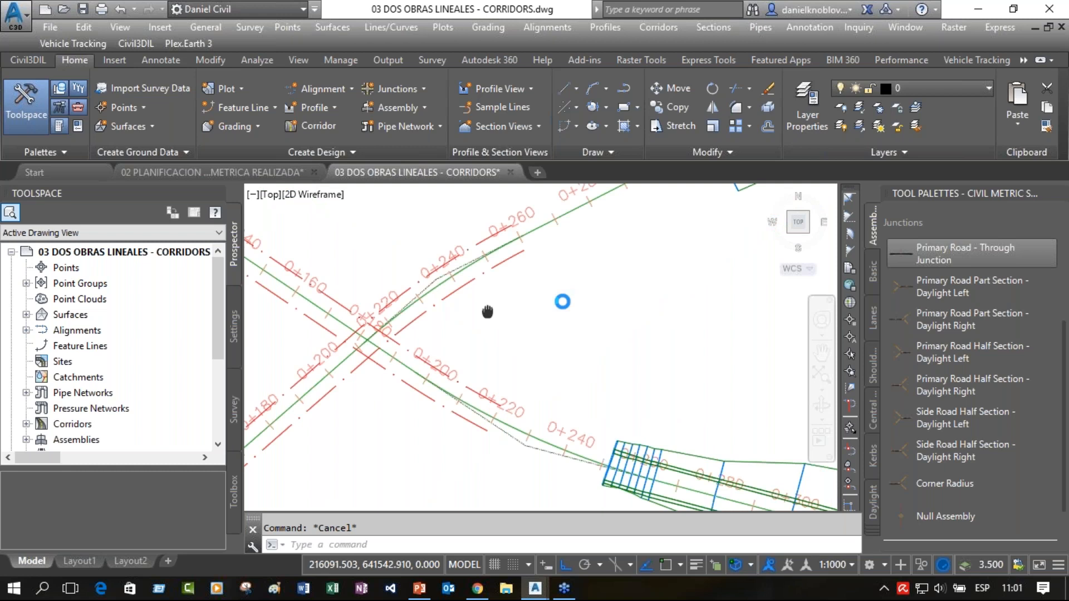
middle_drag(487, 312, 562, 301)
key(F3)
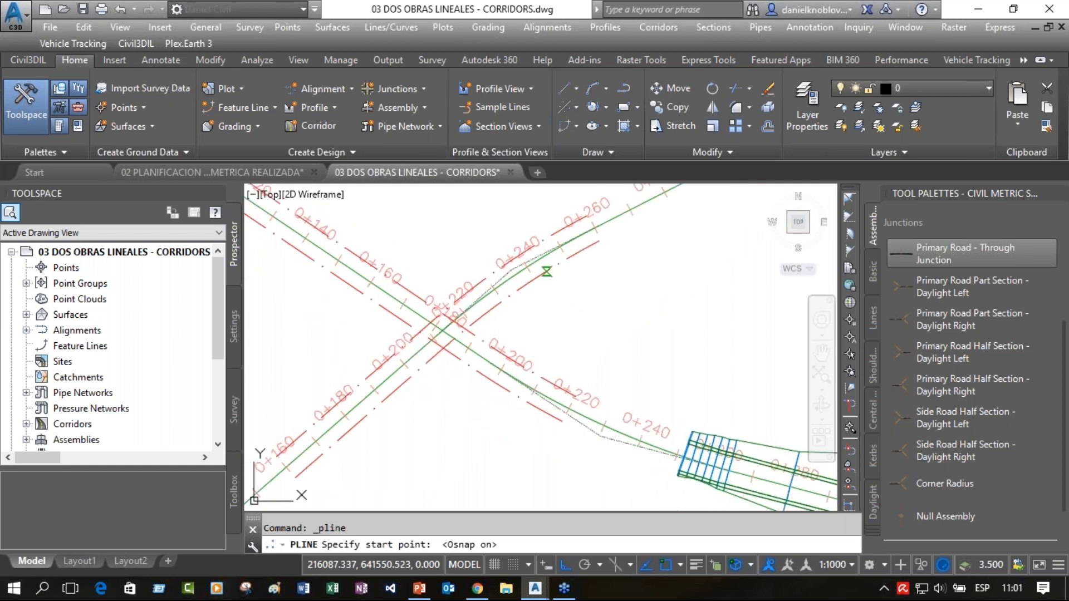
click(546, 272)
text(a)
key(Return)
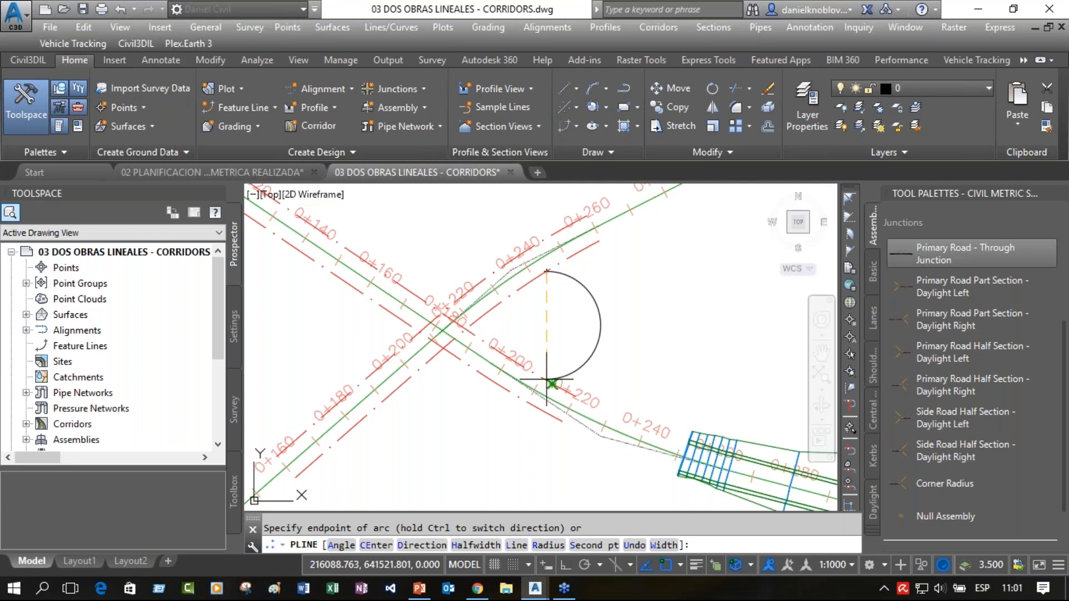
click(551, 381)
key(Escape)
Stretch the polyline arc at its midpoint so that it bows towards the crossing as a corner curve.
scroll(576, 361, up, 2)
middle_drag(576, 361, 652, 314)
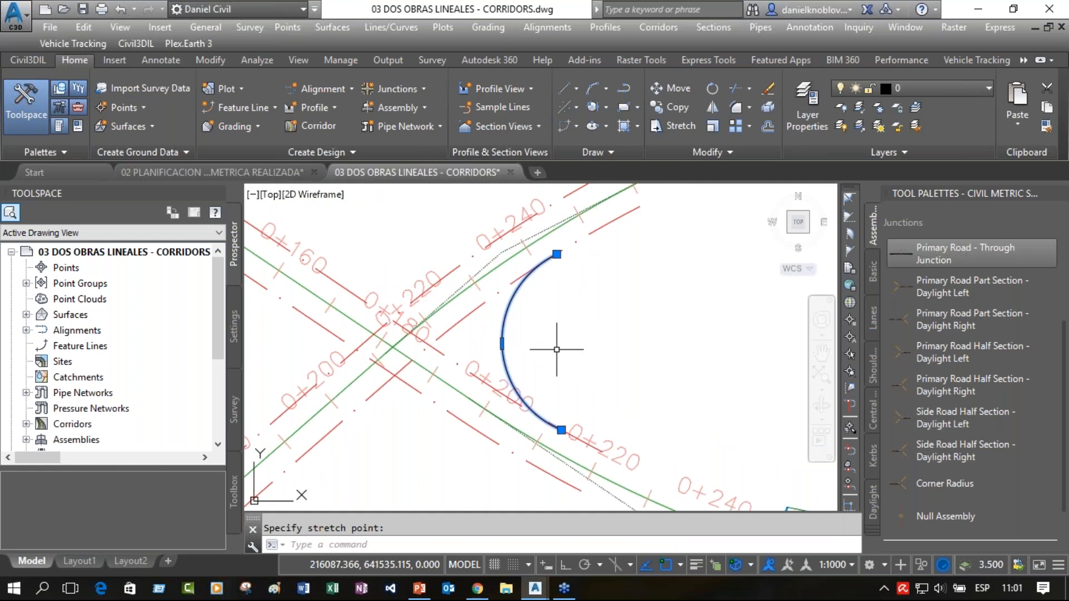
key(Escape)
scroll(552, 345, down, 4)
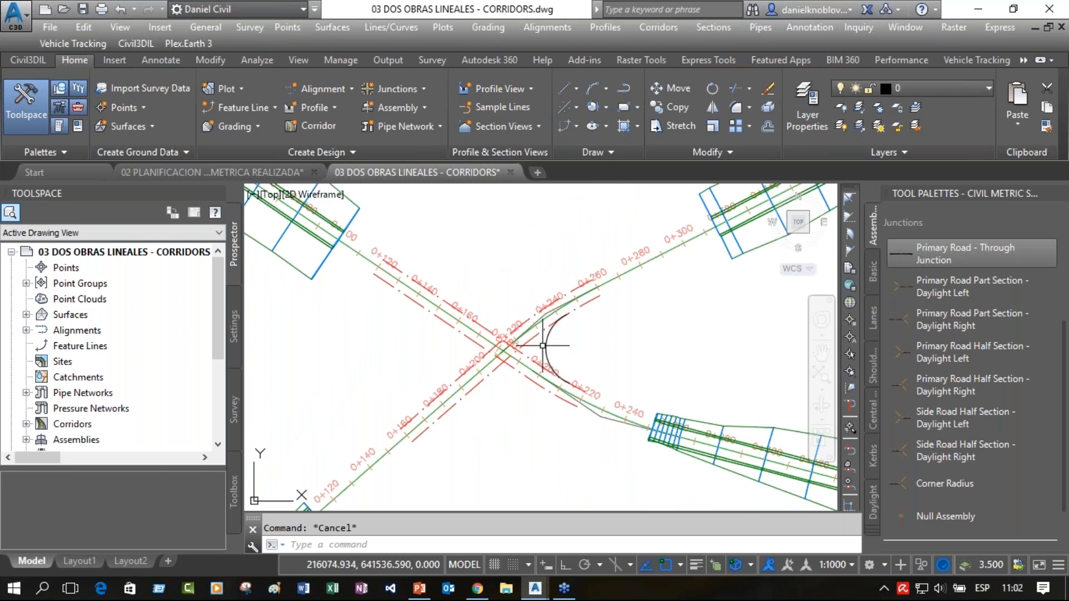
Replace the arc east of the road crossing with a radius 10 circle tangent to the two adjoining offset alignments.
click(545, 343)
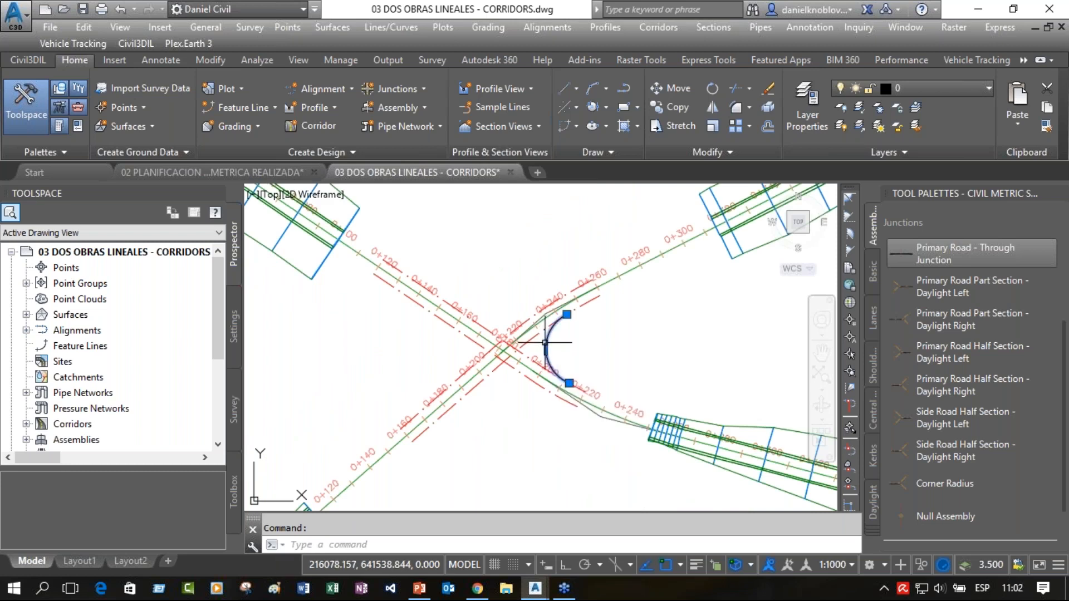
key(Delete)
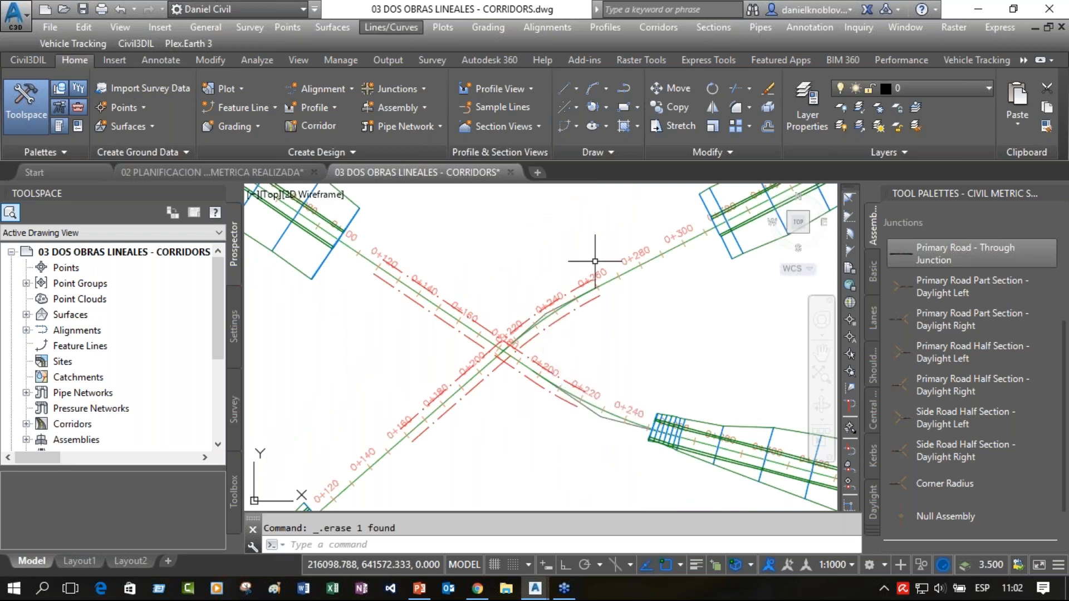
click(607, 105)
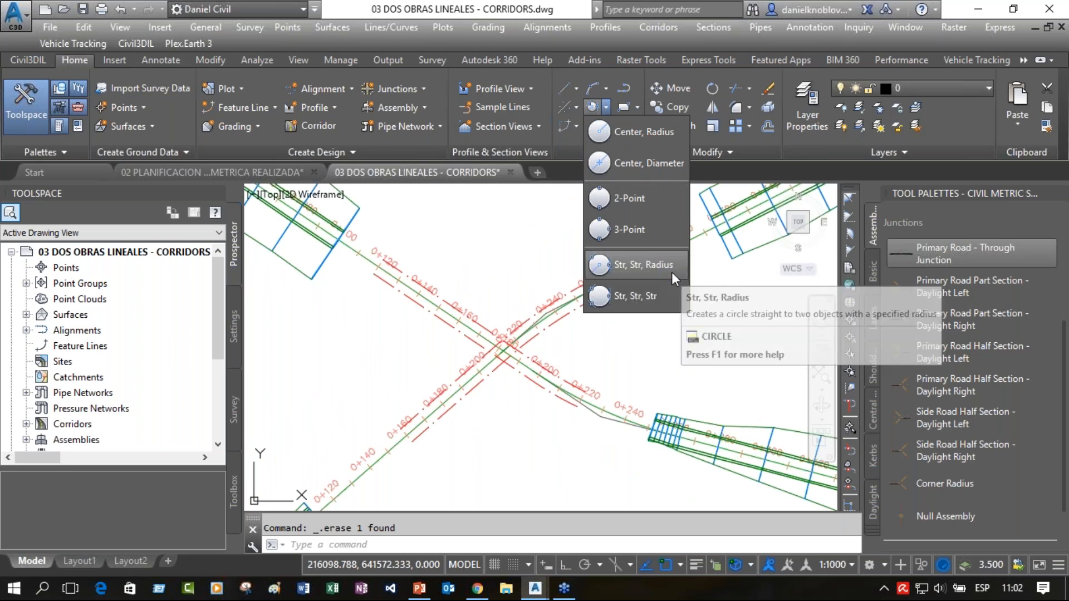
click(653, 265)
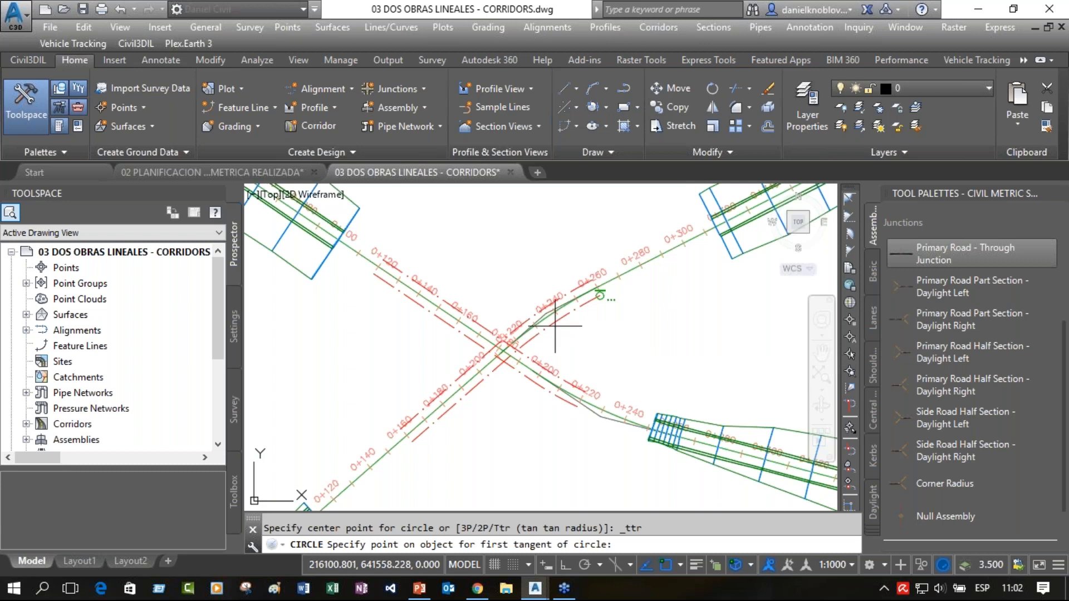
click(589, 306)
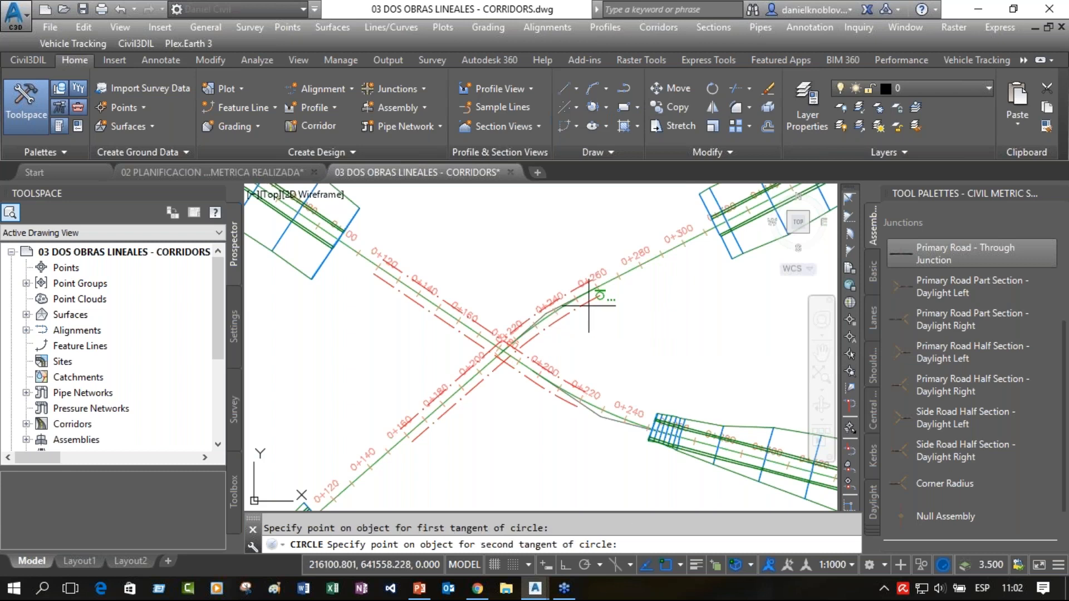
click(575, 385)
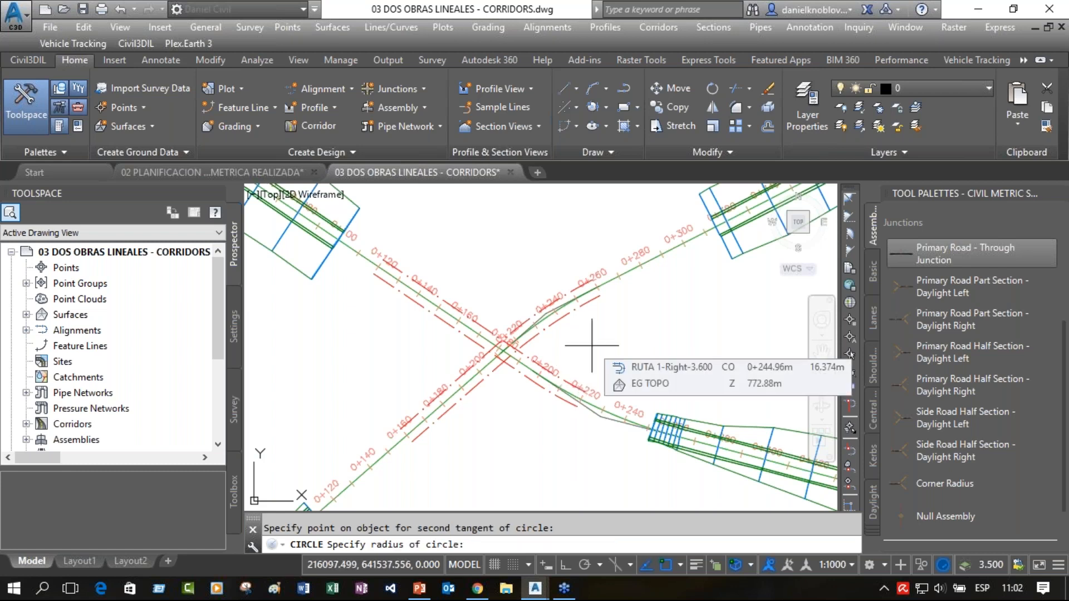
text(10)
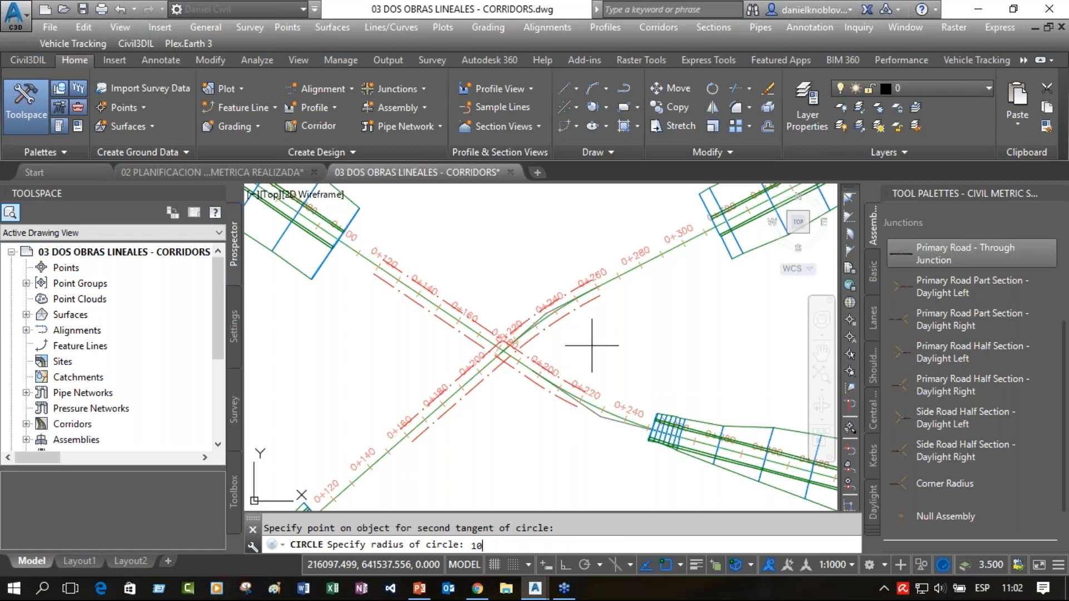
key(Return)
Draw a second tangent circle of radius 10 between the two offset alignments north of the crossing.
key(Escape)
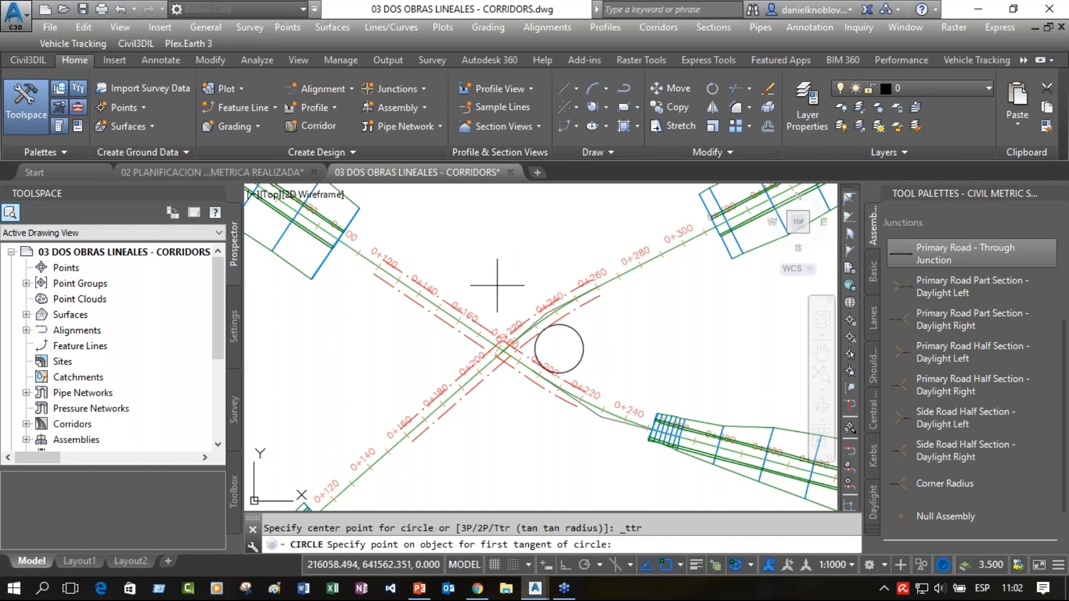
click(467, 312)
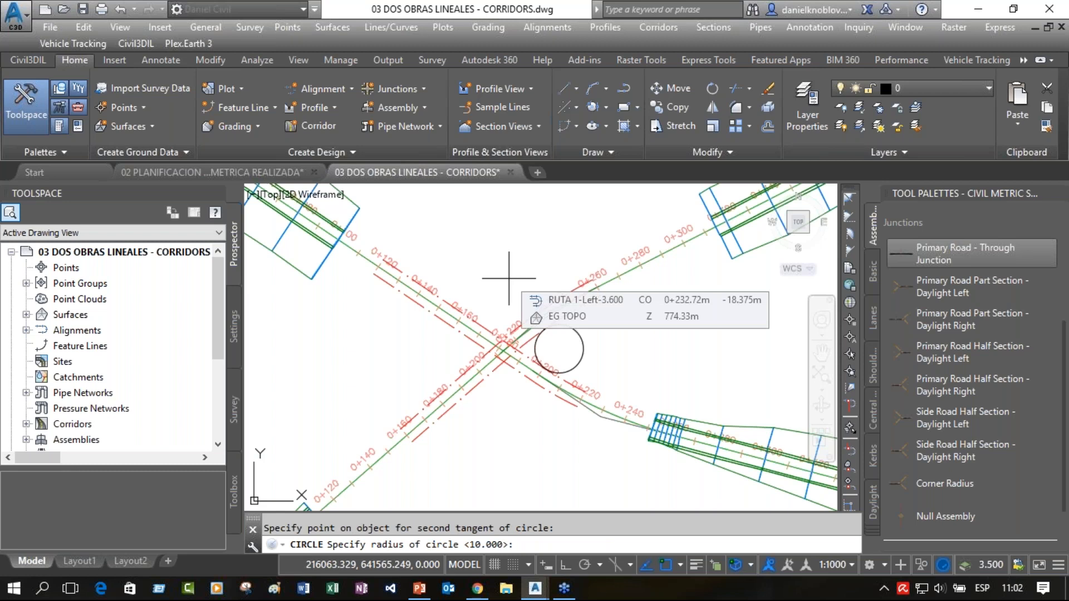
key(Return)
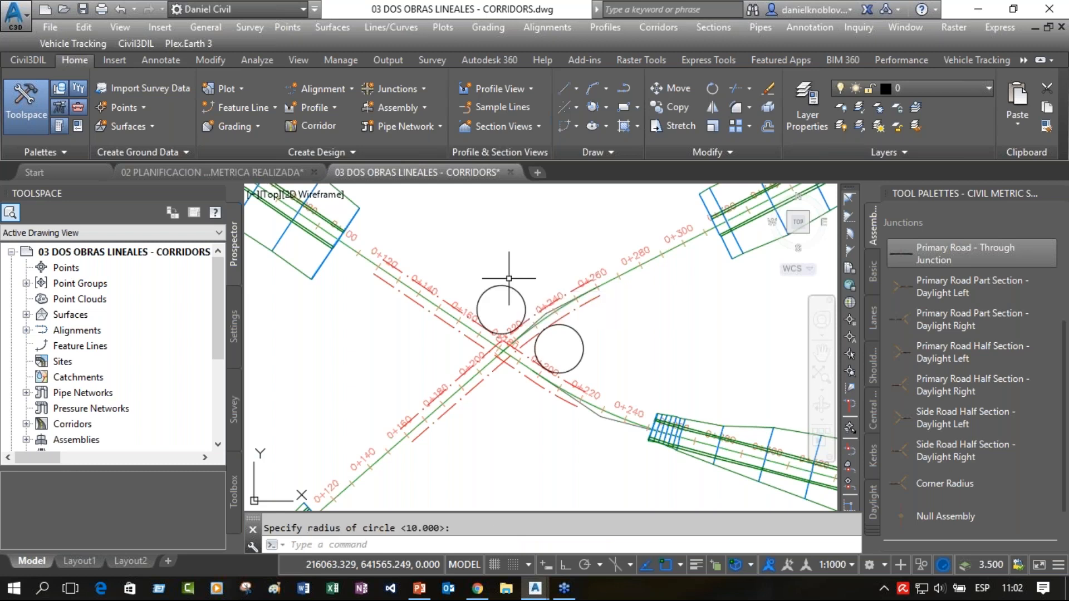
key(Escape)
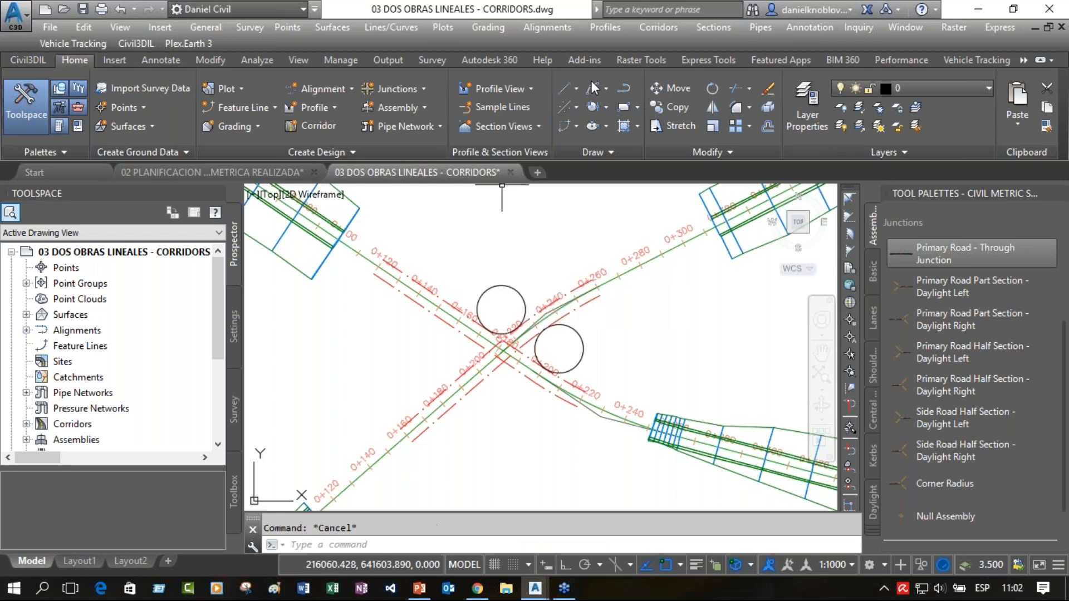
click(749, 88)
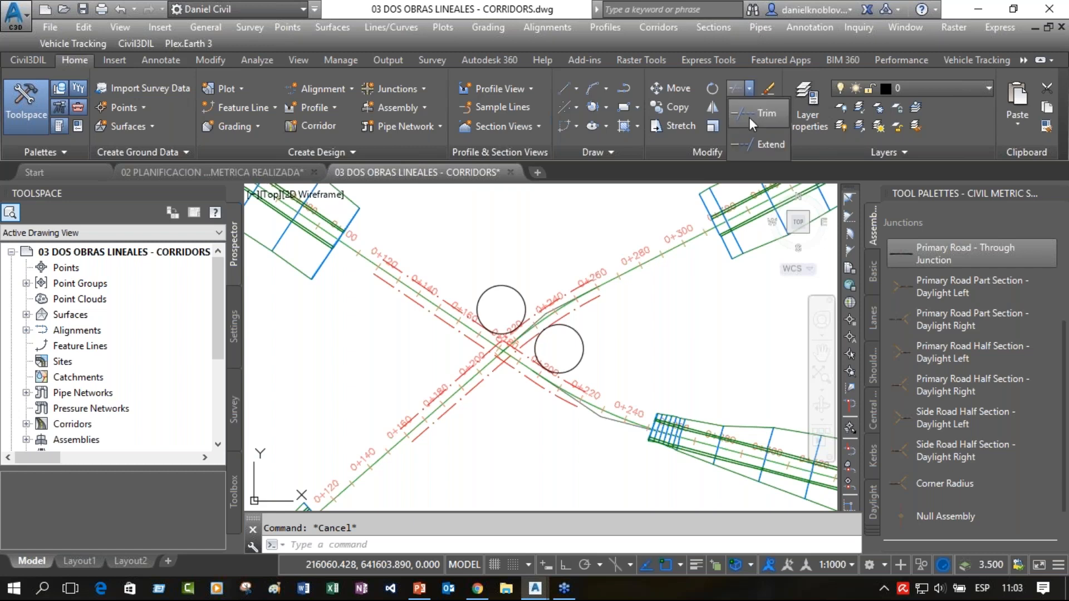
click(749, 114)
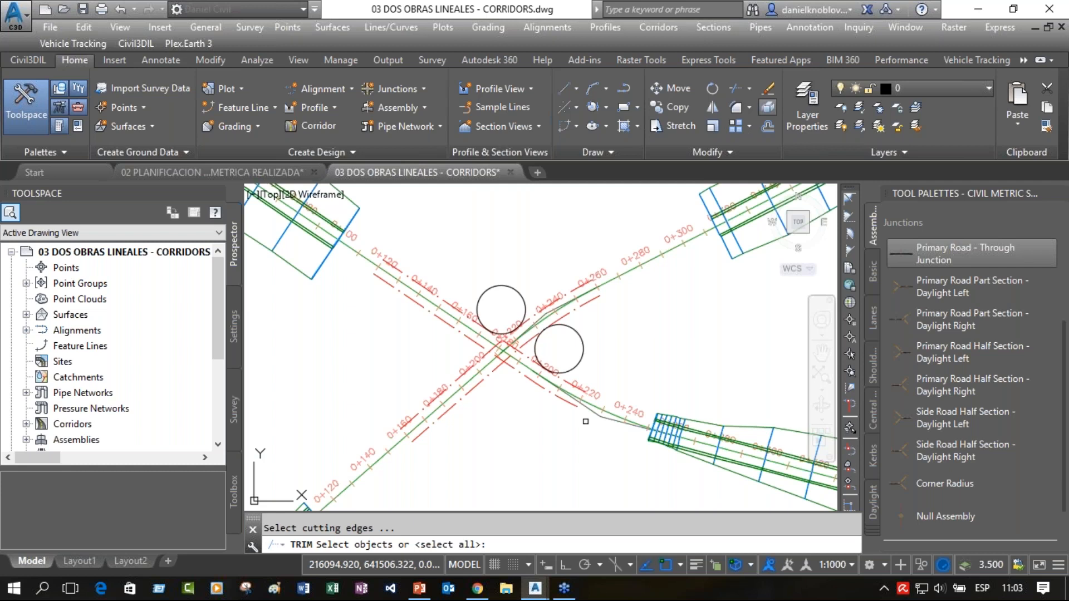
key(Return)
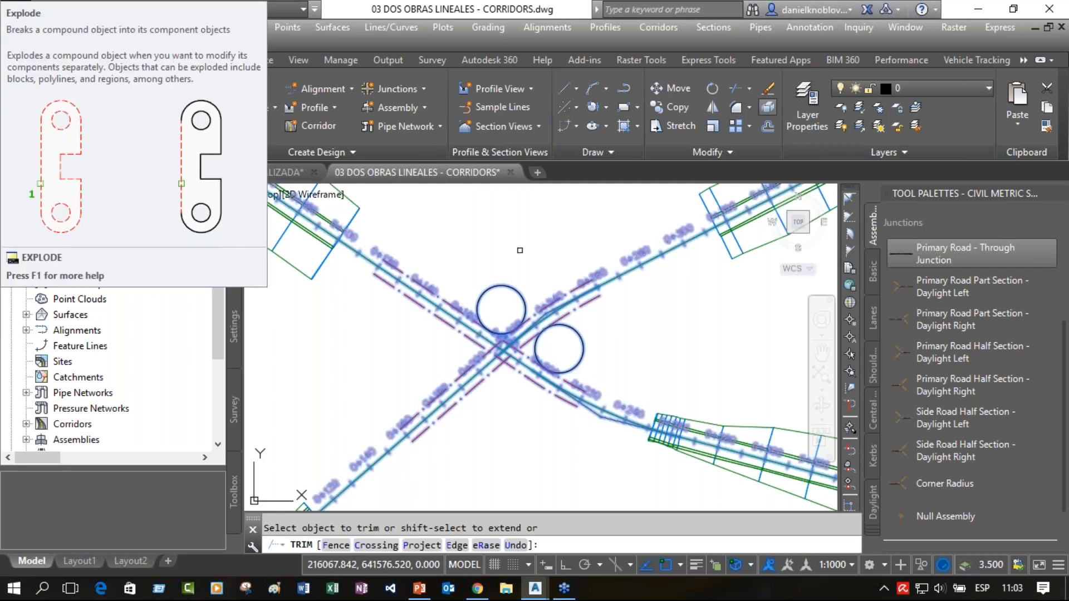
key(Return)
Trim both circles against the offset alignments, keeping only the corner arcs that face the crossing.
click(749, 89)
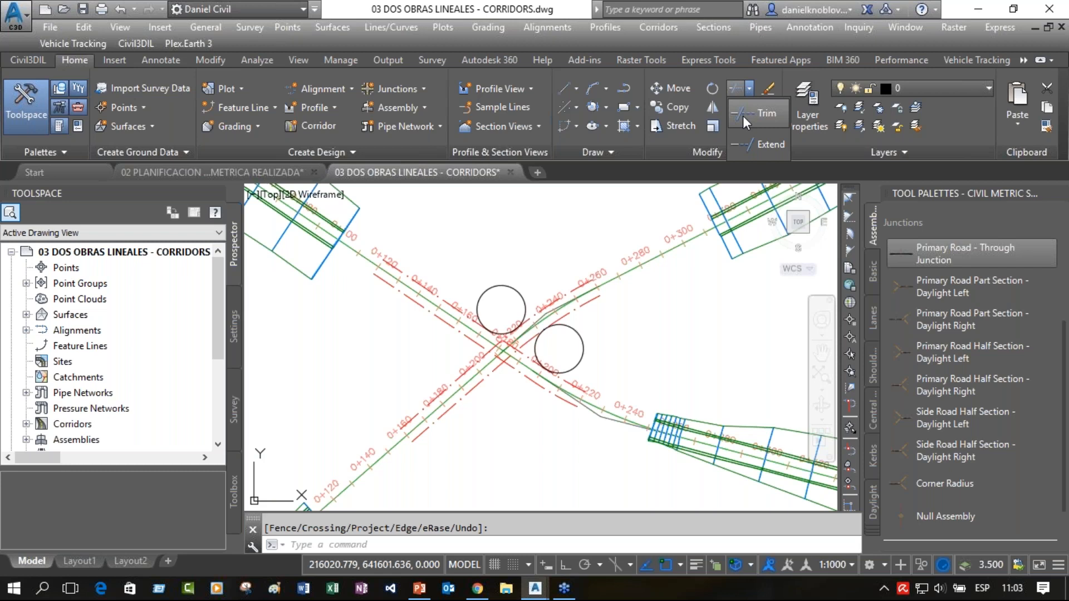
click(743, 116)
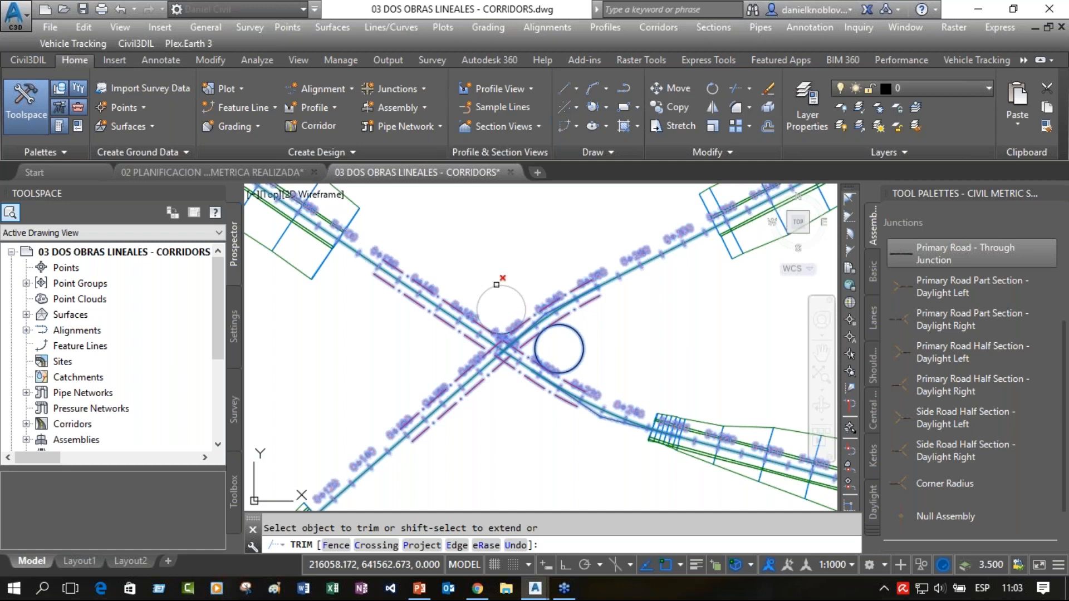
scroll(496, 285, up, 5)
key(Escape)
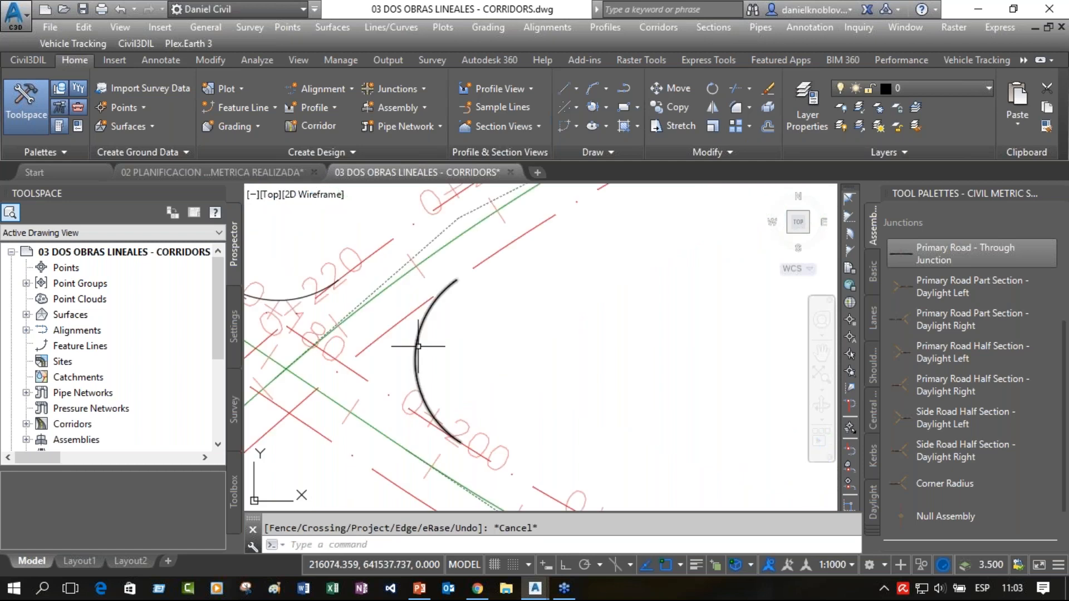
middle_drag(483, 366, 701, 338)
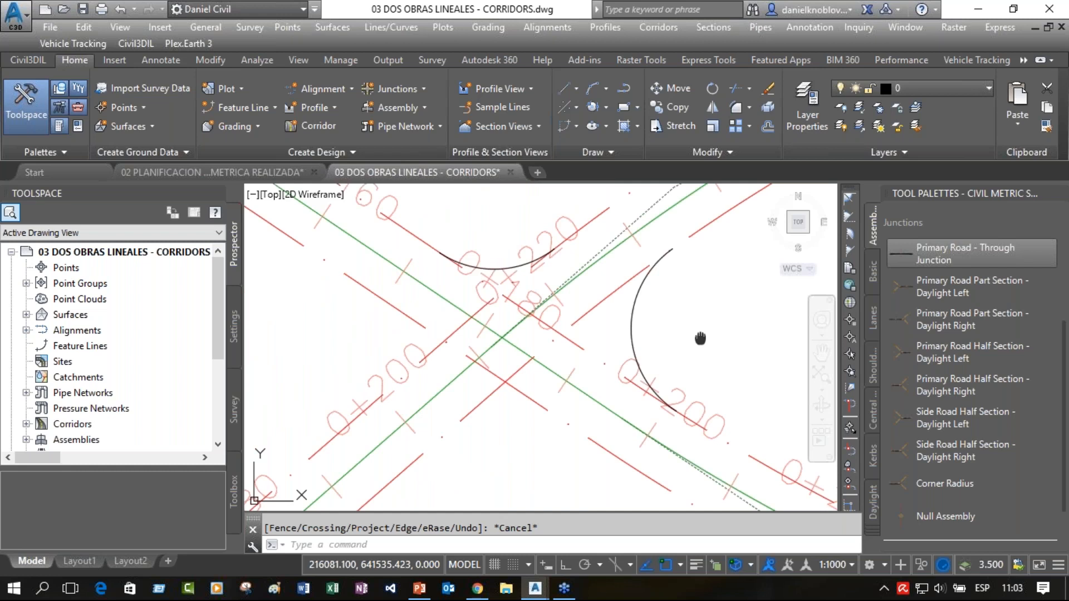
scroll(648, 332, down, 5)
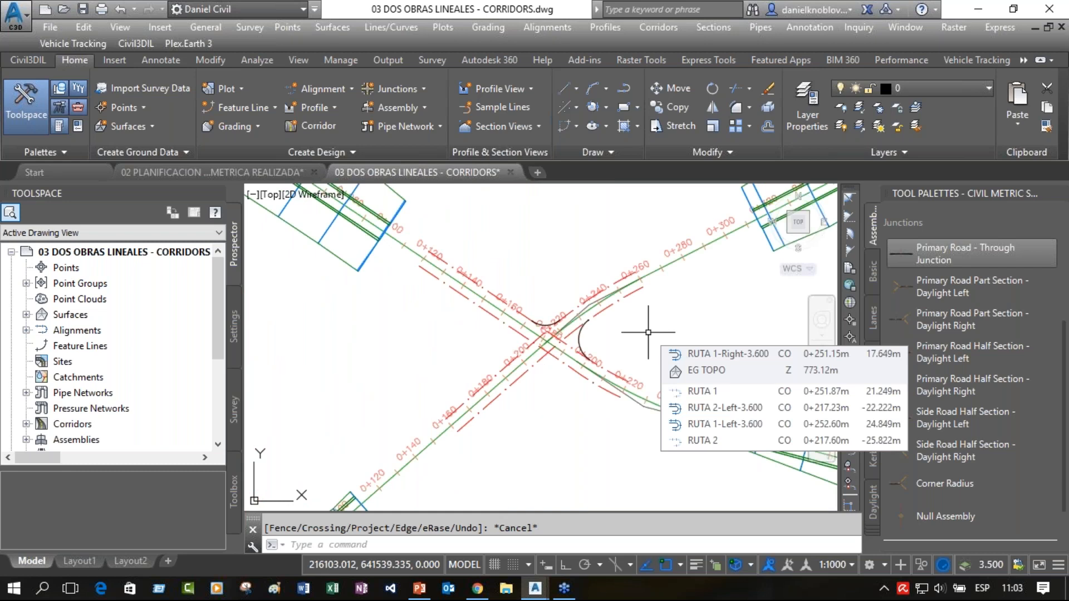
scroll(605, 273, up, 3)
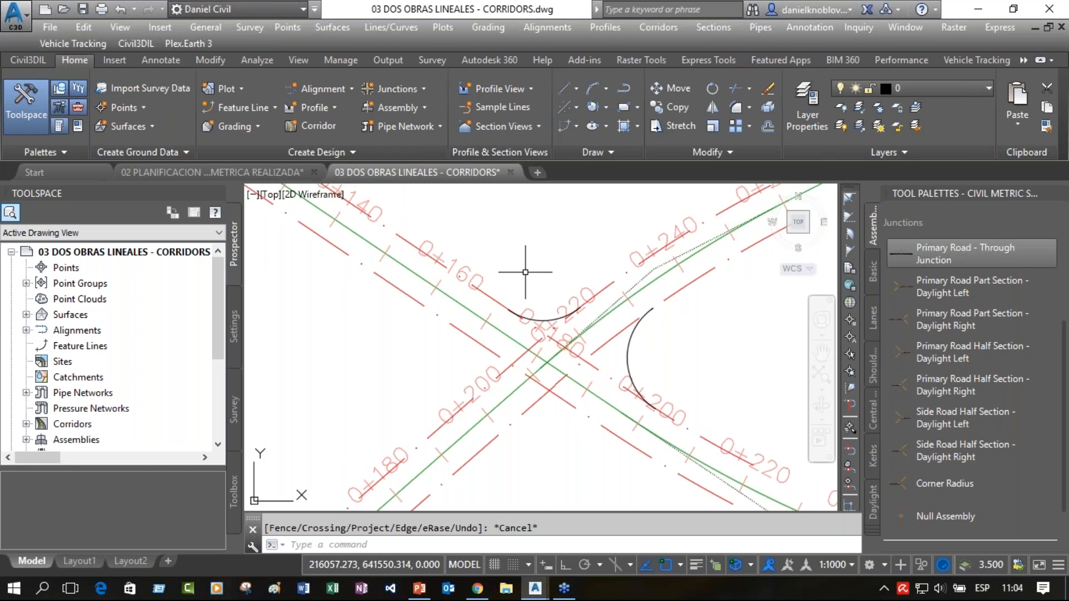
Place the single-line text "A", about 12.5 units high and horizontal, in the quadrant west of the crossing.
scroll(525, 273, down, 2)
mouse_move(525, 272)
middle_down()
mouse_move(459, 235)
mouse_move(531, 280)
middle_up()
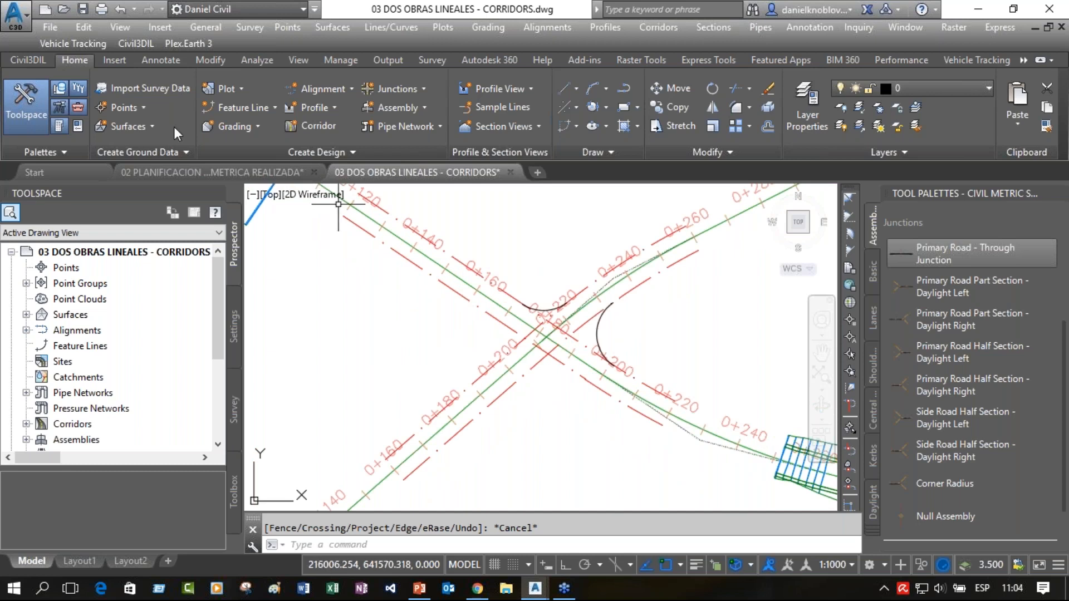
click(188, 68)
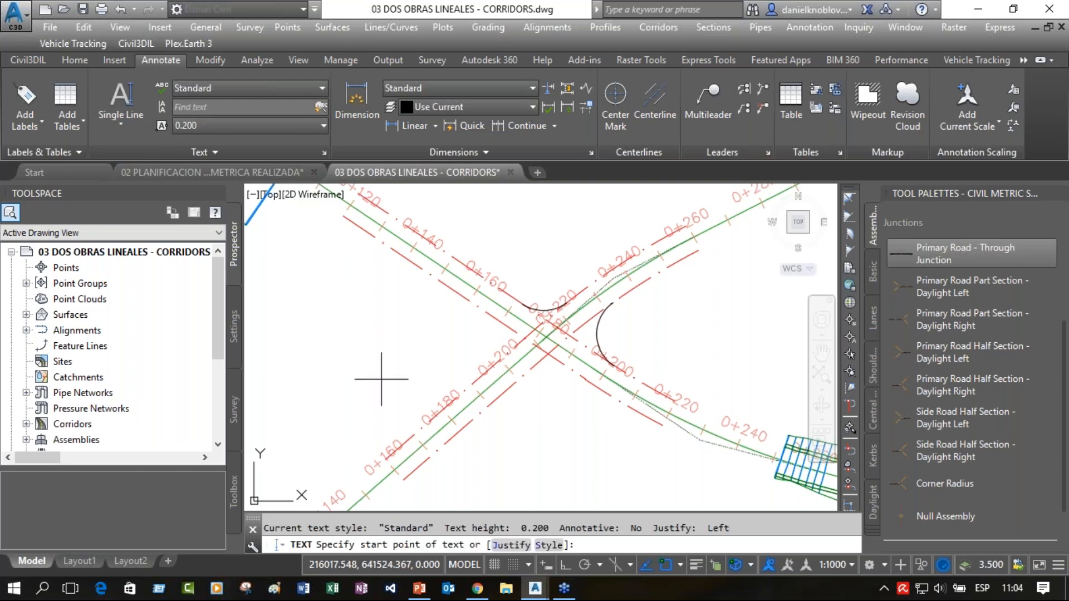
click(381, 379)
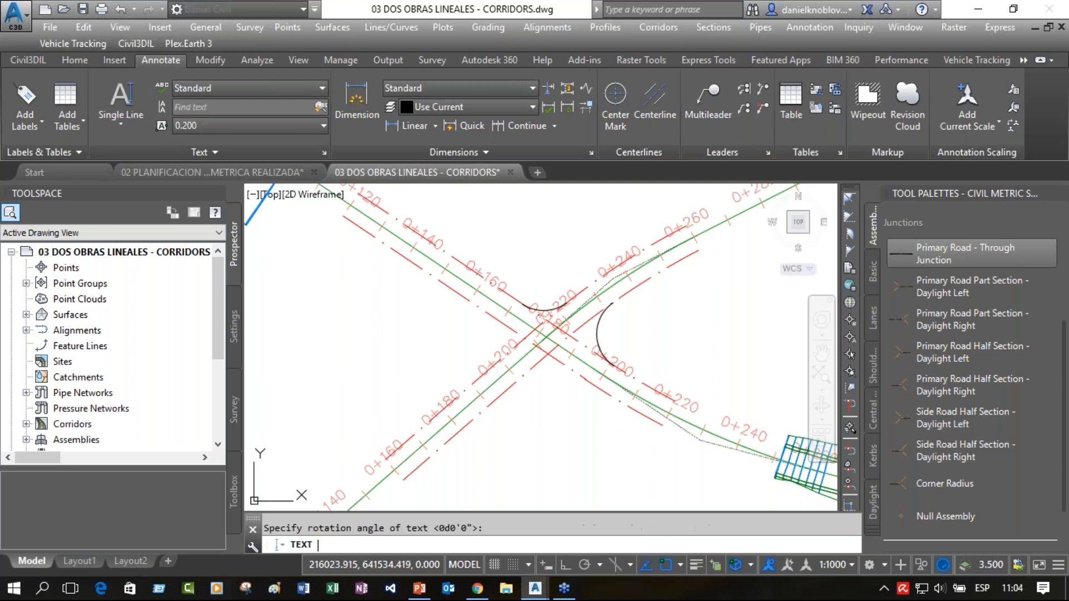
key(Return)
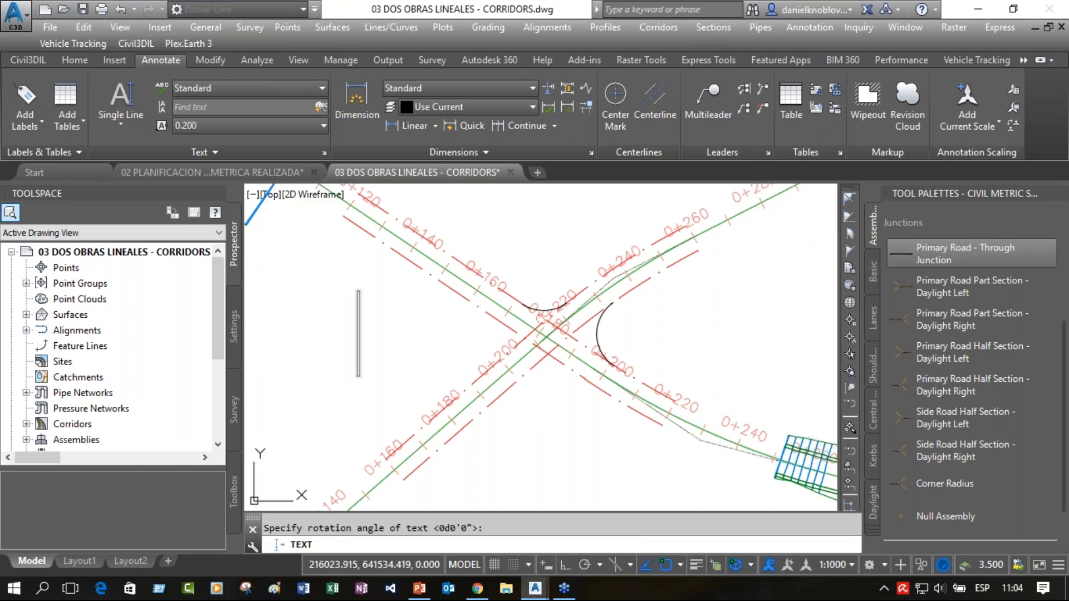
text(A)
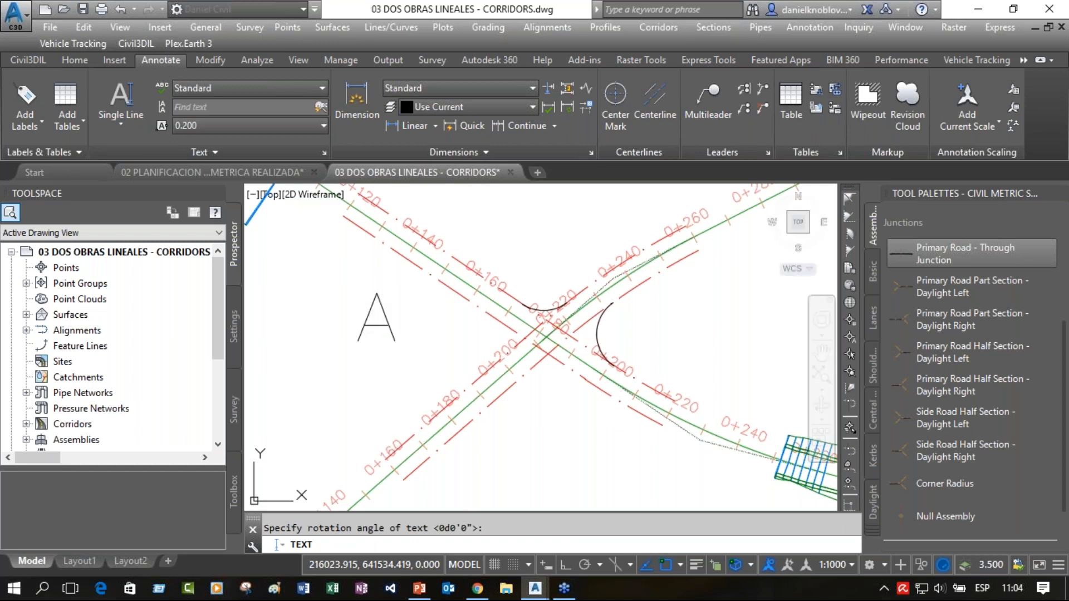
key(Return)
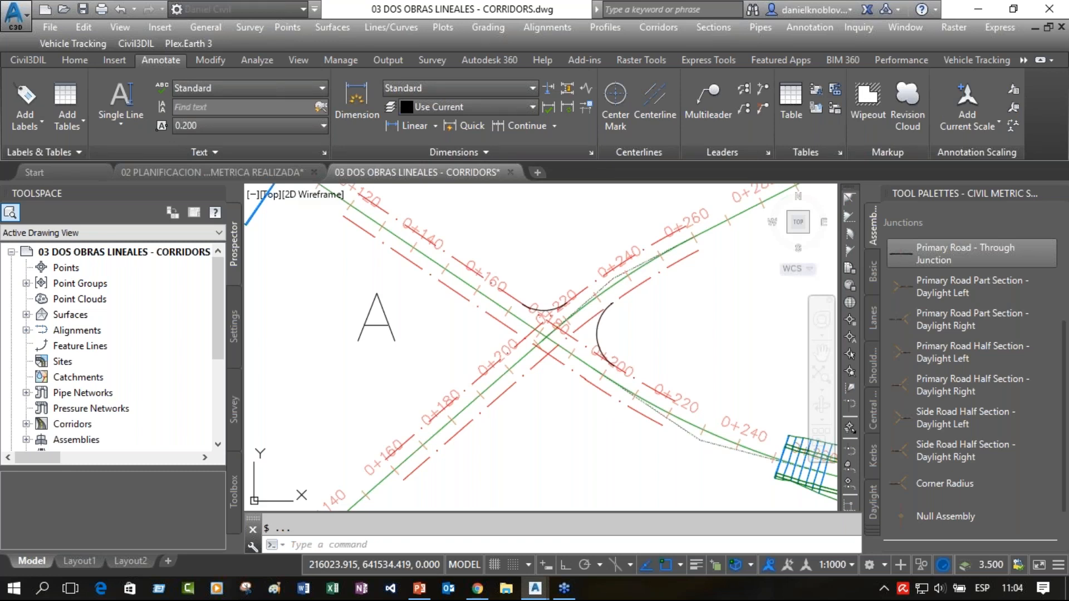
key(Return)
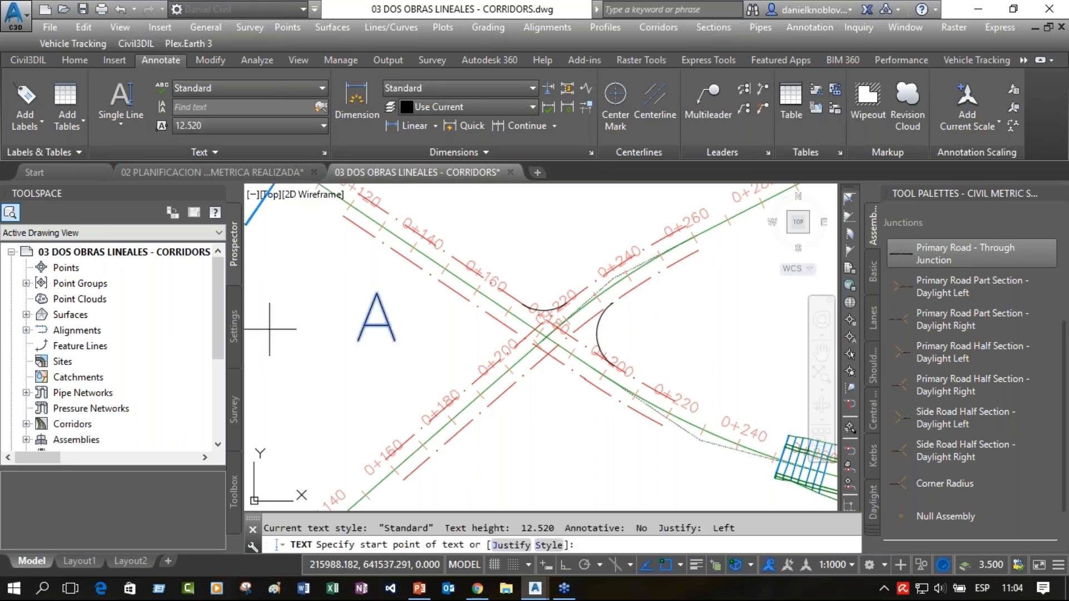
key(Return)
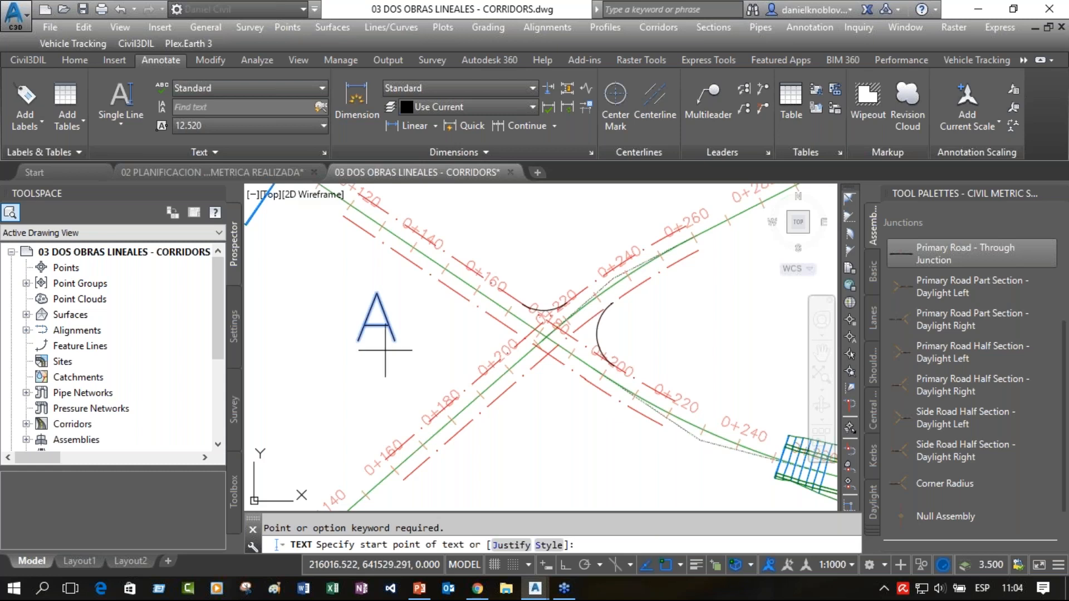
key(Escape)
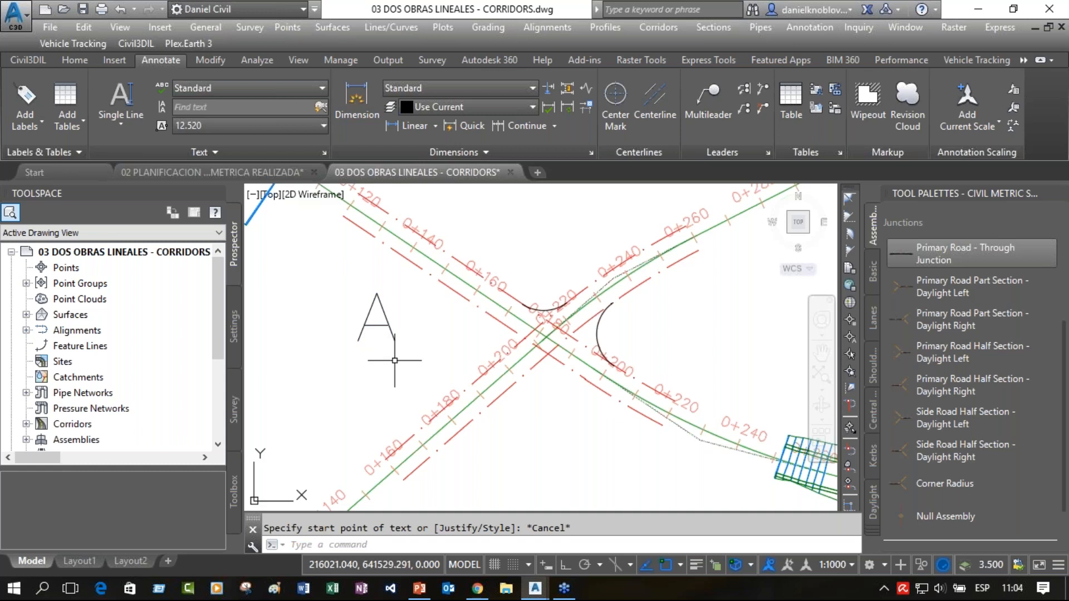
Copy the letter A into the south, east and north quadrants of the crossing.
text(co)
key(Return)
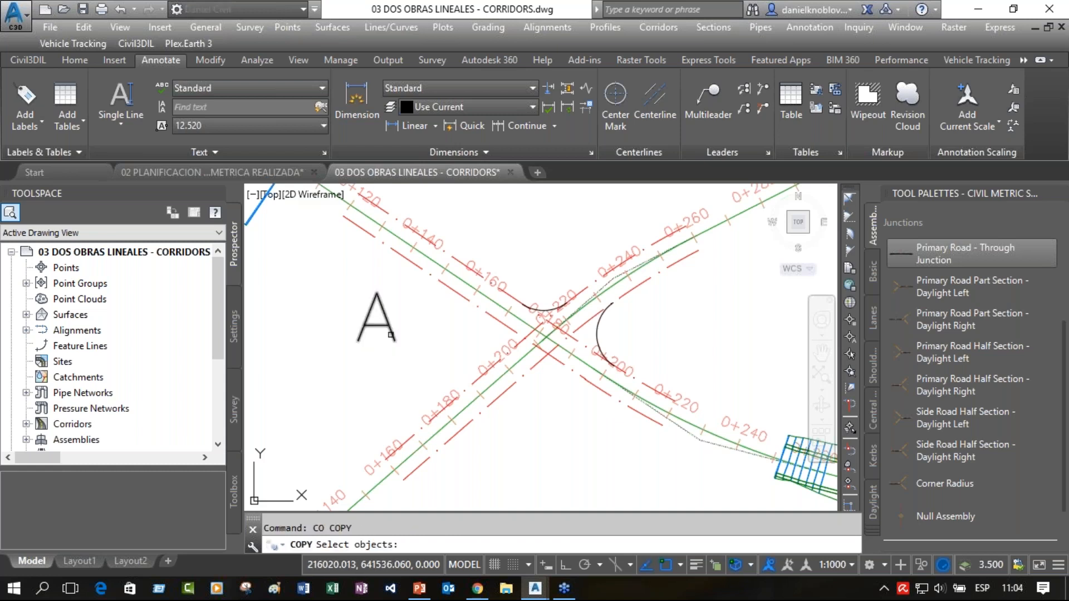
click(391, 335)
key(Return)
click(381, 342)
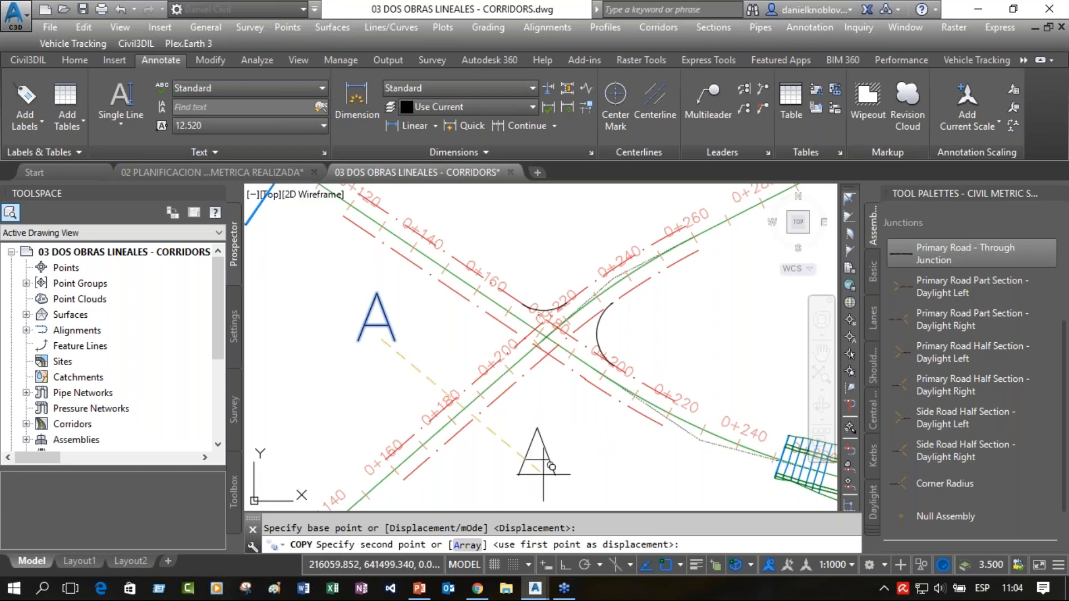
click(544, 475)
click(728, 324)
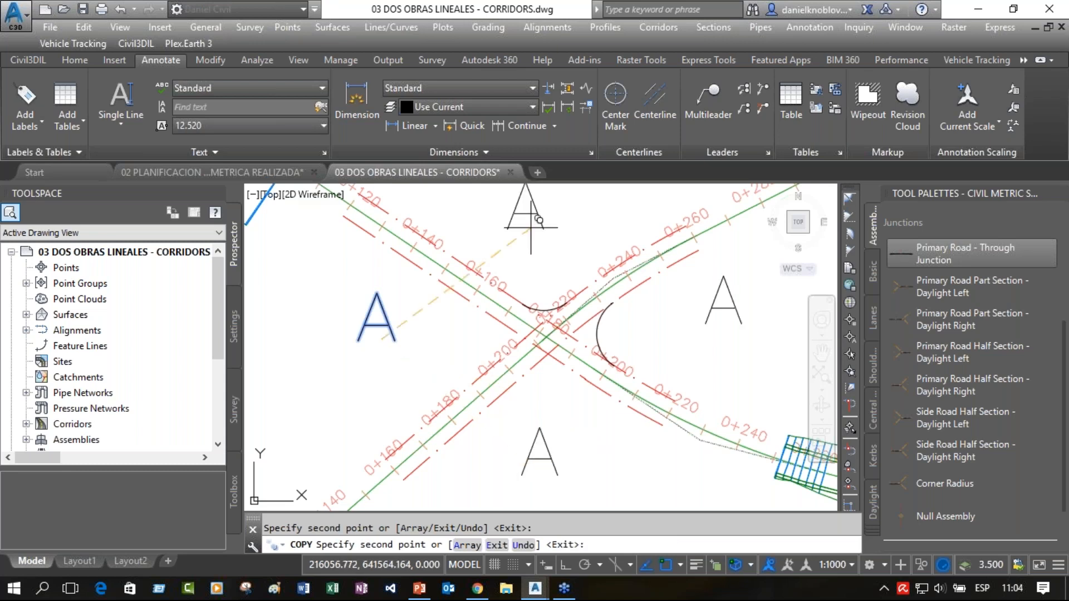
click(531, 228)
key(Escape)
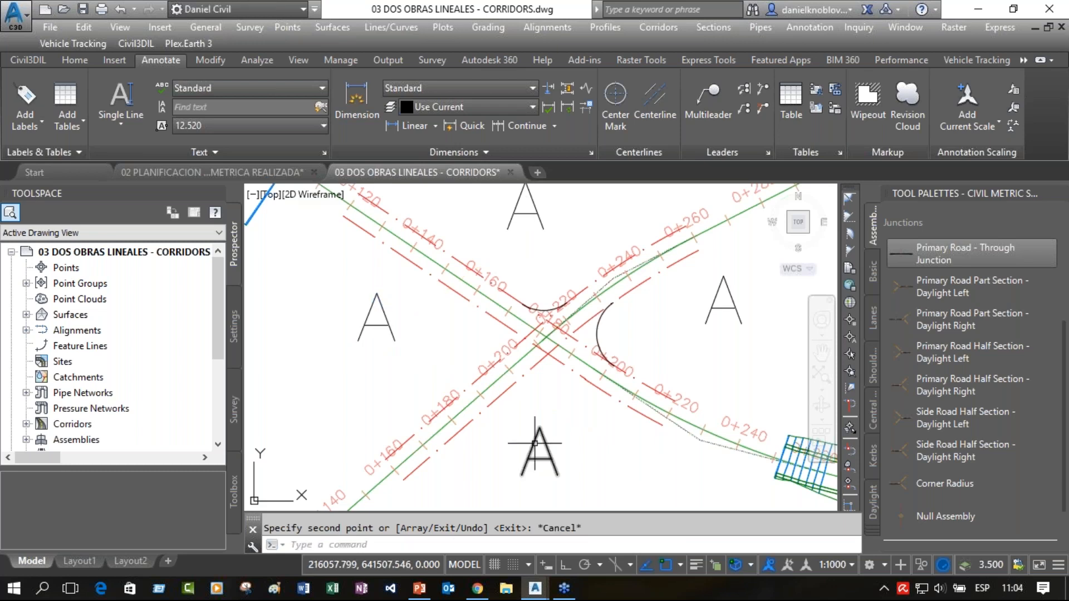
Change the letter in the quadrant south of the crossing to "B".
double_click(535, 444)
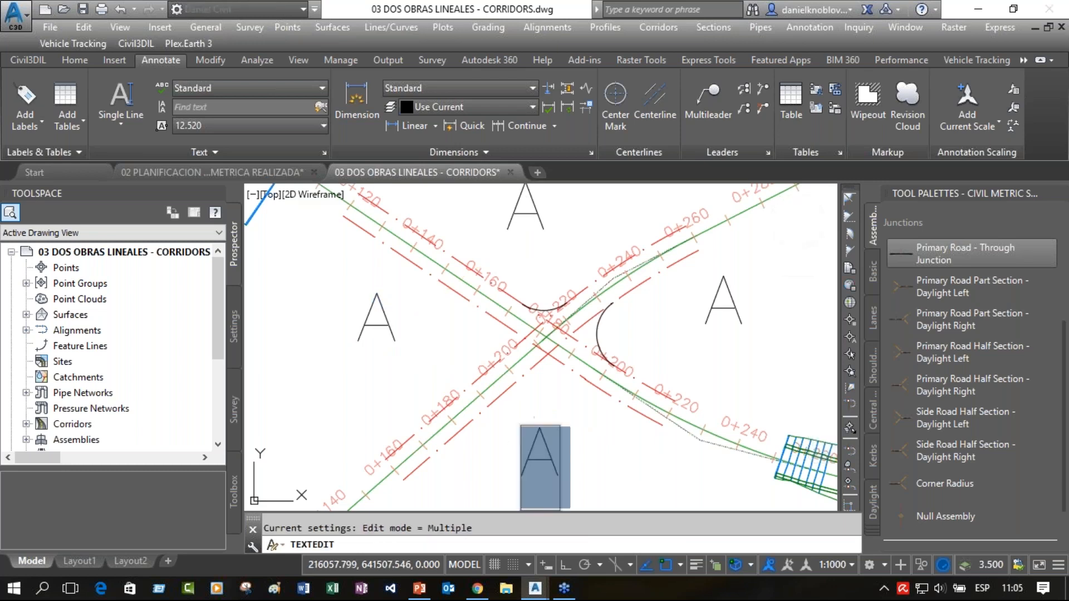
text(B)
key(Return)
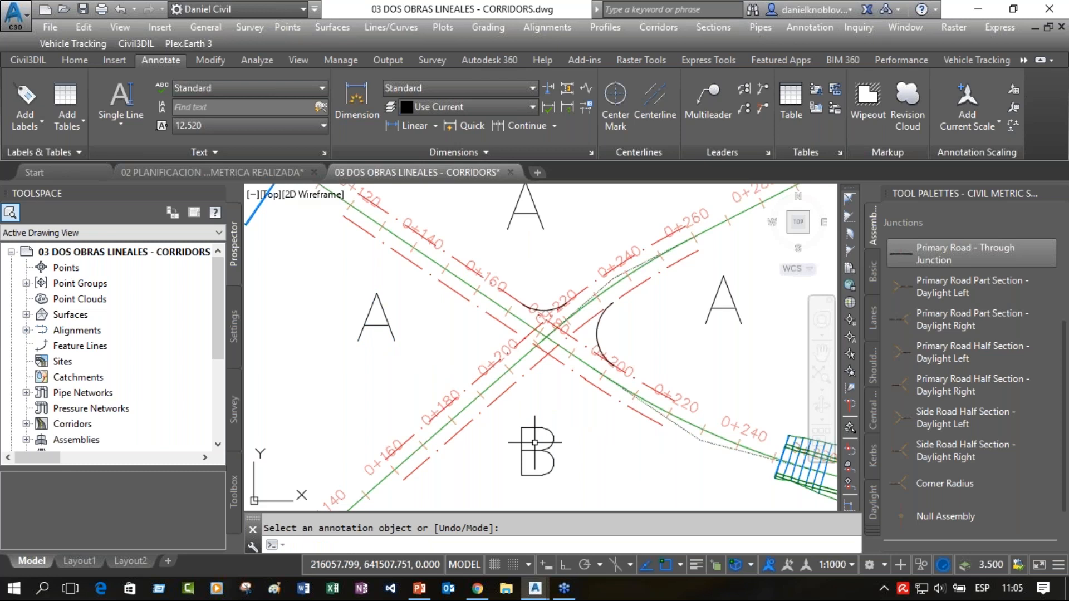
Change the letter in the quadrant east of the crossing to "C" and the one in the north quadrant to "D".
double_click(734, 316)
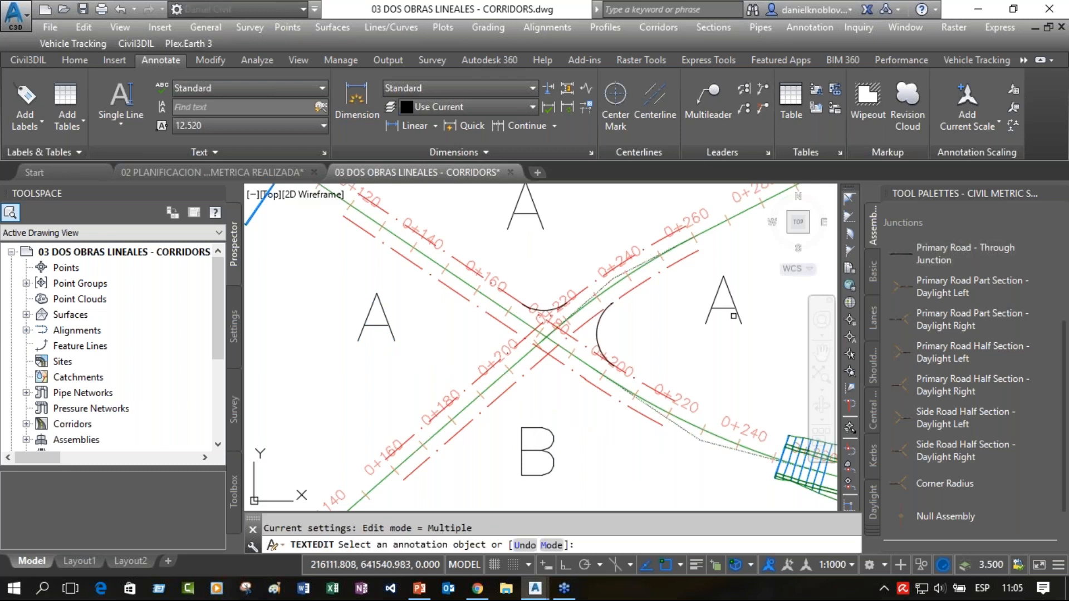
click(734, 316)
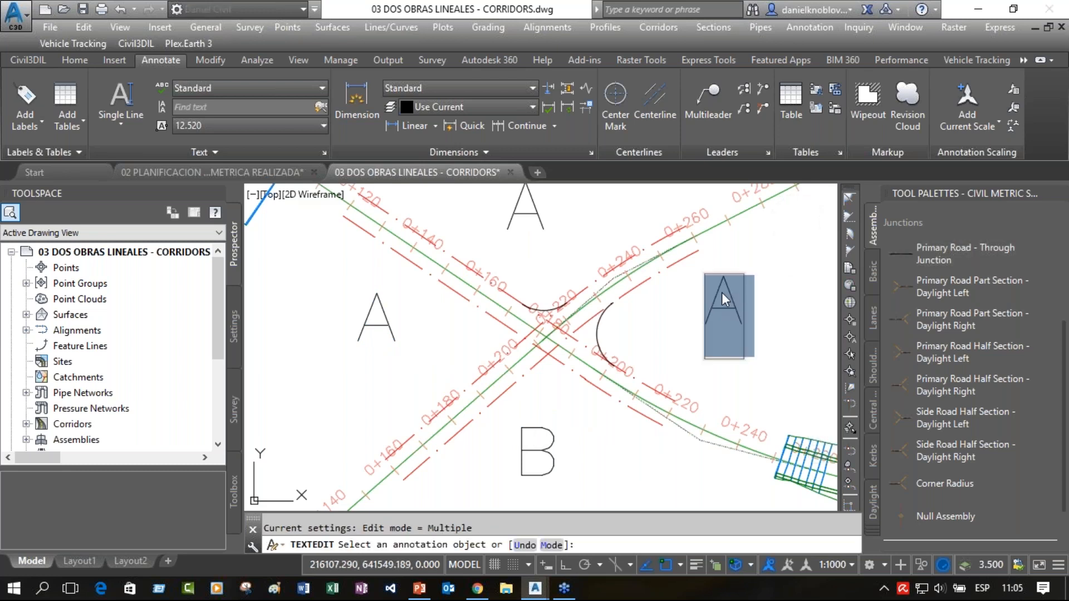
text(C)
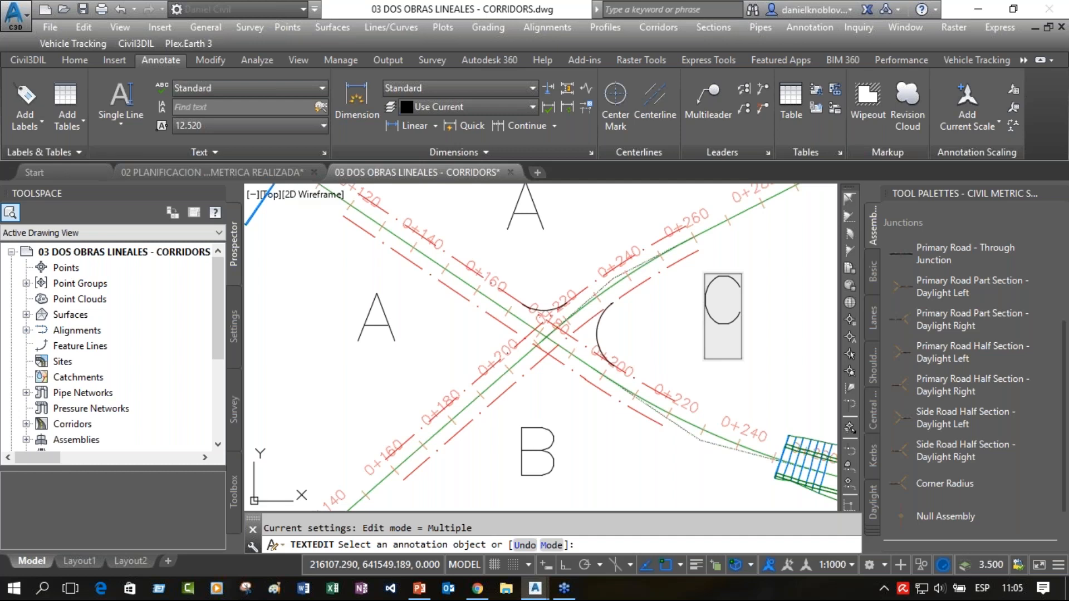
key(Return)
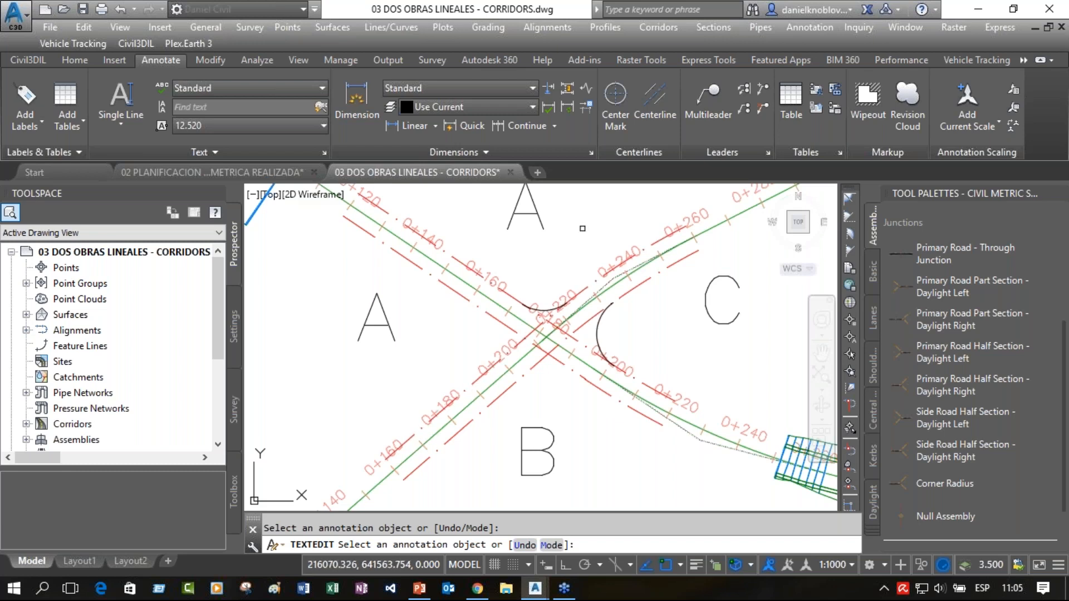
text(D)
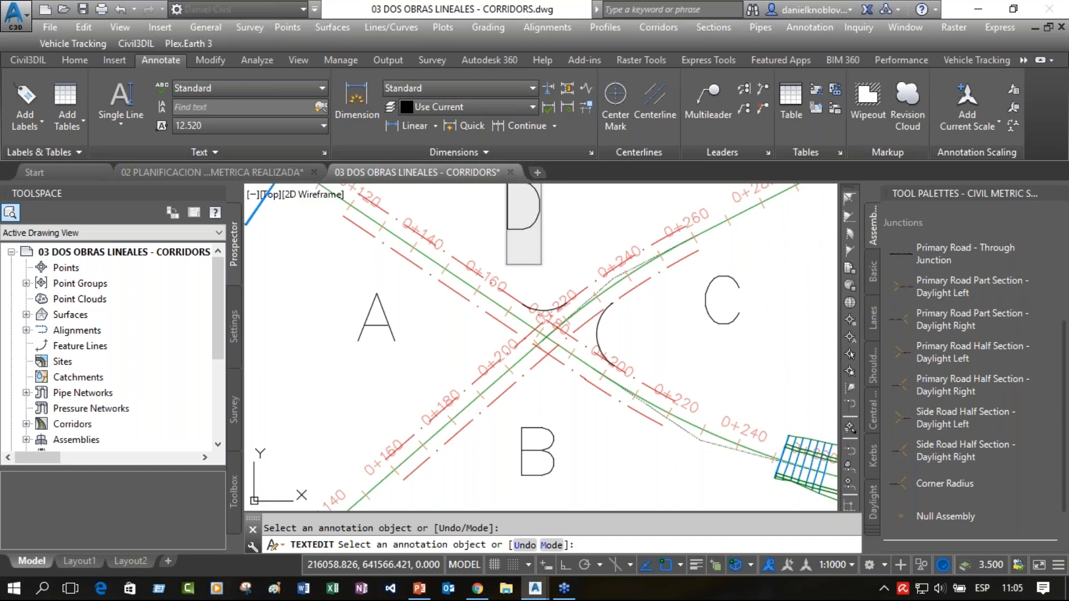
key(Escape)
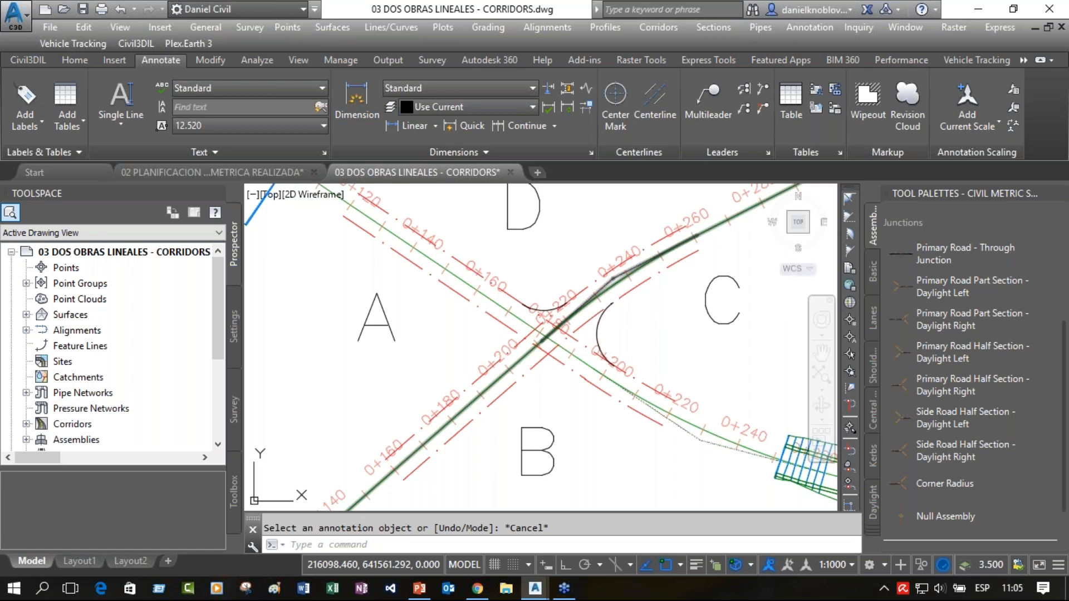
Create an alignment named C from the east corner arc, keeping its default direction, with Design Style and the _No Labels label set.
middle_drag(690, 238, 636, 222)
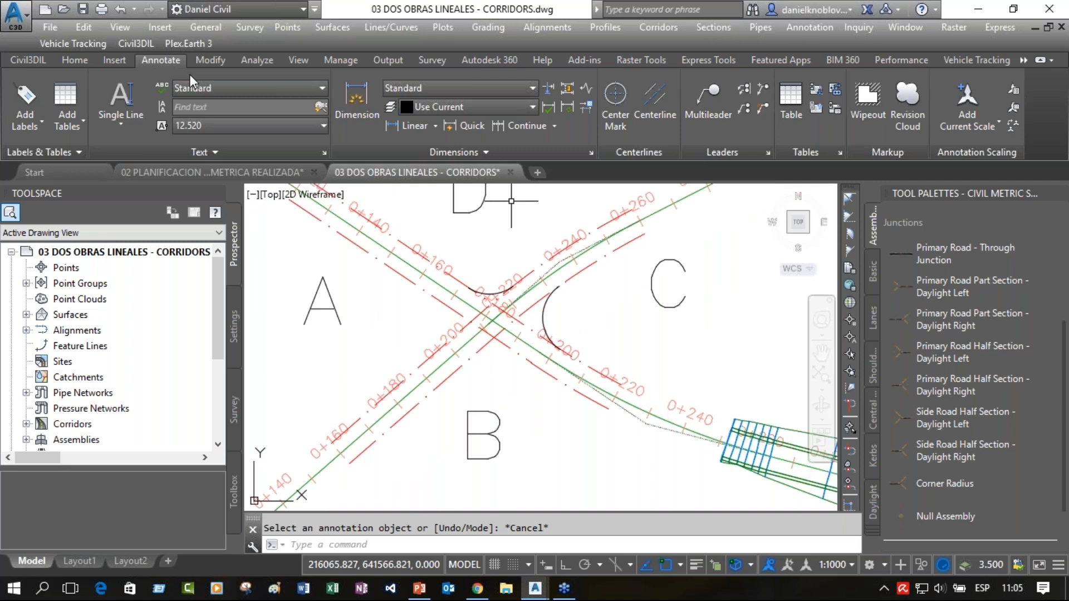
scroll(189, 74, up, 2)
click(323, 88)
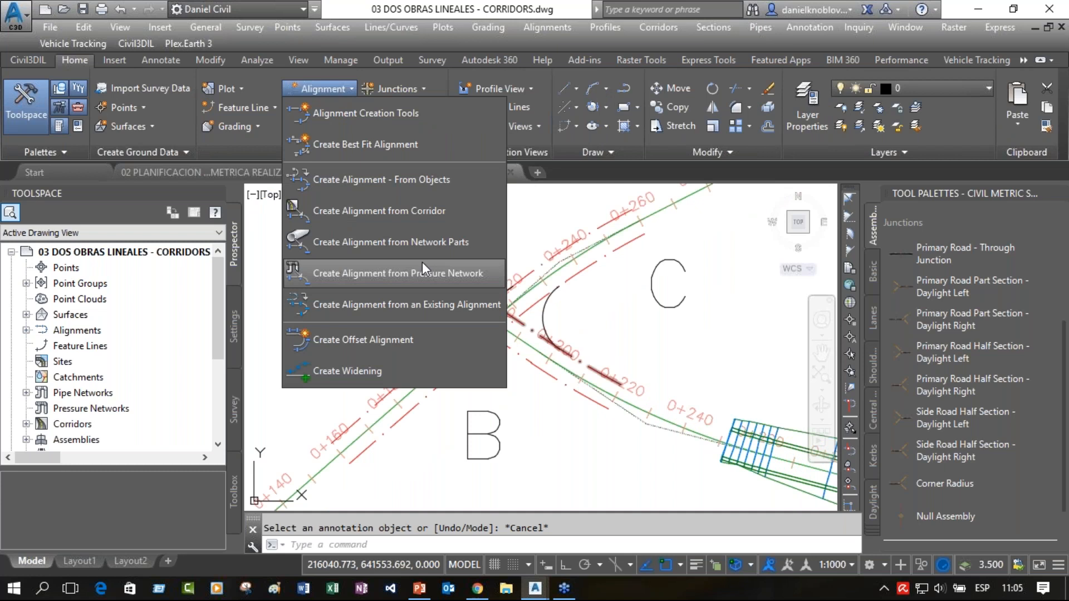
click(381, 180)
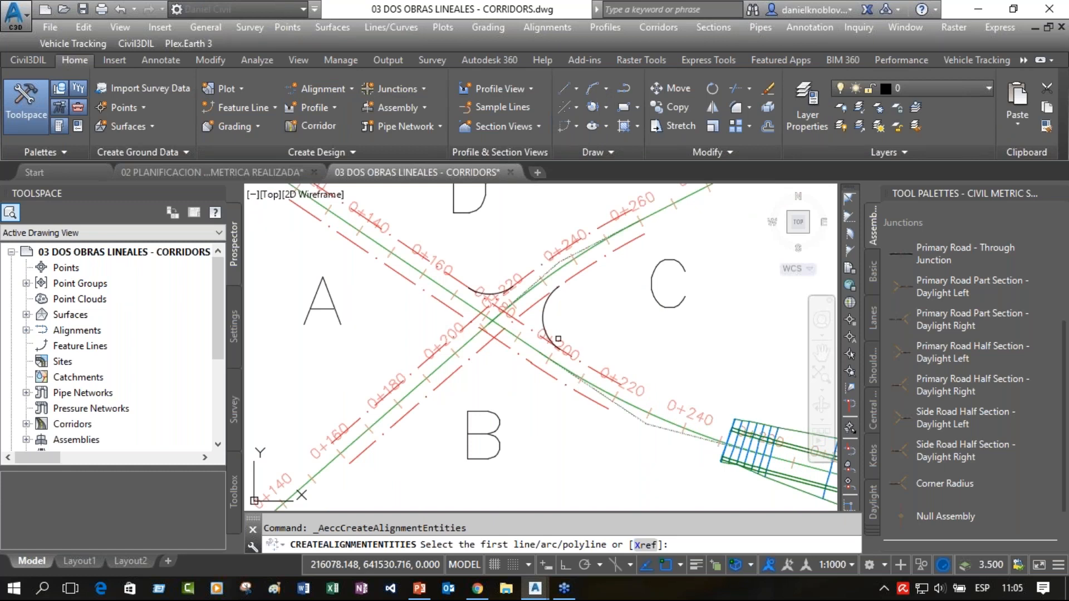
scroll(558, 339, up, 2)
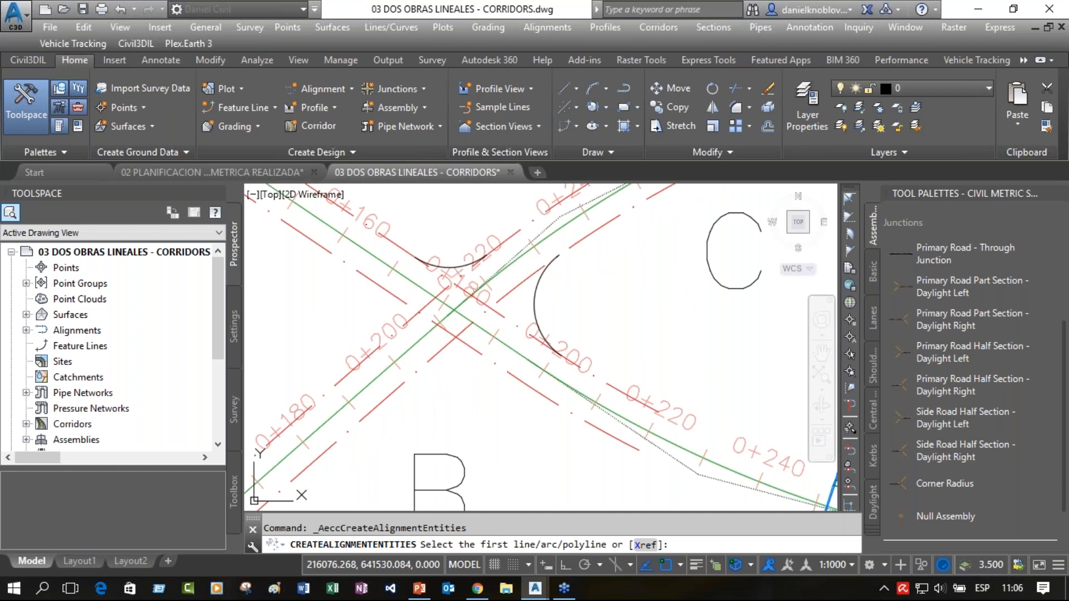
click(547, 343)
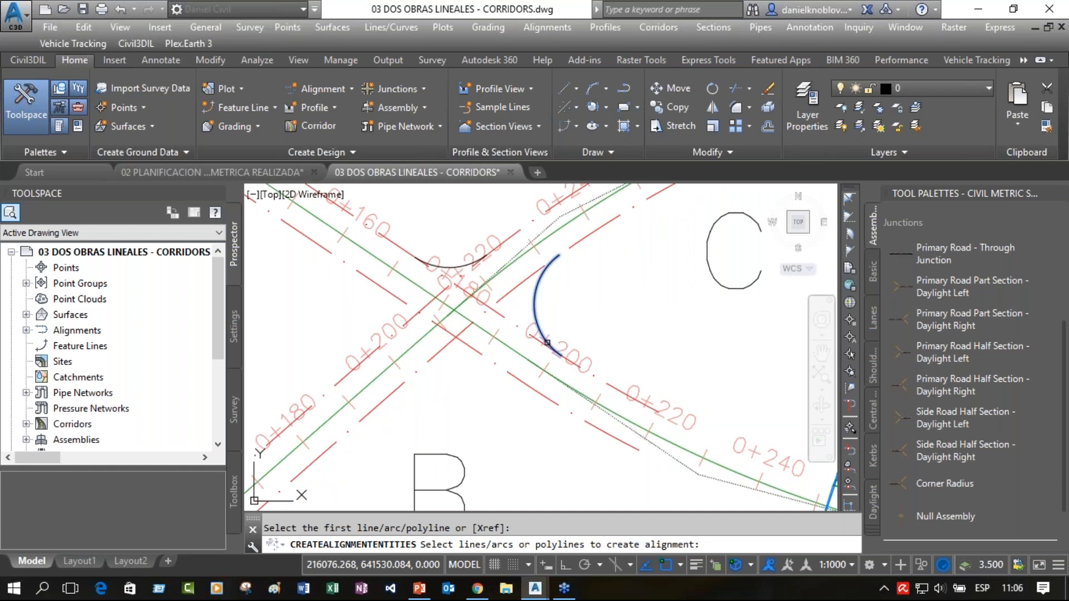
key(Return)
key(Return)
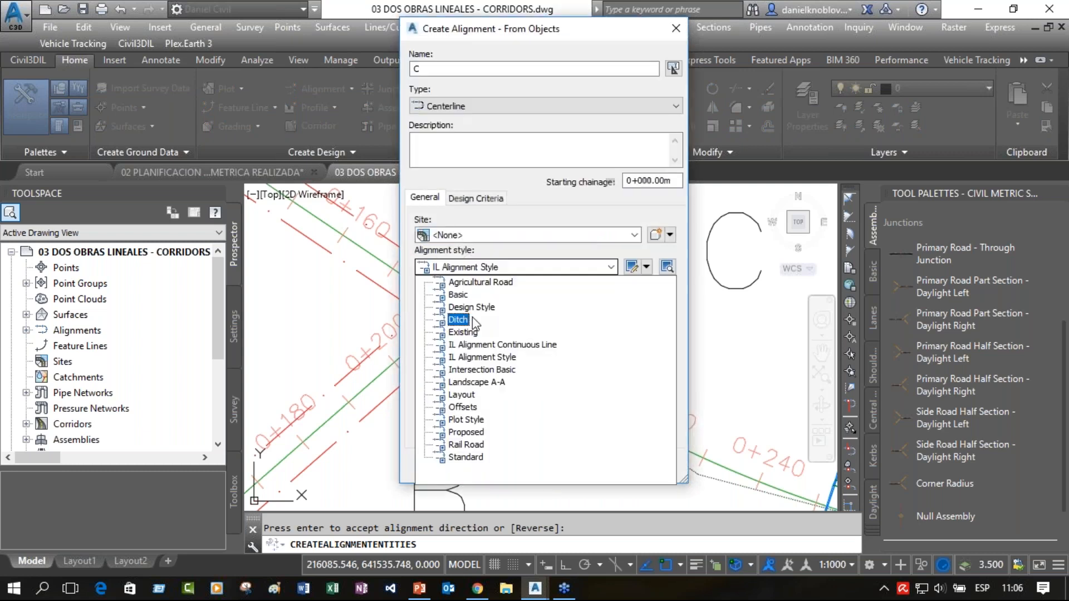
click(472, 316)
click(540, 339)
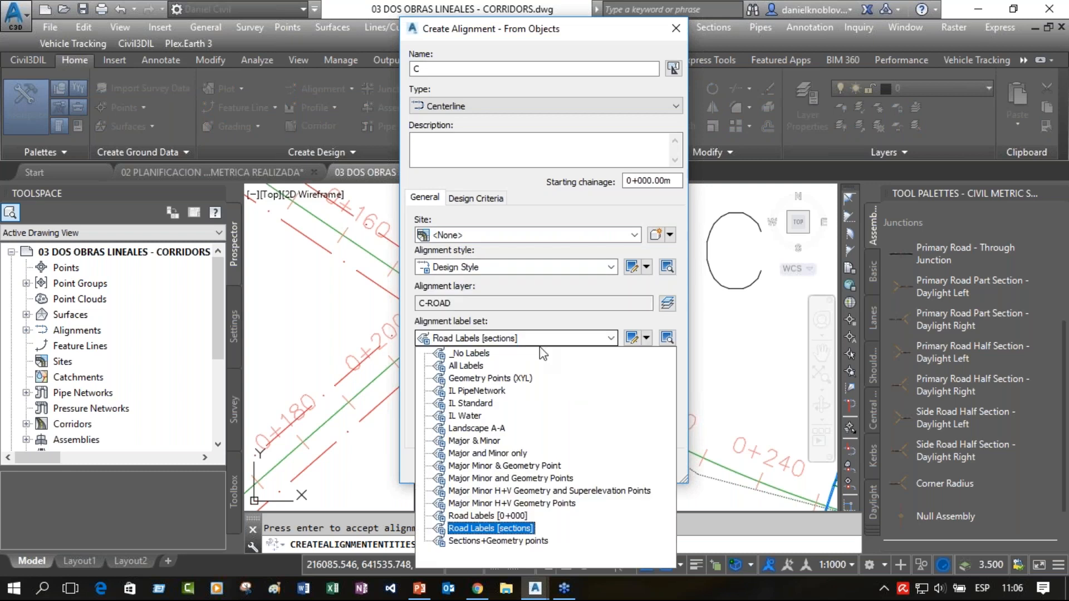
click(475, 354)
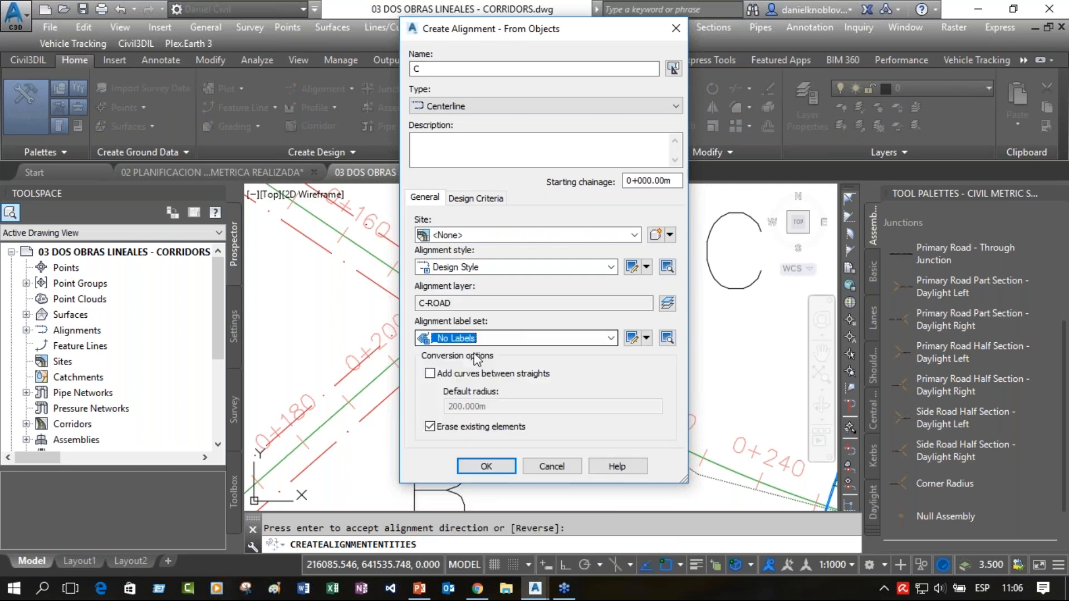
click(479, 464)
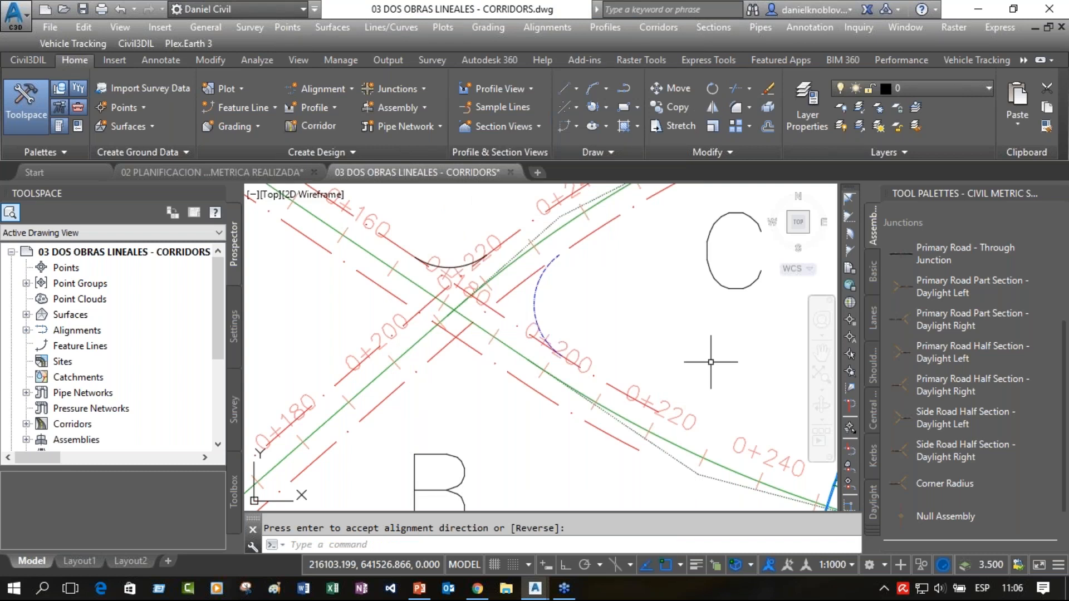
Create an alignment named D from the north corner arc, accepting its default direction.
scroll(523, 298, up, 4)
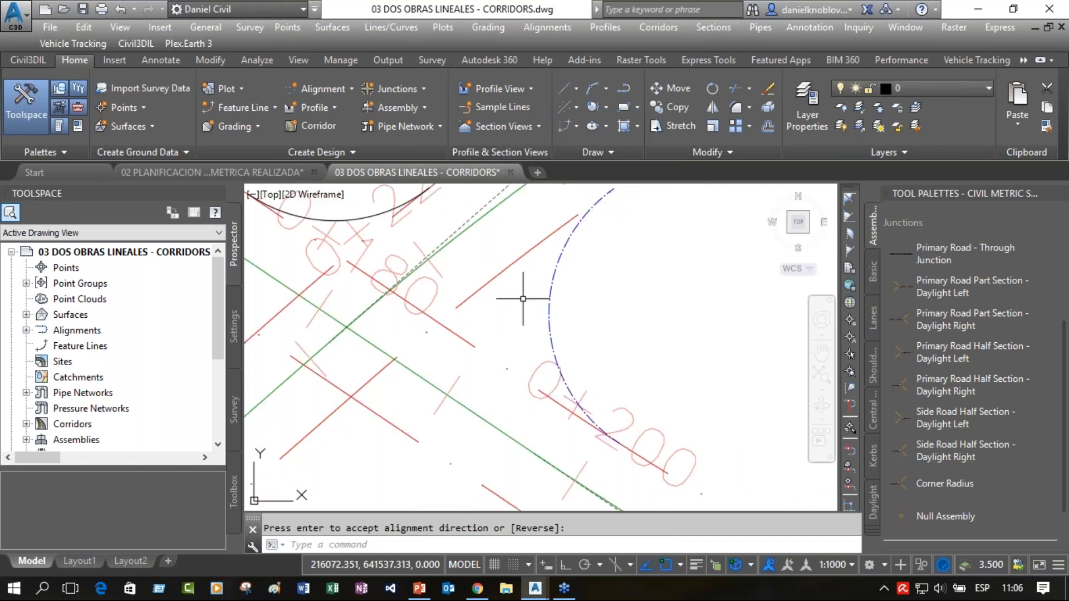
scroll(521, 240, down, 4)
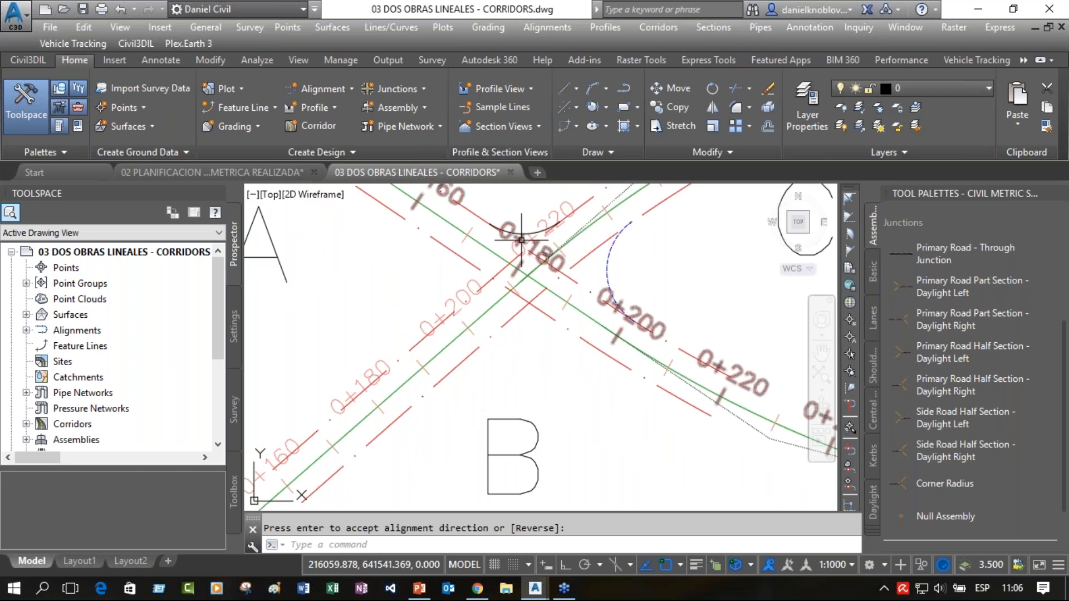
middle_drag(521, 240, 484, 344)
key(Return)
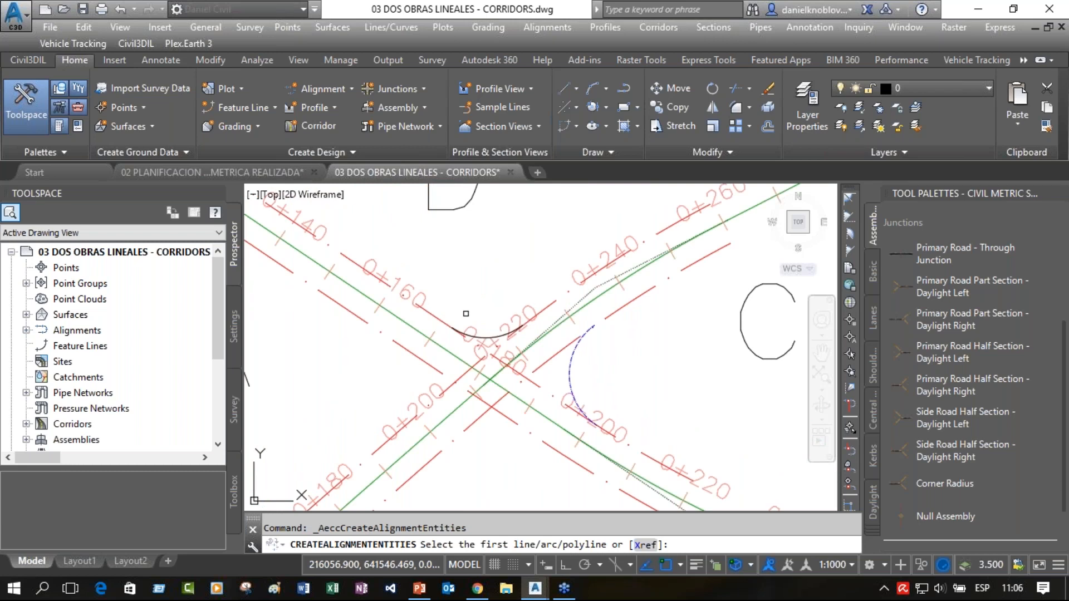
scroll(466, 313, up, 2)
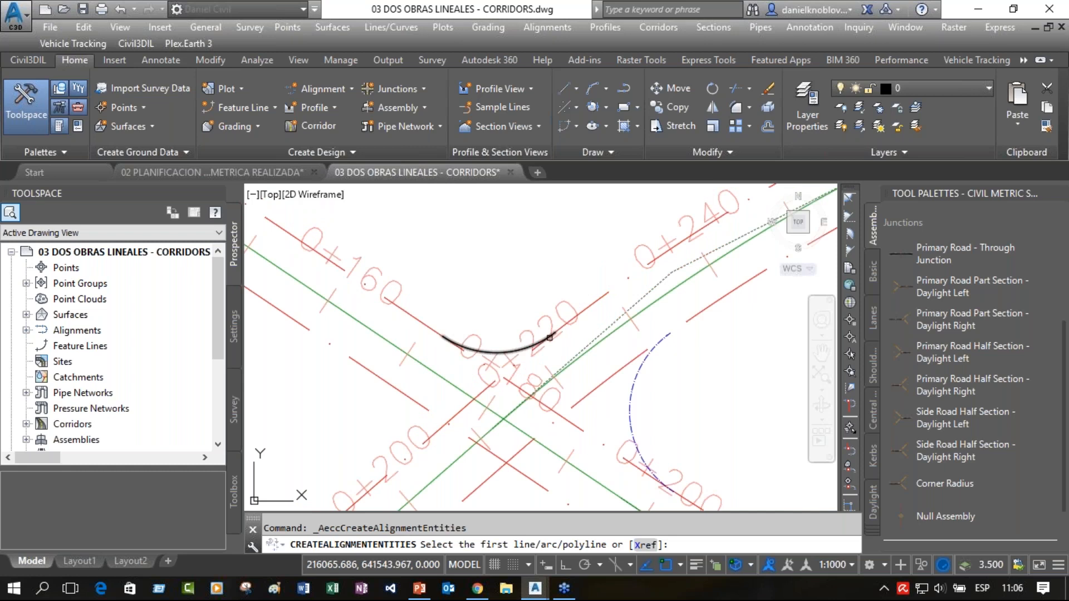
click(550, 337)
key(Return)
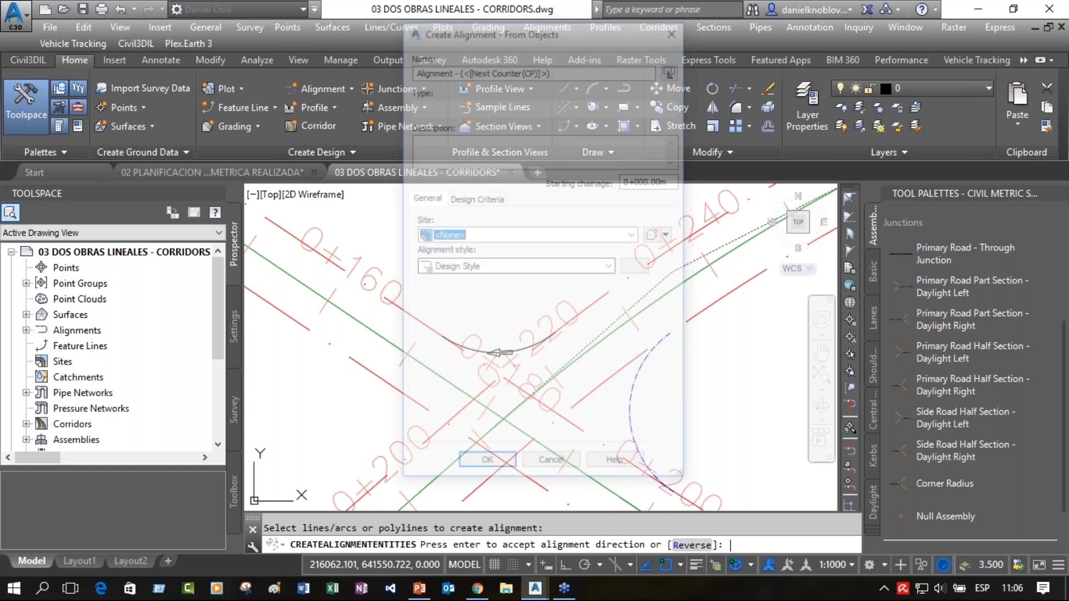
text(D)
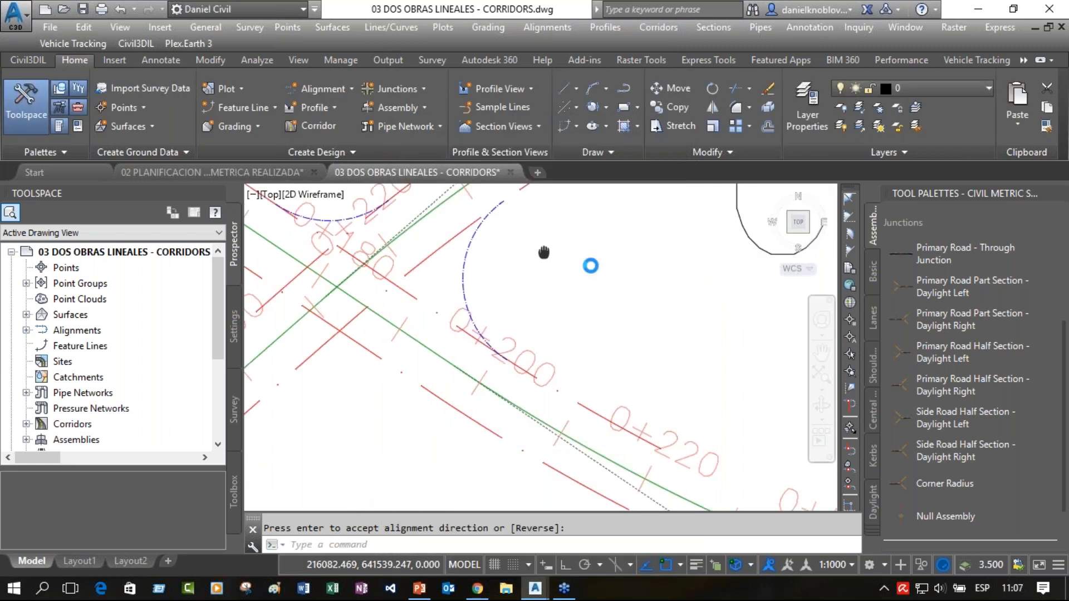
Examine the C and D corner alignments at the crossing and the profile views of both routes.
scroll(510, 360, down, 3)
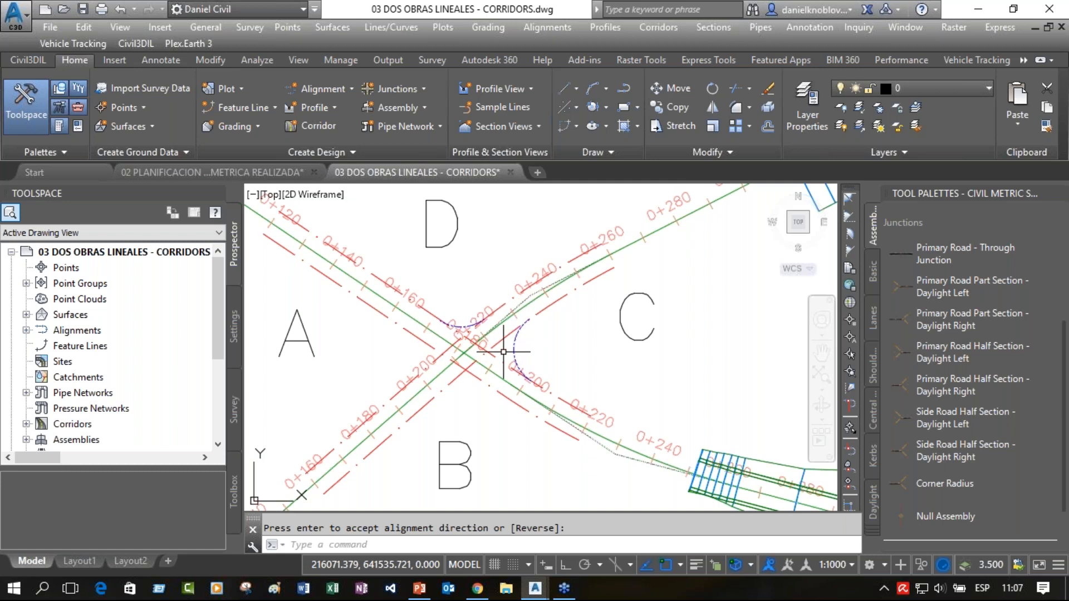
scroll(504, 352, up, 3)
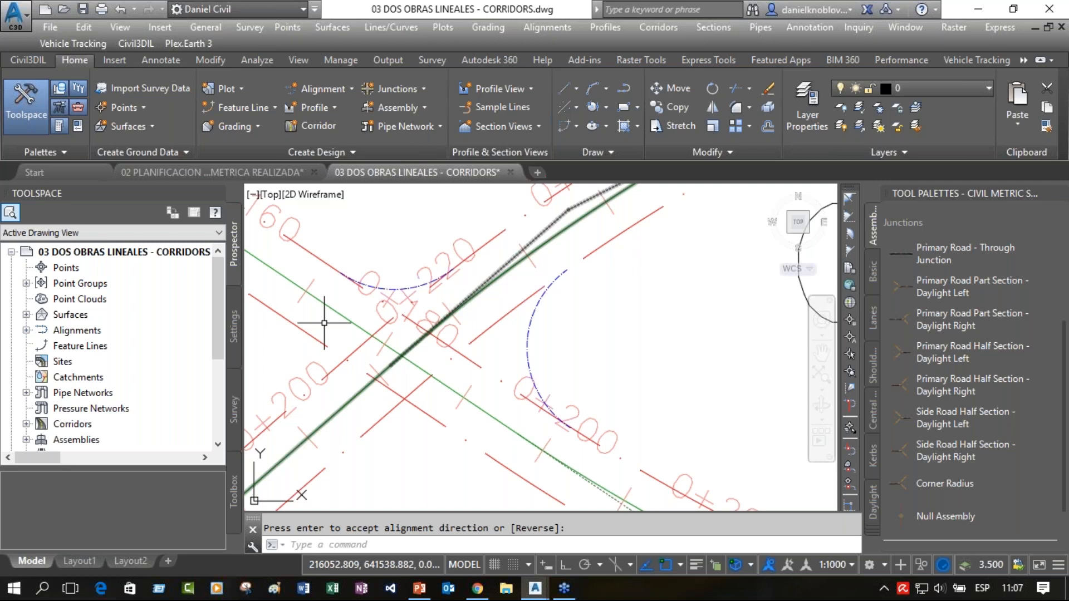
scroll(324, 323, down, 5)
middle_drag(324, 323, 430, 463)
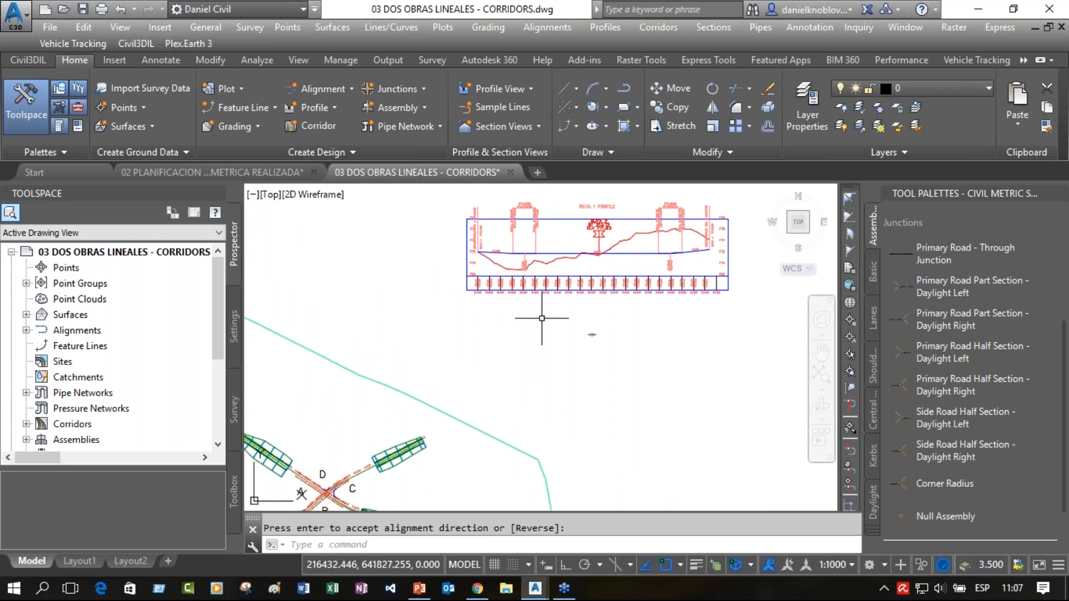
middle_drag(643, 256, 358, 299)
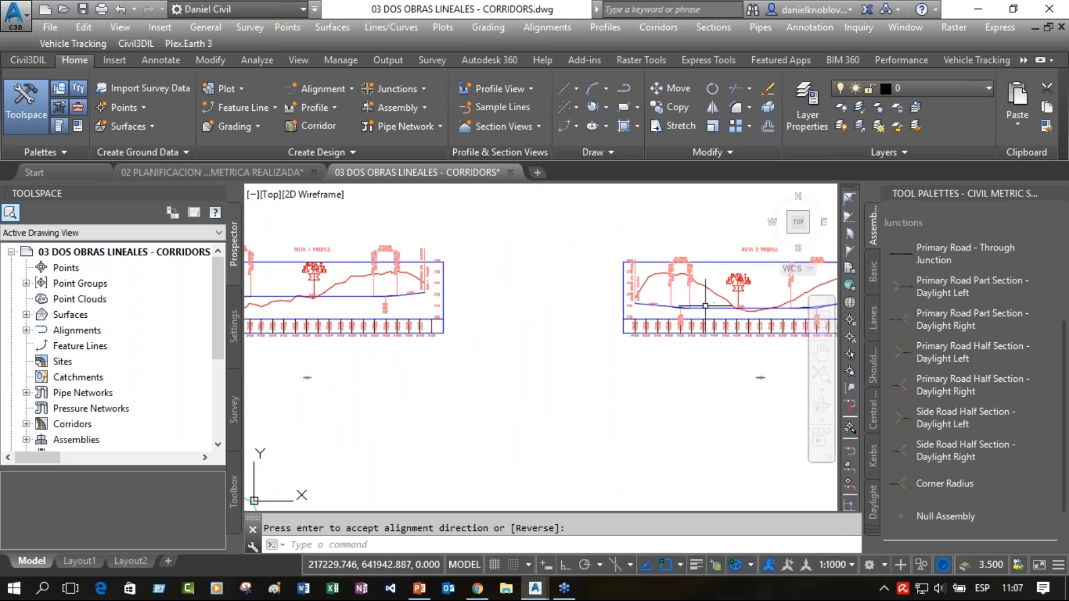
scroll(517, 383, down, 3)
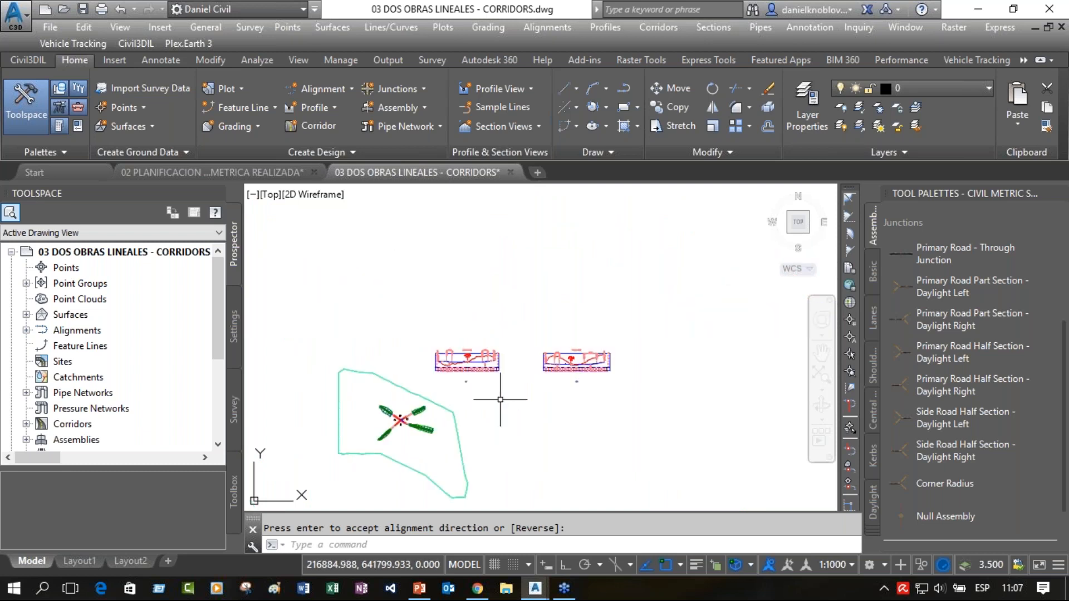
scroll(421, 421, up, 3)
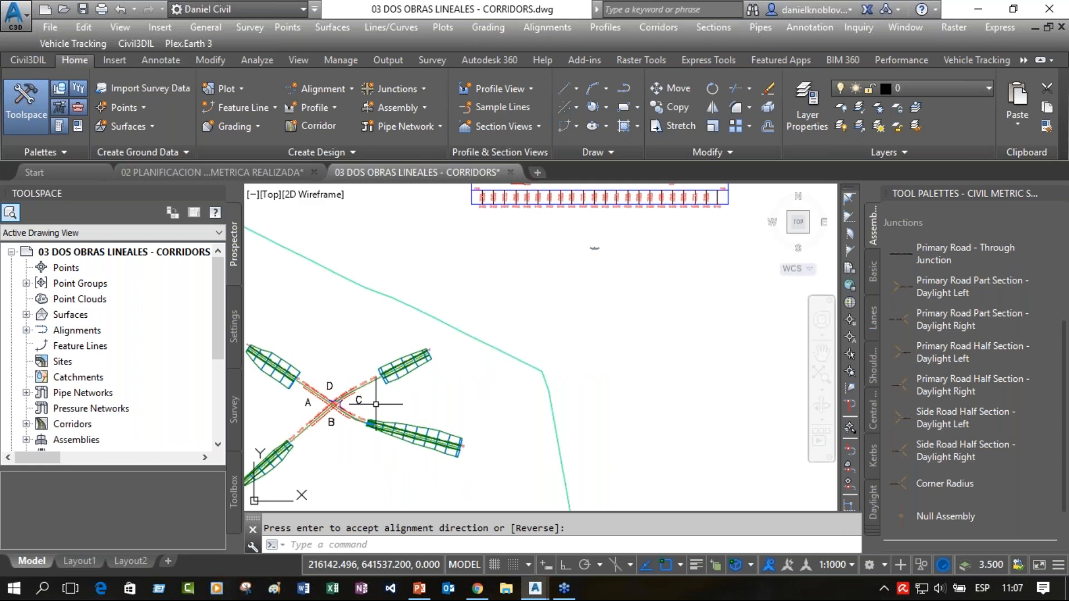
scroll(376, 405, up, 4)
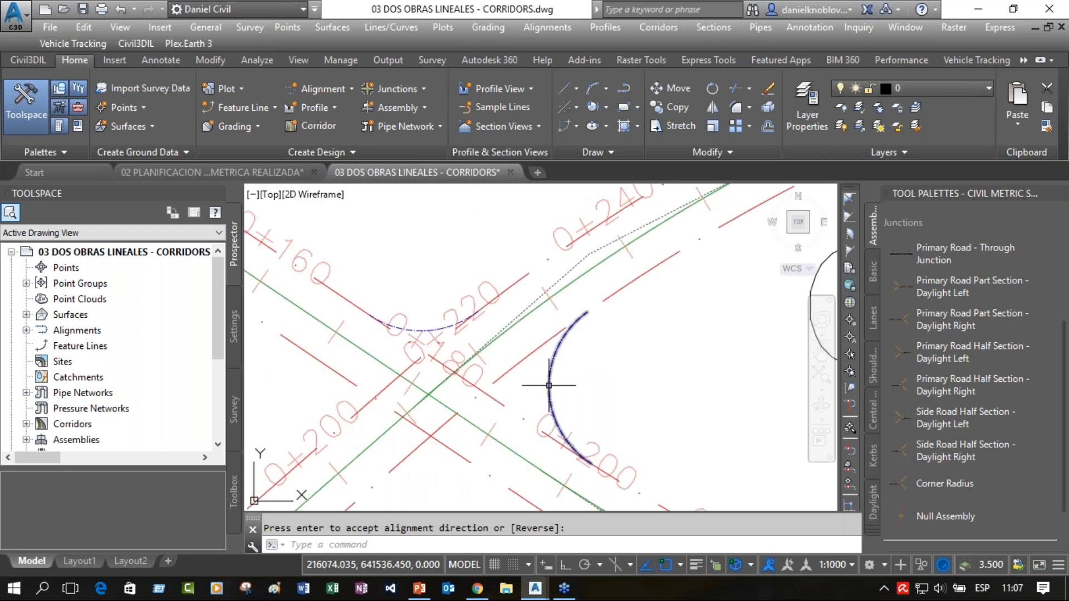
scroll(630, 253, down, 8)
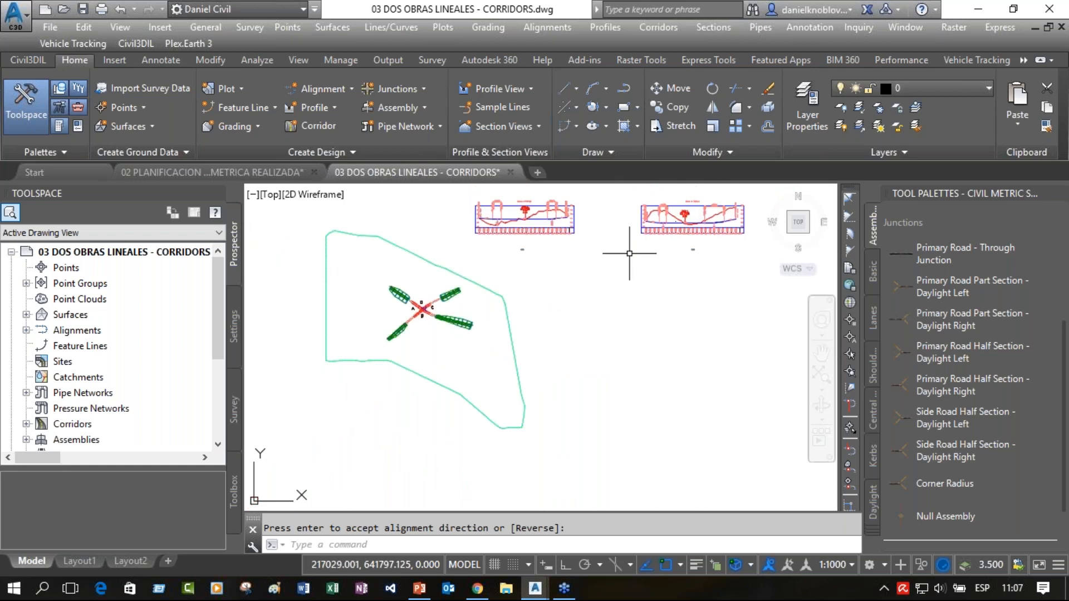
scroll(415, 303, up, 6)
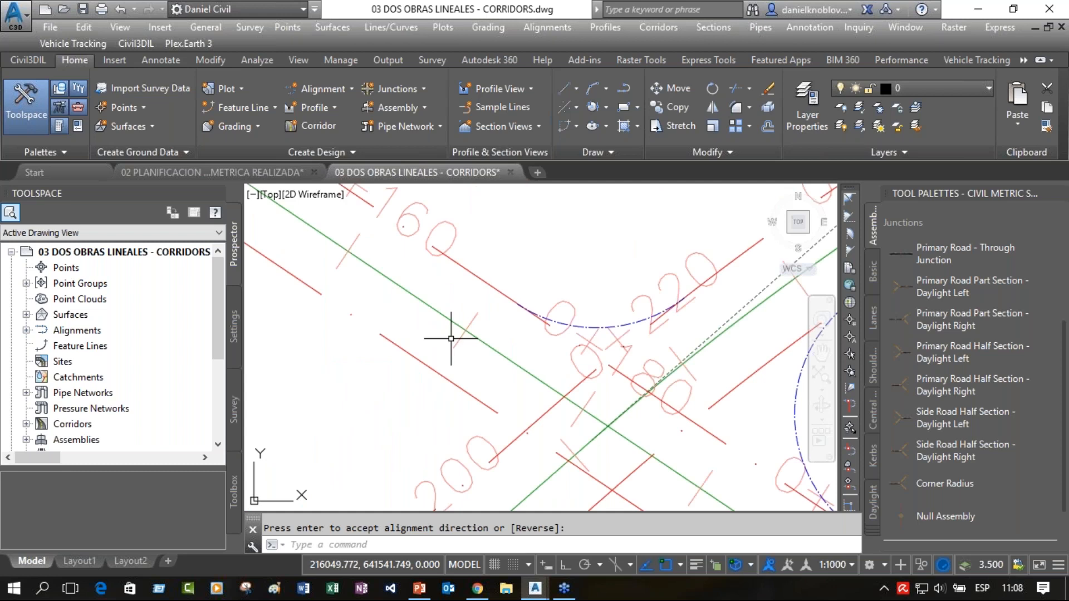
middle_drag(801, 374, 676, 271)
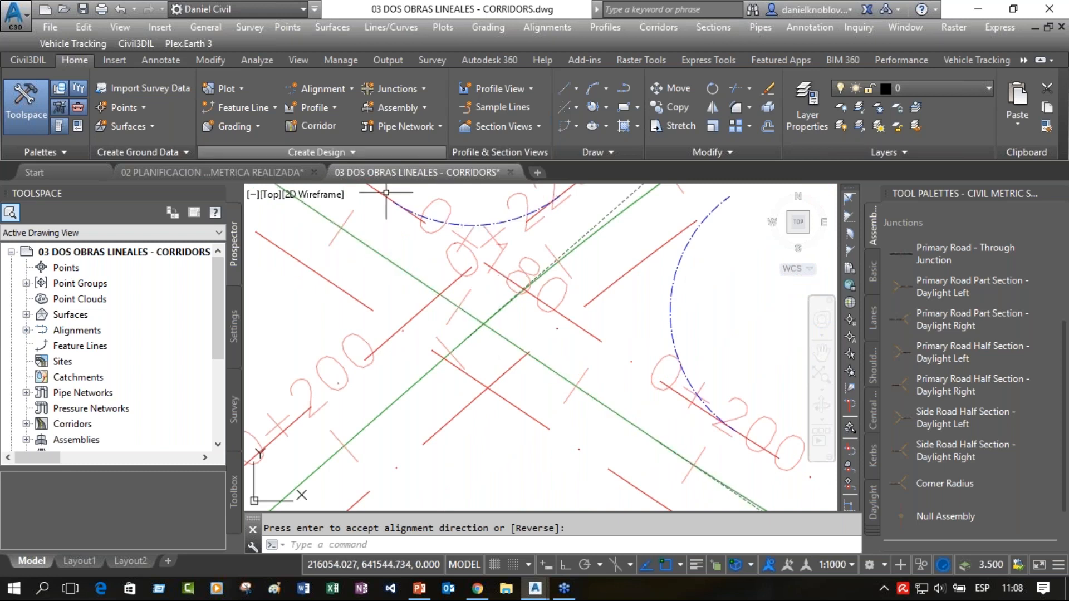
Open the drawing "05 Z DIBUJAR GEOMETRÍA DEL CRUCE TANGENTES done.dwg" from the 01 Creacion Manual folder.
click(65, 9)
click(372, 278)
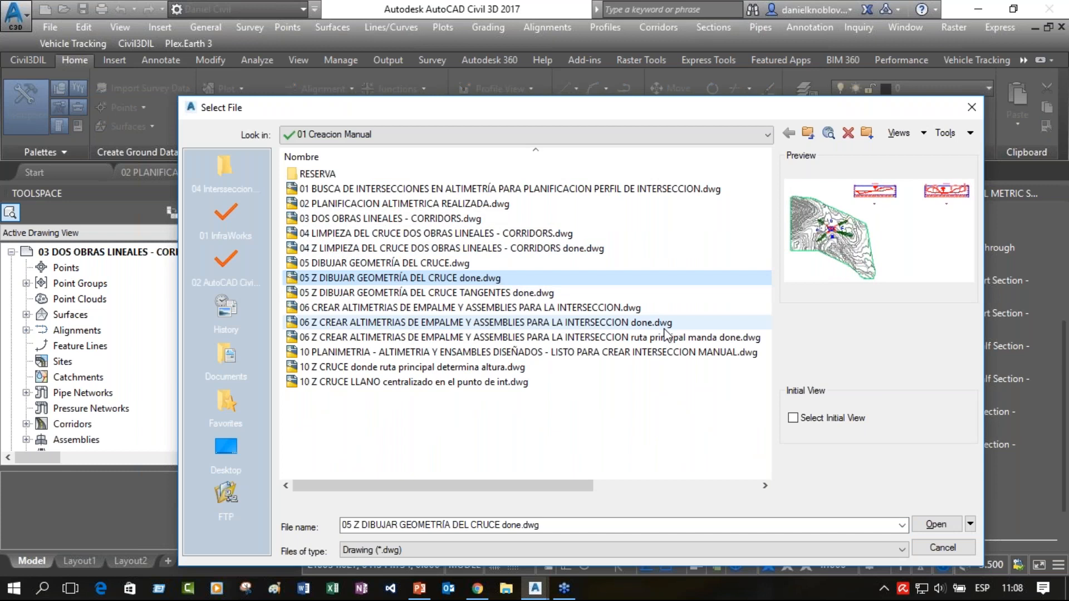
click(432, 293)
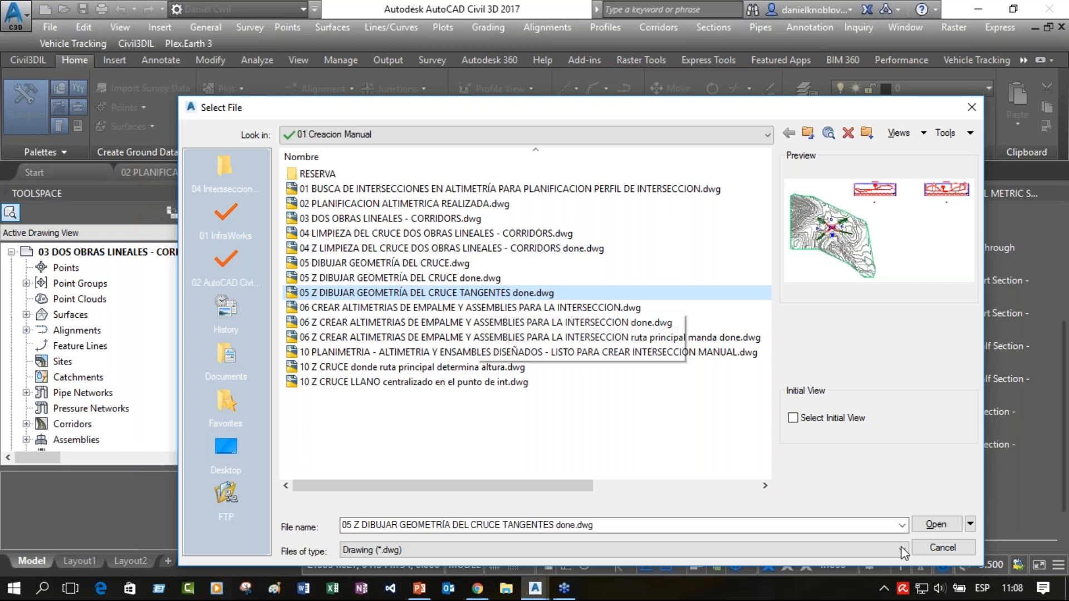
key(Return)
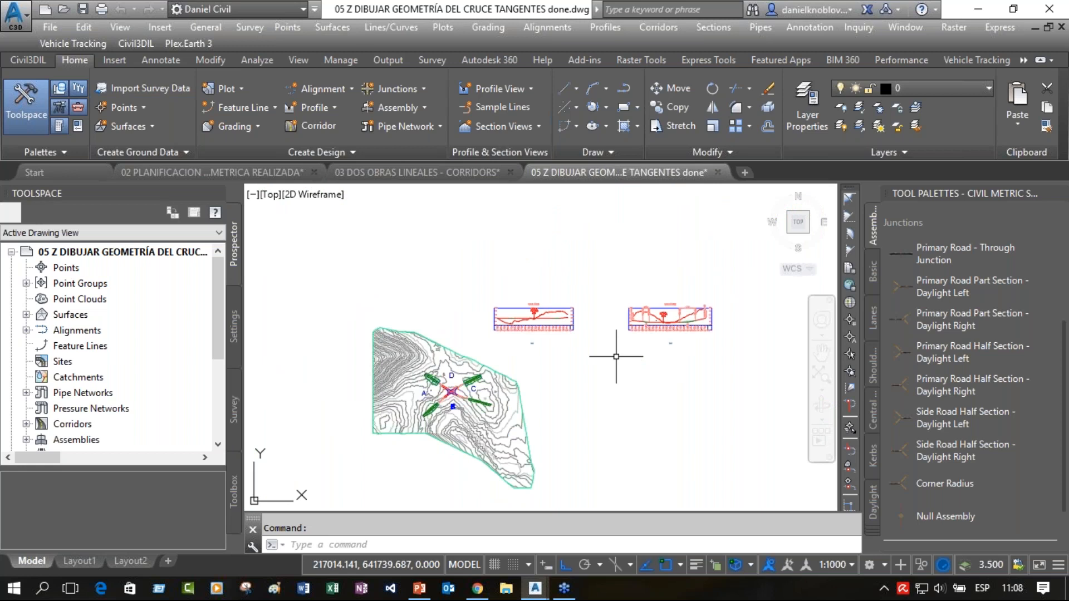
scroll(423, 392, up, 5)
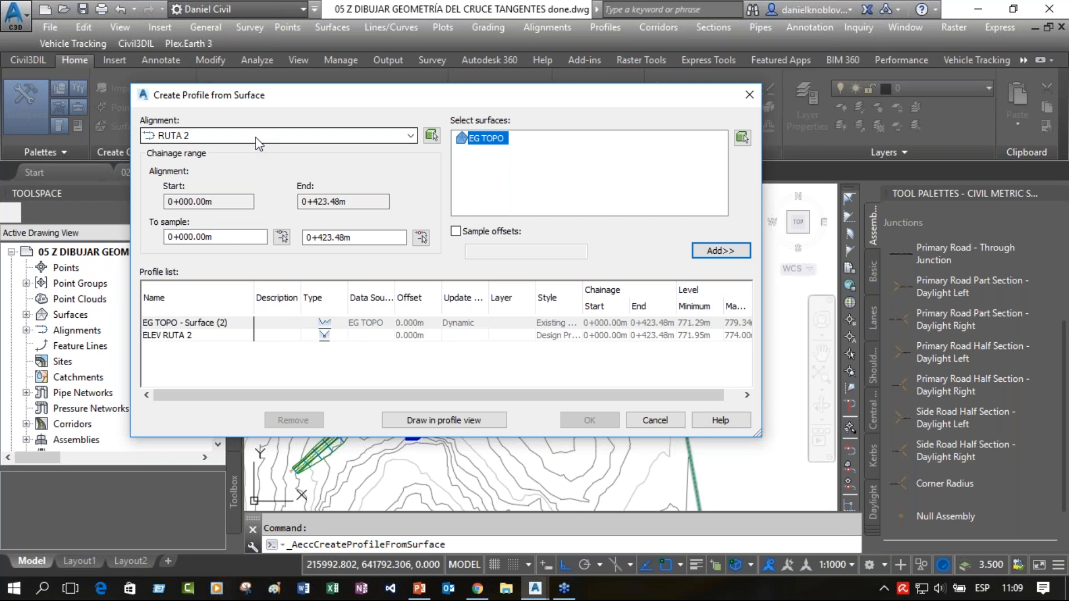
Draw the EG TOPO surface profile of alignment A in a new profile view placed beside the route profile views.
click(445, 420)
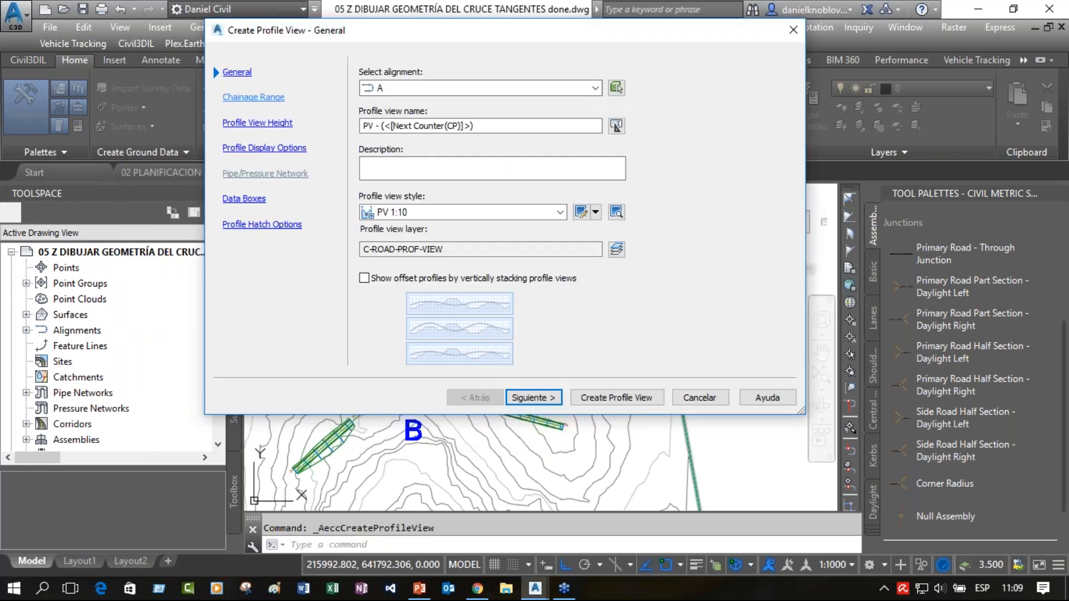
click(423, 212)
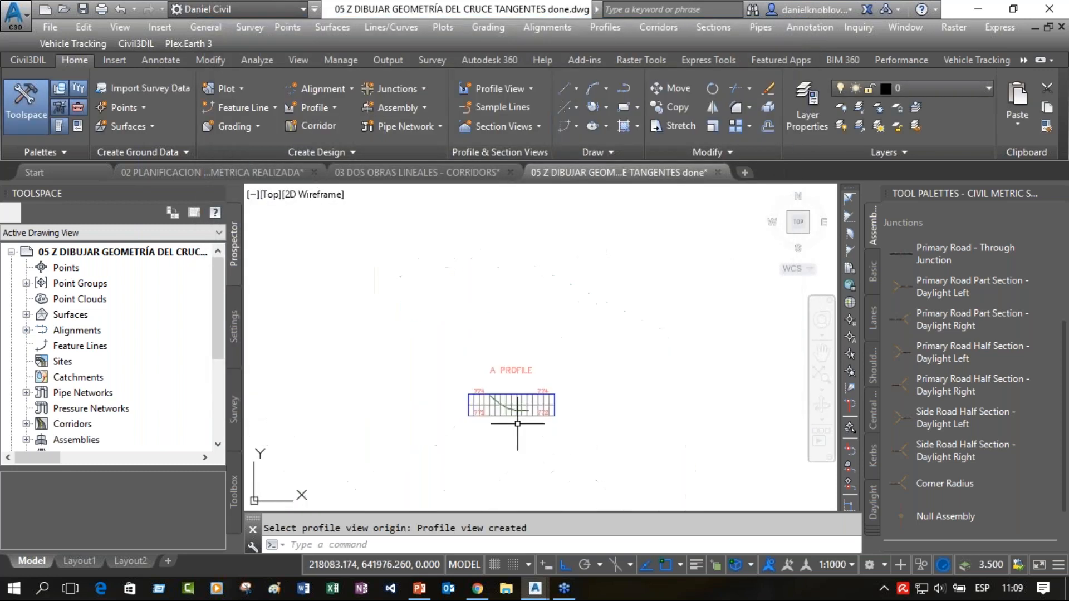
Examine the corner arc alignments at the crossing and where arc A meets the edges of the two routes.
scroll(361, 396, down, 3)
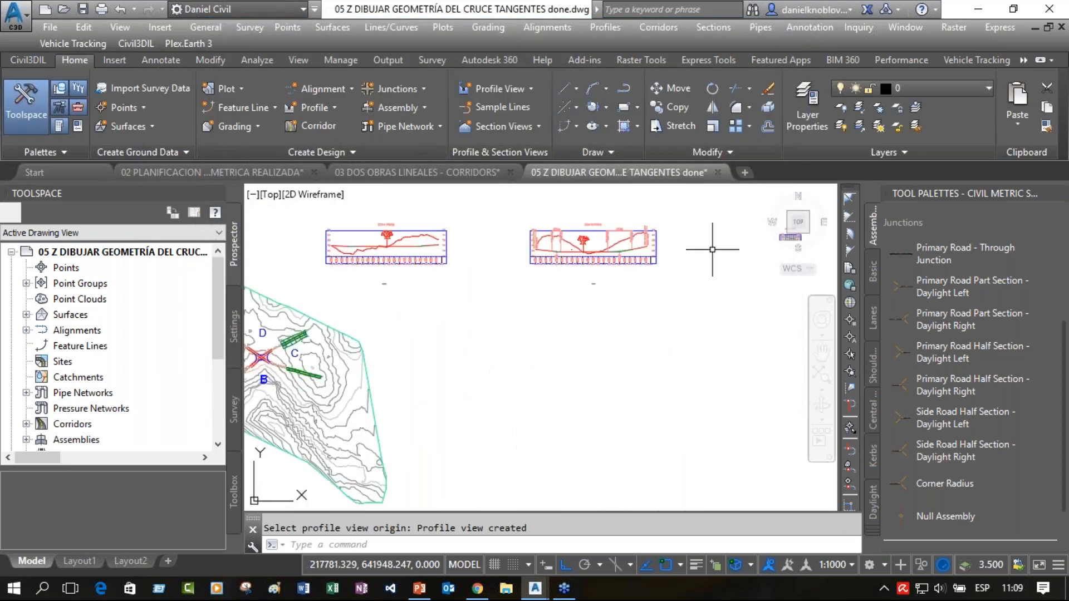
middle_drag(323, 401, 579, 418)
scroll(551, 377, up, 4)
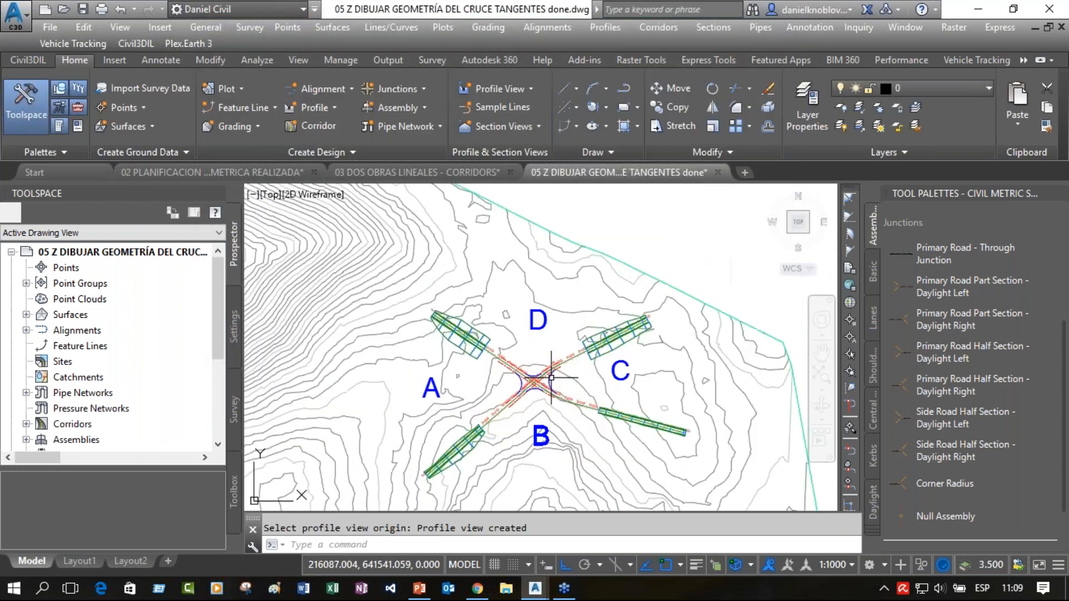
scroll(551, 377, up, 5)
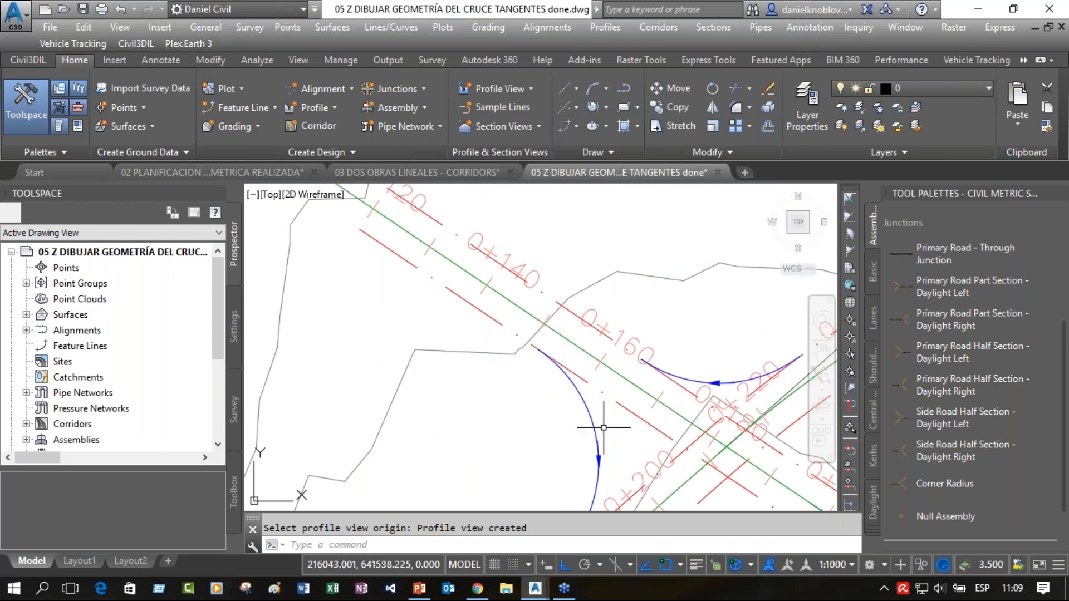
scroll(600, 426, down, 6)
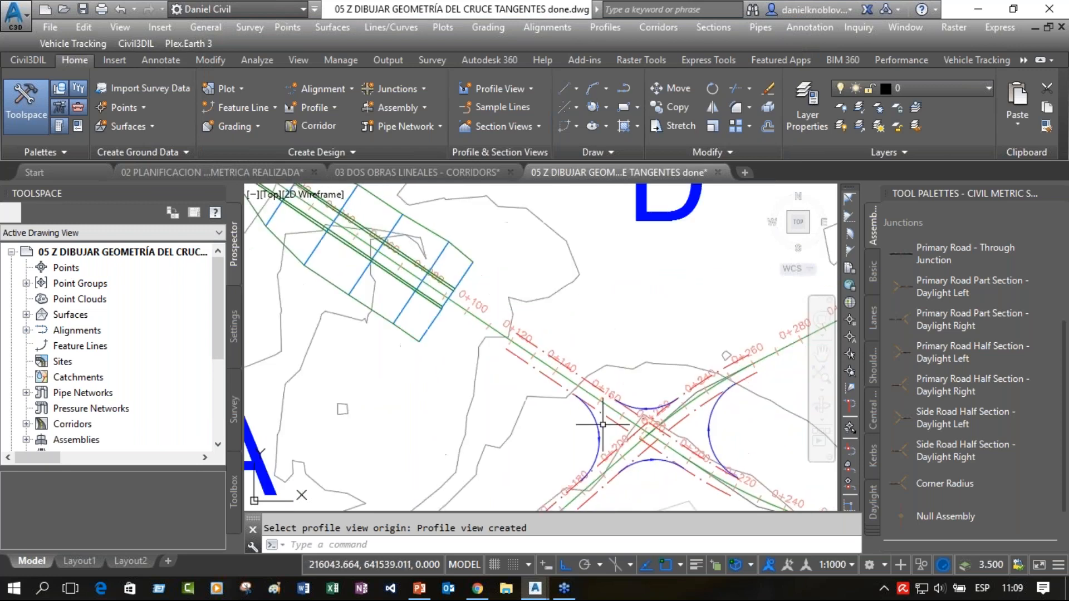
scroll(608, 423, up, 4)
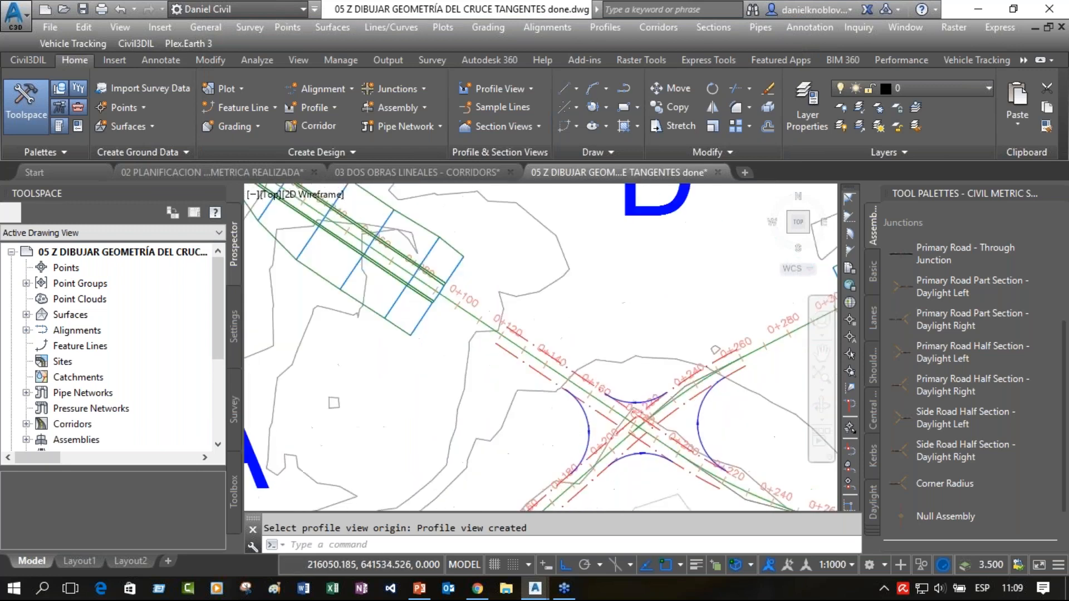
scroll(610, 423, up, 2)
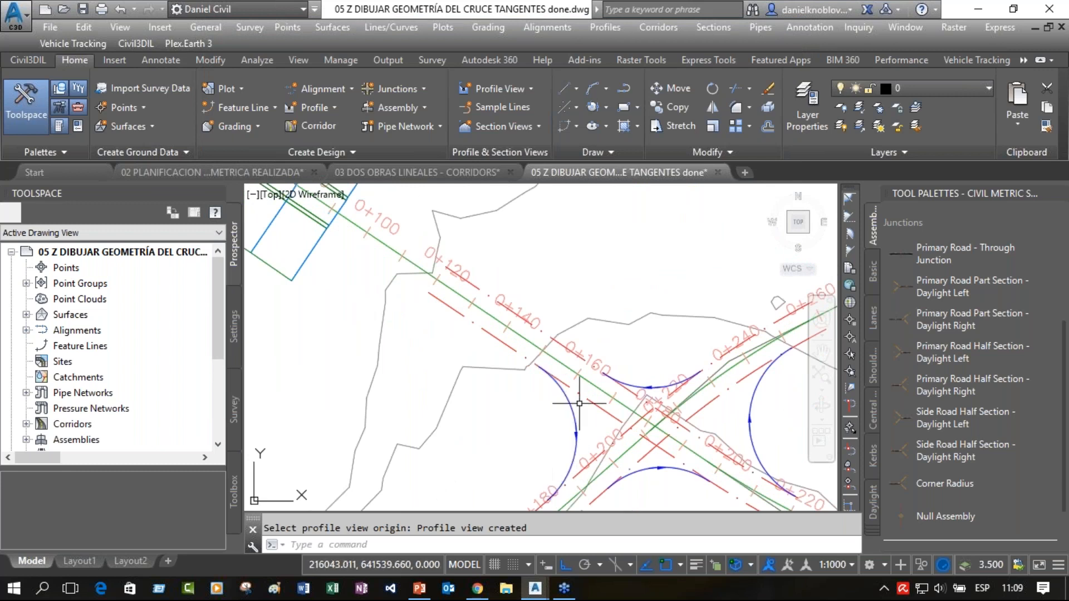
scroll(652, 441, down, 2)
Examine the design level after the crossing in the RUTA 1 profile view and the ground line in the A profile view.
scroll(652, 442, down, 4)
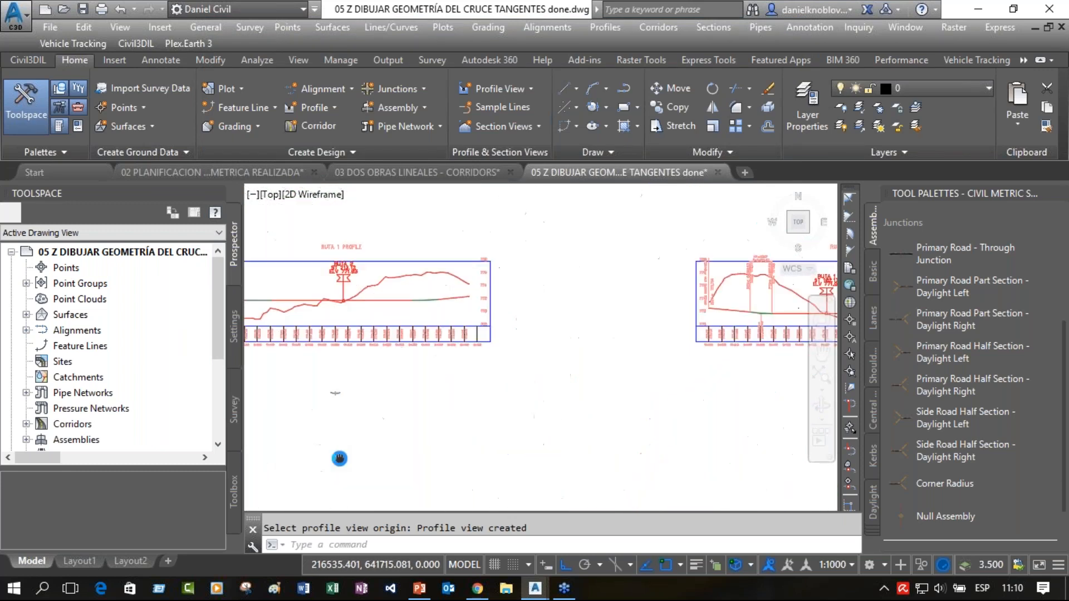
scroll(350, 390, up, 2)
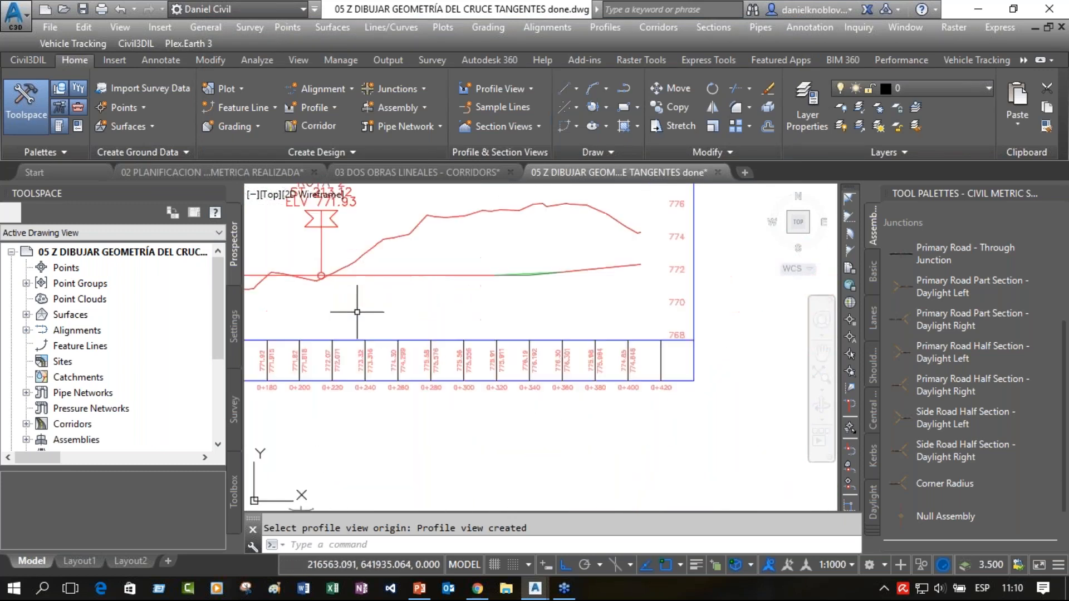
mouse_move(382, 276)
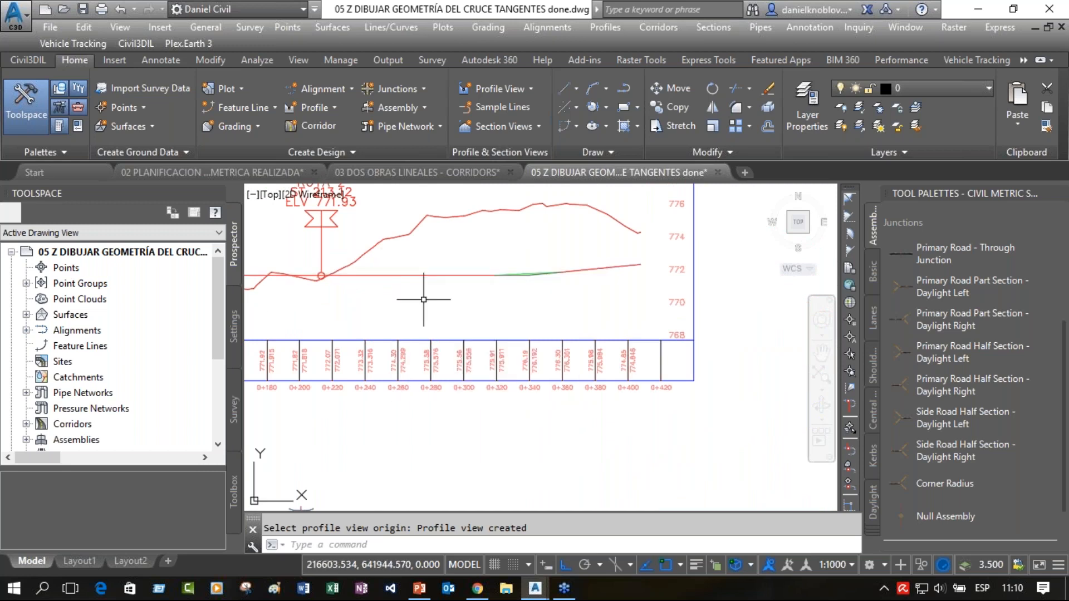
scroll(423, 300, down, 2)
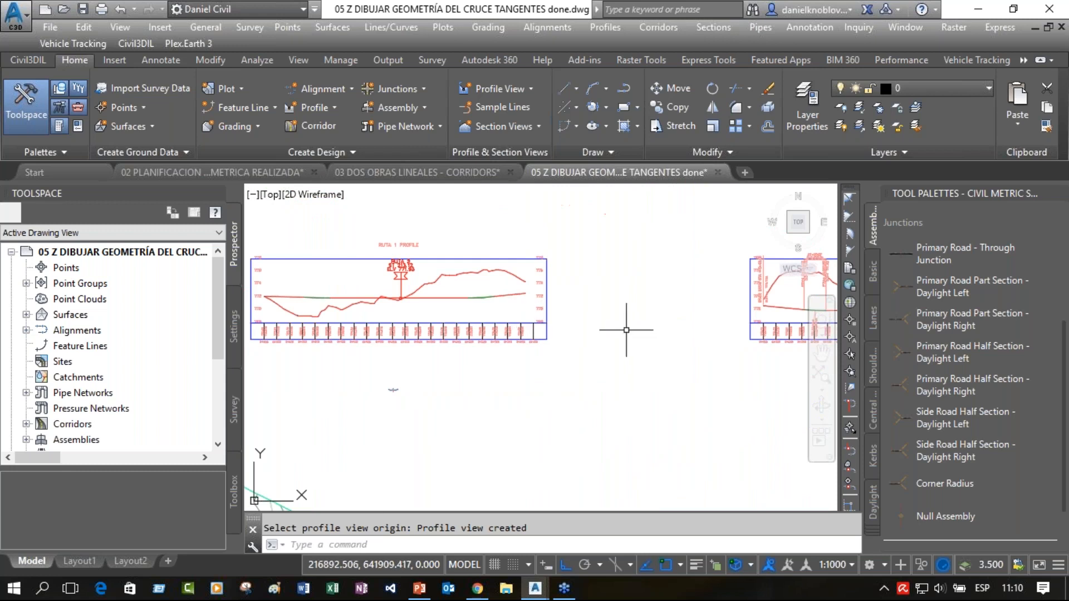
scroll(626, 327, down, 2)
mouse_move(428, 327)
middle_down()
mouse_move(356, 334)
mouse_move(282, 418)
middle_up()
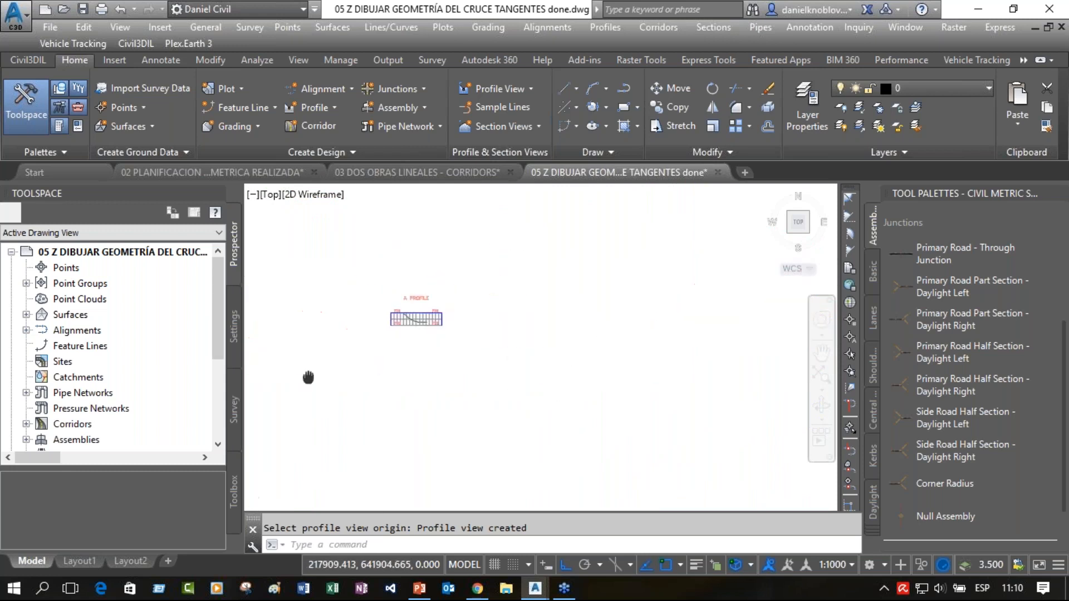
scroll(409, 320, up, 4)
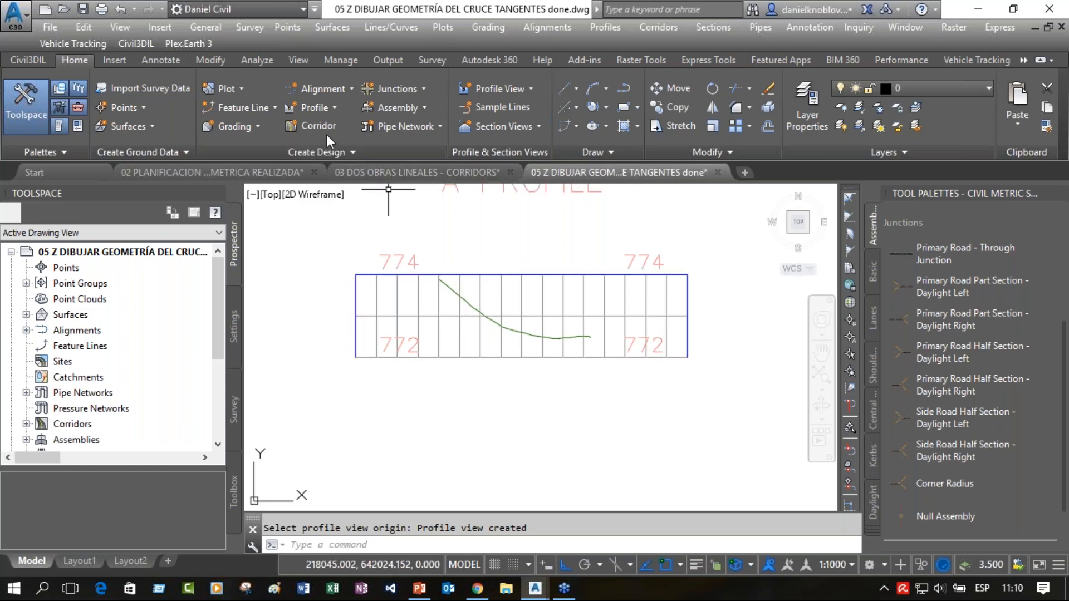
Create a layout profile named A in the A profile view, using the Design Profile style.
click(316, 110)
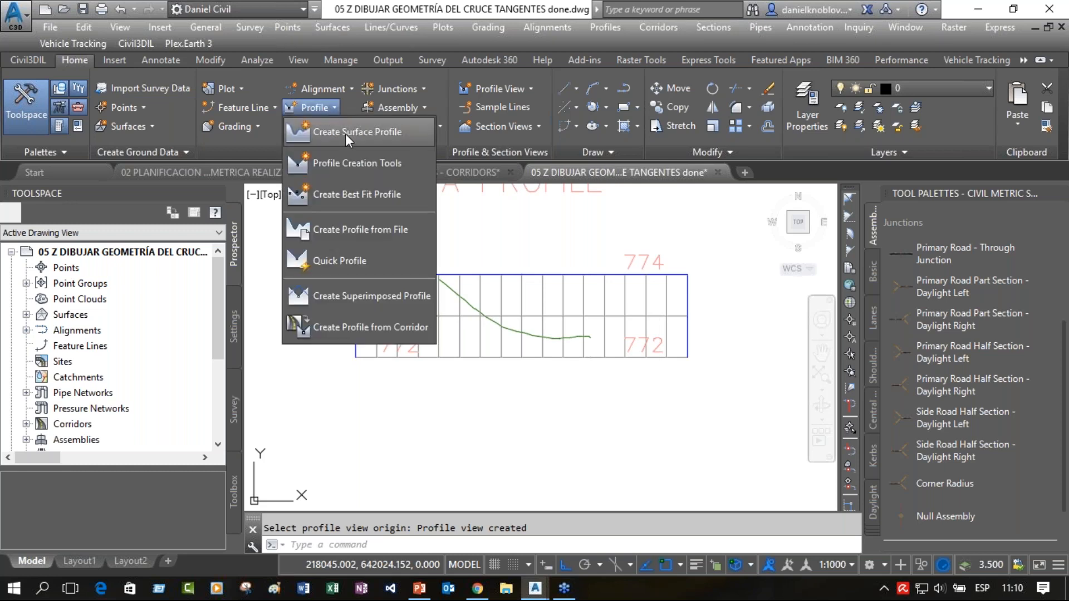
click(341, 161)
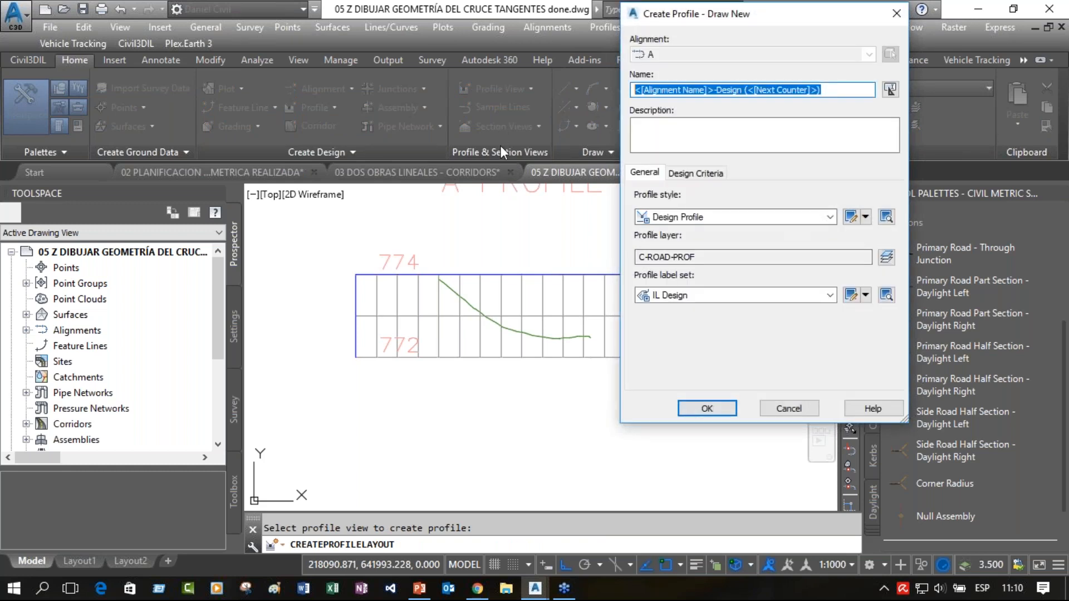
text(A)
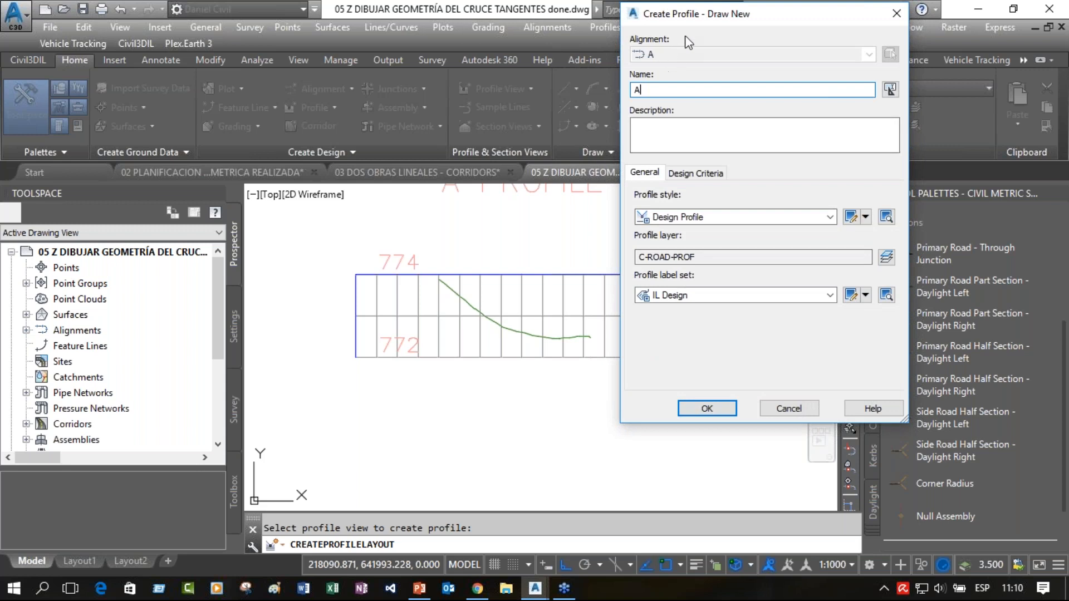
drag(775, 21, 956, 85)
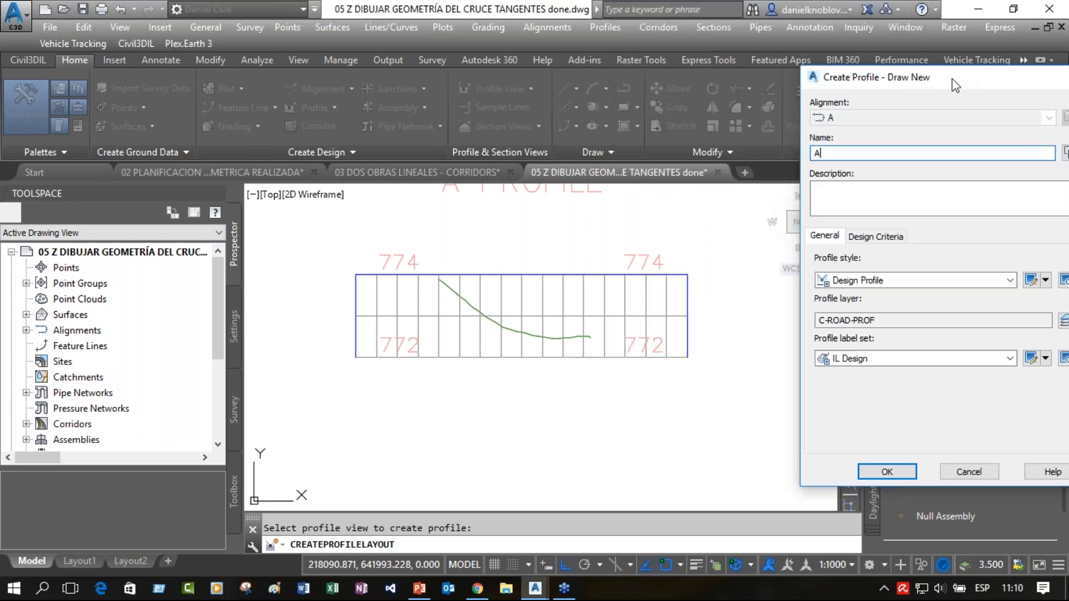
drag(953, 80, 827, 55)
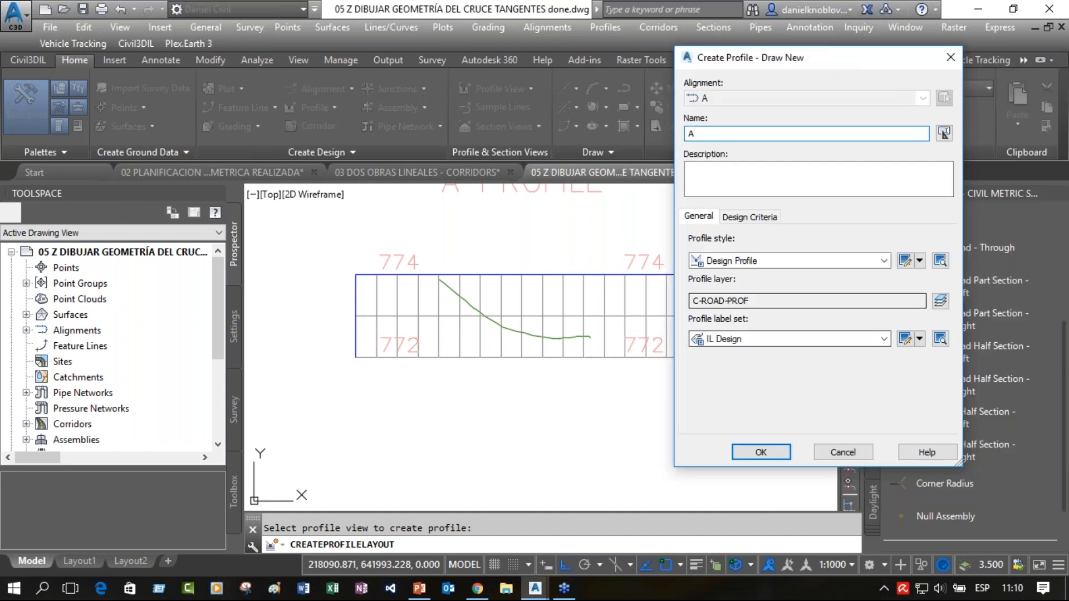
click(786, 262)
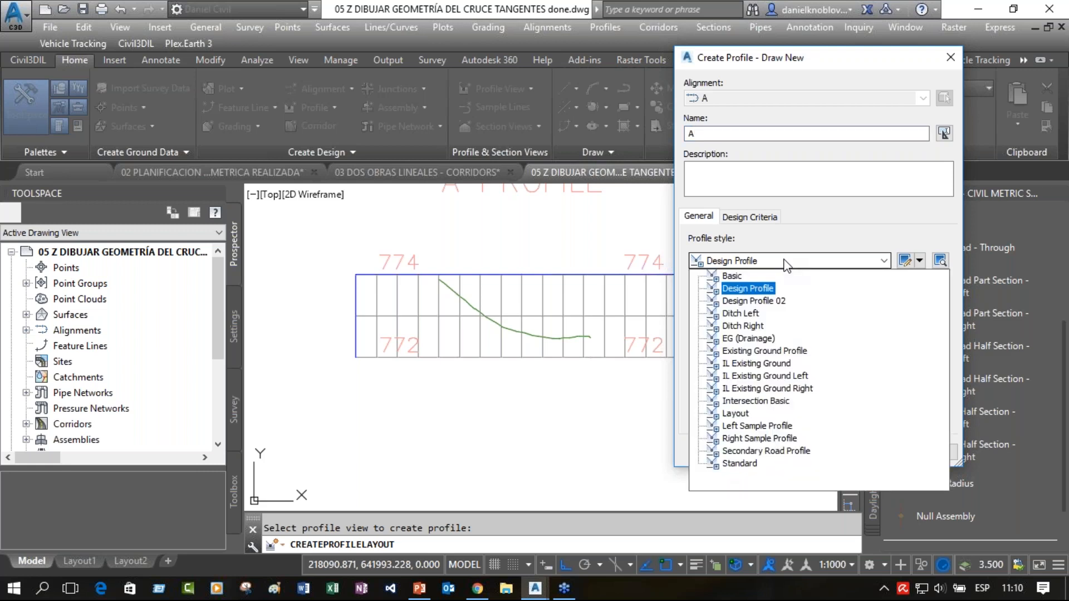
click(786, 262)
click(770, 339)
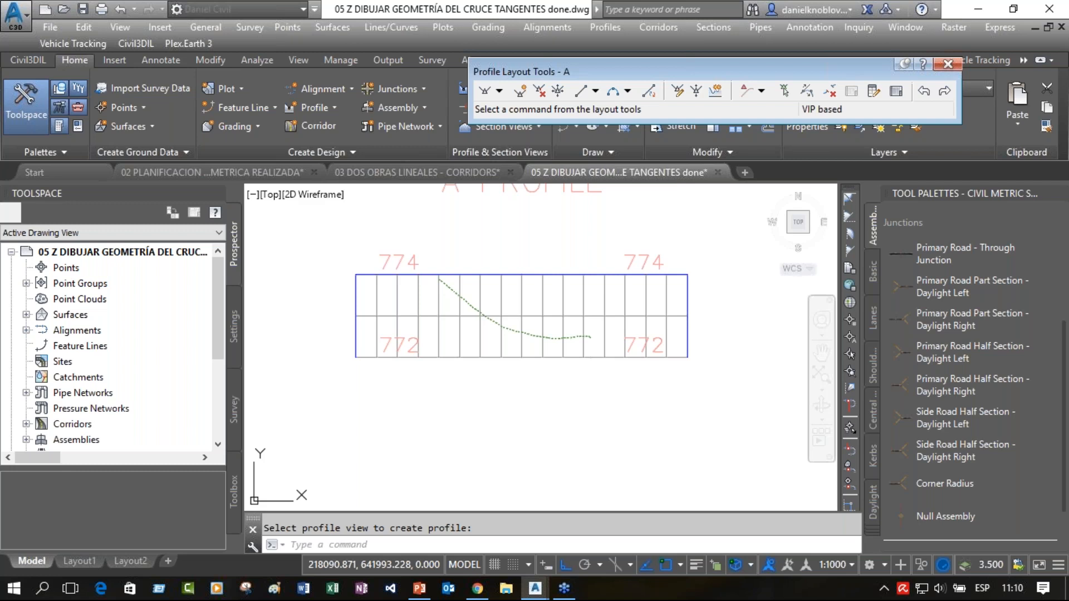
Try to start the straights of profile A at chainage 0 and level 771.95 in the A profile view.
click(485, 91)
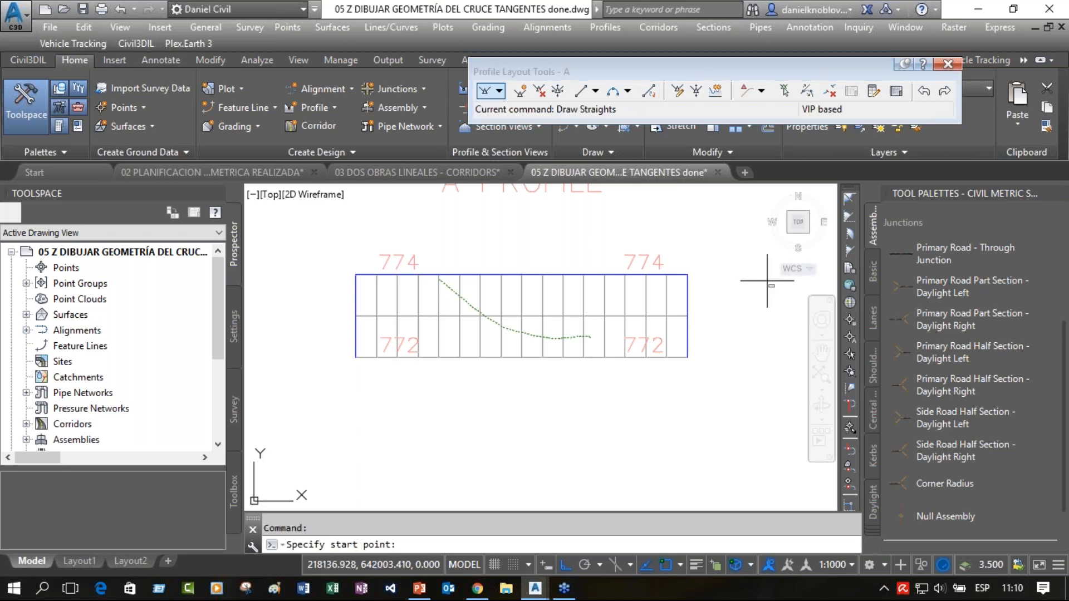
click(850, 505)
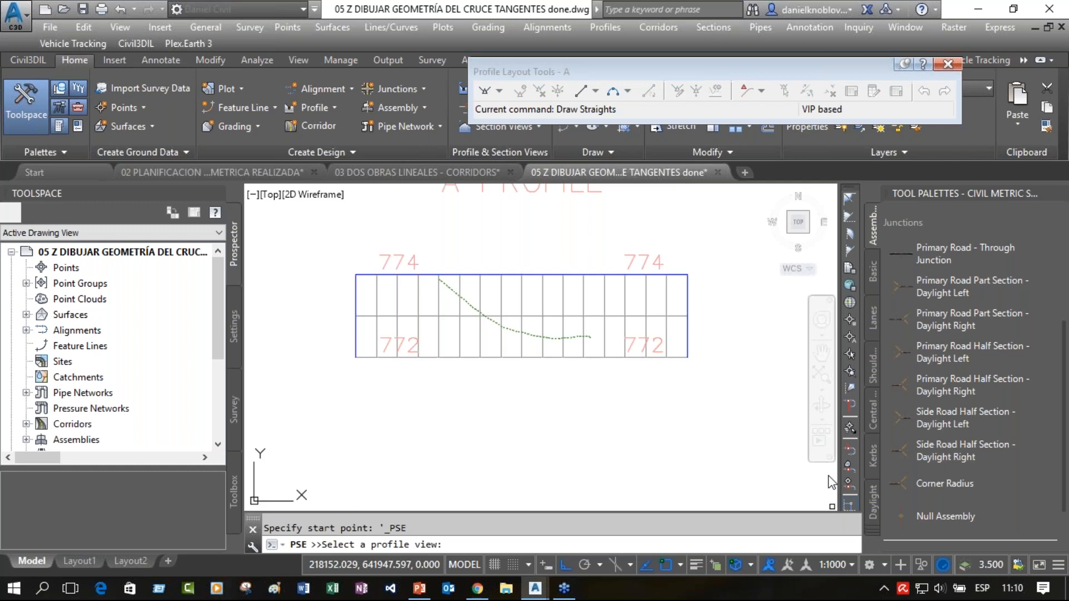
click(466, 281)
text(0)
key(Return)
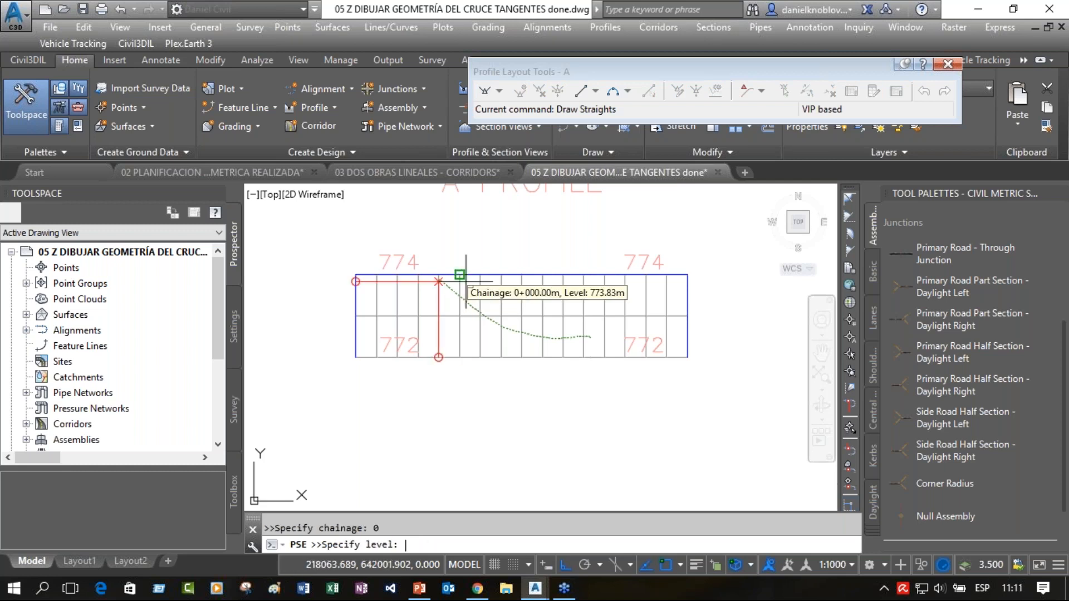
text(77)
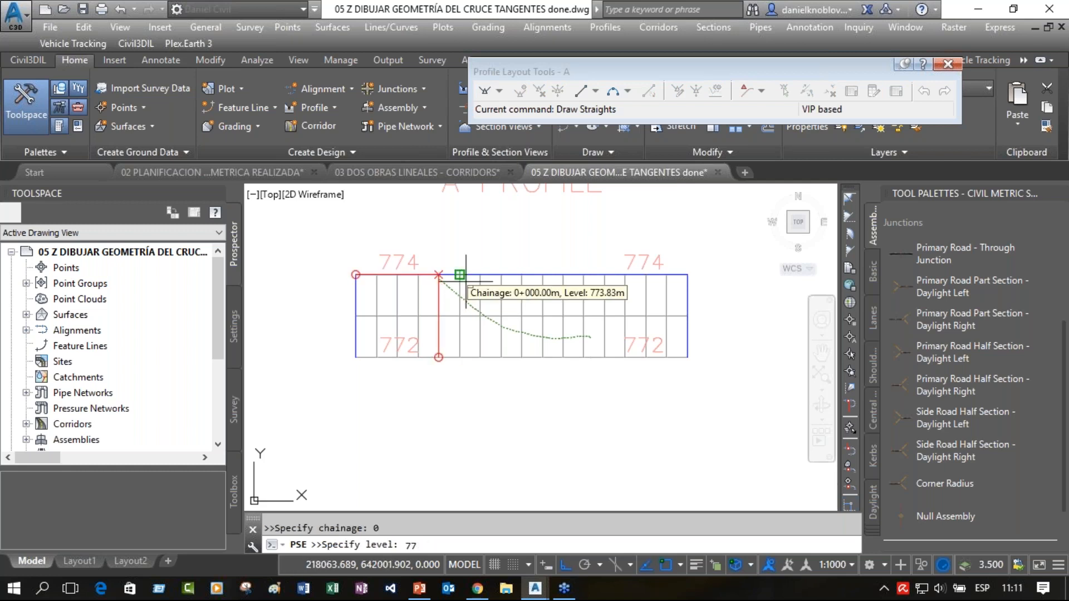
text(1.95)
key(Return)
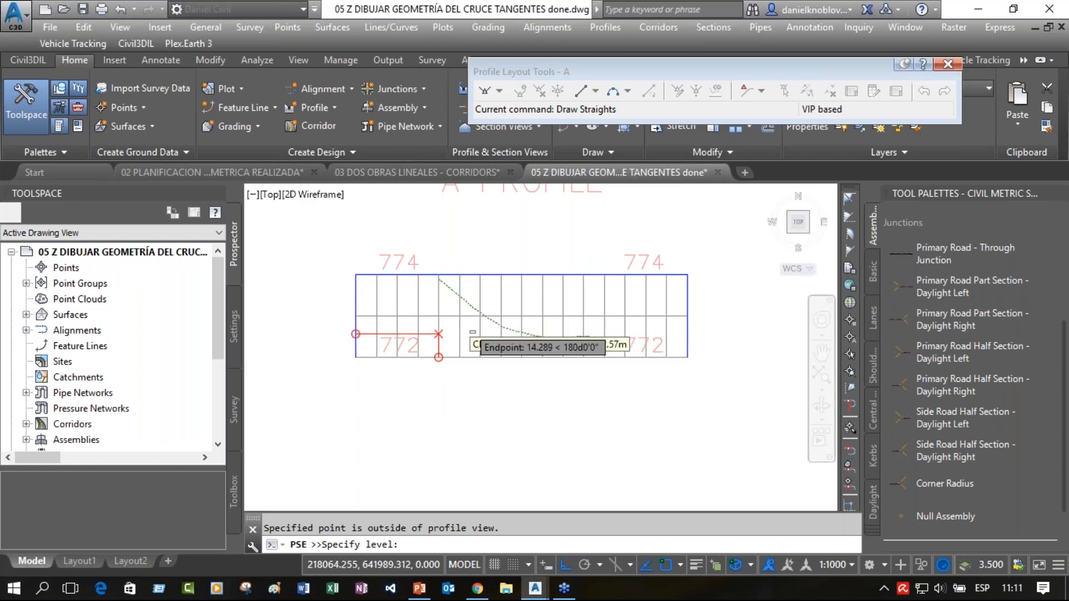
Check the route profile views, try level 771.95 again for the start point, and cancel drawing the straights.
scroll(462, 334, down, 2)
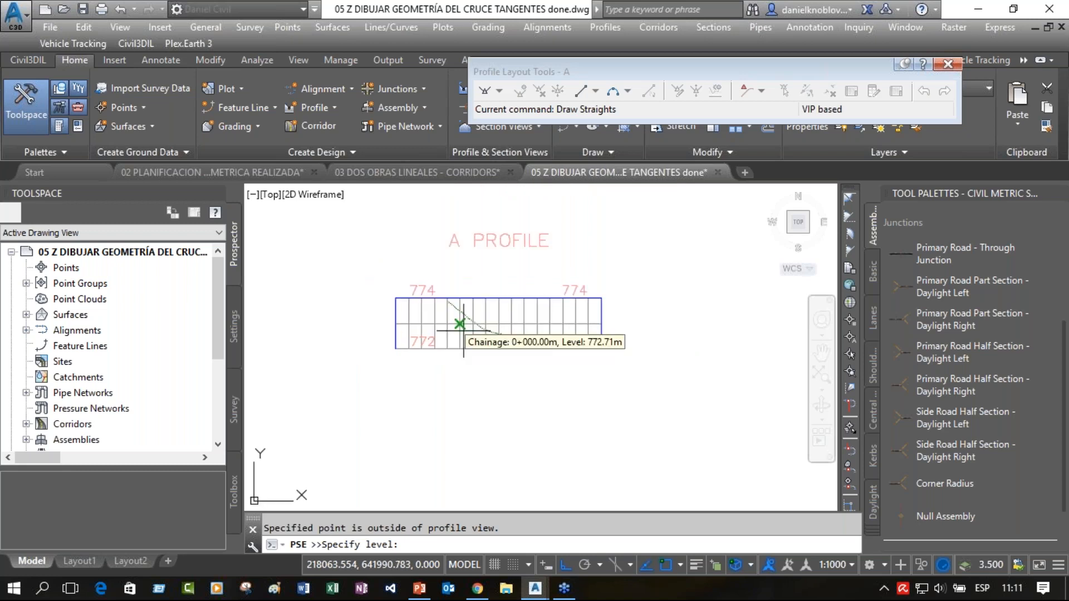
scroll(493, 384, down, 10)
middle_drag(325, 378, 758, 378)
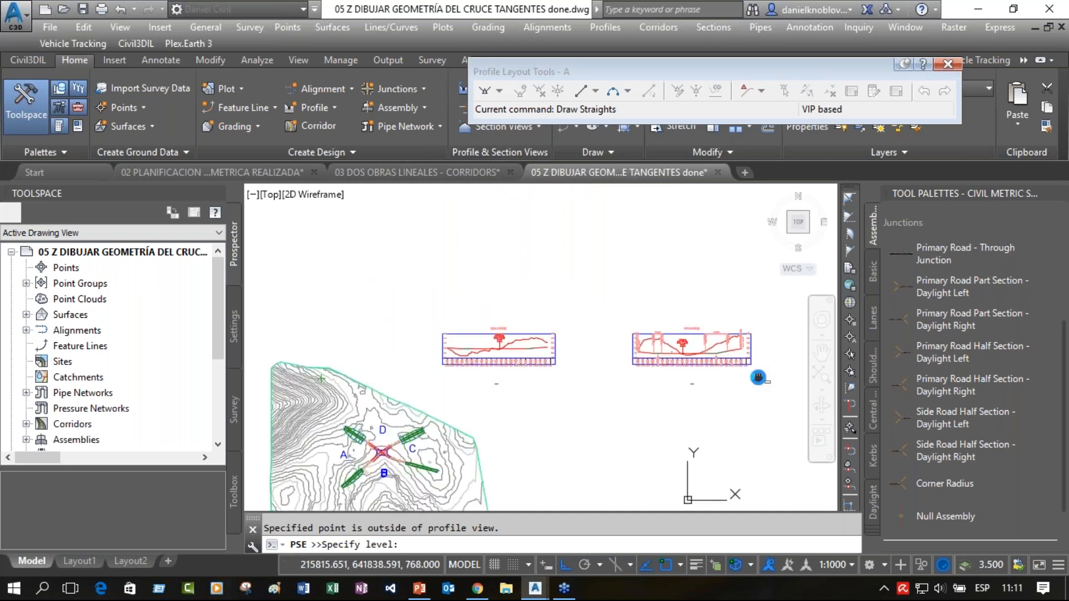
scroll(701, 319, up, 2)
middle_drag(701, 319, 628, 333)
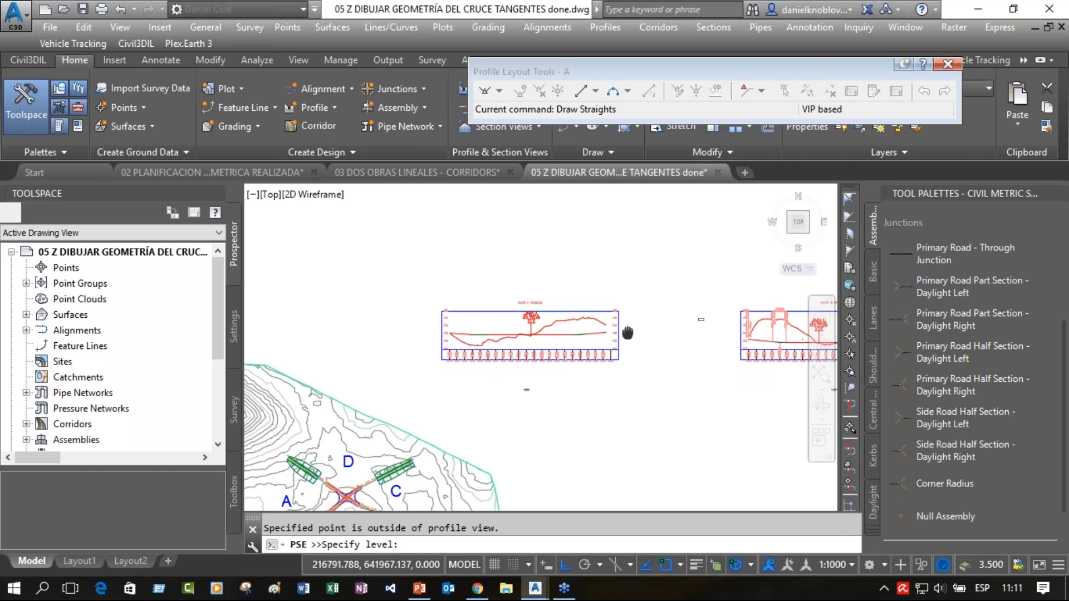
scroll(579, 298, up, 12)
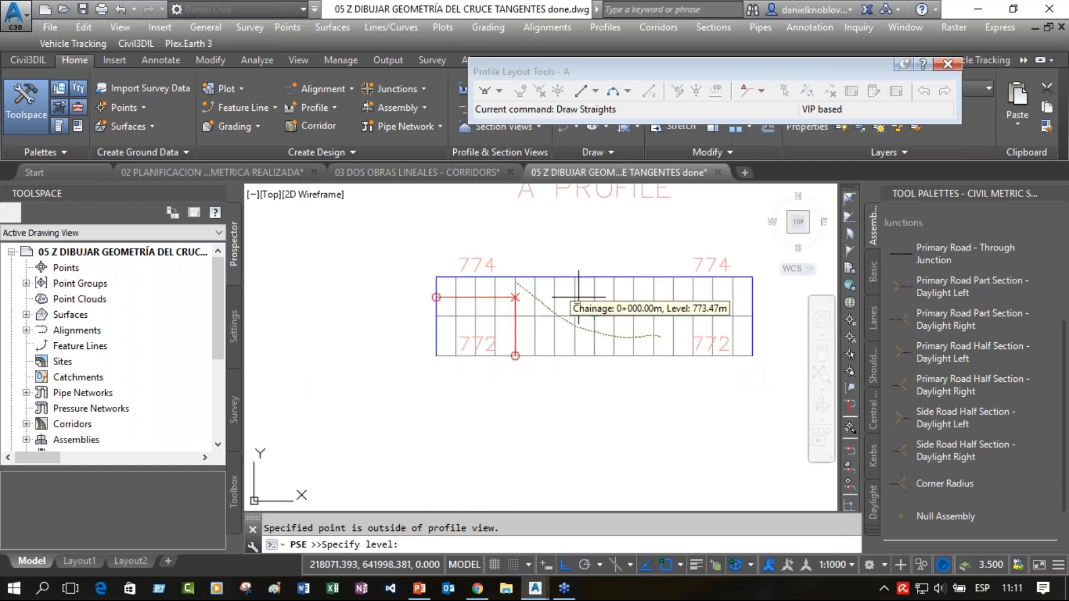
text(771.95)
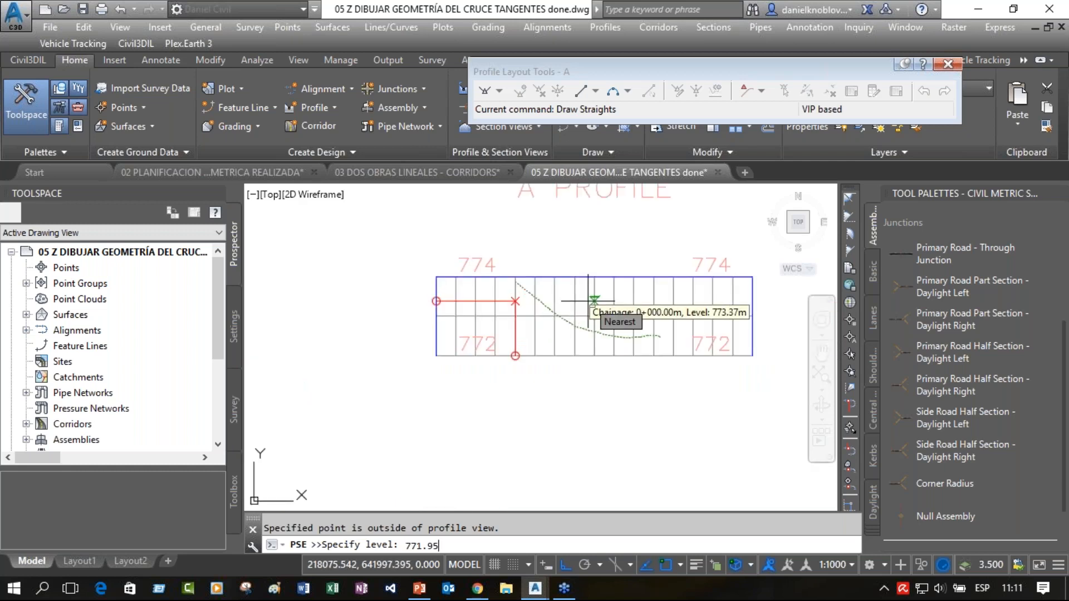
key(BackSpace)
key(BackSpace)
key(BackSpace)
key(BackSpace)
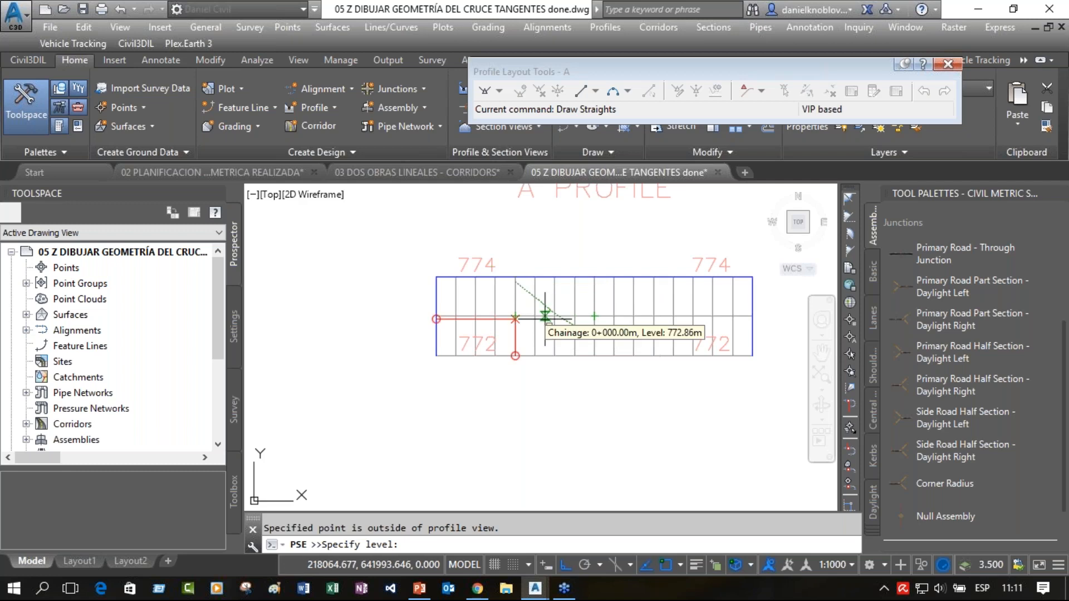
key(Escape)
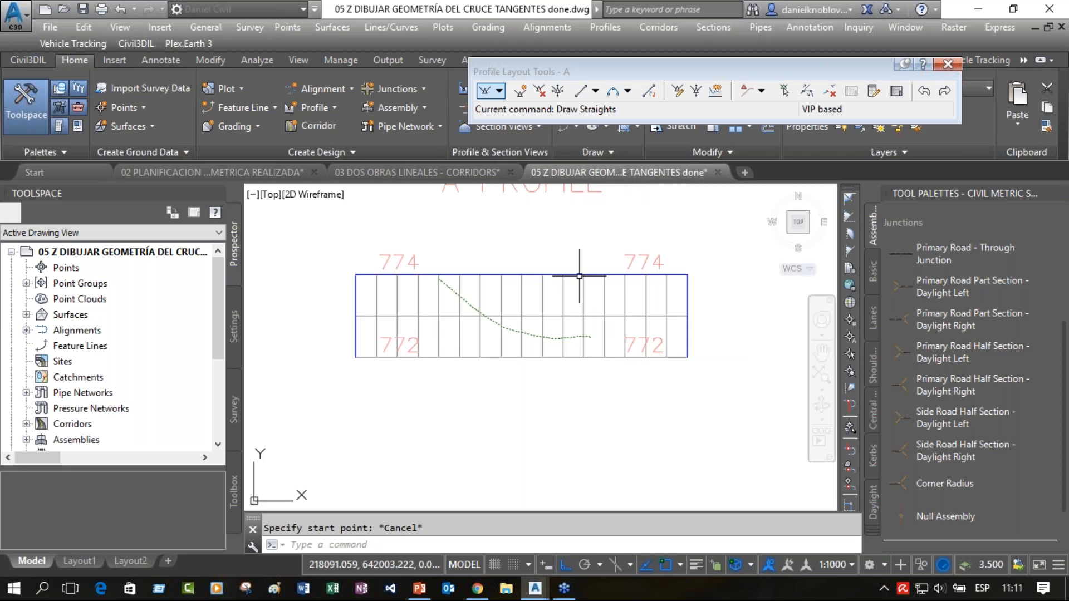
Lower the A profile view's user-specified minimum level to 771 m in its properties.
click(580, 276)
right_click(592, 245)
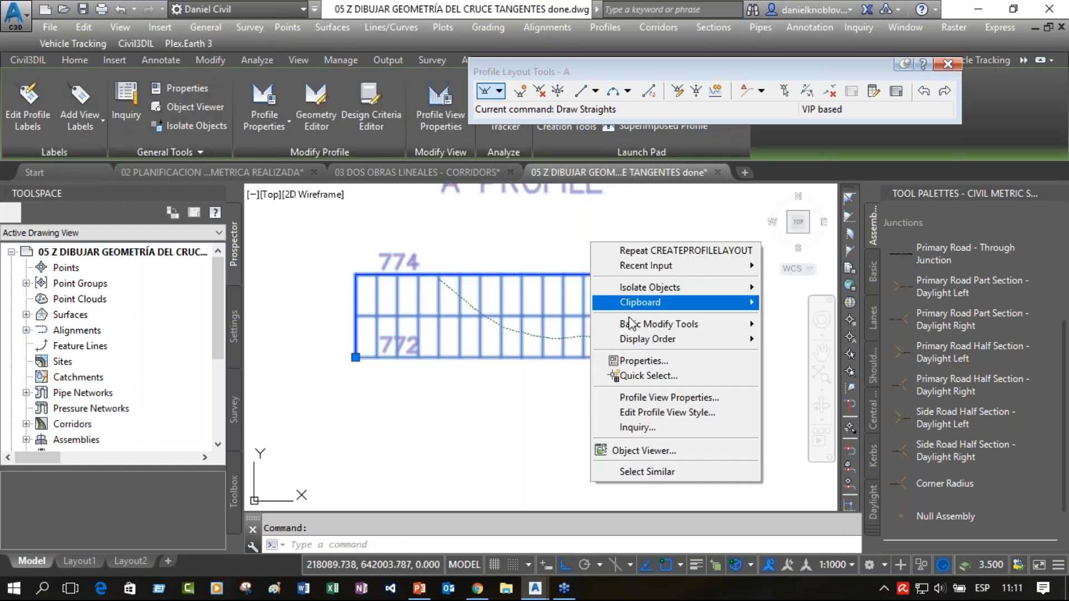
click(670, 397)
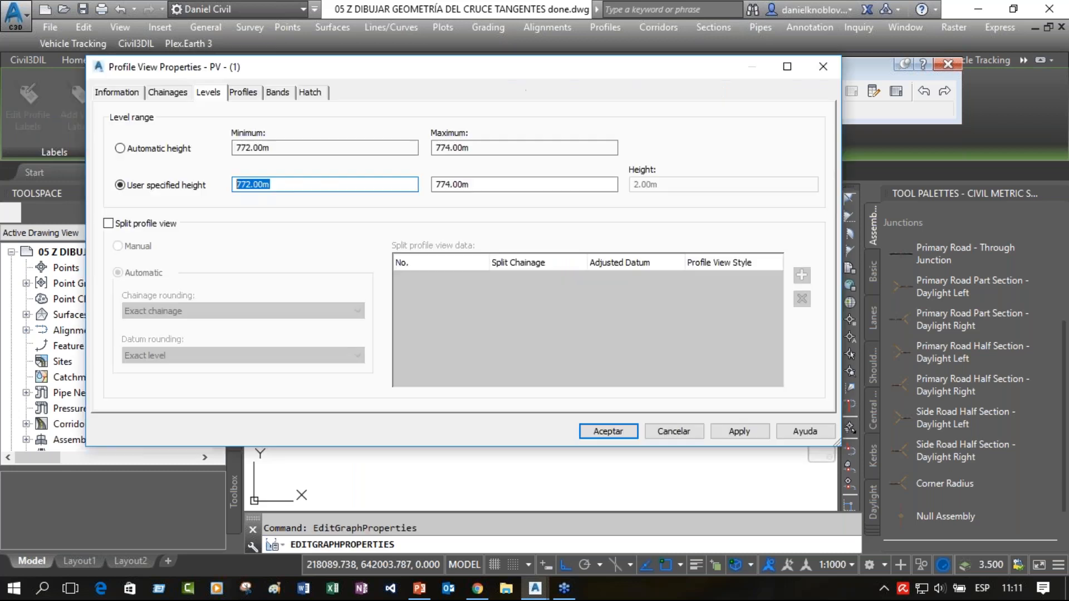
key(Return)
Start drawing the straights of profile A at chainage 0 and level 771.95 in the A profile view.
click(849, 505)
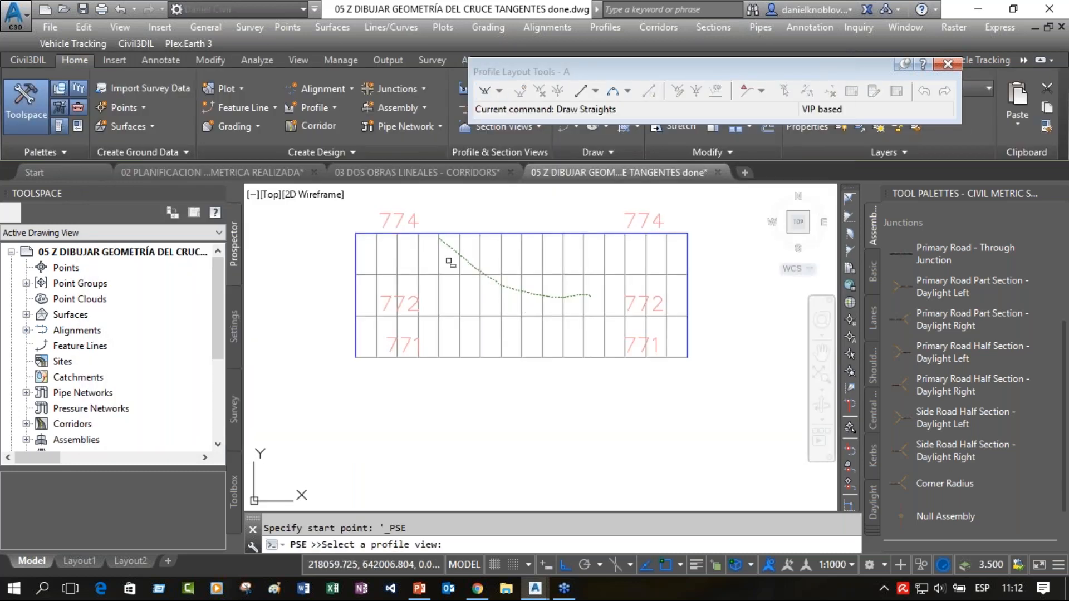
click(457, 249)
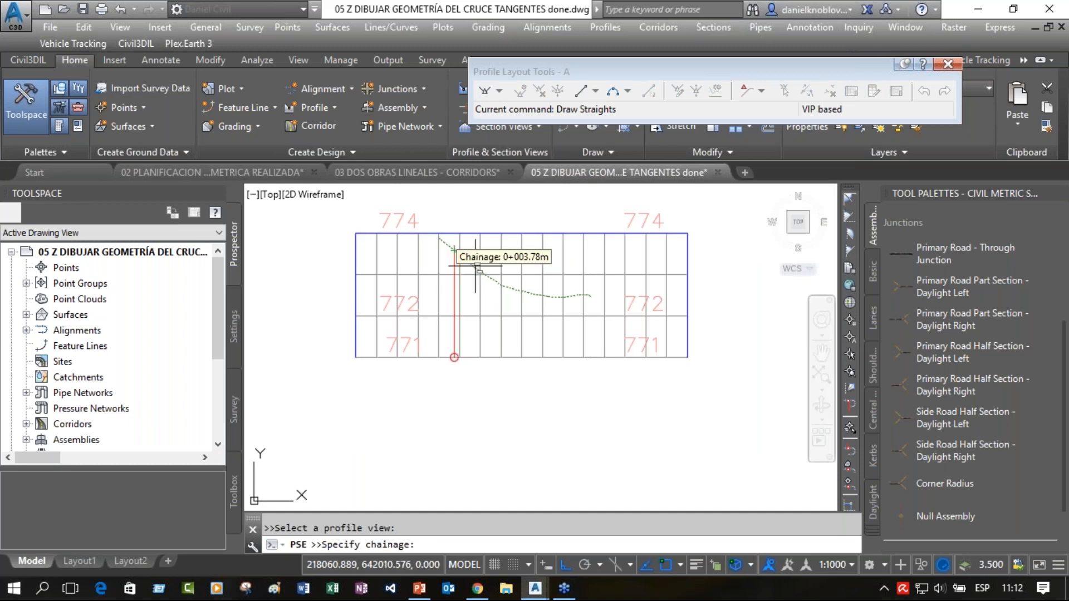
text(0)
key(Return)
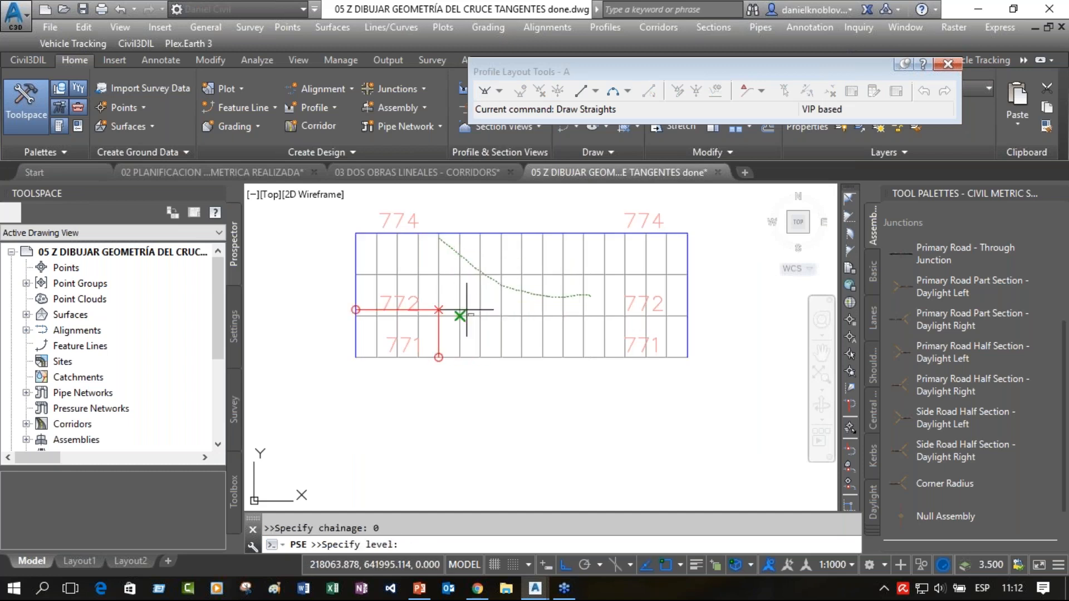
text(771)
key(Return)
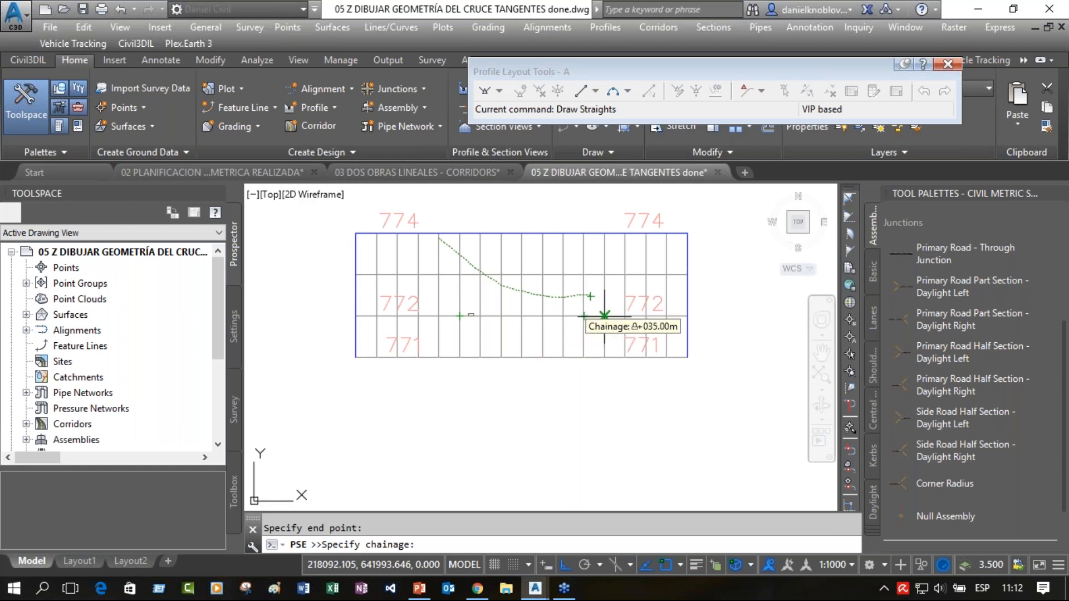
End the horizontal straight of profile A at the chainage where the ground line ends, and finish drawing.
scroll(605, 316, up, 4)
click(592, 295)
click(593, 328)
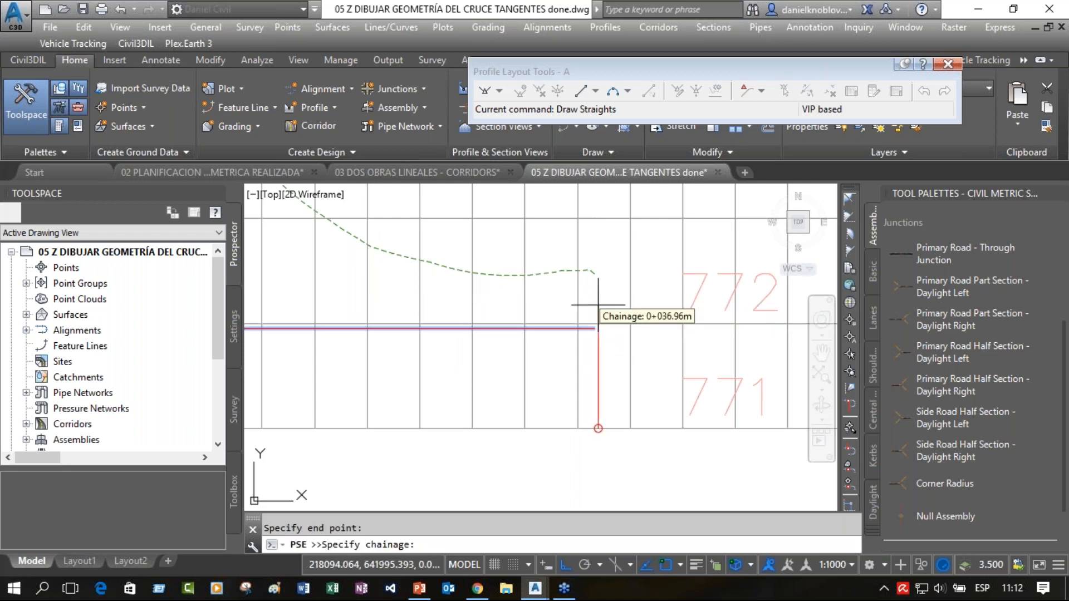
key(Escape)
key(Escape)
middle_drag(485, 363, 228, 360)
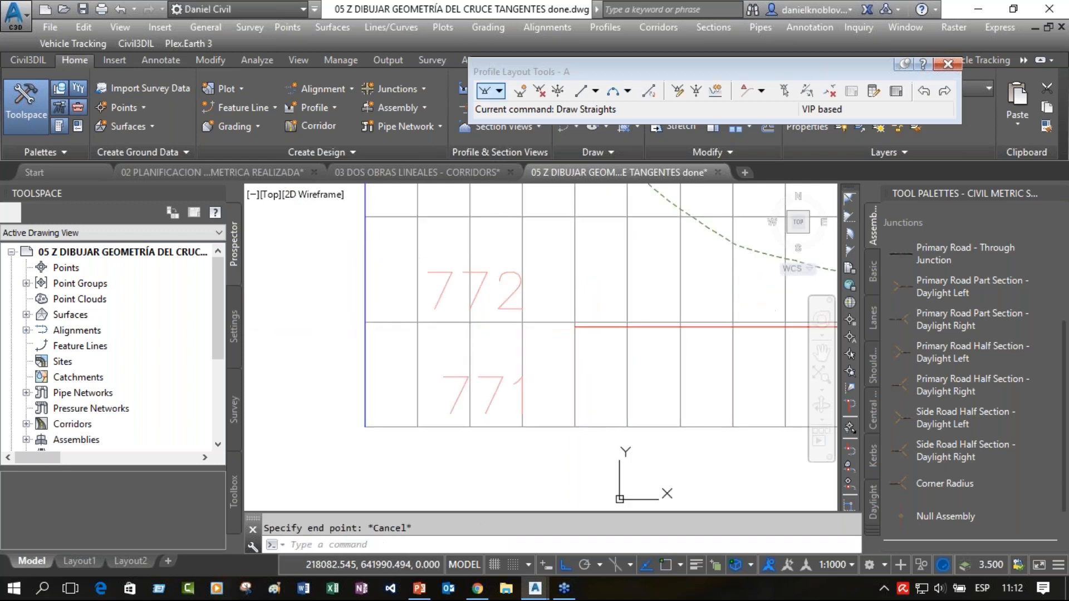
middle_drag(851, 360, 680, 350)
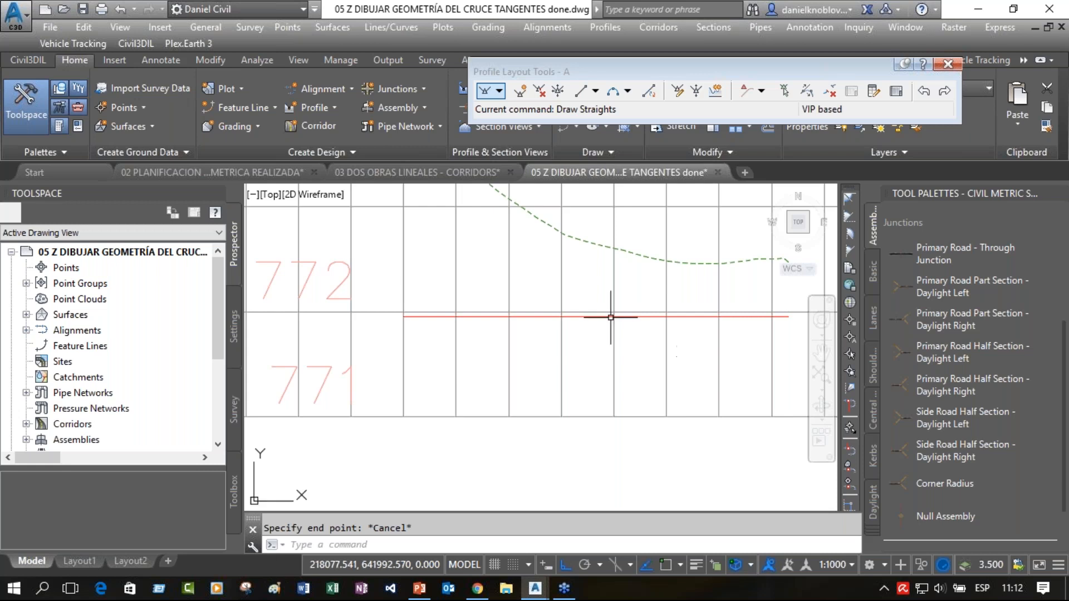
Examine the four corner arcs around the junction in plan and close the Profile Layout Tools.
scroll(513, 410, down, 3)
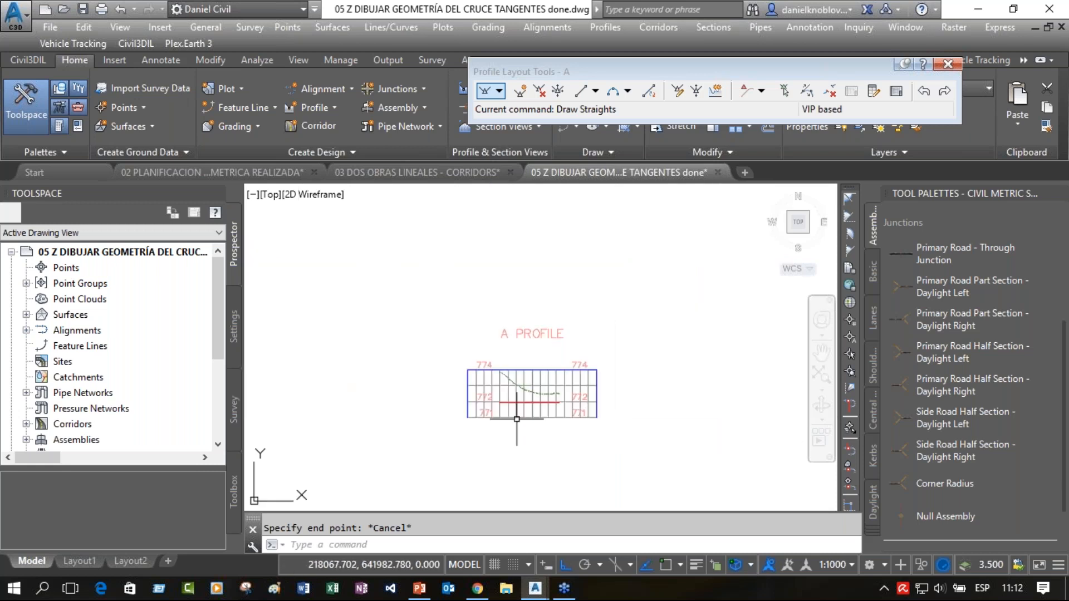
scroll(475, 425, down, 2)
middle_drag(475, 425, 585, 318)
scroll(440, 339, up, 3)
scroll(440, 334, up, 2)
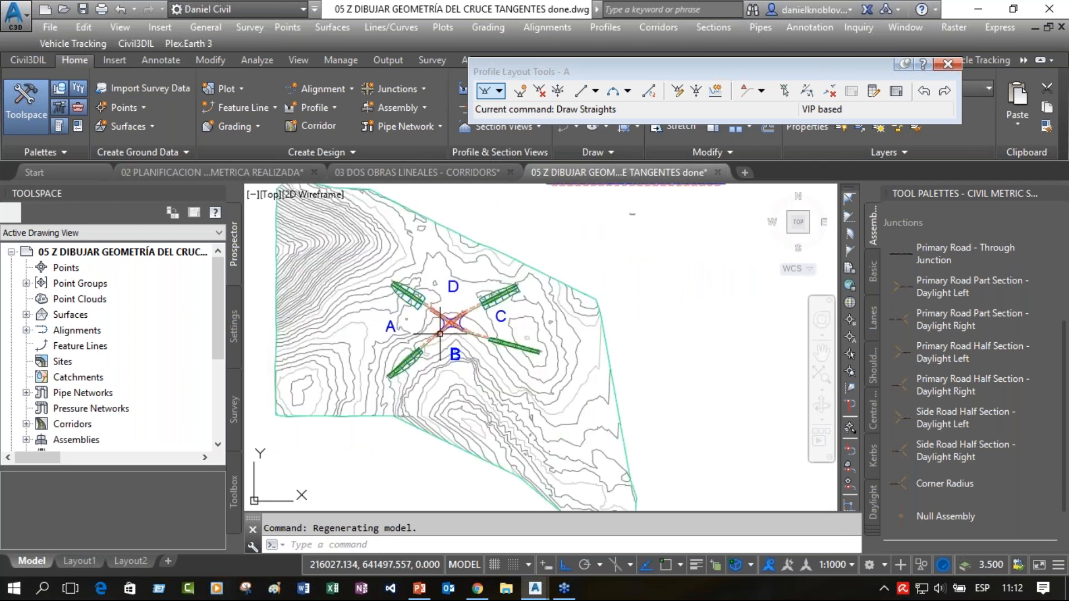
scroll(440, 335, up, 3)
scroll(490, 358, up, 2)
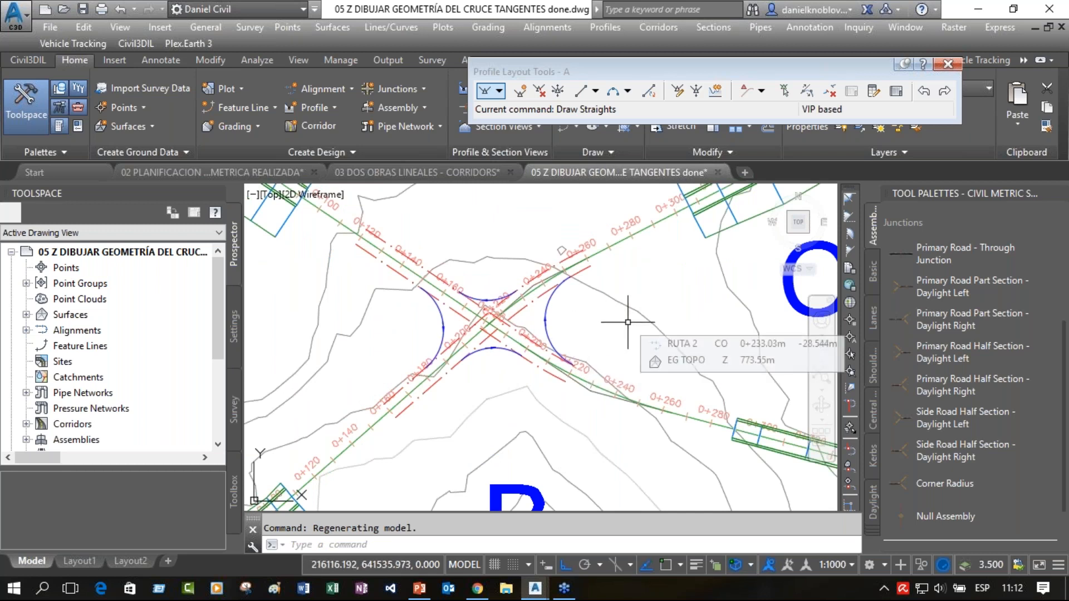
scroll(628, 321, down, 2)
scroll(563, 320, up, 2)
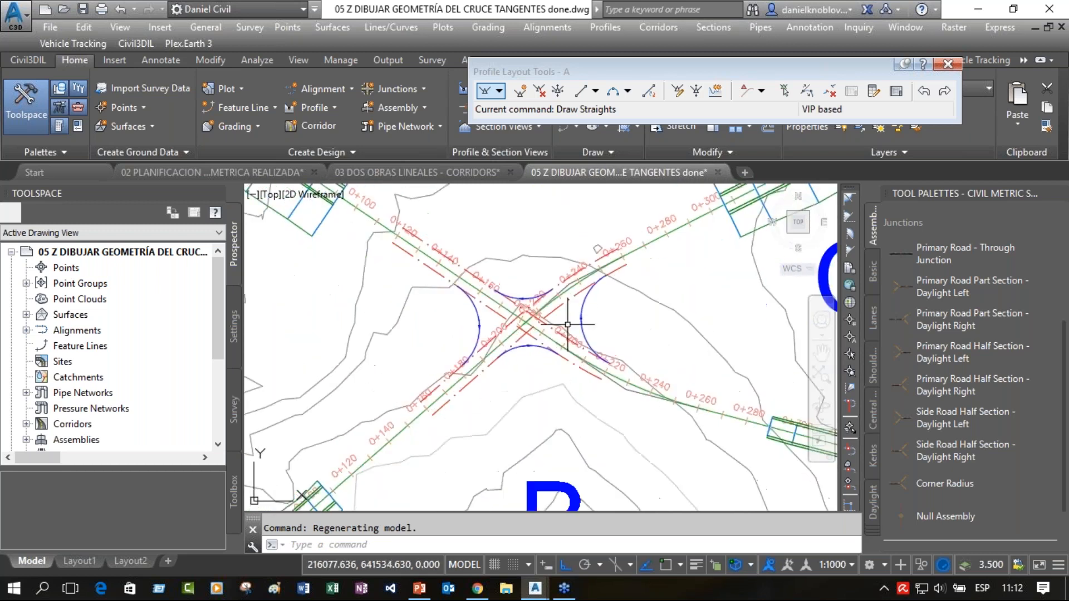
scroll(568, 324, up, 4)
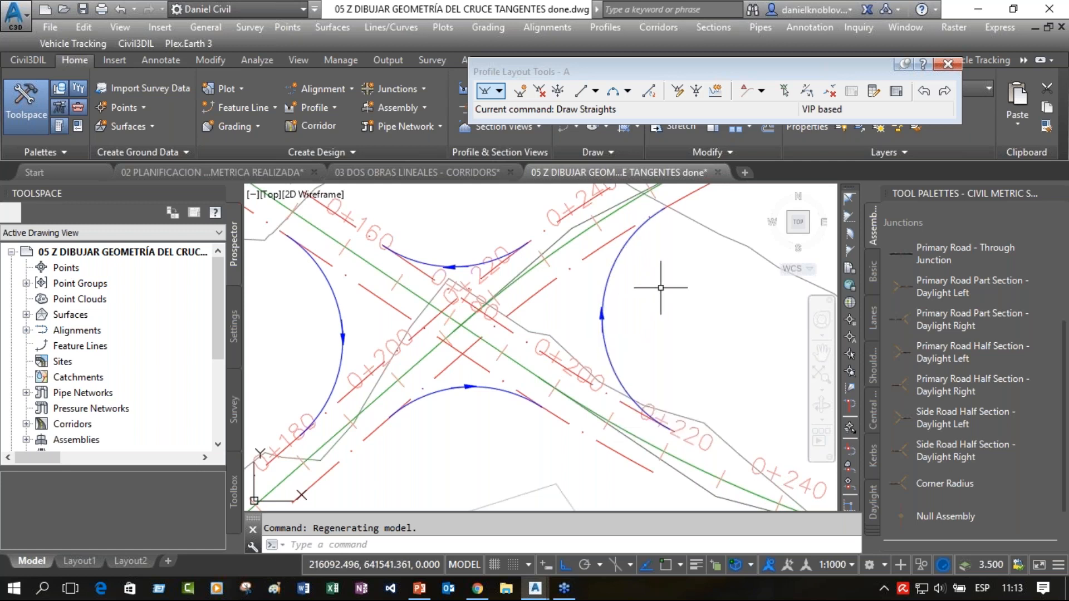
scroll(661, 287, down, 3)
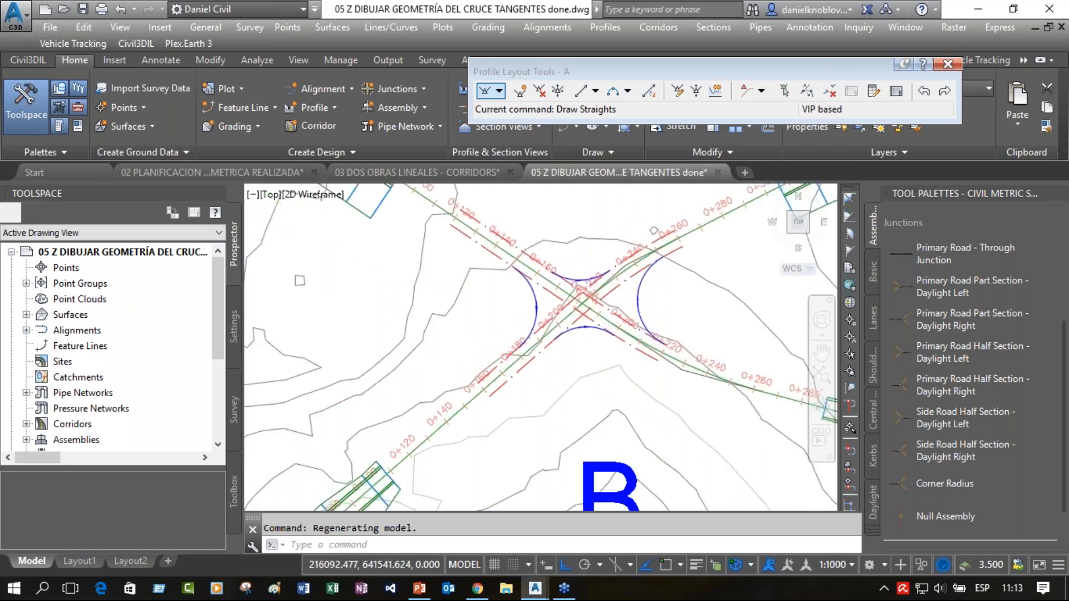
scroll(661, 288, down, 3)
mouse_move(610, 356)
middle_down()
mouse_move(562, 320)
mouse_move(504, 322)
middle_up()
click(947, 64)
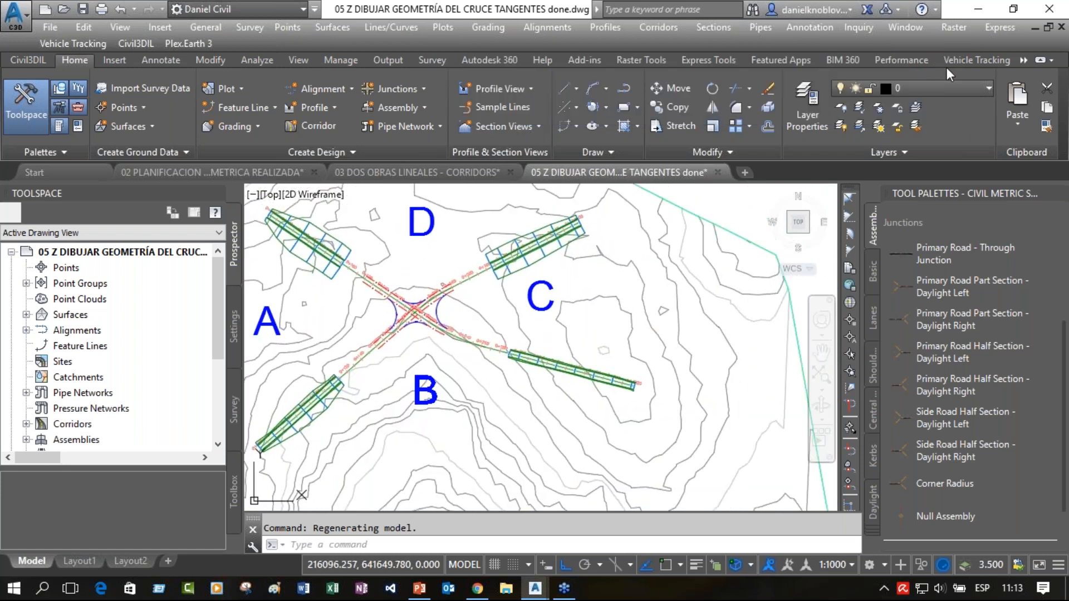
key(Escape)
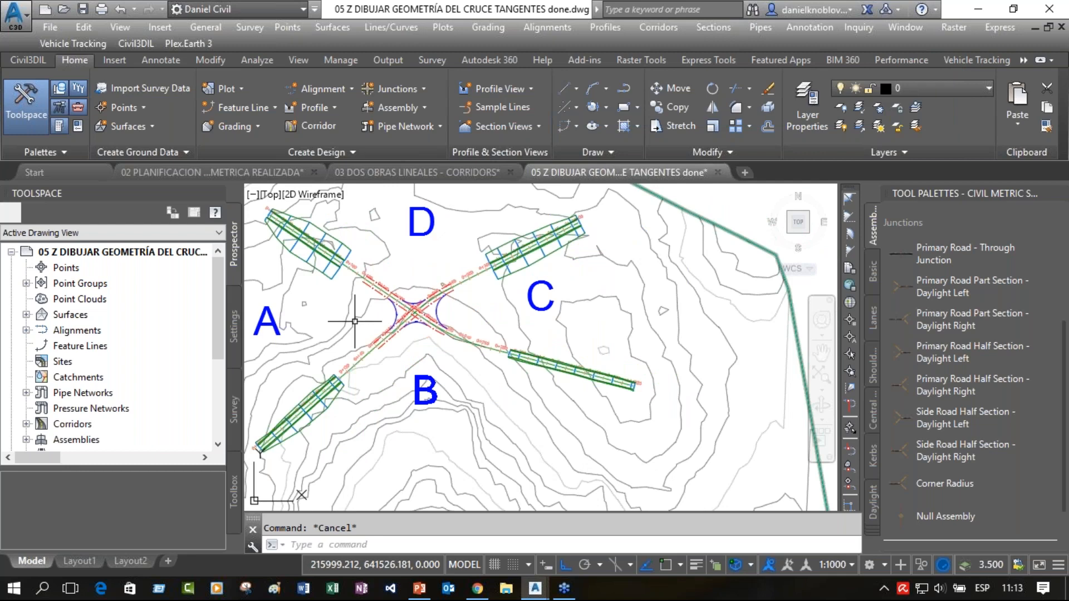
Review the junction's corner arcs again and compare them with the drawn design line in the A profile view.
scroll(405, 306, up, 2)
scroll(405, 306, up, 5)
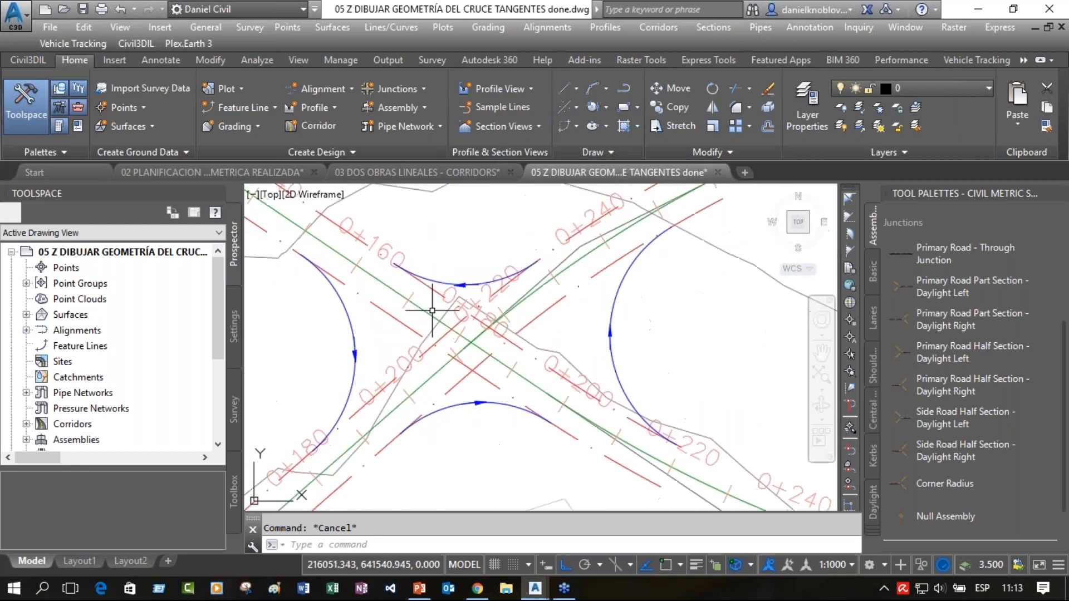
scroll(432, 310, down, 2)
scroll(432, 310, down, 2)
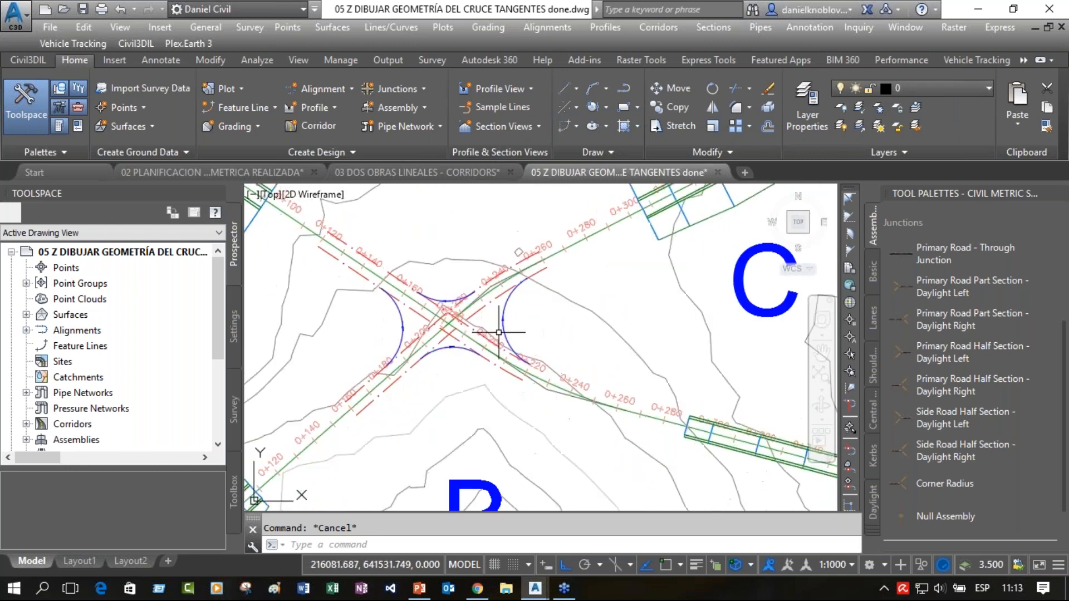
scroll(499, 333, down, 4)
middle_drag(703, 308, 501, 311)
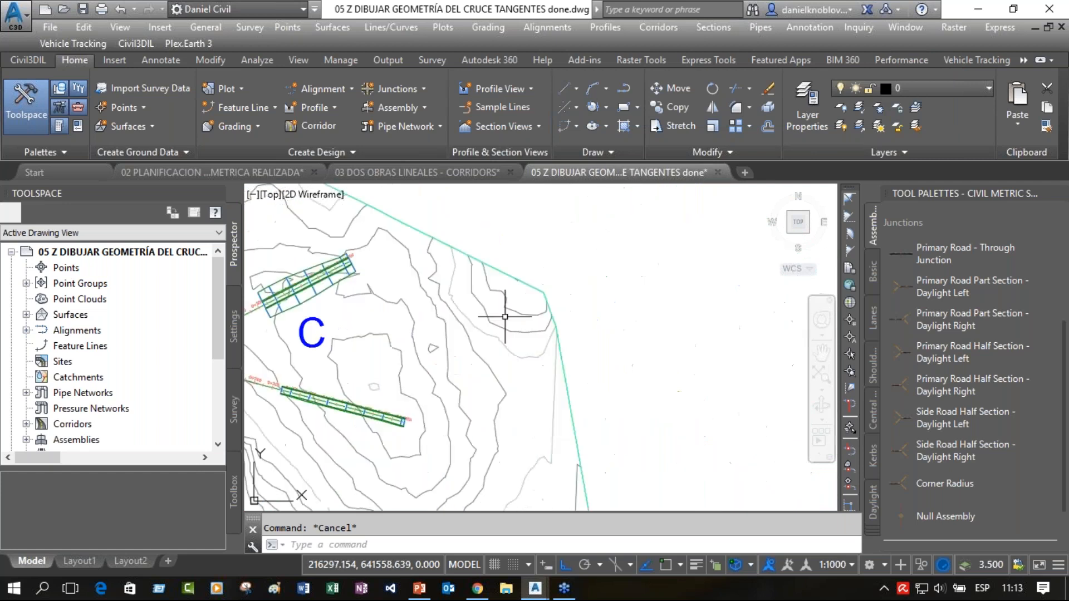
scroll(610, 297, down, 4)
scroll(633, 306, down, 3)
middle_drag(716, 268, 470, 322)
scroll(597, 303, up, 6)
middle_drag(529, 259, 467, 370)
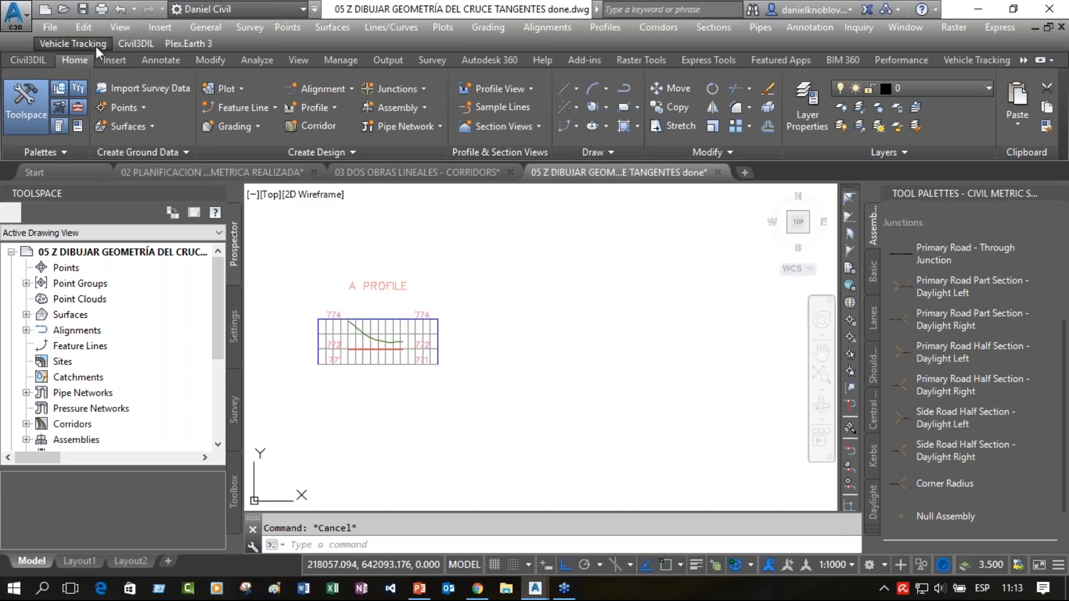
Open the drawing 10 PLANIMETRIA - ALTIMETRIA Y ENSAMBLES DISEÑADOS - LISTO PARA CREAR INTERSECCION MANUAL.dwg.
click(65, 11)
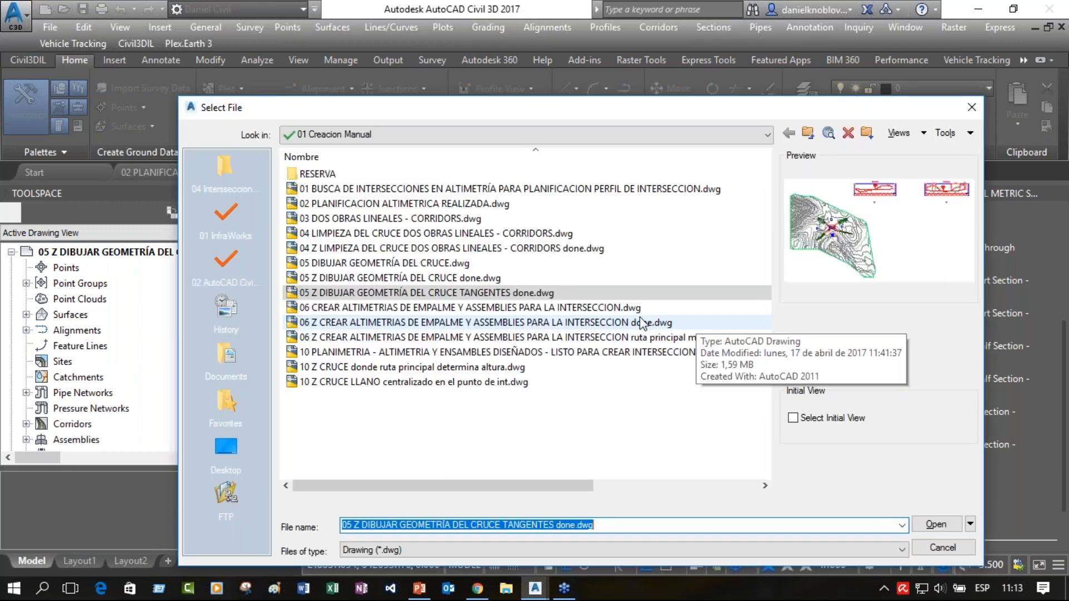
click(529, 352)
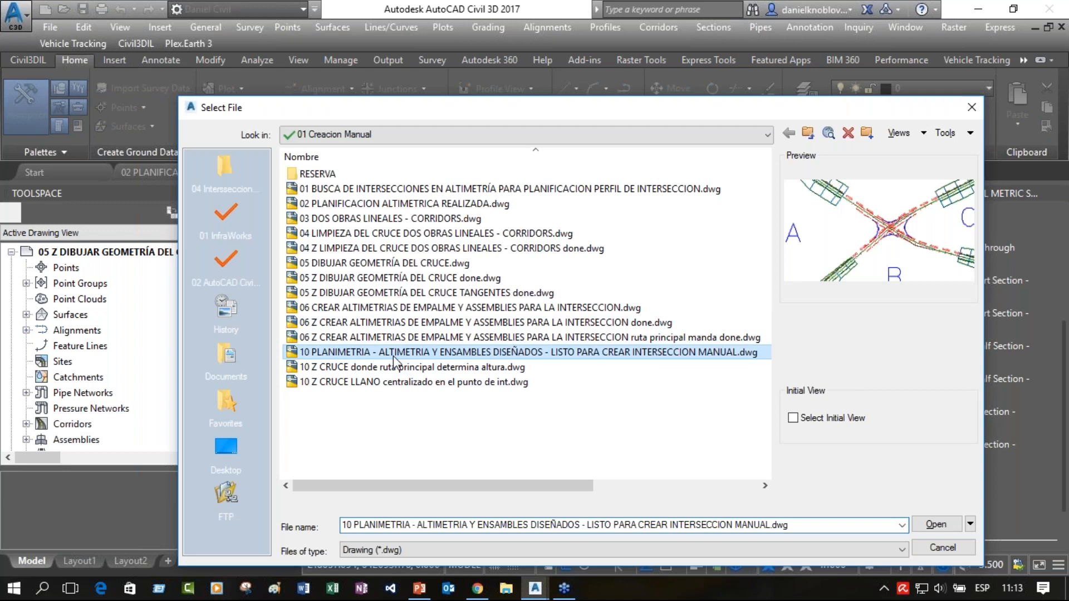
click(937, 525)
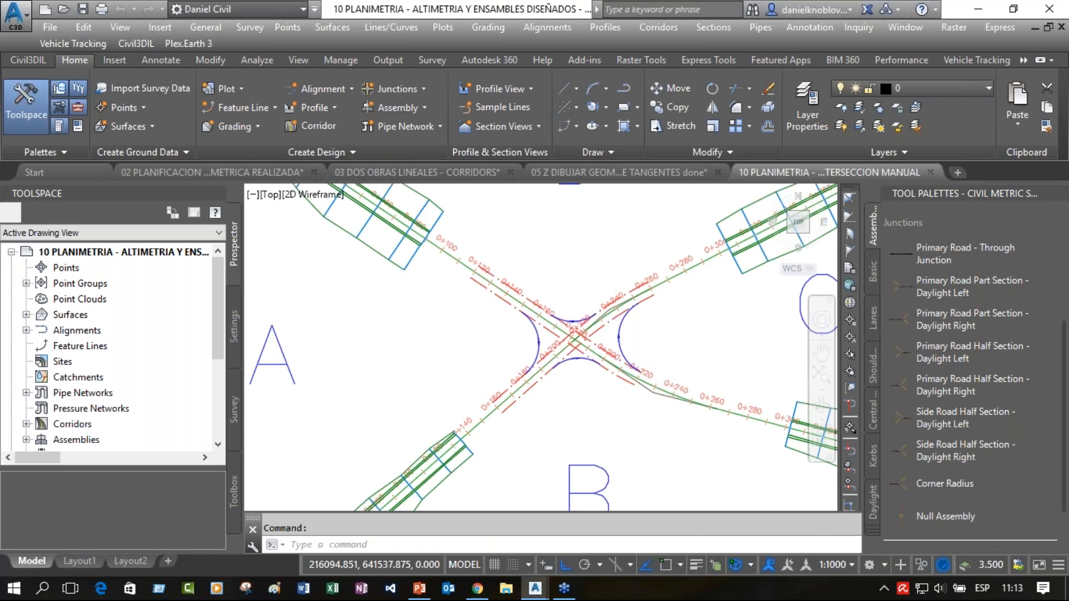
Examine the profile views of corners A, B, C and D and the design profile of corner A.
scroll(686, 363, down, 4)
scroll(686, 362, down, 2)
middle_drag(706, 371, 630, 391)
middle_drag(699, 323, 145, 458)
middle_drag(686, 407, 492, 415)
scroll(492, 384, up, 2)
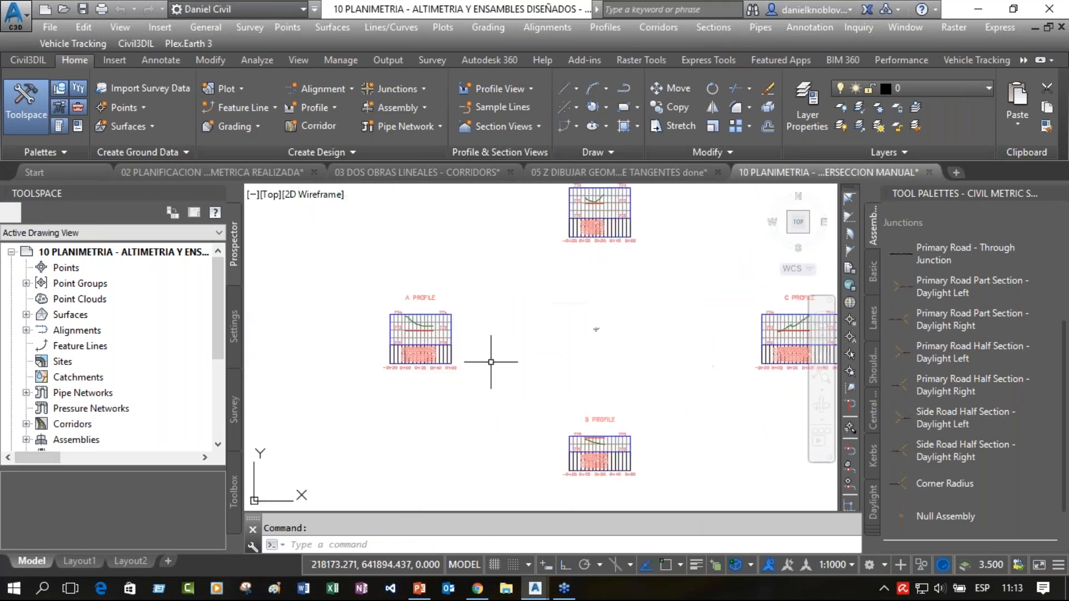
middle_drag(576, 290, 580, 321)
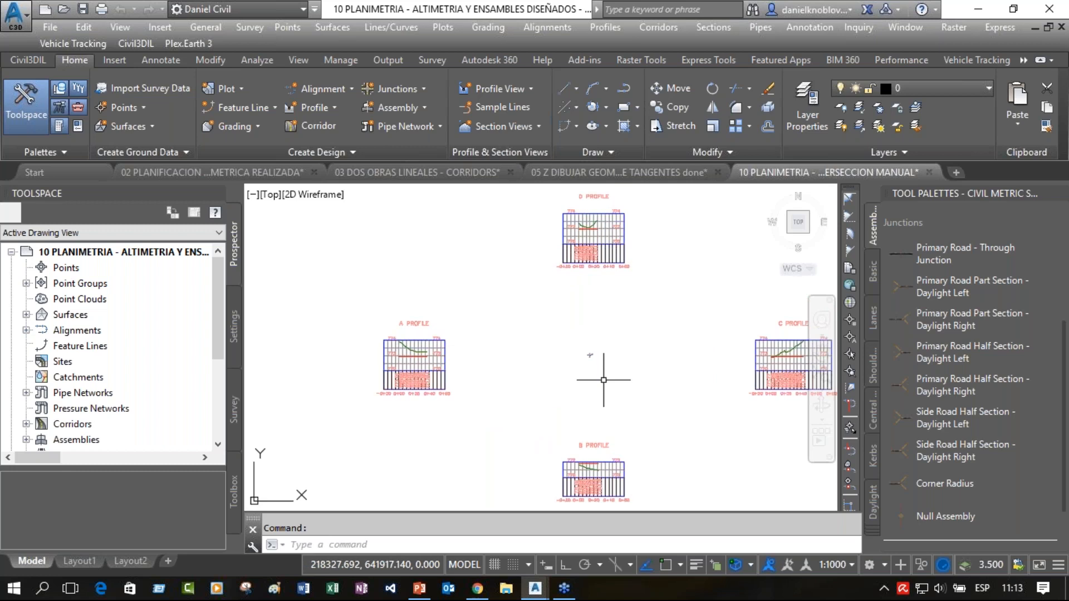
scroll(424, 356, up, 5)
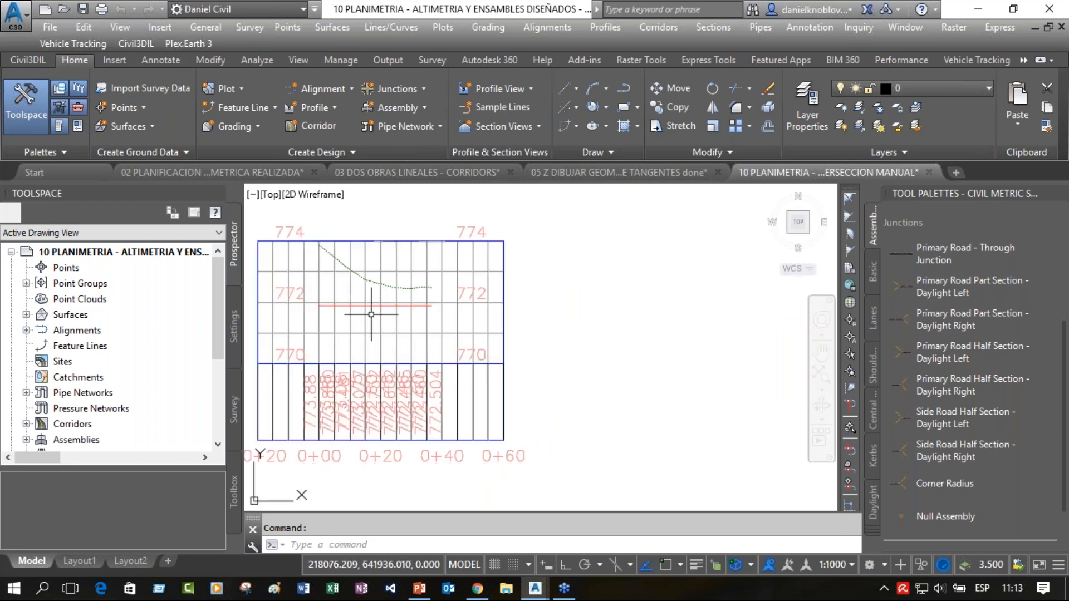
scroll(370, 314, up, 2)
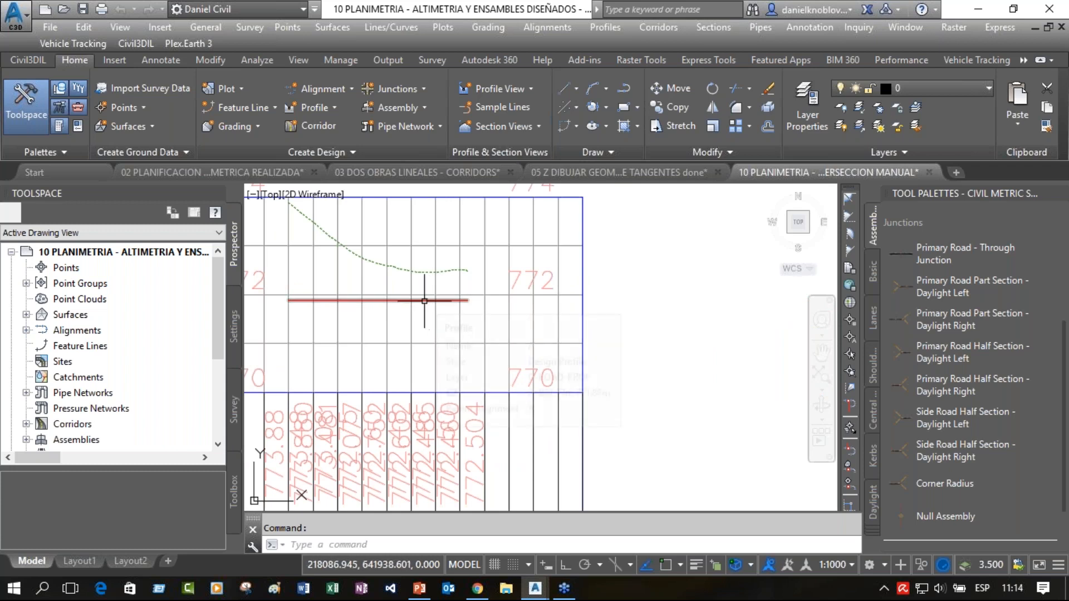
mouse_move(424, 302)
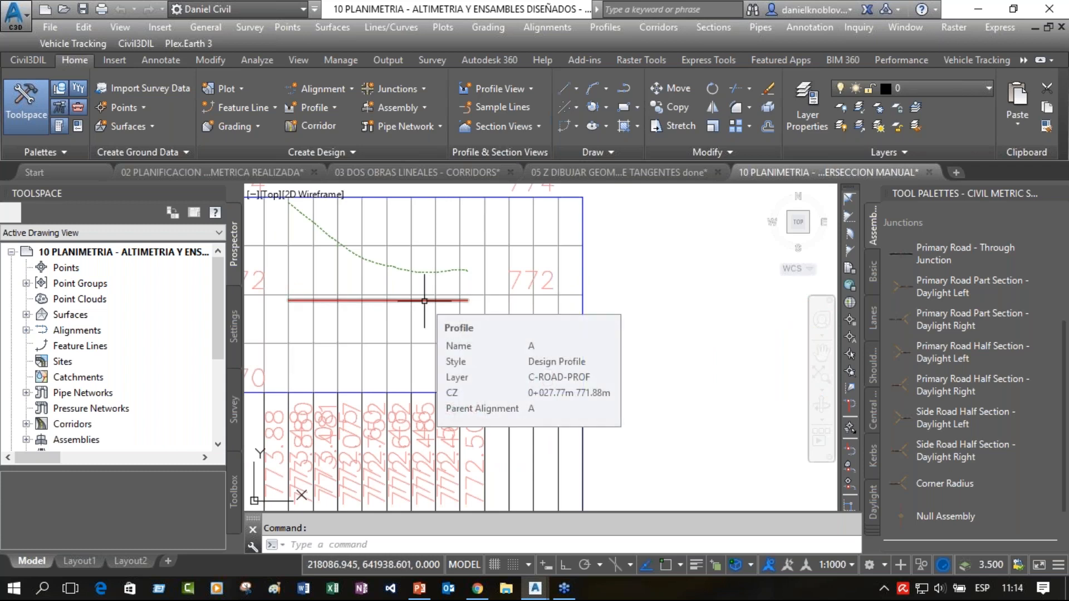
scroll(500, 353, down, 8)
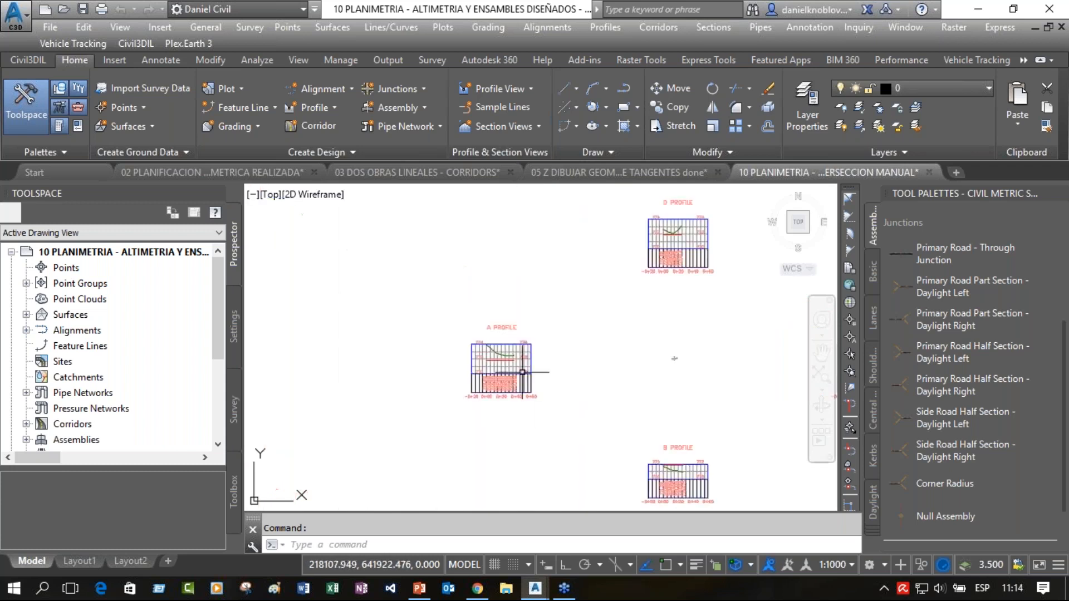
Examine the junction's corner arcs and route alignments in plan, and locate the route and corner profile views.
scroll(523, 377, down, 6)
middle_drag(506, 398, 639, 336)
middle_drag(443, 369, 694, 348)
scroll(551, 368, up, 8)
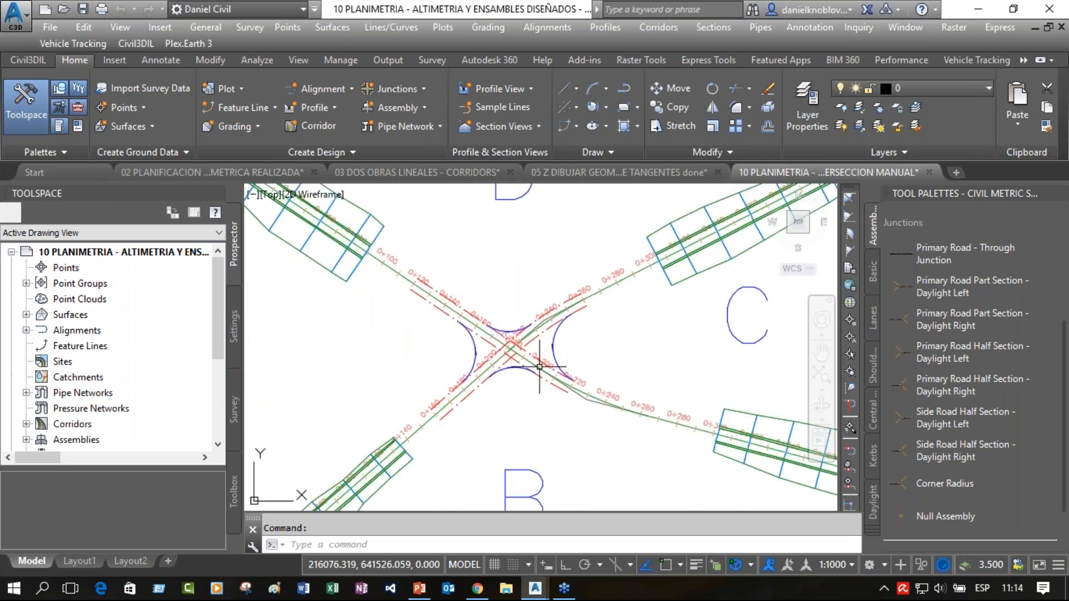
scroll(543, 369, up, 4)
scroll(514, 339, down, 2)
middle_drag(514, 339, 576, 379)
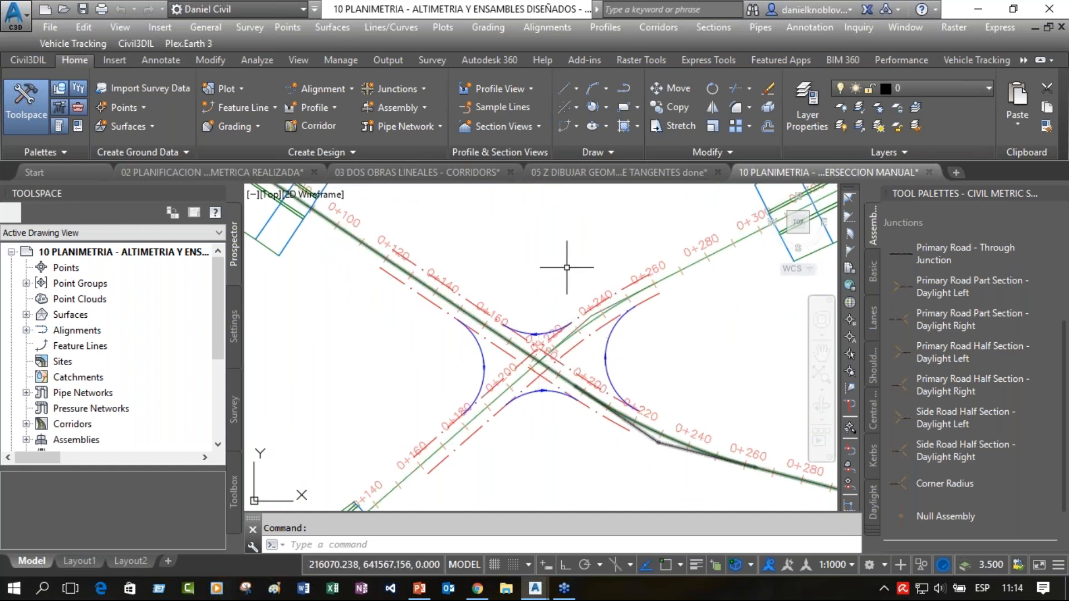
middle_drag(566, 268, 567, 268)
scroll(567, 262, down, 3)
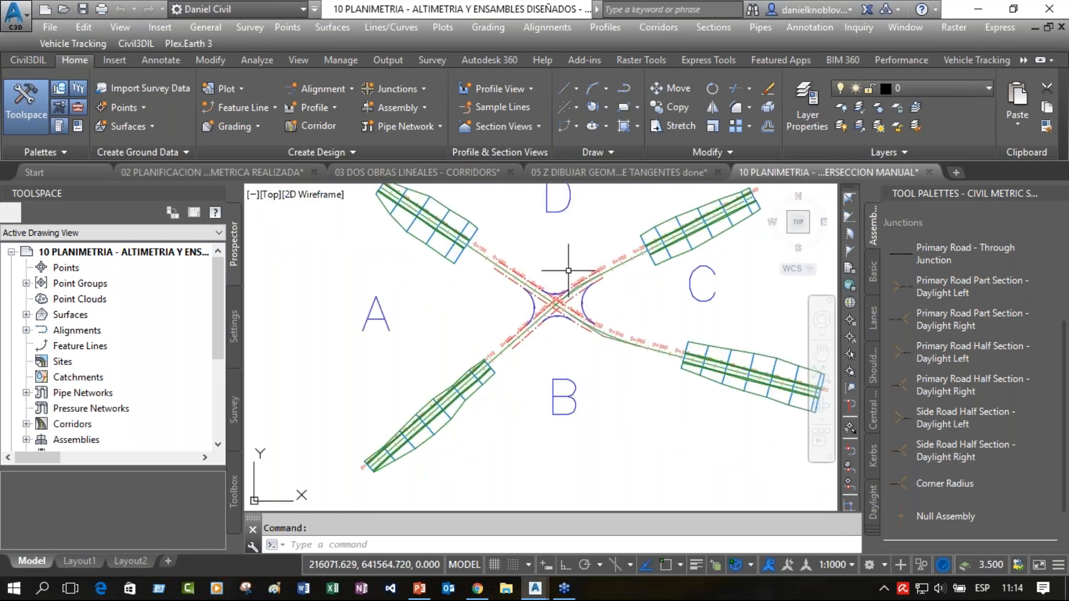
mouse_move(638, 297)
middle_down()
mouse_move(492, 336)
mouse_move(546, 329)
middle_up()
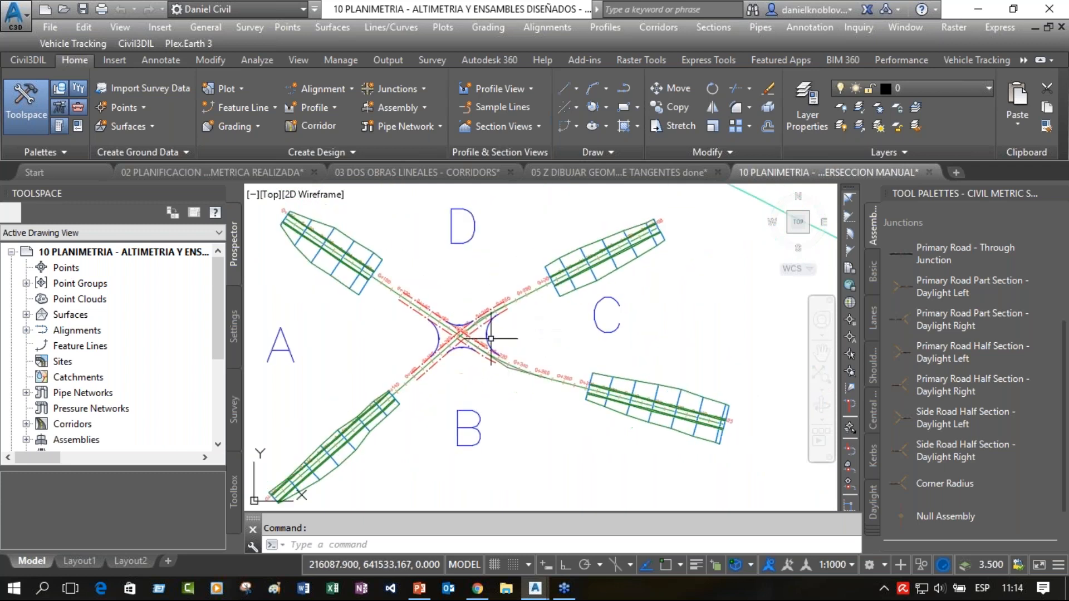
scroll(436, 346, up, 3)
scroll(592, 305, down, 4)
scroll(759, 323, down, 5)
mouse_move(470, 340)
middle_down()
mouse_move(425, 339)
mouse_move(294, 389)
middle_up()
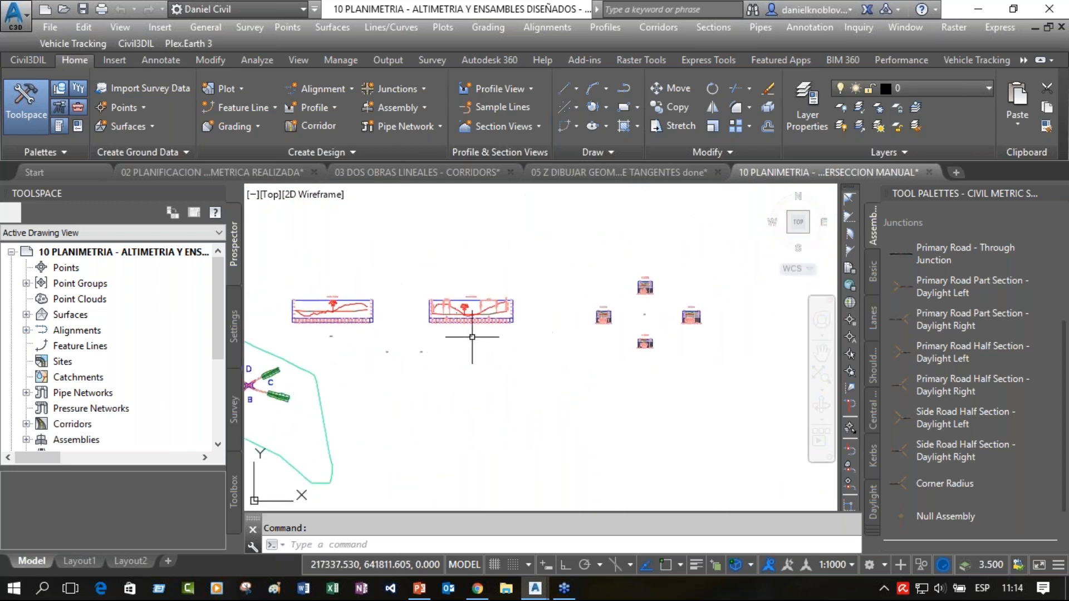
Examine the route profile views and the junction's corner arcs, offset alignments and route centrelines in plan.
middle_drag(465, 336, 497, 342)
scroll(286, 402, up, 4)
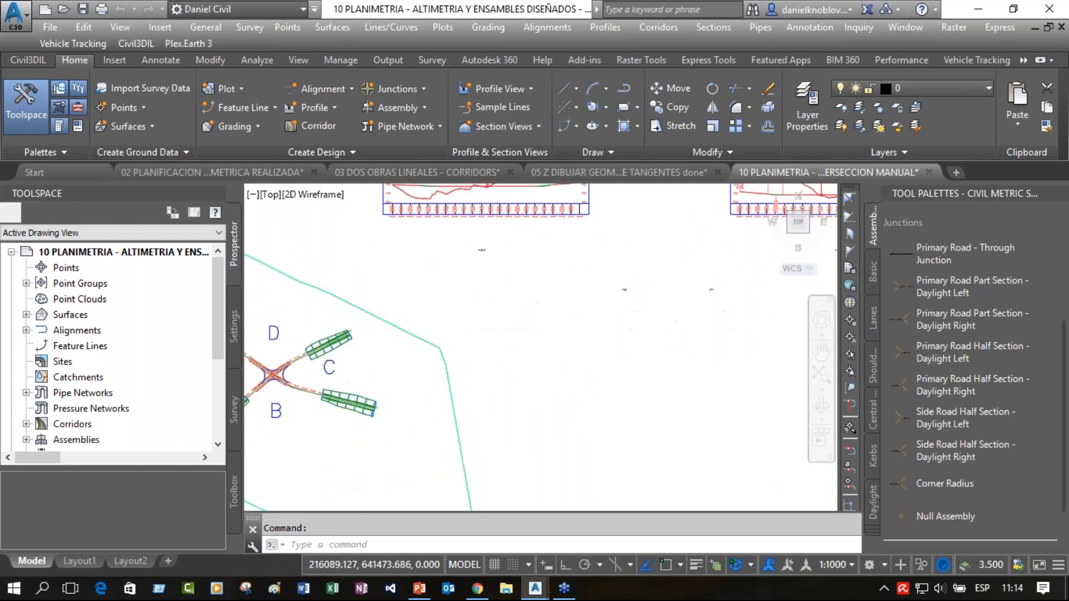
middle_drag(285, 389, 352, 389)
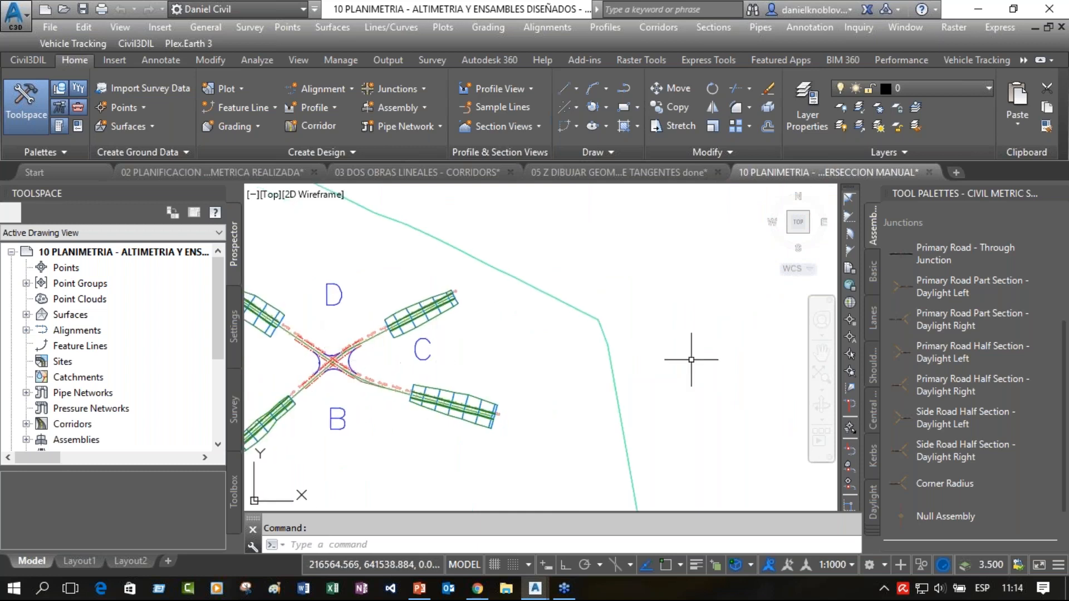
scroll(691, 304, down, 4)
middle_drag(692, 299, 429, 375)
scroll(429, 375, up, 3)
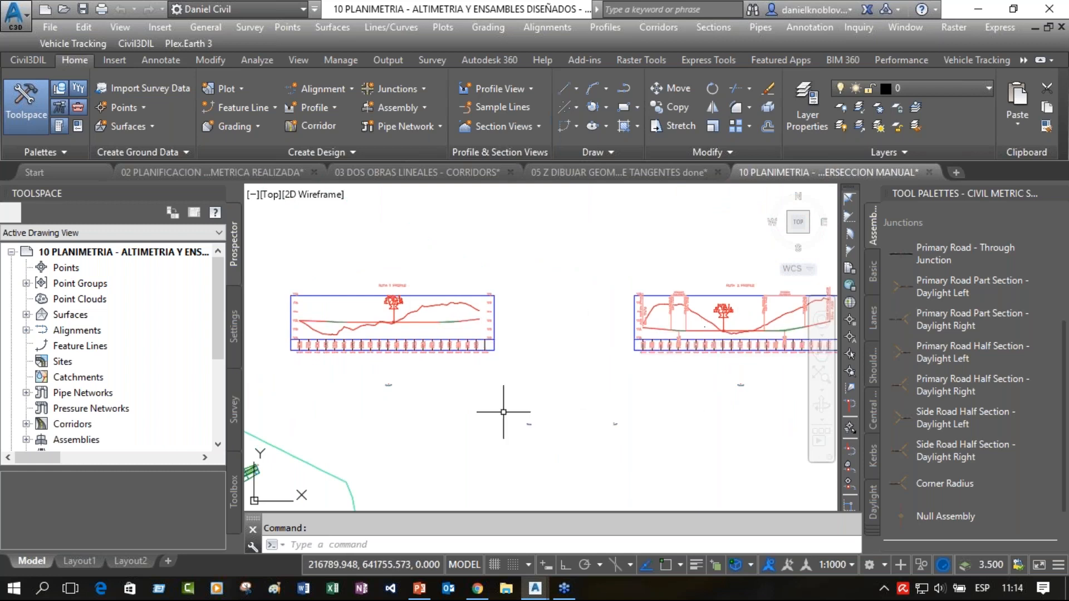
scroll(477, 413, down, 4)
middle_drag(462, 447, 557, 380)
scroll(445, 391, up, 4)
scroll(518, 392, up, 4)
scroll(479, 396, up, 4)
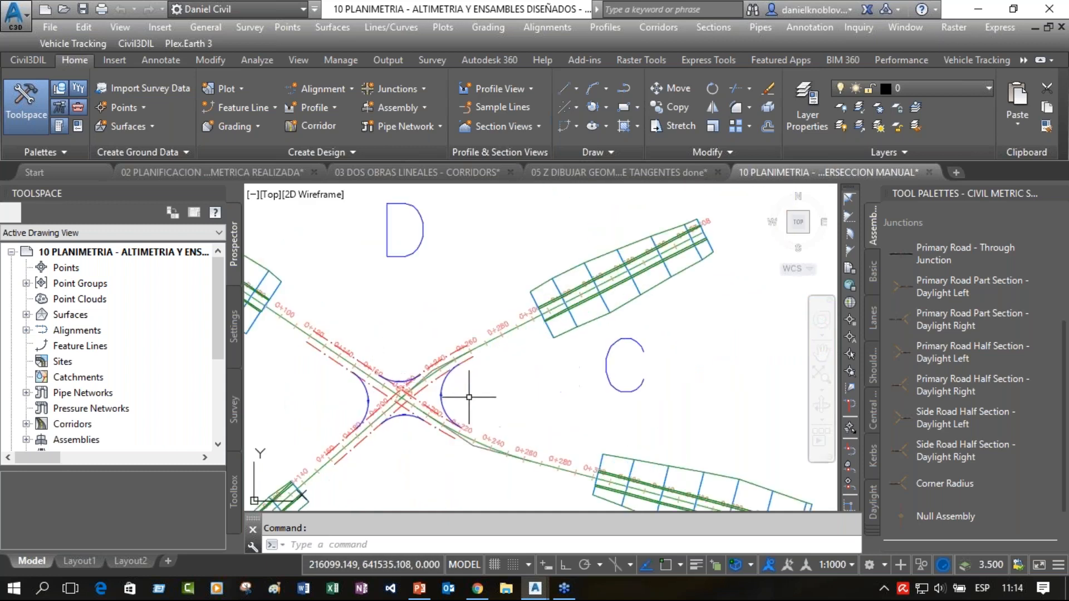
mouse_move(462, 405)
middle_down()
mouse_move(516, 407)
mouse_move(571, 285)
mouse_move(560, 332)
middle_up()
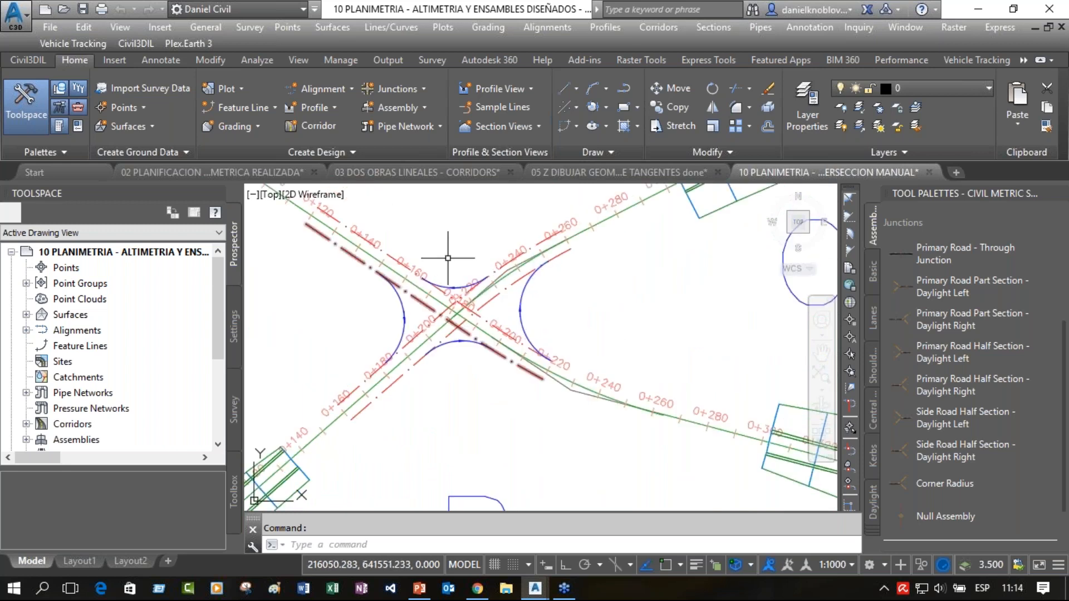
scroll(457, 373, up, 2)
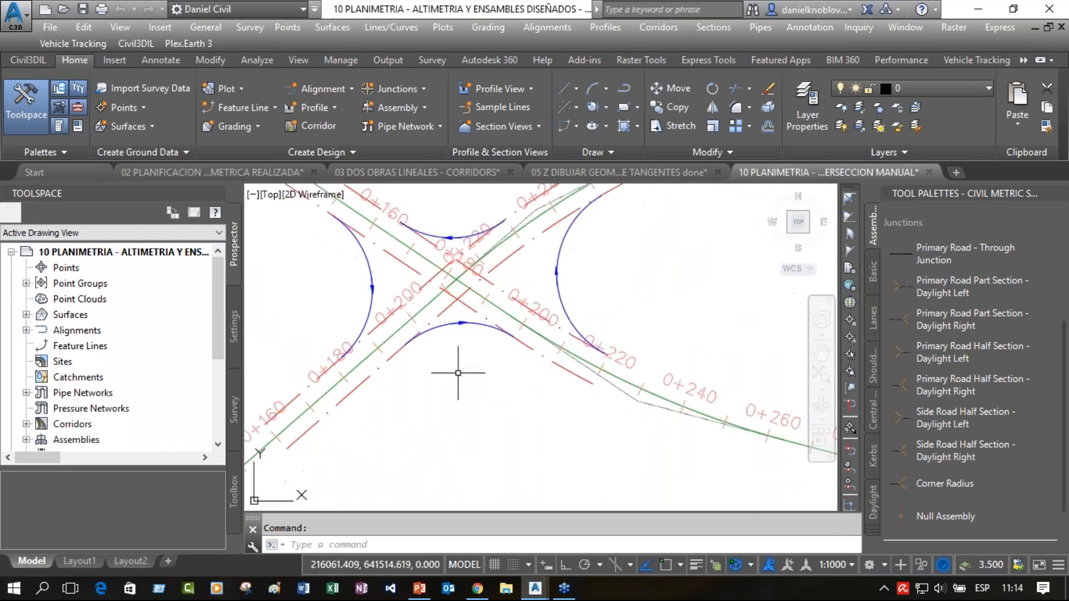
middle_drag(478, 362, 486, 396)
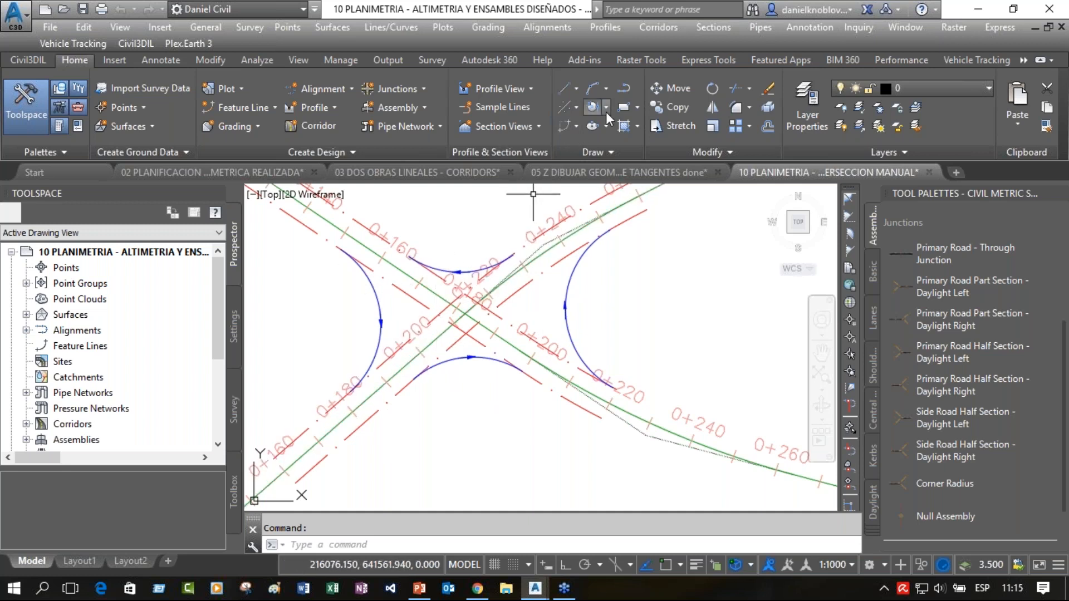
Start a polyline and enable the Nearest object snap alongside Endpoint.
click(623, 89)
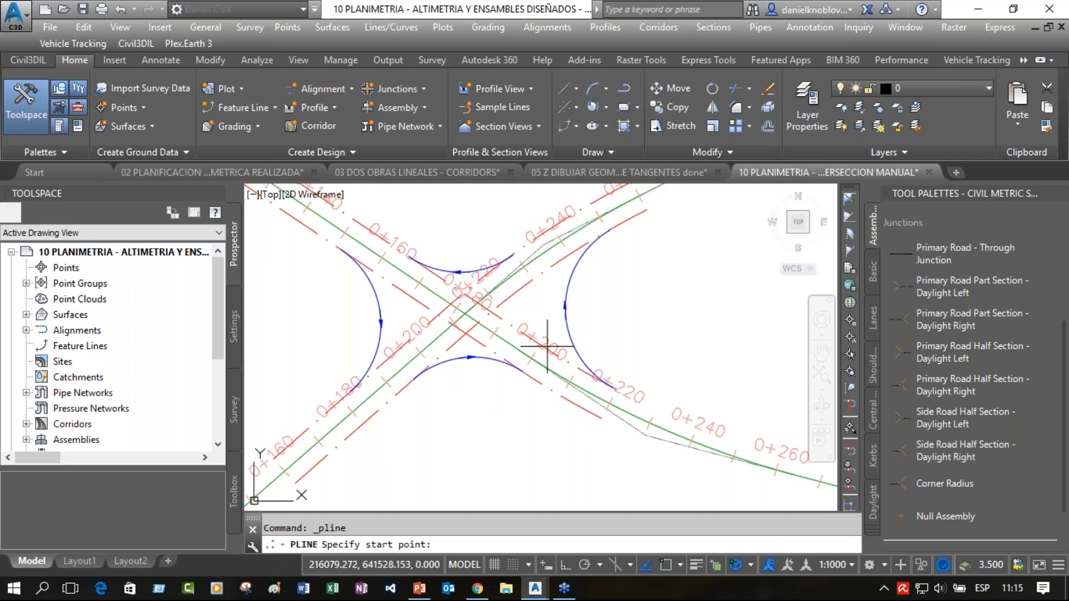
right_click(664, 566)
click(633, 478)
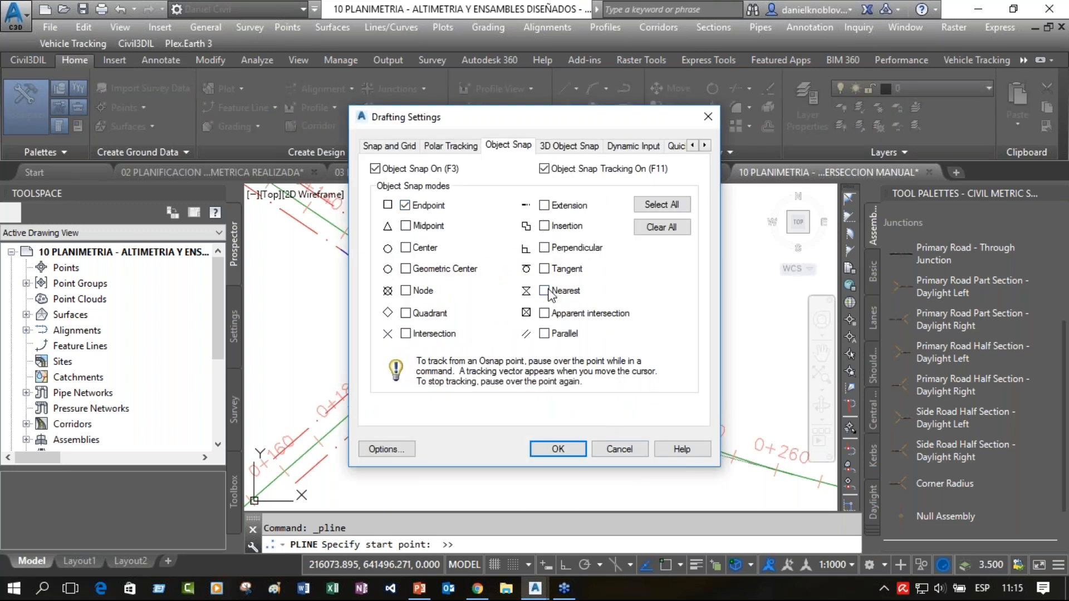
click(557, 449)
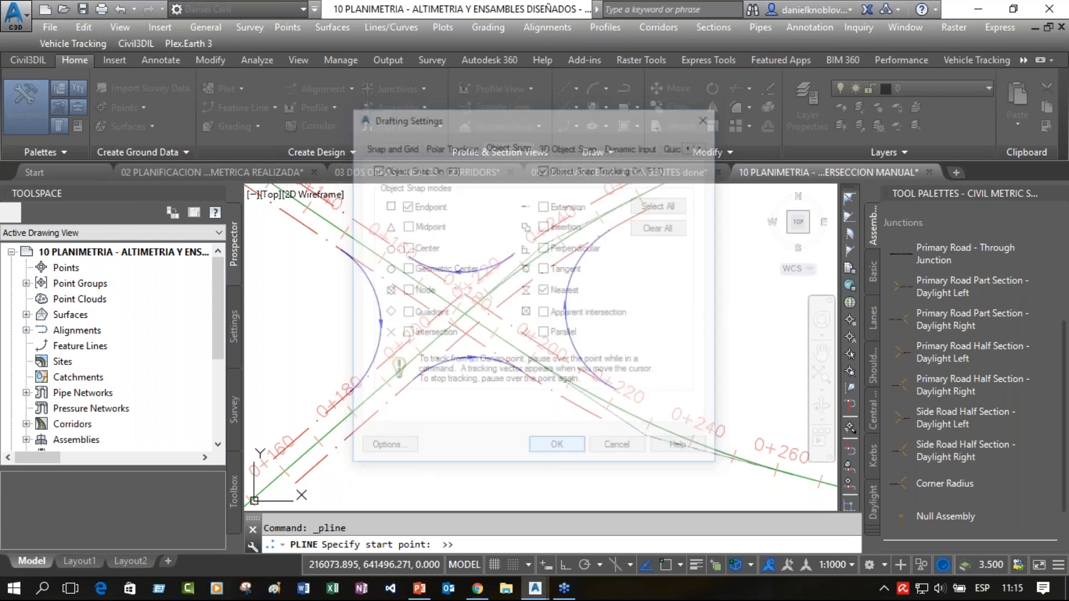
Draw a polyline from corner B's arc start to the route centreline, through the centrelines' crossing, and back to the arc's other end.
click(409, 369)
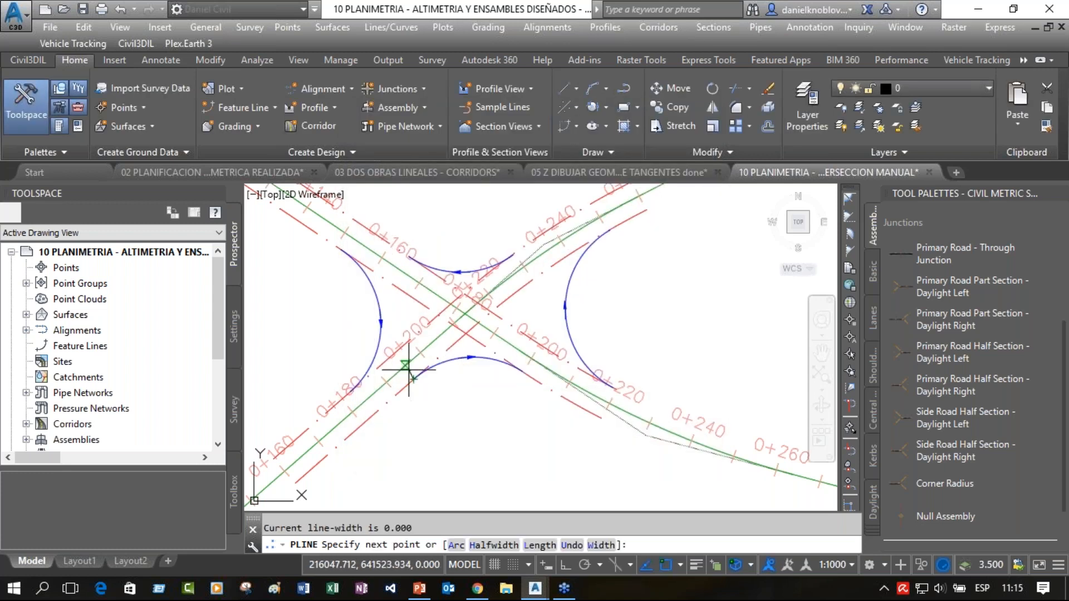
click(403, 368)
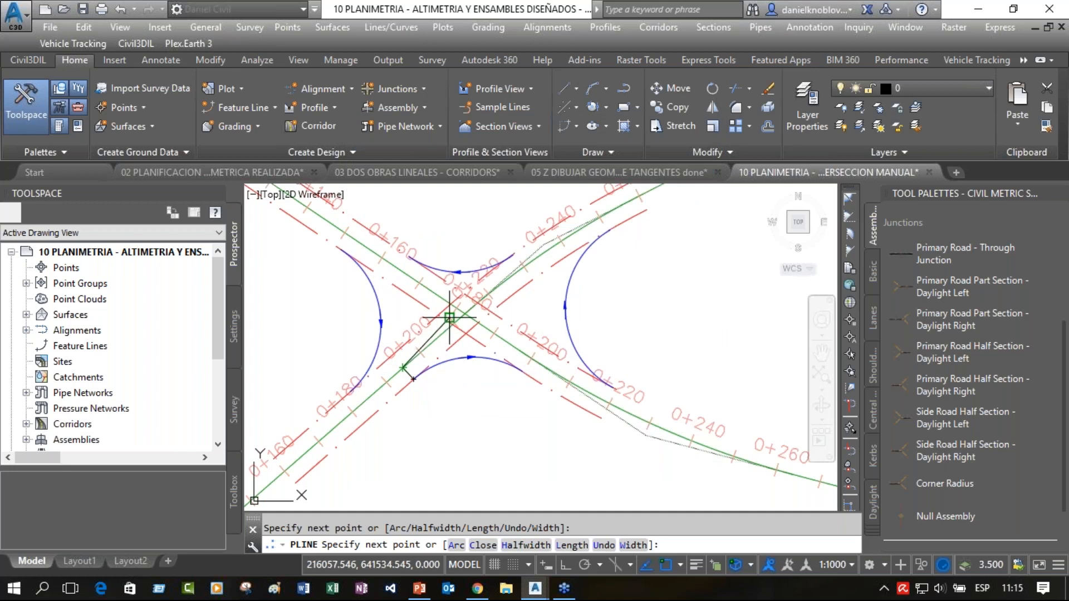
scroll(464, 317, up, 4)
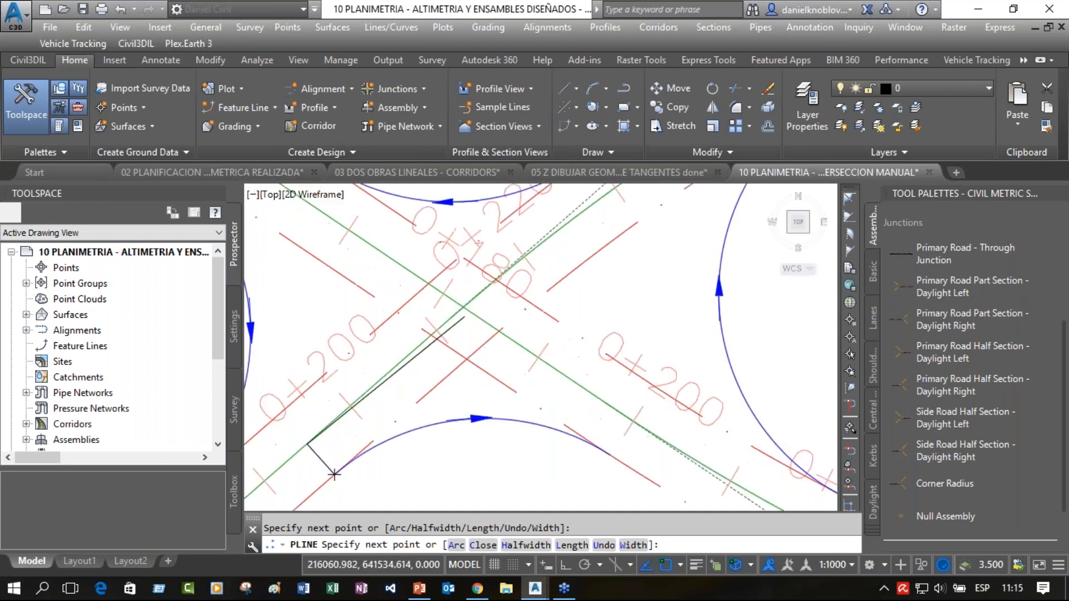
scroll(464, 316, up, 4)
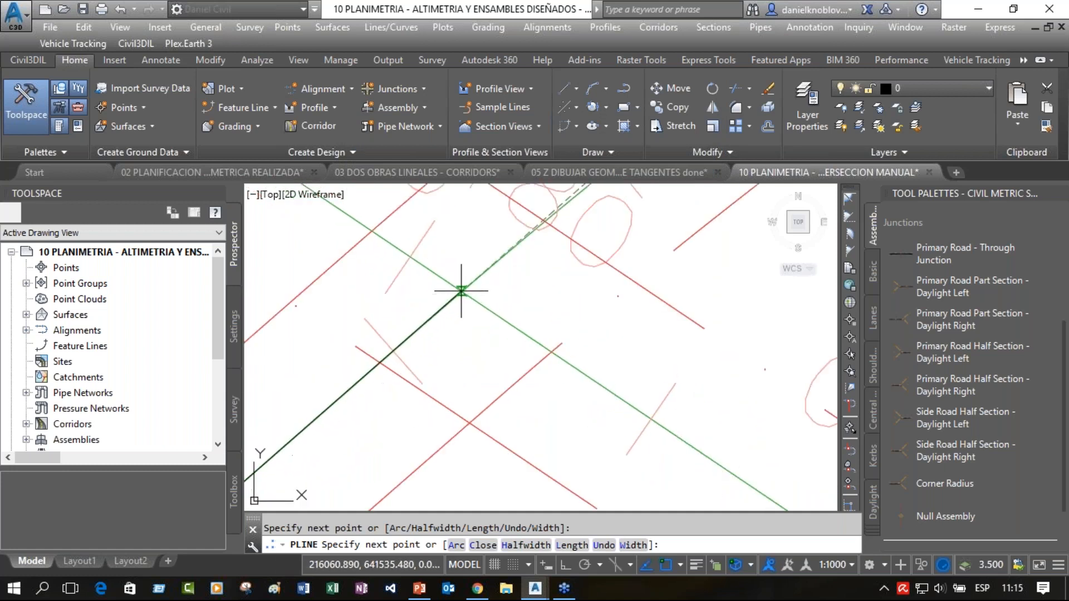
click(463, 292)
scroll(594, 401, down, 4)
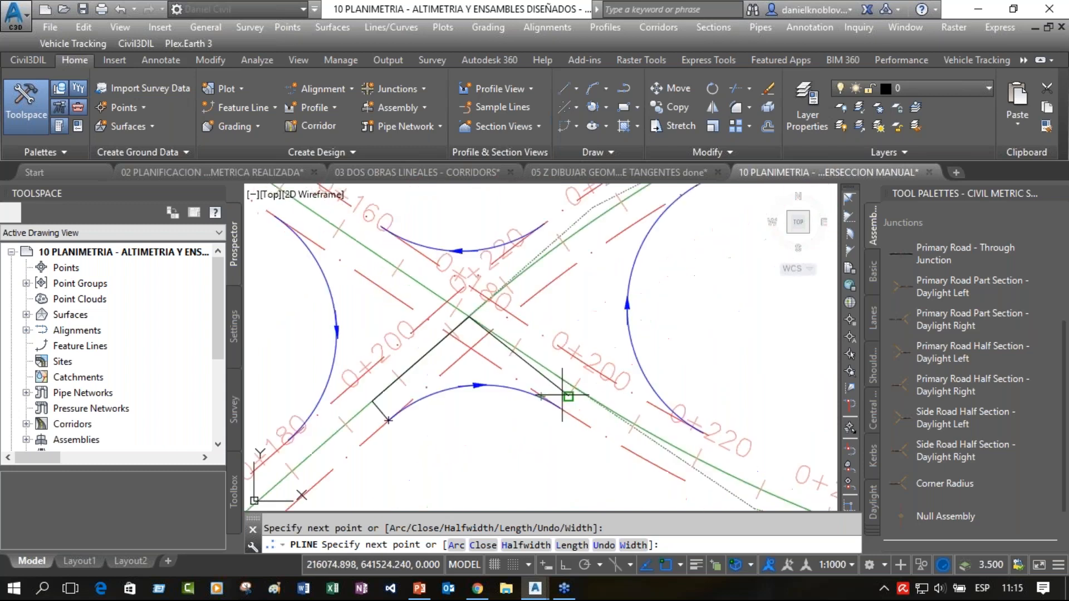
scroll(566, 386, up, 3)
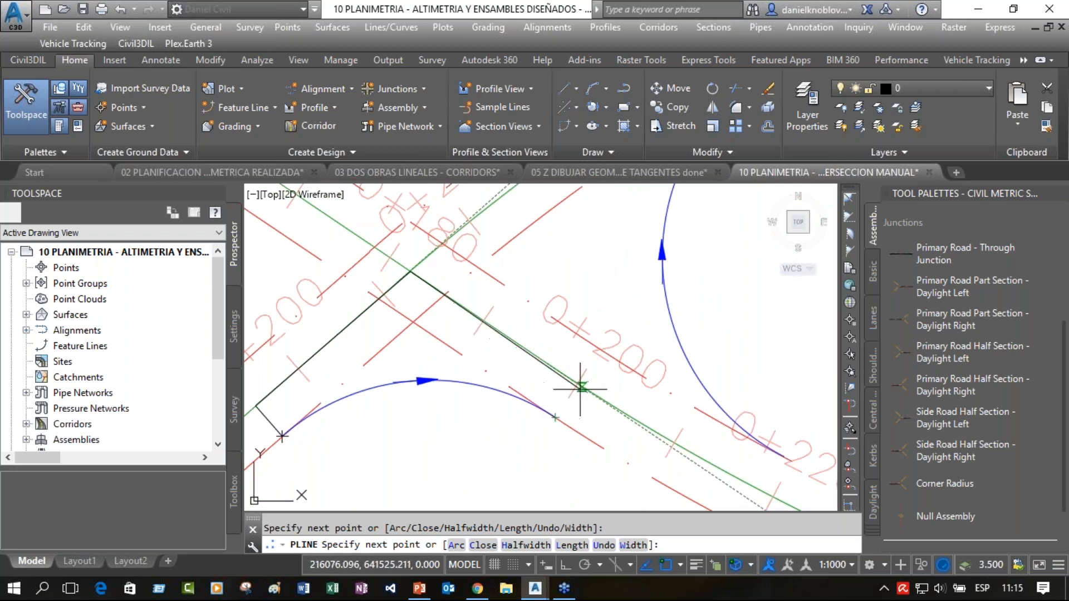
click(559, 417)
key(Return)
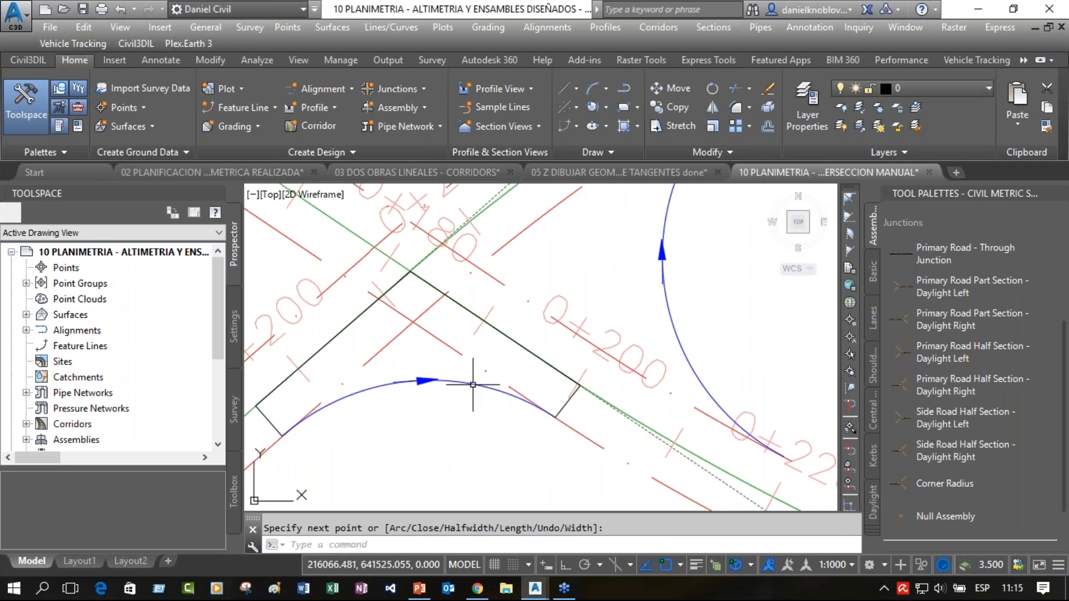
Highlight the polyline together with corner B's arc to examine the junction area they enclose.
click(463, 312)
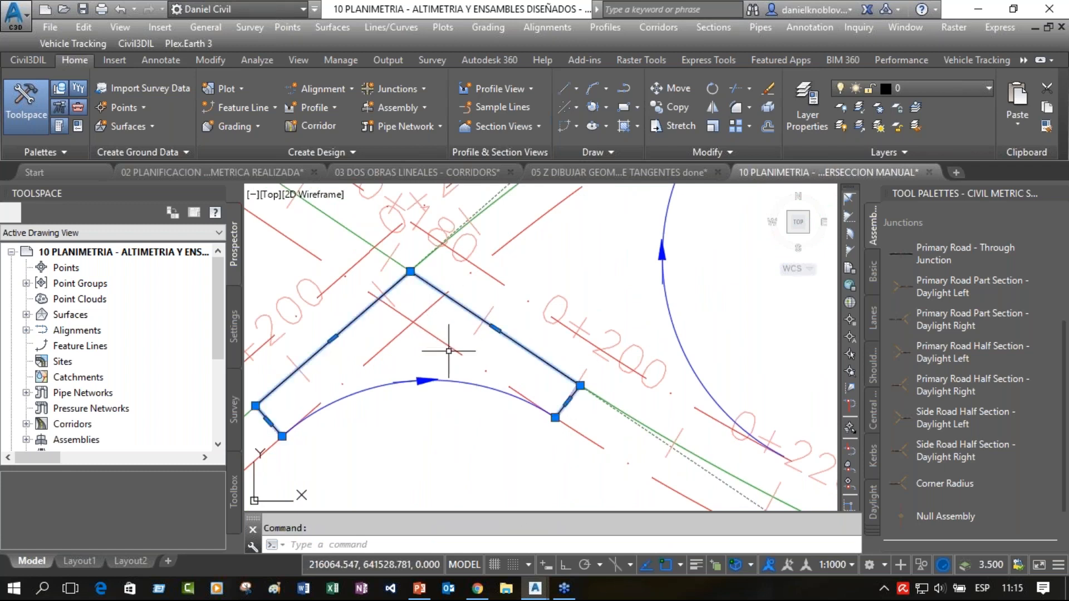
click(453, 381)
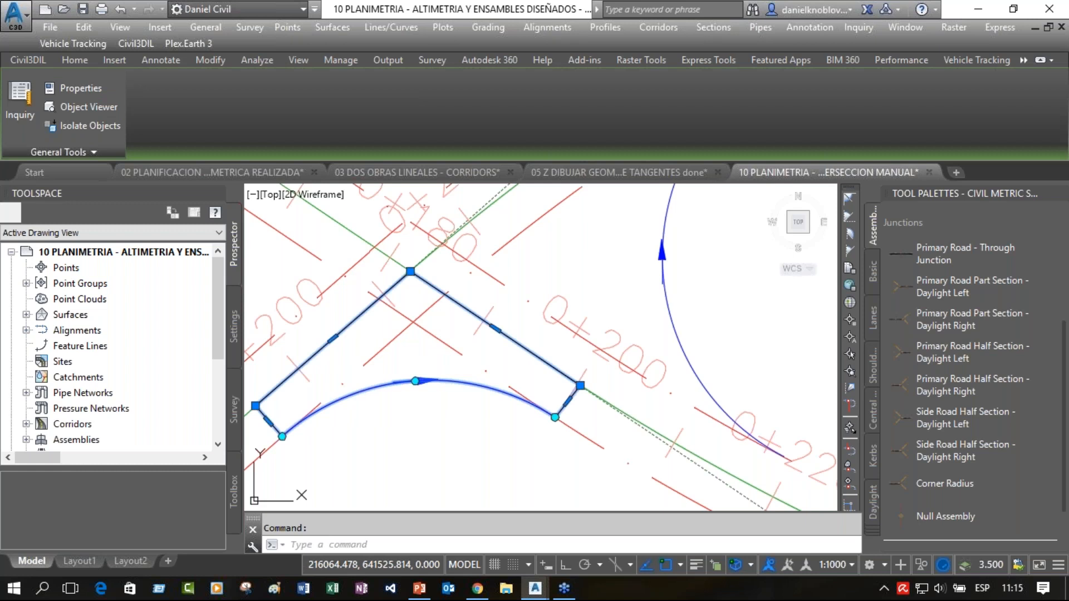
middle_drag(422, 356, 494, 362)
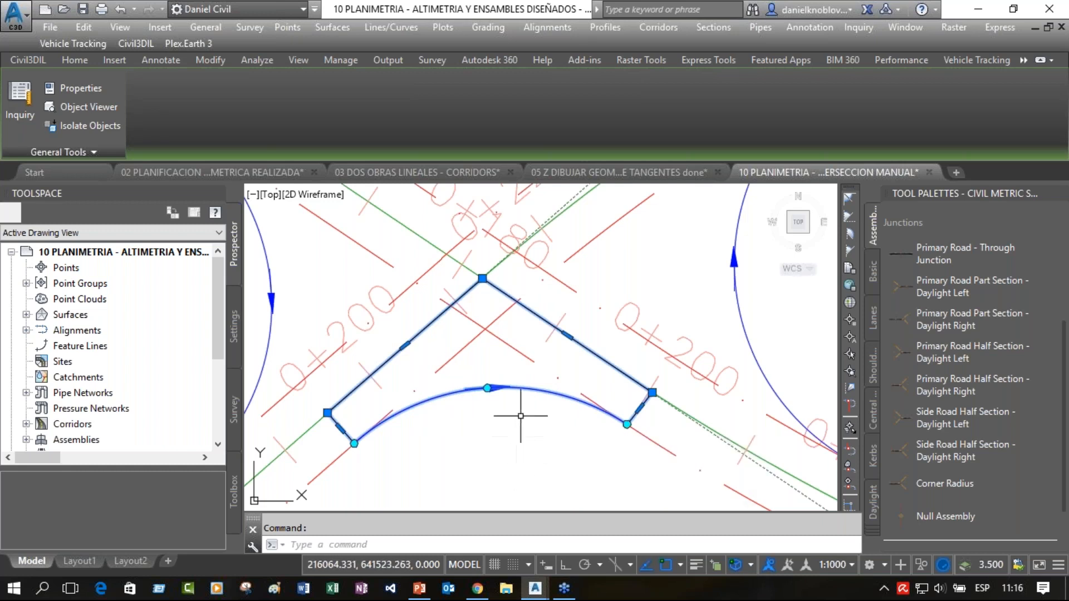
key(Escape)
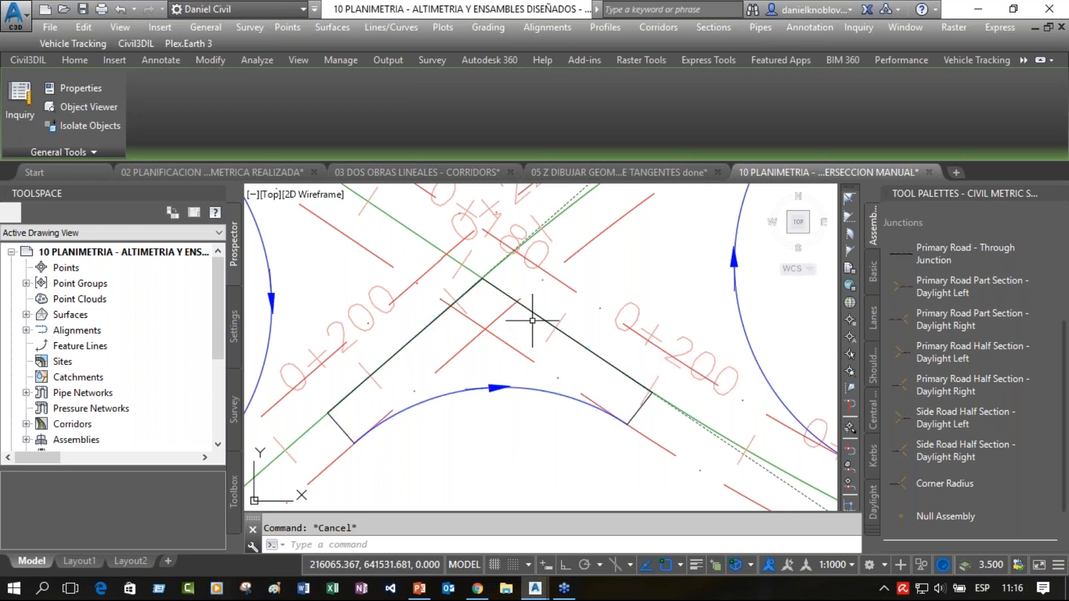
Erase the polyline that outlines the junction area at corner B.
click(541, 317)
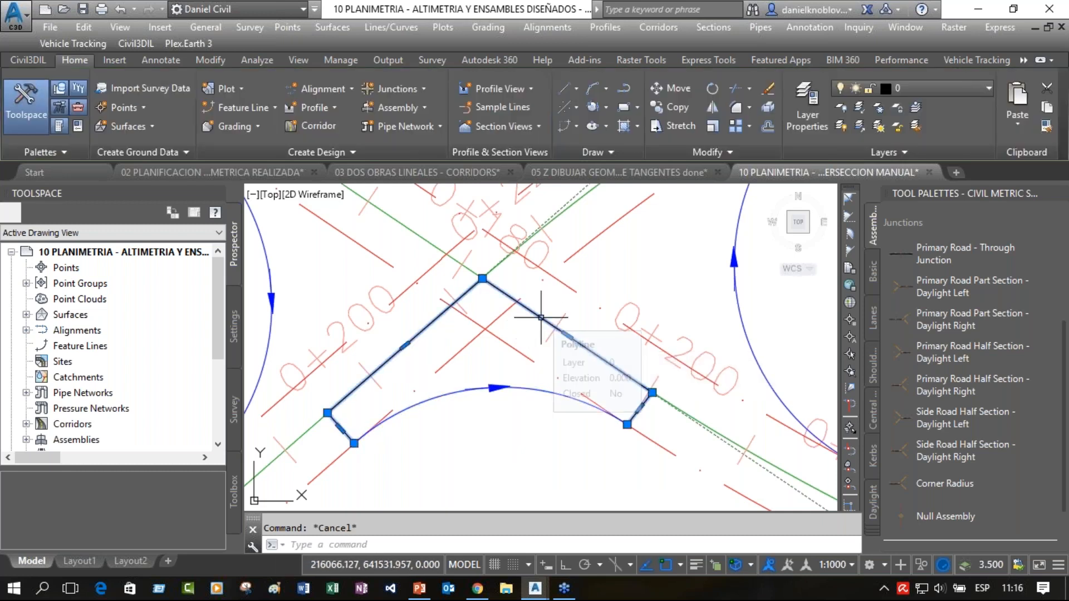
key(Delete)
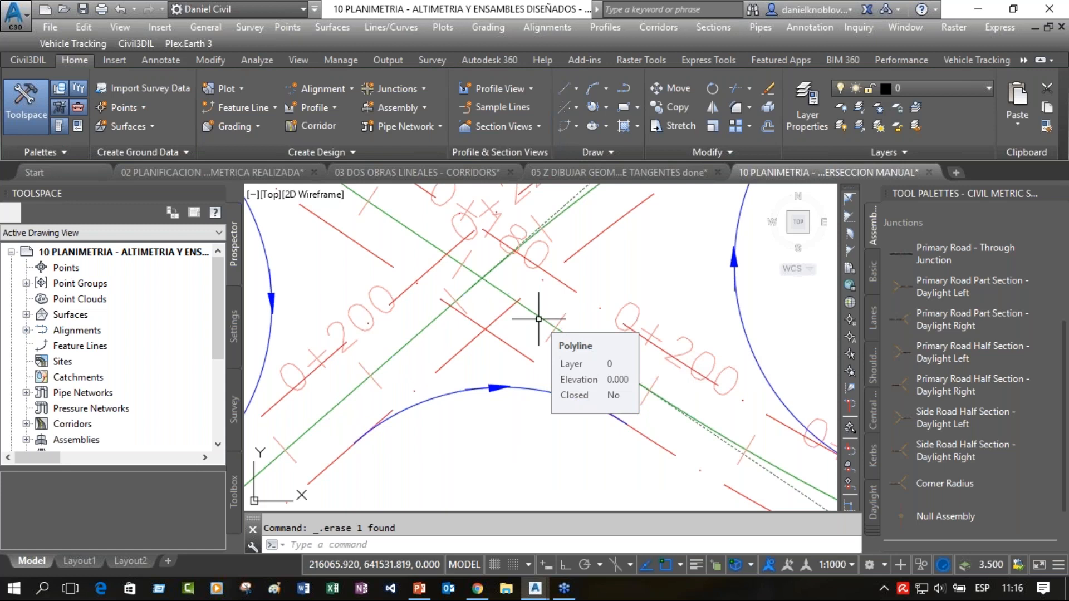
scroll(490, 410, down, 5)
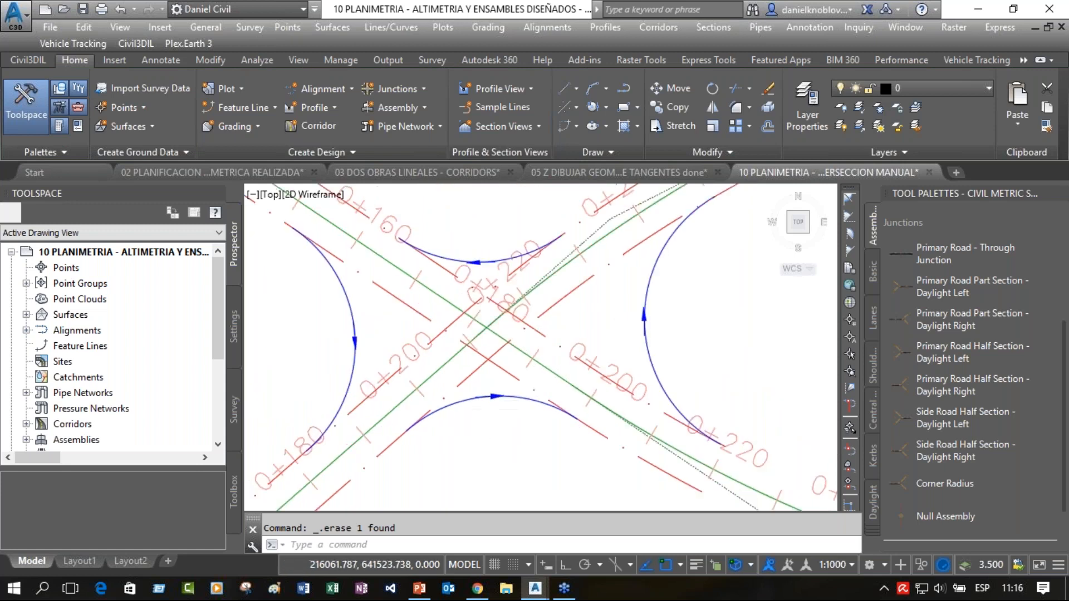
Create an assembly named Empalme and place its baseline in the empty area below corner B's arc.
scroll(492, 410, up, 4)
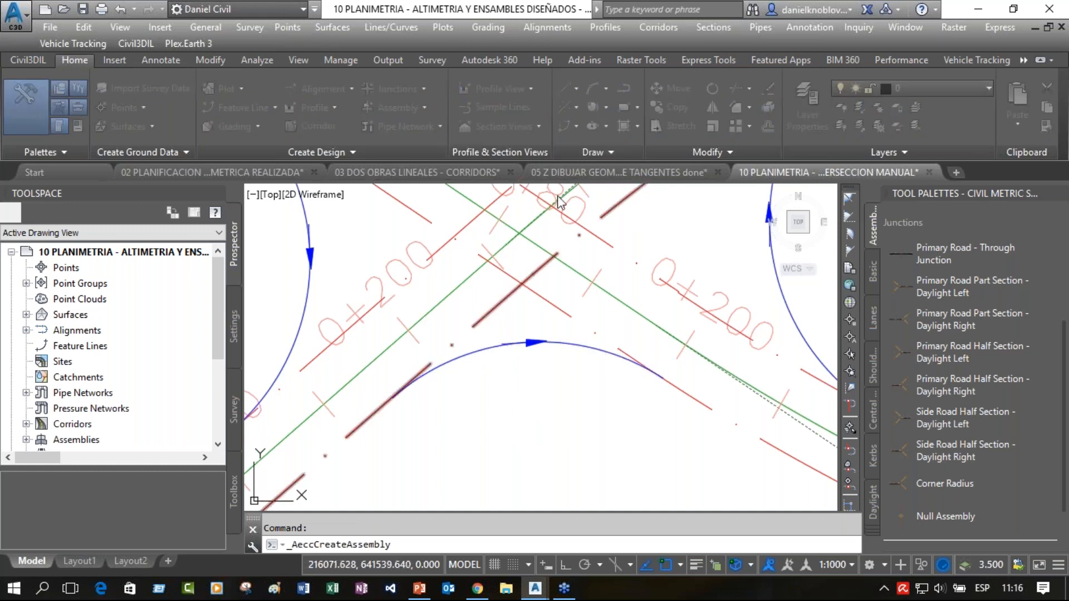
drag(585, 146, 672, 159)
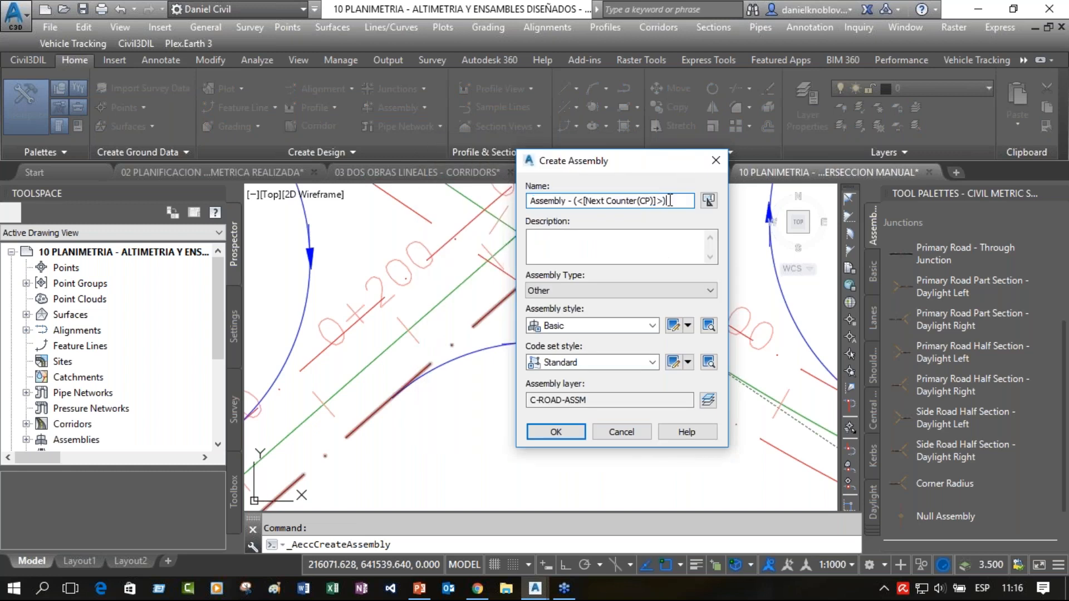
text(Empalme)
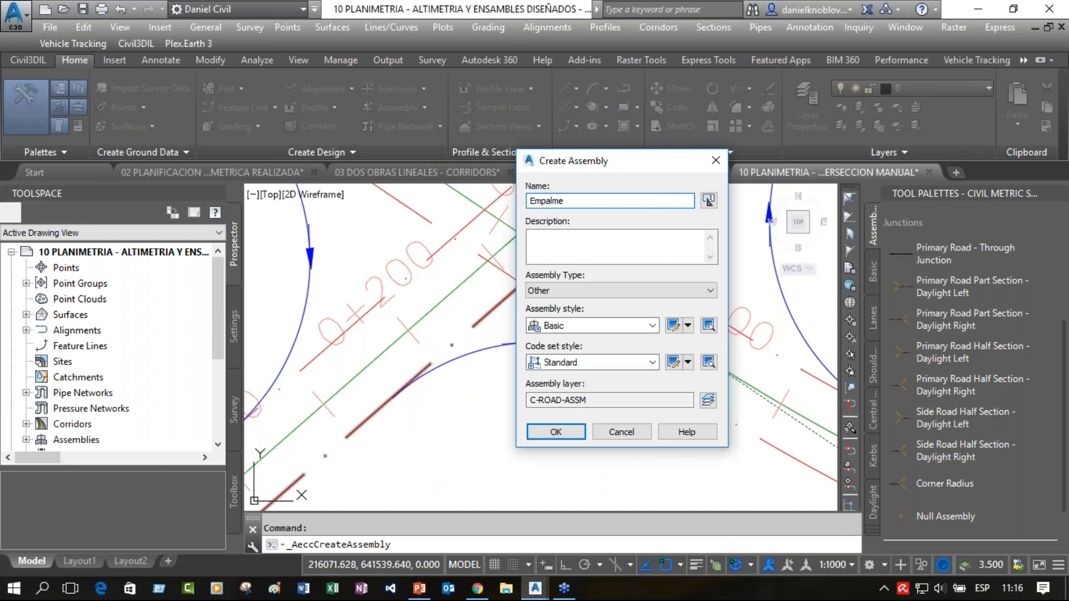
drag(608, 163, 671, 154)
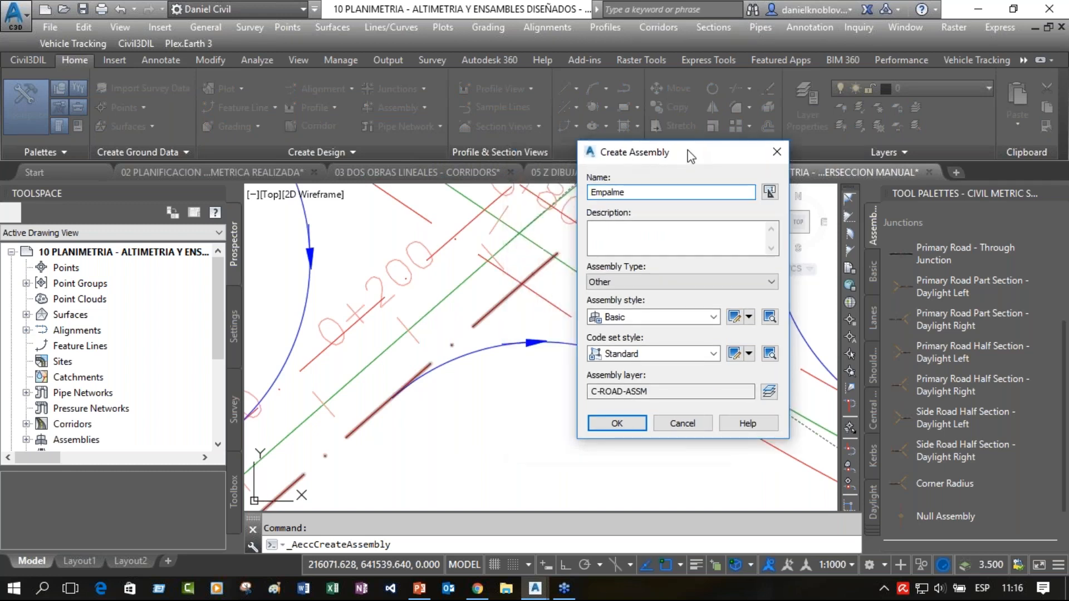
click(617, 422)
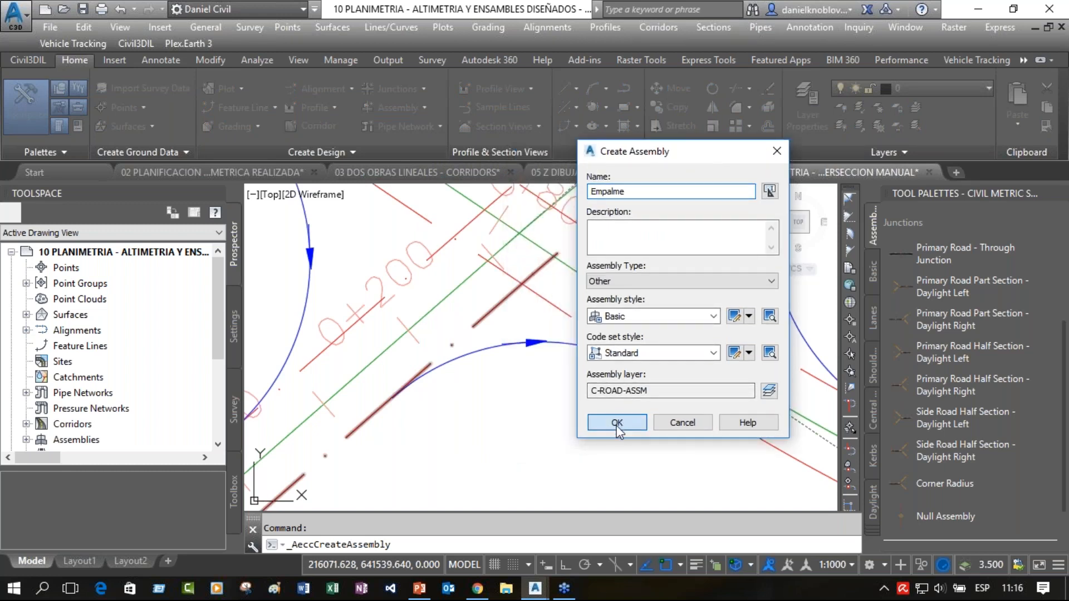
click(546, 440)
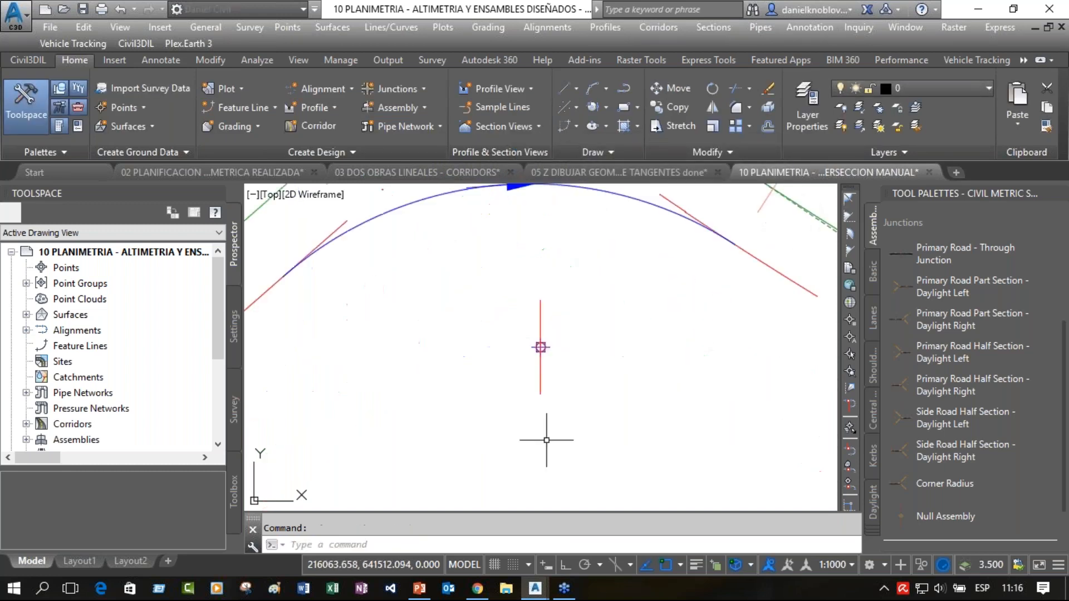
scroll(701, 373, down, 4)
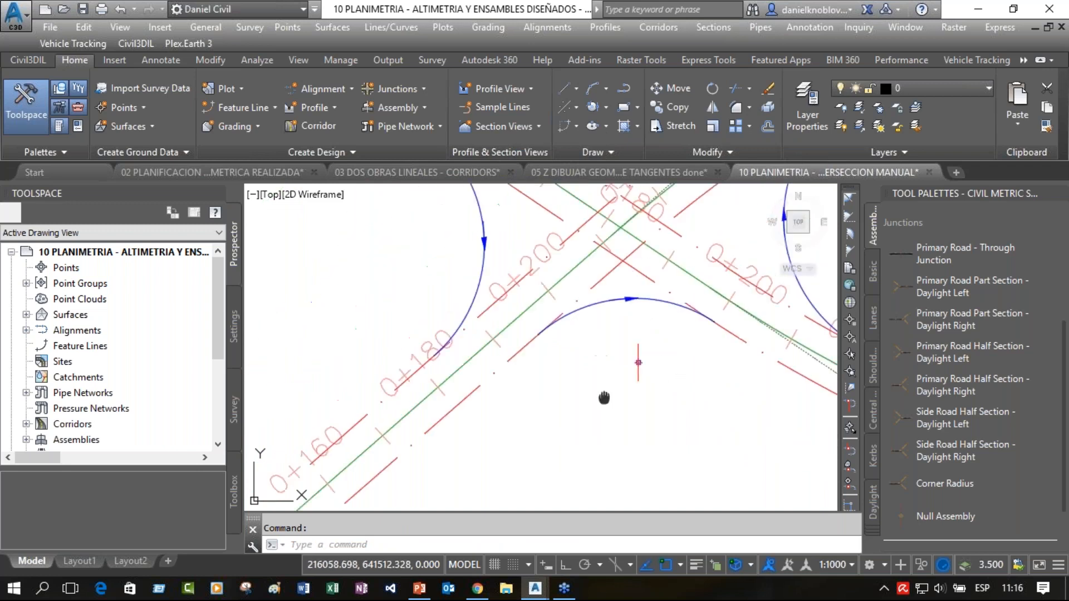
scroll(616, 363, up, 5)
scroll(617, 370, down, 3)
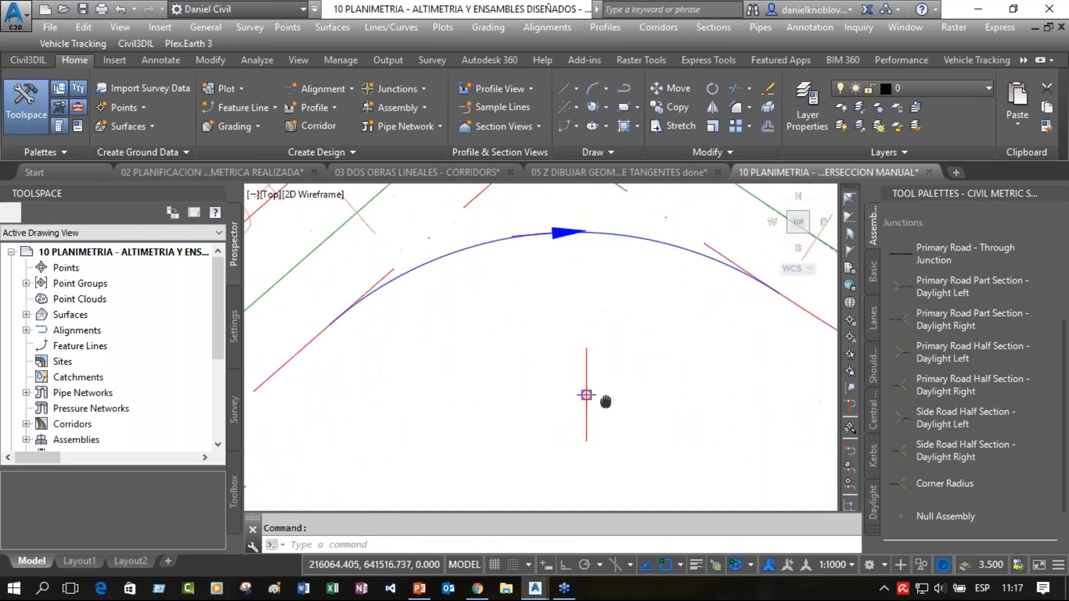
middle_drag(603, 346, 580, 374)
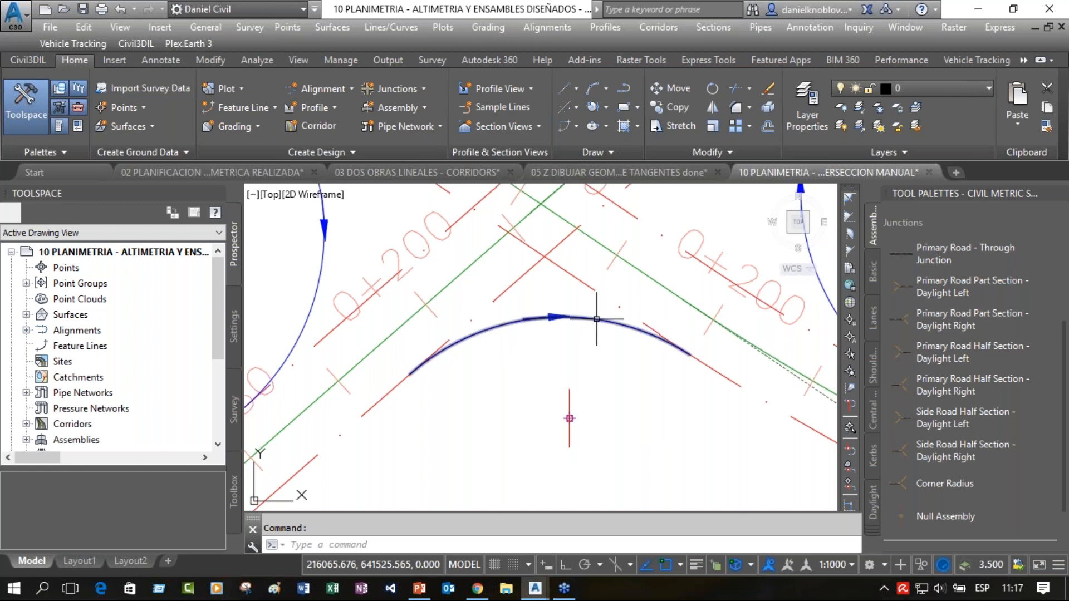
mouse_move(596, 319)
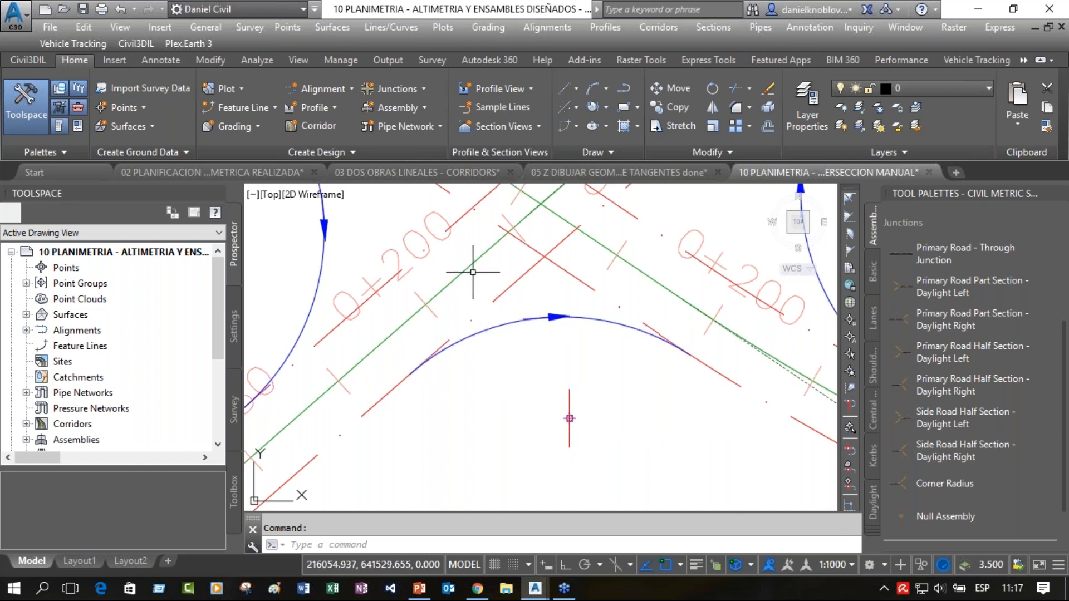
Add a BasicLaneTransition subassembly to the left side of the Empalme assembly, with its transition set to change the offset.
click(877, 279)
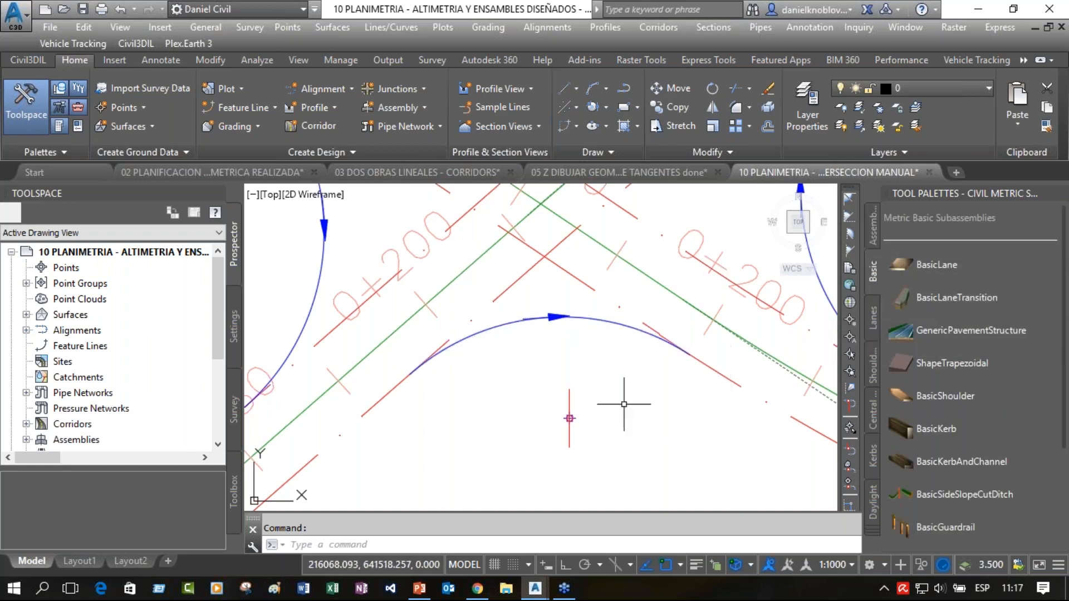
click(913, 296)
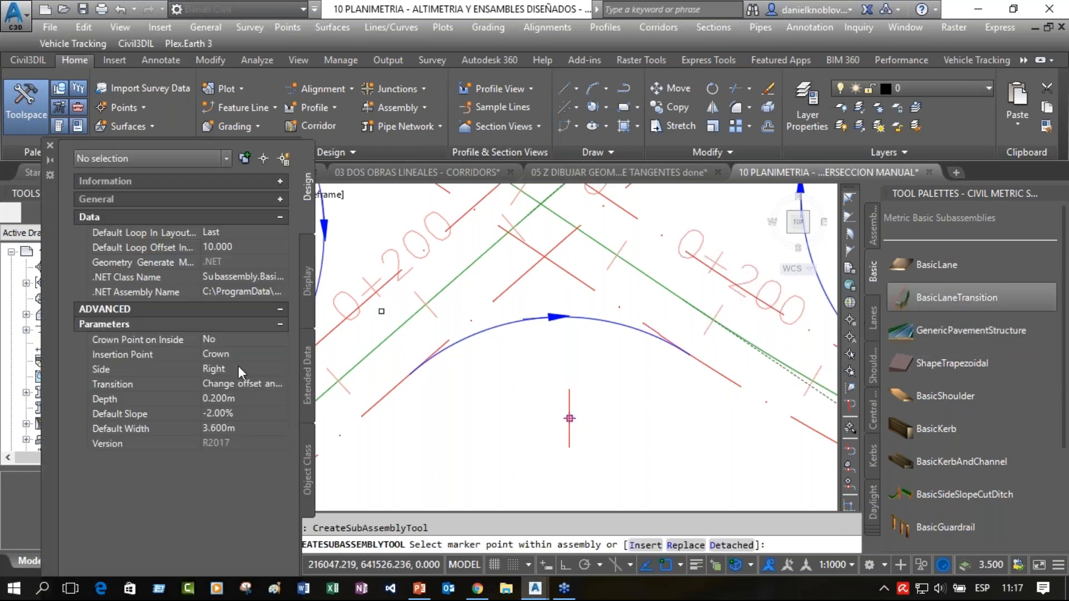
click(239, 369)
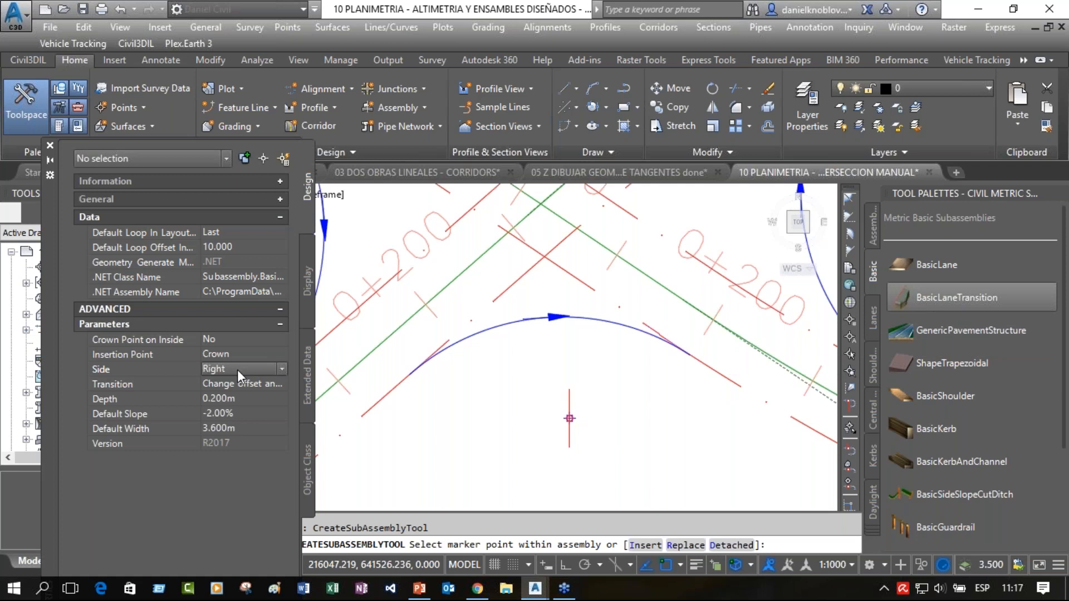
click(236, 370)
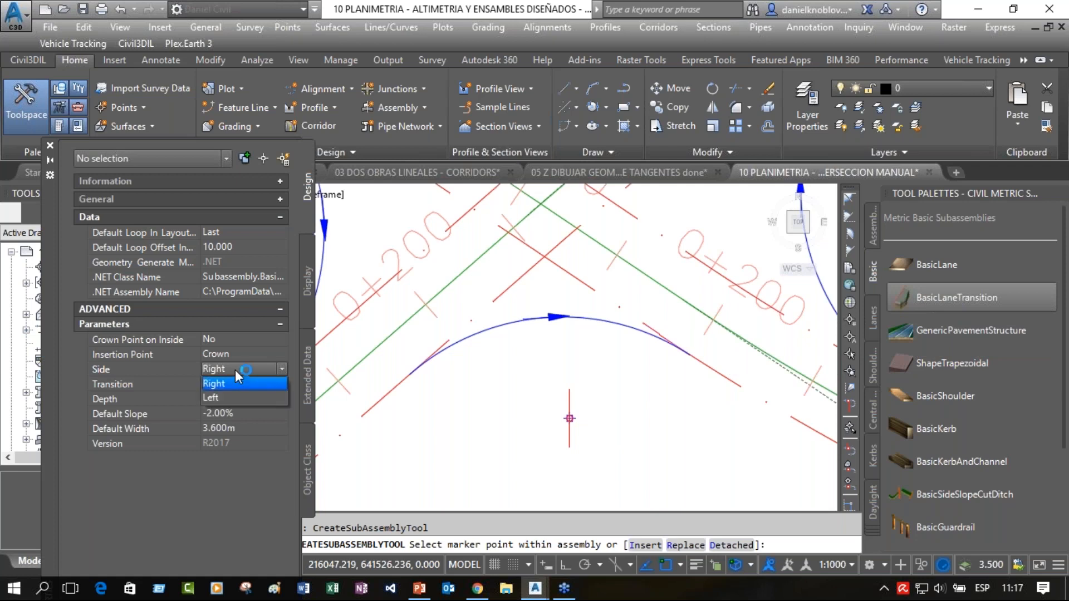
click(235, 402)
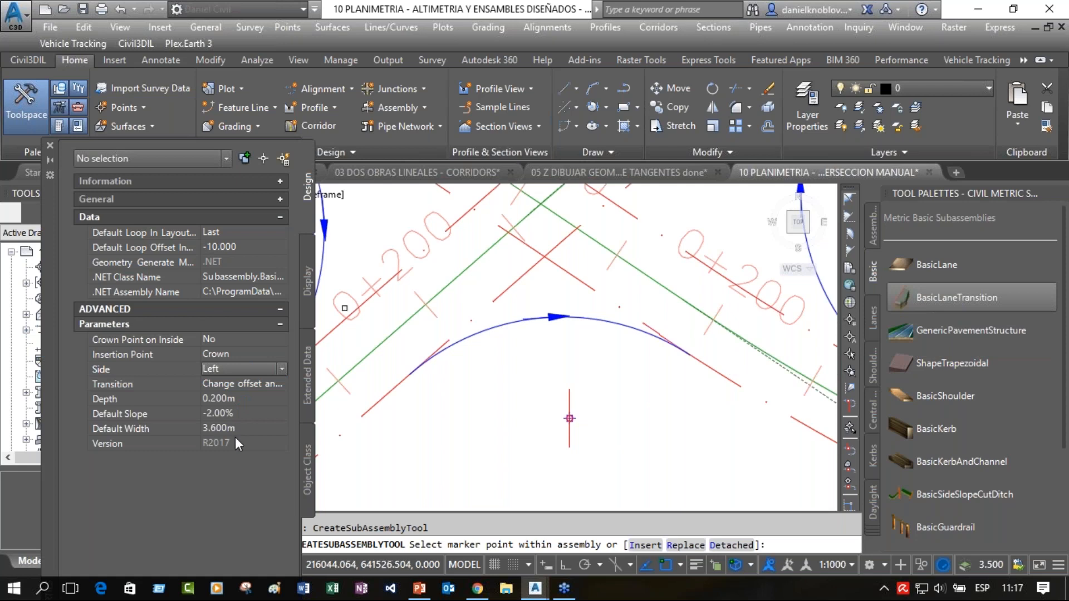
click(269, 383)
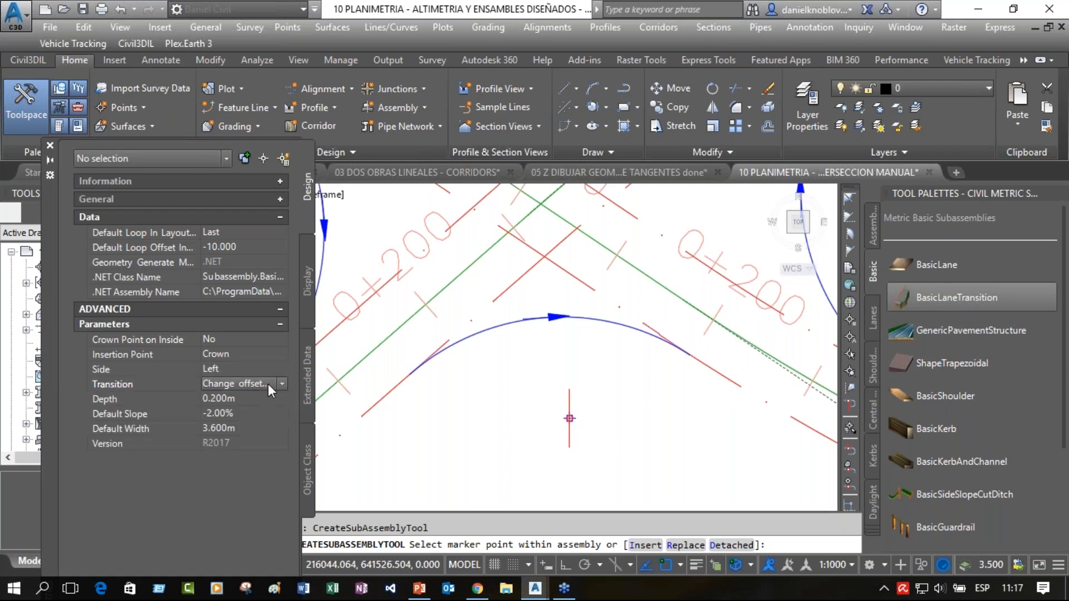
click(268, 383)
click(245, 456)
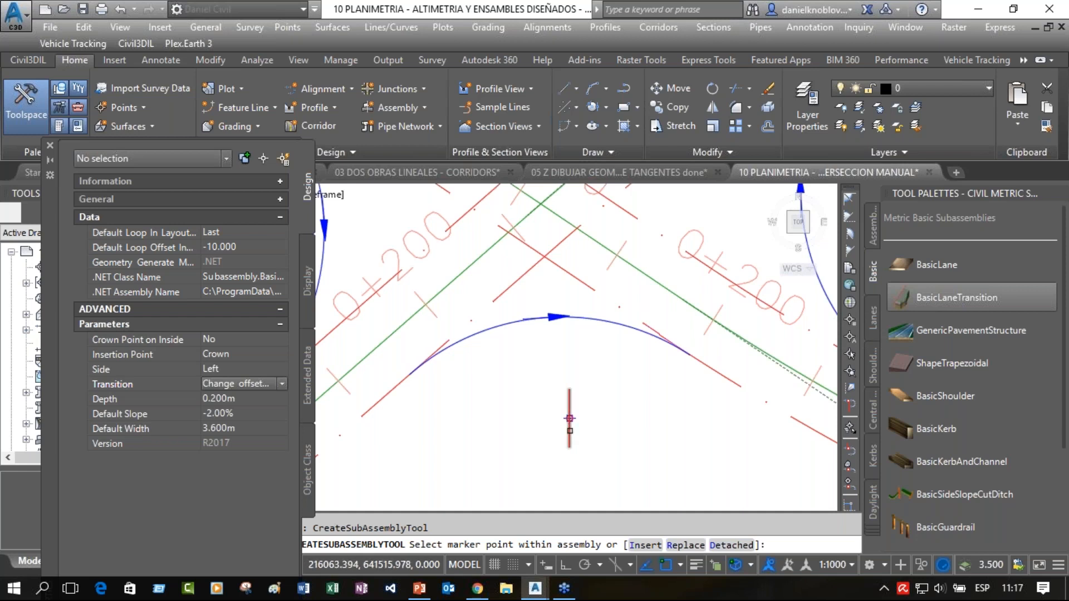
click(569, 433)
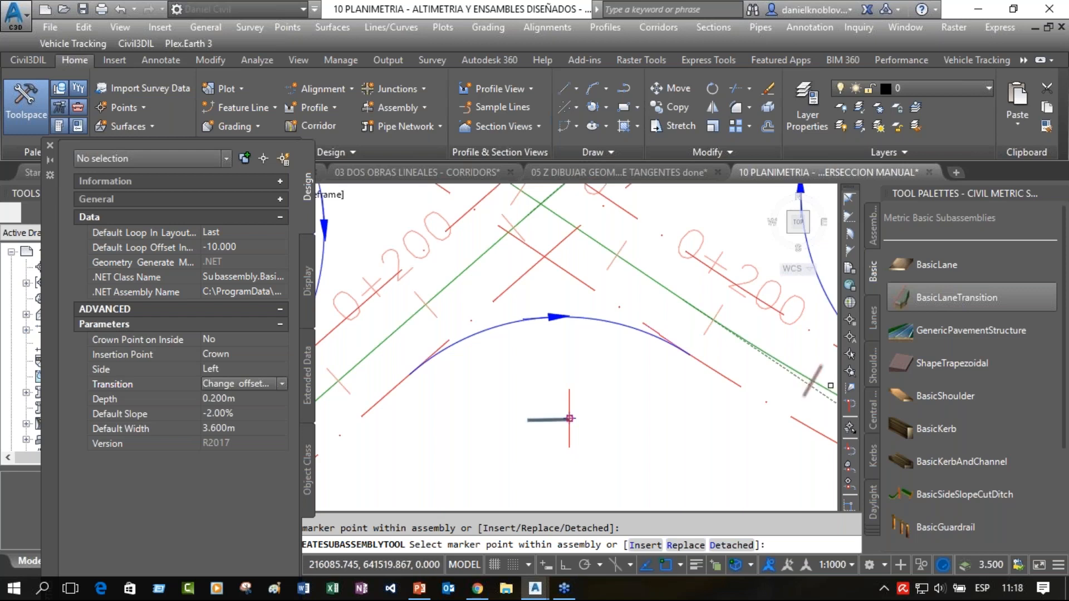
Add a BasicShoulder subassembly to the right side of the Empalme assembly's baseline.
click(934, 394)
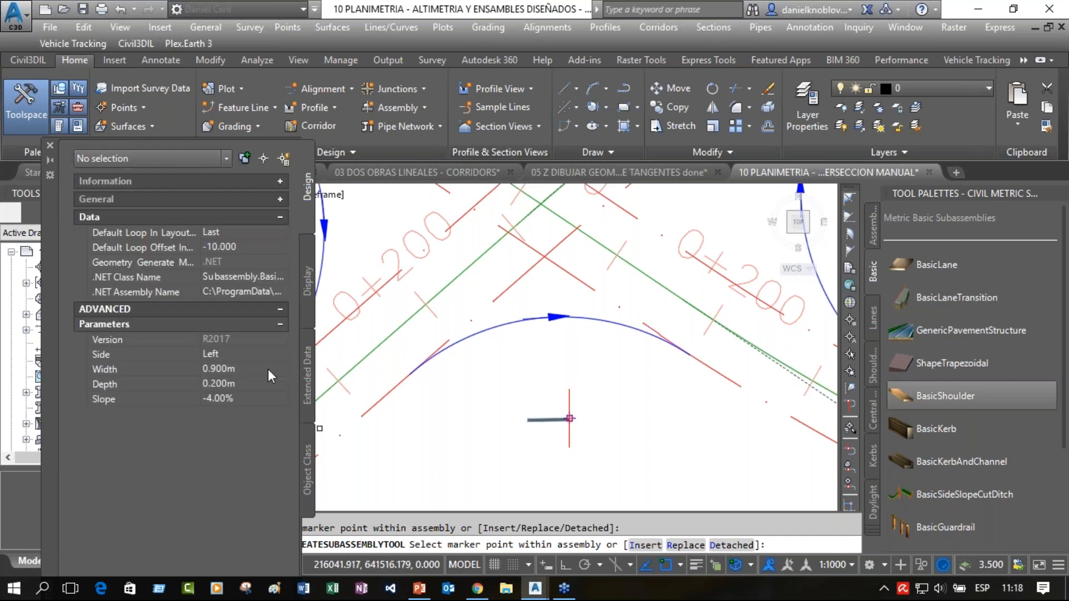
click(247, 350)
click(247, 350)
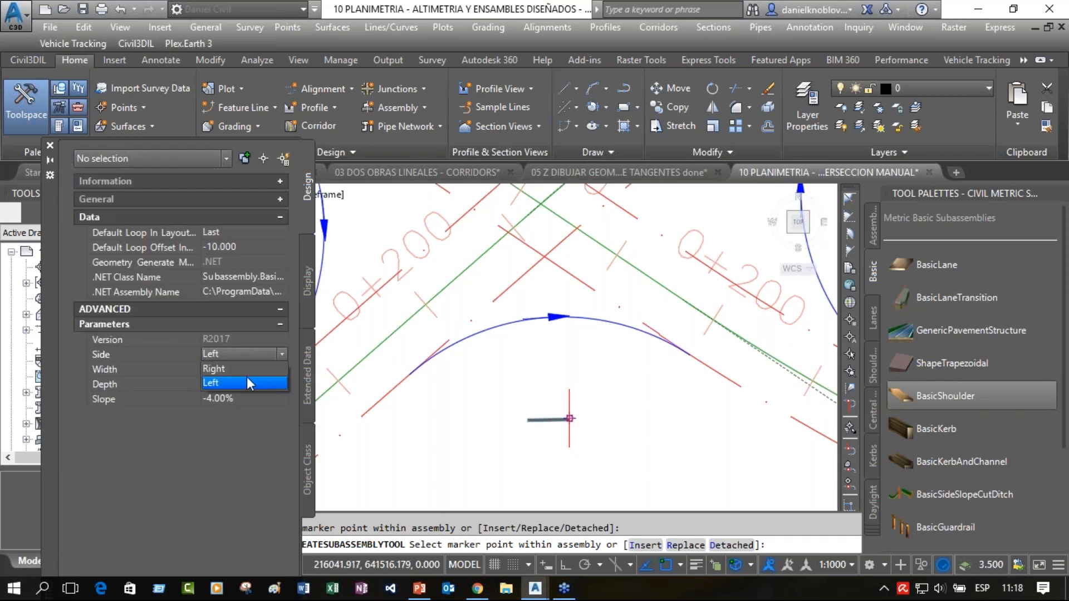
click(248, 369)
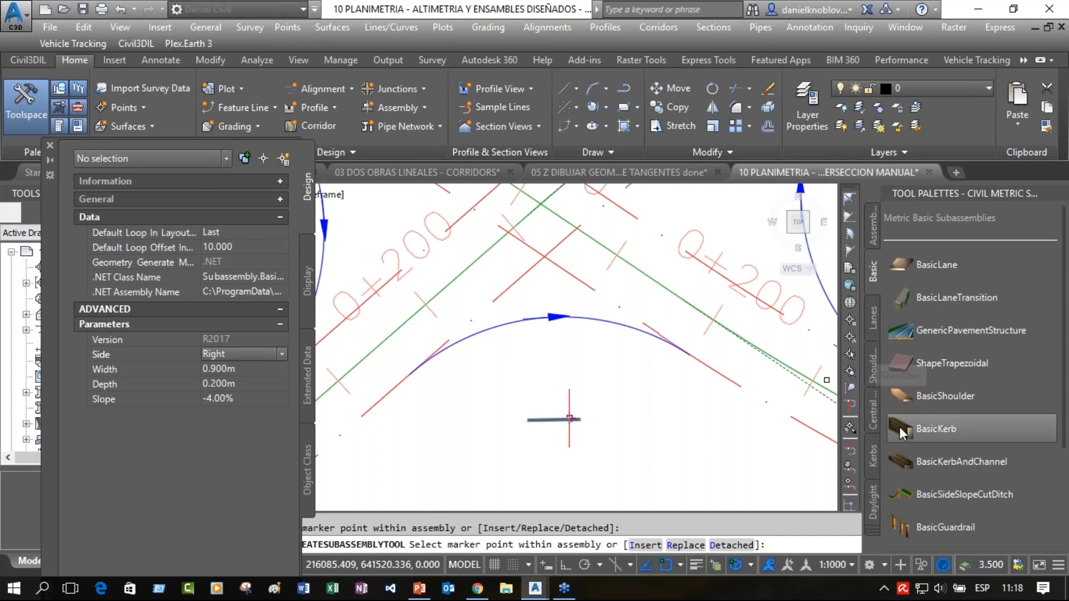
Attach a right-side LinkSlopeToSurface subassembly with a 40% slope to the outer edge of the shoulder.
click(875, 533)
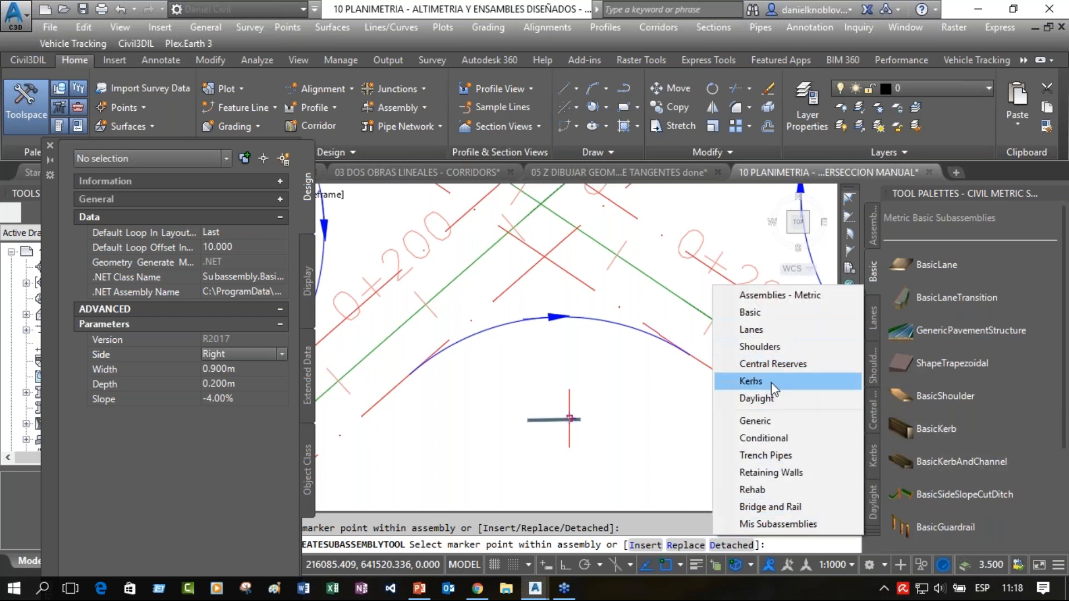
click(763, 422)
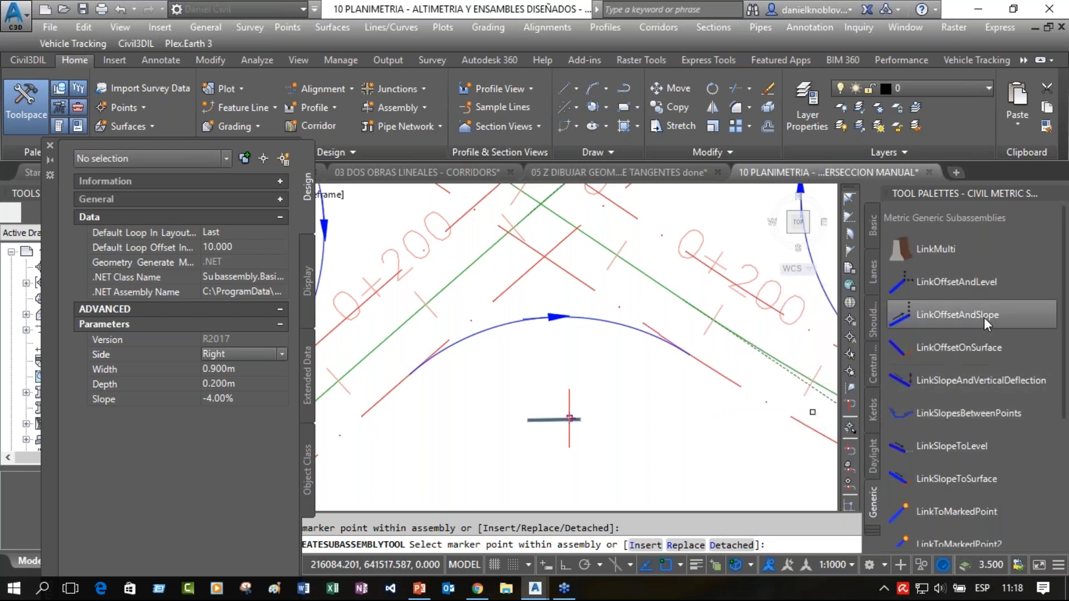
click(937, 476)
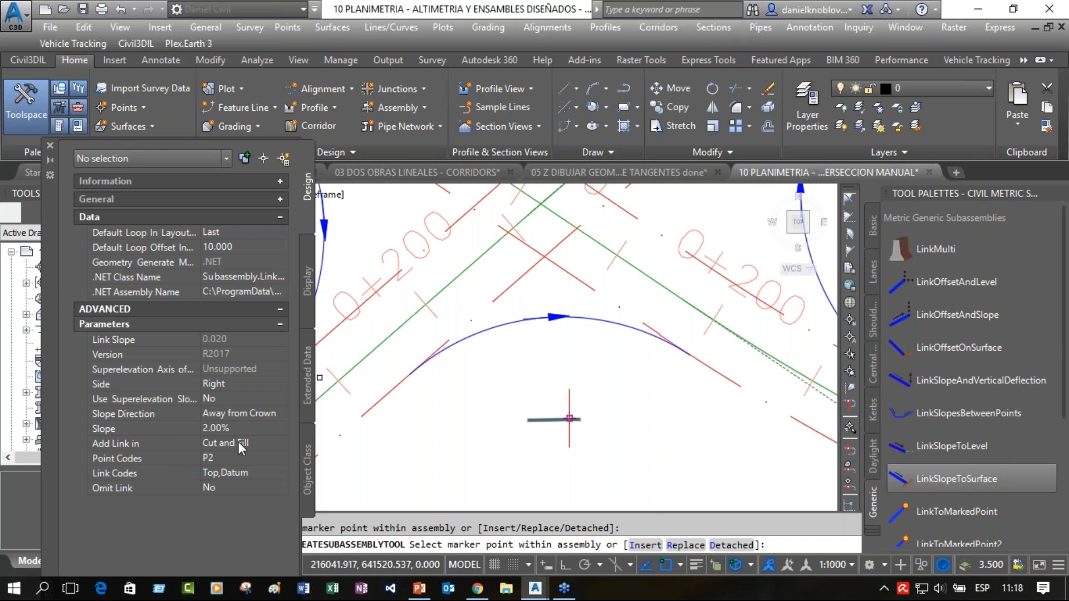
click(239, 429)
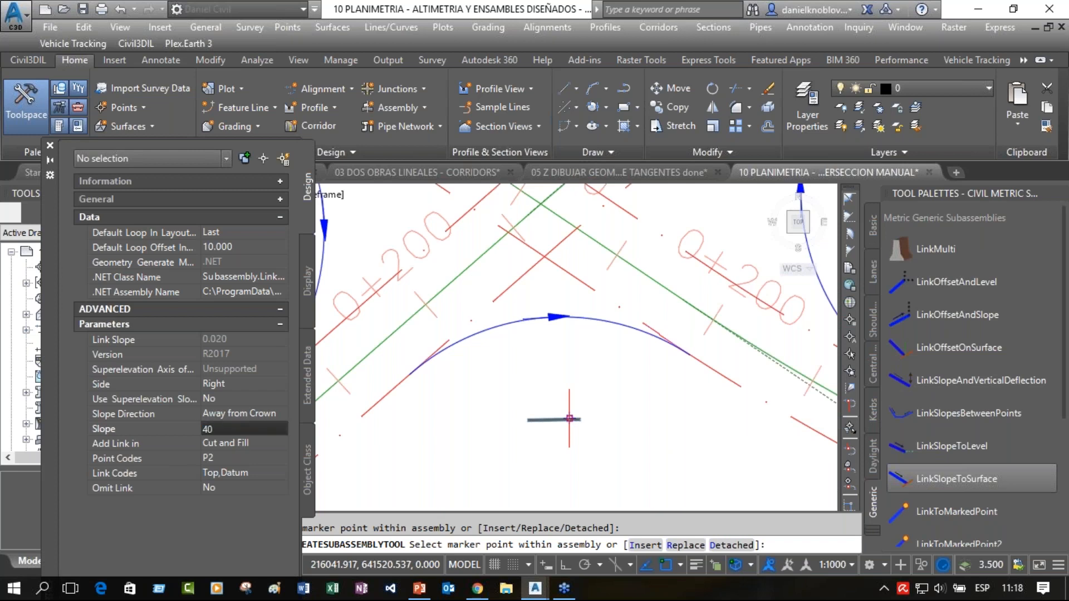
text(40)
key(Return)
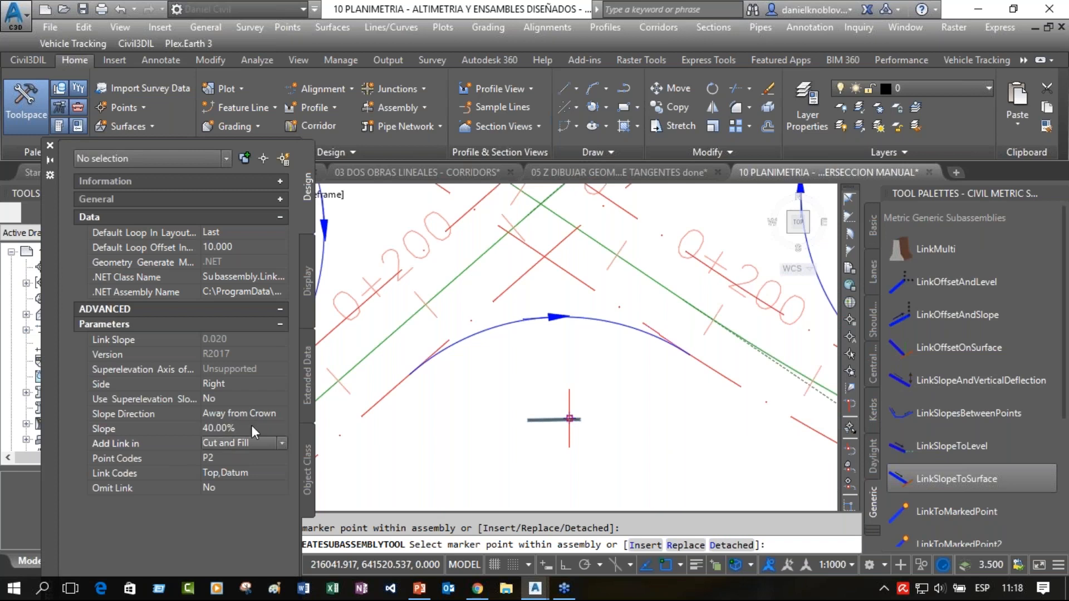
scroll(569, 418, up, 2)
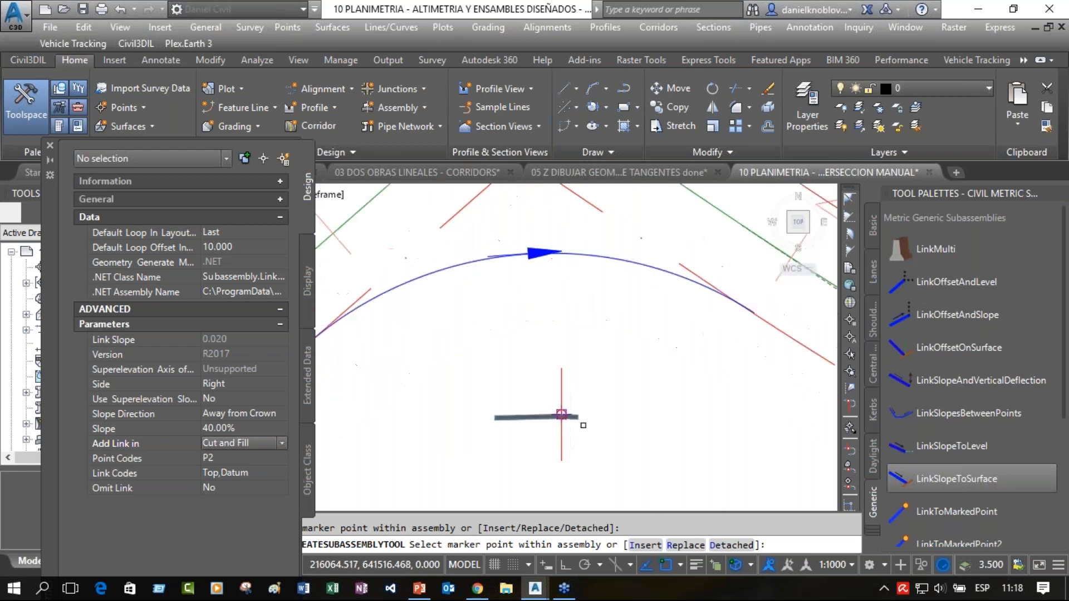
scroll(583, 424, up, 2)
click(569, 402)
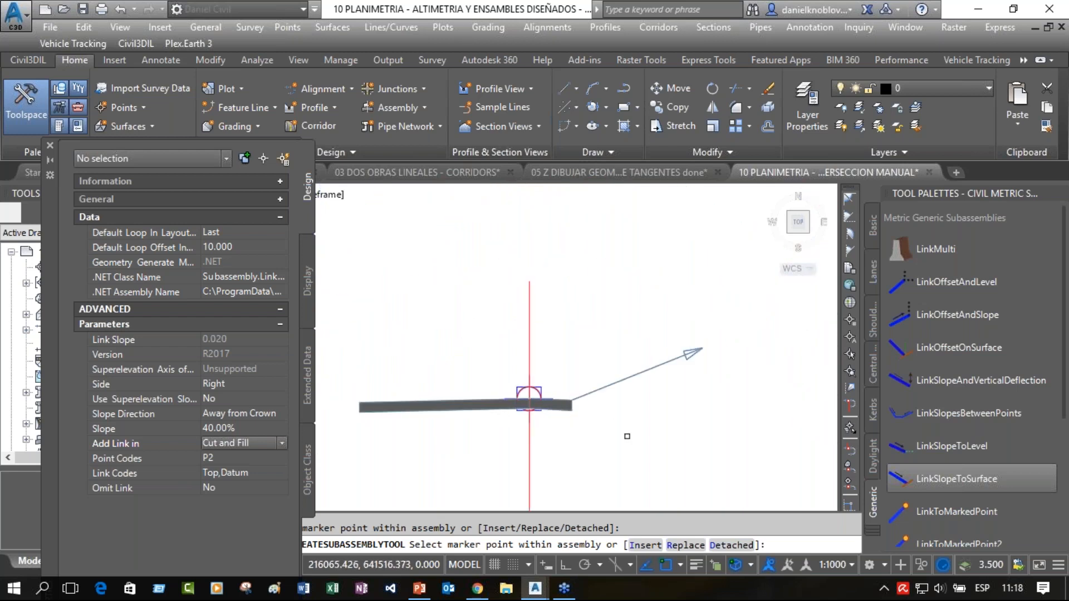
scroll(636, 444, down, 2)
scroll(636, 445, down, 2)
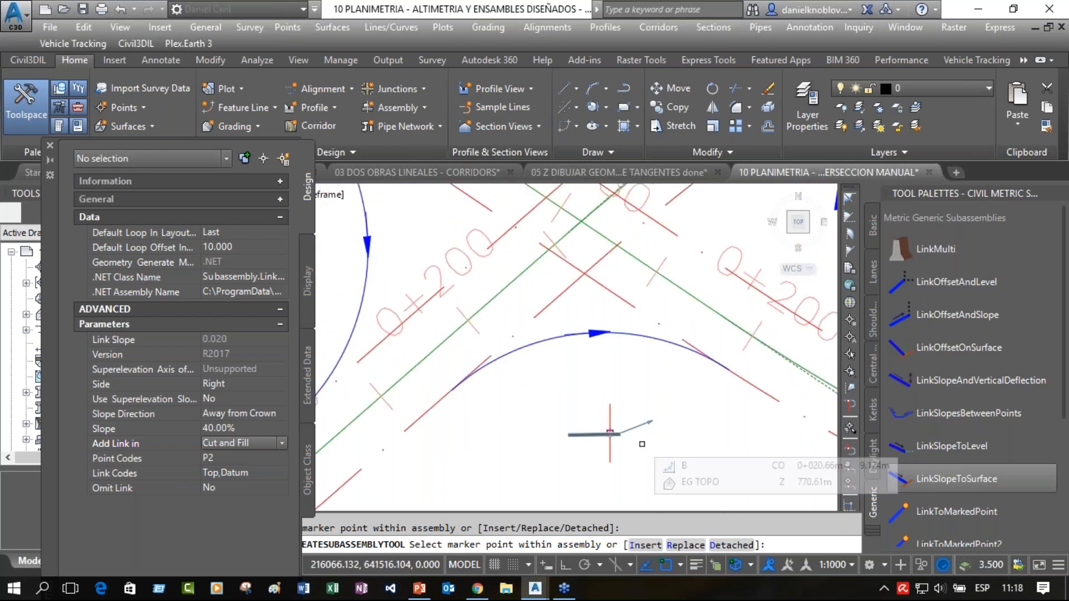
key(Escape)
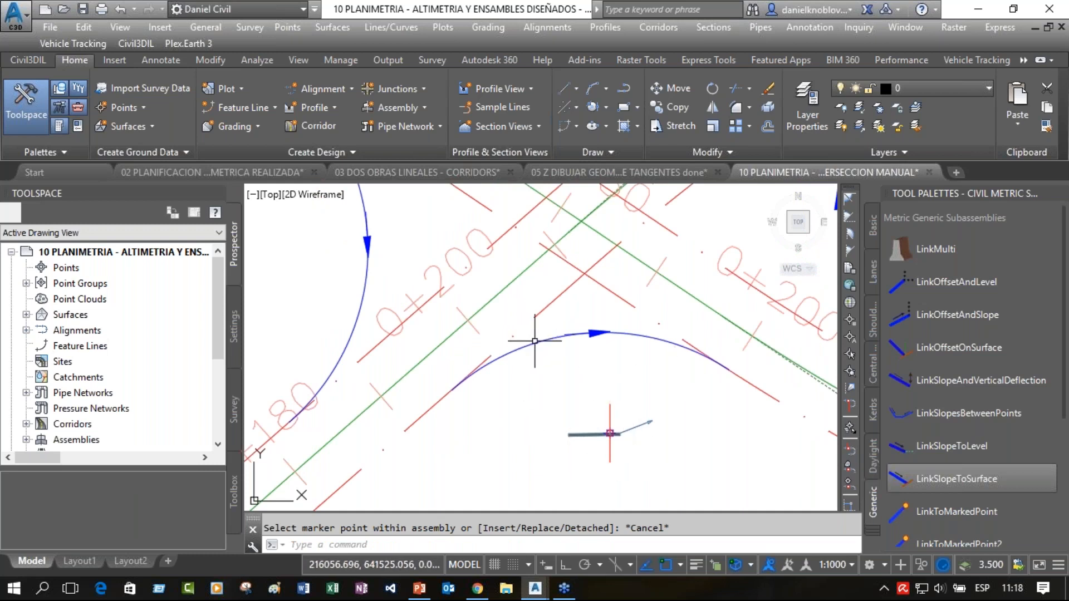
Start a new corridor named int, based on alignment A and profile A.
middle_drag(600, 362, 541, 448)
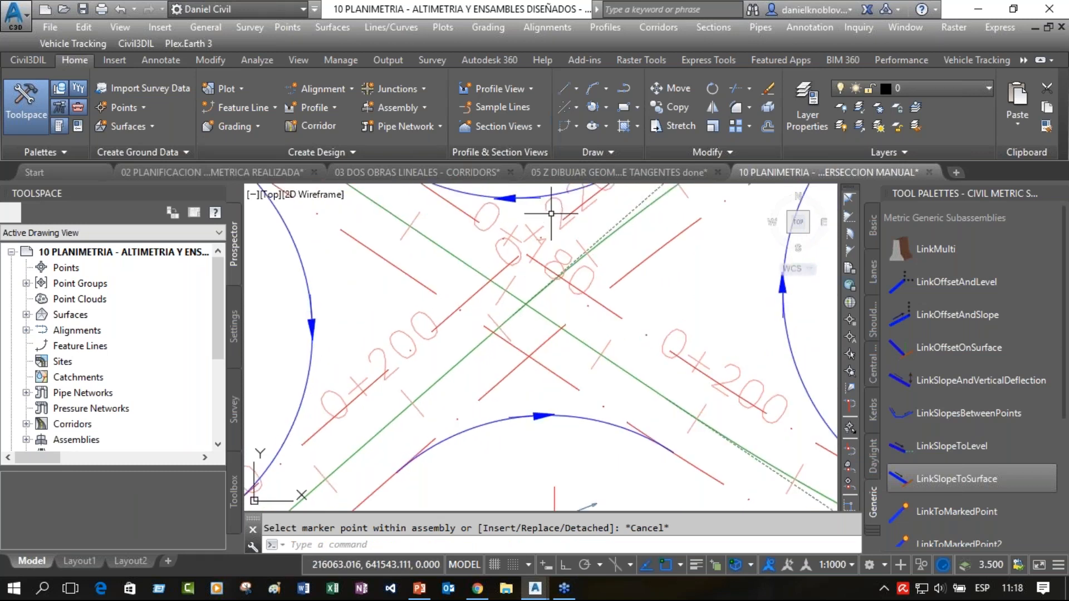
scroll(605, 454, down, 2)
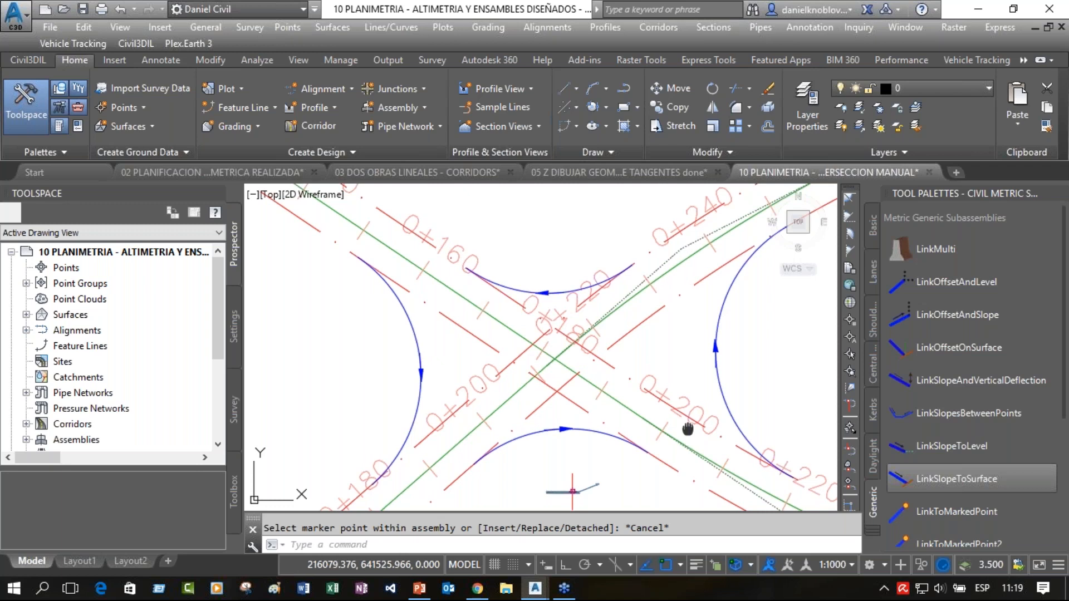
middle_drag(687, 429, 651, 405)
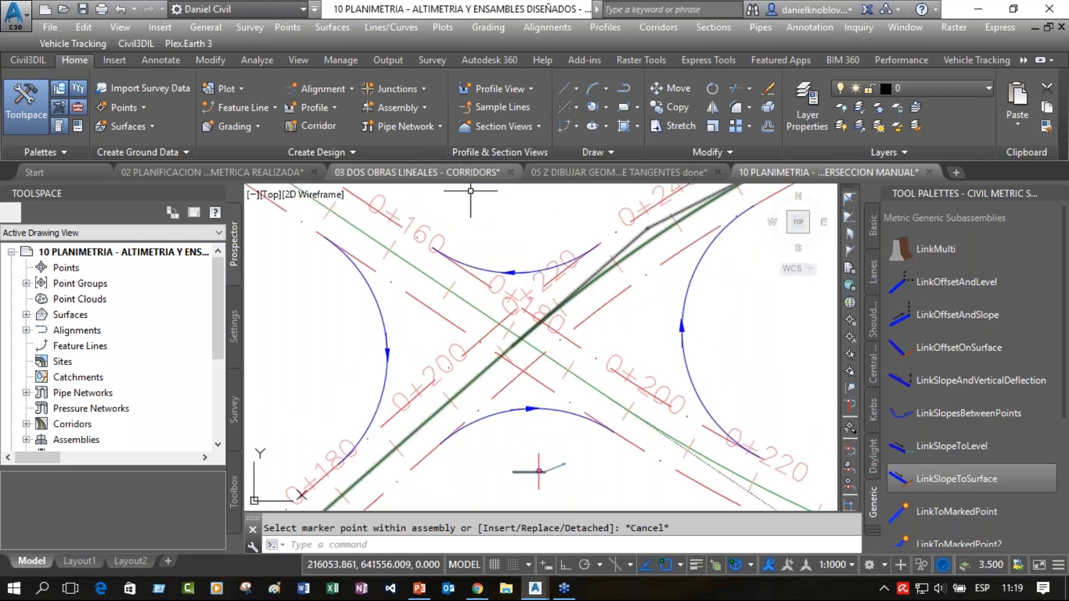
click(320, 127)
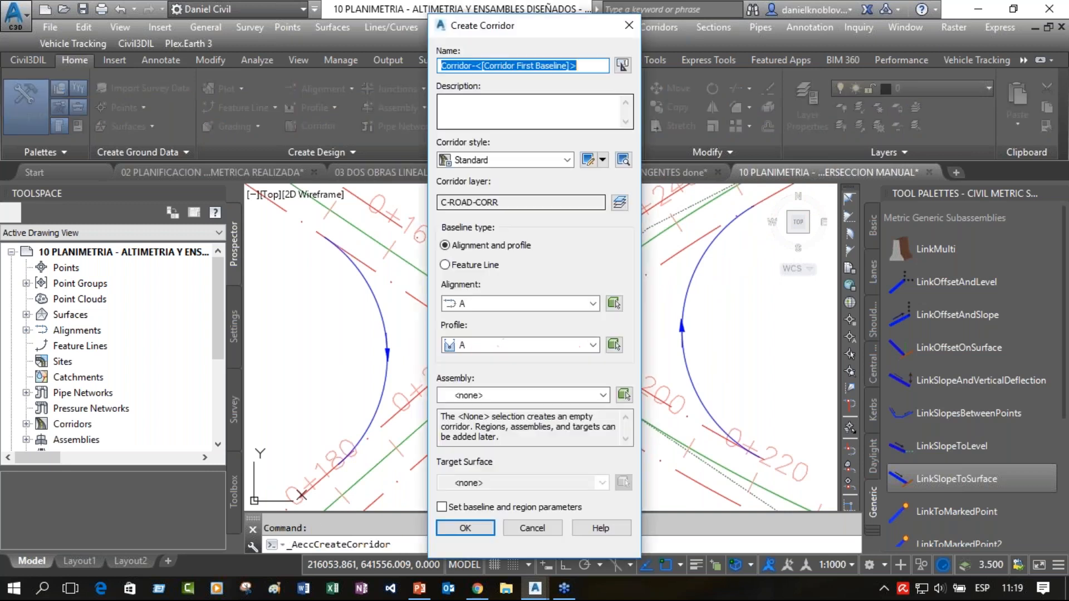
text(int)
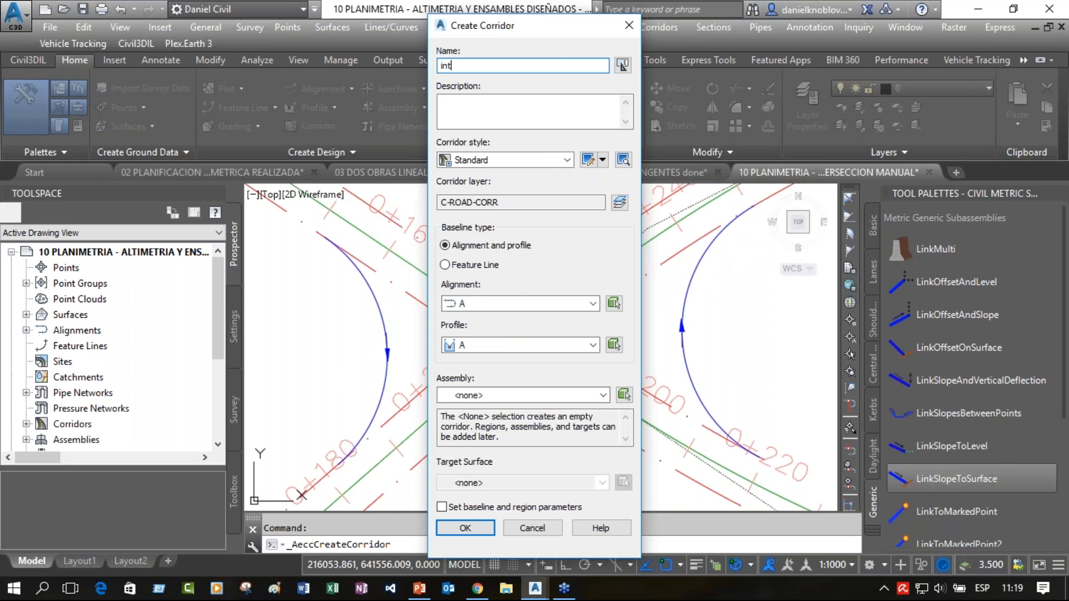
click(498, 306)
click(499, 306)
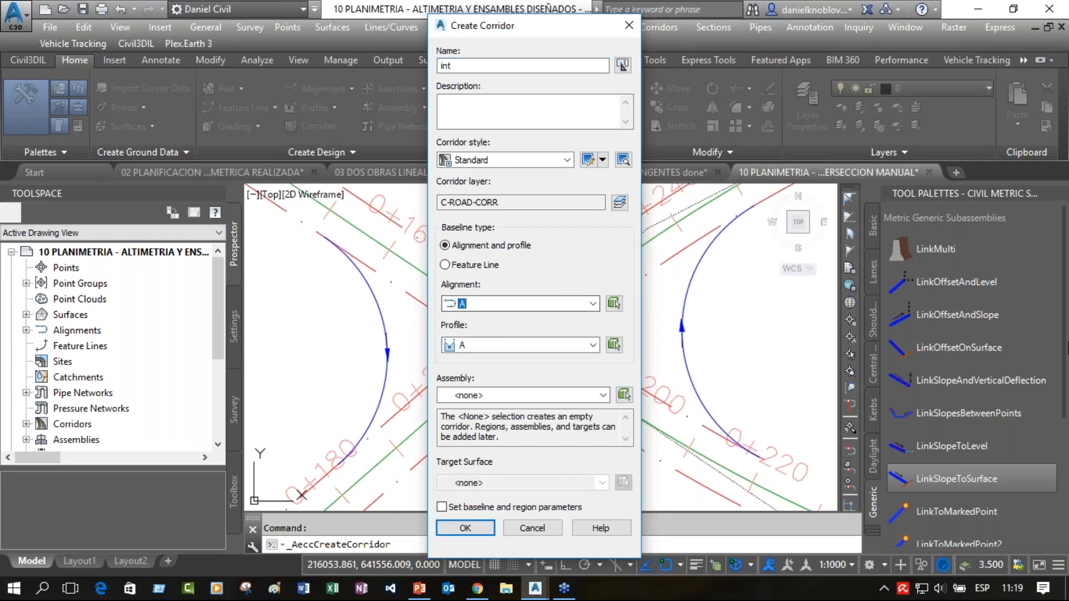
mouse_move(543, 30)
mouse_down()
mouse_move(720, 30)
mouse_move(767, 18)
mouse_up()
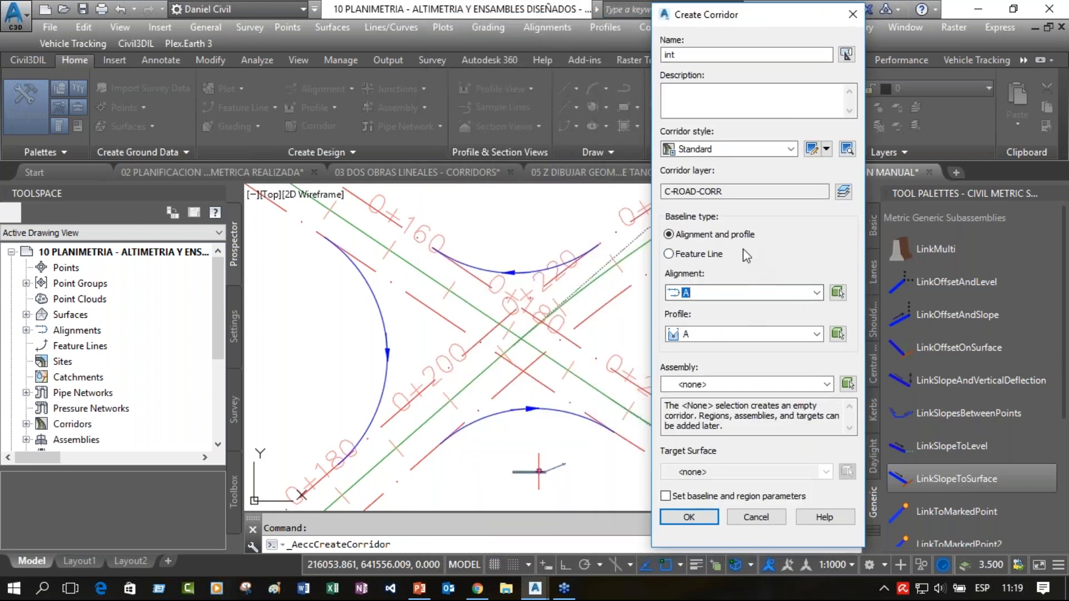
click(737, 334)
click(737, 334)
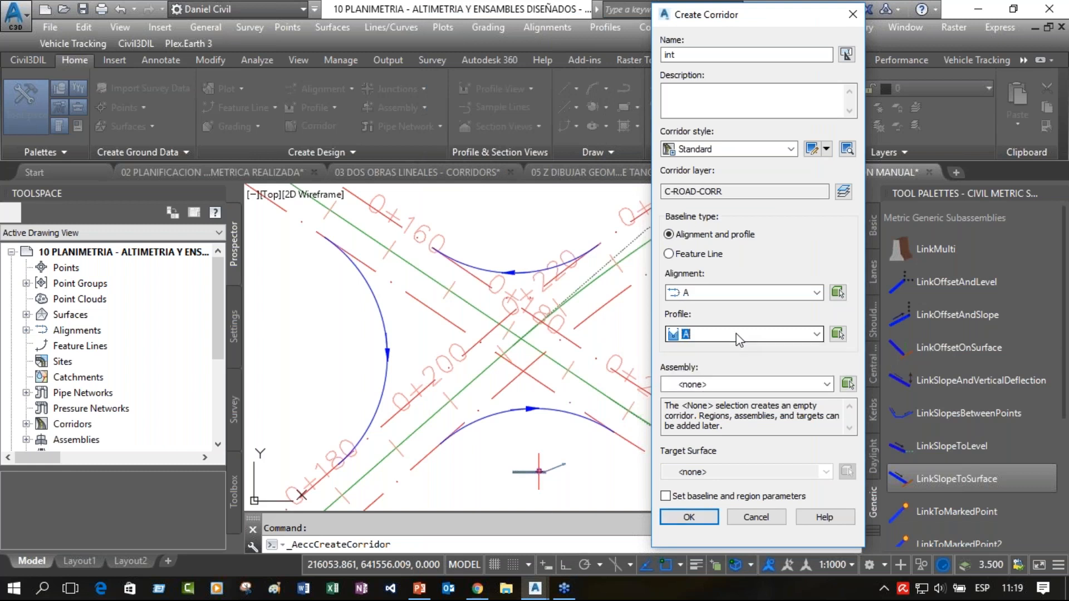
Assign the EMPALMES assembly and the EG TOPO target surface to the new corridor.
click(733, 384)
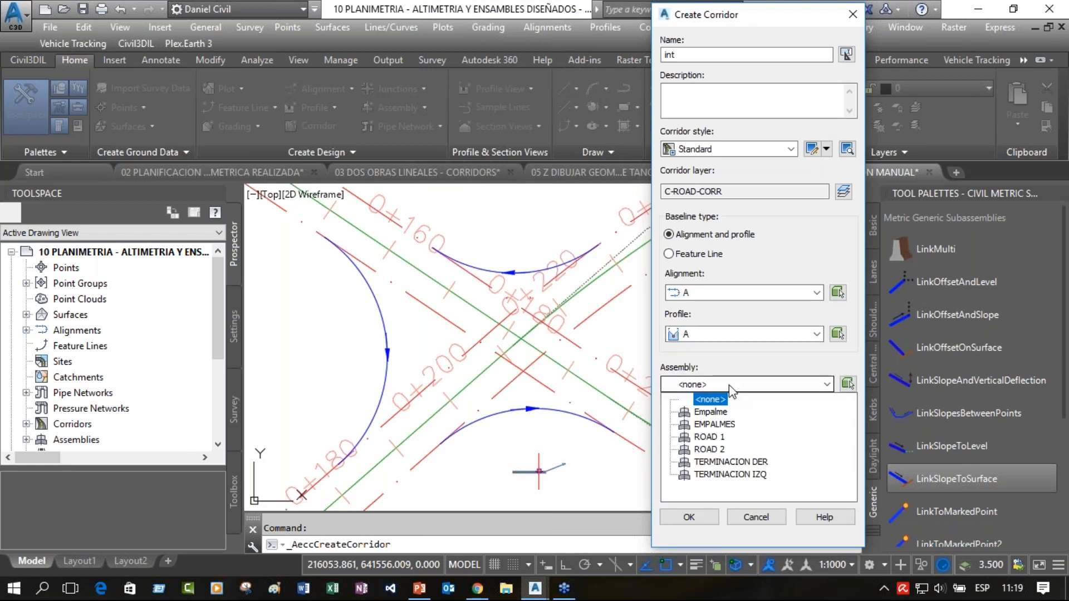
click(719, 424)
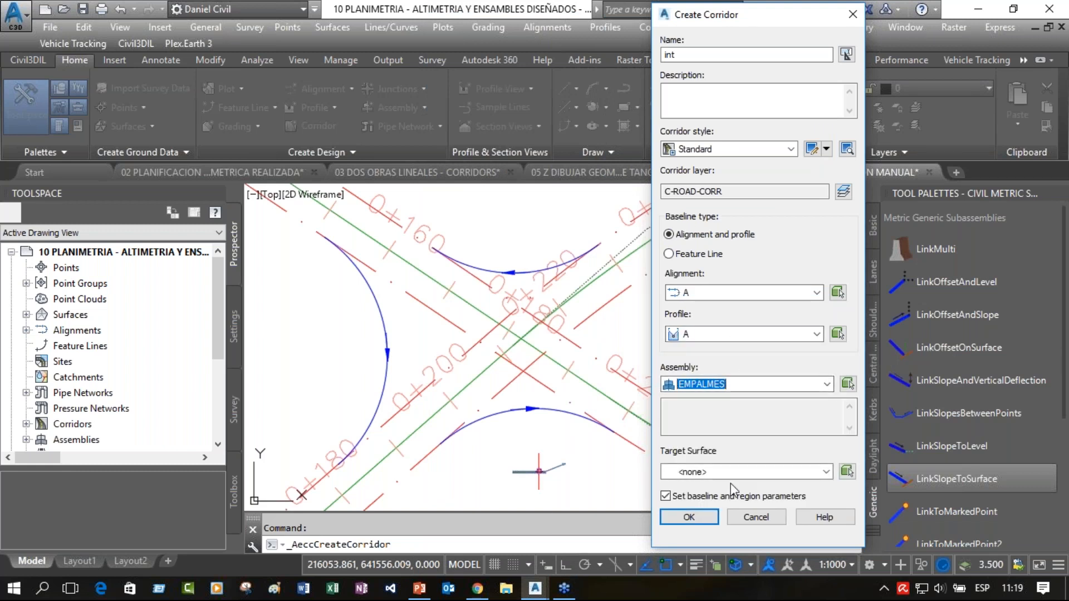
click(716, 472)
click(711, 499)
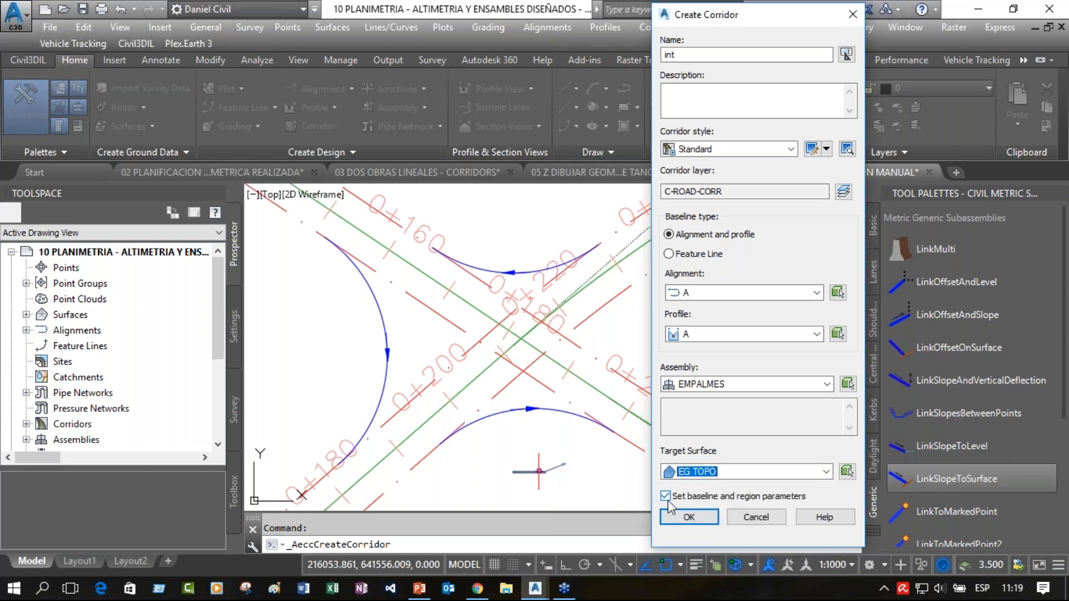
Accept the int corridor definition and open the target mapping of its EMPALMES region.
click(687, 518)
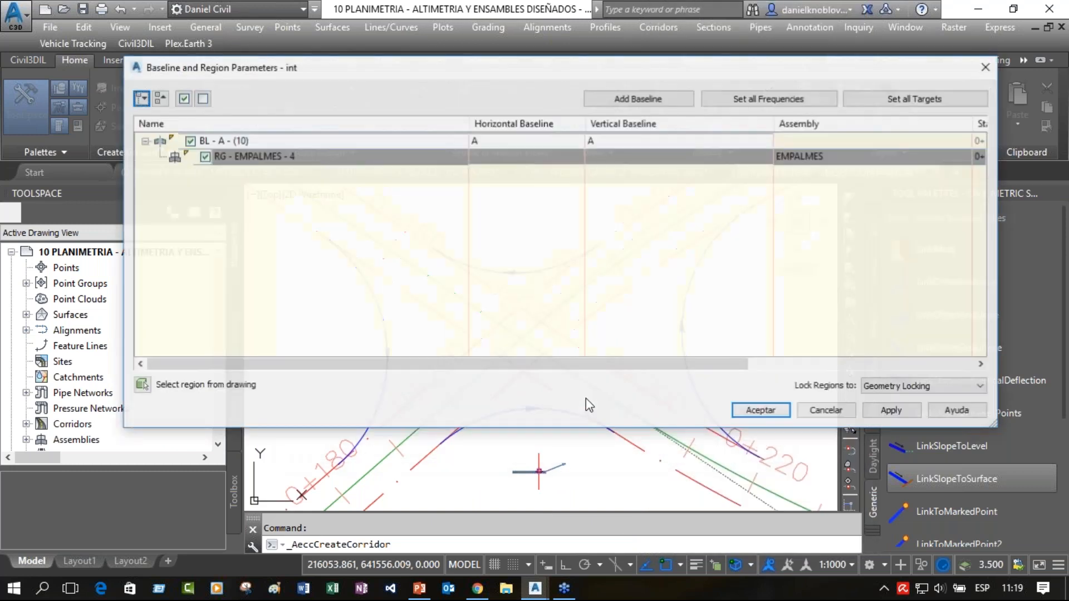
click(305, 157)
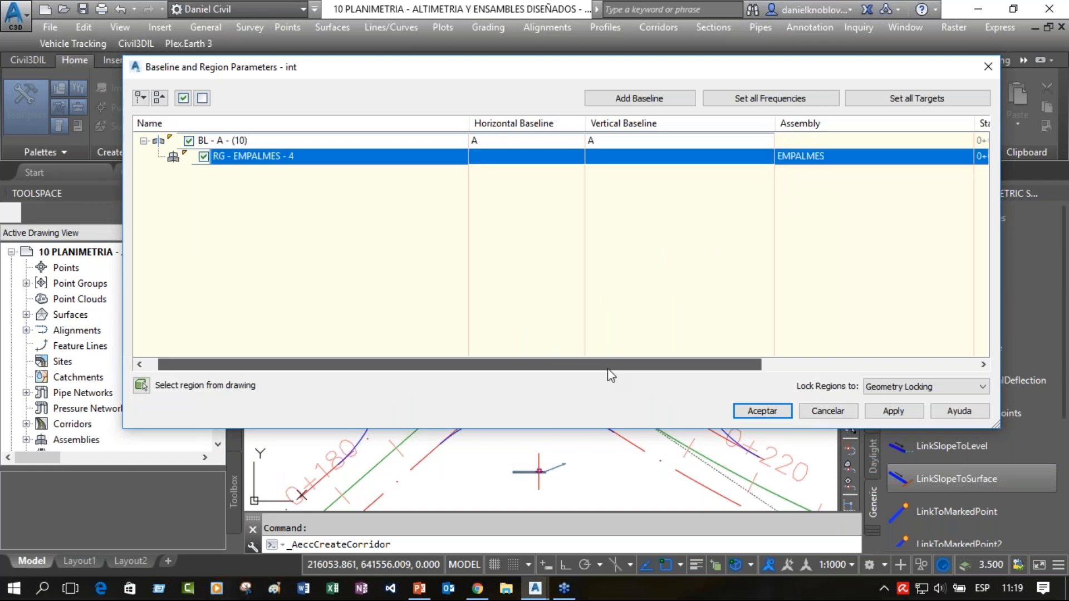
drag(609, 365, 945, 380)
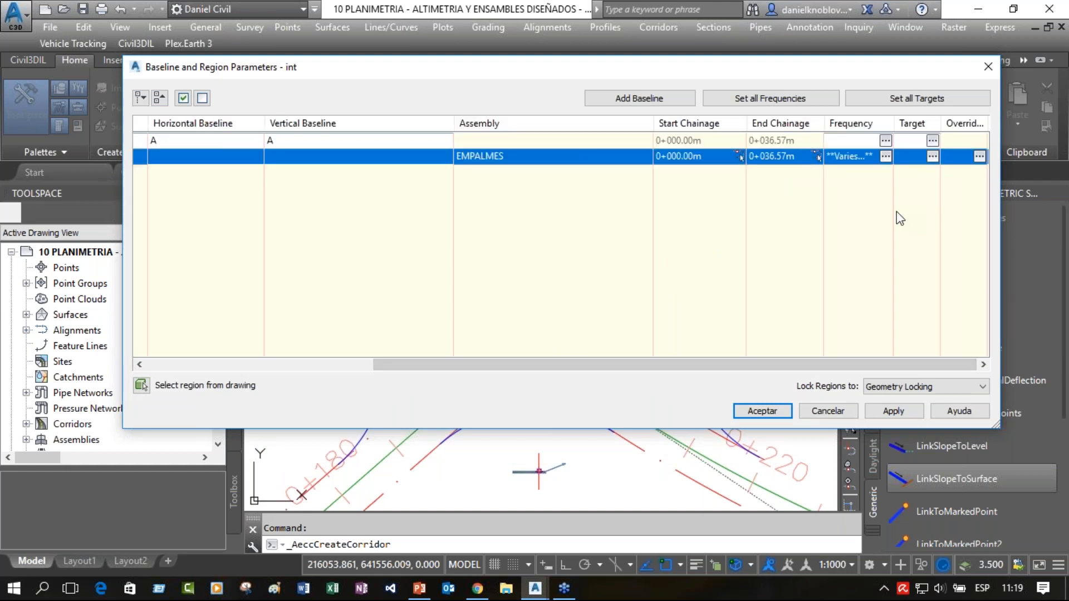
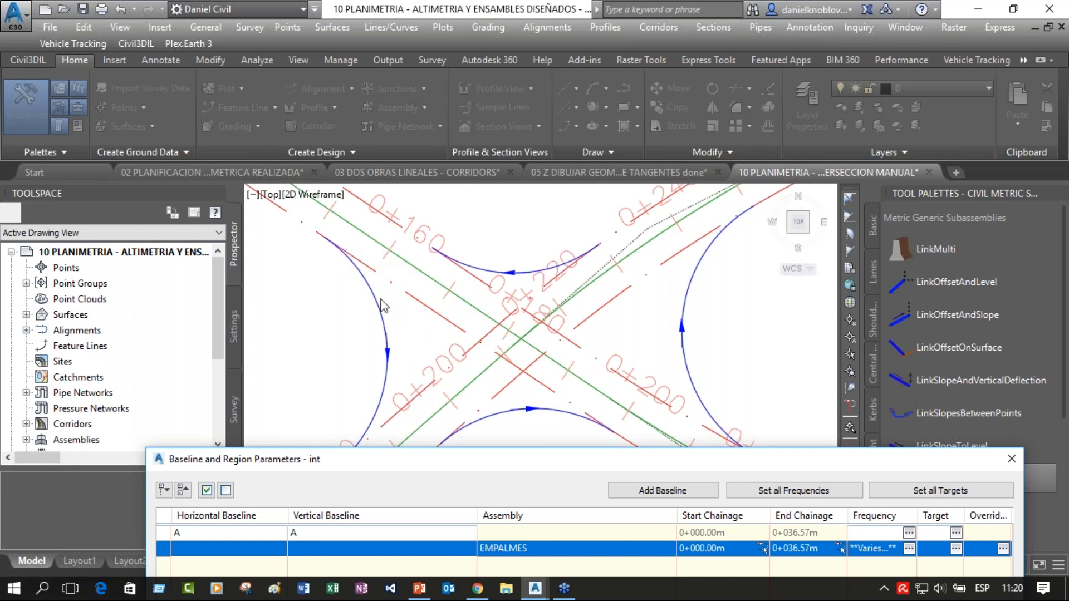
mouse_move(590, 449)
mouse_down()
mouse_move(507, 342)
mouse_move(500, 382)
mouse_move(497, 371)
mouse_move(528, 124)
mouse_move(499, 271)
mouse_move(493, 429)
mouse_move(488, 418)
mouse_up()
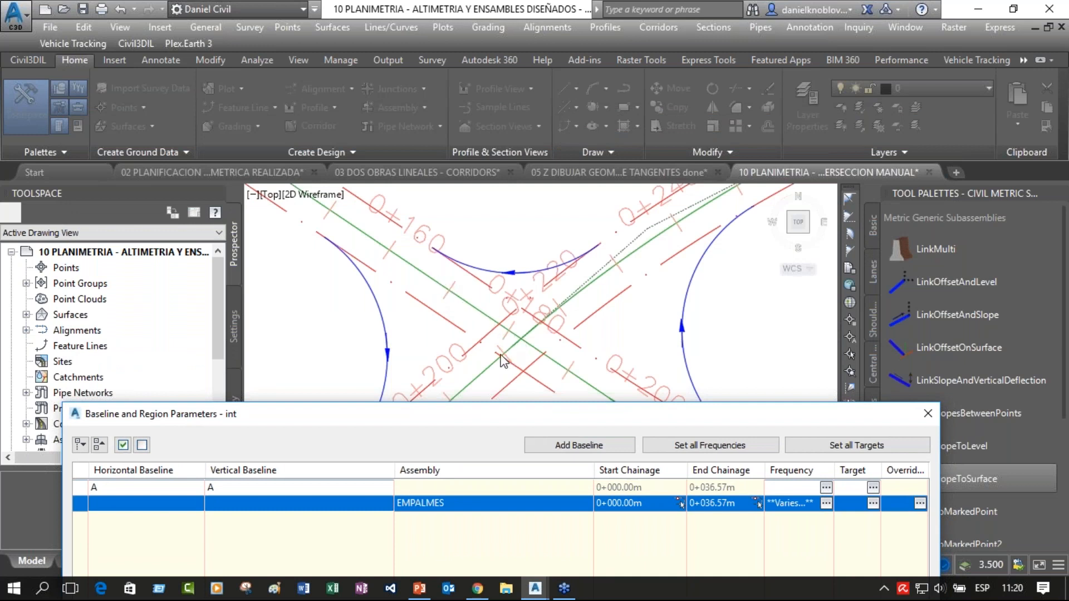
click(874, 504)
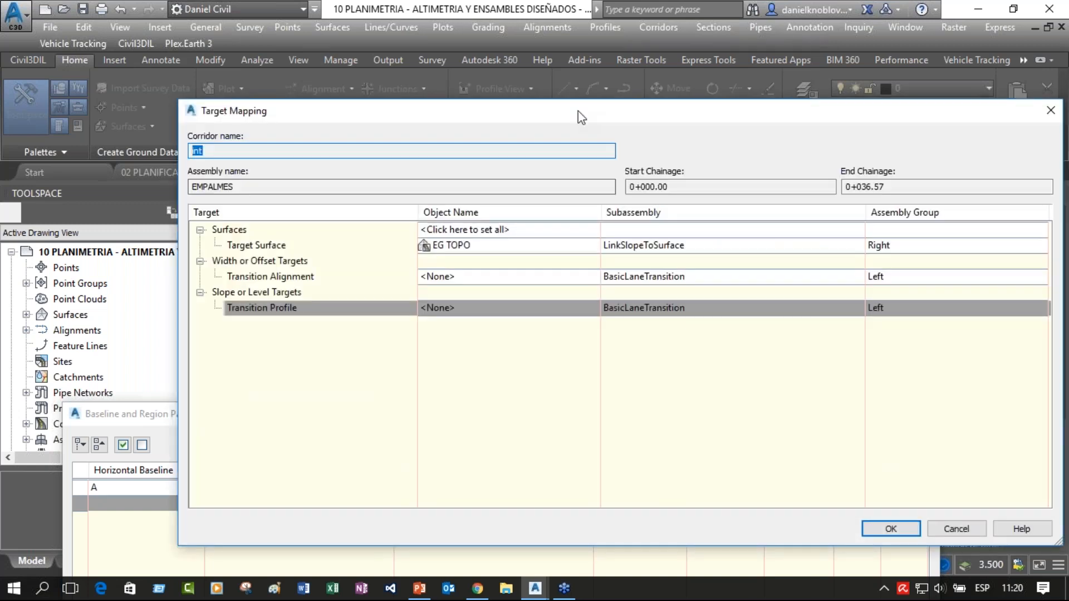
mouse_move(581, 117)
mouse_down()
mouse_move(526, 341)
mouse_move(519, 334)
mouse_up()
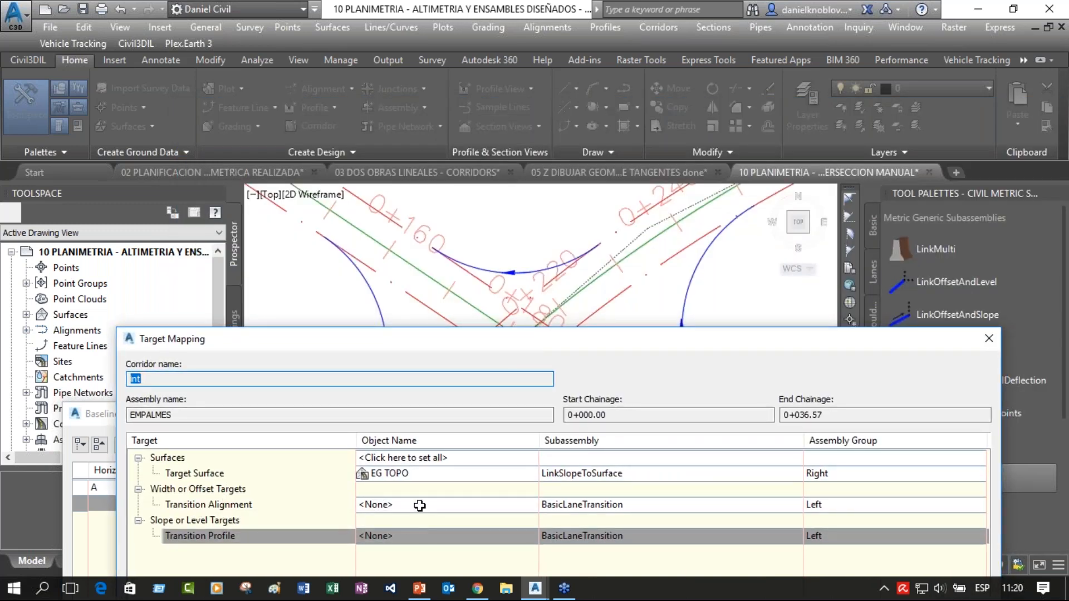
Set alignments RUTA 1 and RUTA 2 as the transition alignment targets of the BasicLaneTransition subassembly.
click(419, 505)
scroll(705, 220, down, 5)
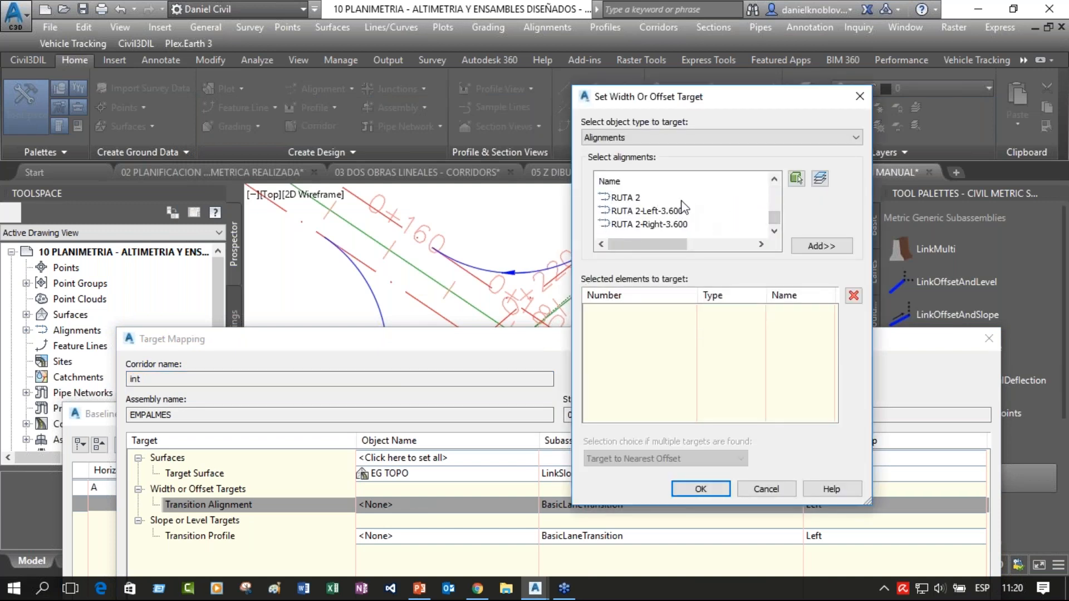
click(774, 180)
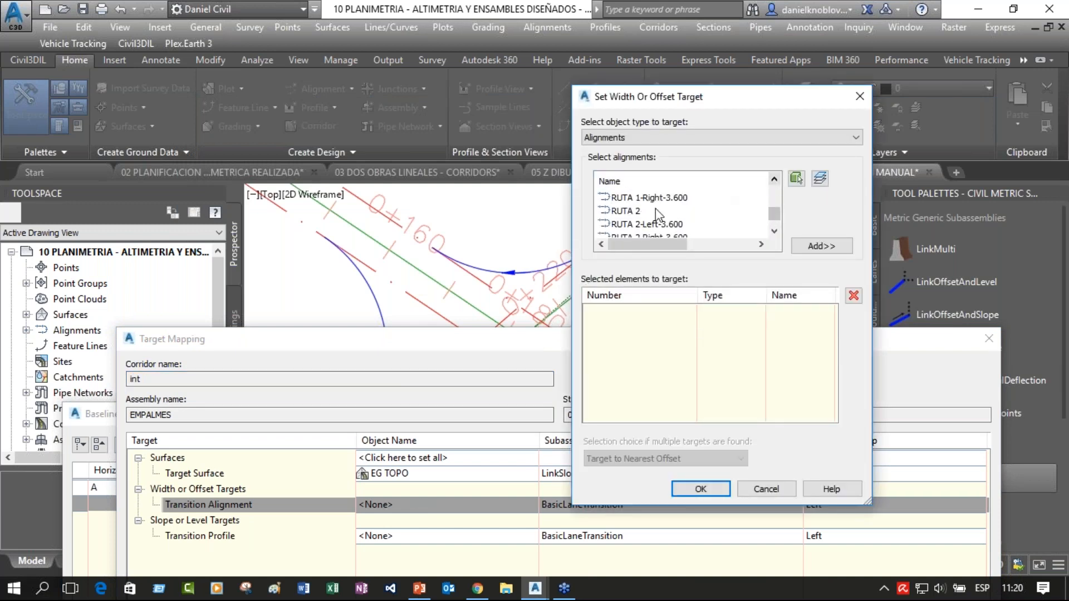
click(628, 211)
click(774, 231)
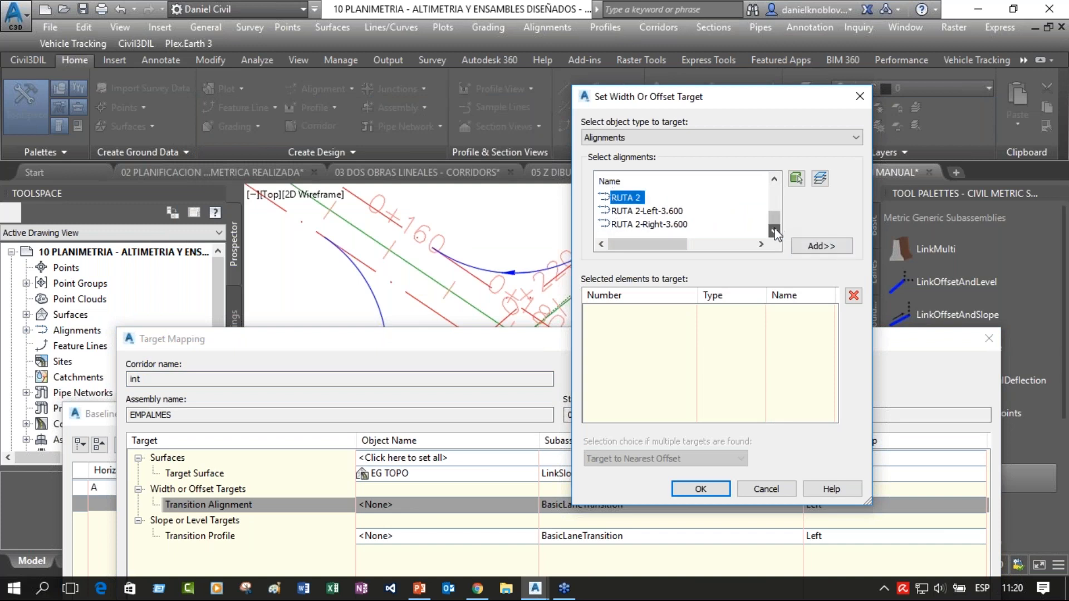
click(774, 179)
click(774, 179)
click(774, 179)
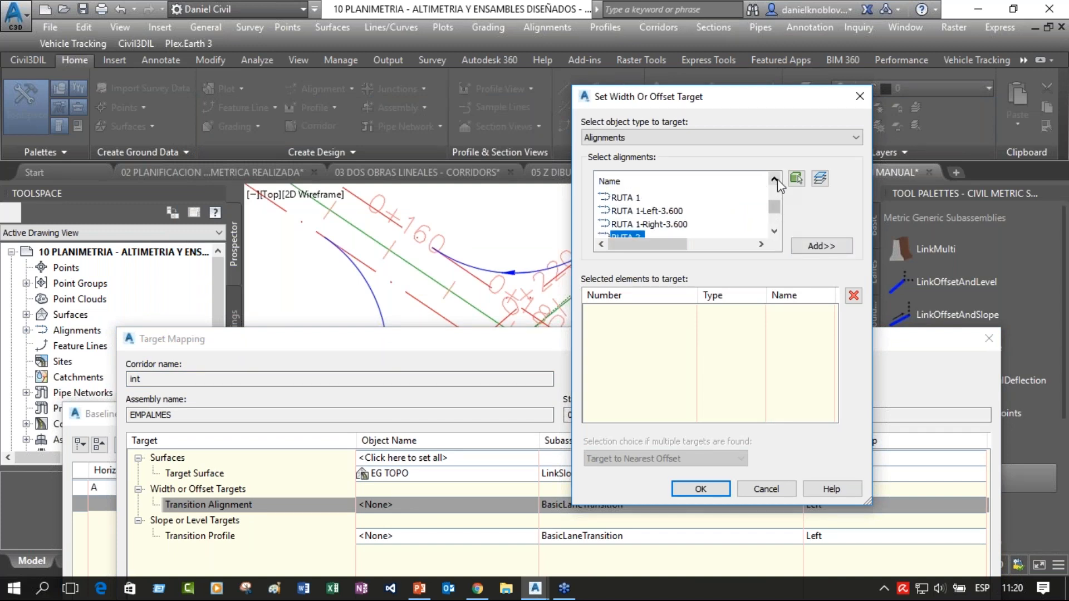
ctrl+click(627, 198)
click(802, 250)
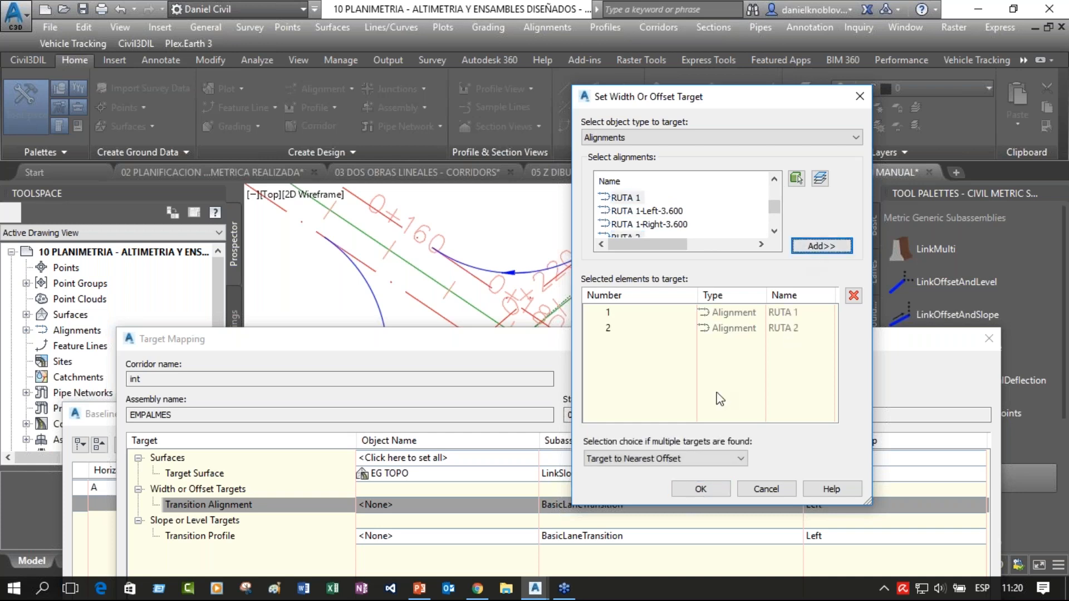
click(701, 489)
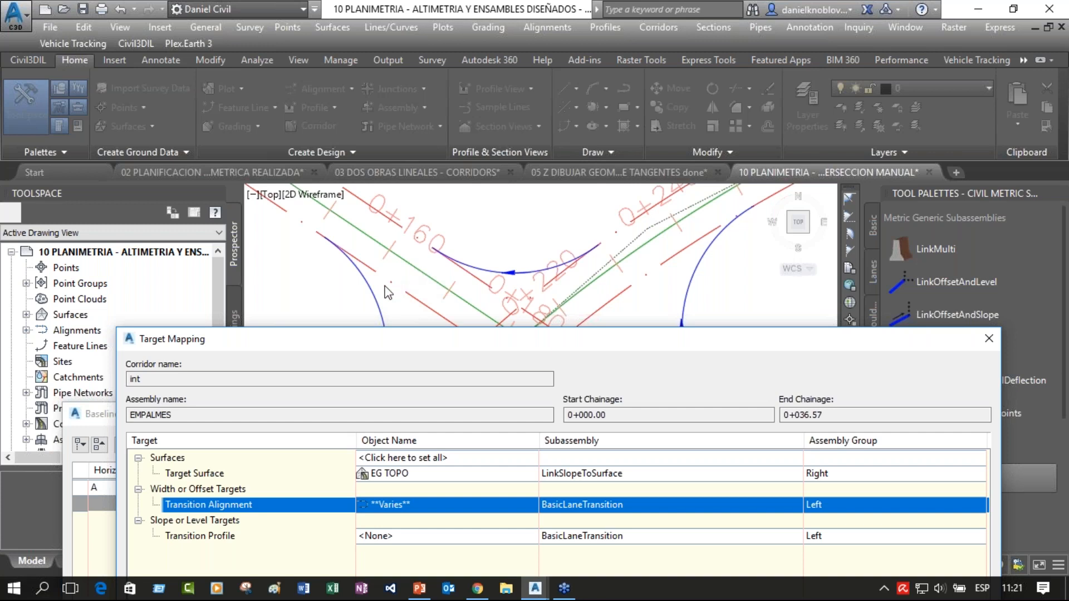
Add profile ELEV RUTA 1 of alignment RUTA 1 as a transition profile target for BasicLaneTransition.
click(452, 537)
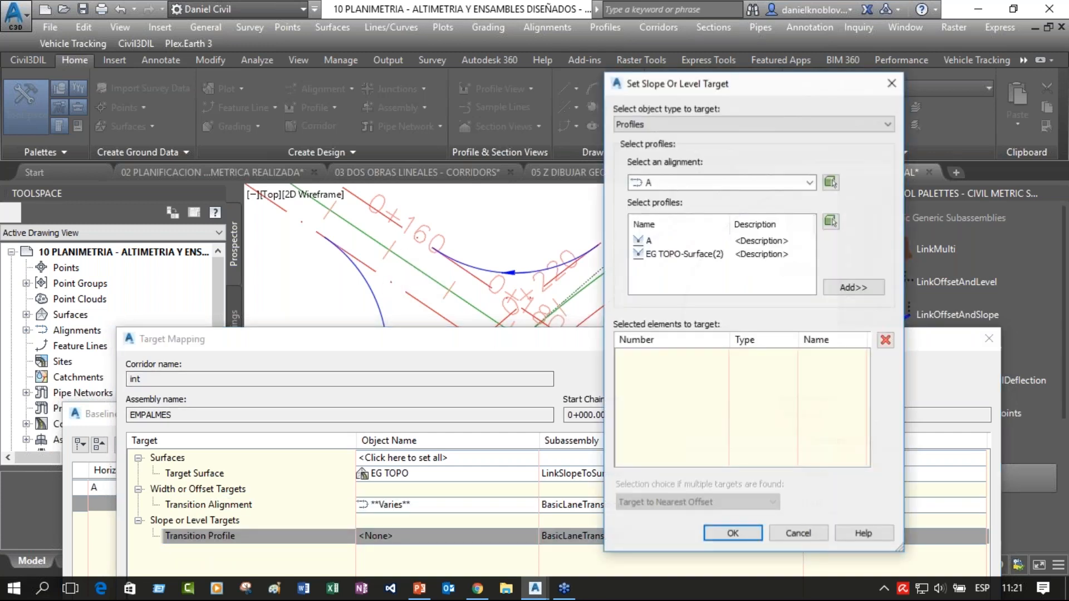
drag(783, 85, 816, 96)
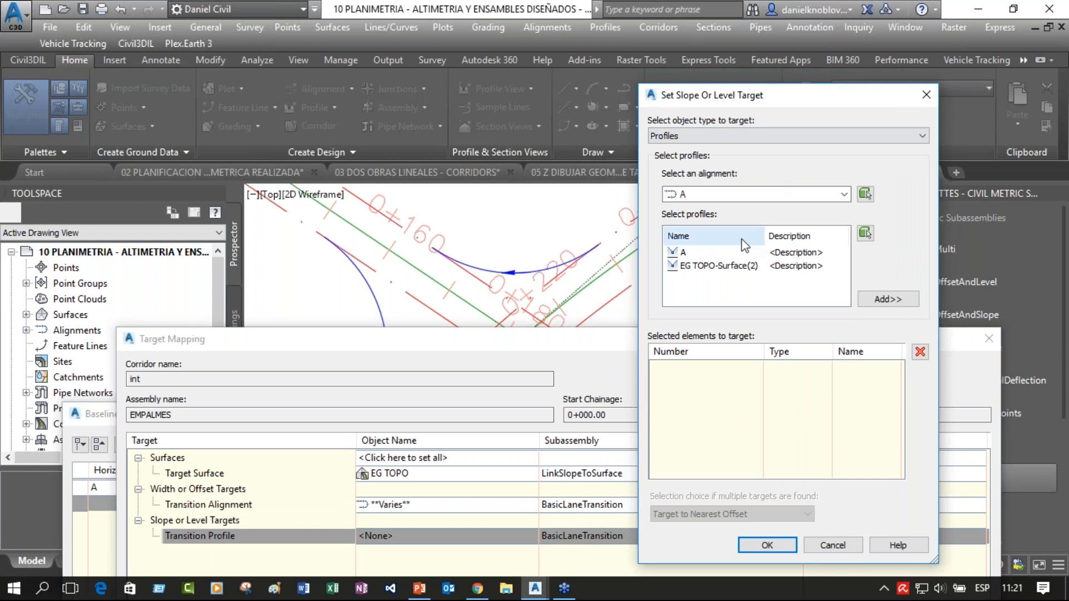
click(737, 195)
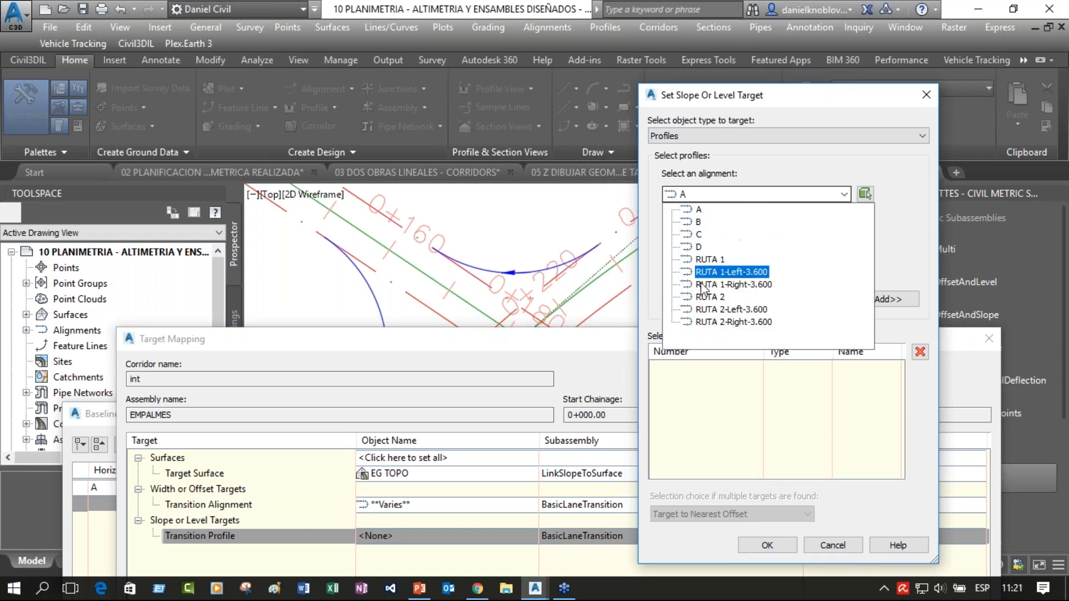
click(715, 260)
click(724, 266)
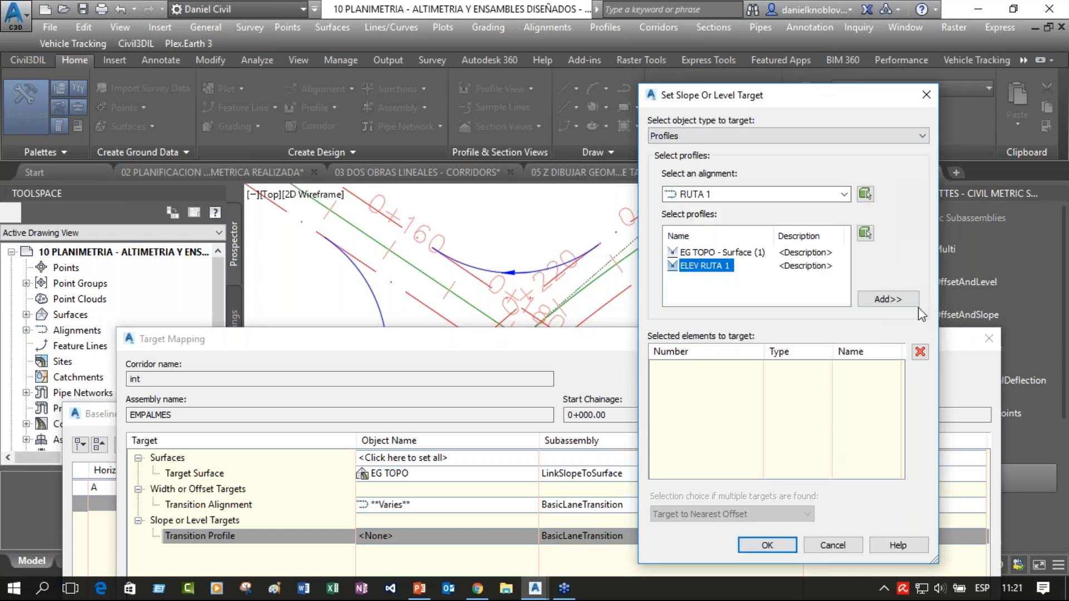
click(888, 299)
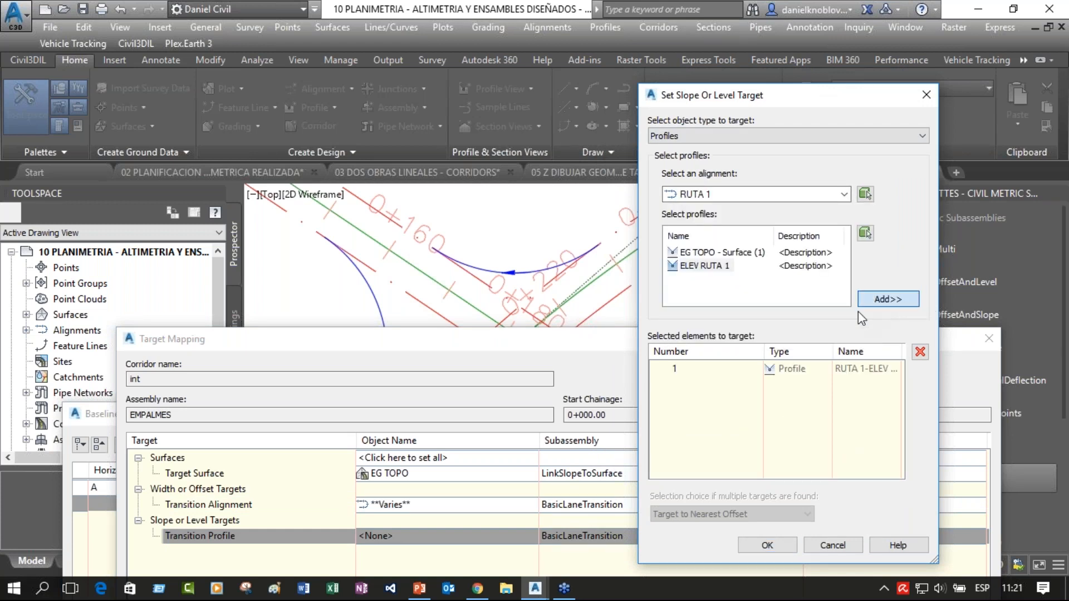
Add profile ELEV RUTA 2 of alignment RUTA 2 as the second transition profile target and accept the selection.
click(732, 195)
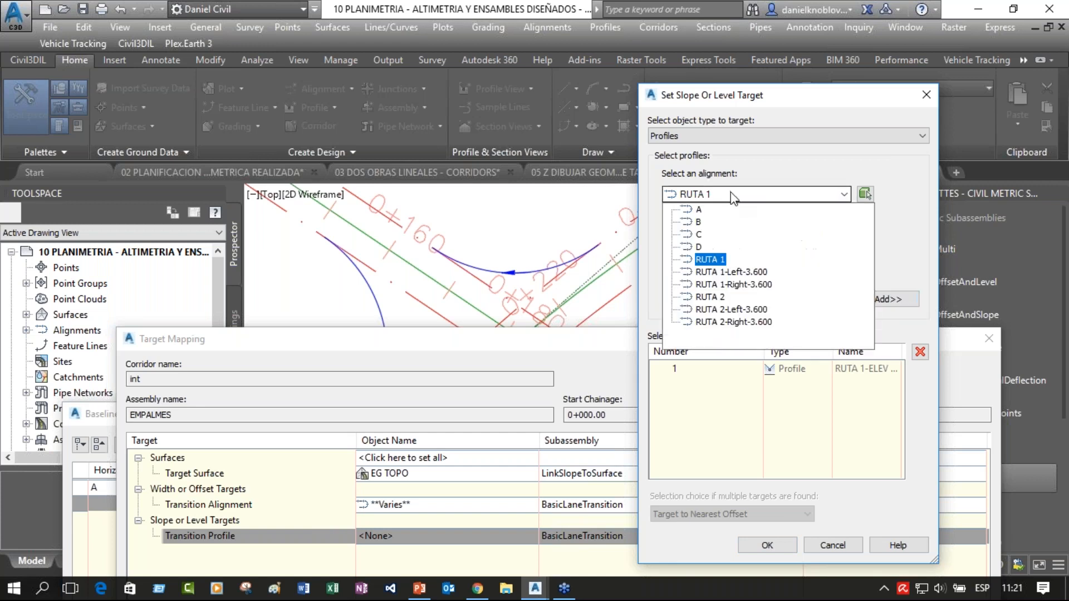
click(724, 297)
click(718, 266)
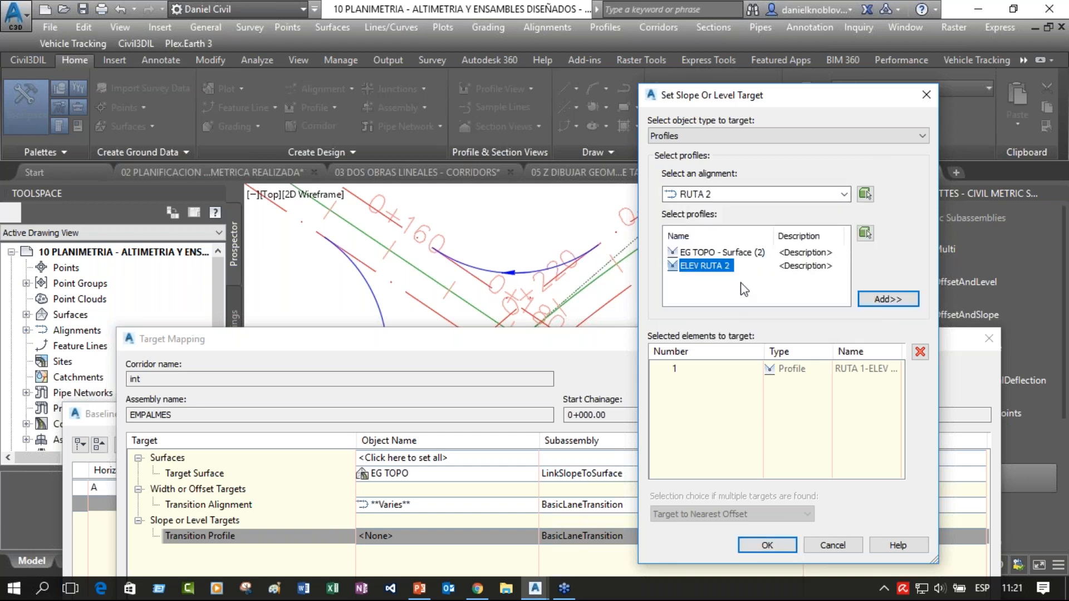
click(887, 299)
click(767, 546)
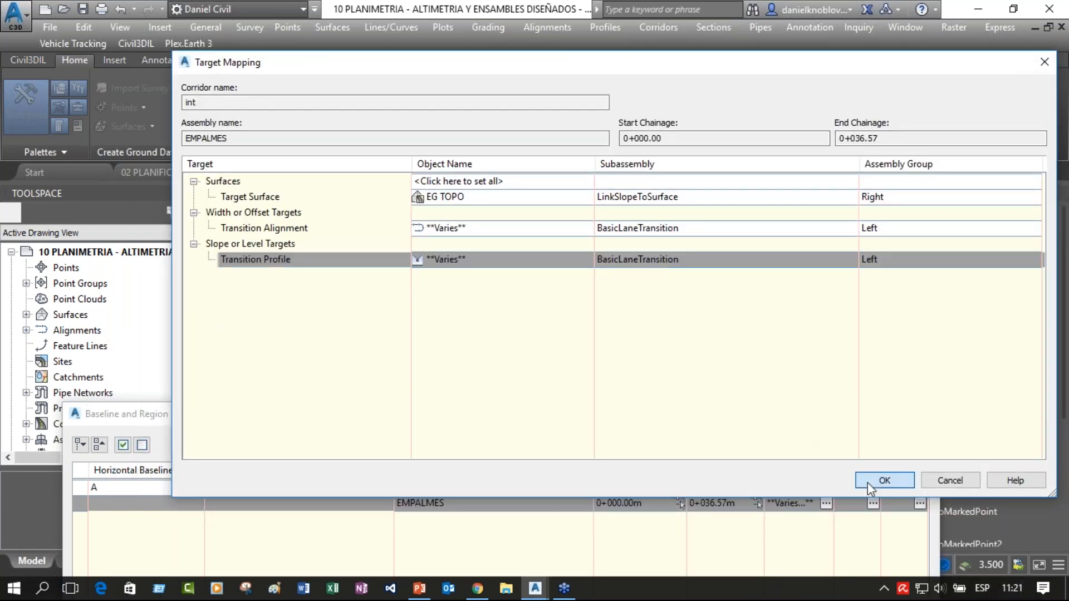
Accept the target mapping and region parameters and build the int corridor.
click(868, 481)
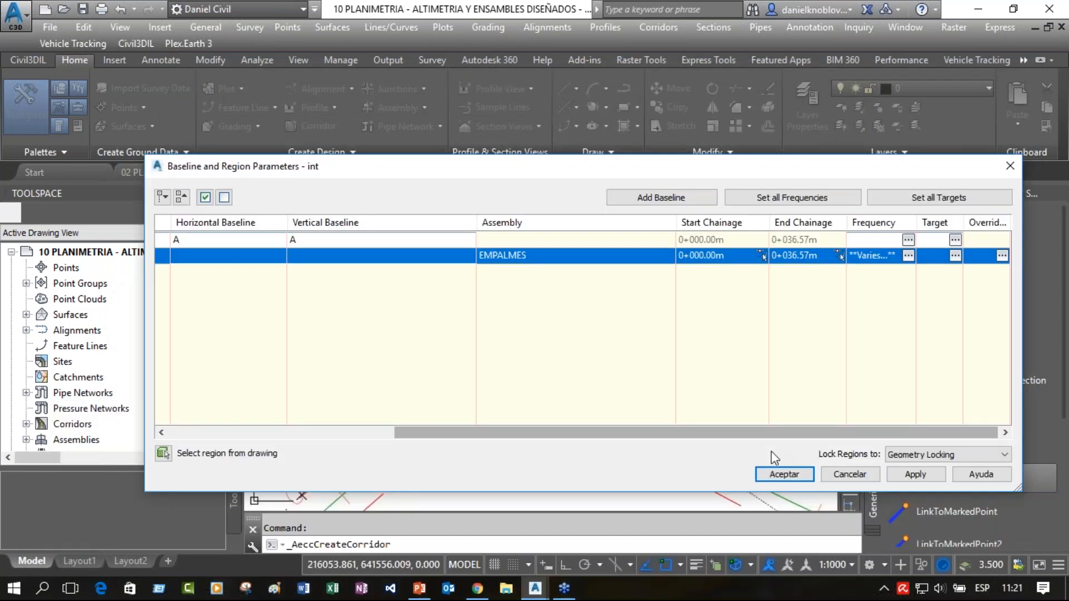
click(783, 474)
click(510, 260)
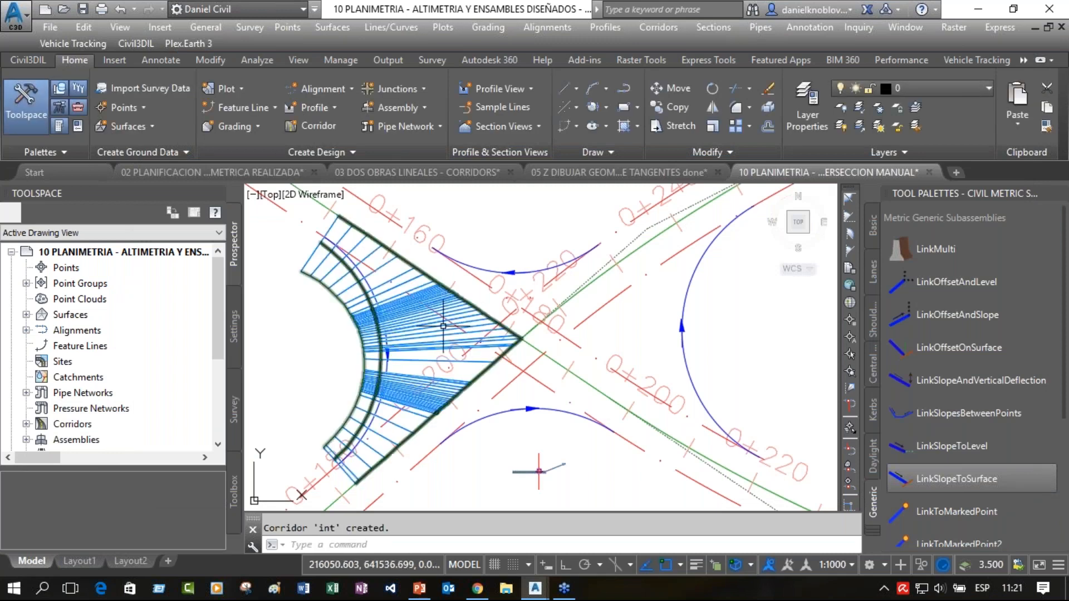
Examine the int corridor in the Object Viewer from a tilted 3D view, then return to the drawing.
click(423, 307)
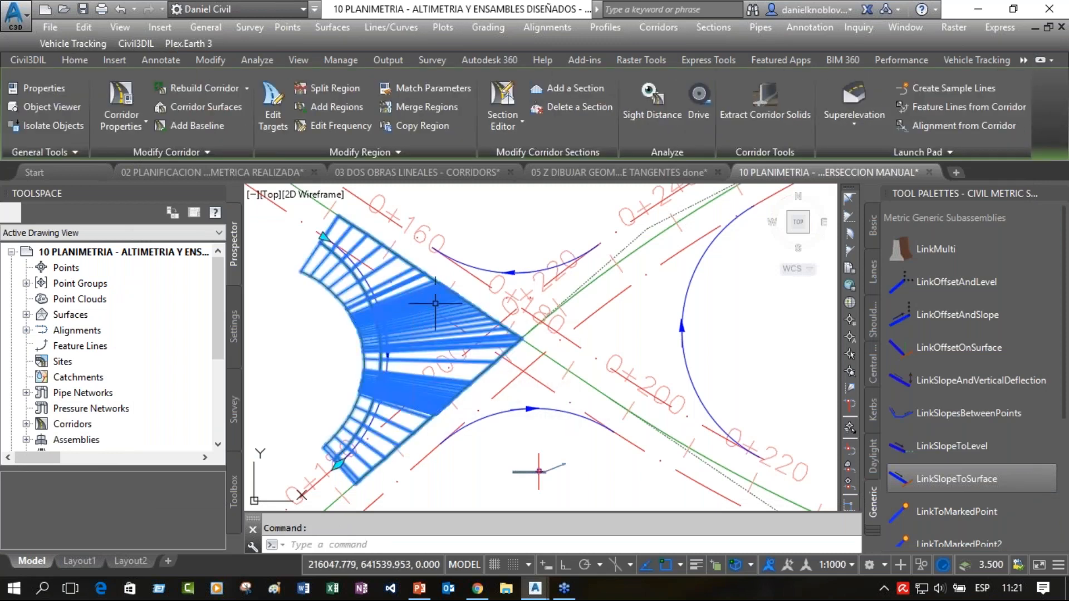
right_click(456, 303)
click(533, 547)
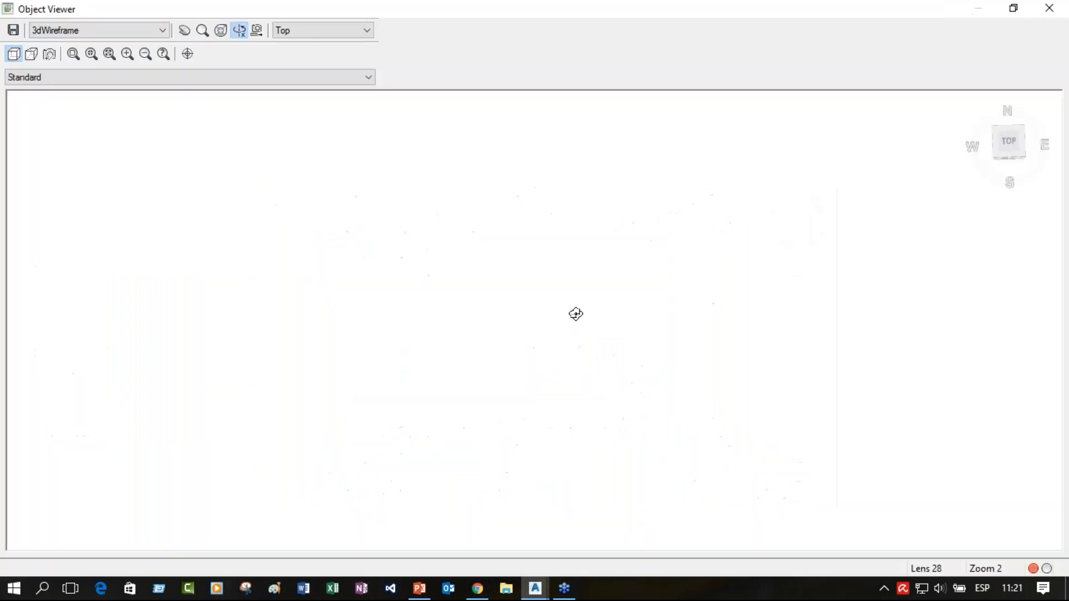
click(1010, 157)
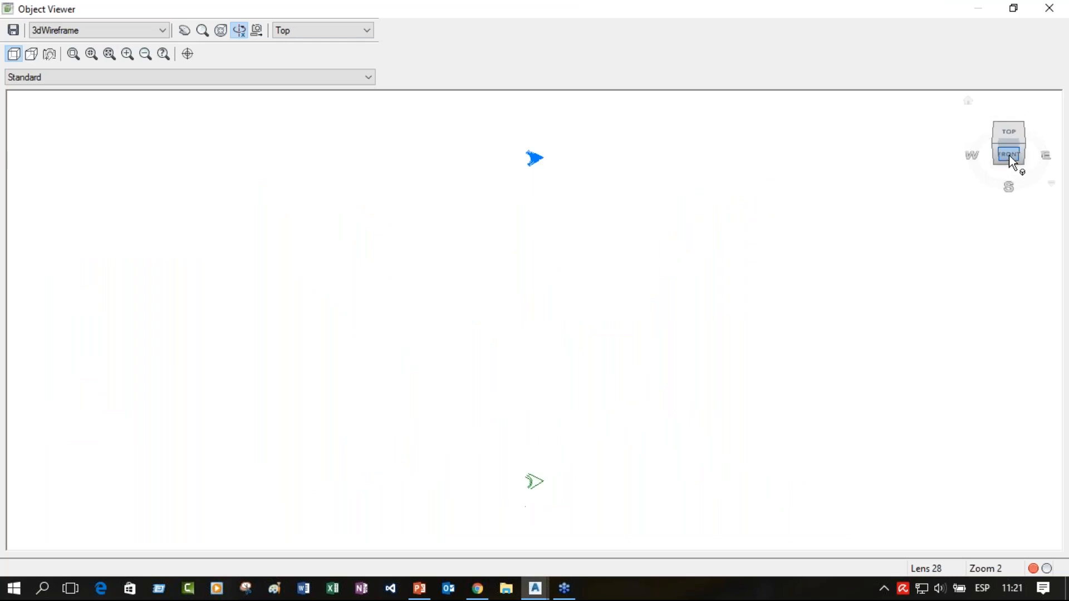
click(1010, 158)
drag(499, 368, 515, 492)
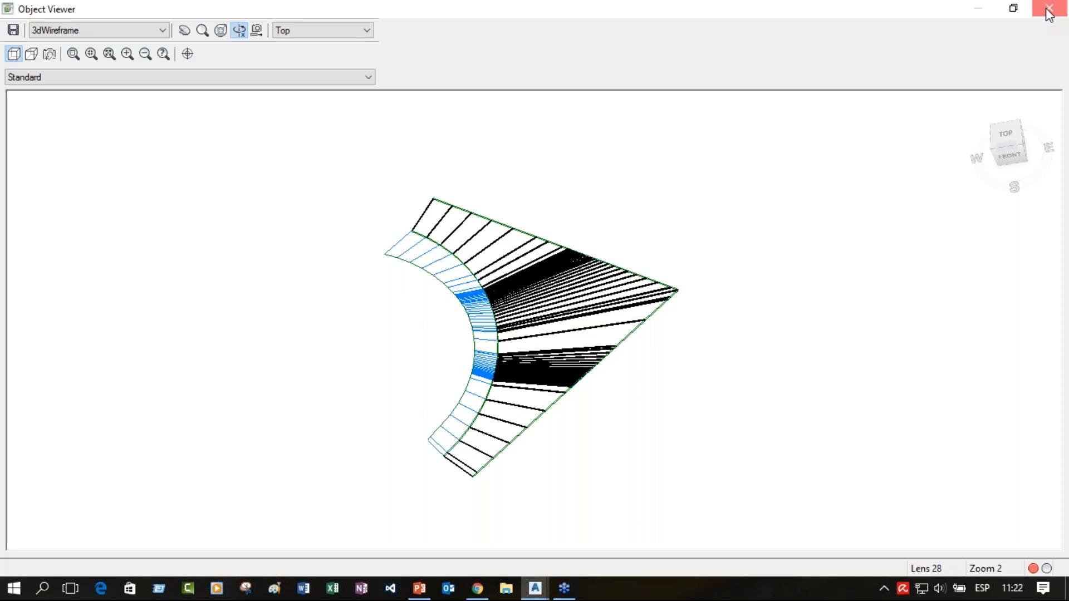
key(Escape)
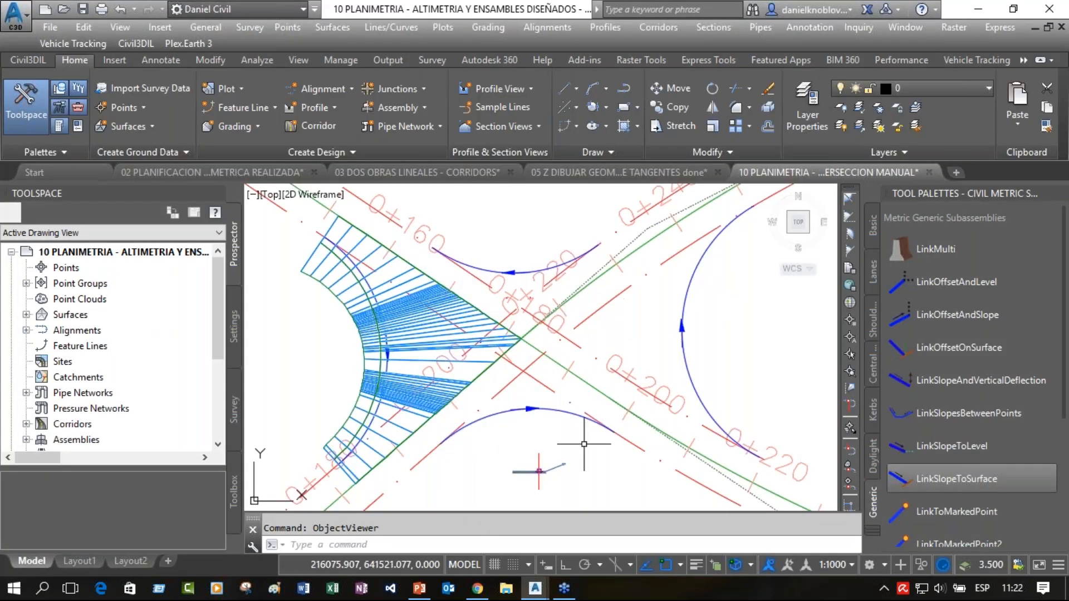
Open the int corridor's properties at its parameters and highlight baseline A and its EMPALMES region in the drawing.
middle_drag(582, 451, 560, 388)
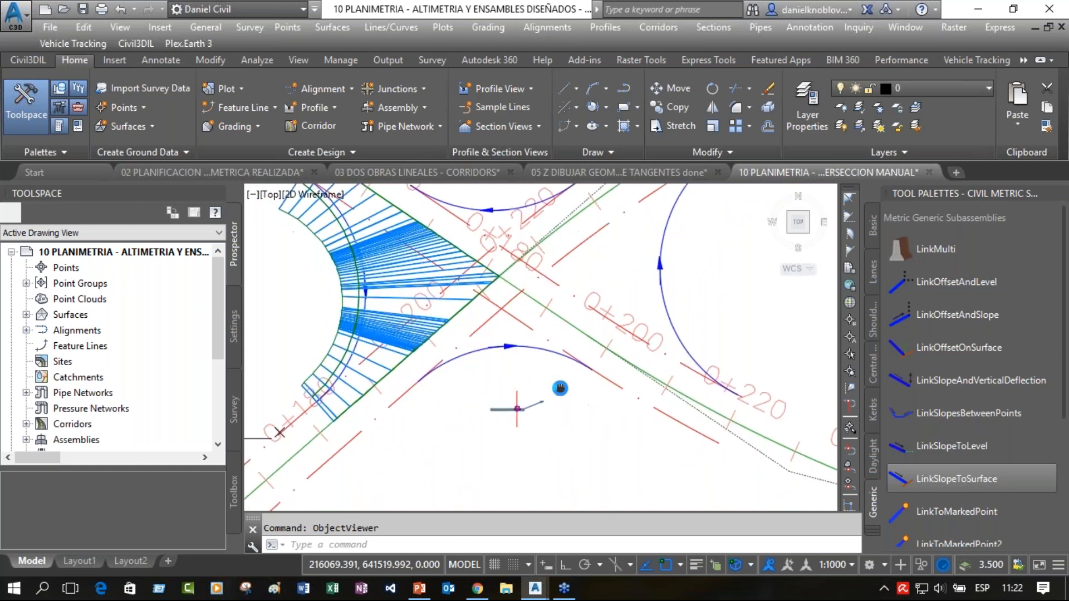
click(425, 260)
right_click(424, 258)
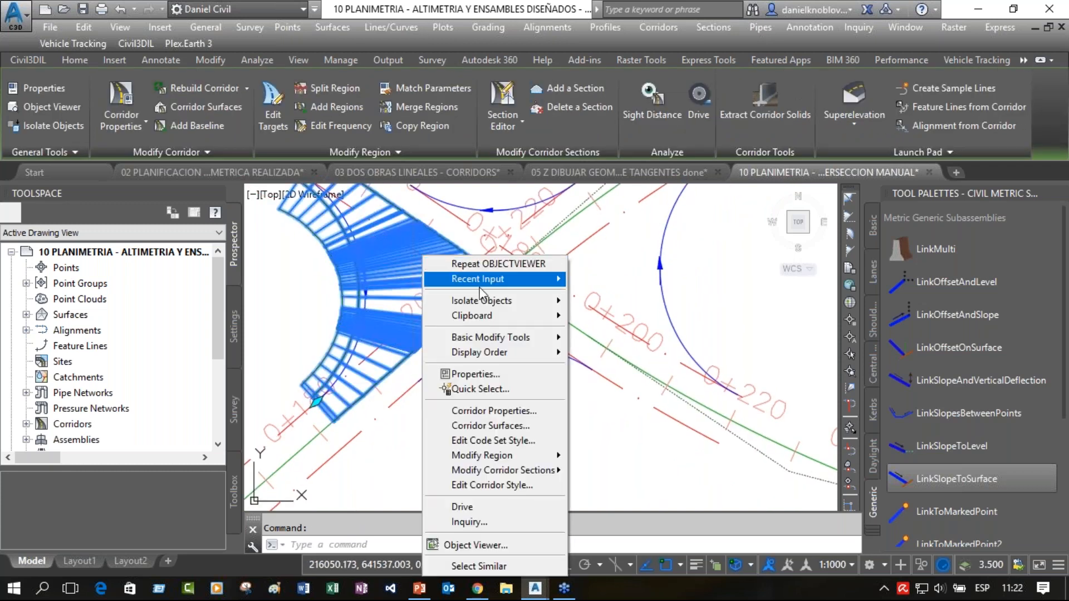
click(493, 410)
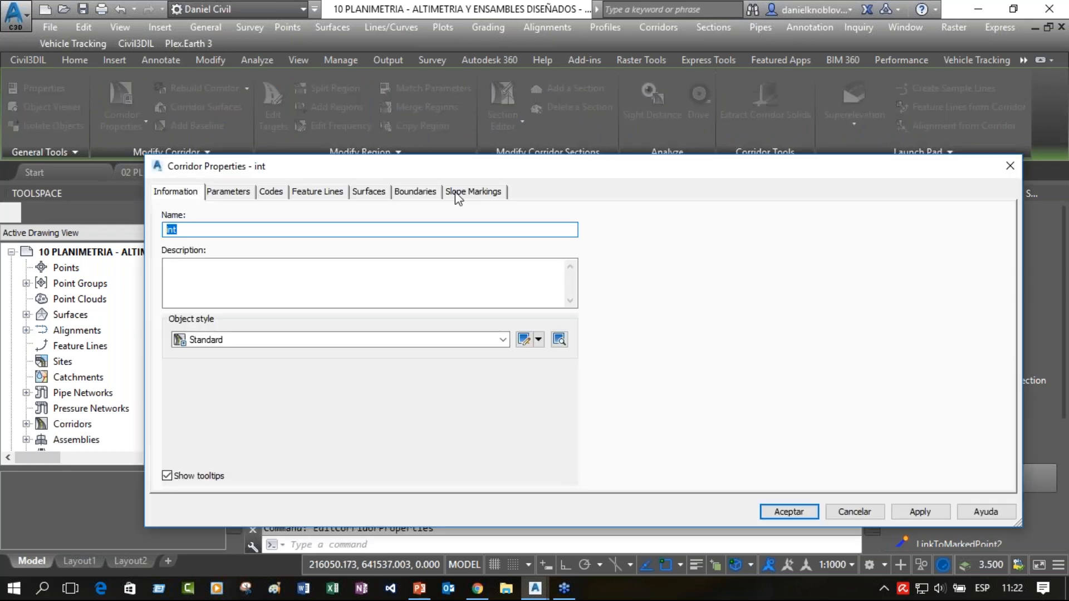
click(228, 192)
mouse_move(445, 169)
mouse_down()
mouse_move(902, 167)
mouse_move(831, 269)
mouse_move(833, 292)
mouse_up()
click(656, 384)
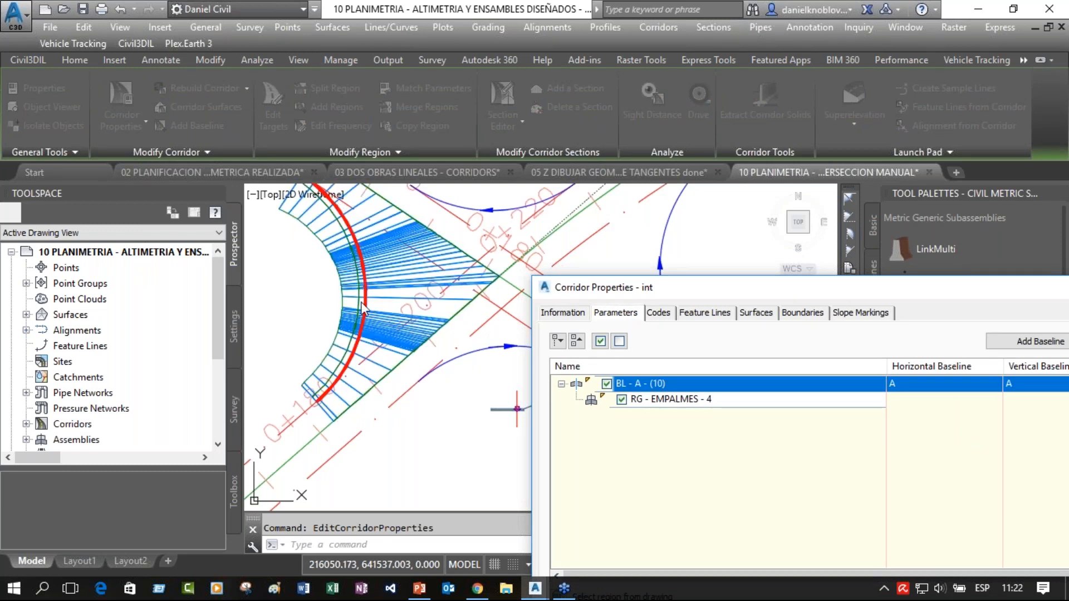
click(710, 401)
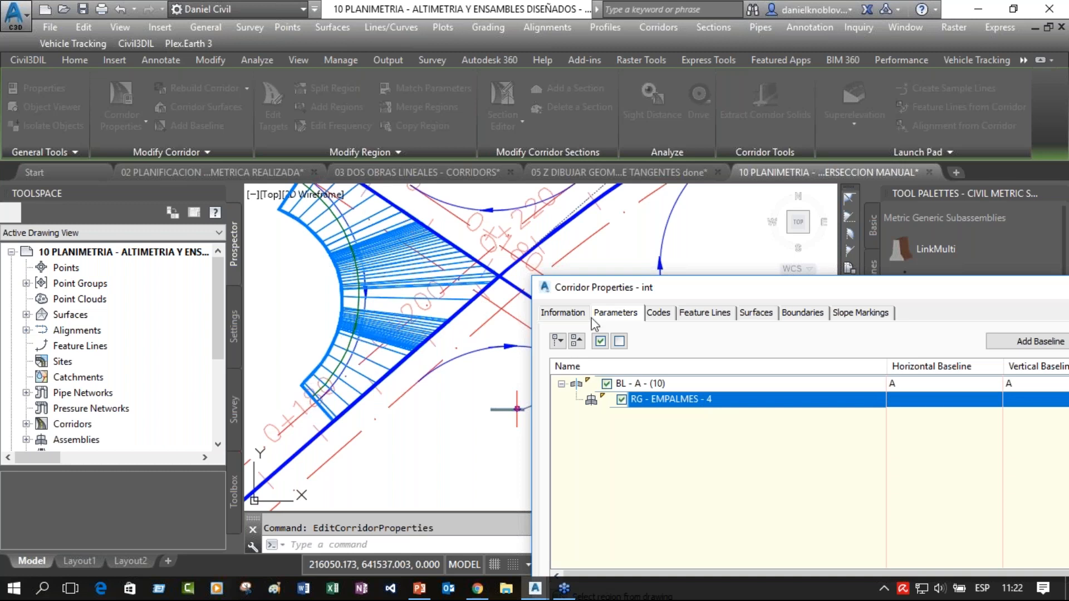
Add a second baseline to the int corridor, of type alignment and profile, using alignment B.
mouse_move(778, 301)
mouse_down()
mouse_move(552, 295)
mouse_move(462, 326)
mouse_move(240, 436)
mouse_move(238, 452)
mouse_up()
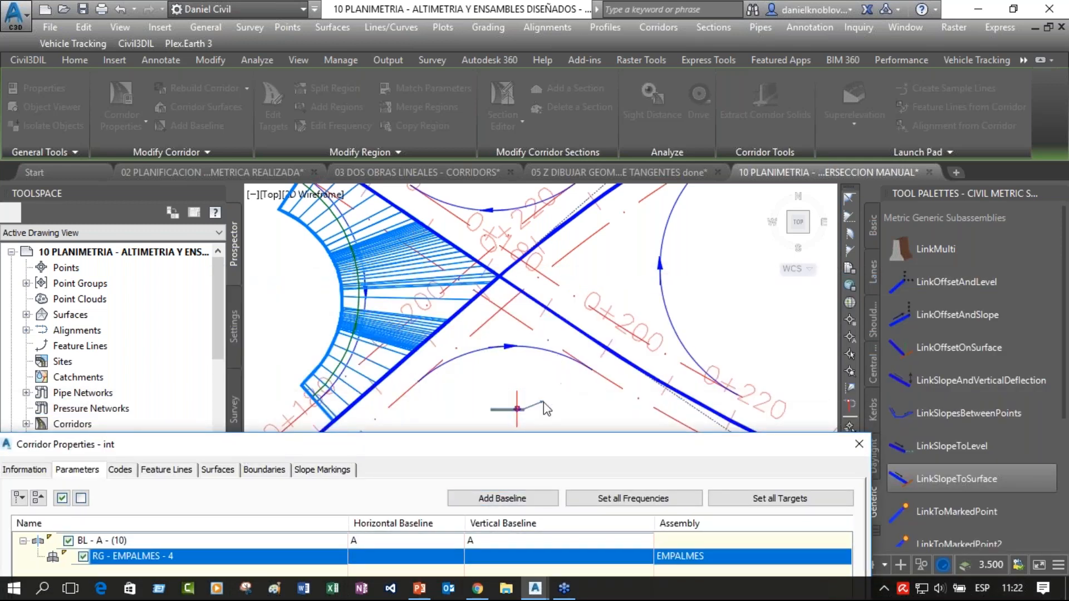
mouse_move(535, 447)
mouse_down()
mouse_move(560, 421)
mouse_move(606, 284)
mouse_up()
click(555, 337)
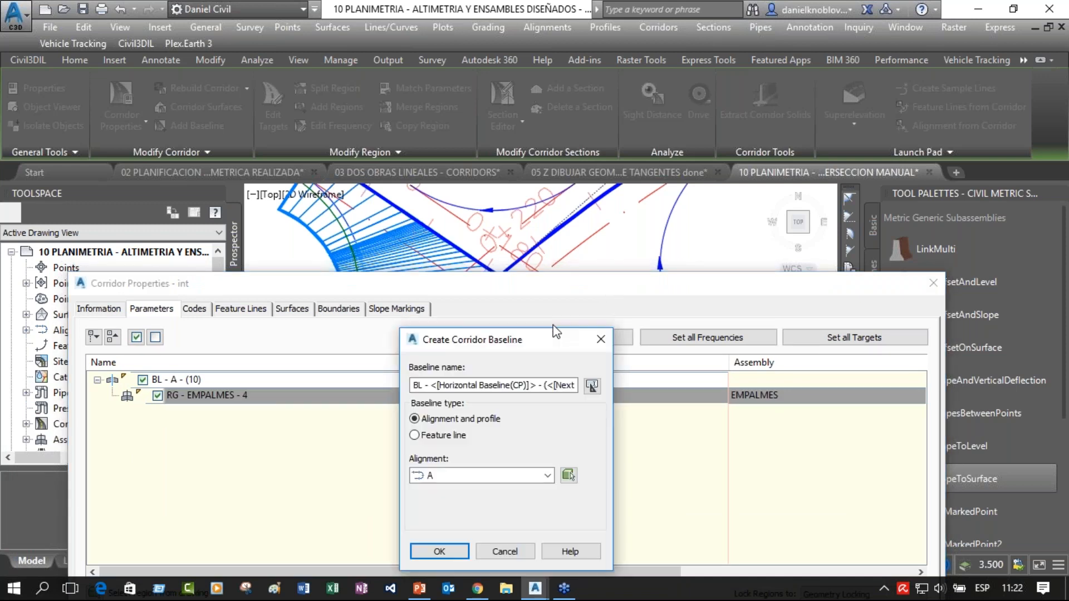
click(453, 476)
click(498, 497)
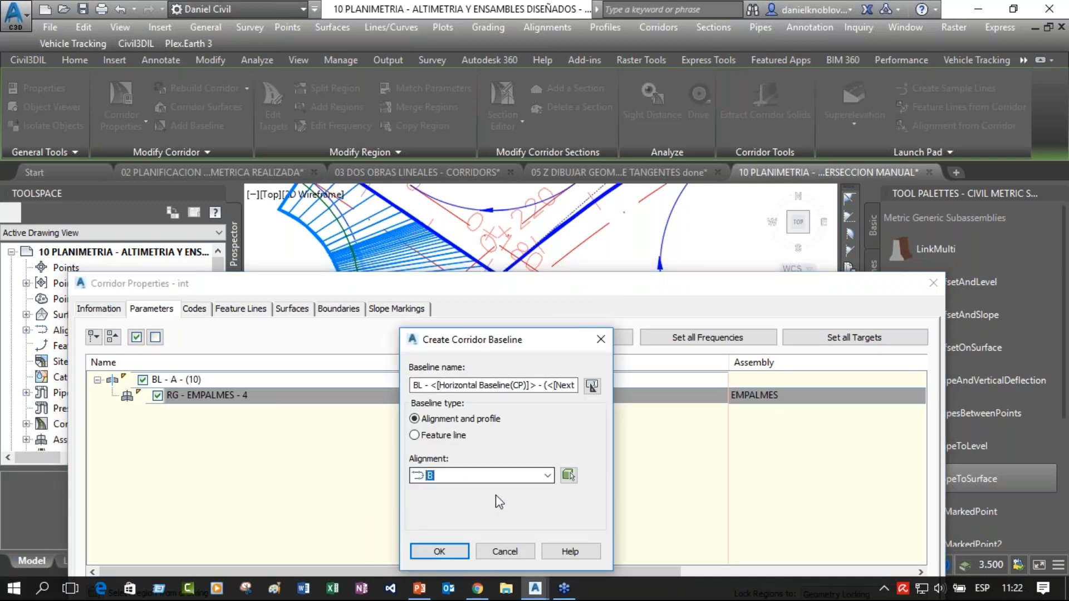
click(439, 552)
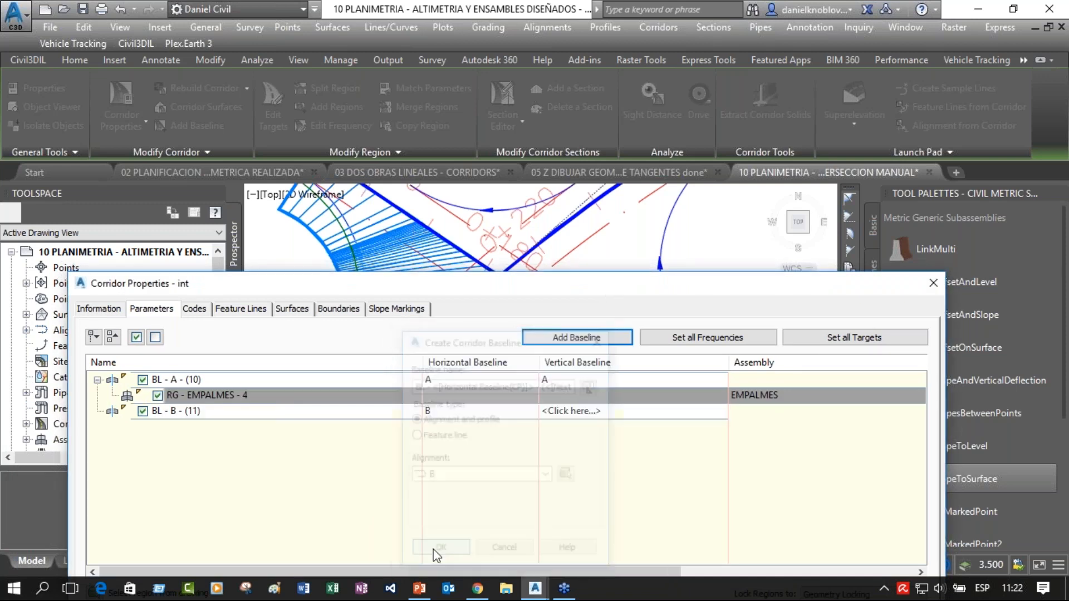
Add a region with the Empalme assembly to baseline B of the int corridor.
mouse_move(488, 294)
mouse_down()
mouse_move(515, 308)
mouse_move(551, 356)
mouse_move(590, 518)
mouse_move(590, 494)
mouse_move(508, 351)
mouse_move(509, 293)
mouse_move(495, 269)
mouse_up()
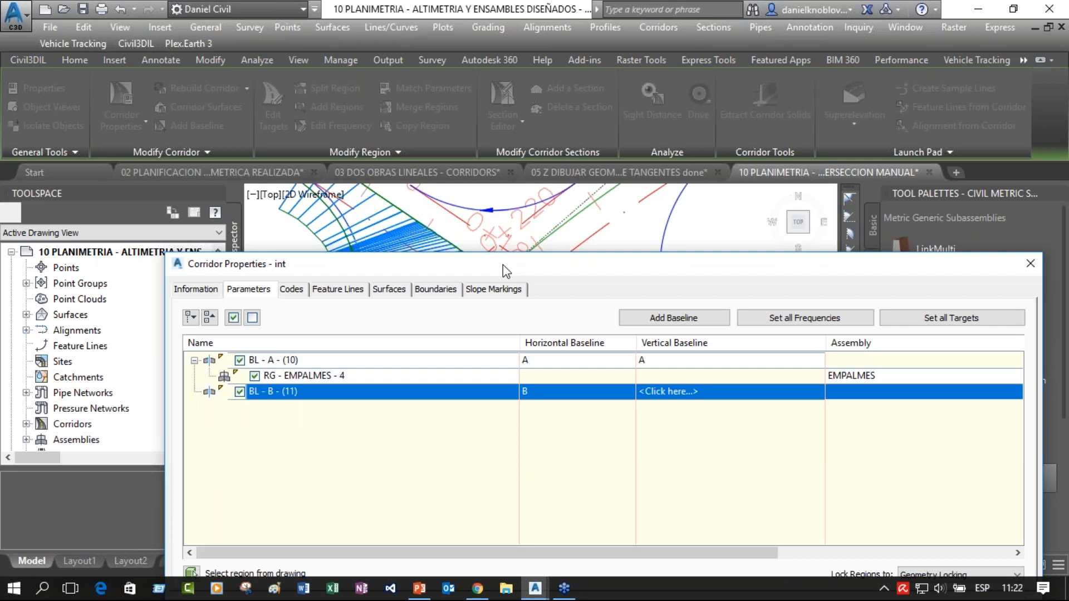
right_click(290, 393)
click(324, 407)
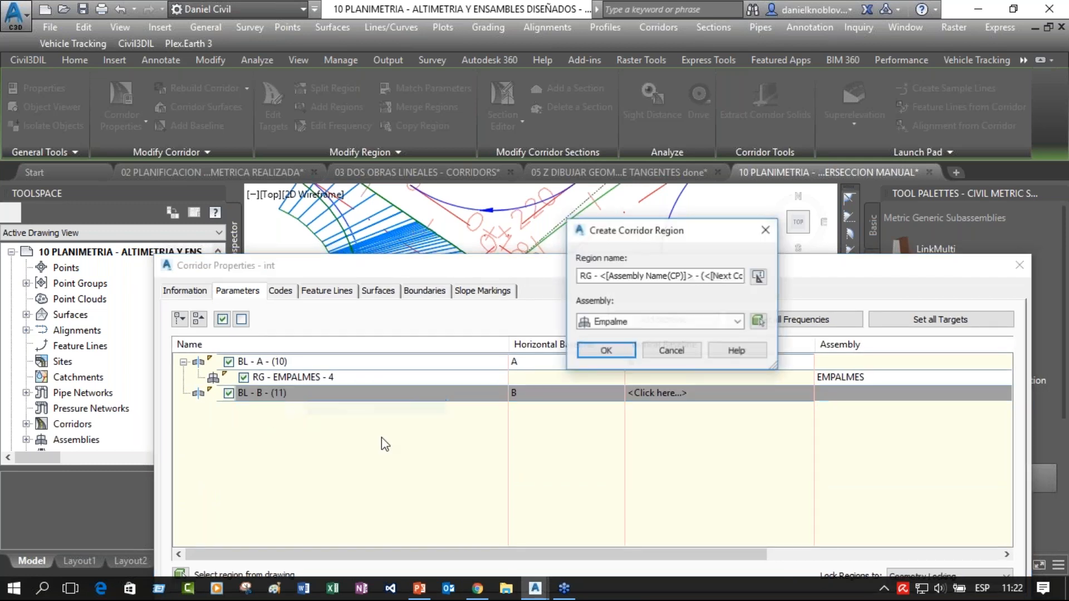
click(663, 322)
click(661, 327)
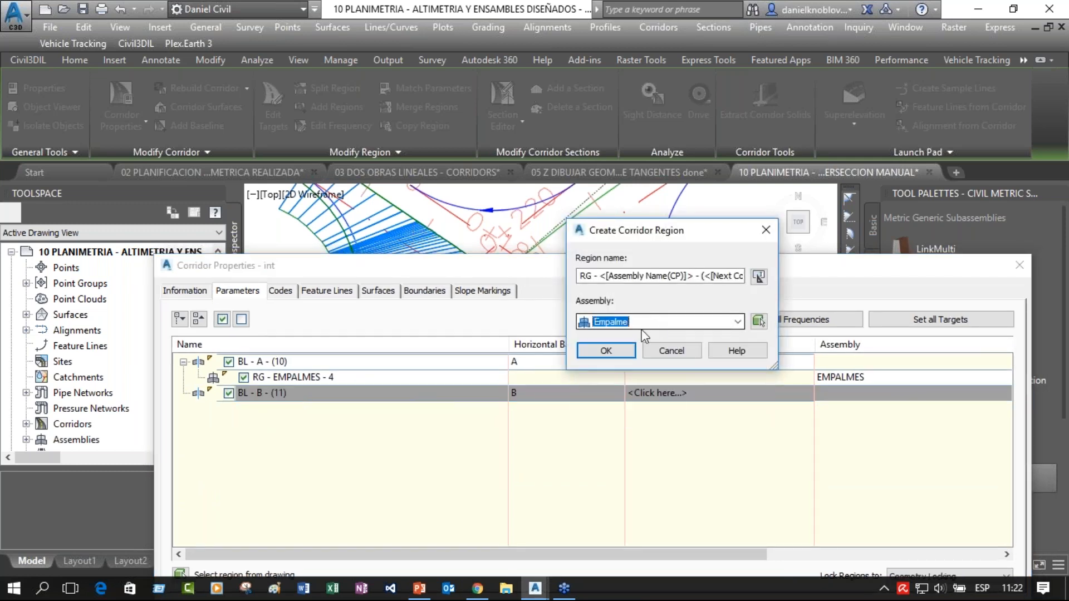
click(606, 350)
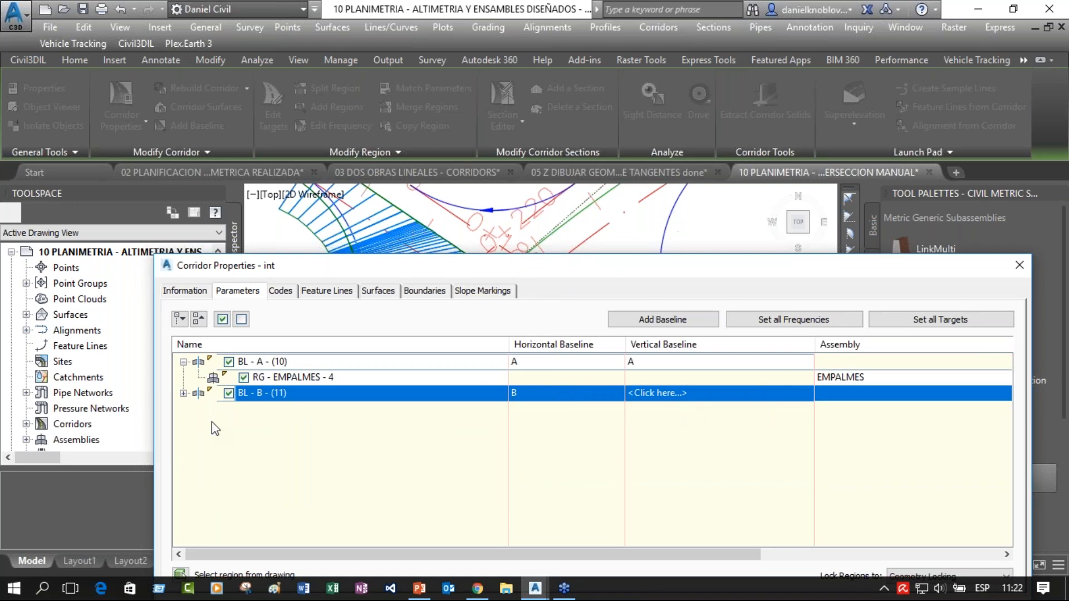
Set profile B as the vertical baseline of baseline B and open the target mapping of its Empalme region.
click(183, 393)
click(707, 394)
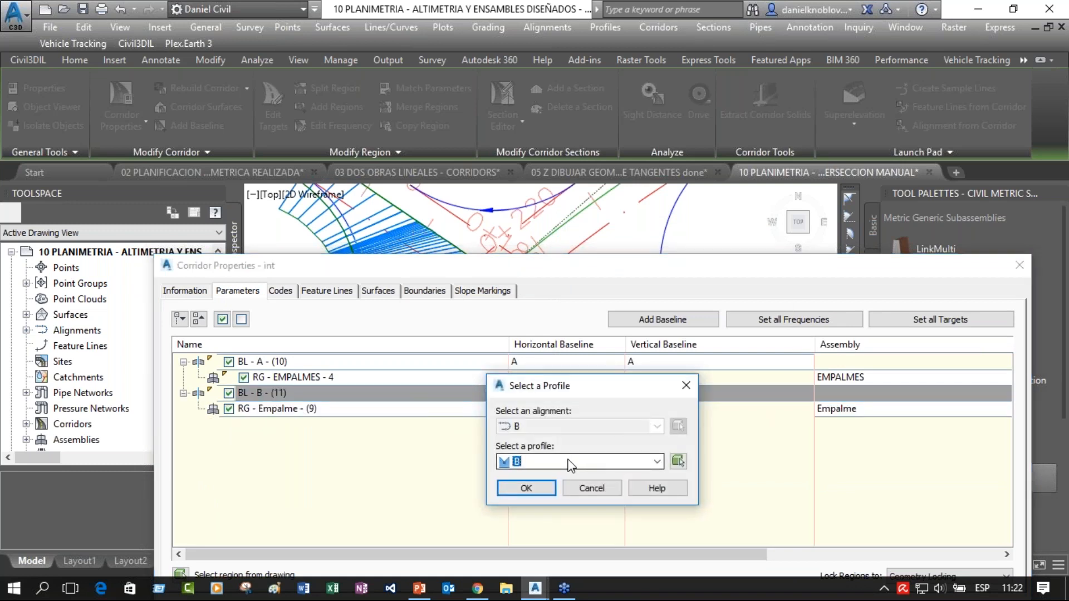
click(539, 489)
mouse_move(685, 277)
mouse_down()
mouse_move(654, 447)
mouse_move(640, 380)
mouse_move(543, 318)
mouse_move(396, 423)
mouse_move(385, 358)
mouse_move(428, 301)
mouse_move(523, 263)
mouse_move(677, 231)
mouse_up()
drag(718, 512, 997, 504)
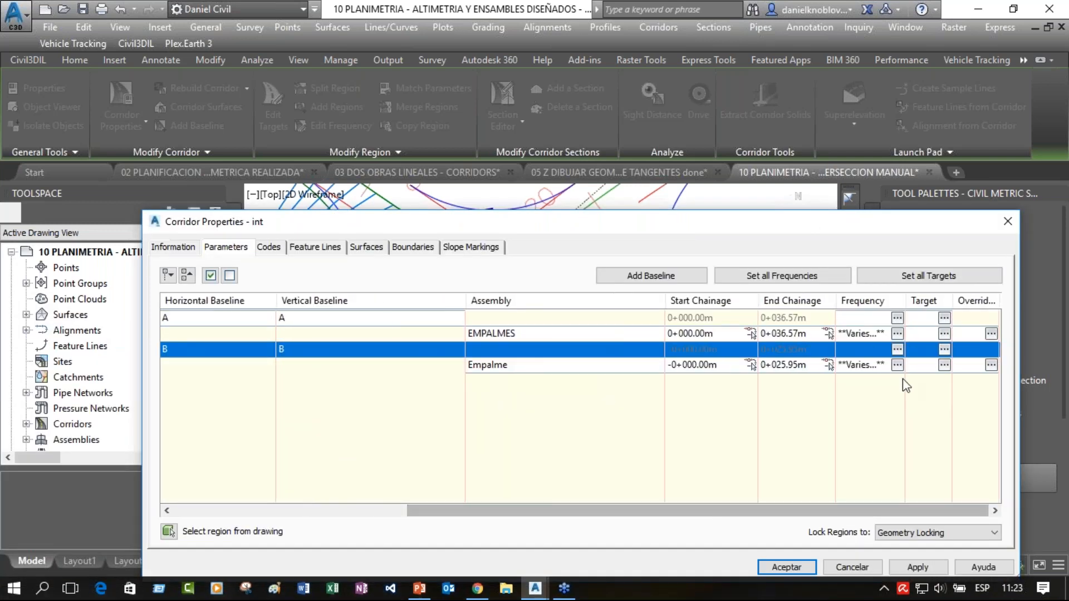
click(944, 364)
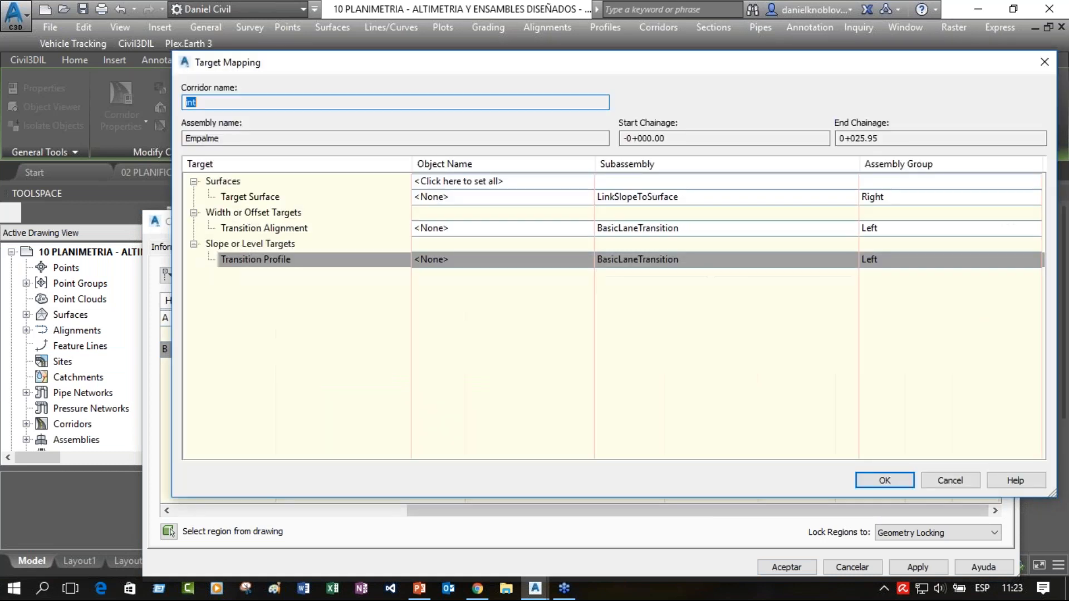
Set alignments RUTA 1 and RUTA 2 as the transition alignment targets of the Empalme region and accept.
click(479, 230)
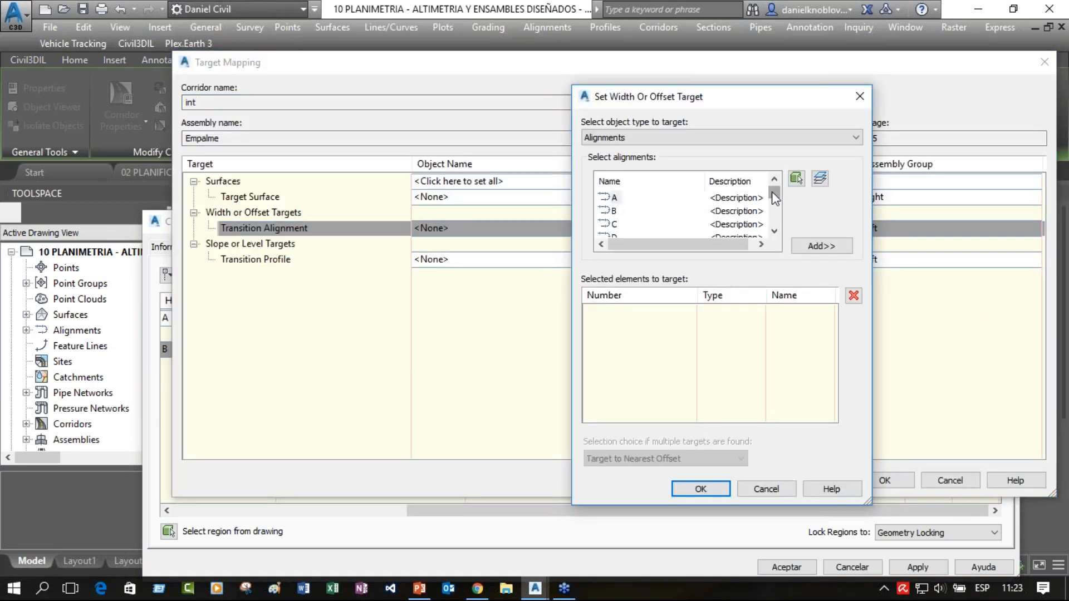
drag(773, 192, 774, 217)
click(774, 178)
click(774, 179)
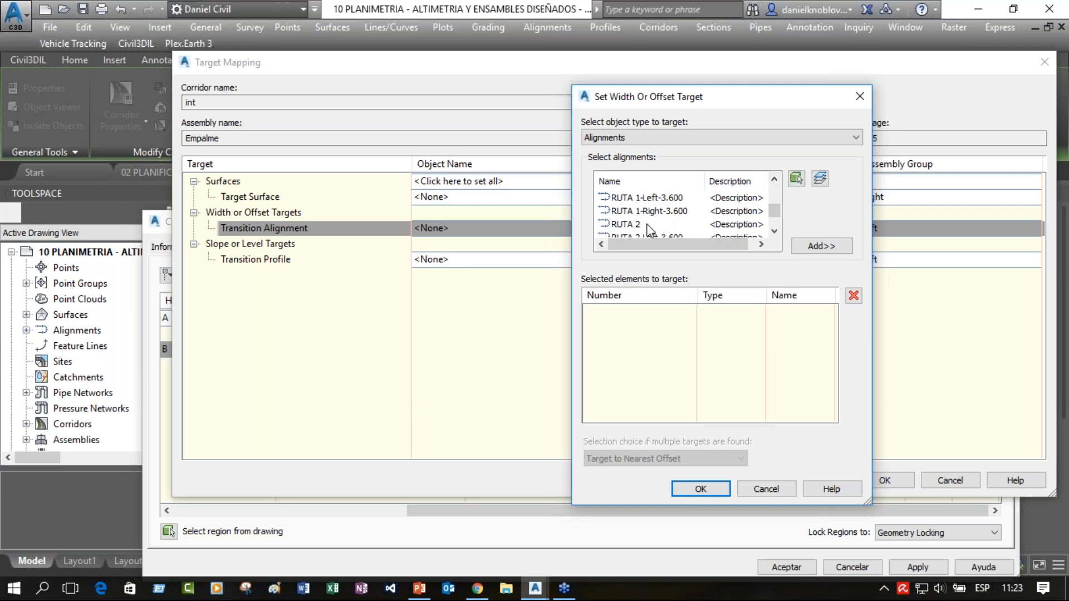
click(630, 225)
drag(768, 210, 772, 194)
click(624, 225)
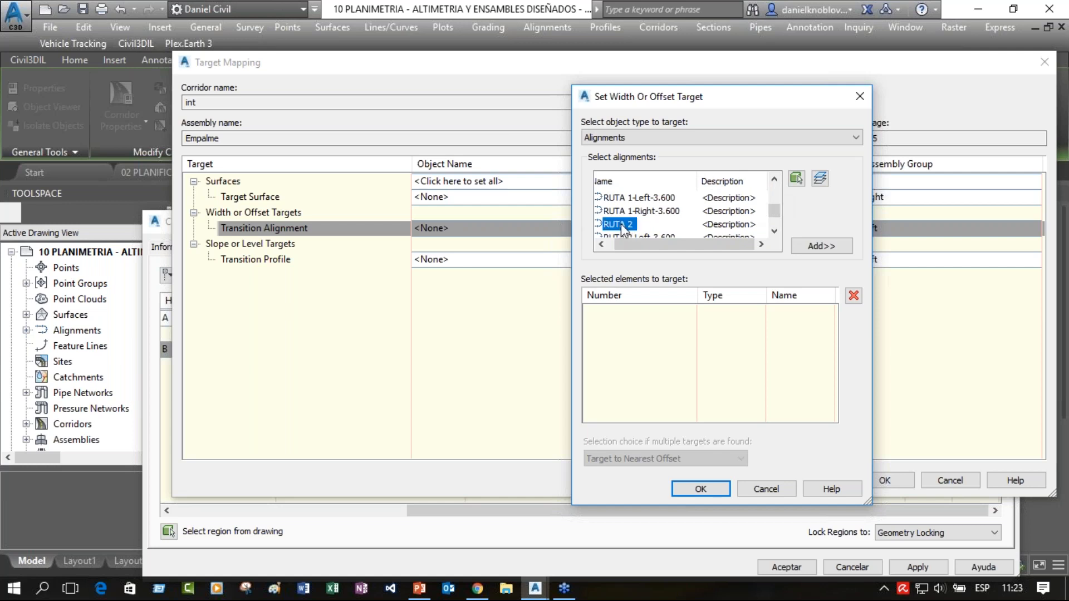
click(774, 179)
click(774, 179)
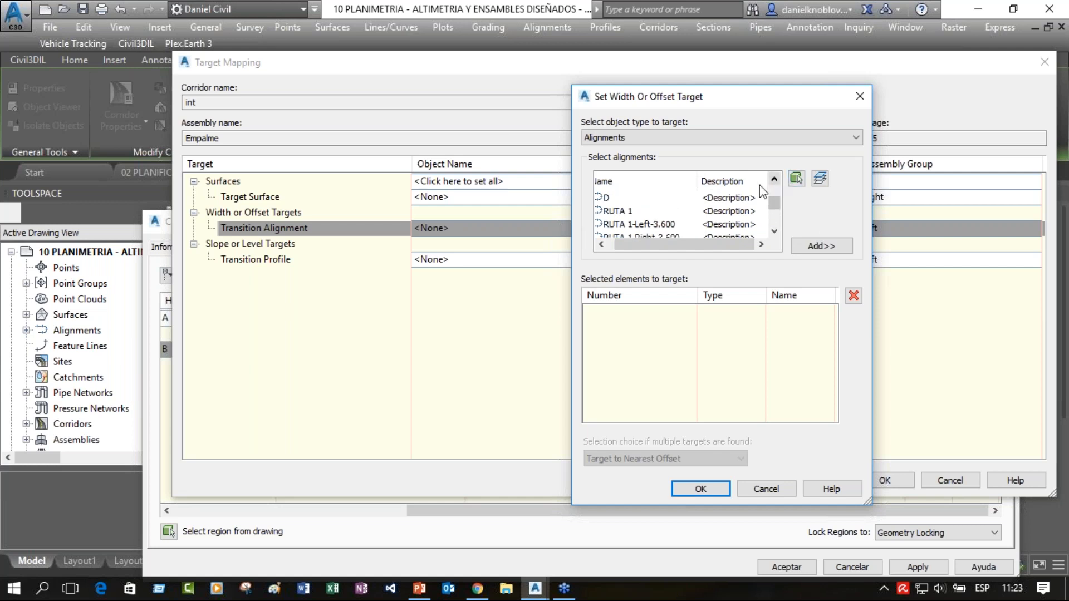
click(626, 213)
click(806, 250)
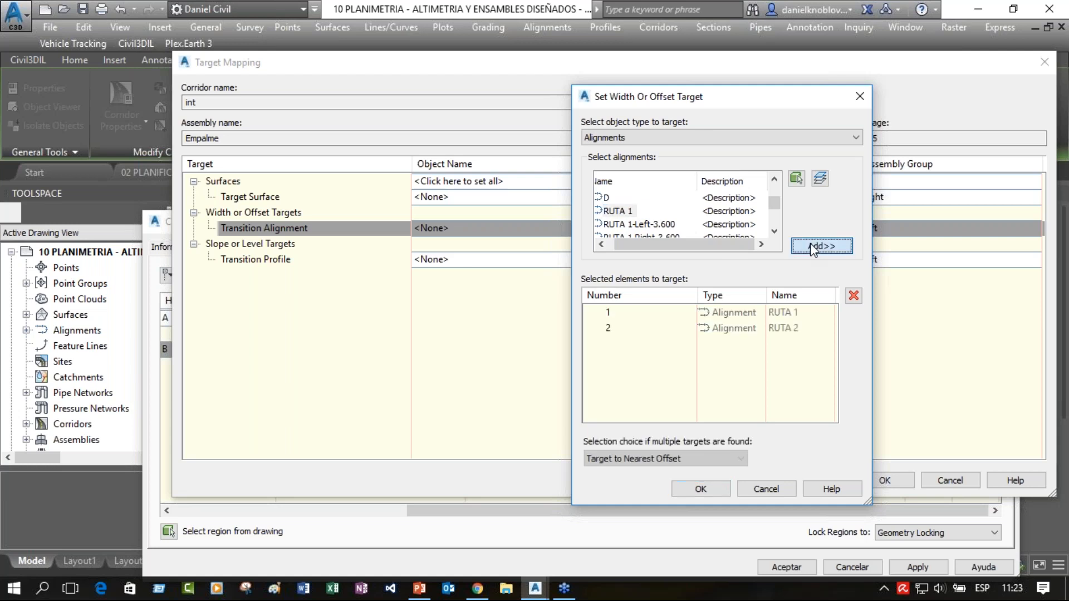
click(700, 490)
Add profile ELEV RUTA 1 of alignment RUTA 1 as a transition profile target of the Empalme region.
click(480, 260)
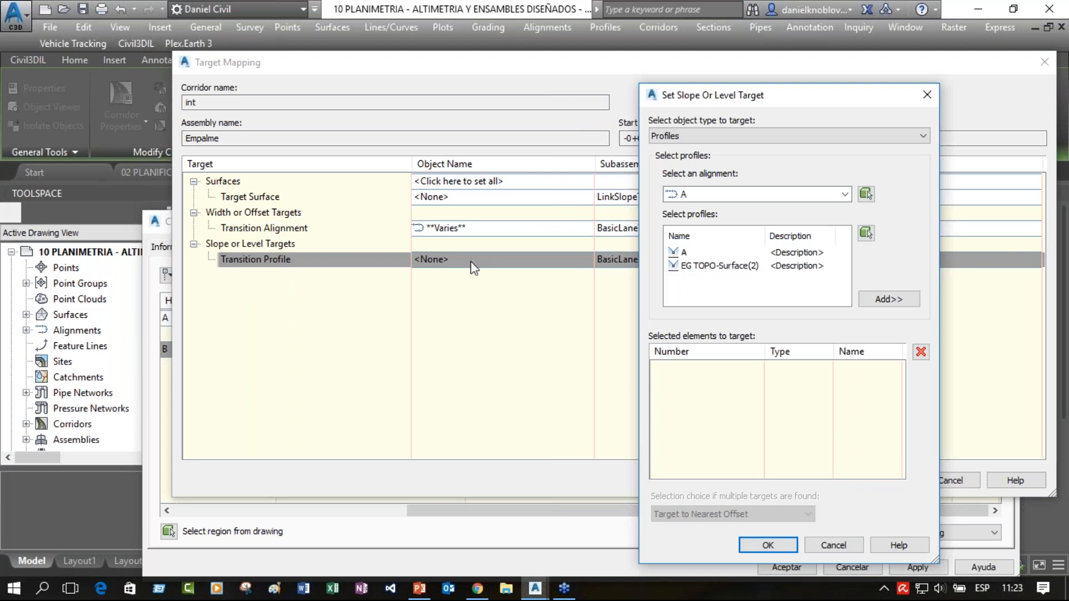
drag(840, 101, 851, 94)
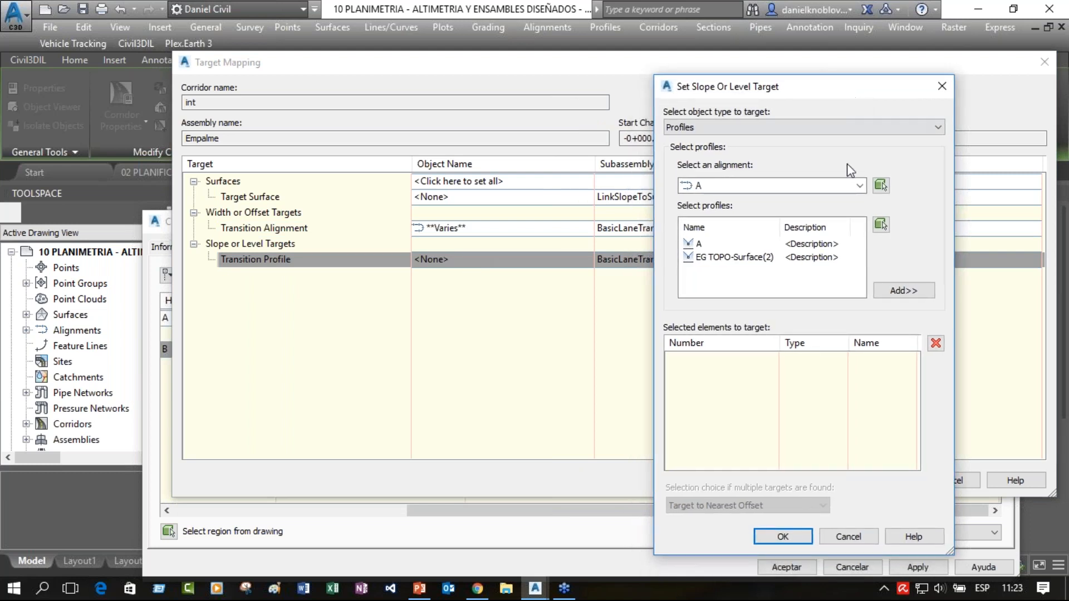
click(859, 185)
click(726, 251)
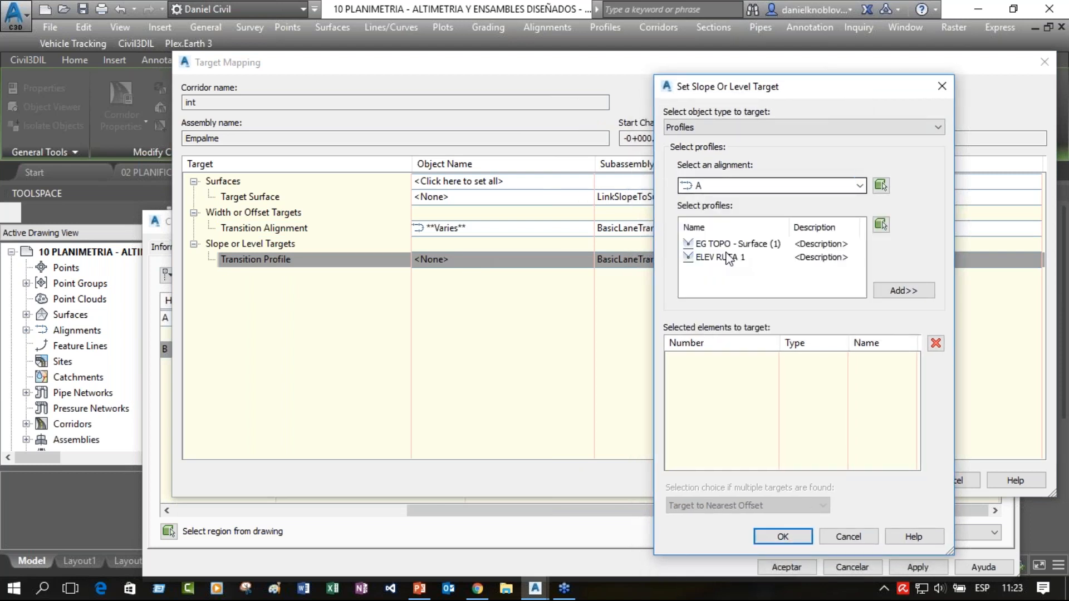
click(727, 260)
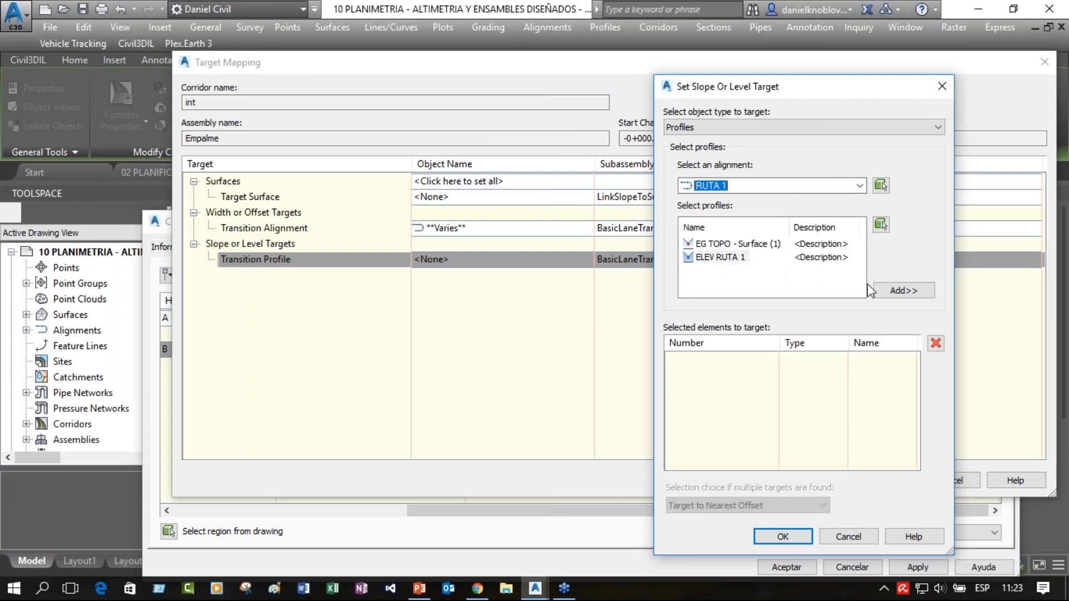
click(706, 258)
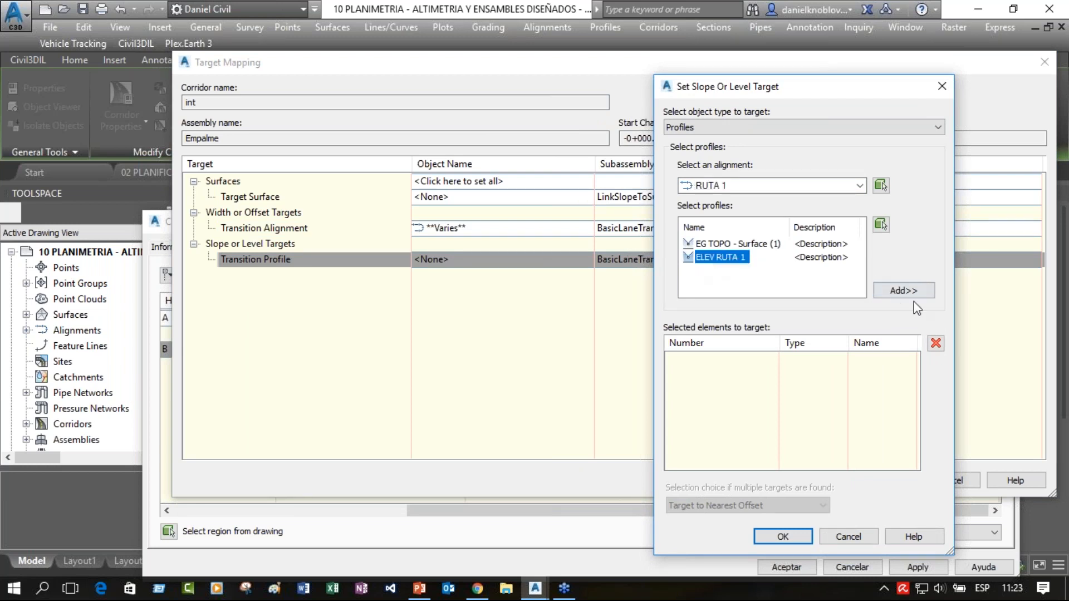
click(902, 291)
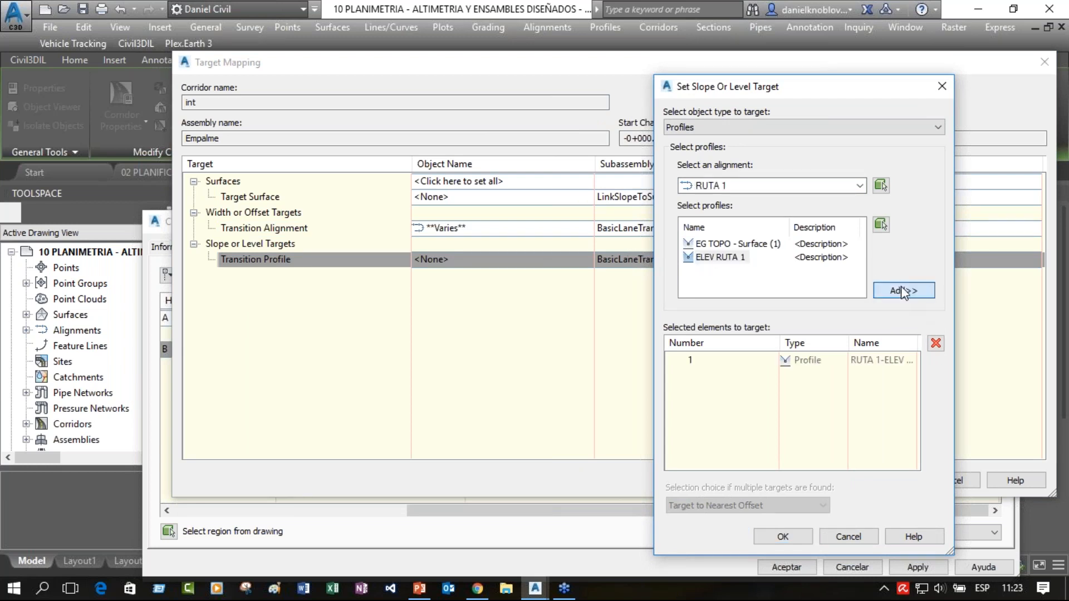
Add profile ELEV RUTA 2 of alignment RUTA 2 to the region's transition profile targets and accept the selection.
click(778, 191)
click(733, 285)
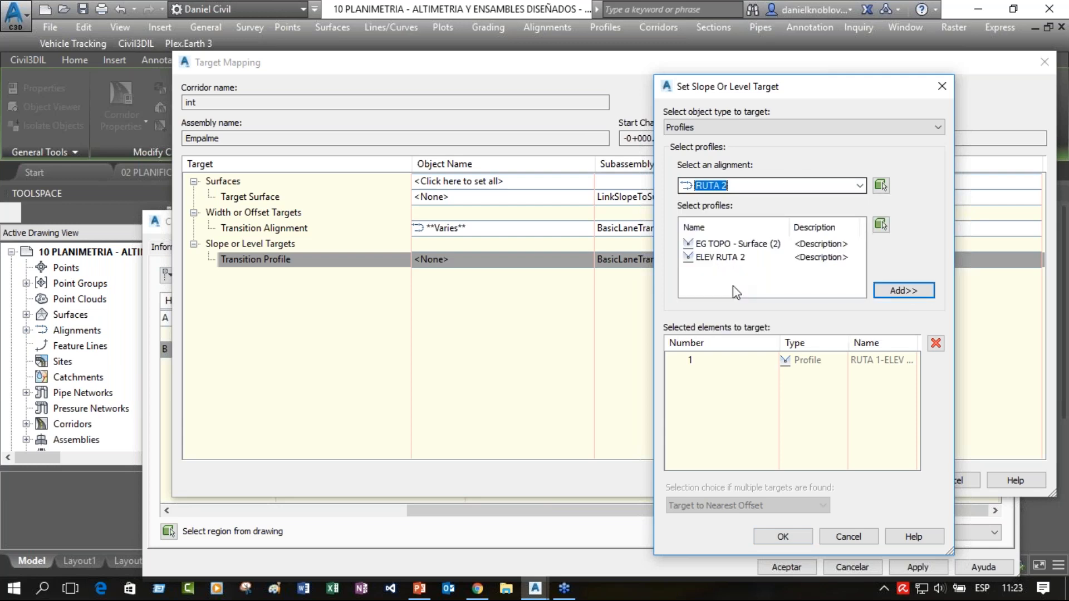
click(714, 258)
click(890, 292)
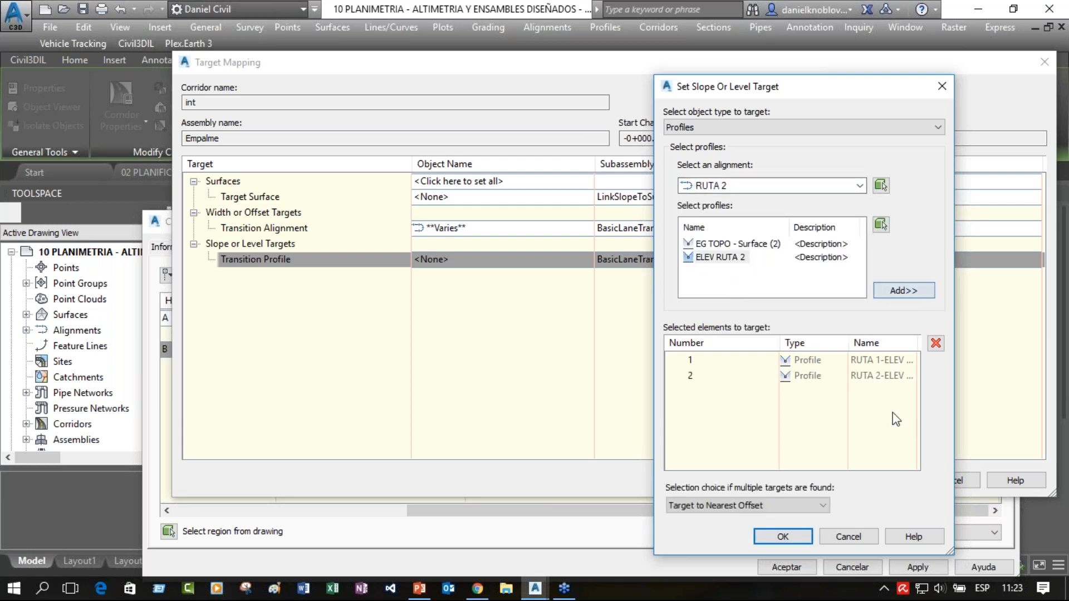
click(755, 536)
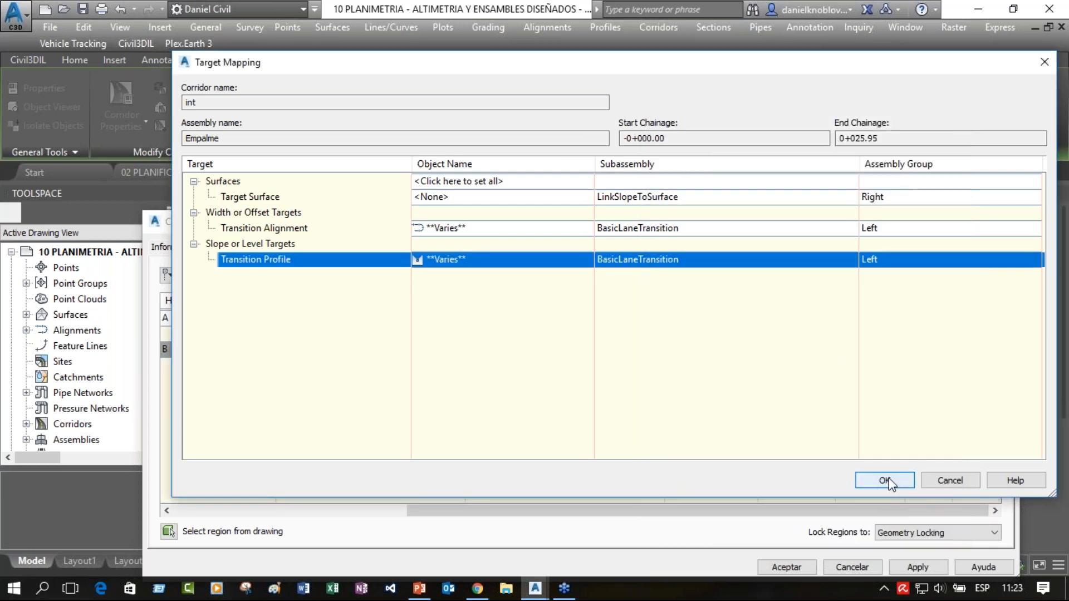
Accept the target mapping and corridor properties, rebuild the int corridor, and close the event list.
click(885, 481)
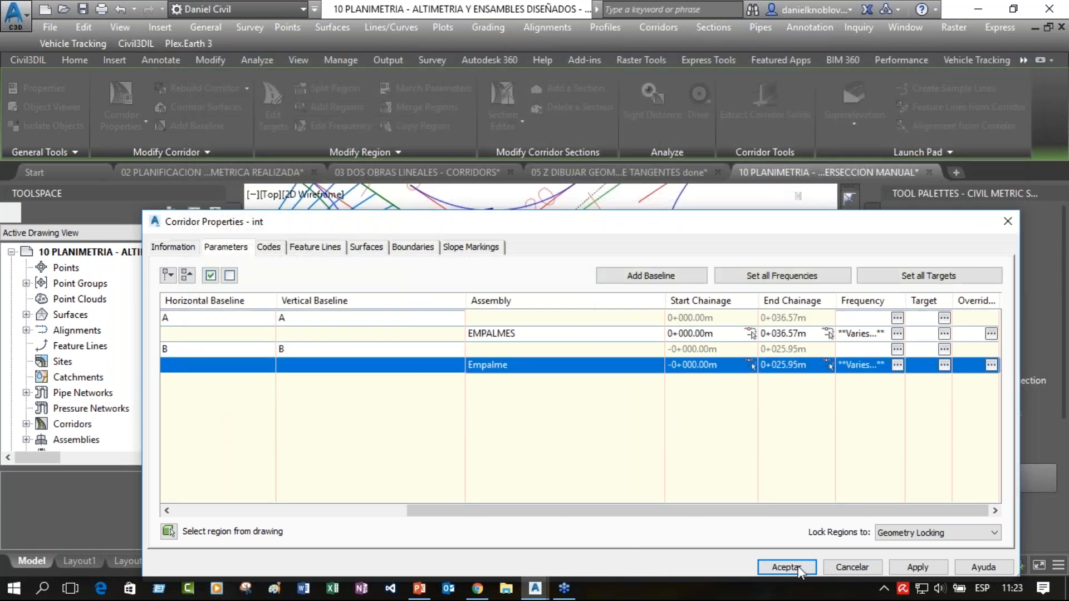
click(800, 566)
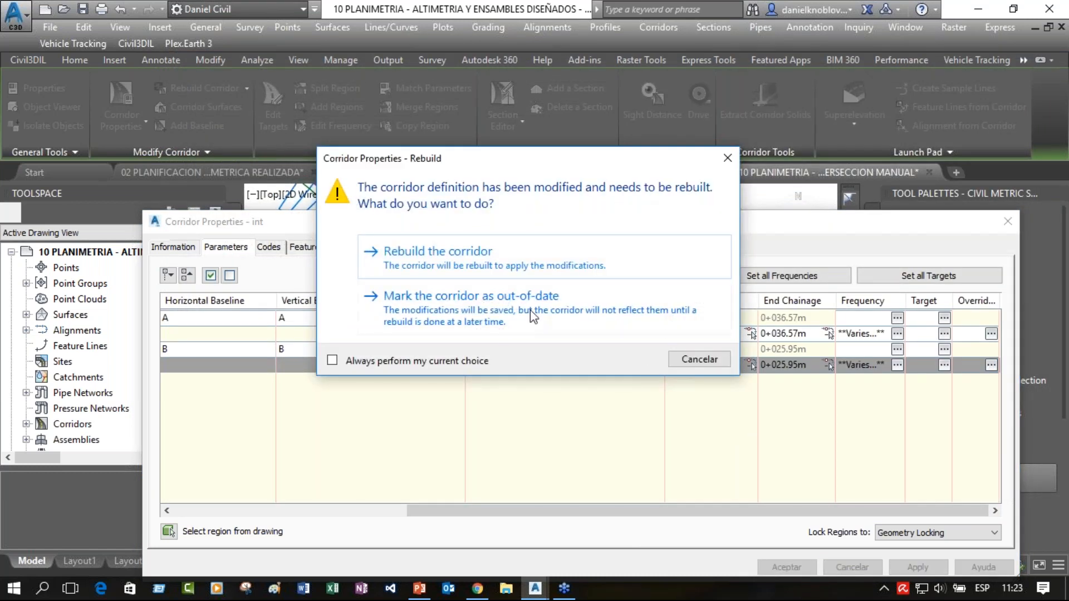
click(464, 265)
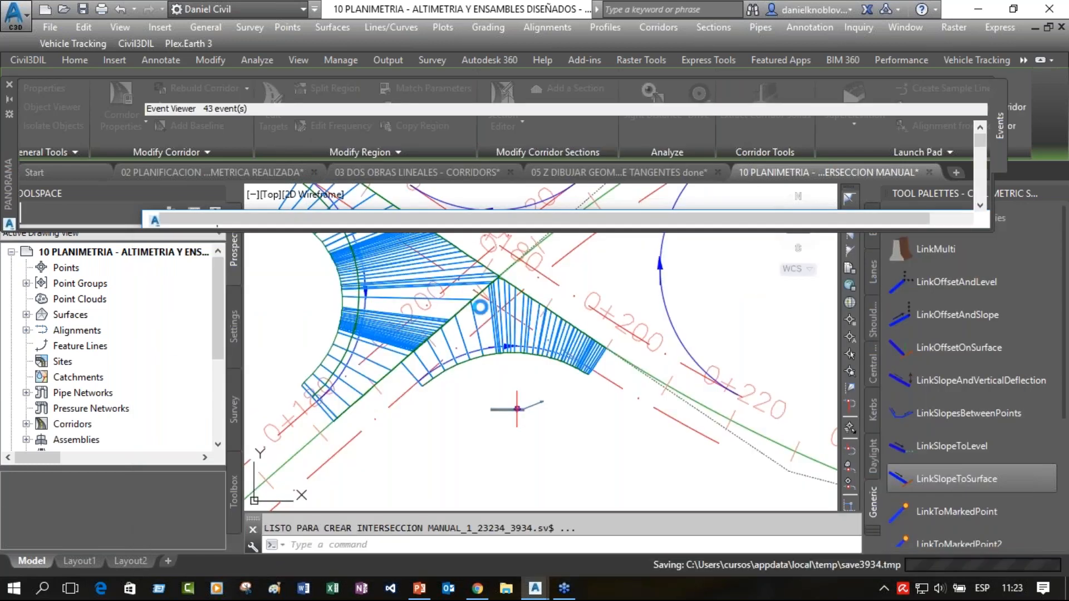
click(959, 91)
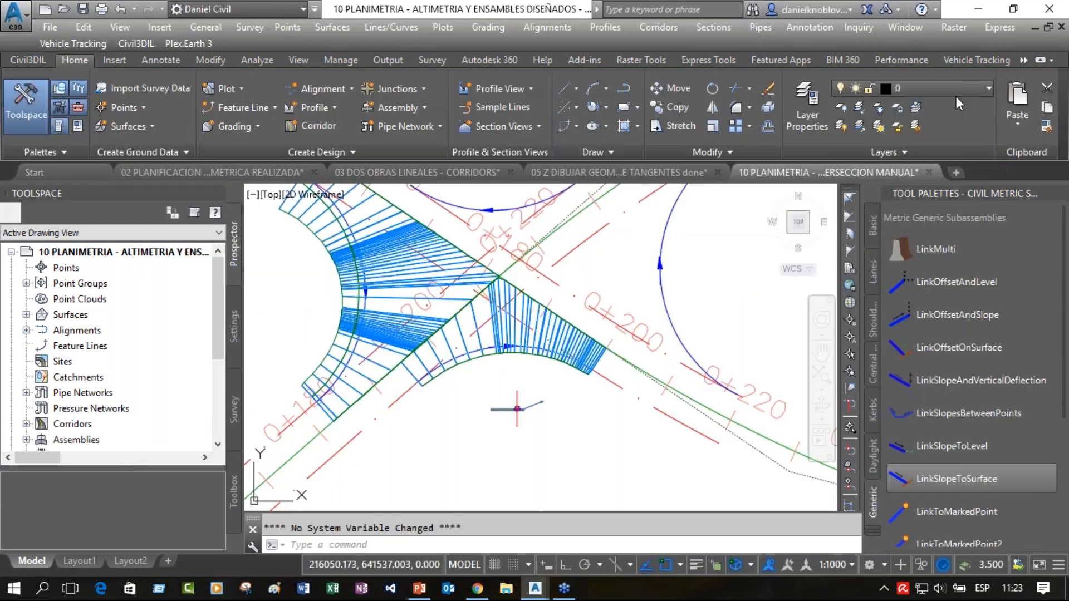
Examine the rebuilt int corridor with baselines A and B in the Object Viewer from front and tilted 3D views.
click(510, 312)
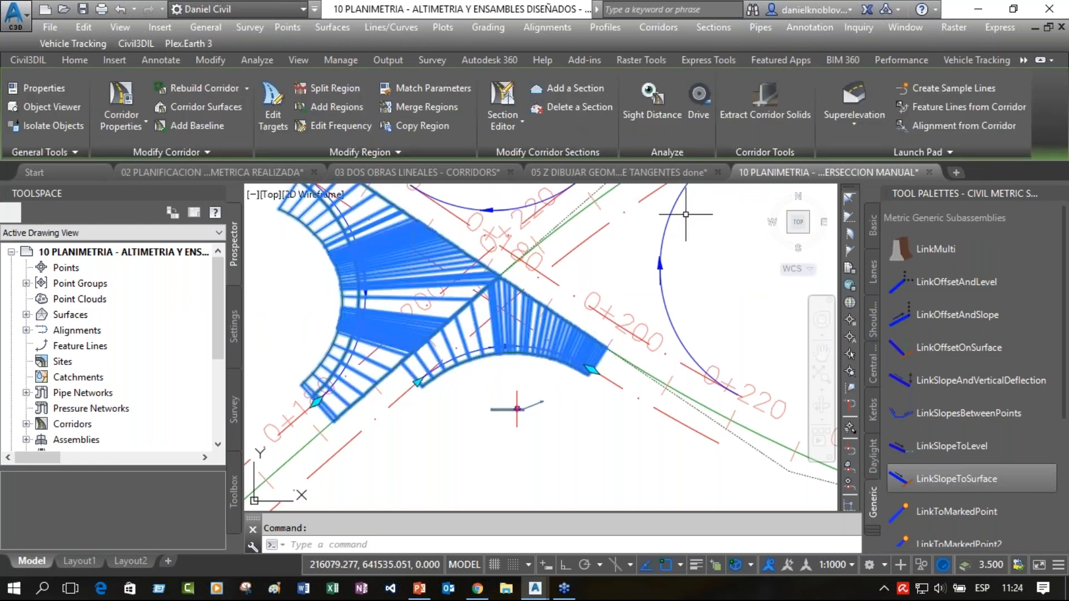
middle_drag(607, 265, 629, 360)
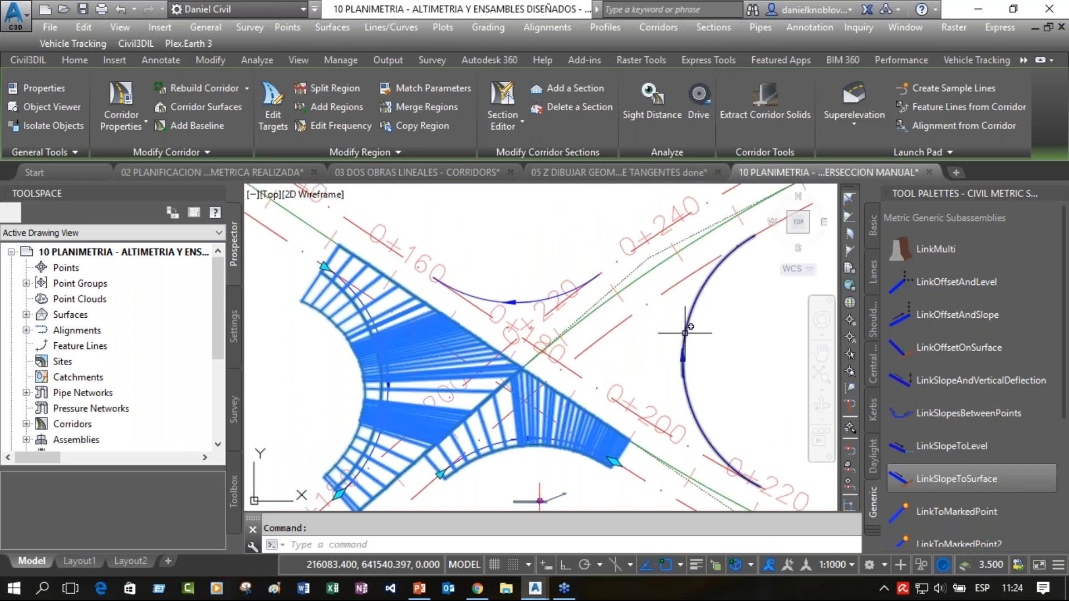
right_click(582, 240)
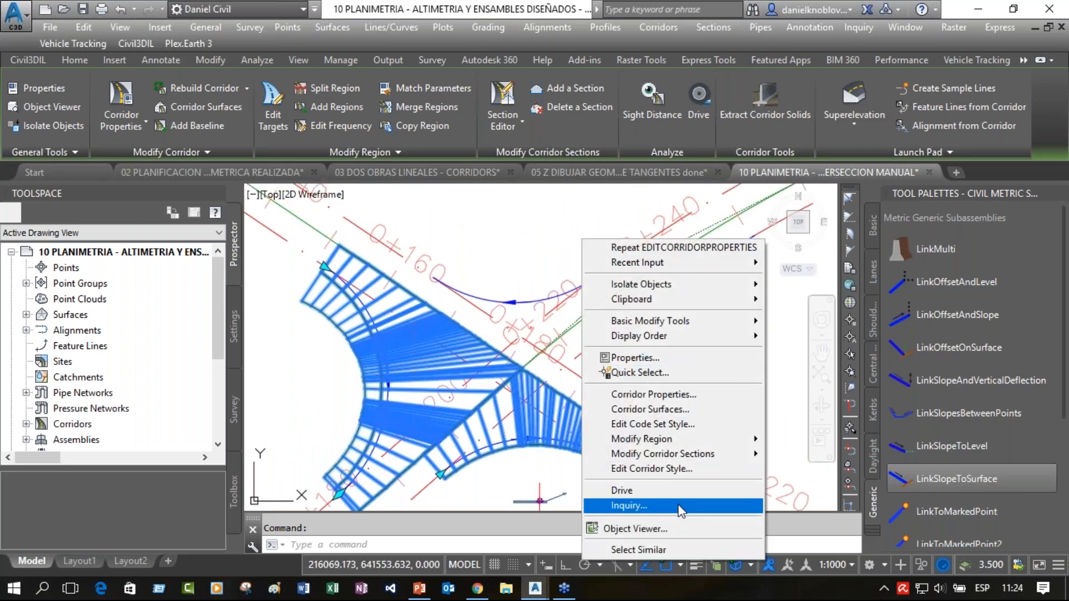
click(668, 529)
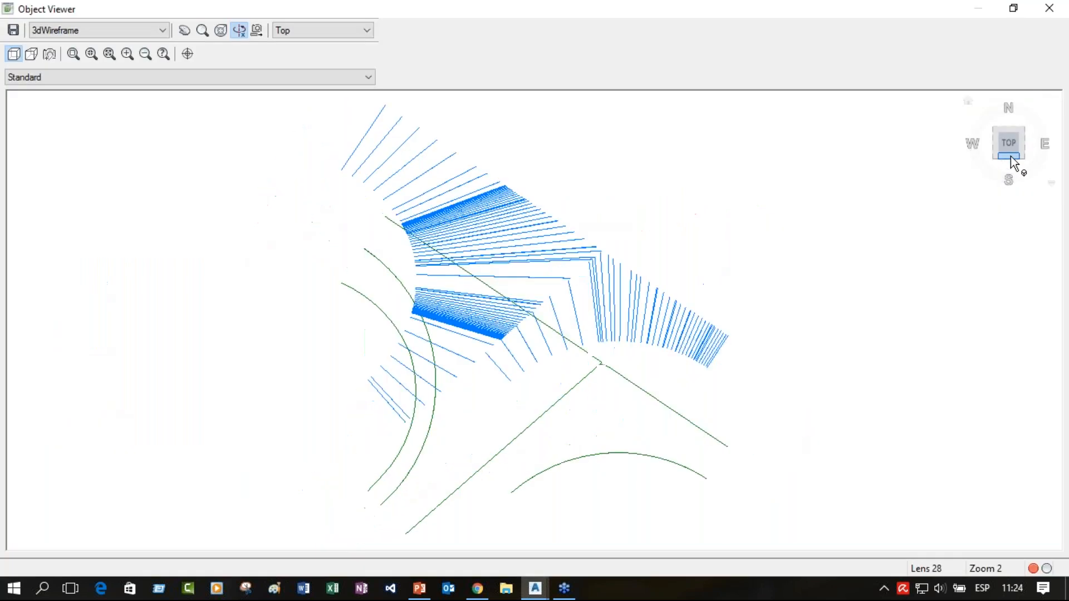
click(1008, 153)
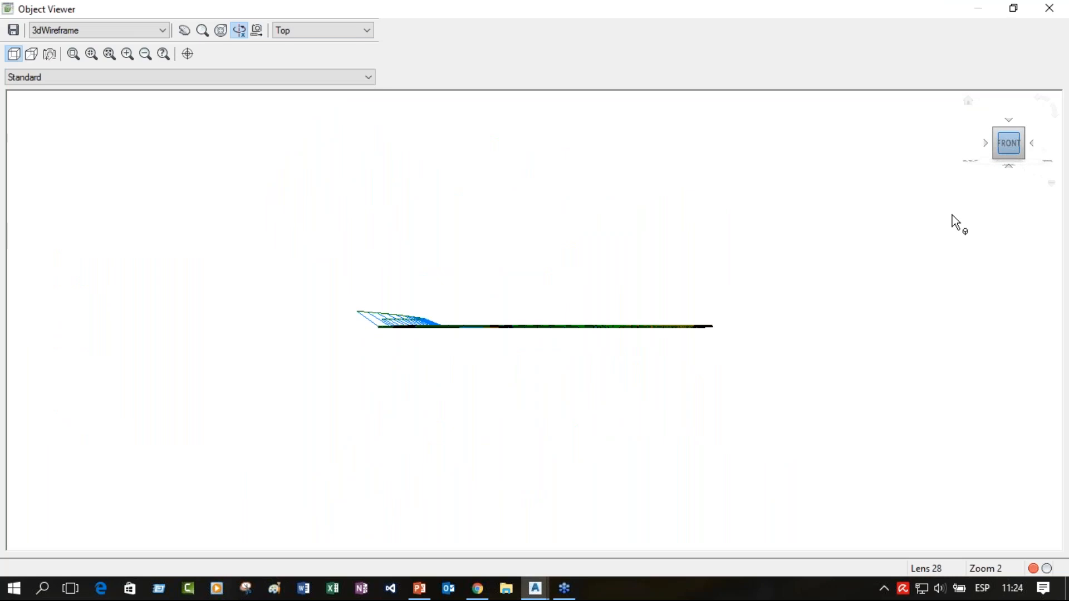
drag(579, 329, 621, 465)
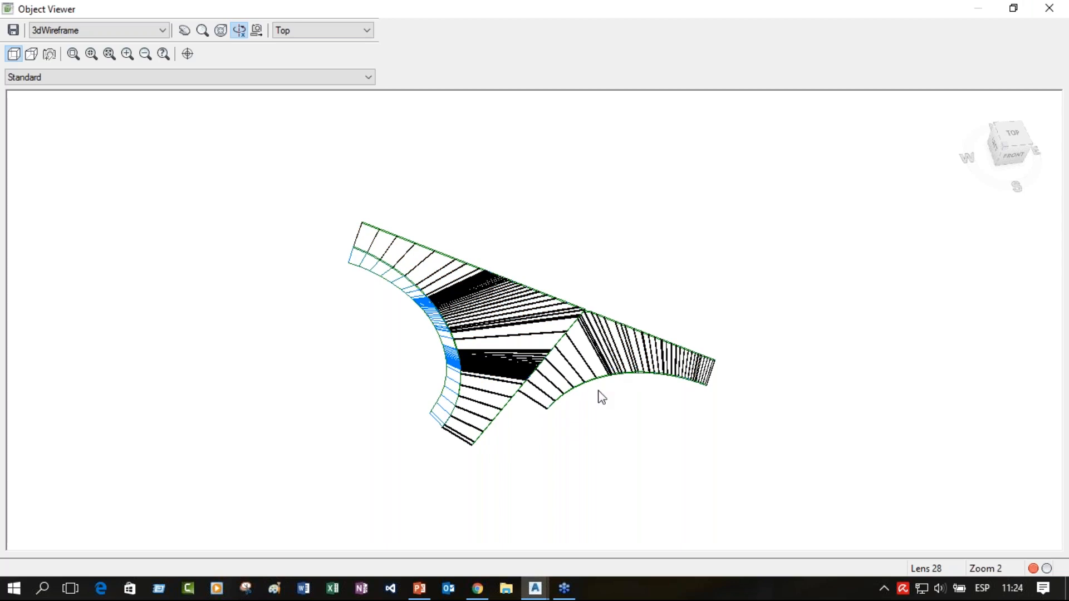
Close the Object Viewer and examine the corner regions of baselines A and B and their ends in plan view.
key(Escape)
mouse_move(572, 337)
middle_down()
mouse_move(644, 279)
mouse_move(646, 226)
middle_up()
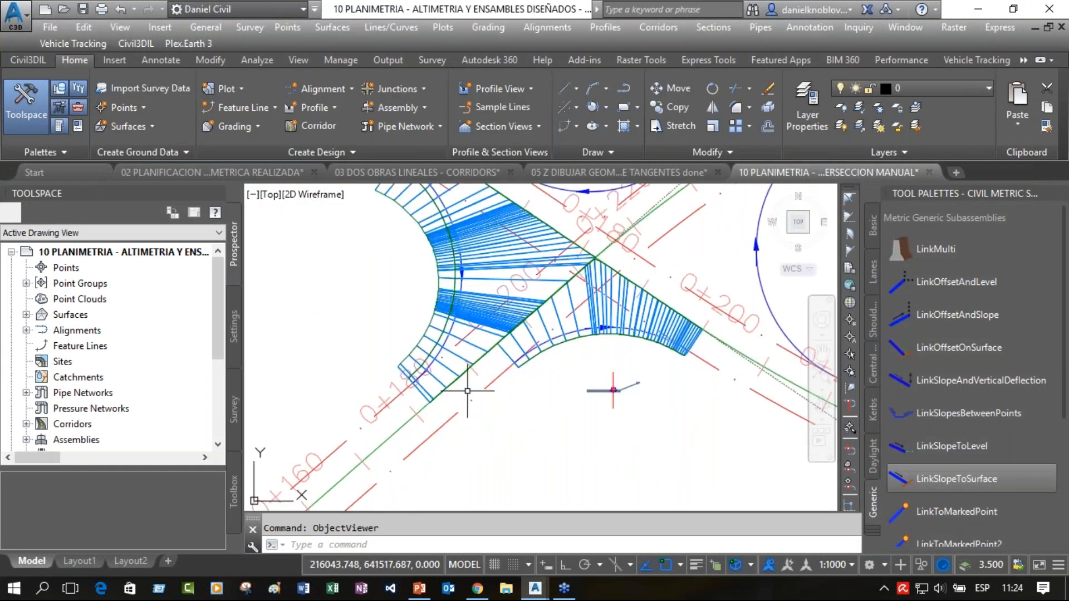
middle_drag(627, 305, 460, 297)
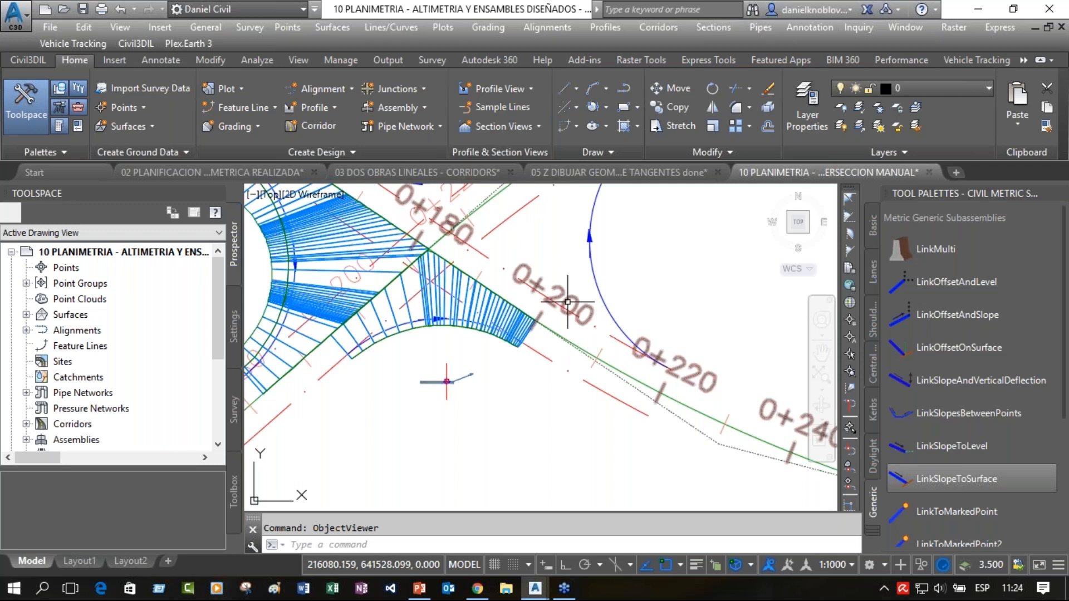
middle_drag(567, 302, 590, 342)
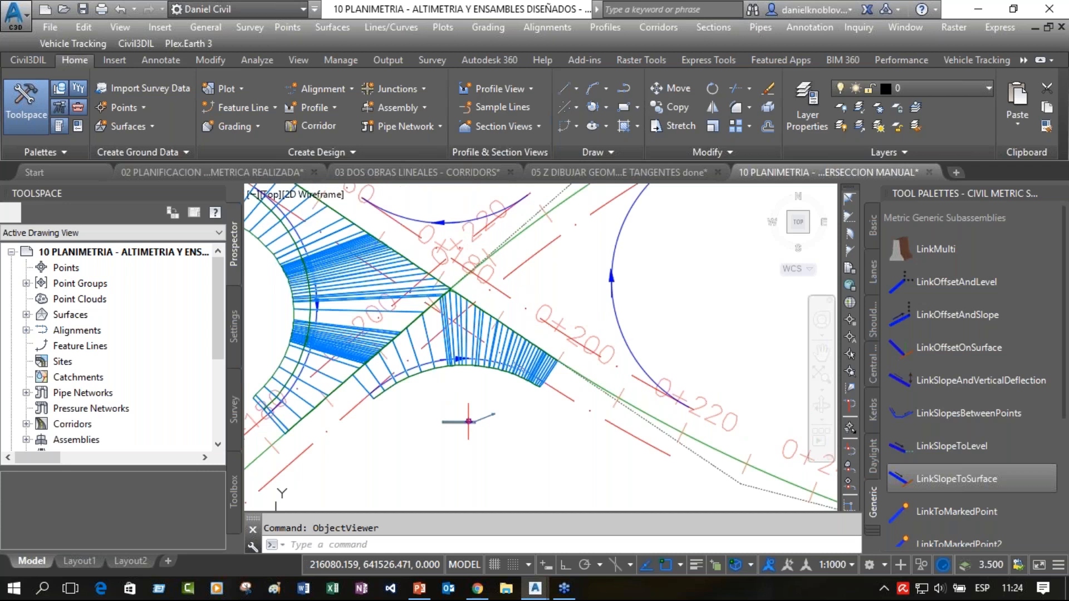
middle_drag(439, 236, 453, 265)
scroll(540, 367, up, 5)
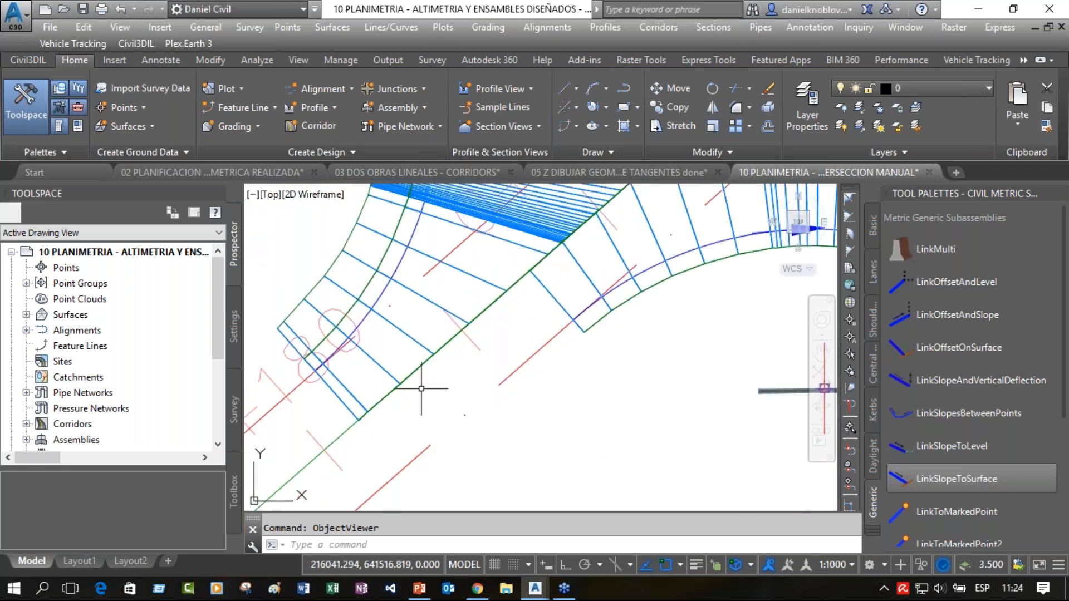
mouse_move(414, 373)
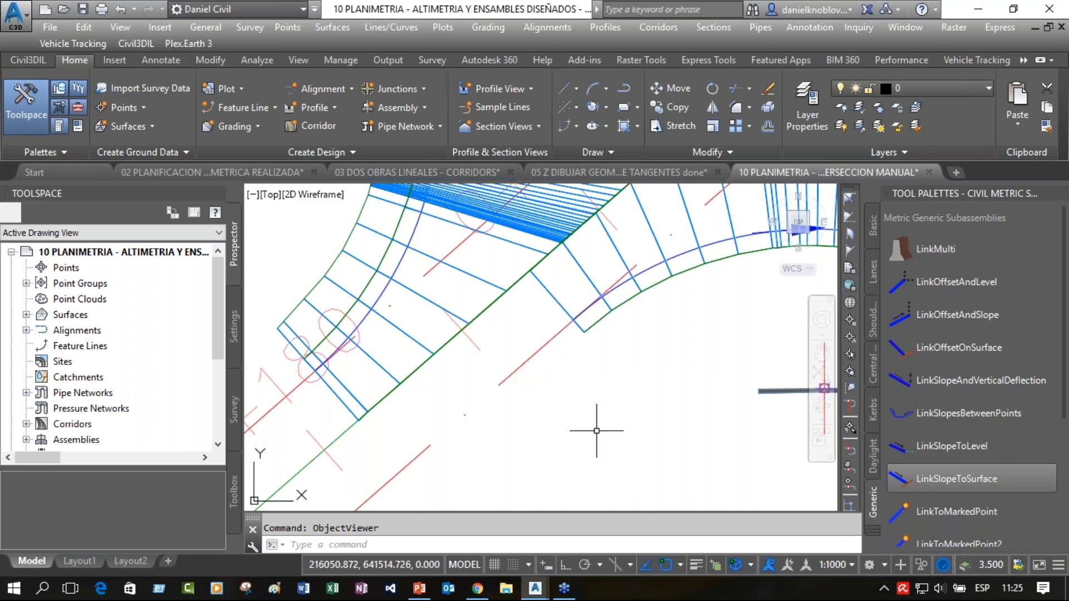
scroll(633, 393, down, 2)
scroll(633, 393, down, 2)
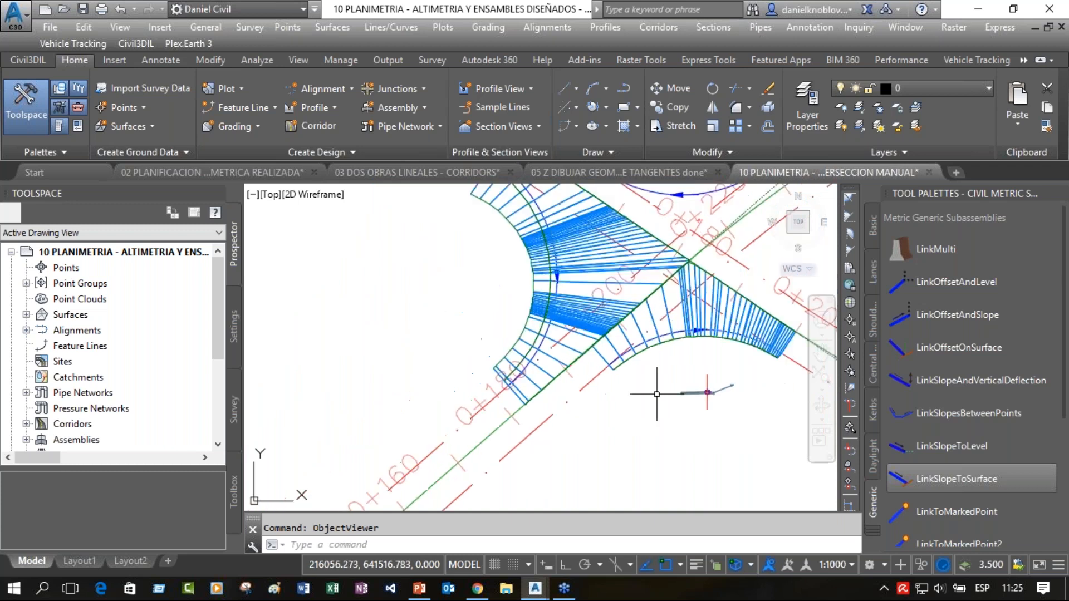
mouse_move(657, 394)
middle_down()
mouse_move(418, 369)
mouse_move(628, 373)
middle_up()
Assign EG TOPO as the target surface of the Empalme region on baseline B of the int corridor.
click(635, 281)
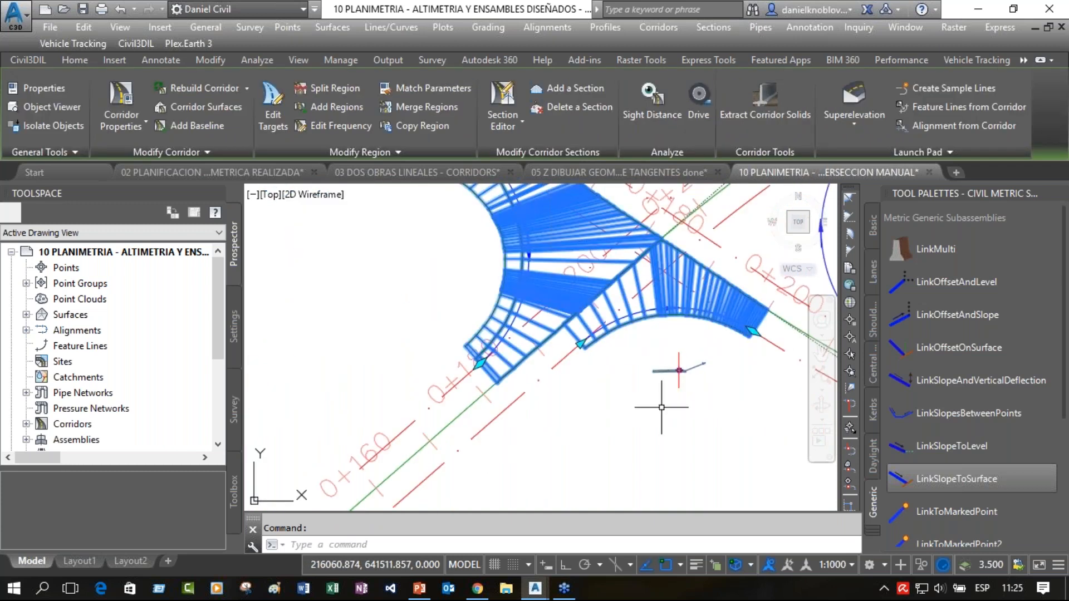
scroll(657, 343, up, 2)
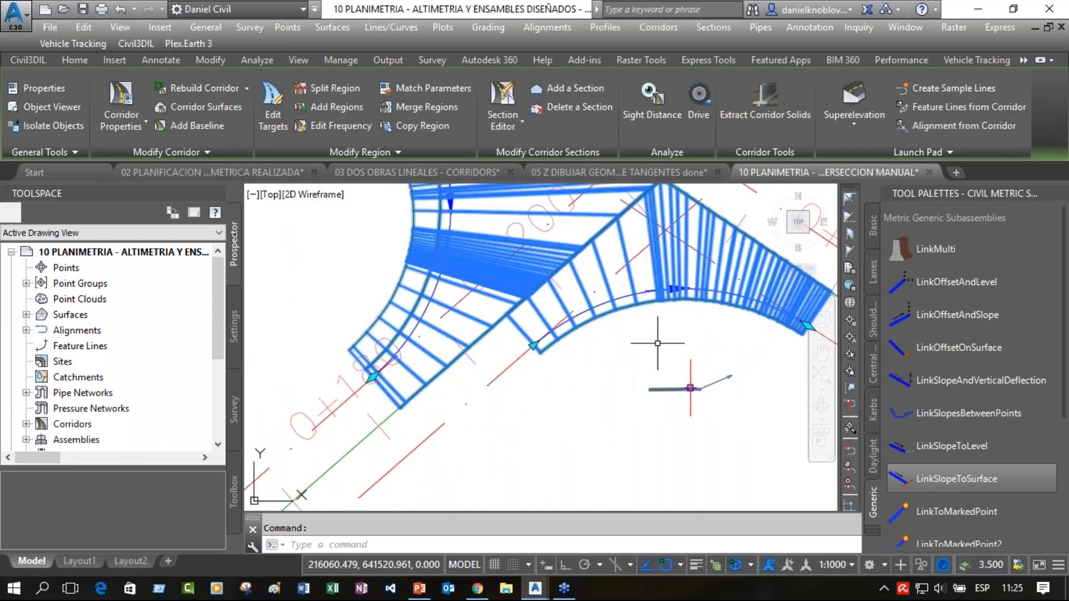
right_click(666, 242)
click(748, 397)
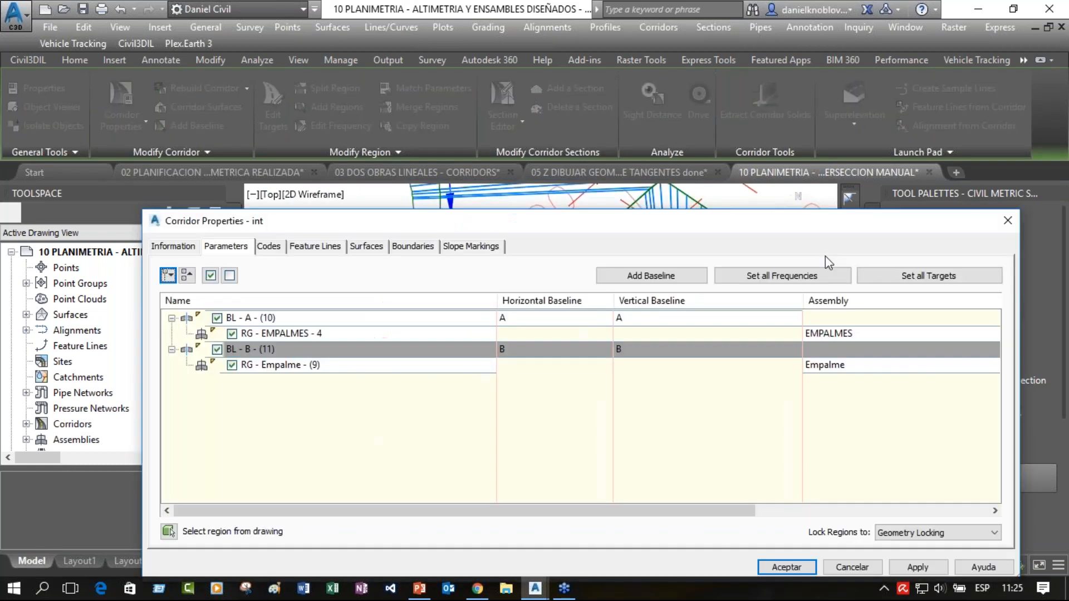
drag(607, 511, 863, 541)
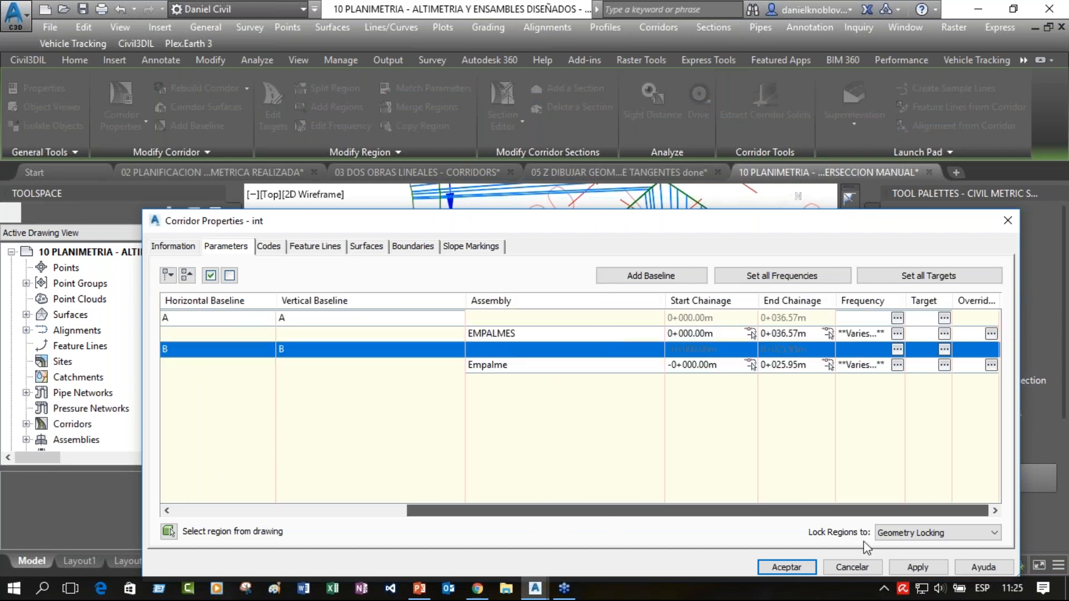
click(944, 365)
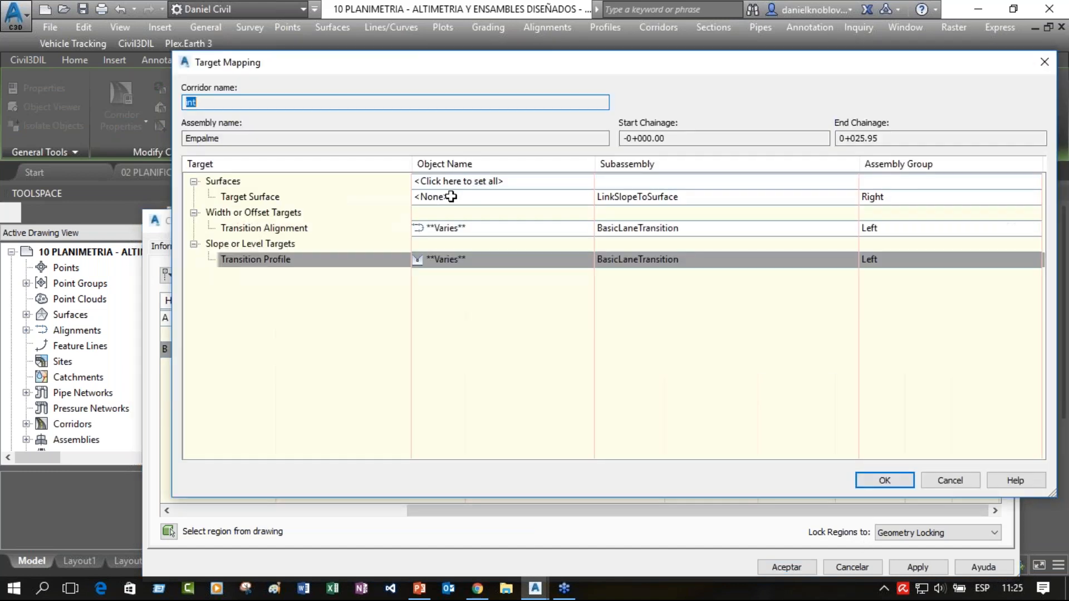
click(440, 197)
click(571, 202)
click(699, 341)
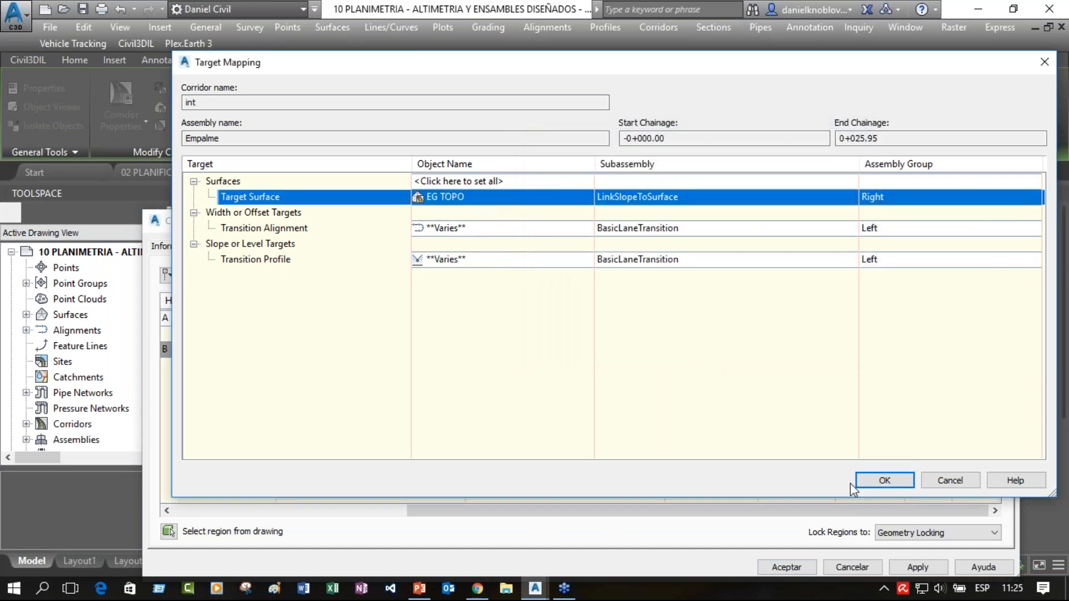
Accept the surface target and the corridor properties, and rebuild the int corridor.
click(862, 483)
click(786, 567)
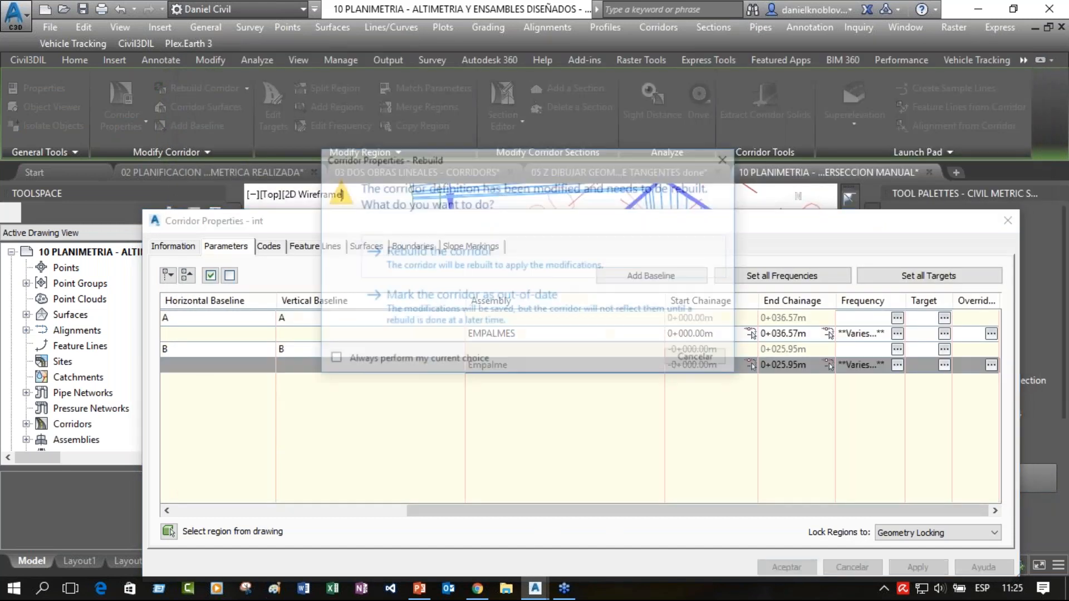
click(490, 262)
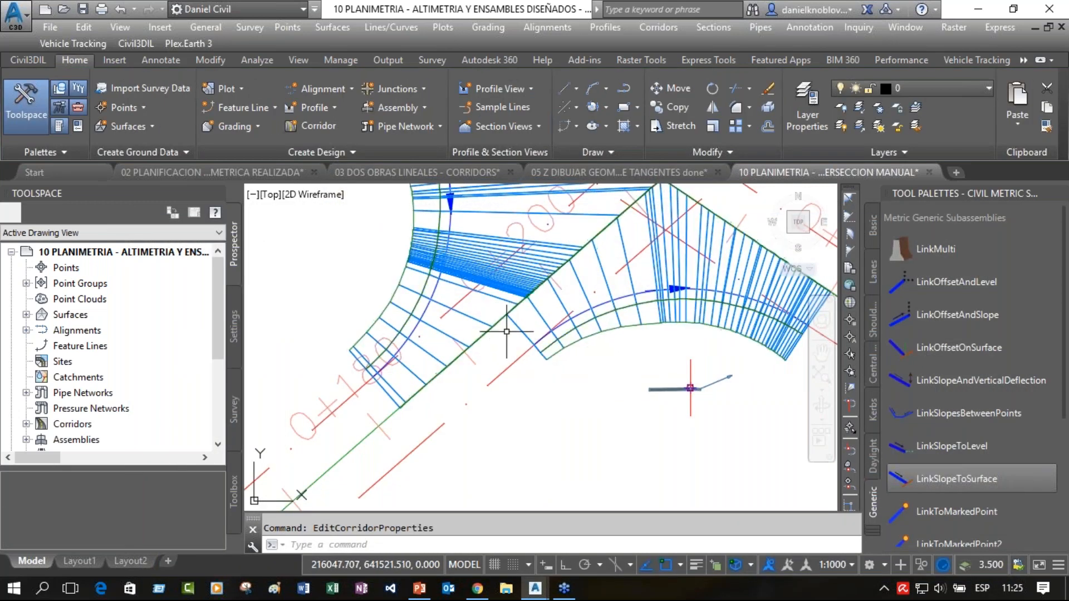
middle_drag(581, 422, 550, 347)
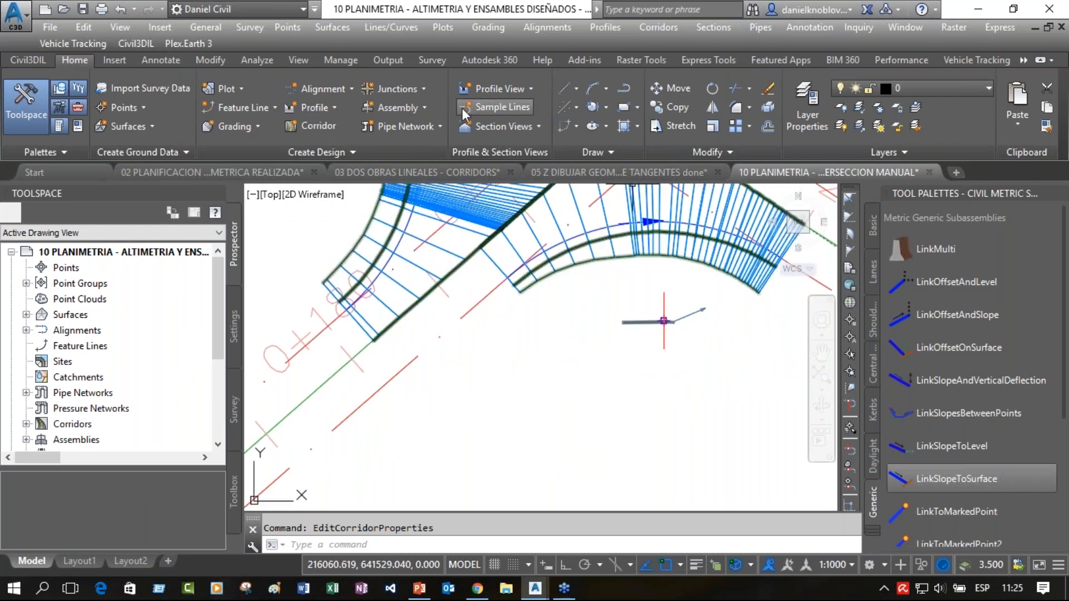
Create an assembly named "Ruta 1 Acceso lado derecho" and place its baseline in the empty area below the existing assembly.
click(410, 109)
click(407, 121)
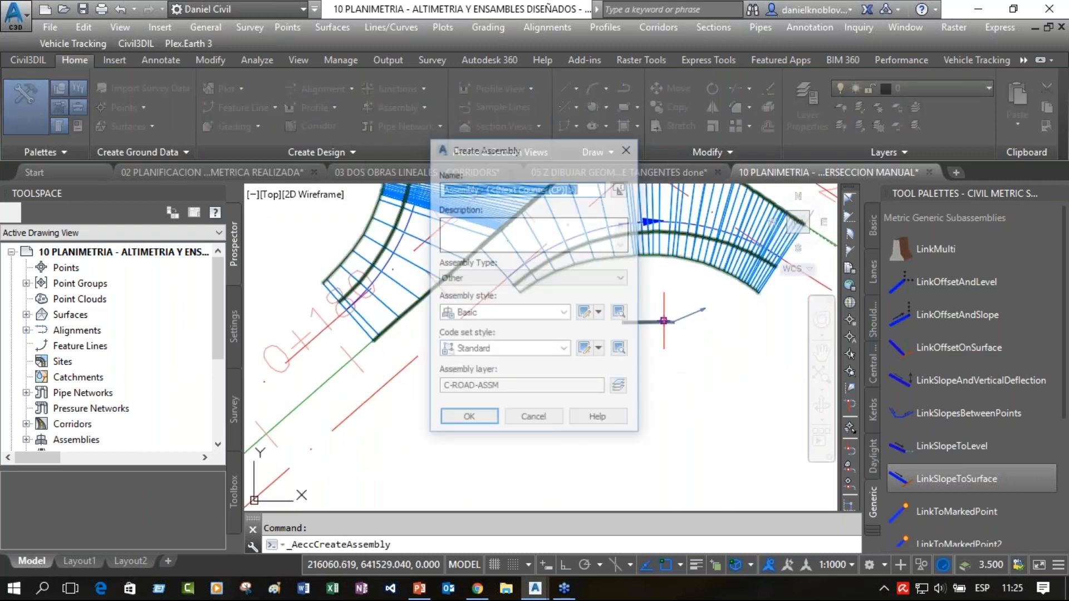
drag(592, 162, 674, 248)
text(Ruta 1 Acceso lado derecho)
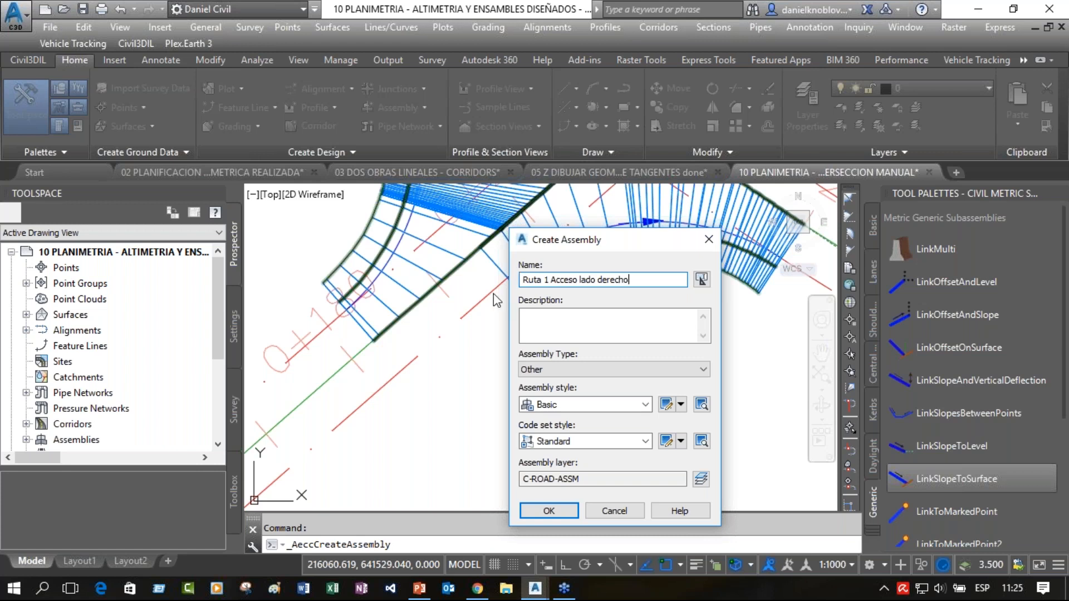
click(556, 505)
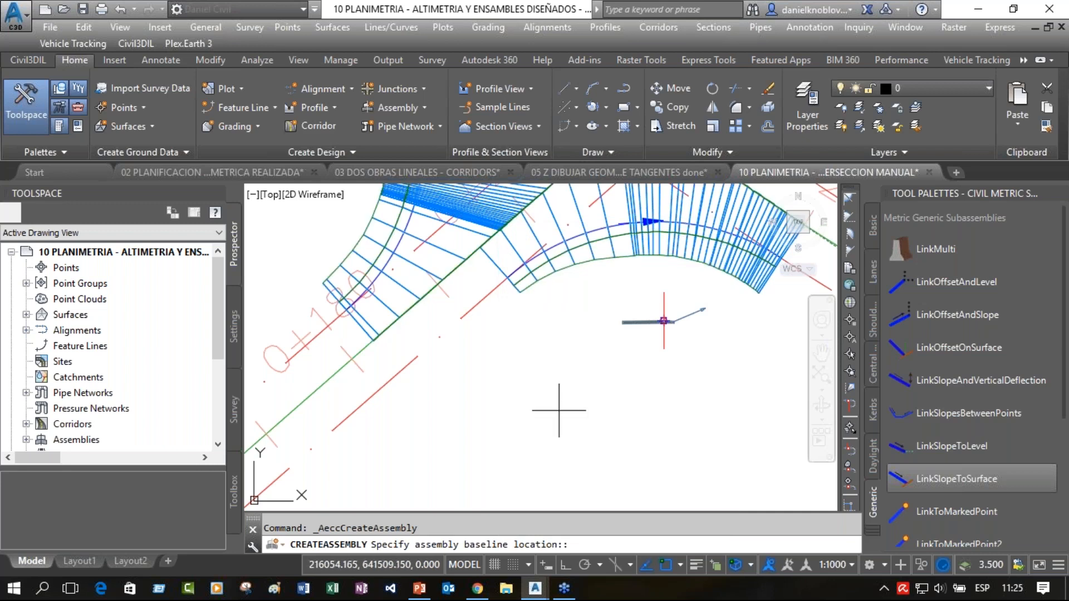
click(559, 410)
Attach a right-side BasicLaneTransition subassembly, 3.600 m wide with -2.00% slope and 0.200 m depth, to the new assembly's baseline marker.
scroll(679, 394, down, 4)
middle_drag(681, 394, 524, 376)
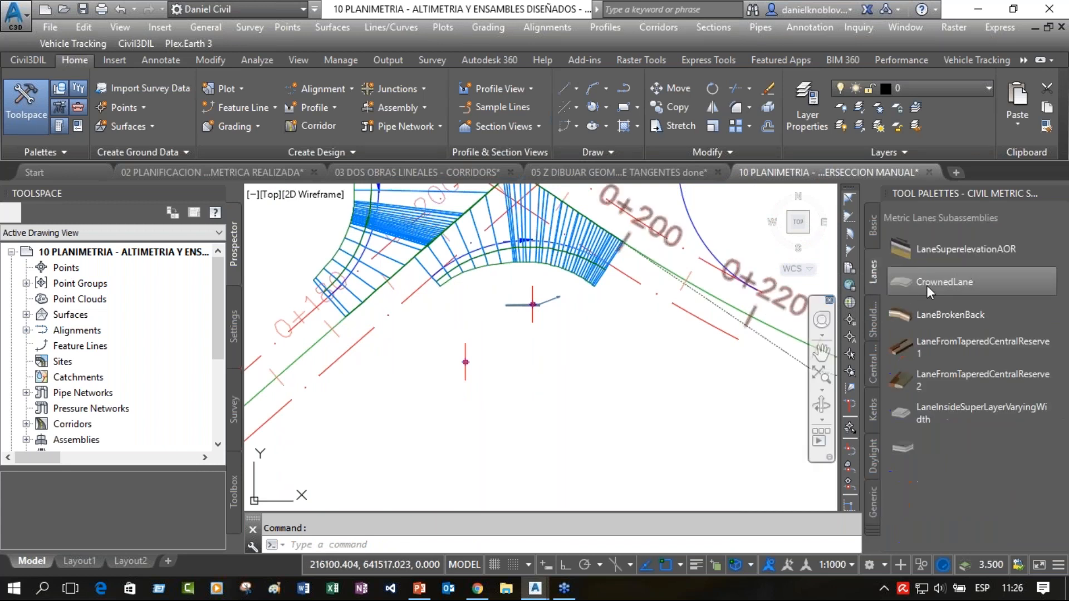
click(874, 235)
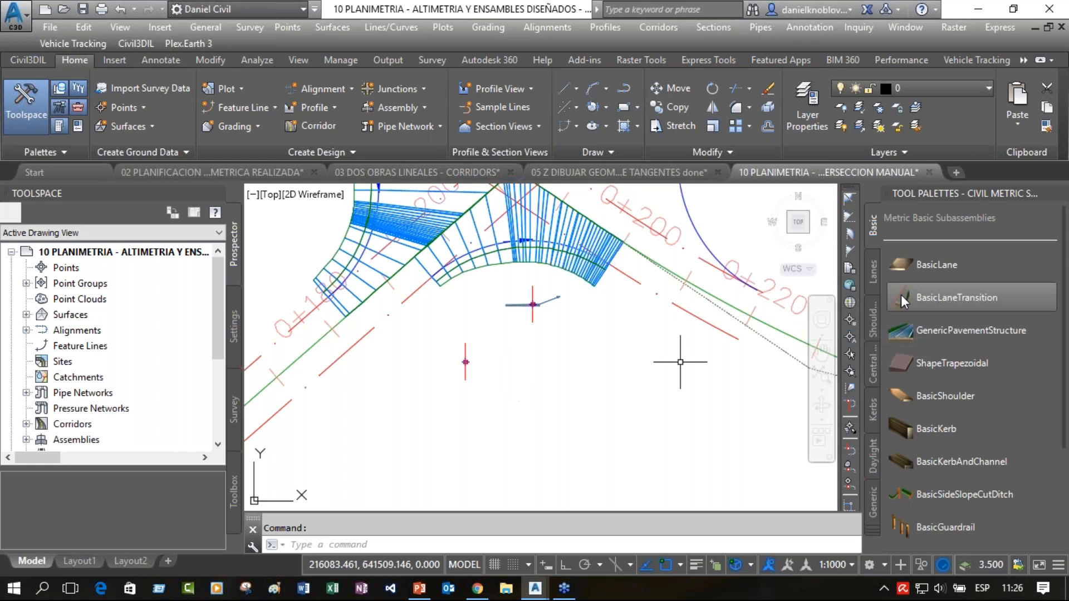
click(886, 297)
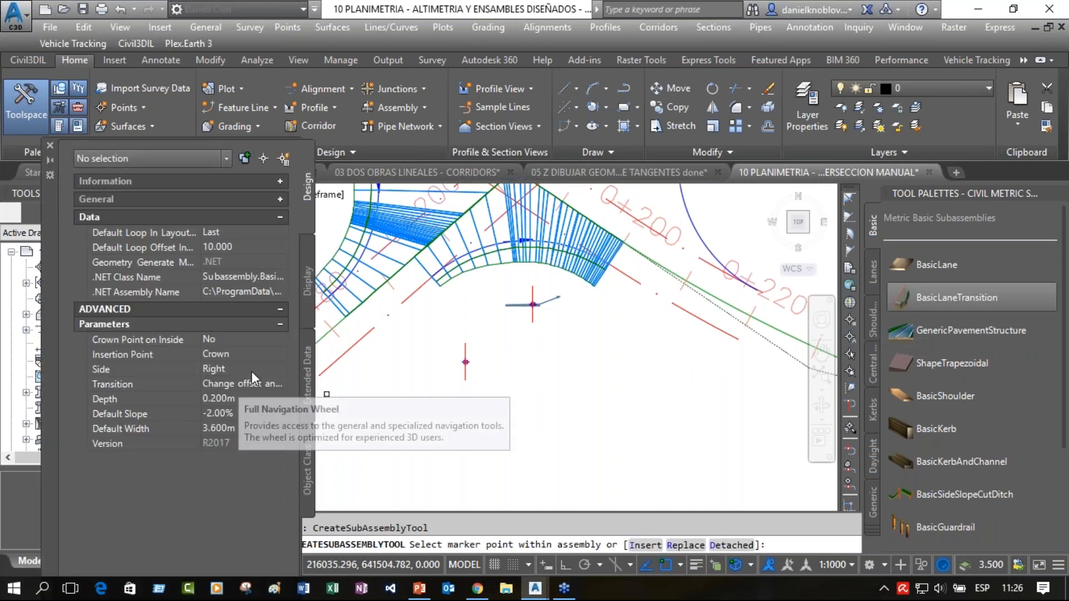
click(466, 362)
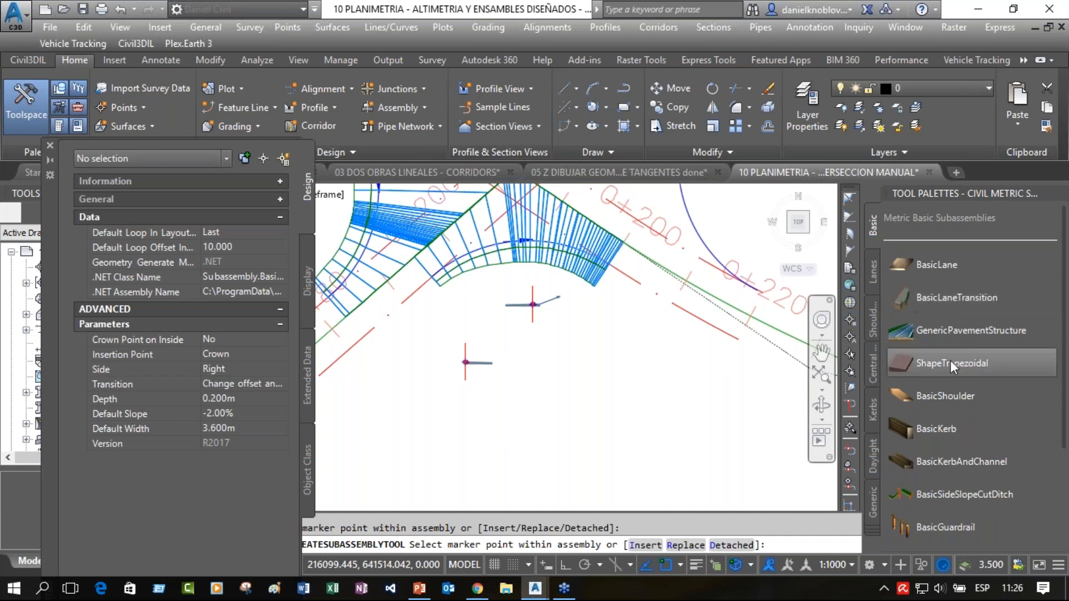
Attach a right-side BasicShoulder subassembly, 0.900 m wide with -4.00% slope, to the outer end of the new lane.
click(930, 395)
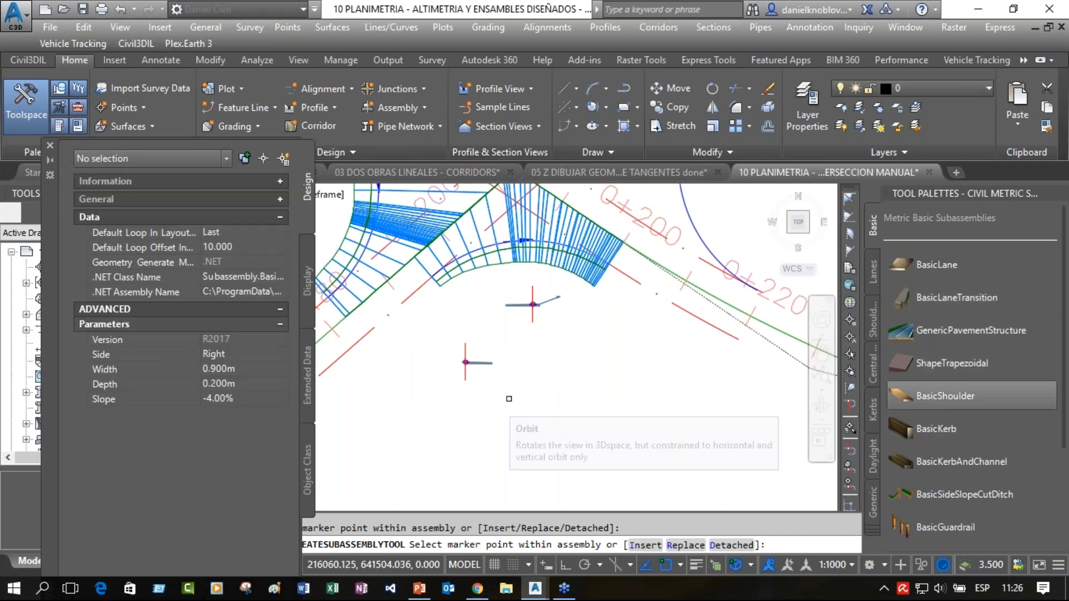
scroll(497, 375, up, 4)
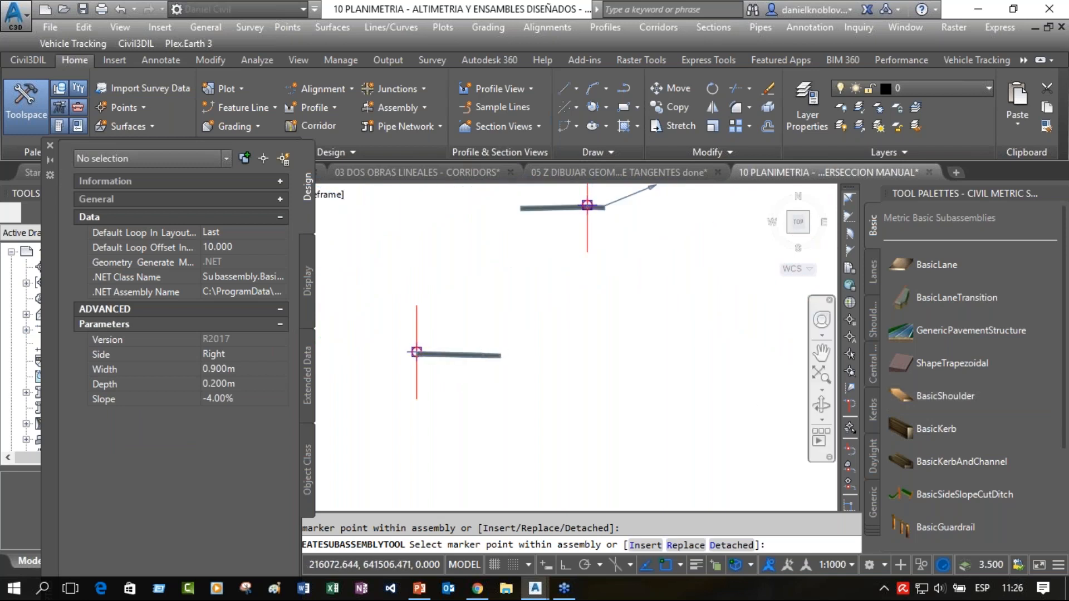
key(Escape)
key(Escape)
Copy the sloping link subassembly from the upper assembly to the outer edge of the new assembly's shoulder.
middle_drag(659, 289, 699, 385)
click(670, 295)
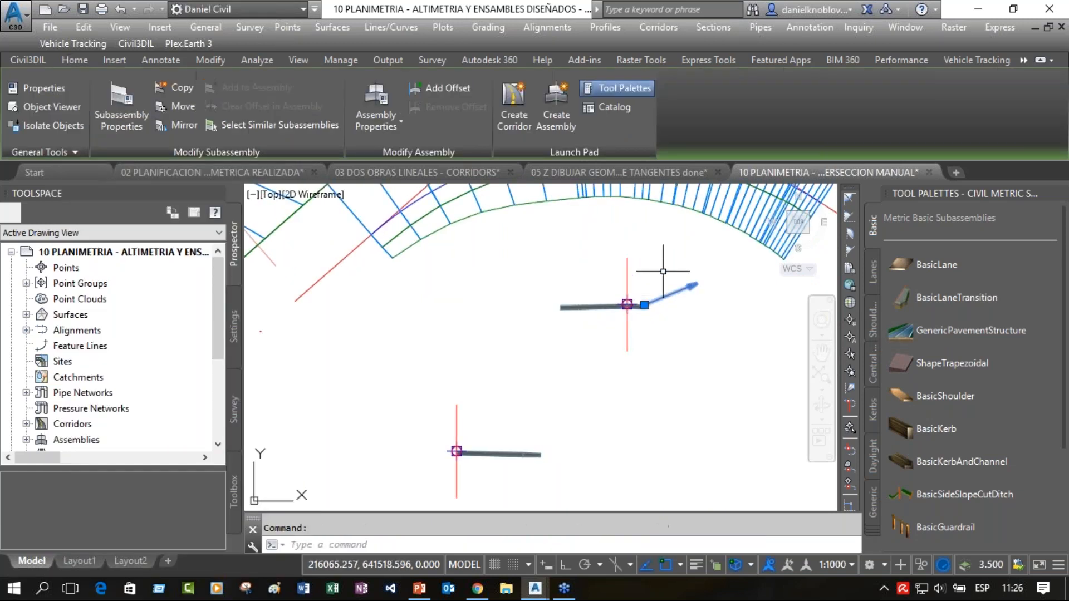
right_click(663, 271)
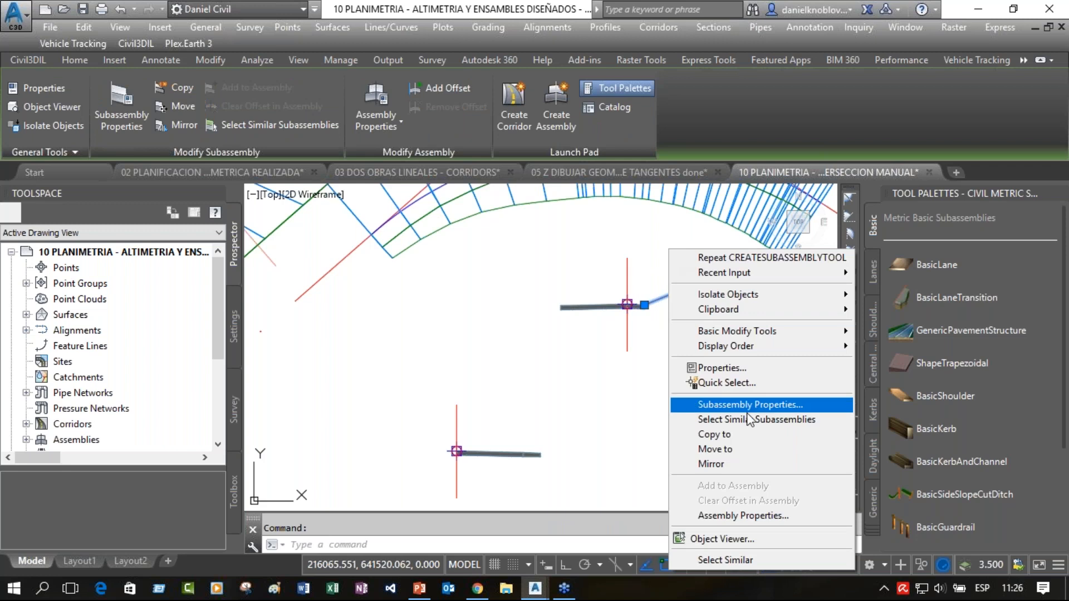
click(728, 437)
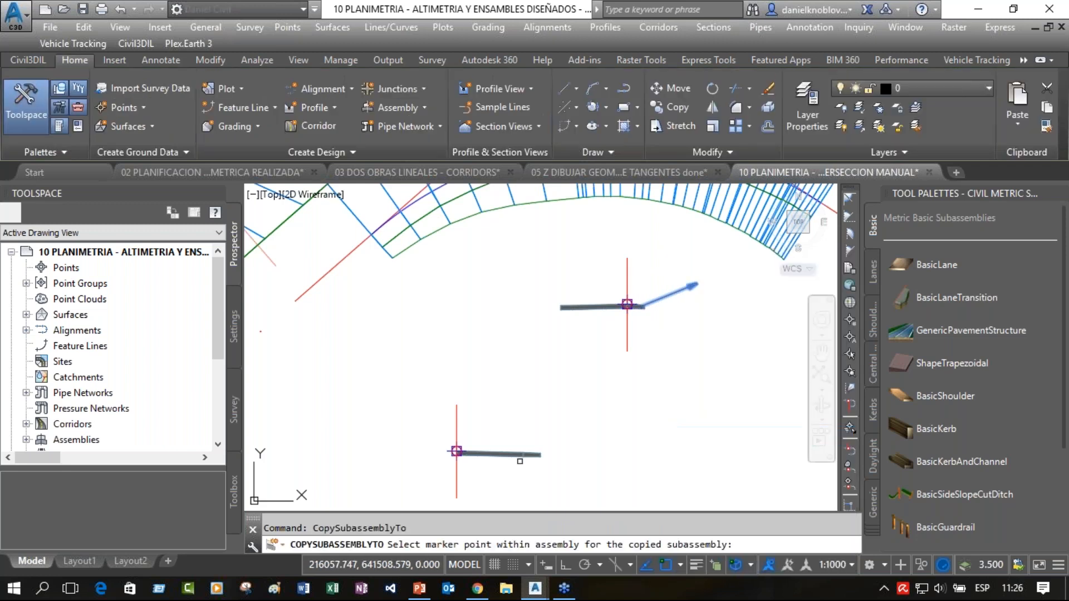
scroll(524, 463, up, 4)
click(555, 440)
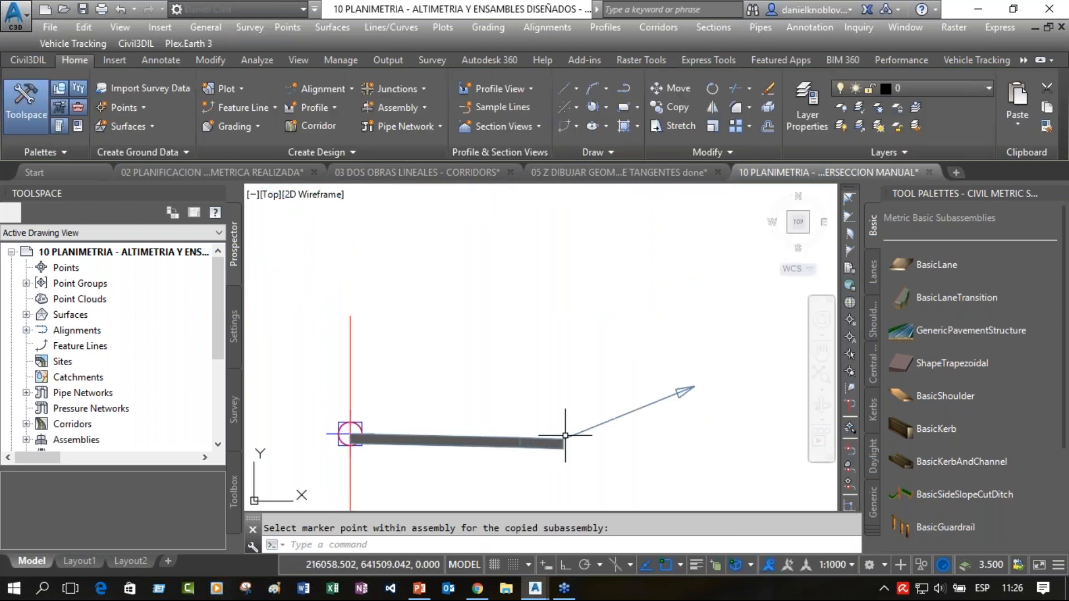
key(Escape)
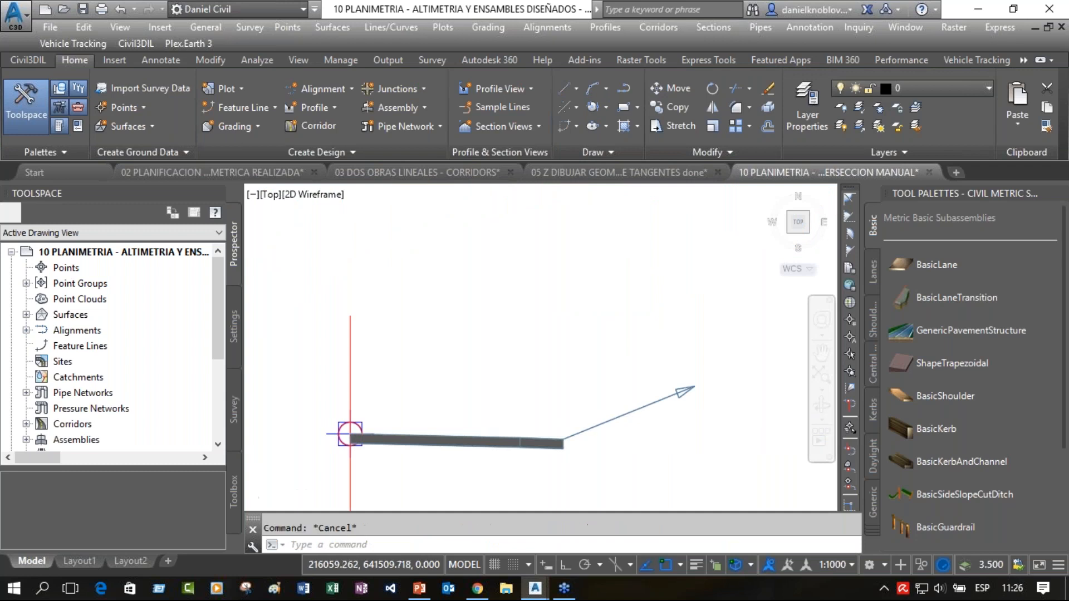
In the properties of corridor int, add an alignment-and-profile baseline that uses the RUTA 1 alignment.
scroll(591, 407, down, 4)
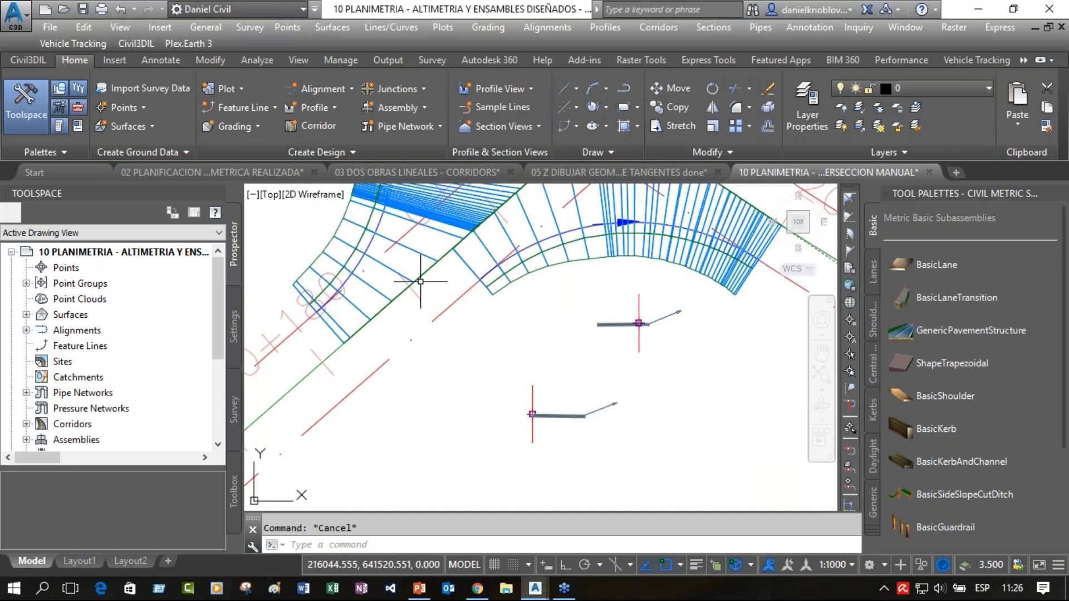
click(476, 208)
right_click(477, 208)
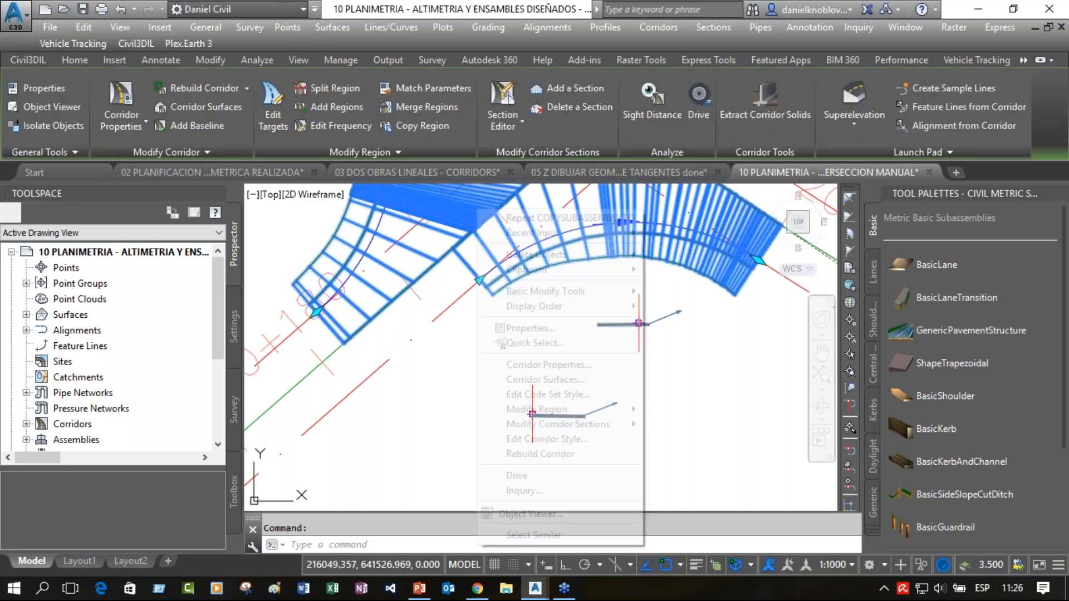
click(544, 364)
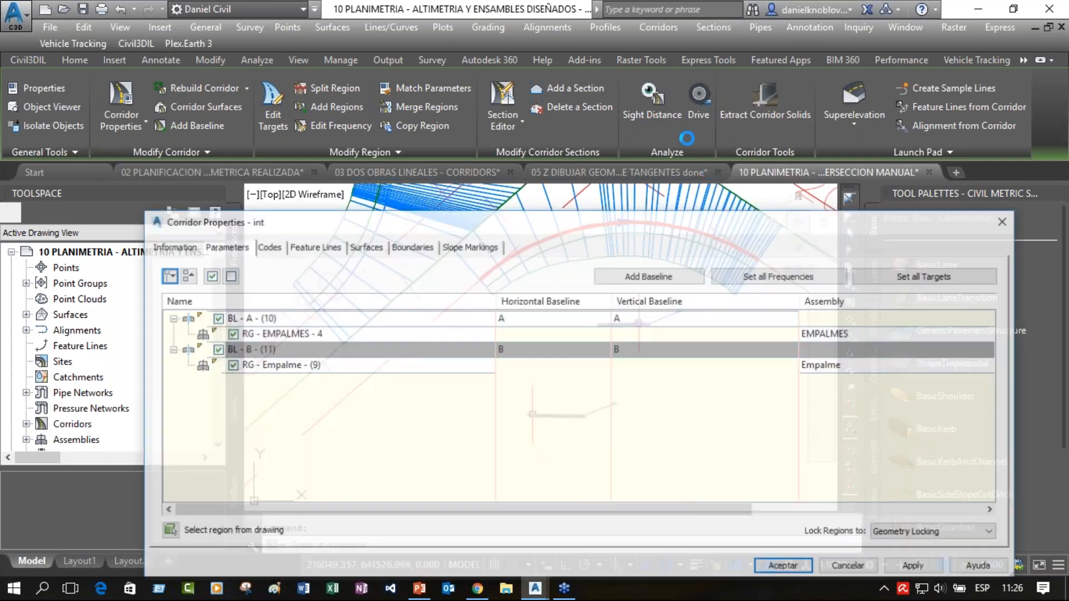
mouse_move(646, 222)
mouse_down()
mouse_move(703, 449)
mouse_move(684, 390)
mouse_move(675, 391)
mouse_up()
click(684, 441)
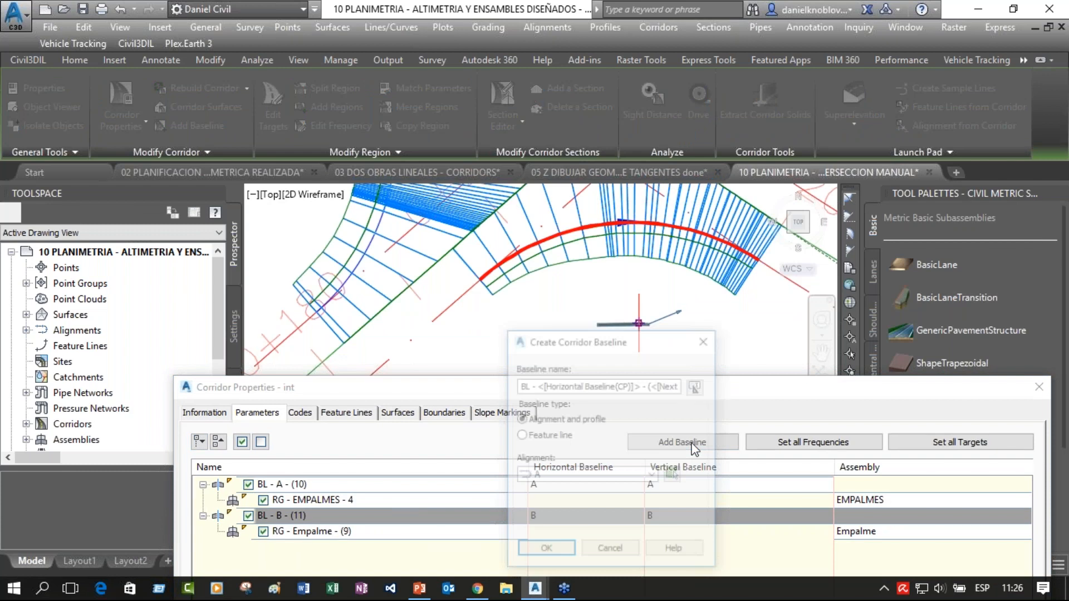
click(601, 474)
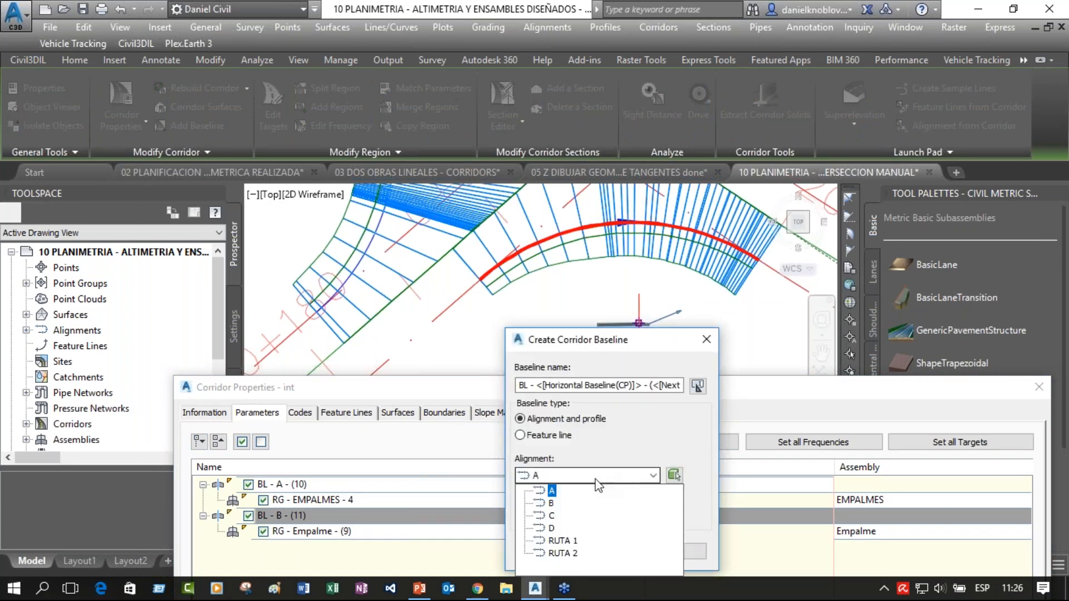
click(557, 545)
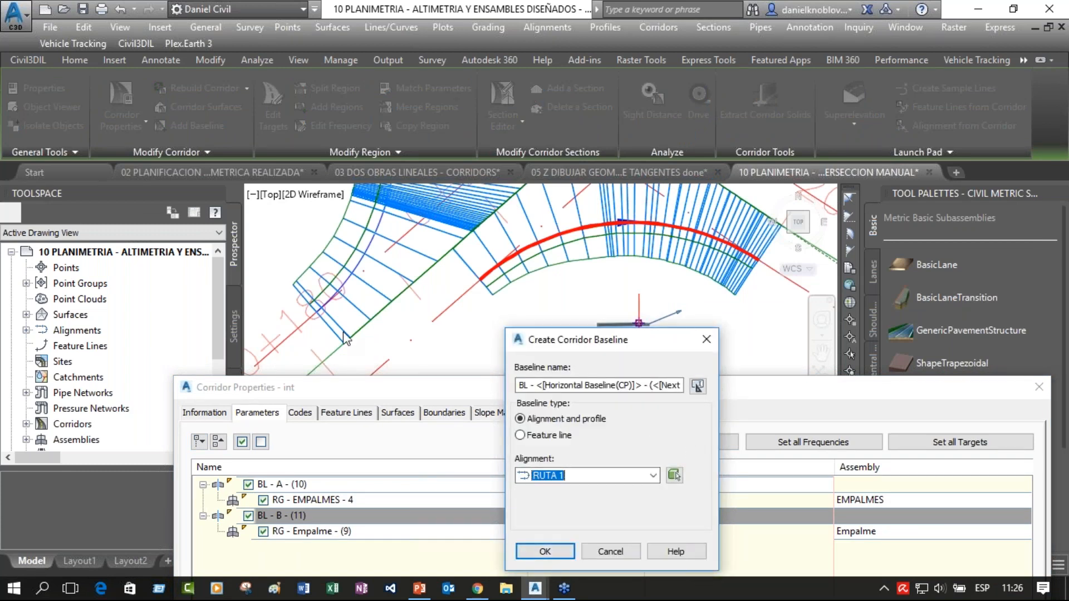
click(544, 552)
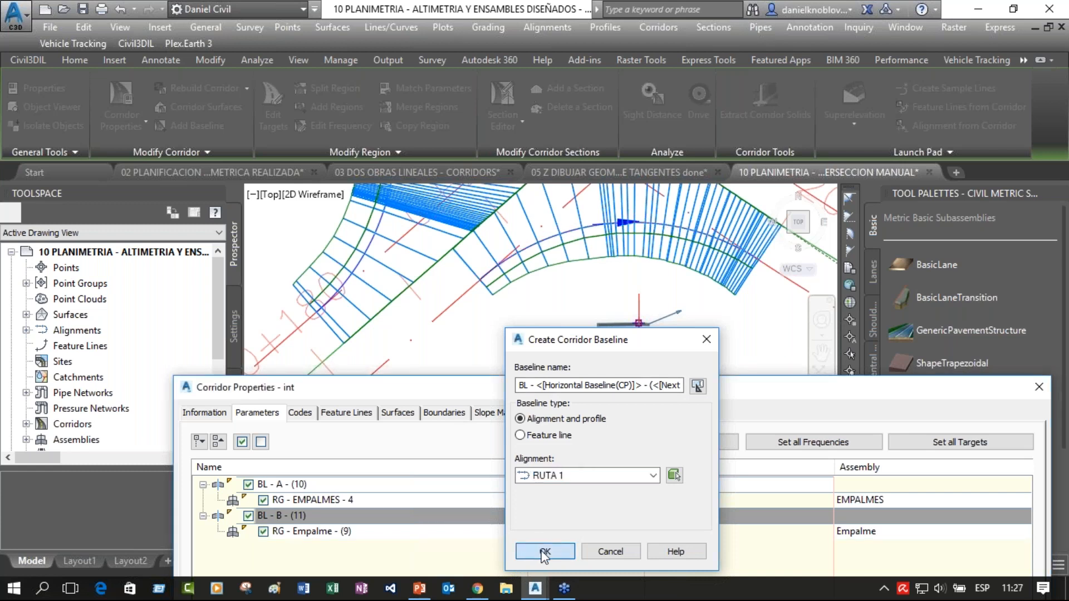
Assign the ELEV RUTA 1 profile as the vertical baseline of the RUTA 1 baseline.
click(320, 548)
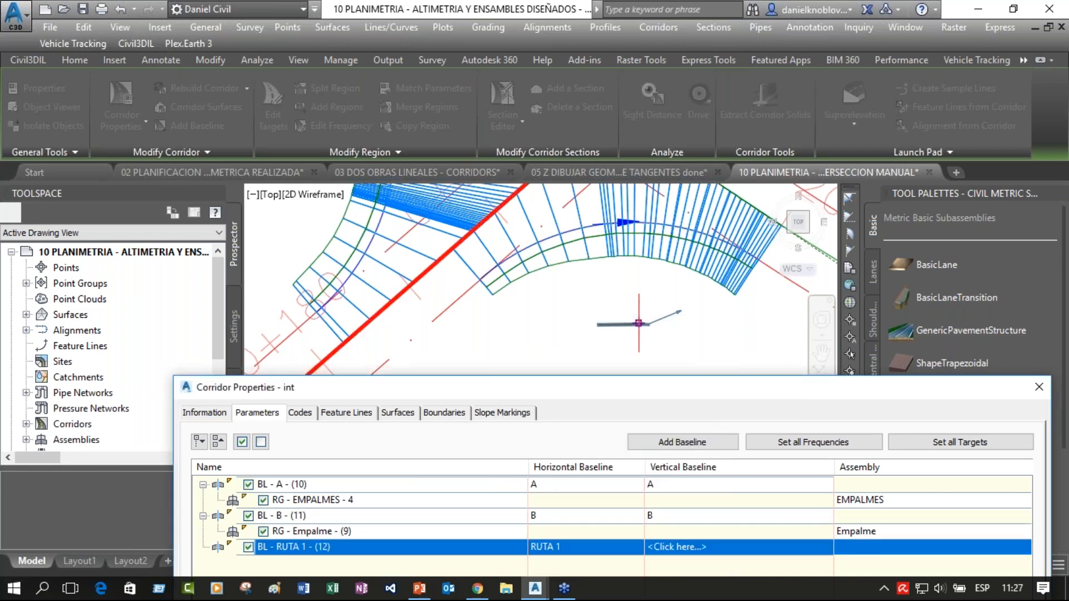
click(685, 548)
click(626, 526)
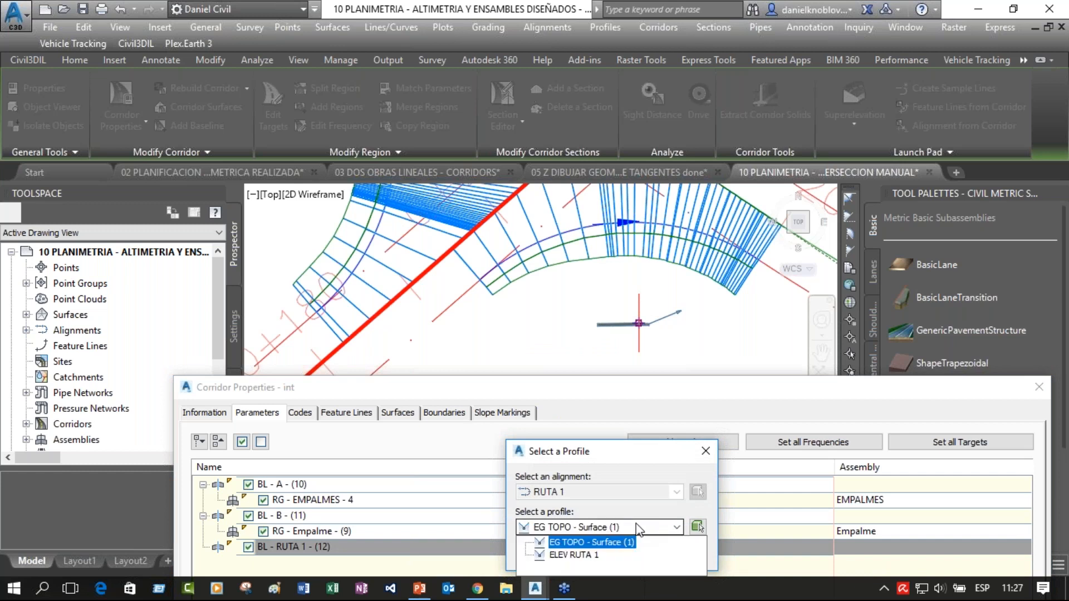
click(597, 554)
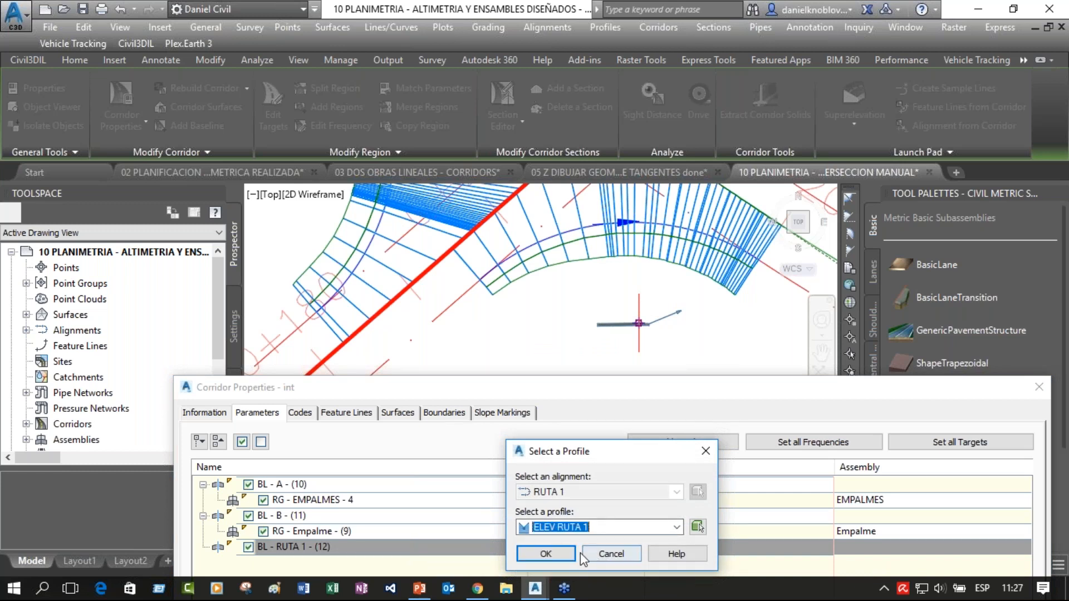
click(573, 554)
Add a region with the "Ruta 1 Acceso lado derecho" assembly to the RUTA 1 baseline and expand the baseline to show it.
drag(493, 388, 514, 278)
right_click(313, 438)
click(368, 447)
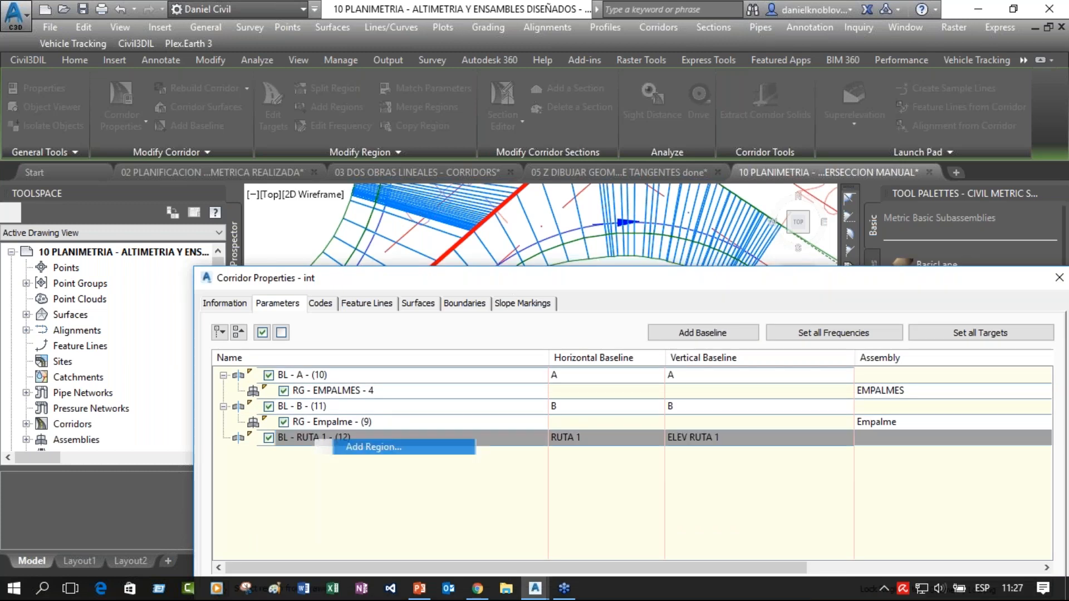
click(642, 324)
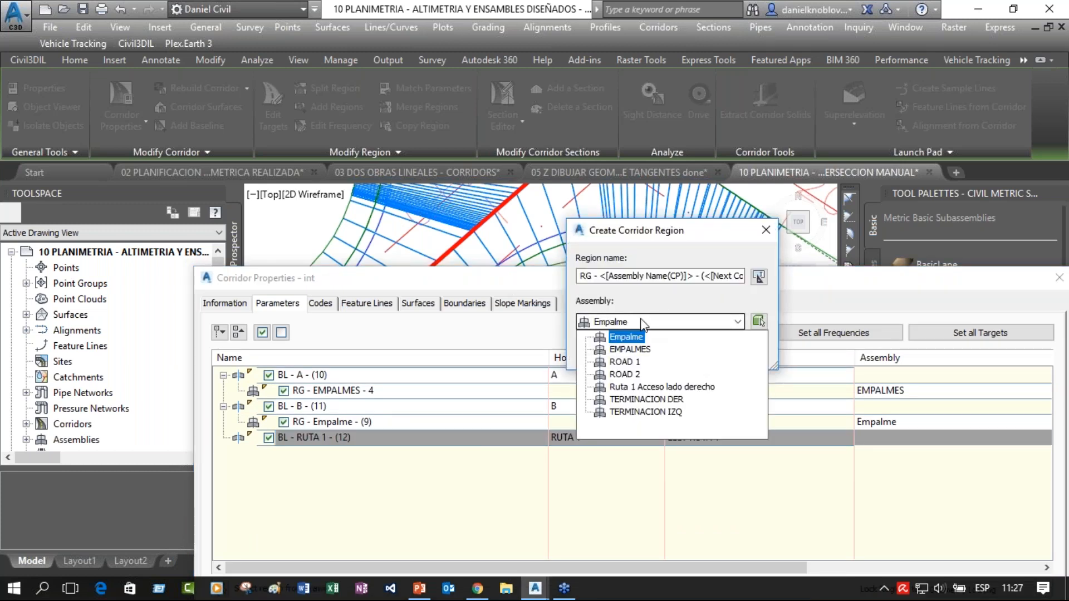
click(656, 388)
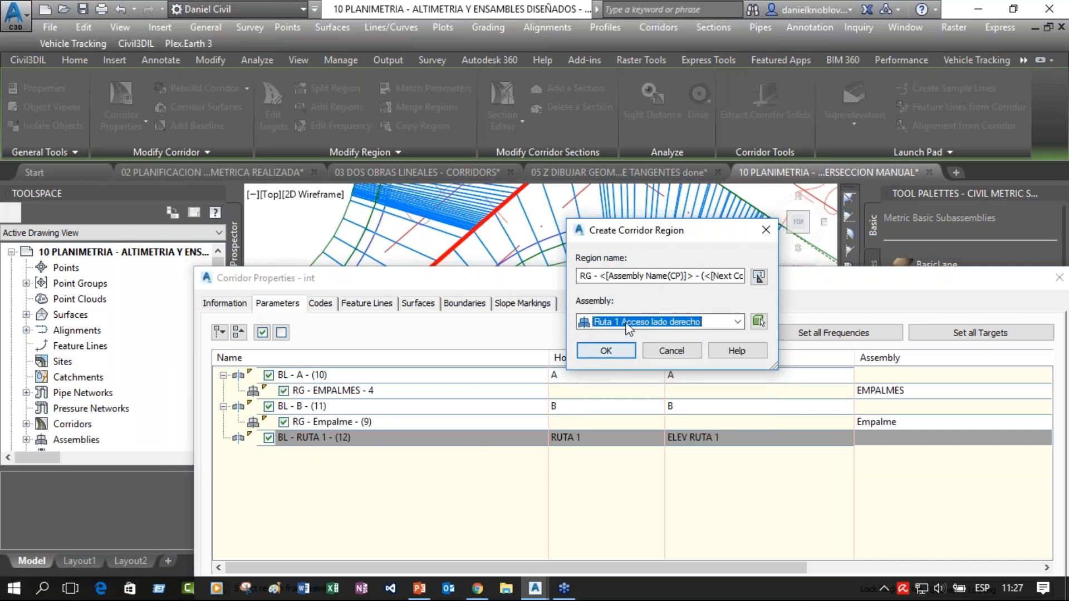
click(617, 349)
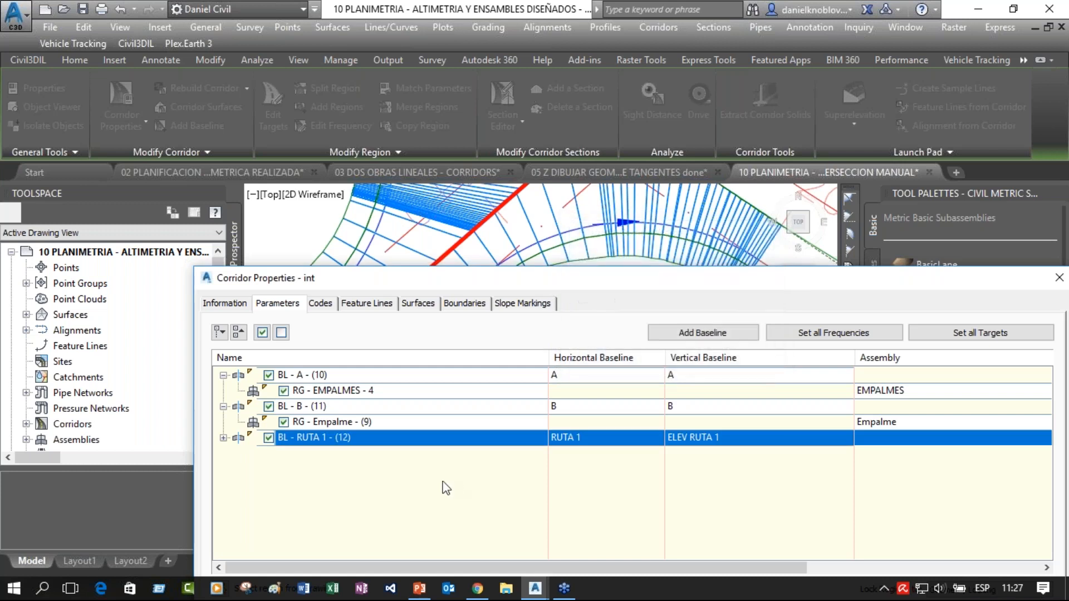
click(223, 438)
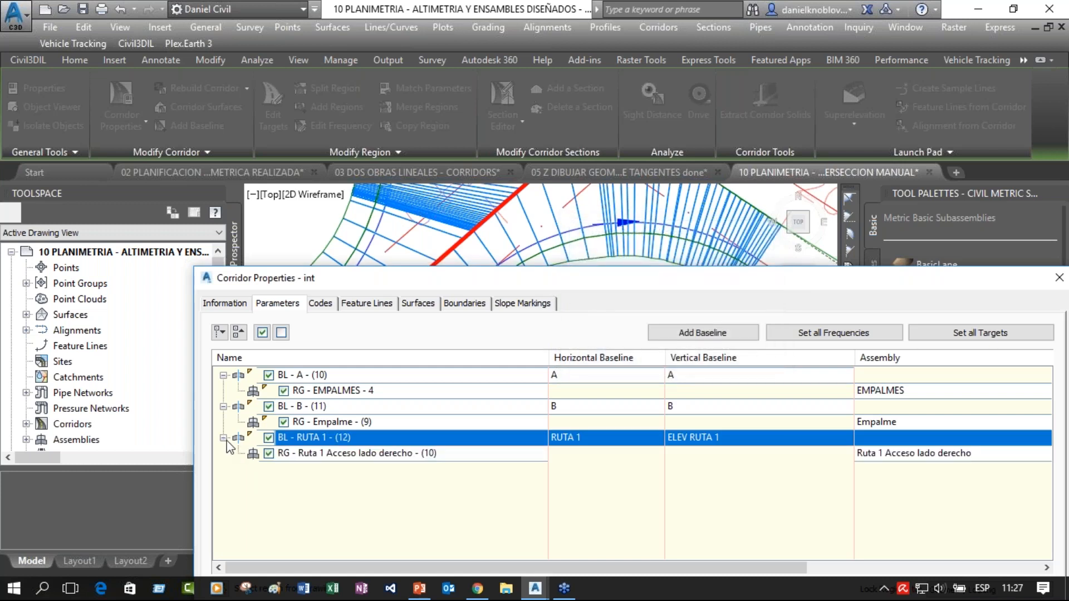
Set the new region's end chainage to 0+194.97 m by picking the near corner of the curved connection in the drawing.
mouse_move(516, 280)
mouse_down()
mouse_move(401, 441)
mouse_move(393, 493)
mouse_move(372, 420)
mouse_move(235, 343)
mouse_move(358, 318)
mouse_move(301, 381)
mouse_up()
mouse_move(553, 382)
mouse_down()
mouse_move(487, 314)
mouse_move(578, 428)
mouse_up()
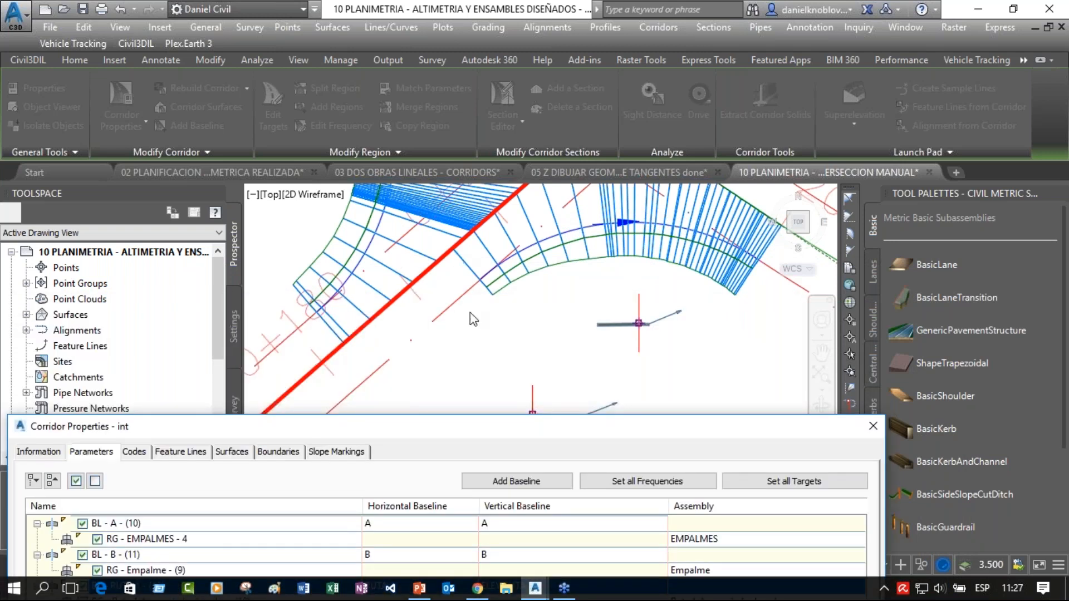
mouse_move(540, 435)
mouse_down()
mouse_move(532, 301)
mouse_move(480, 216)
mouse_up()
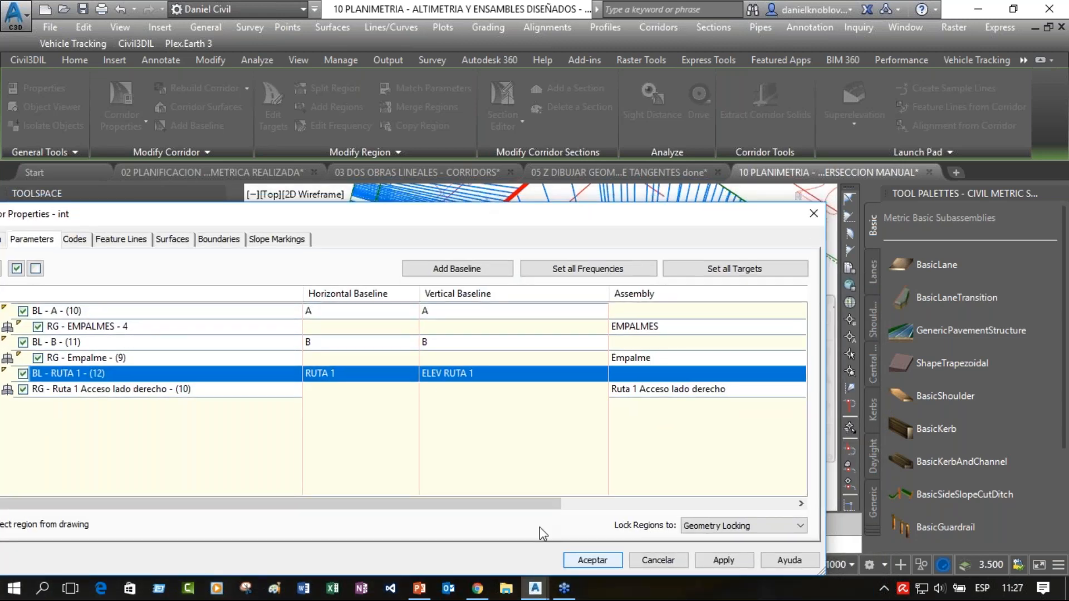
drag(748, 529, 761, 526)
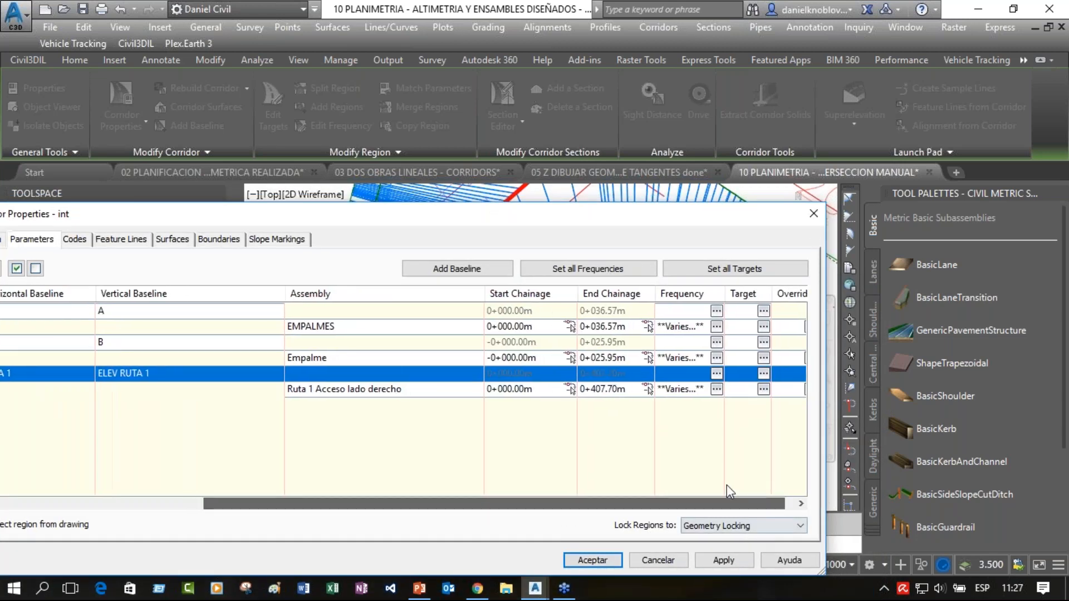
click(651, 392)
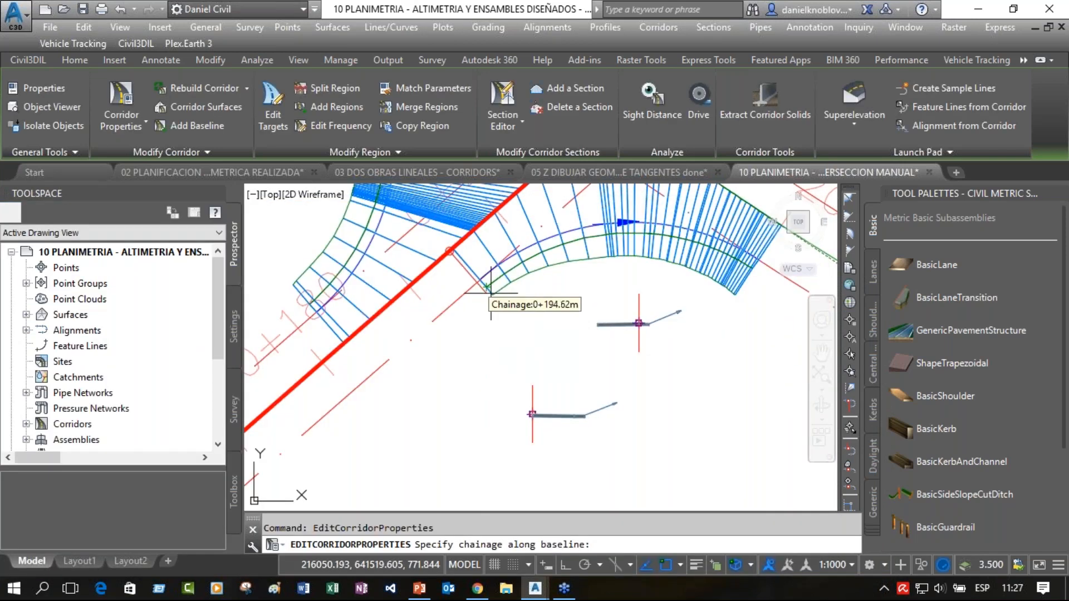
scroll(490, 292, up, 3)
click(505, 313)
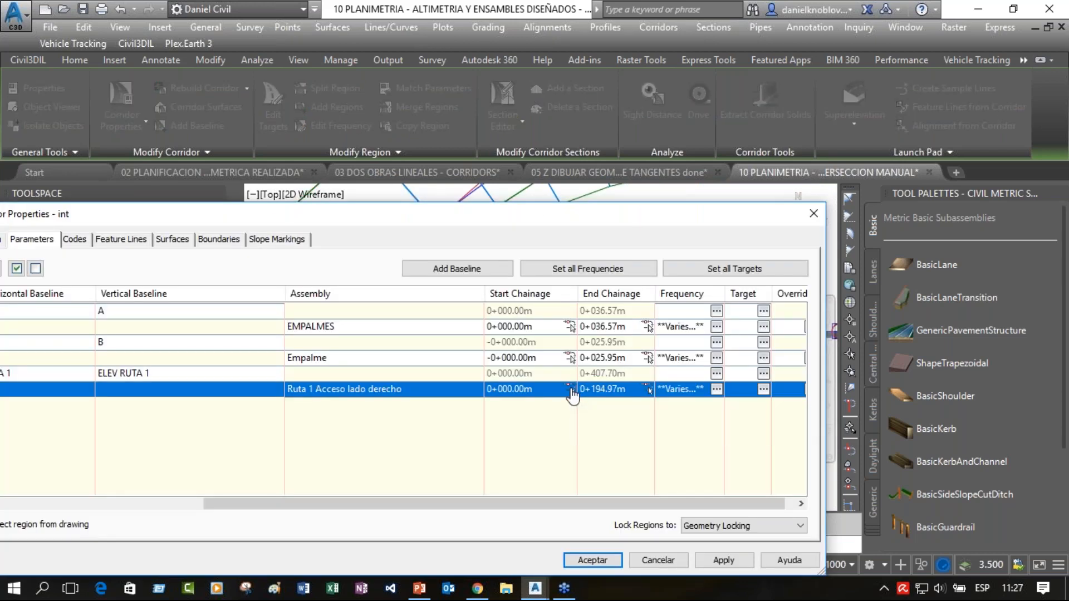
Set the RUTA 1 region's start chainage to 0+182.49 m at the access's outer edge and its assembly frequency to 2 m.
click(570, 388)
middle_drag(366, 360, 580, 409)
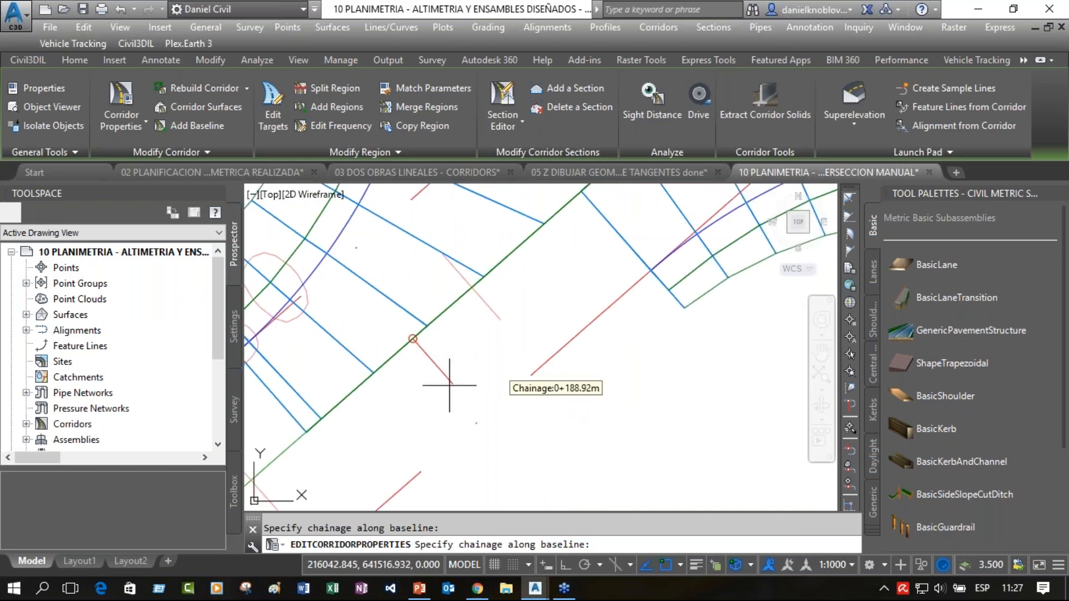
click(299, 436)
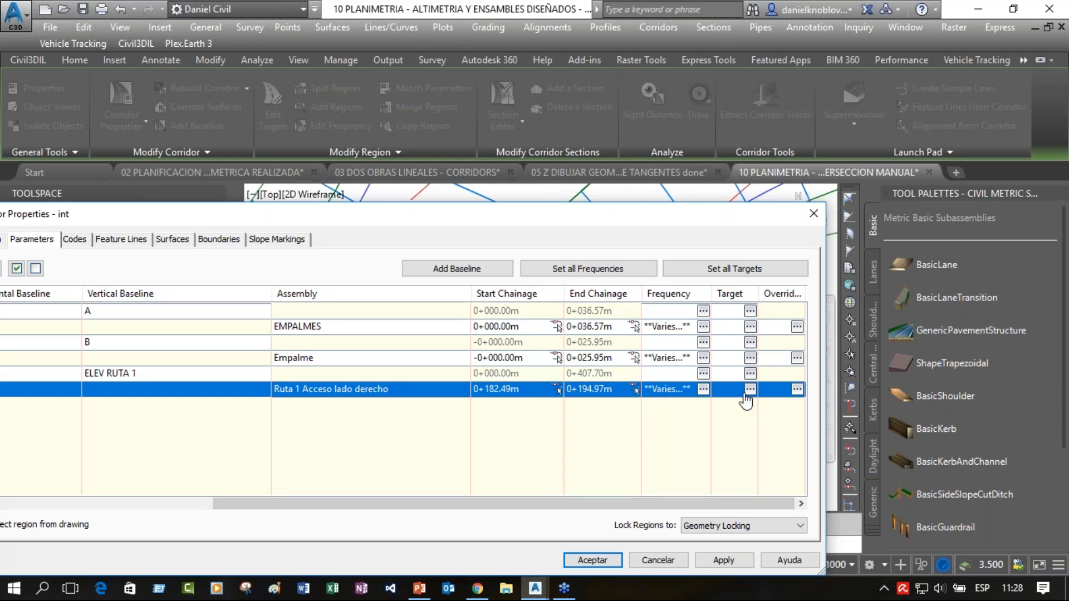
click(704, 388)
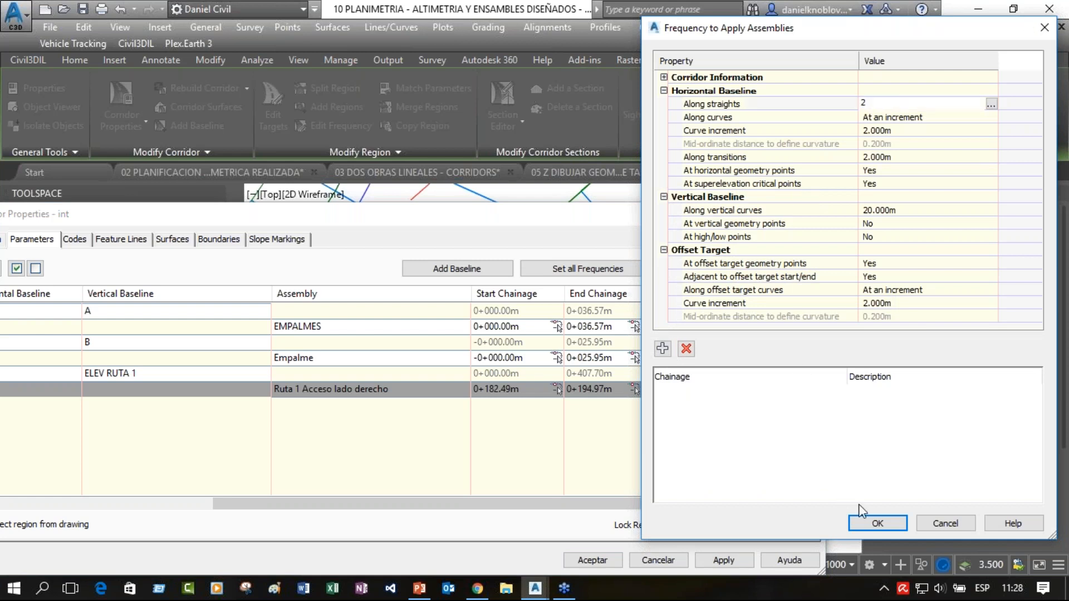
click(882, 525)
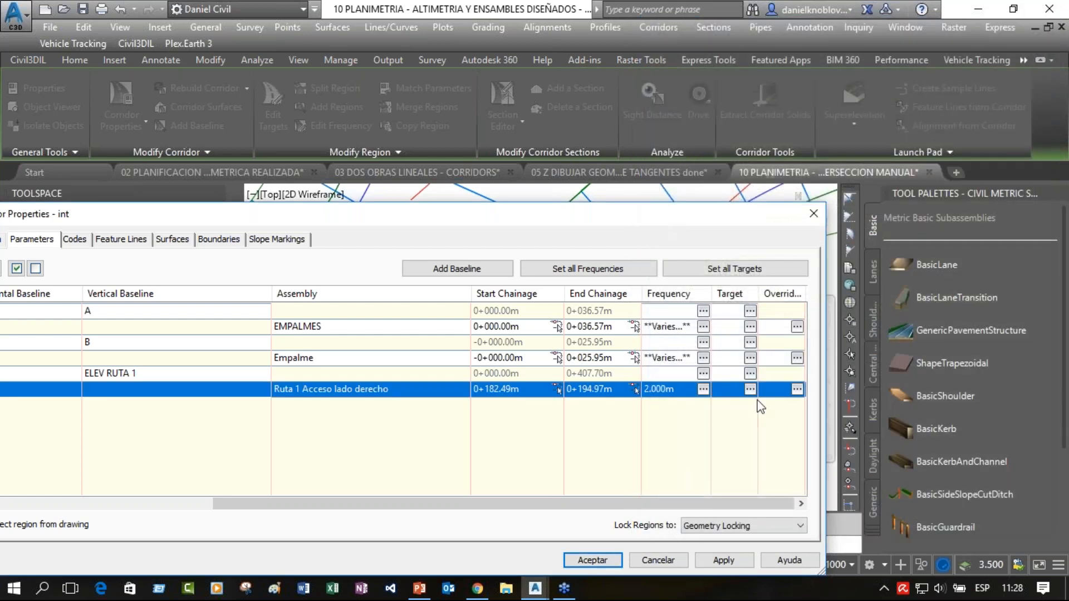
Assign the EG TOPO surface as the target of the region's LinkSlopeToSurface subassembly, accept the corridor properties and rebuild the corridor.
click(750, 389)
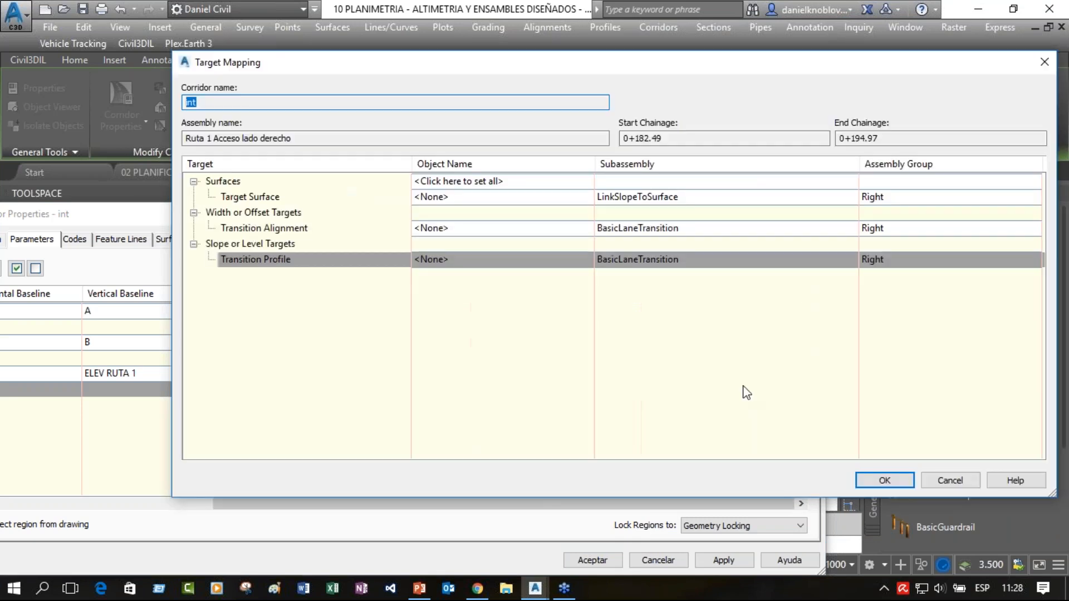
click(498, 197)
click(579, 203)
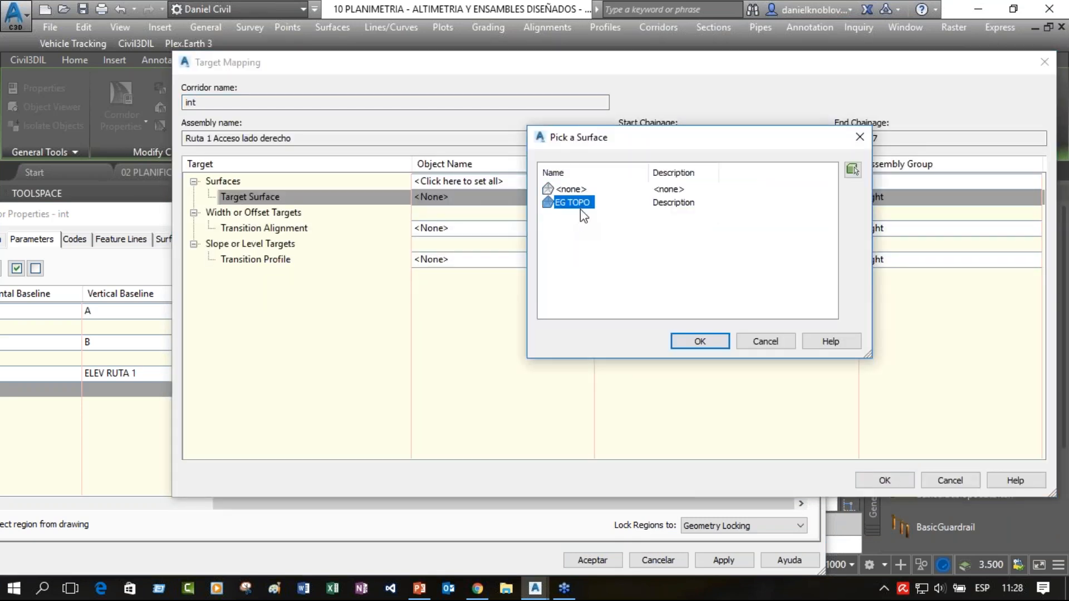
click(696, 337)
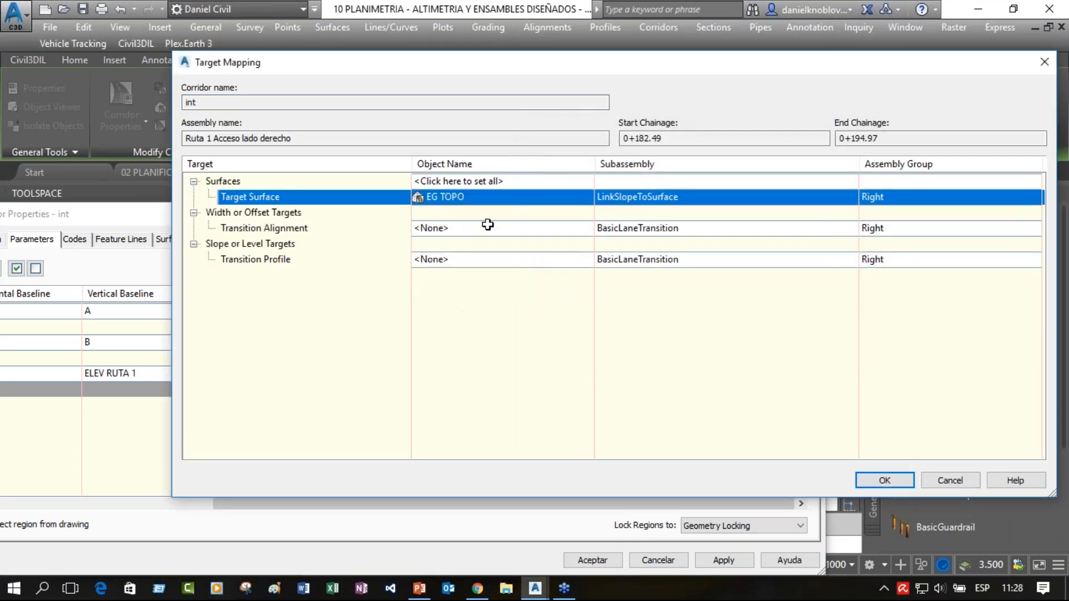
click(885, 481)
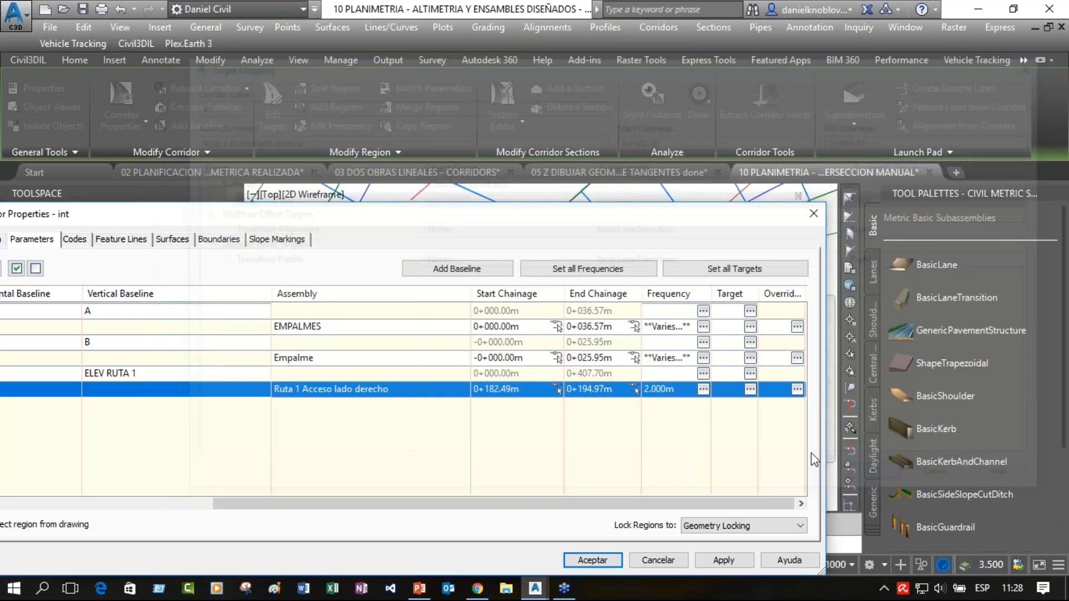
click(598, 561)
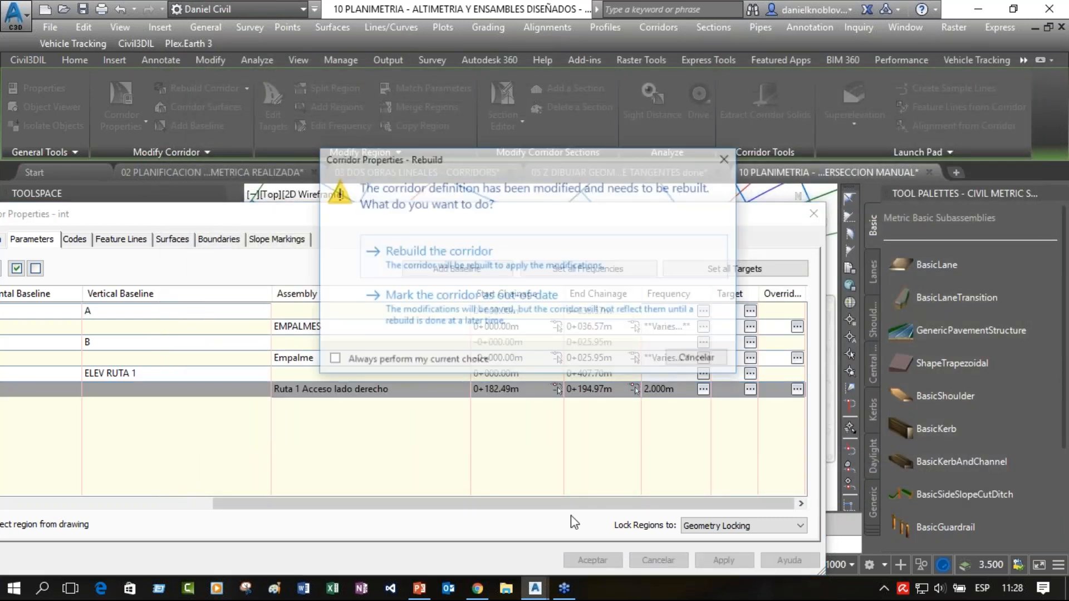
click(497, 270)
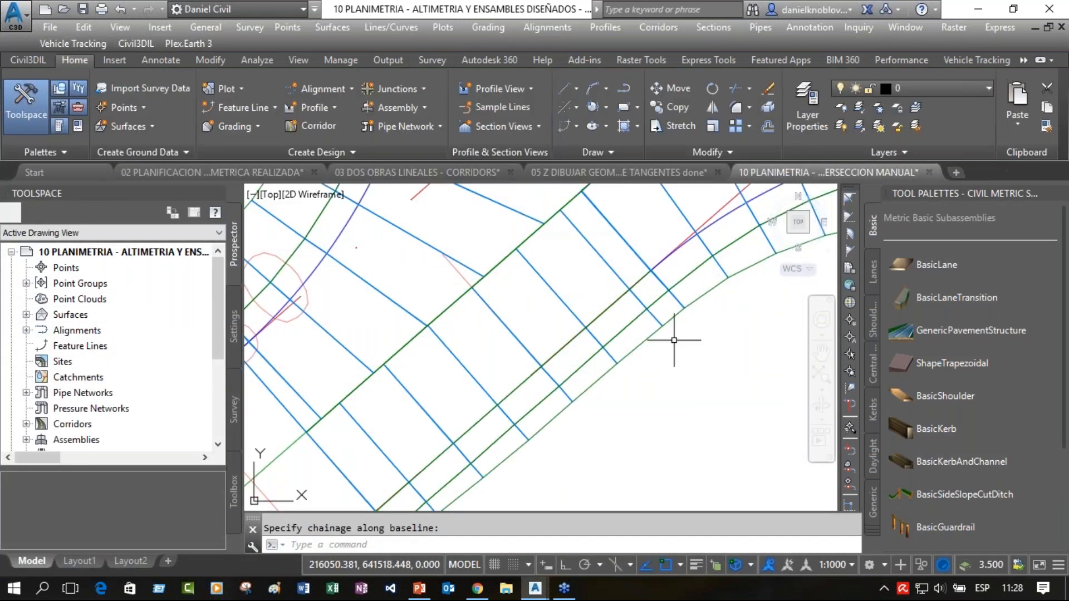
Examine the rebuilt intersection corridor in 3D in the Object Viewer, then return to the drawing.
scroll(701, 361, down, 3)
mouse_move(713, 374)
middle_down()
mouse_move(573, 421)
mouse_move(524, 457)
middle_up()
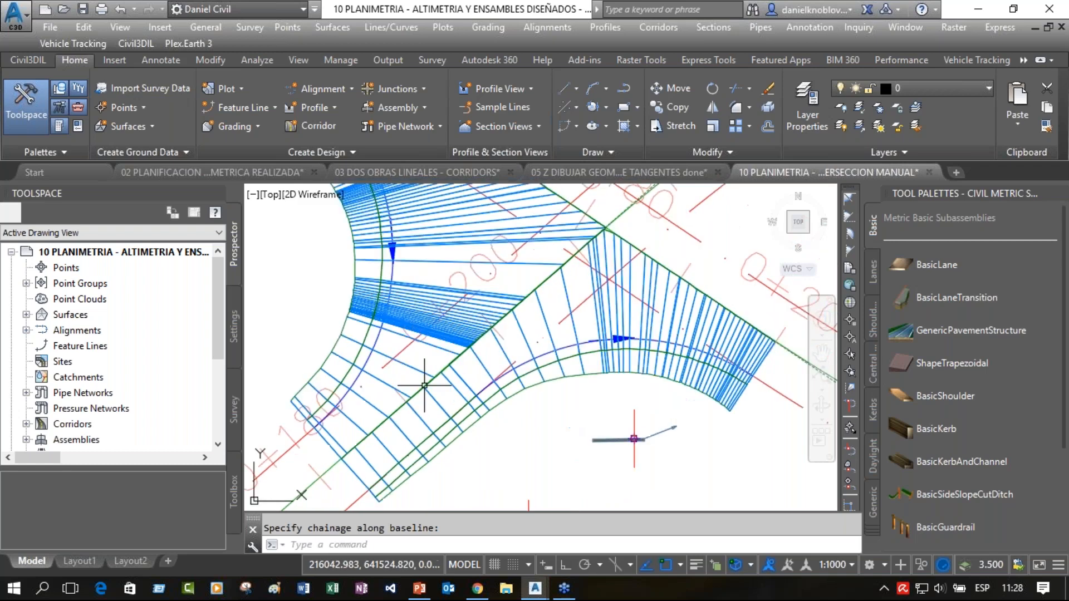
click(482, 306)
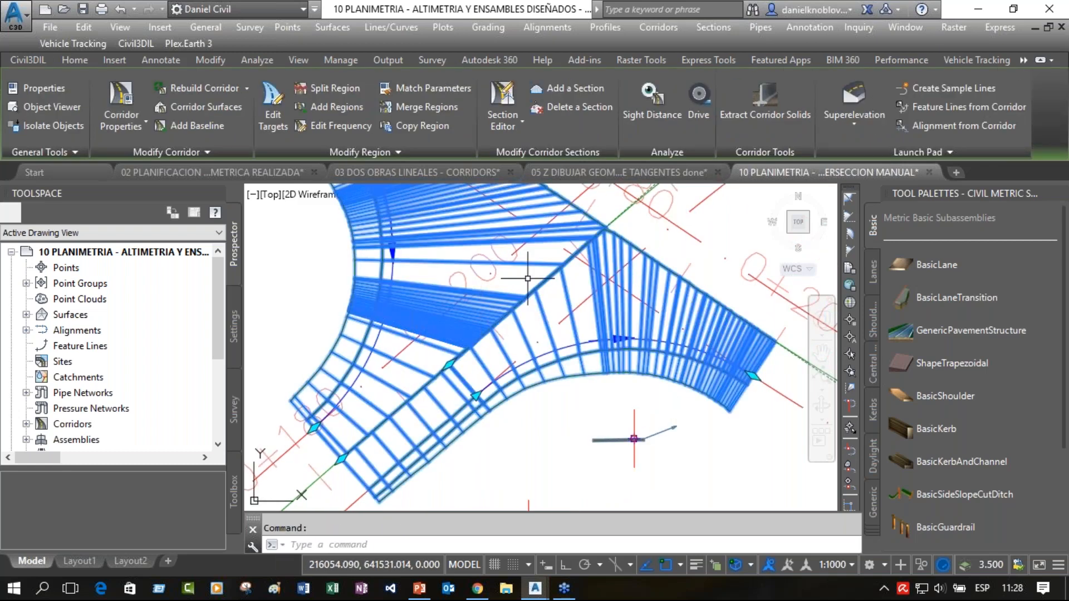
right_click(498, 254)
click(617, 543)
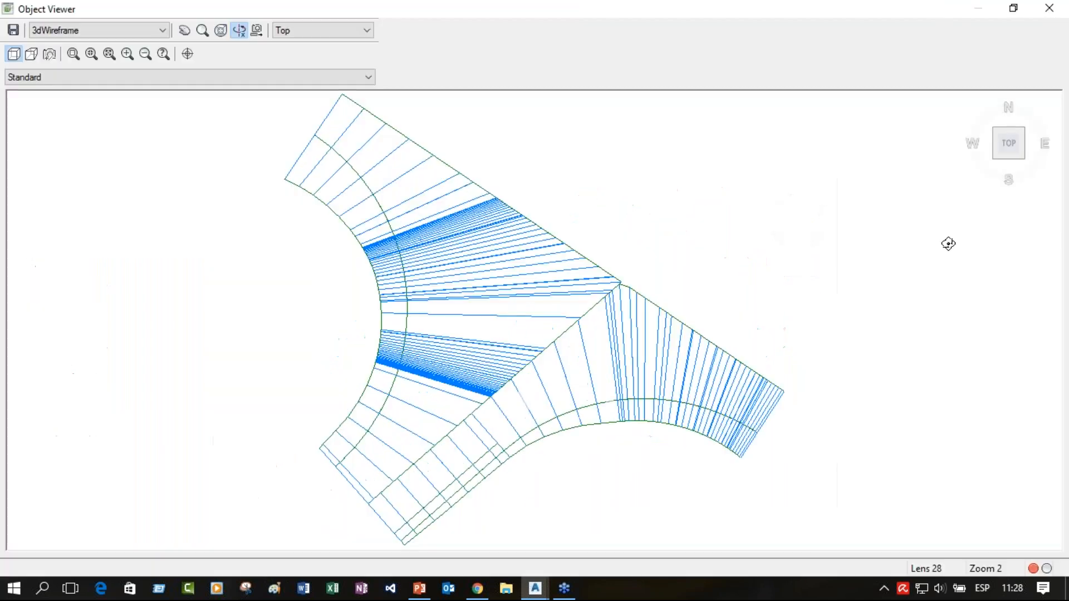
click(1009, 151)
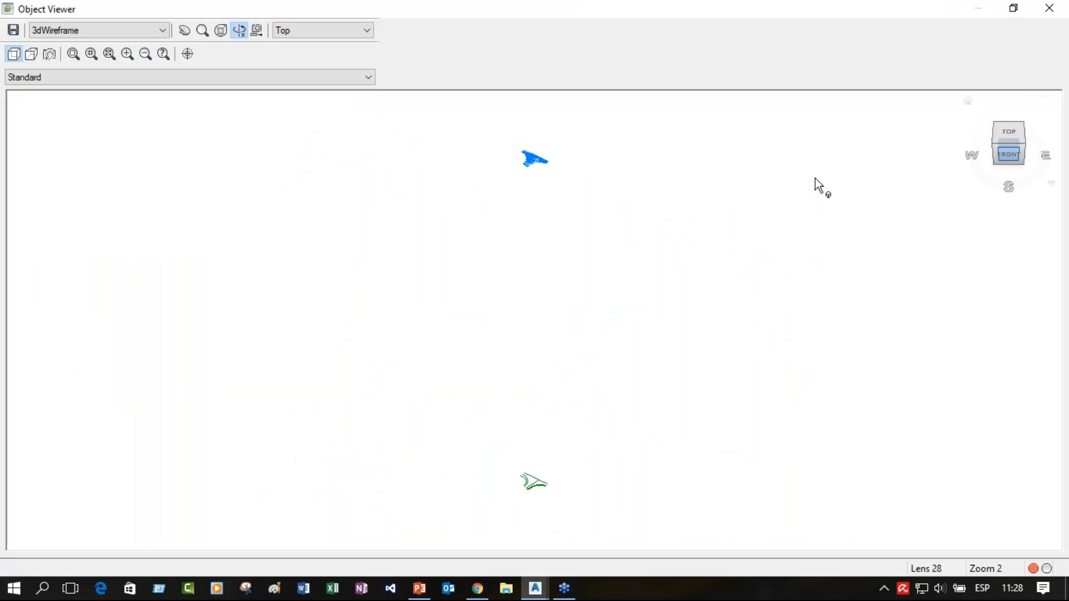
drag(696, 351, 573, 251)
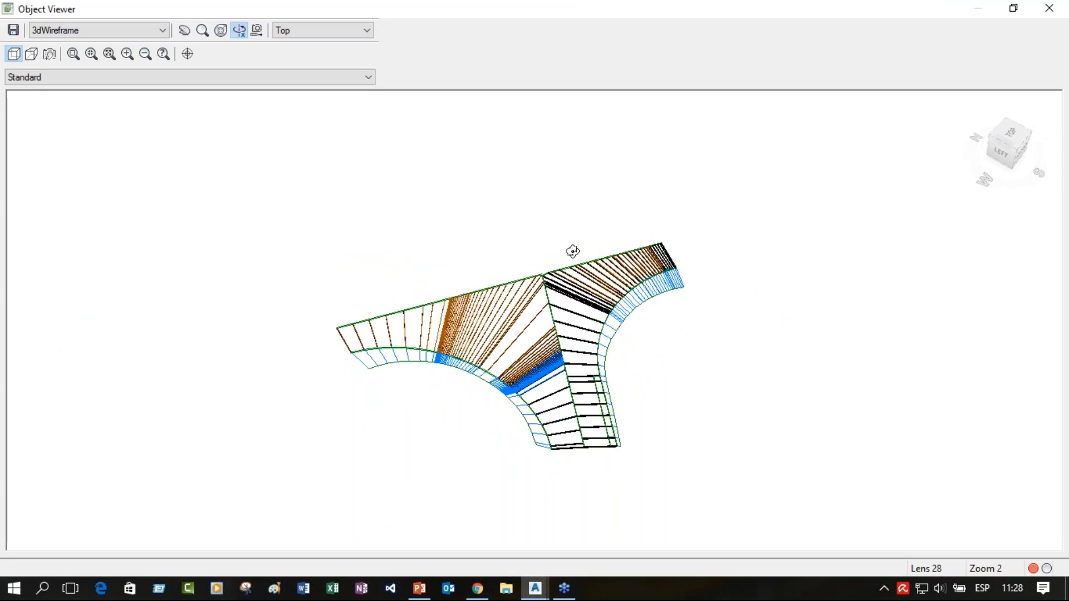
right_click(573, 250)
click(603, 259)
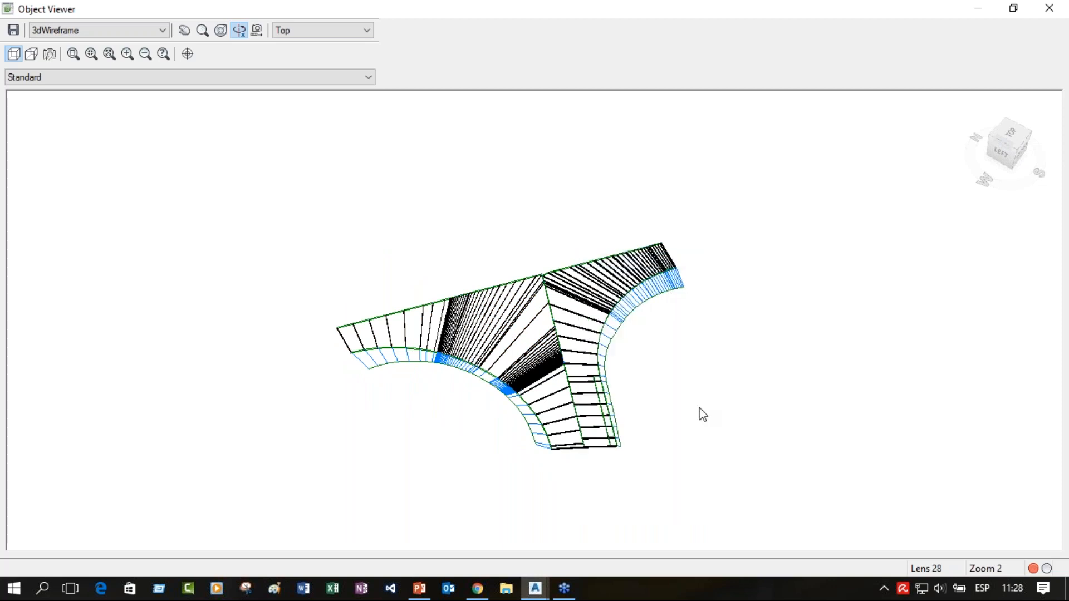
key(Escape)
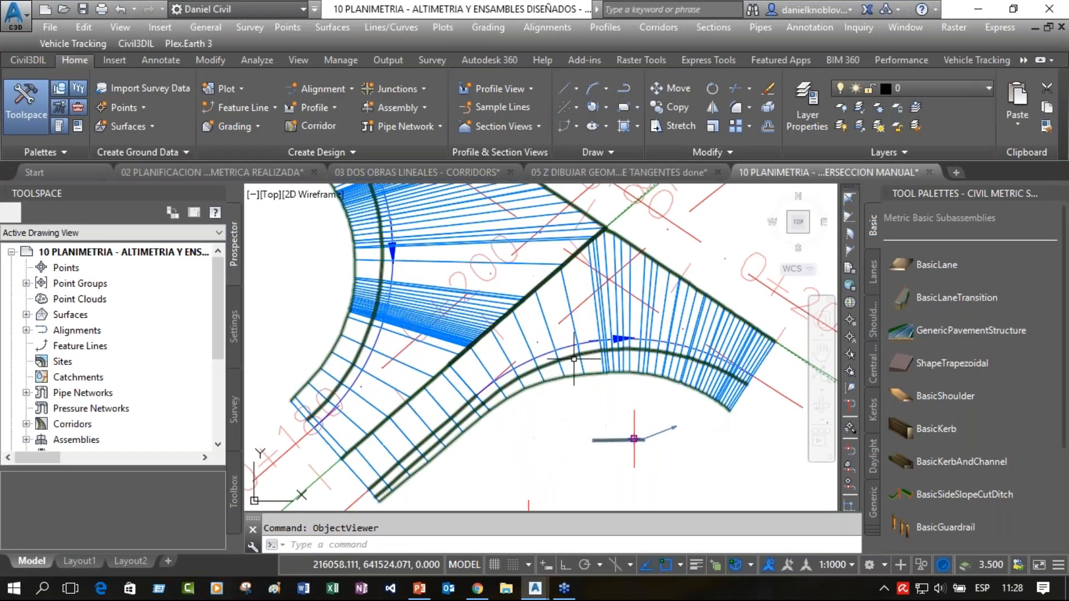
Stretch the end of the RUTA 1 corridor region near chainage 0+140 up to the starting edge of the intersection corridor.
middle_drag(623, 408, 490, 411)
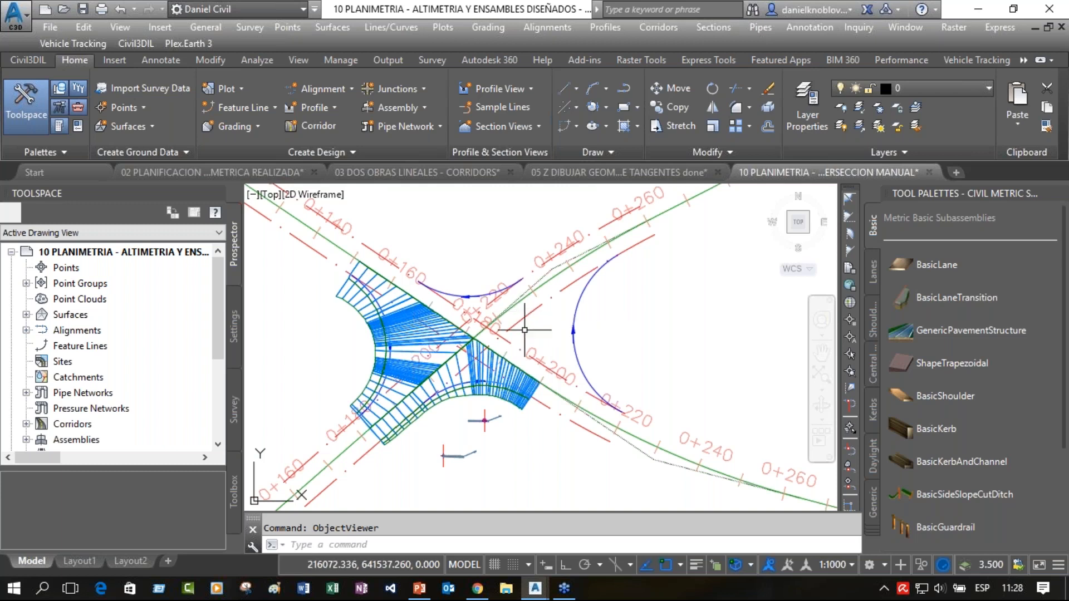
mouse_move(575, 308)
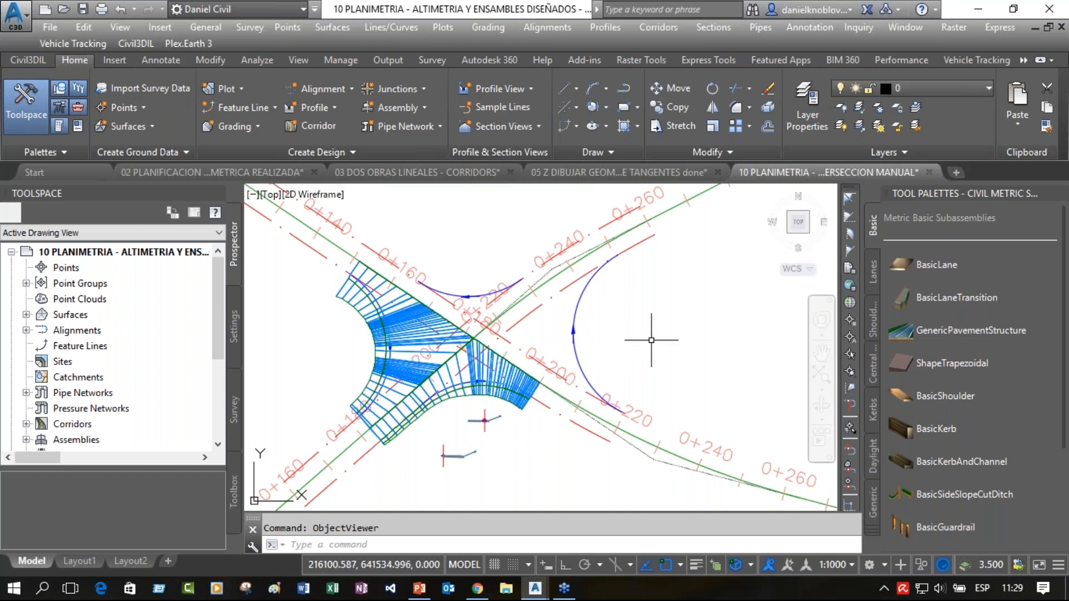
scroll(651, 340, down, 2)
mouse_move(669, 339)
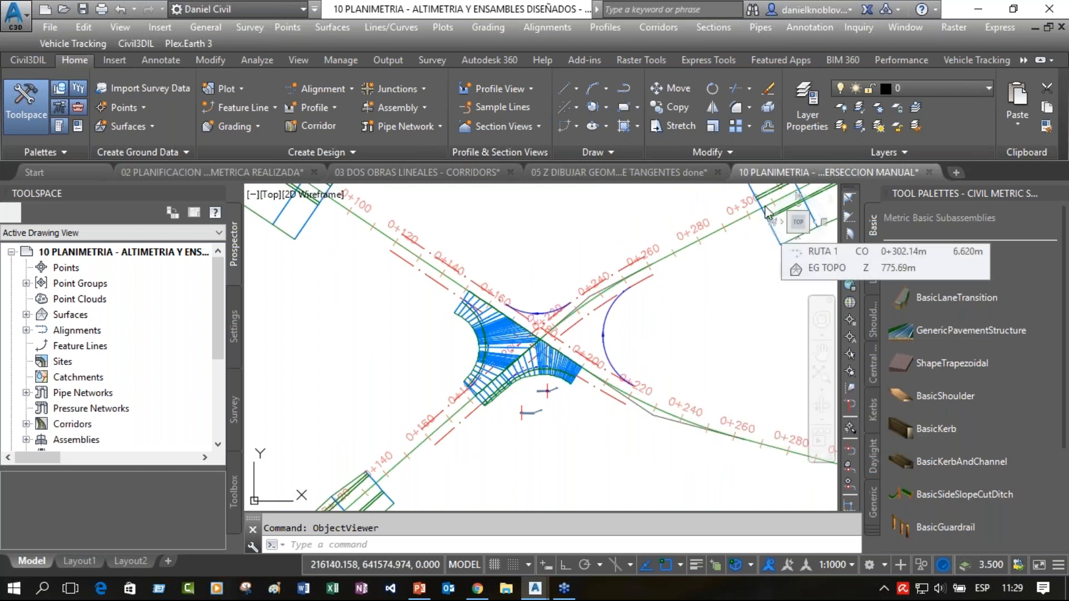
click(372, 483)
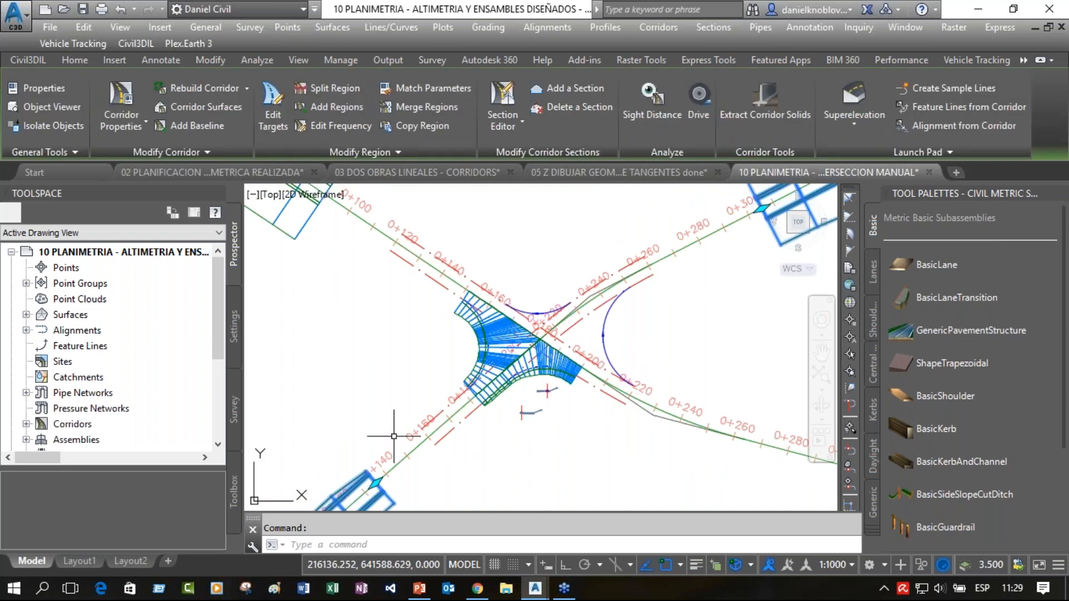
click(375, 483)
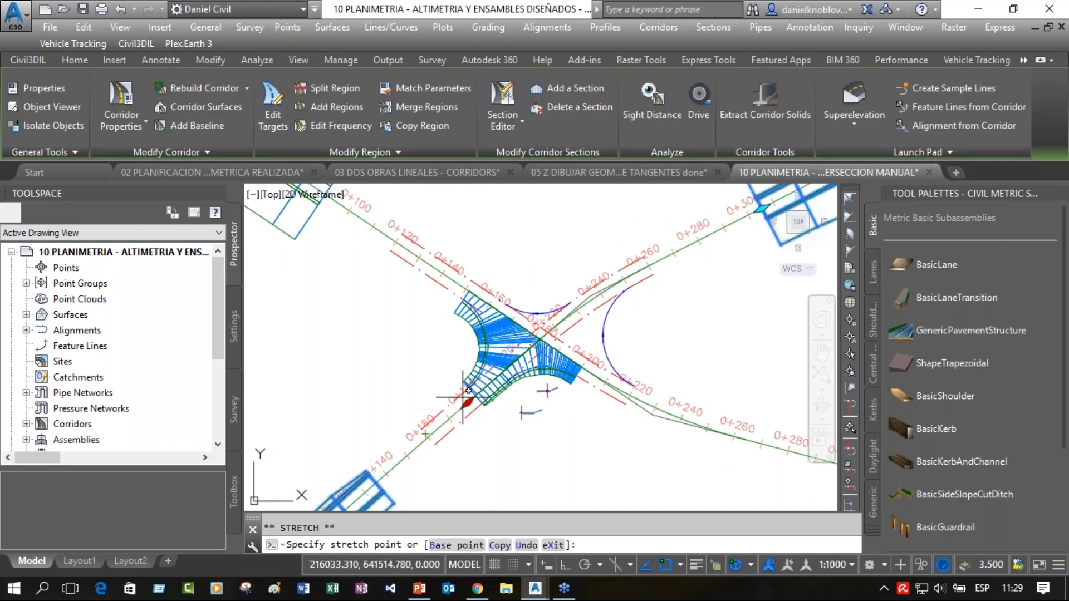
scroll(466, 400, up, 2)
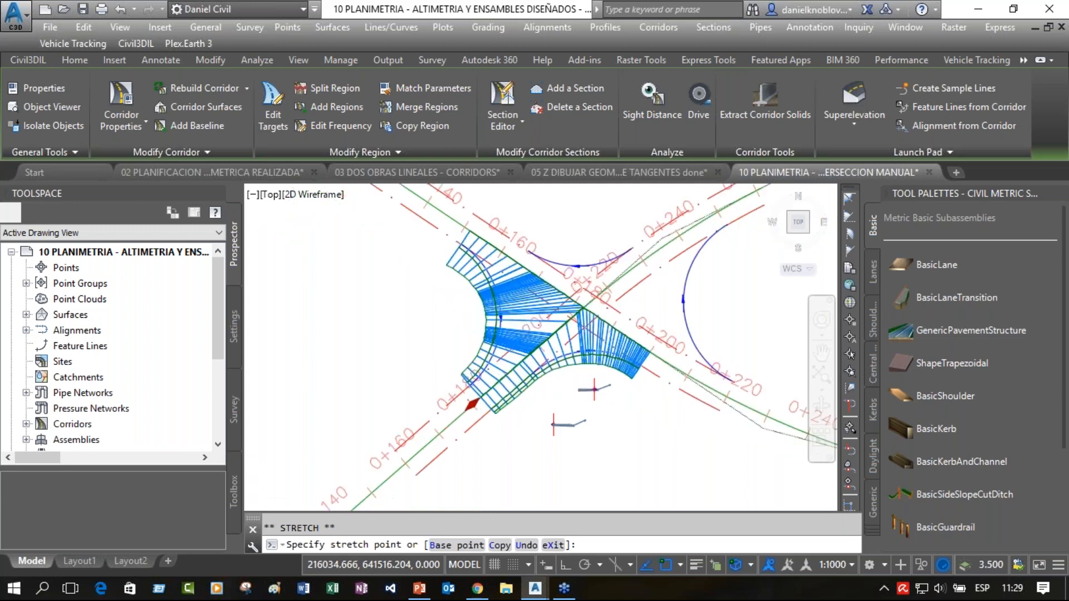
scroll(501, 409, up, 4)
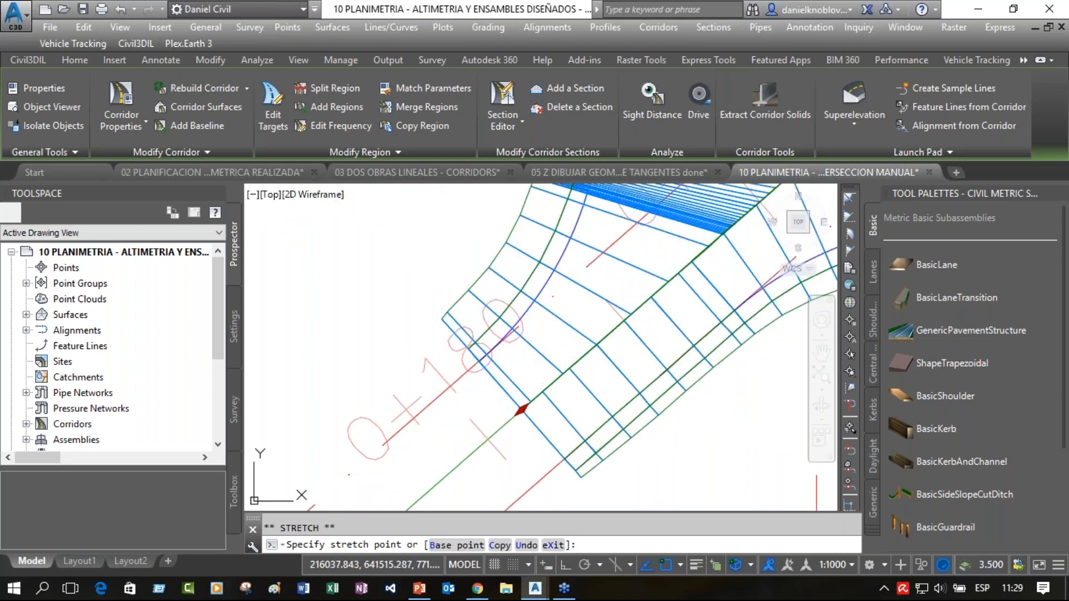
key(Escape)
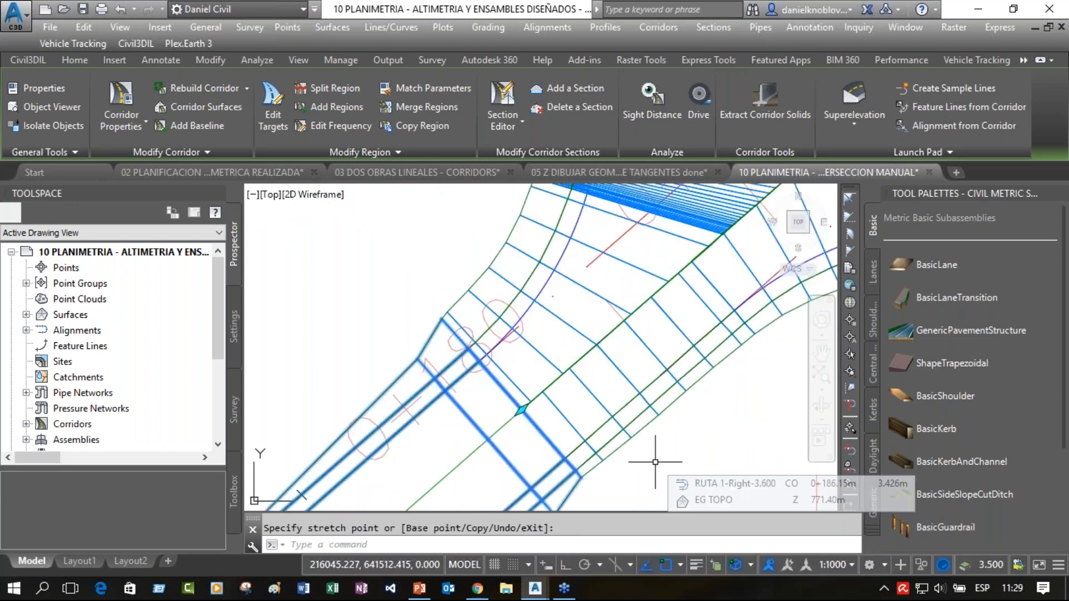
key(Escape)
key(Escape)
Open the drawing "10 Z CRUCE LLANO centralizado en el punto de int.dwg" from the 01 Creacion Manual folder.
scroll(657, 455, down, 3)
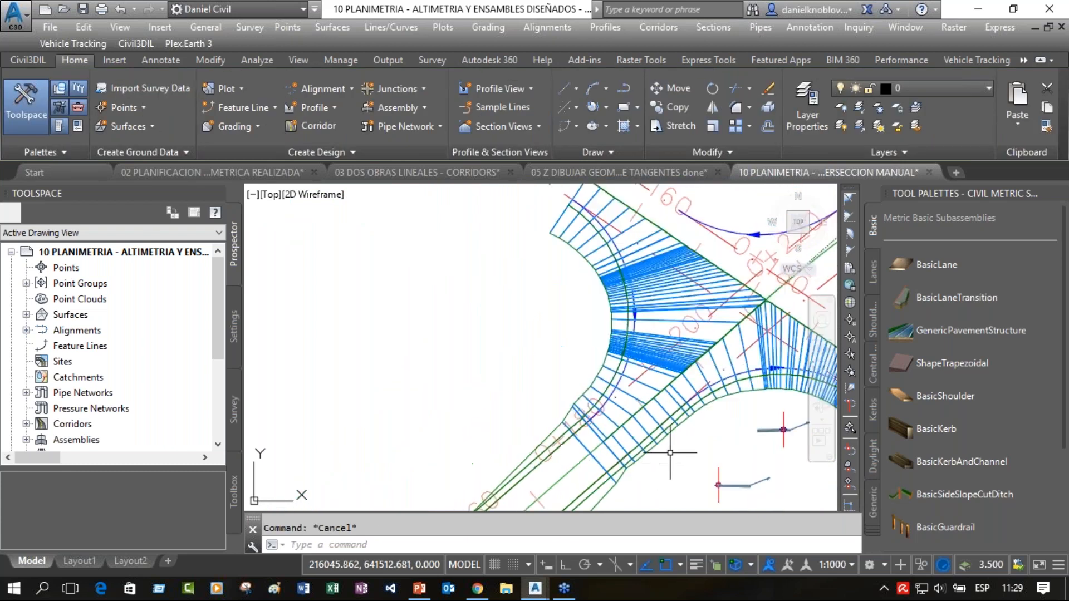
scroll(770, 426, down, 5)
mouse_move(770, 434)
middle_down()
mouse_move(275, 396)
mouse_move(530, 394)
middle_up()
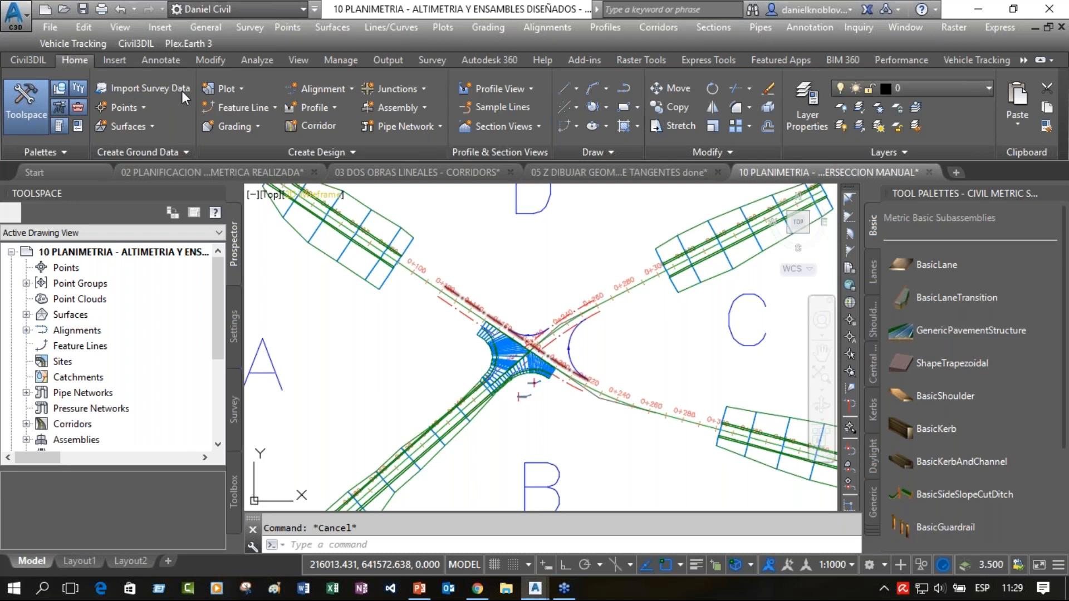
click(65, 10)
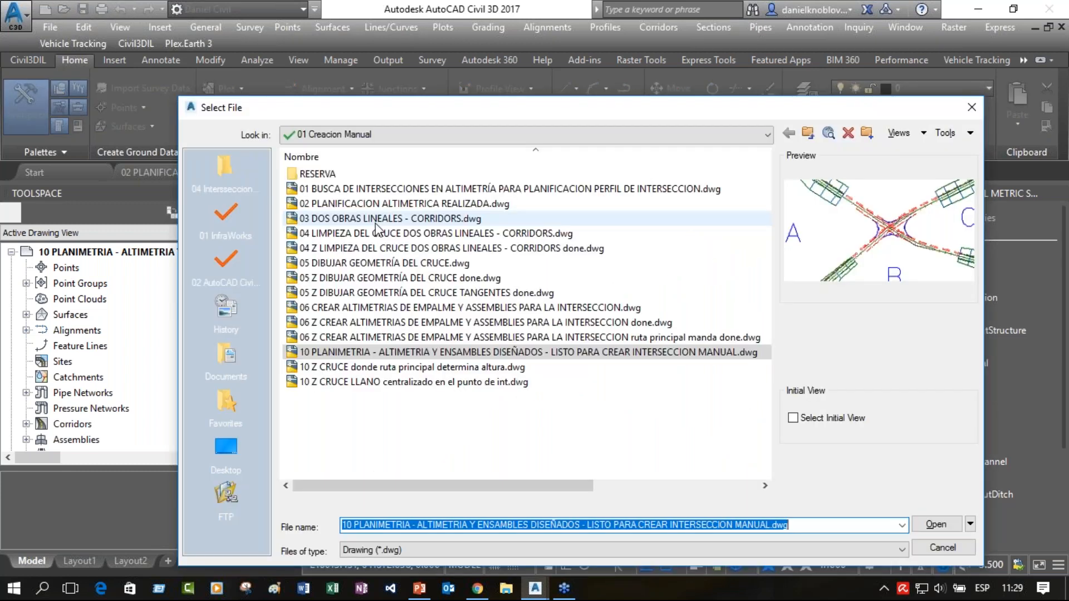
click(420, 369)
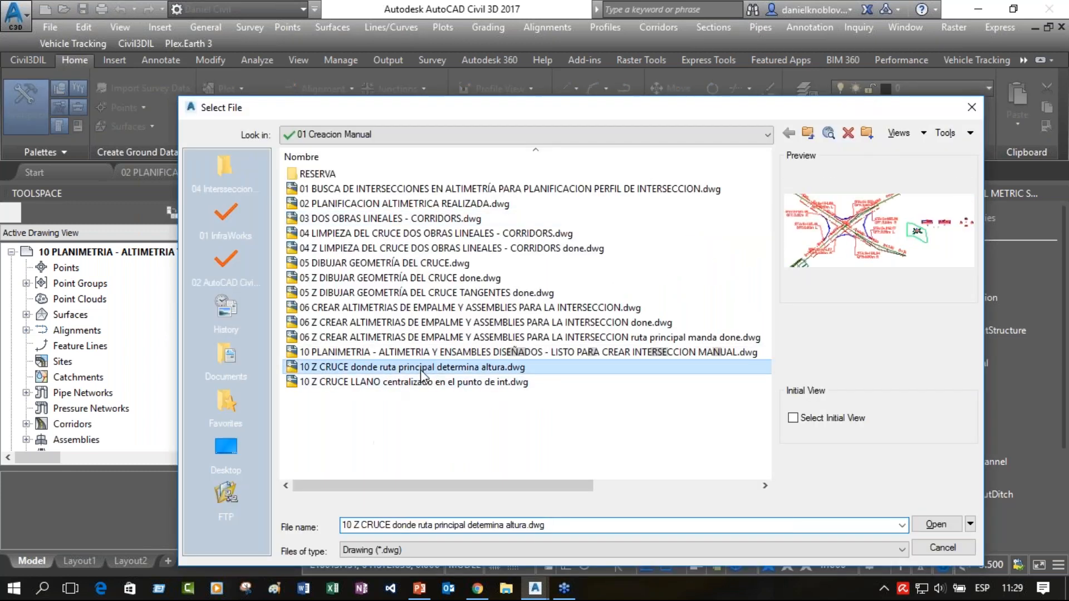
click(357, 383)
click(947, 526)
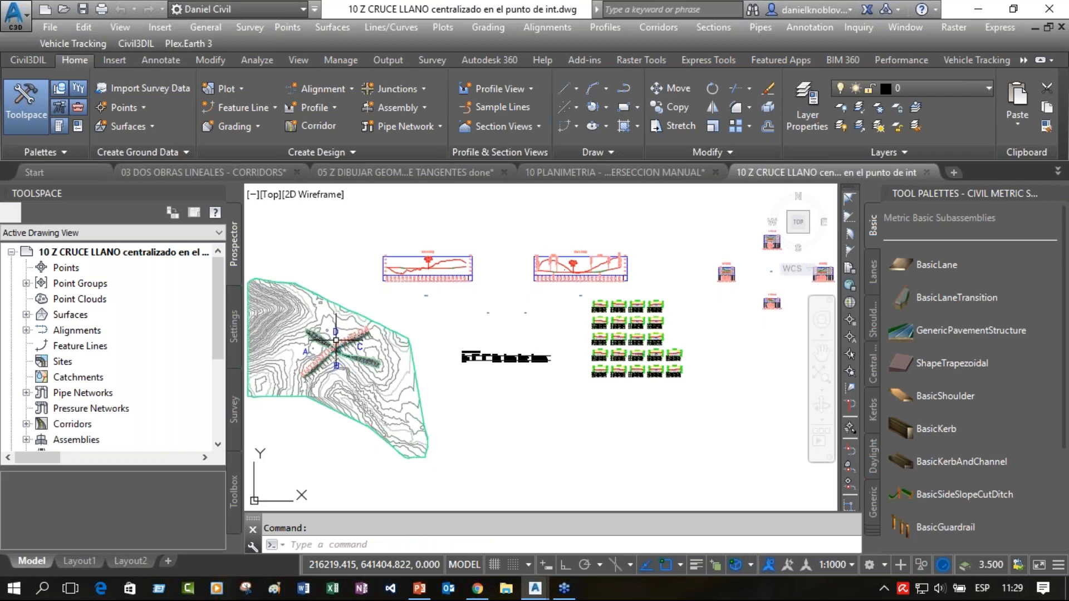
Examine the finished intersection corridor joining the four road arms, and the Cut/Fill Summary volume table beside the plan.
scroll(342, 348, up, 3)
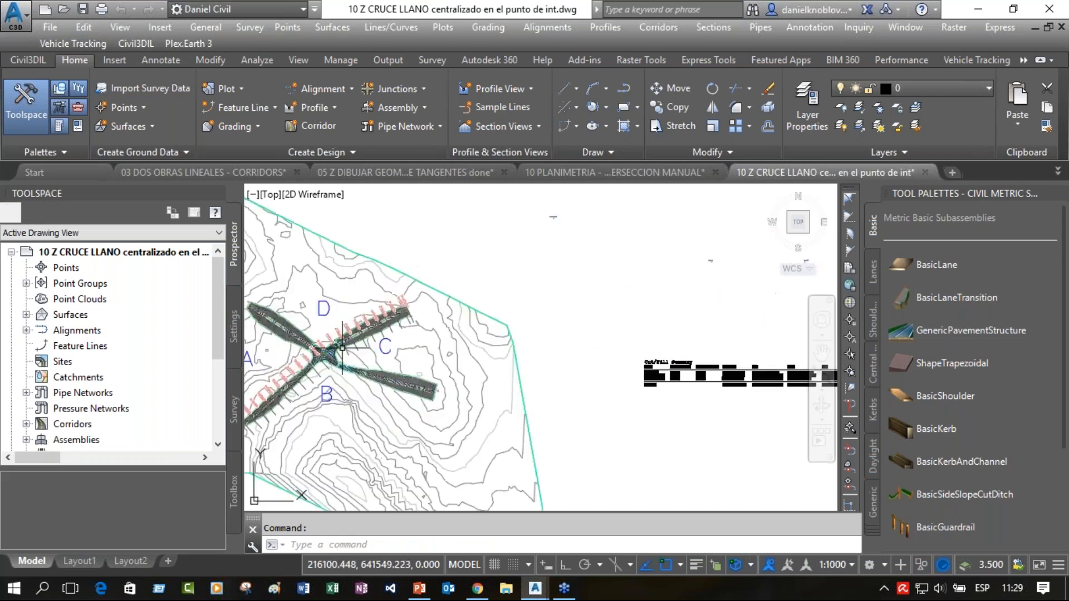
scroll(342, 348, up, 4)
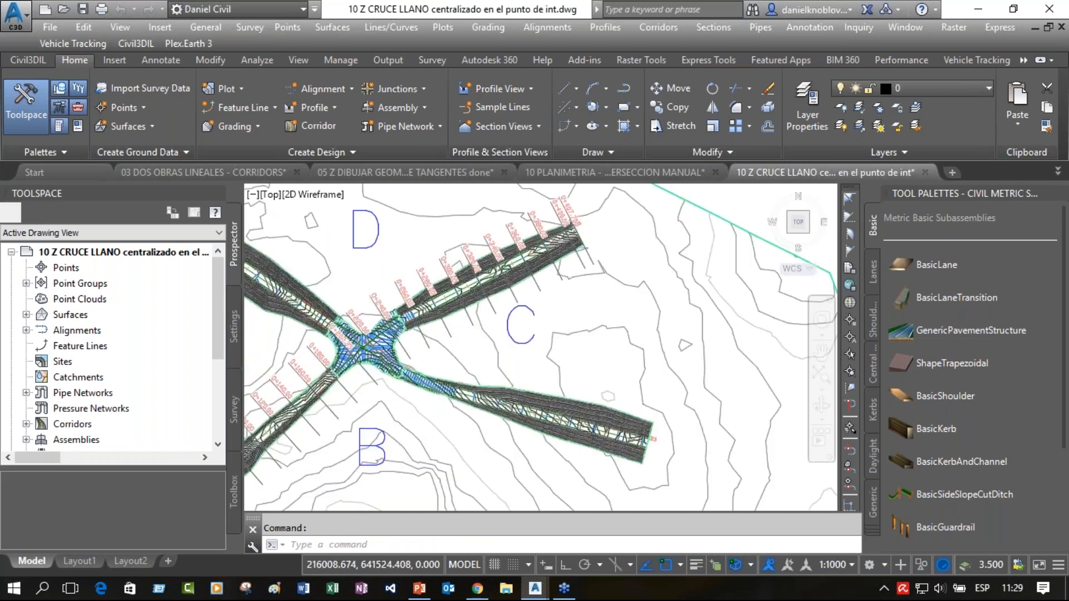
scroll(361, 344, up, 5)
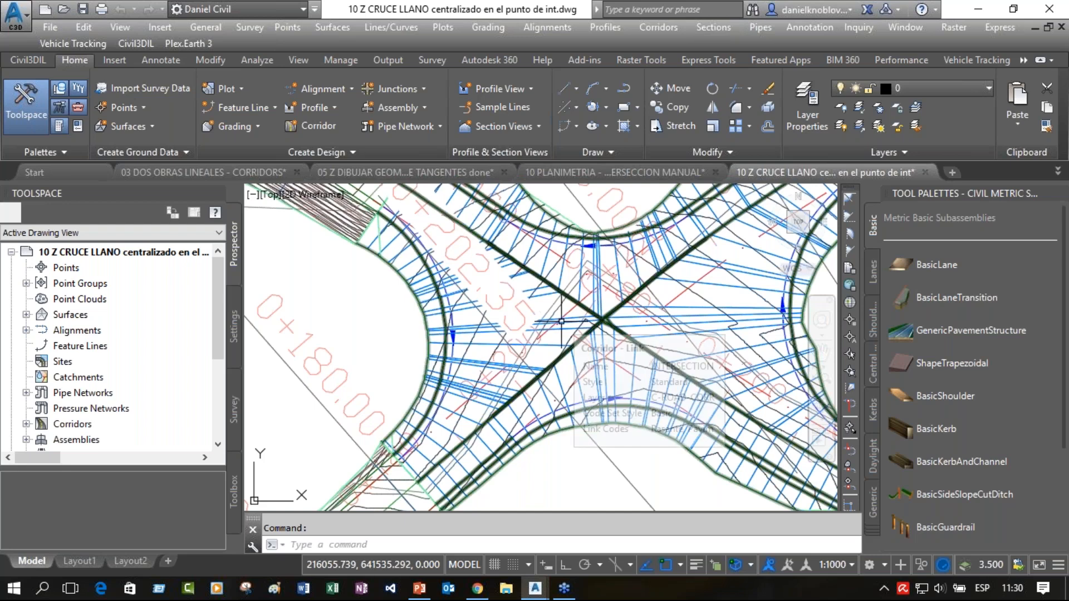
click(562, 322)
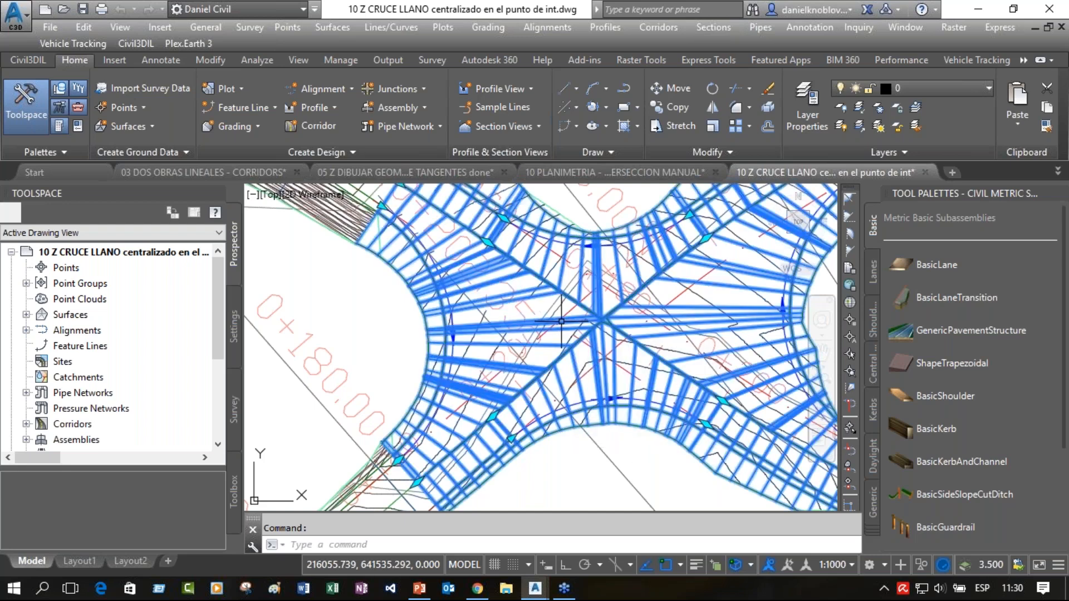
scroll(612, 329, down, 4)
scroll(618, 330, down, 3)
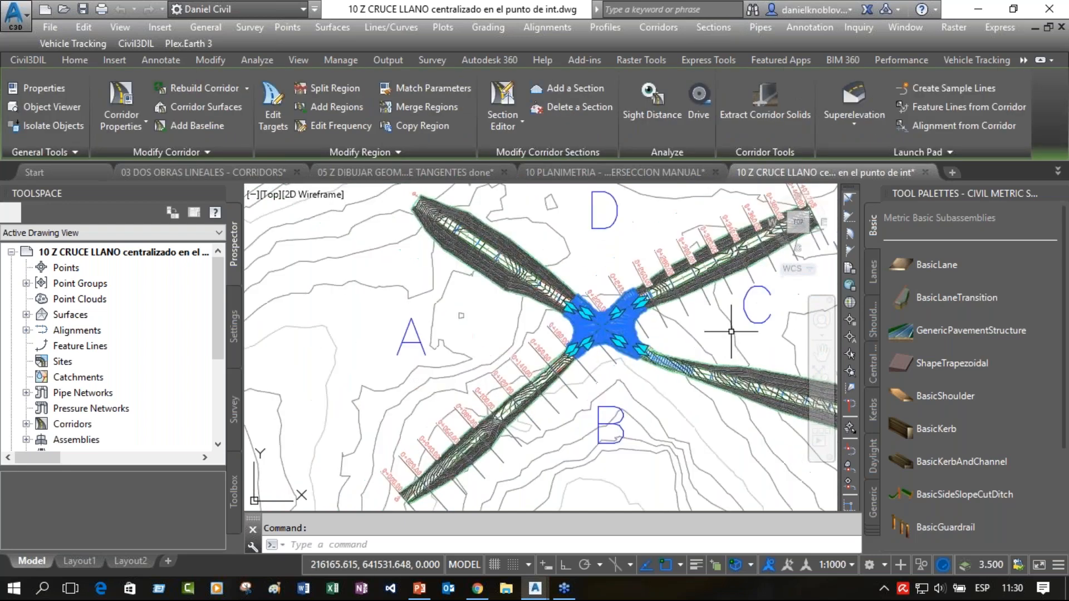
scroll(731, 332, down, 2)
middle_drag(731, 332, 528, 369)
middle_drag(764, 392, 394, 352)
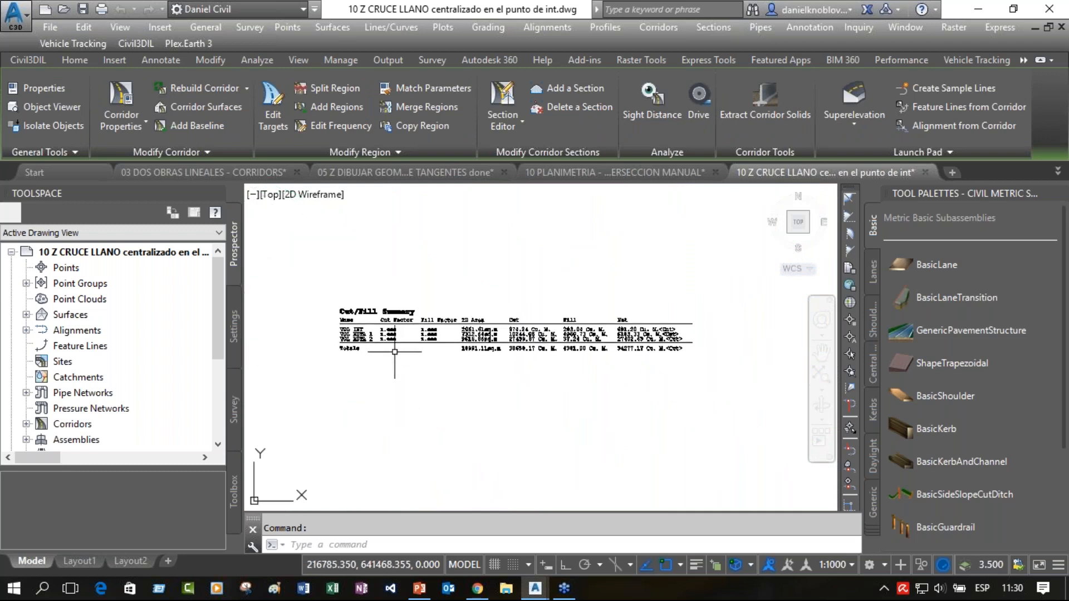
scroll(396, 351, up, 4)
scroll(491, 342, down, 6)
scroll(491, 342, down, 4)
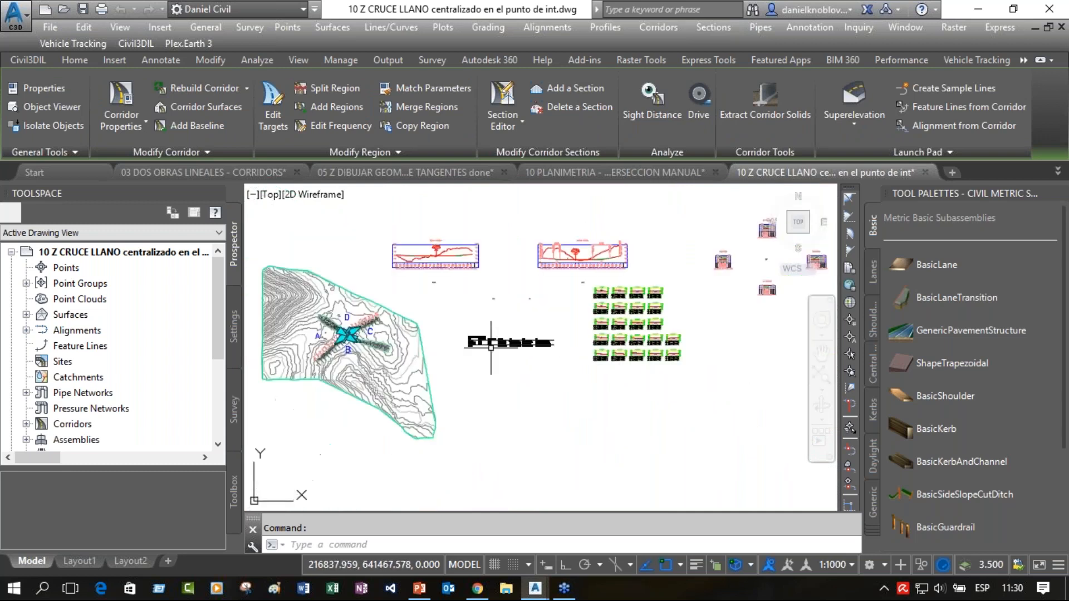
Examine the cross-section views, including chainages 0+240, 0+020 and 0+202.347, and return to the overall drawing with nothing selected.
scroll(660, 317, up, 3)
scroll(624, 327, up, 4)
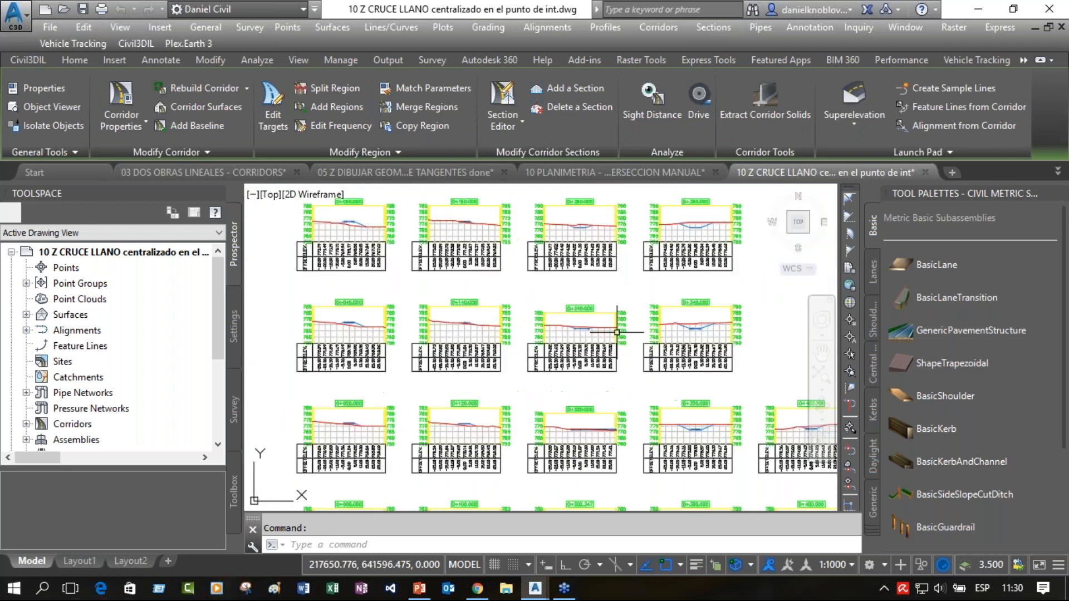
scroll(617, 333, up, 4)
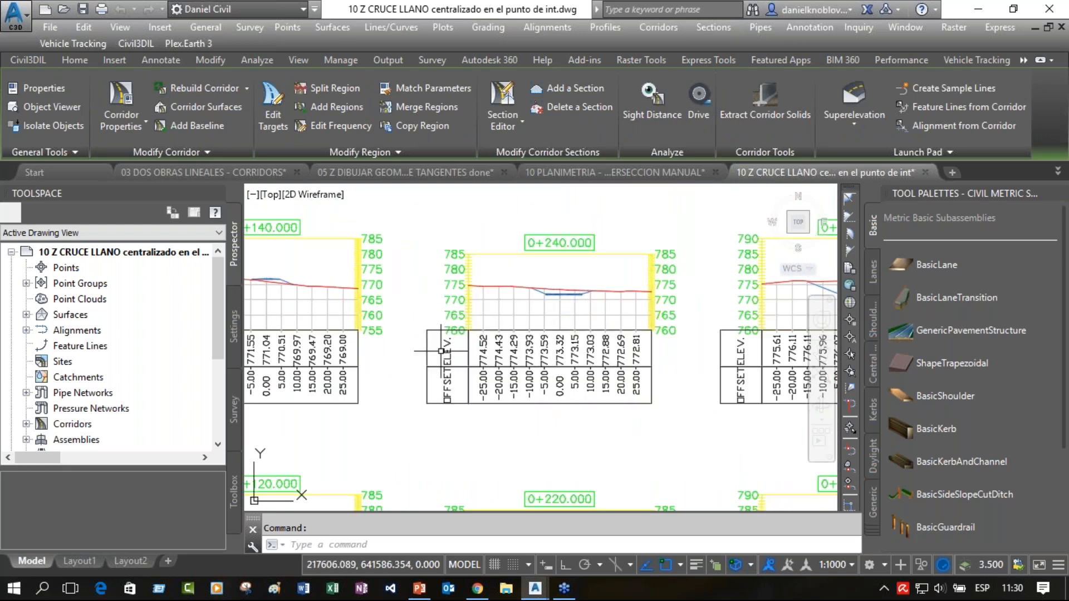
scroll(409, 391, down, 2)
scroll(415, 407, down, 2)
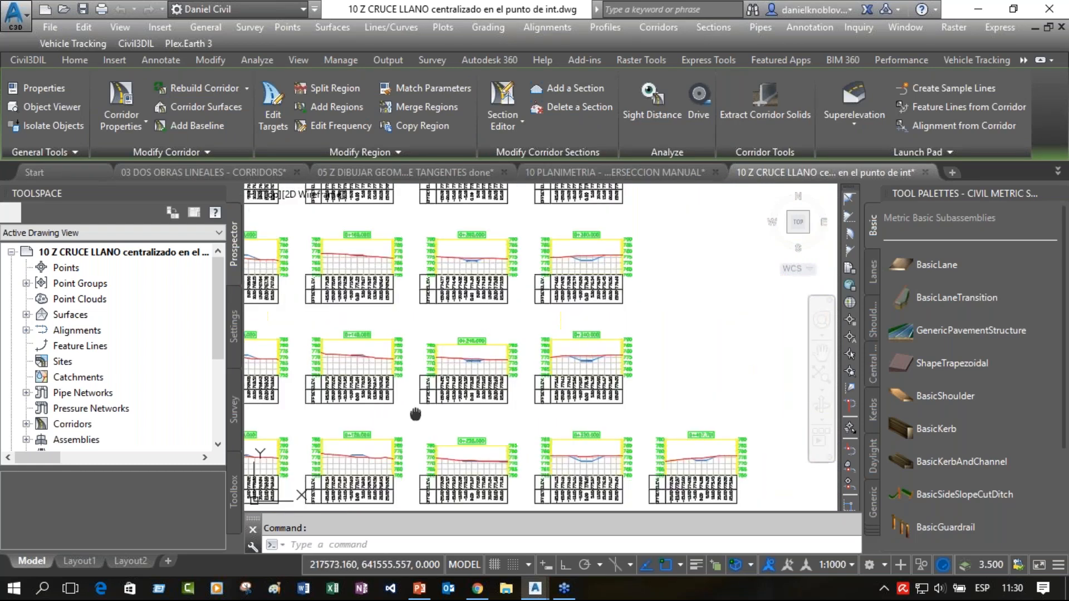
middle_drag(416, 415, 621, 343)
scroll(451, 389, up, 6)
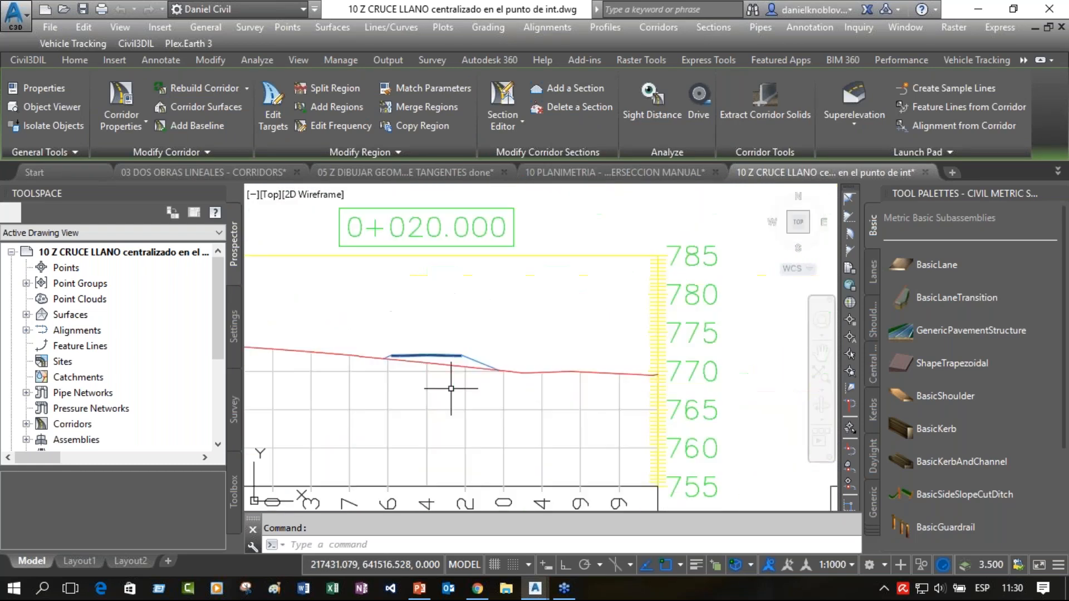
scroll(464, 304, down, 3)
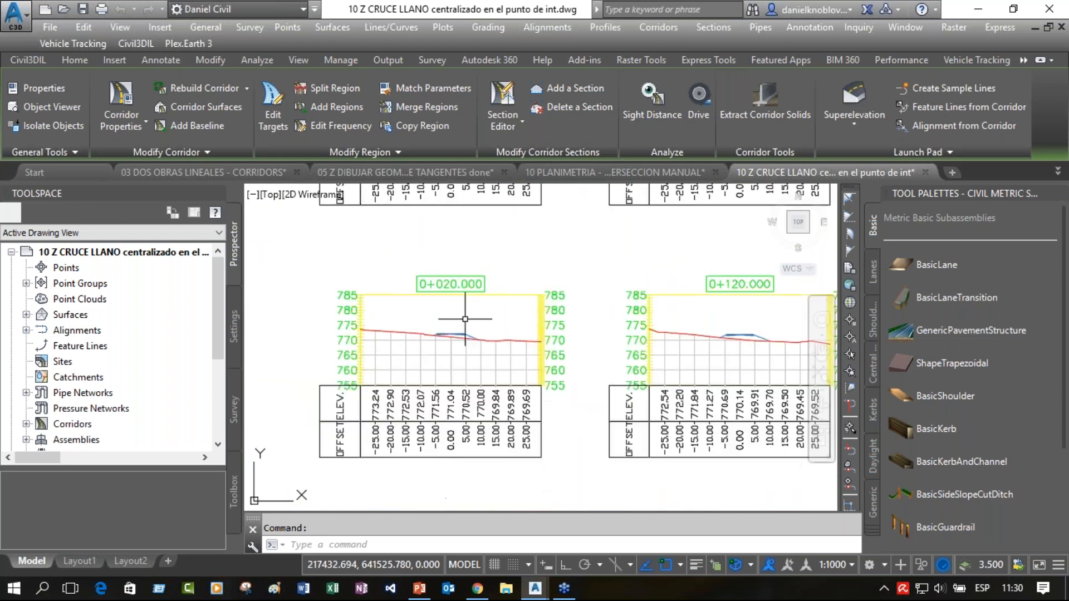
scroll(742, 388, down, 4)
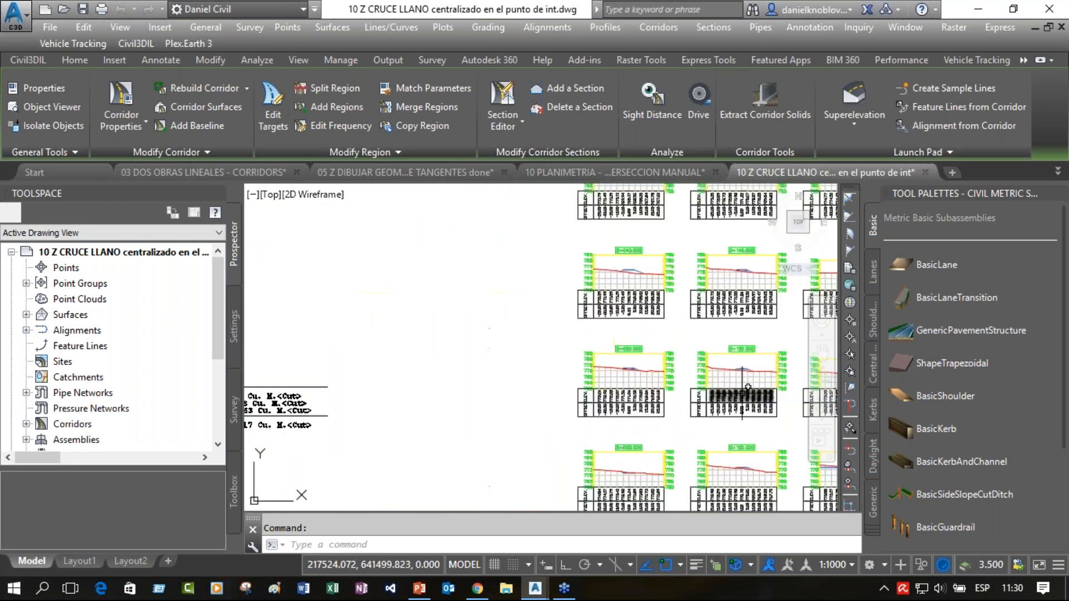
middle_drag(742, 388, 511, 373)
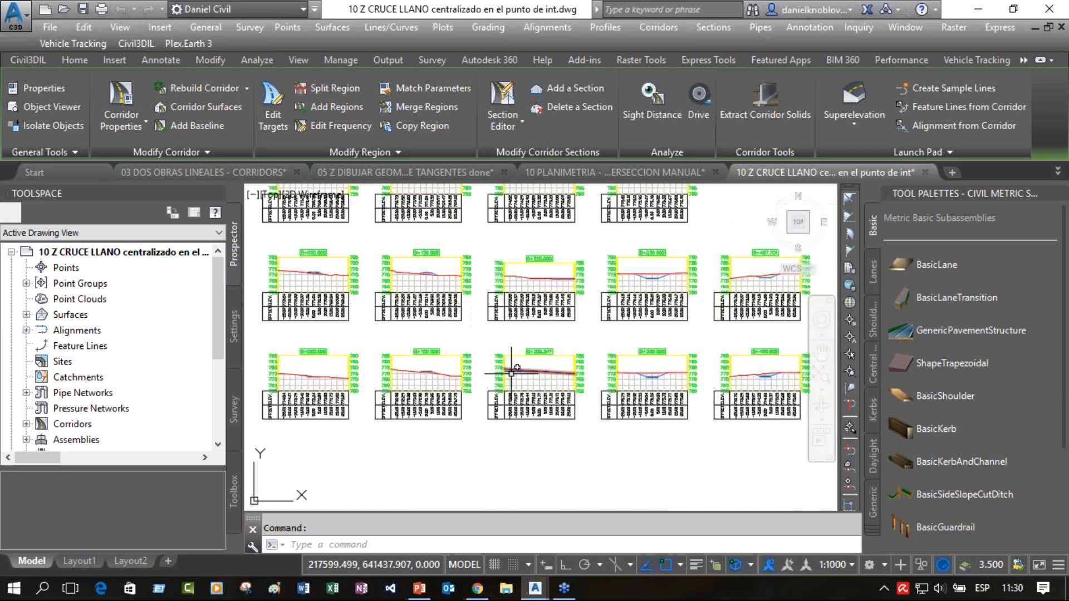
scroll(511, 373, up, 5)
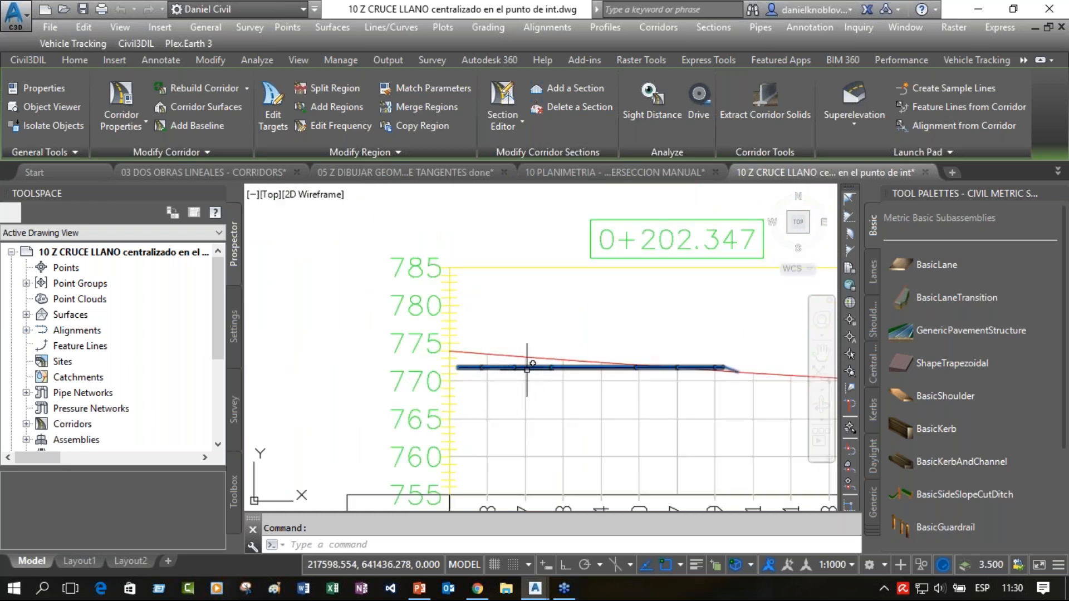
scroll(686, 396, down, 5)
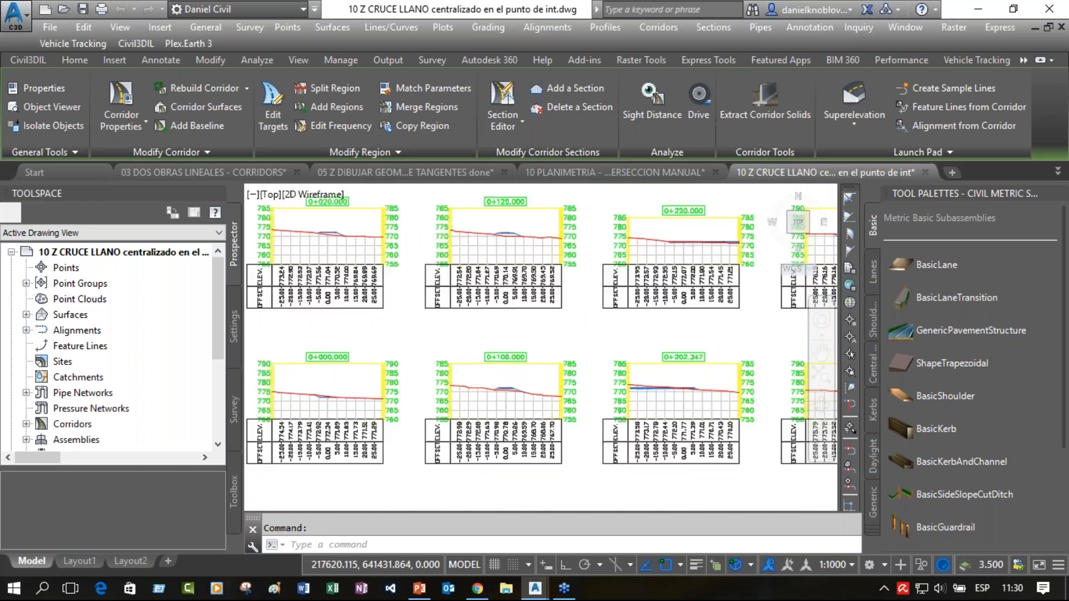
scroll(360, 368, down, 5)
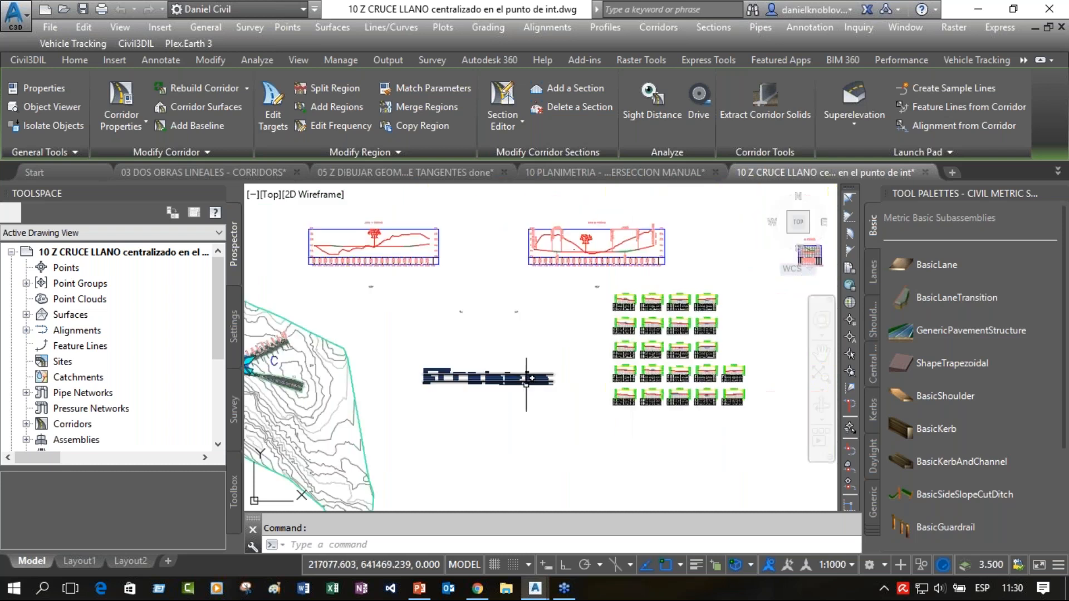
key(Escape)
scroll(361, 367, down, 3)
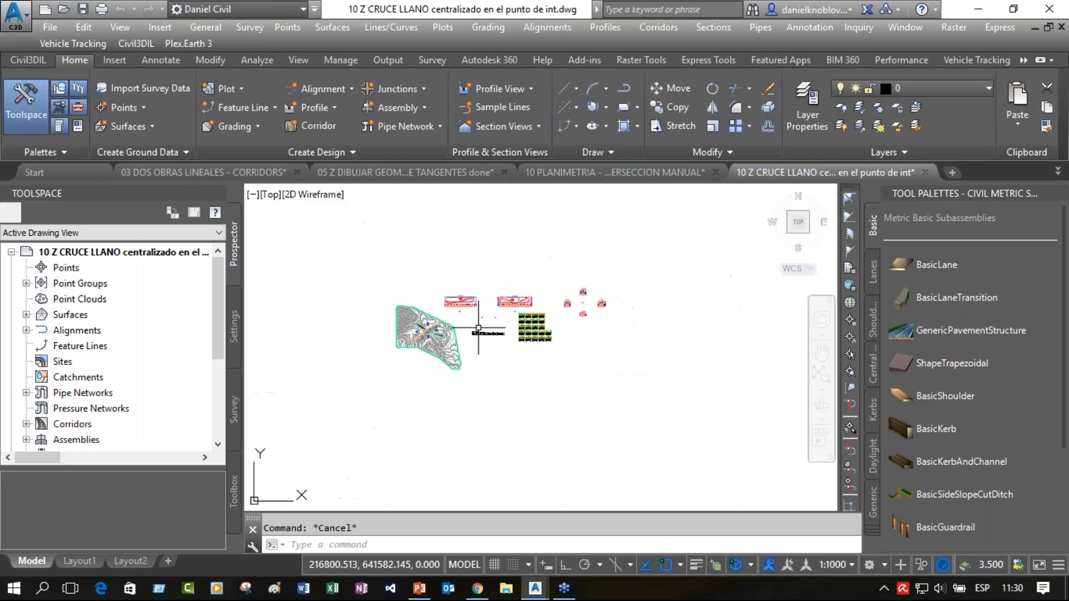
middle_drag(478, 327, 583, 350)
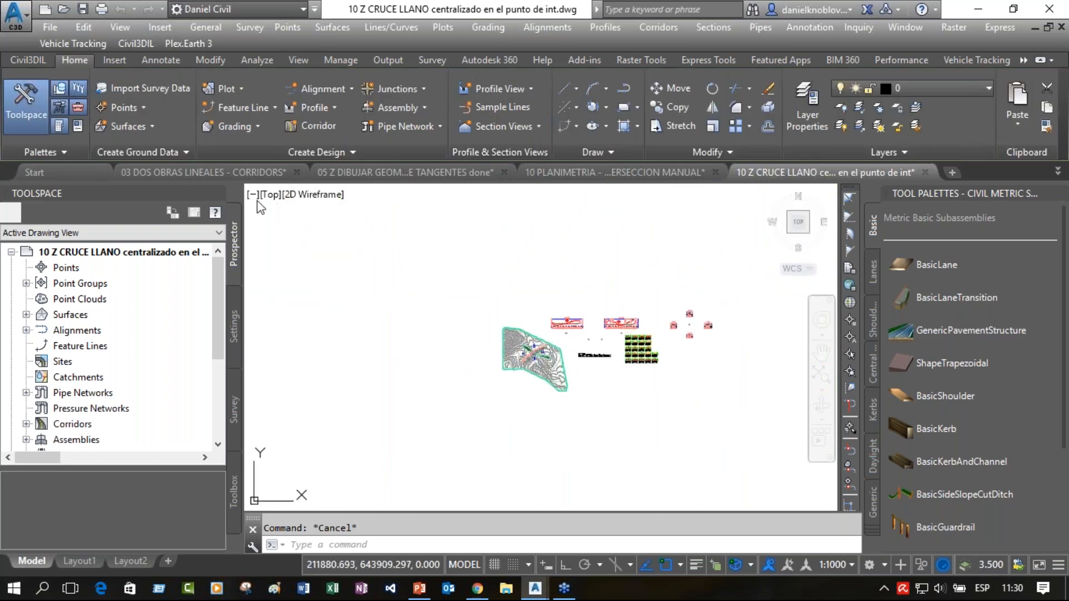
Close all the open drawings of the manual-creation exercise without saving their changes.
click(925, 172)
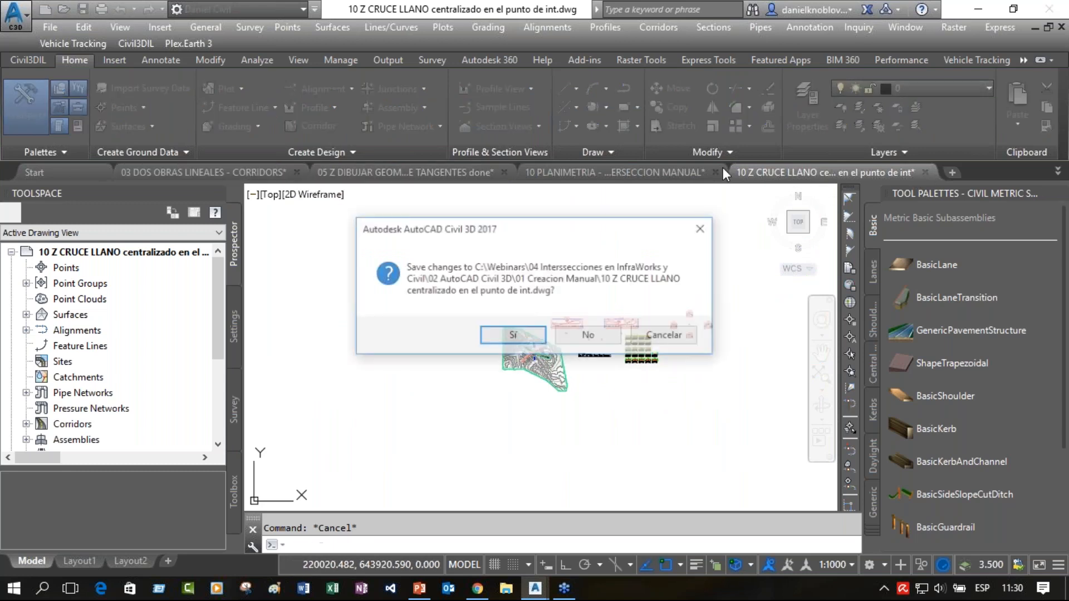
click(588, 336)
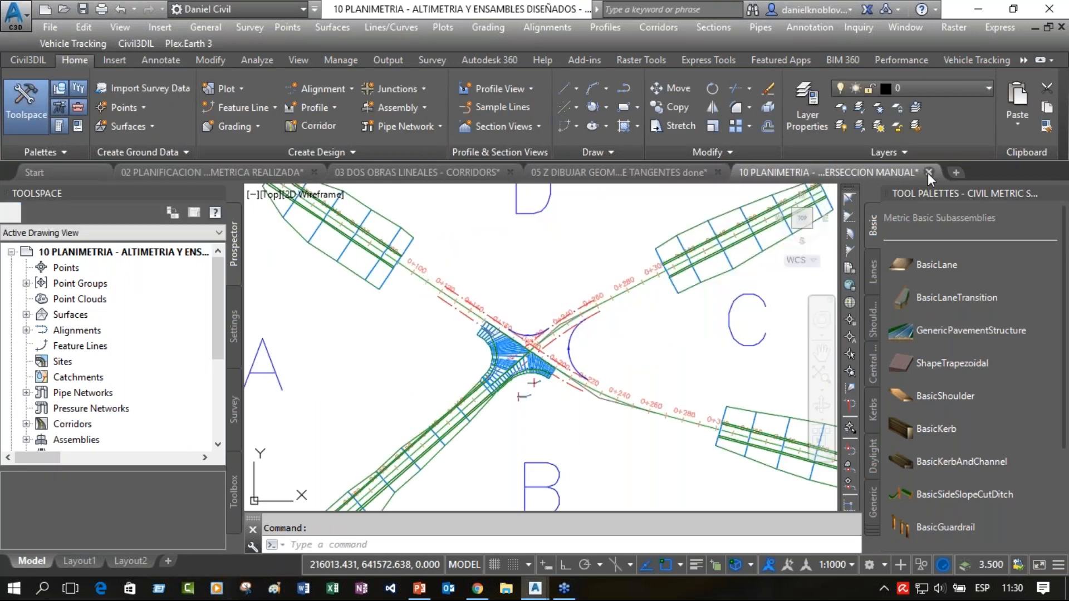
click(601, 339)
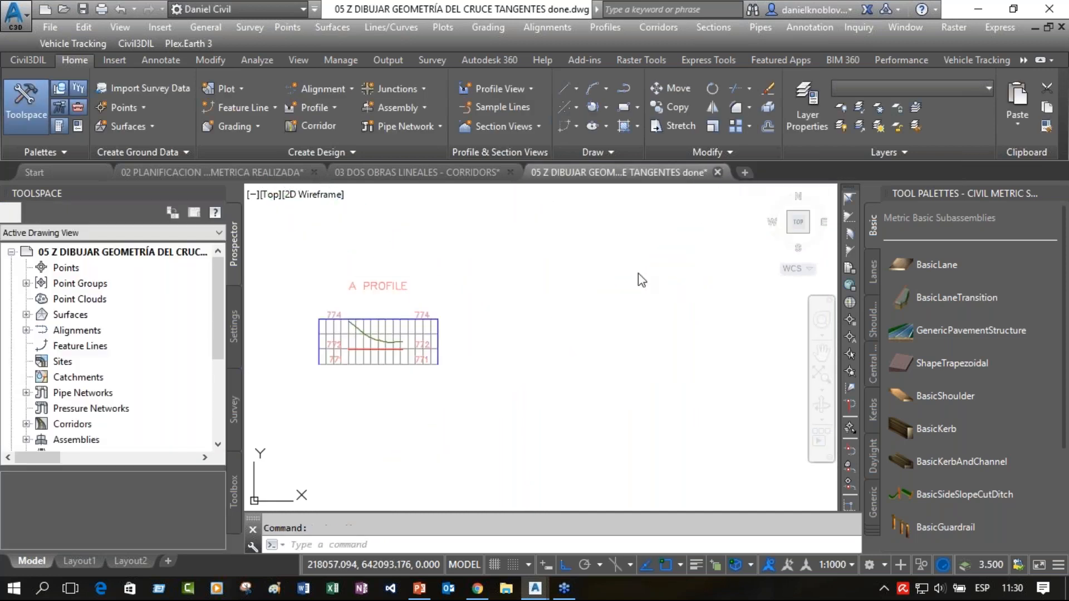
click(568, 334)
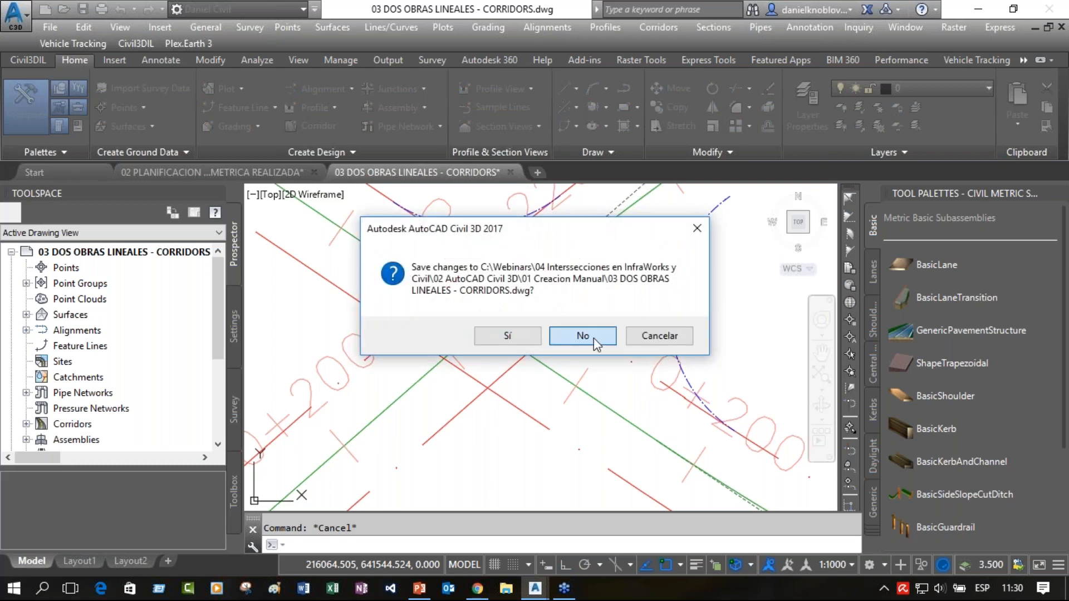
click(581, 336)
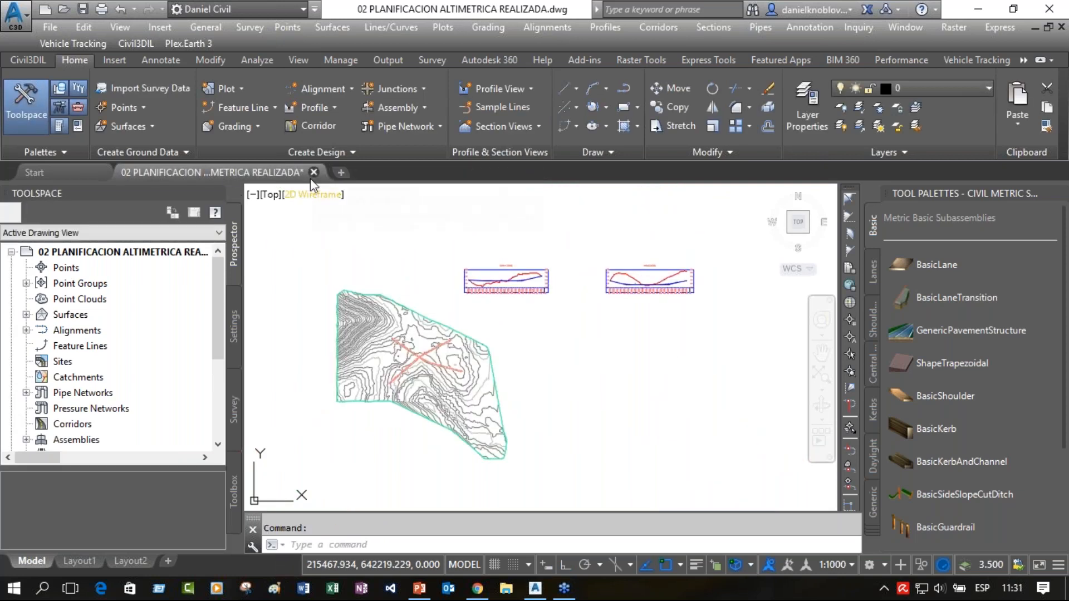
click(314, 172)
click(592, 336)
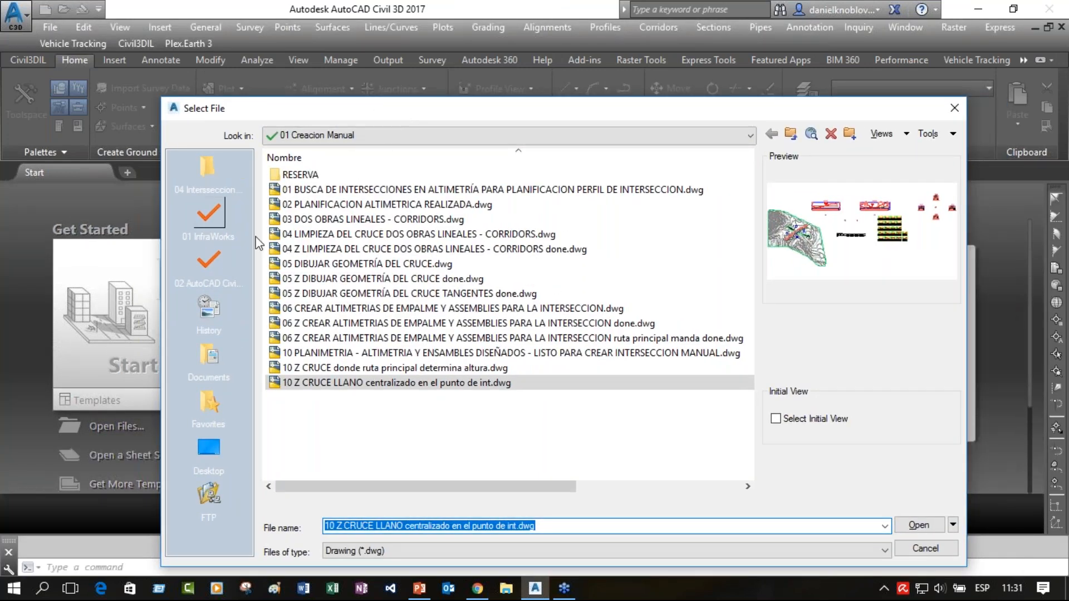
Open the drawing "01 PARA CREACION INT AUTOMATICA.dwg" from the 02 Creacion Automatica folder.
click(309, 190)
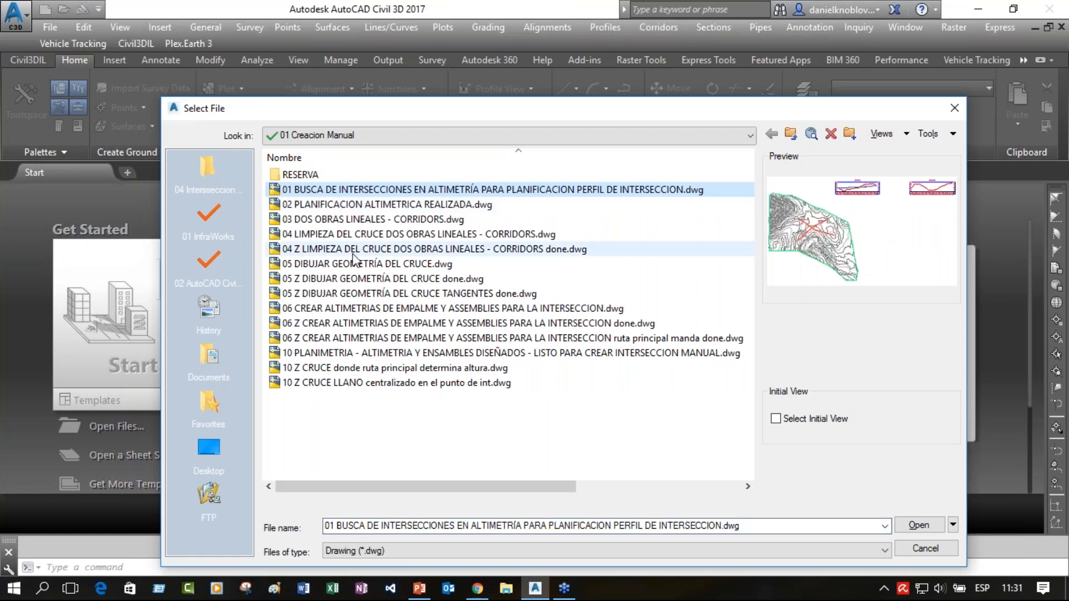
click(790, 137)
click(315, 189)
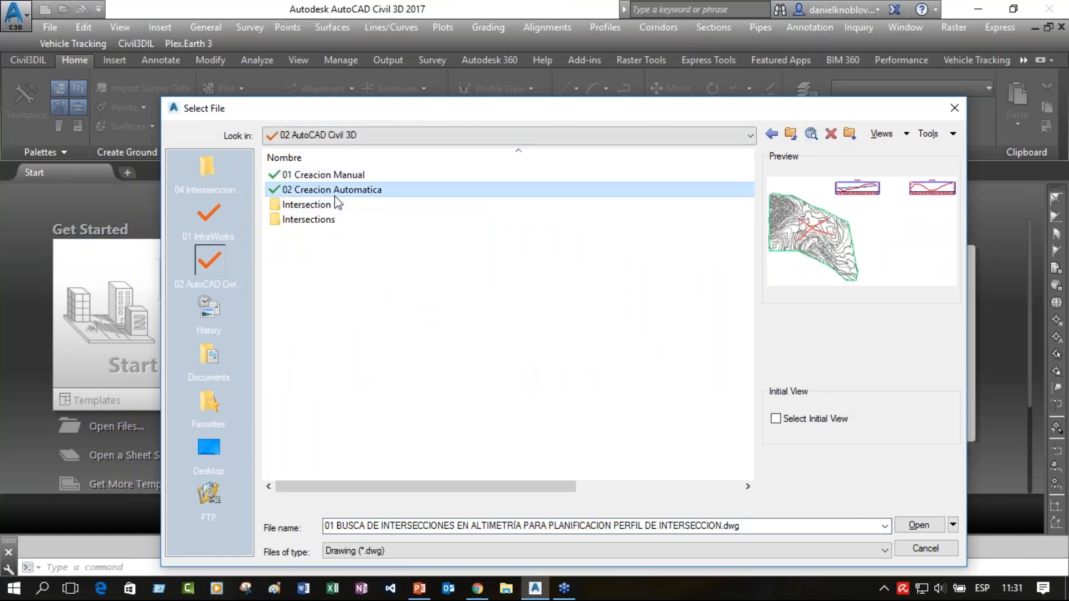
double_click(320, 193)
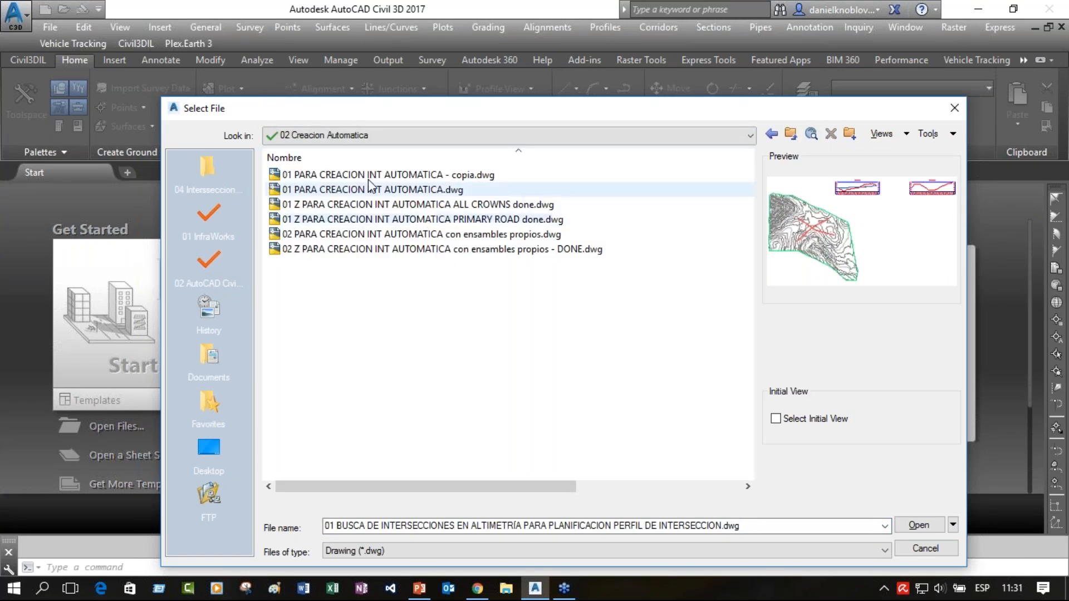
click(365, 190)
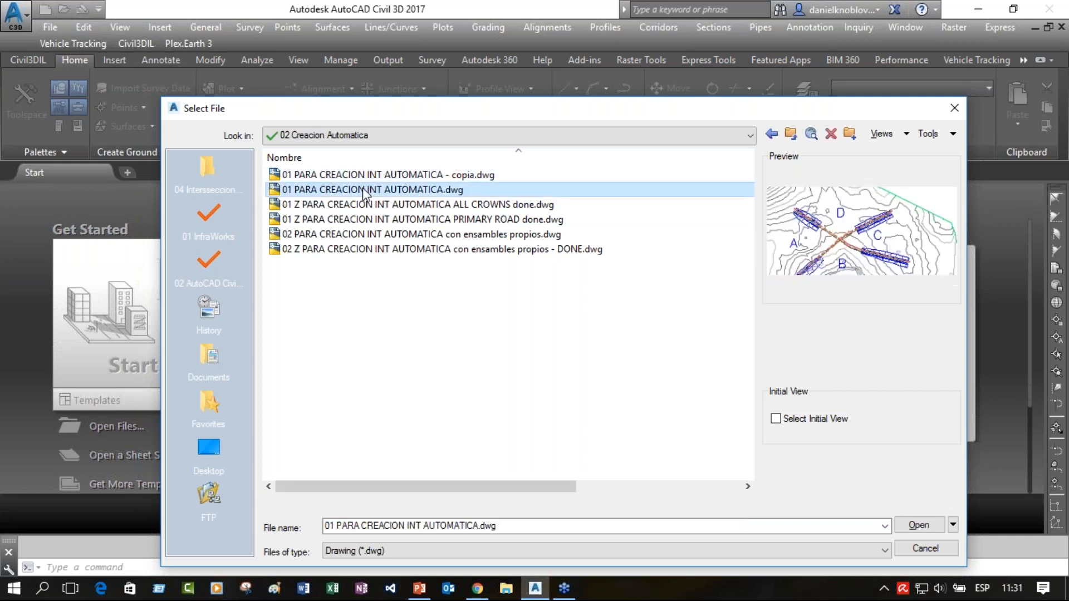
click(918, 526)
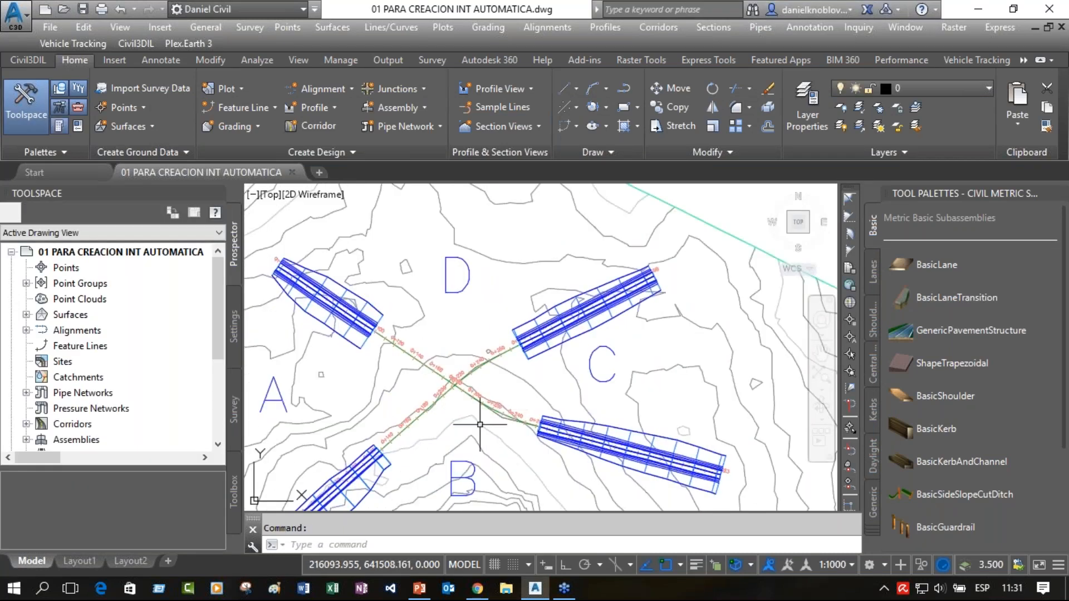
Set the surface style of the EG TOPO surface to Border Only.
middle_drag(527, 378, 457, 297)
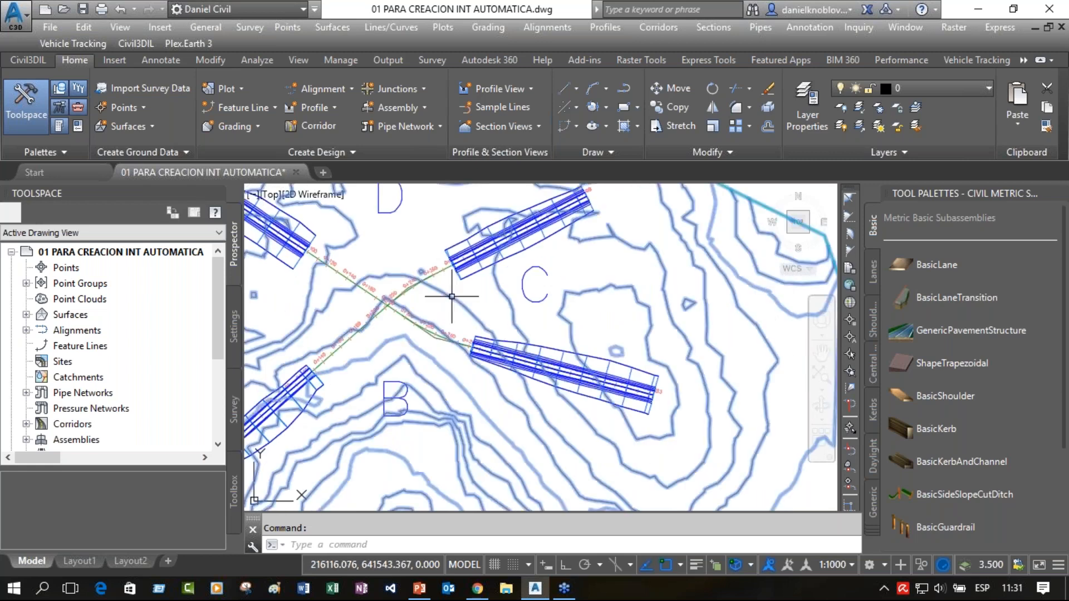
click(452, 296)
right_click(453, 296)
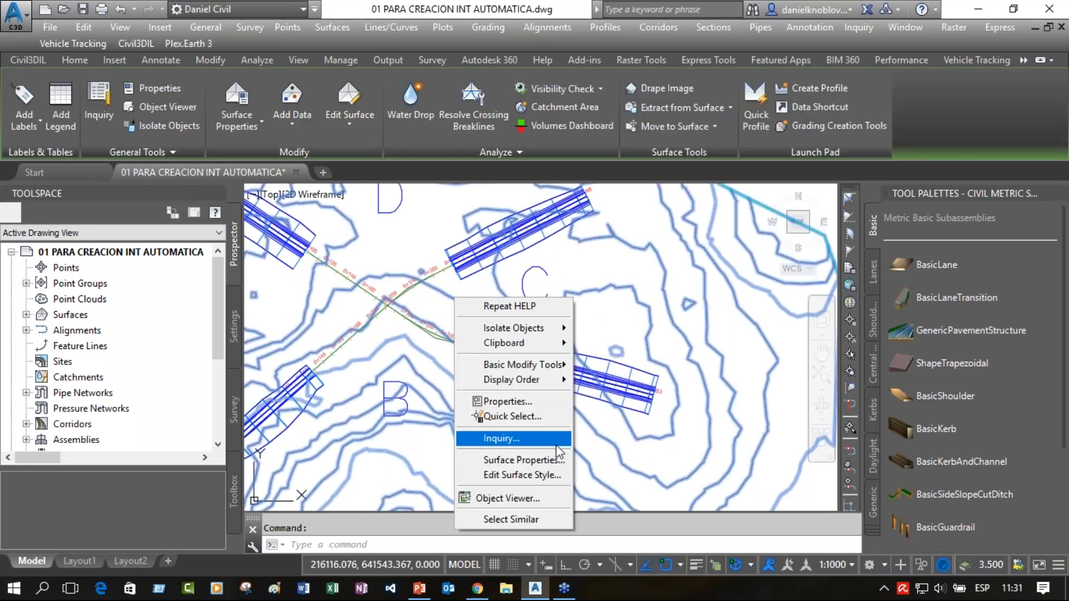
click(557, 459)
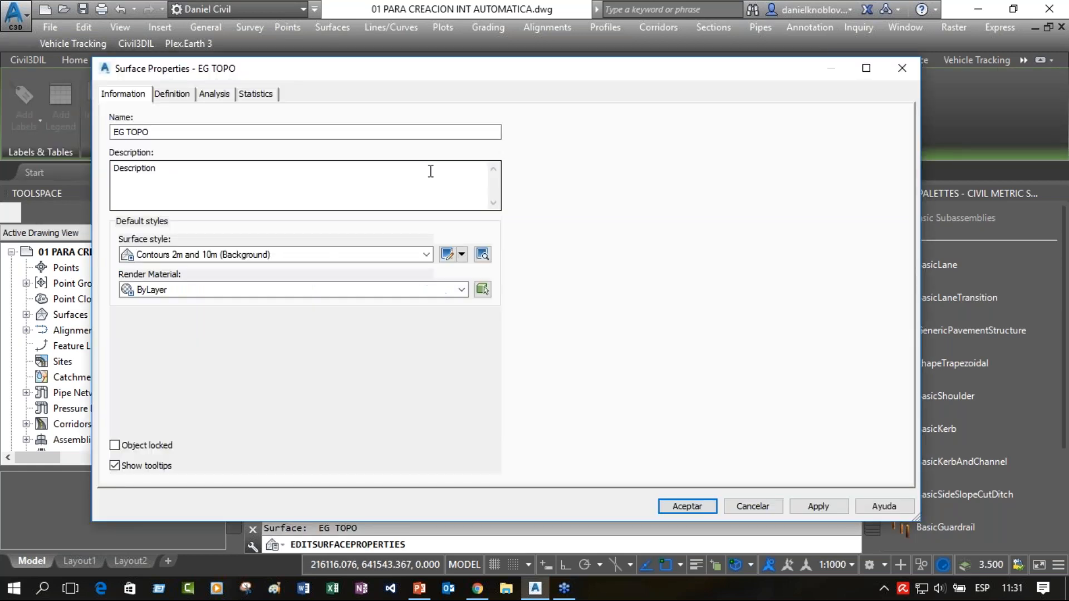
click(340, 257)
drag(484, 337, 481, 279)
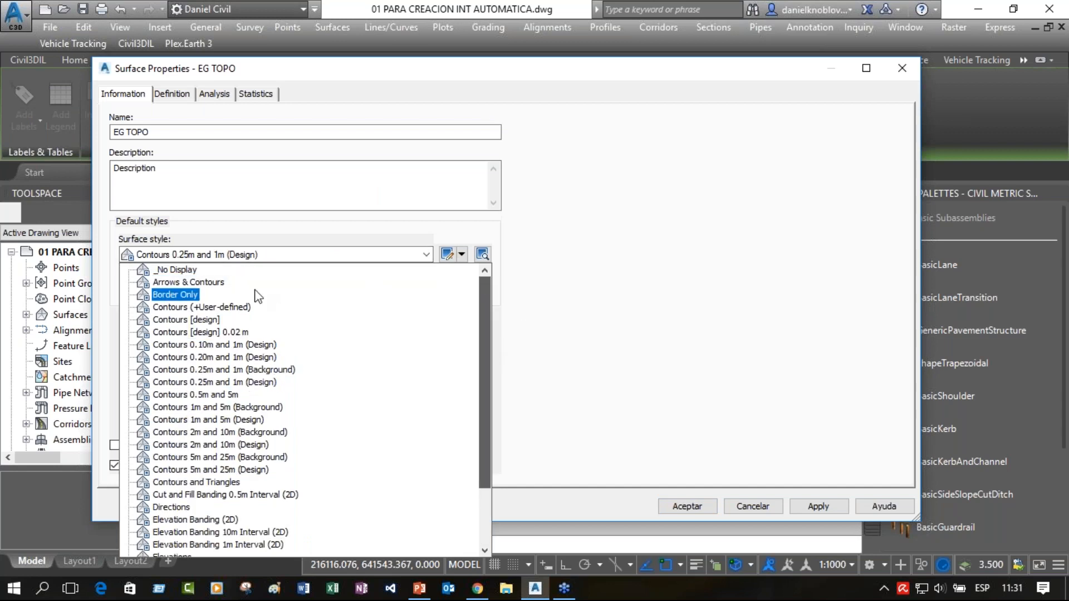
click(175, 294)
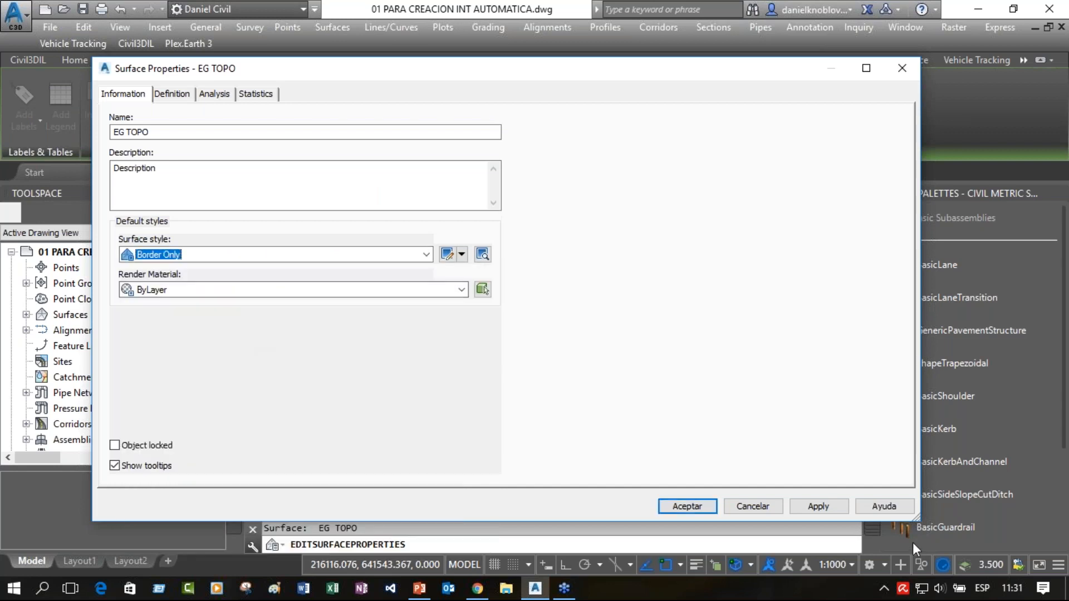
click(704, 511)
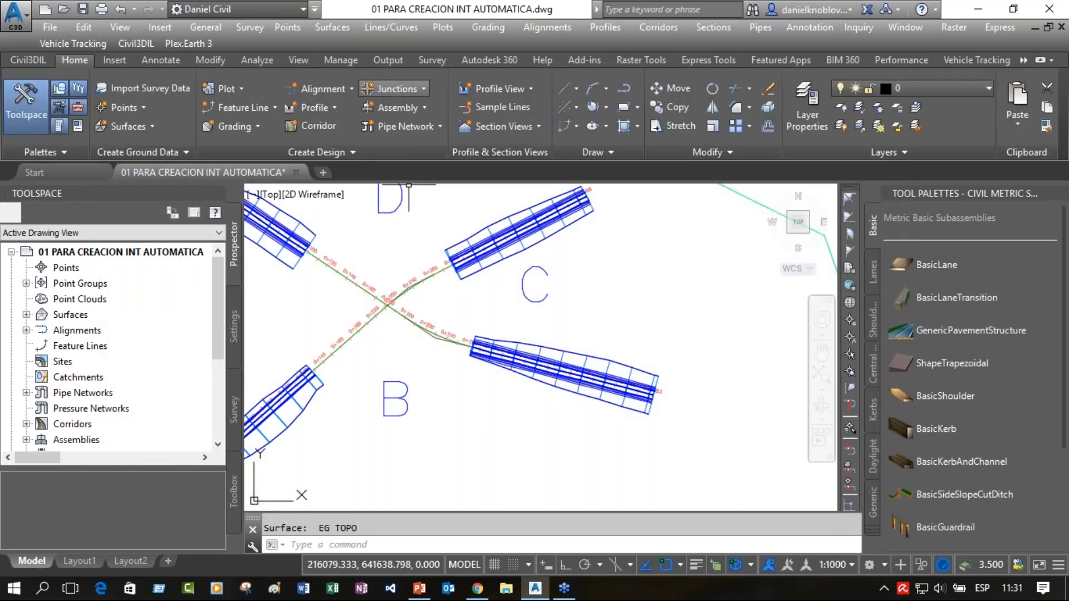
Display the Assemblies - Metric tool palette and examine its common assemblies and junction assemblies.
click(395, 89)
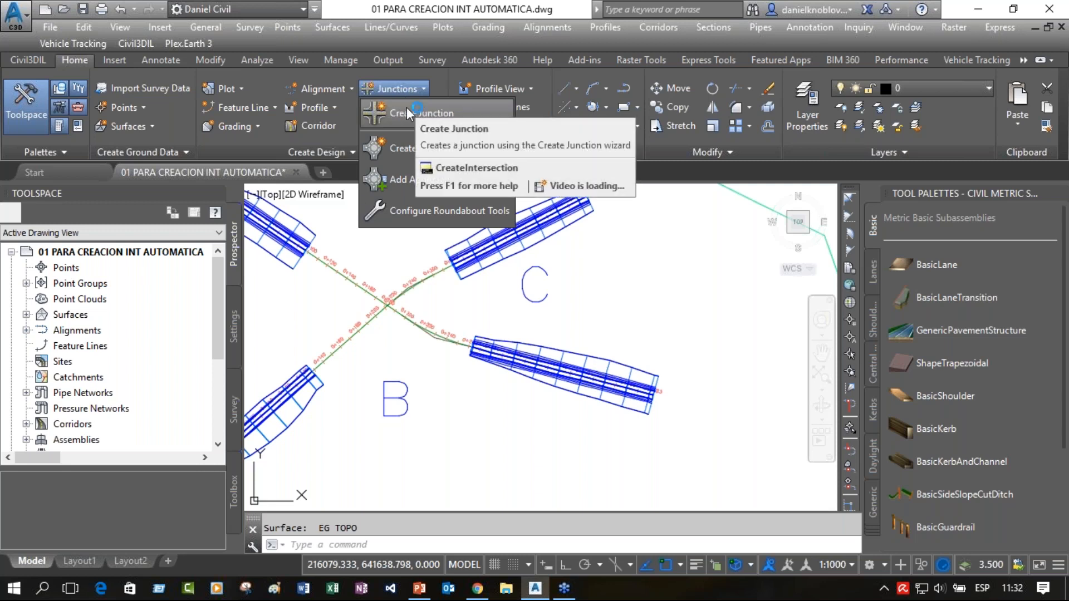
click(402, 91)
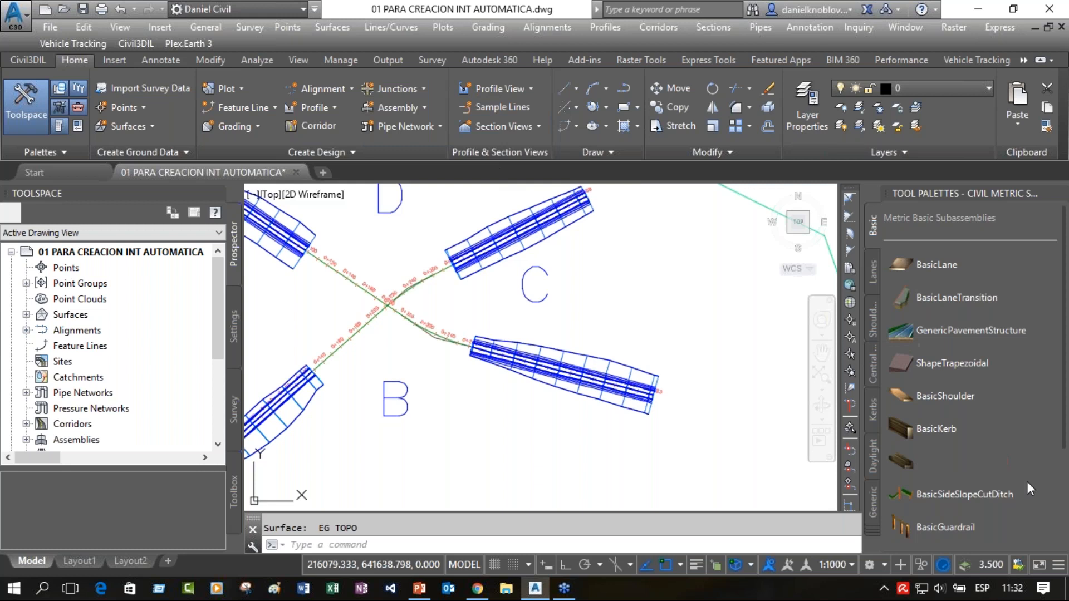
click(868, 529)
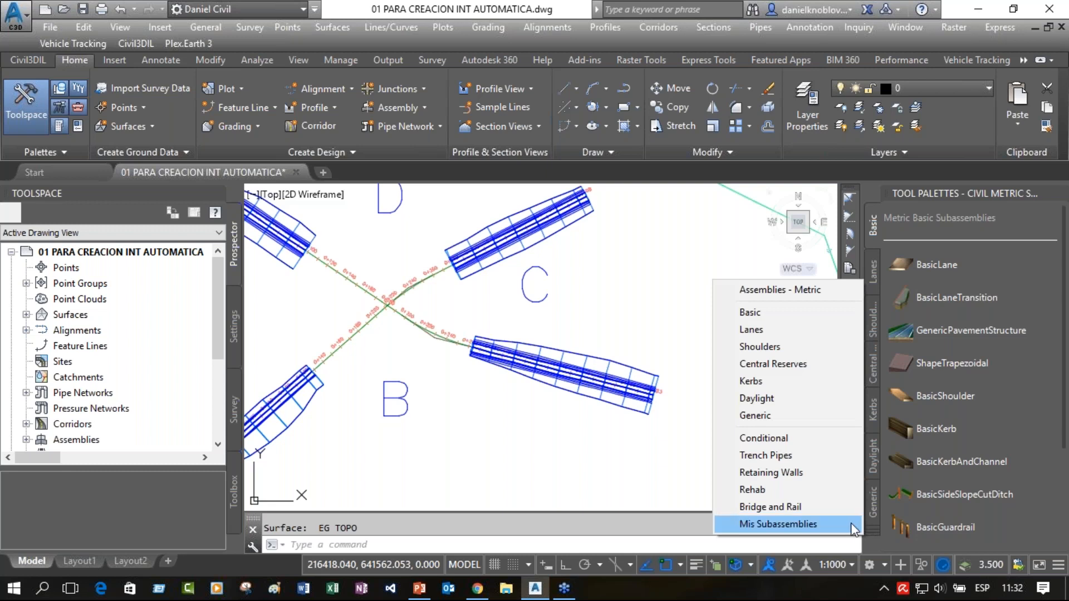
click(773, 293)
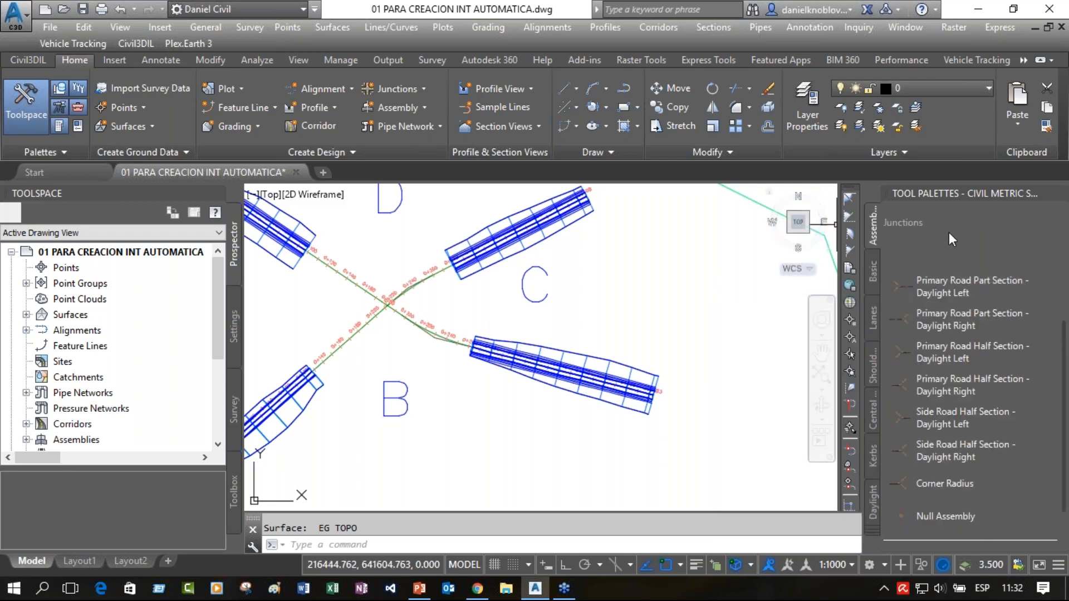
drag(1065, 334, 995, 227)
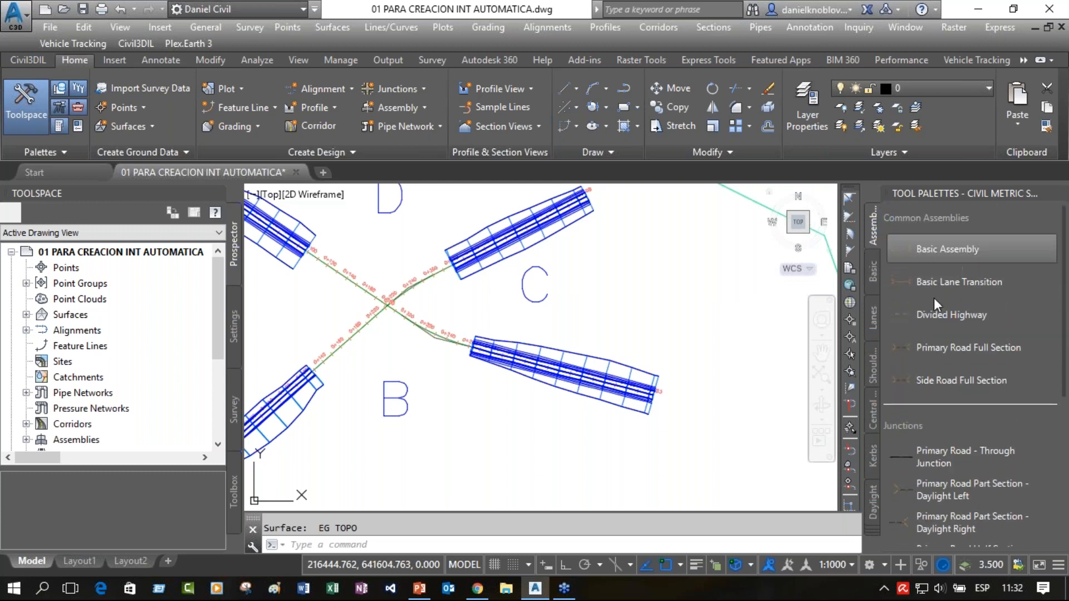
drag(1065, 261, 1067, 373)
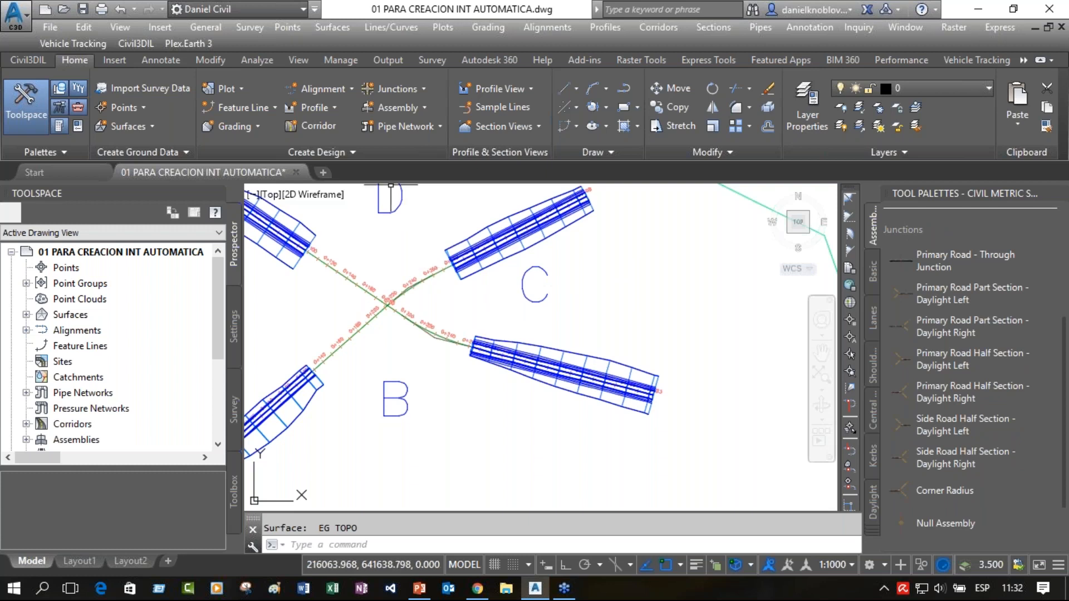
Start Create Junction at the intersection point of the two alignments, with RUTA 1 as the main road alignment.
click(391, 90)
click(419, 111)
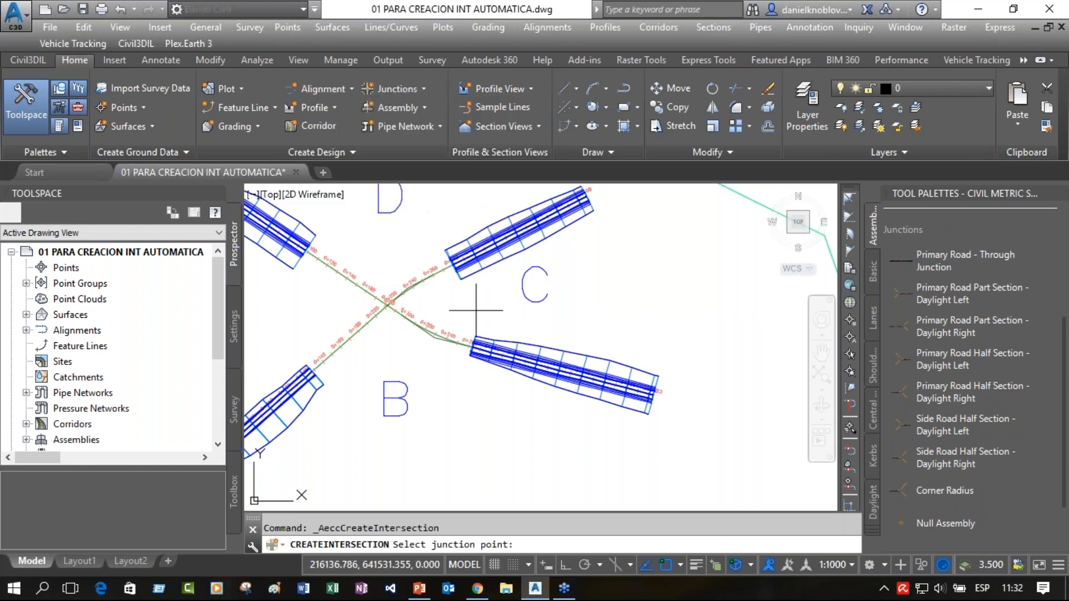
middle_drag(414, 344, 483, 340)
scroll(457, 314, up, 4)
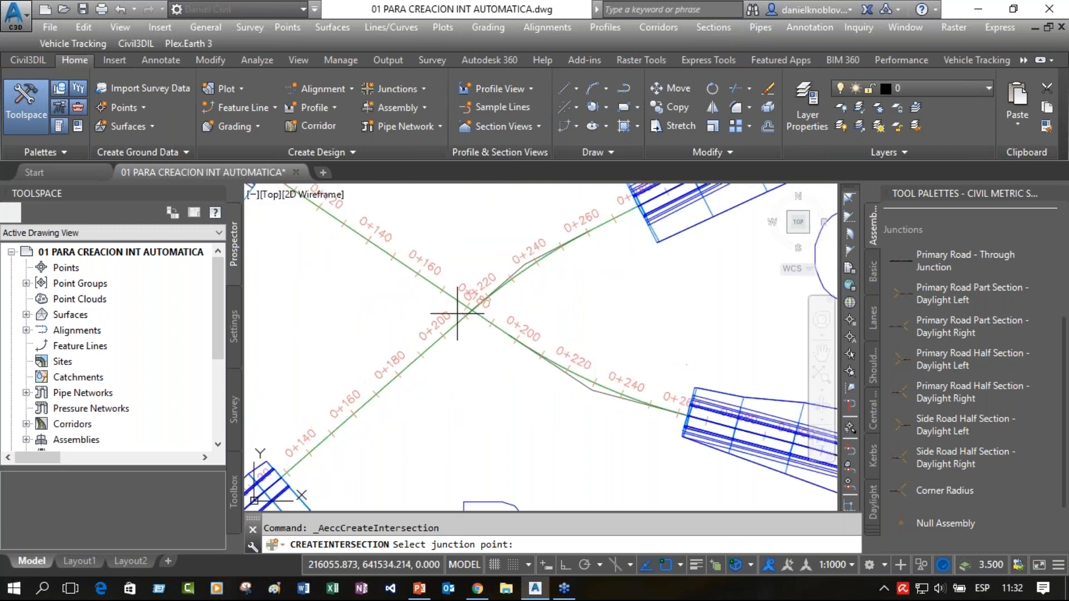
scroll(457, 314, up, 7)
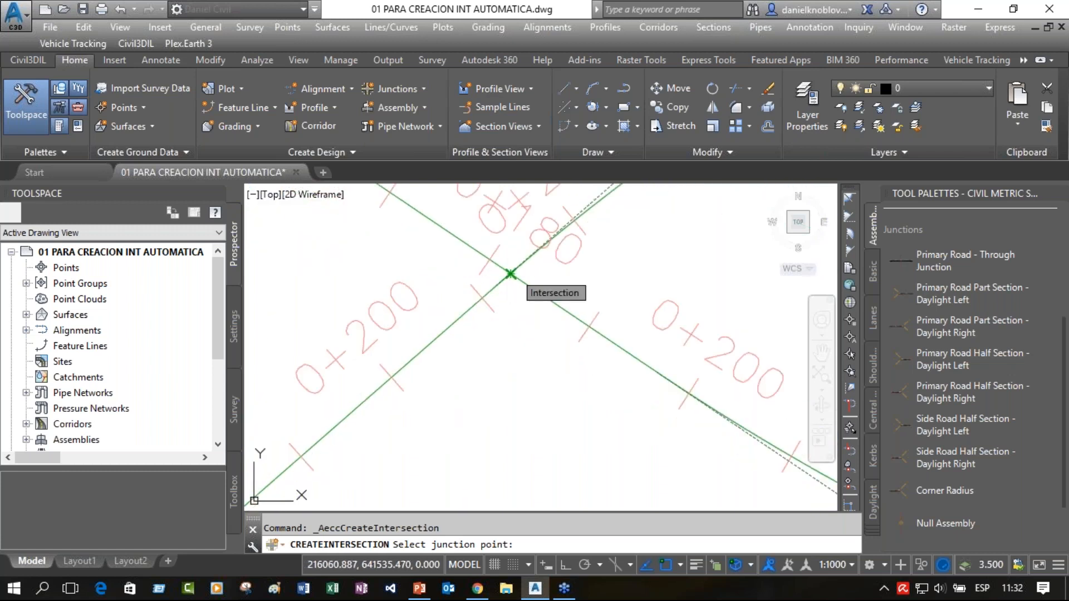
click(510, 274)
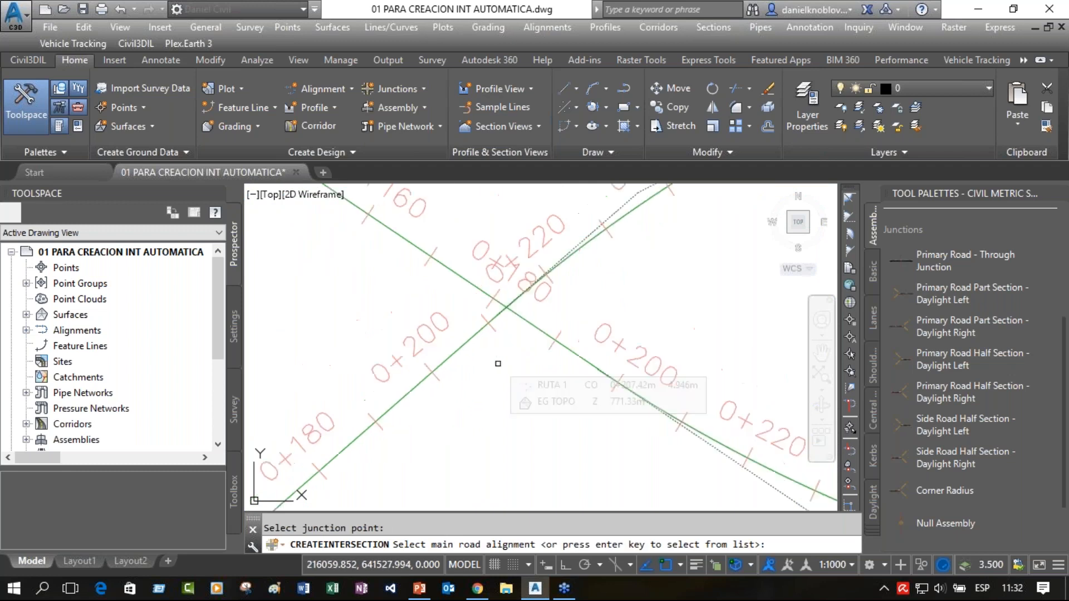
scroll(497, 363, down, 2)
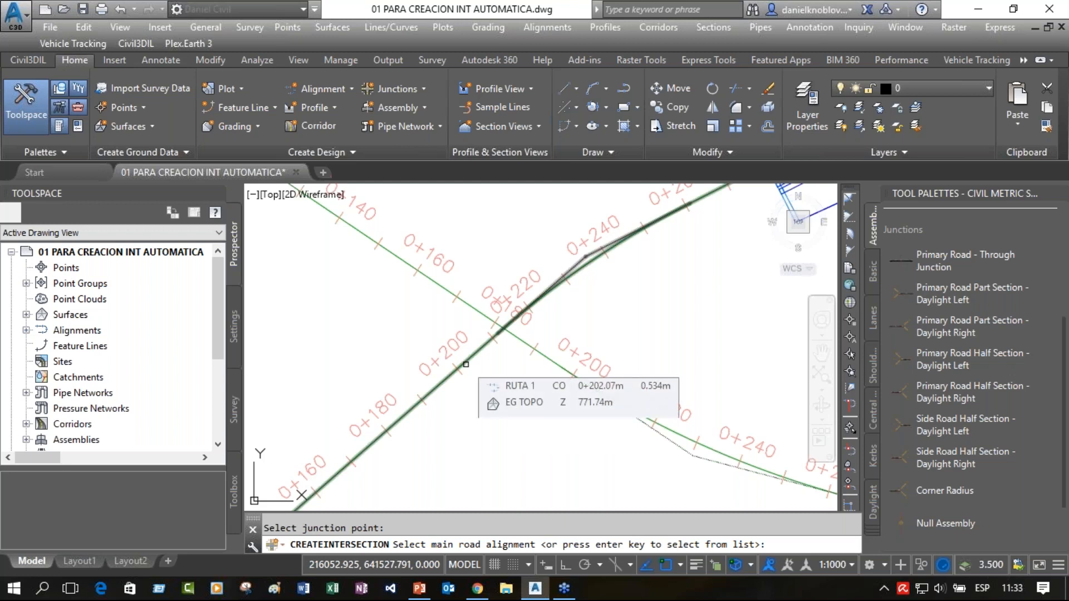
click(443, 381)
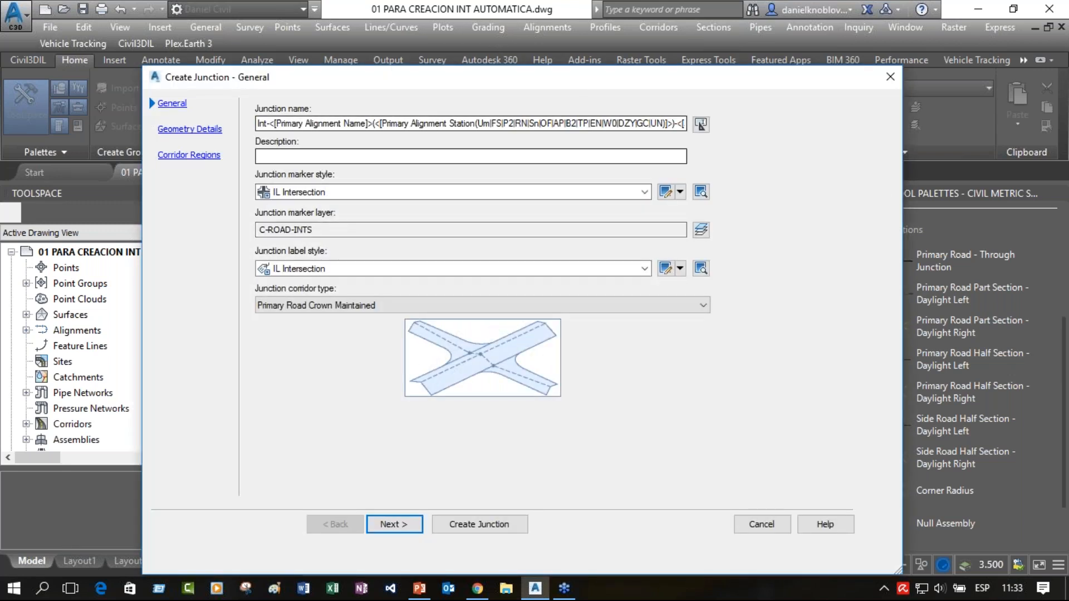
Set both the junction marker style and the junction label style to Basic.
click(340, 195)
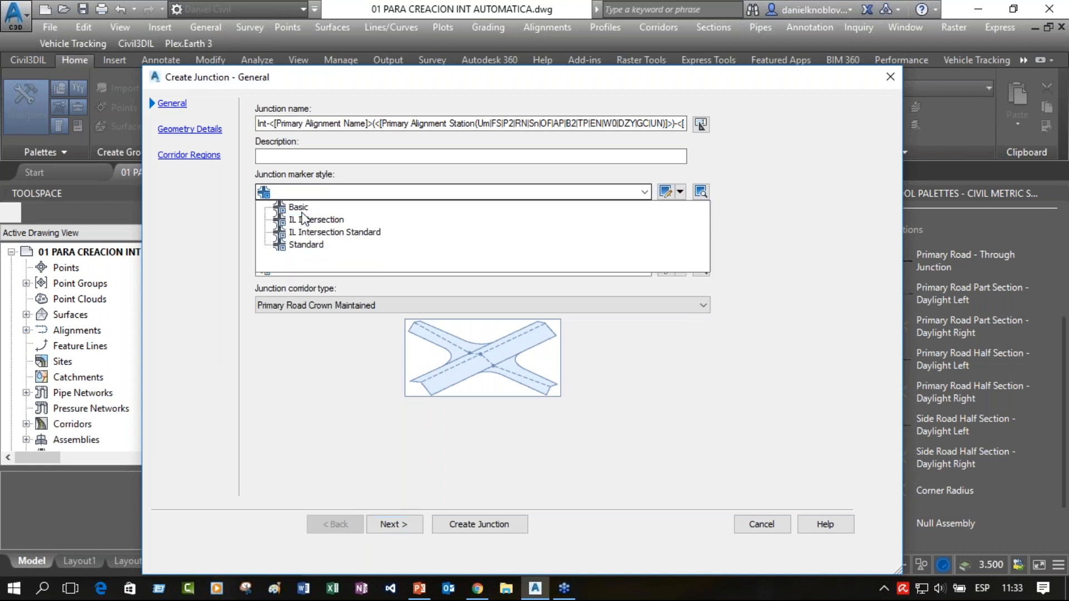
click(298, 207)
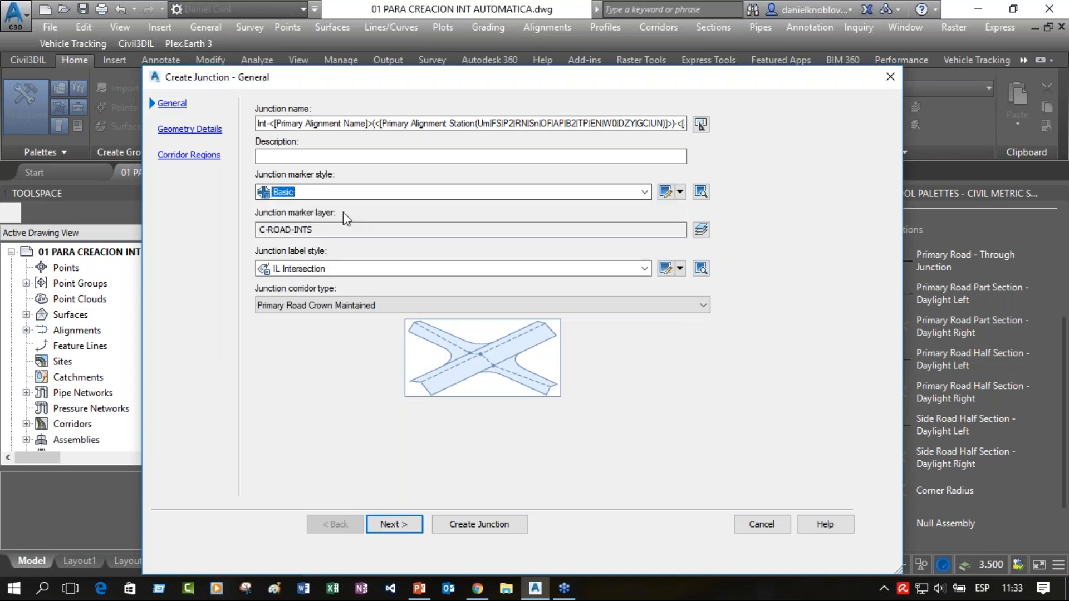
click(340, 273)
click(300, 284)
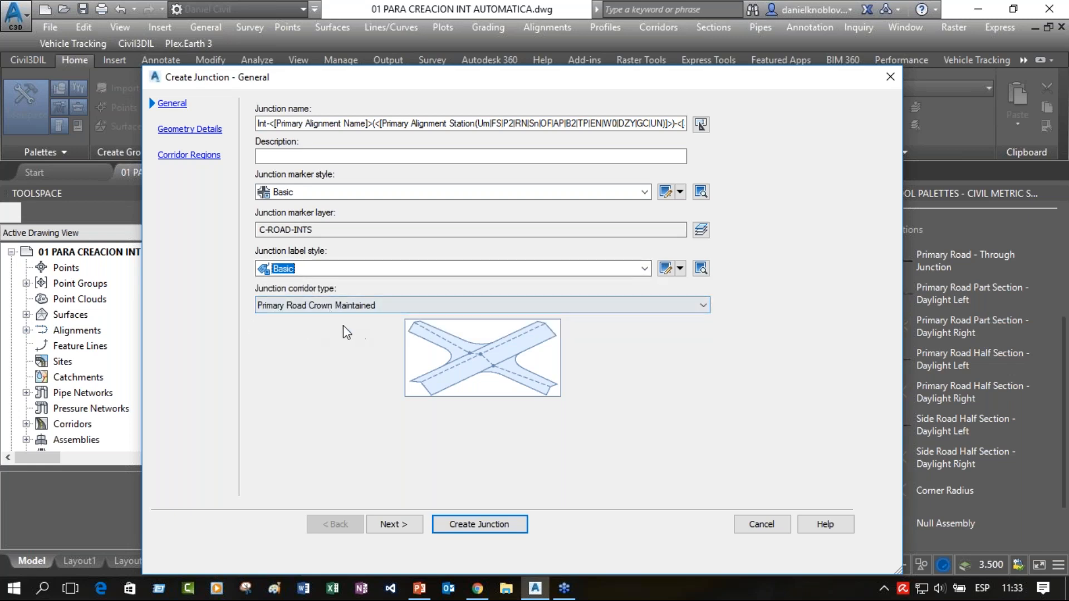
Compare the junction corridor types and set the type to All Crowns Maintained.
click(396, 307)
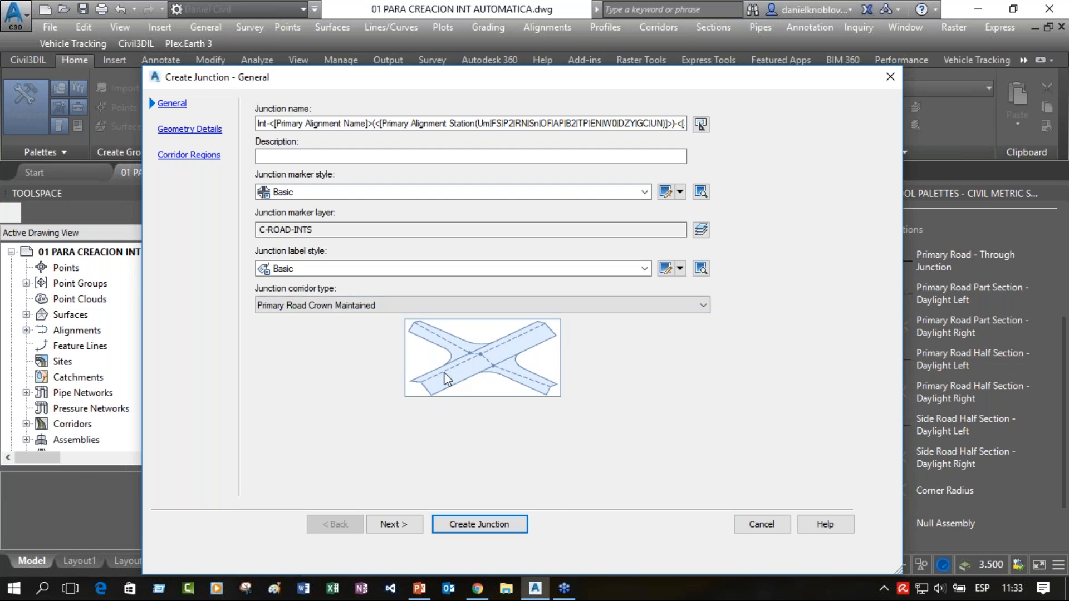
click(384, 307)
click(367, 328)
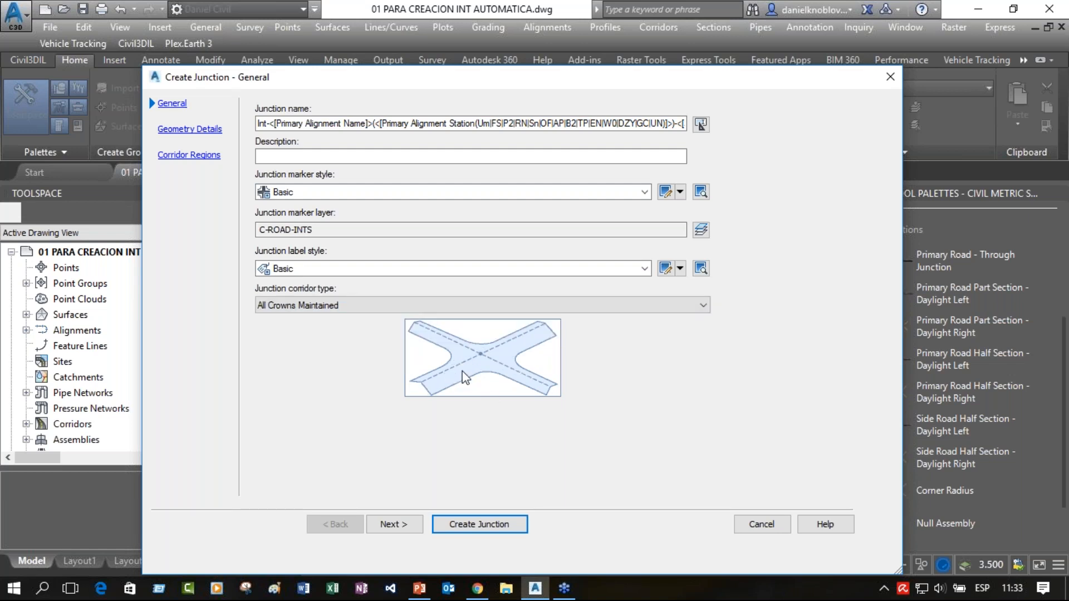
click(349, 306)
click(337, 335)
Review the left and right offset parameters of RUTA 1 and RUTA 2 in the geometry details and accept the default values.
click(190, 129)
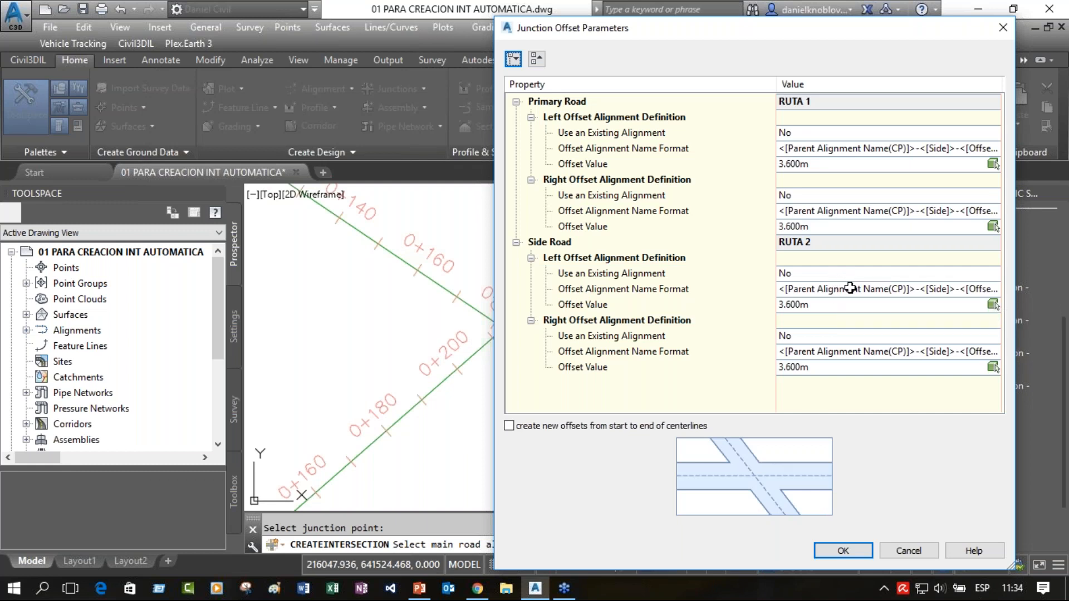
click(839, 306)
click(839, 306)
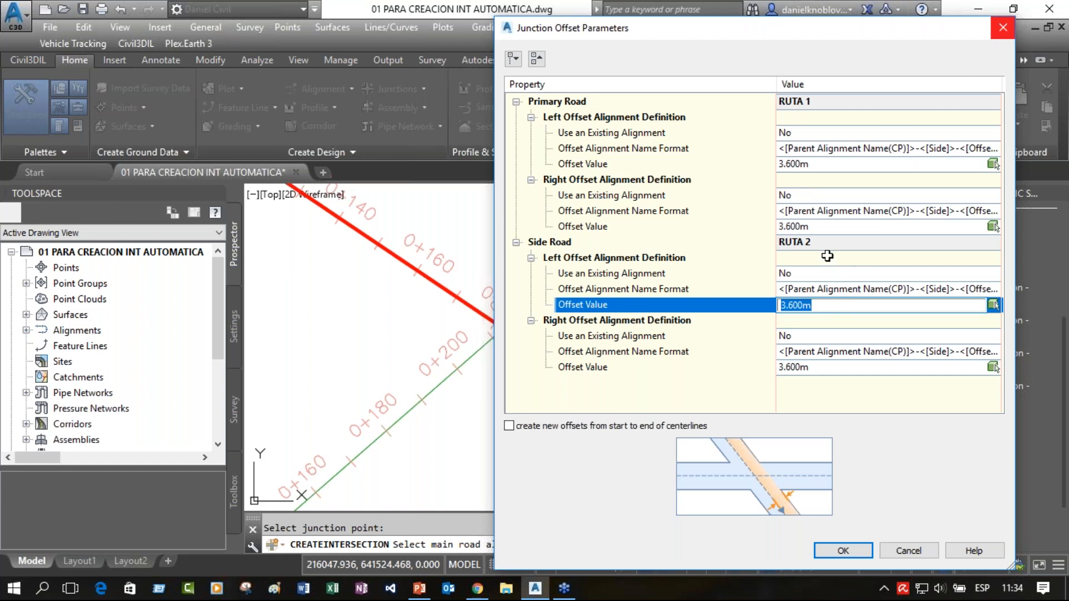
click(822, 165)
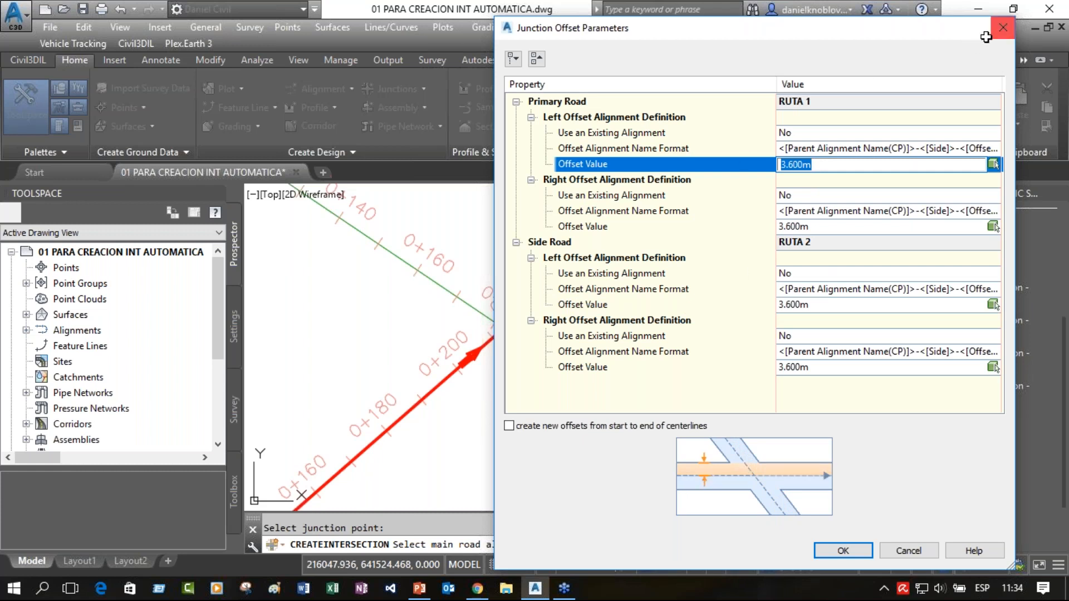
key(Return)
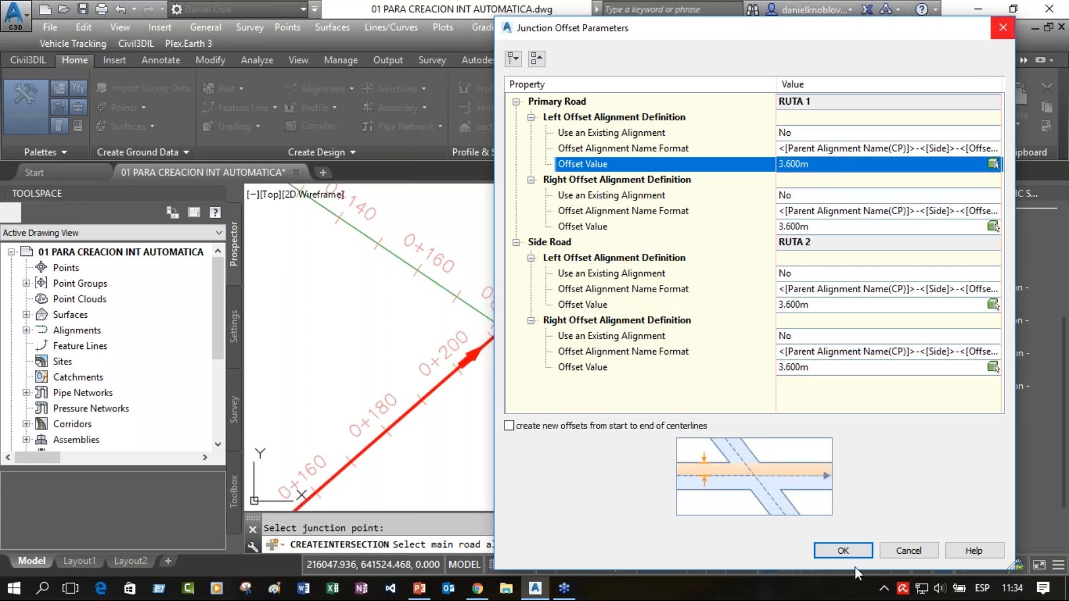
click(843, 551)
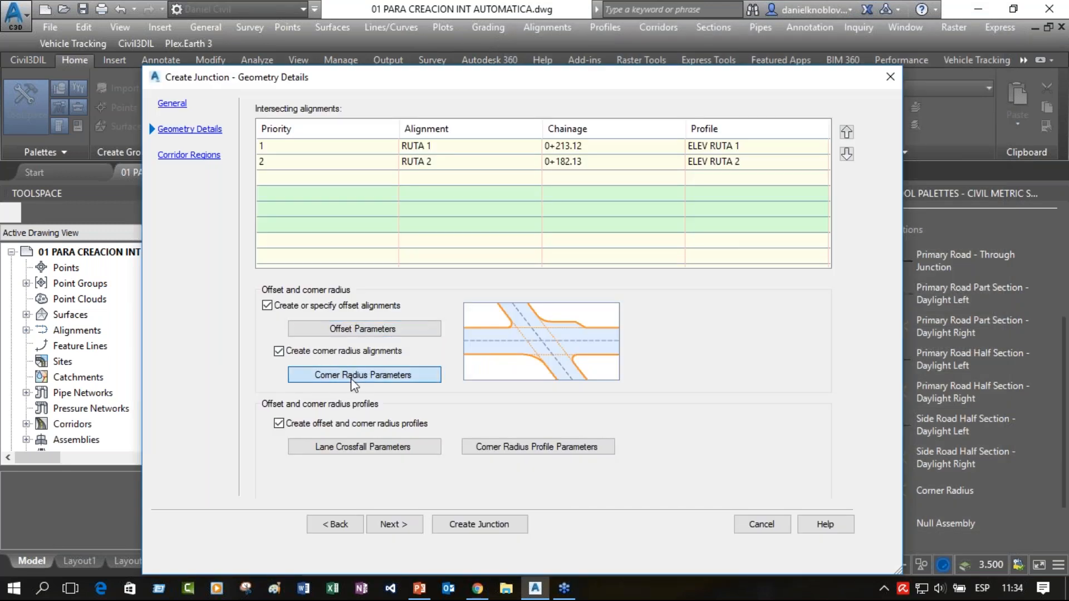
Examine the corner radius parameters by cycling through all four junction quadrants and returning to the SE quadrant.
click(351, 378)
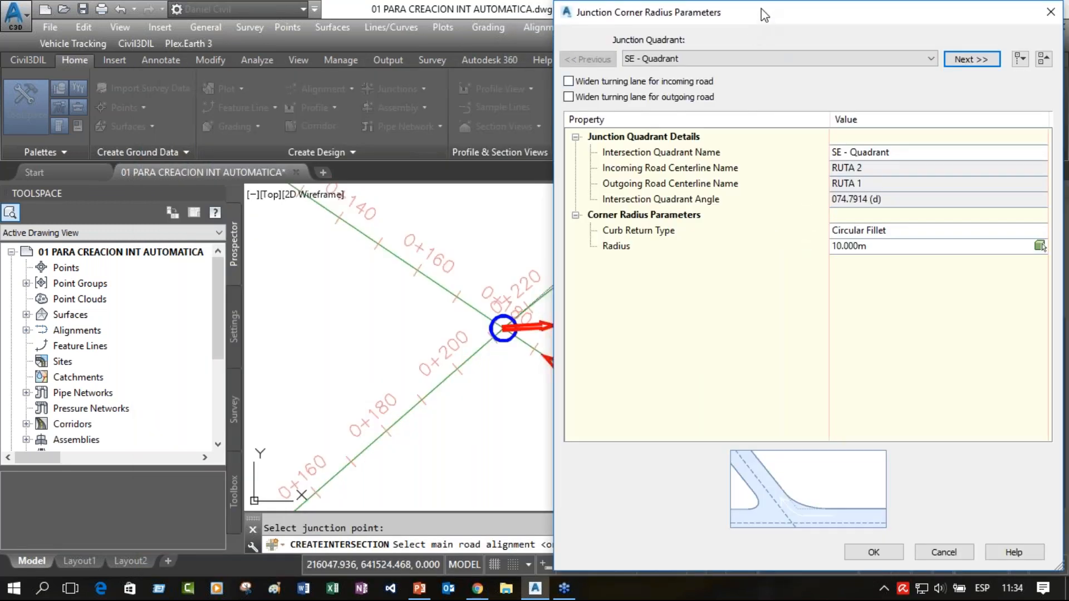
drag(762, 12, 635, 78)
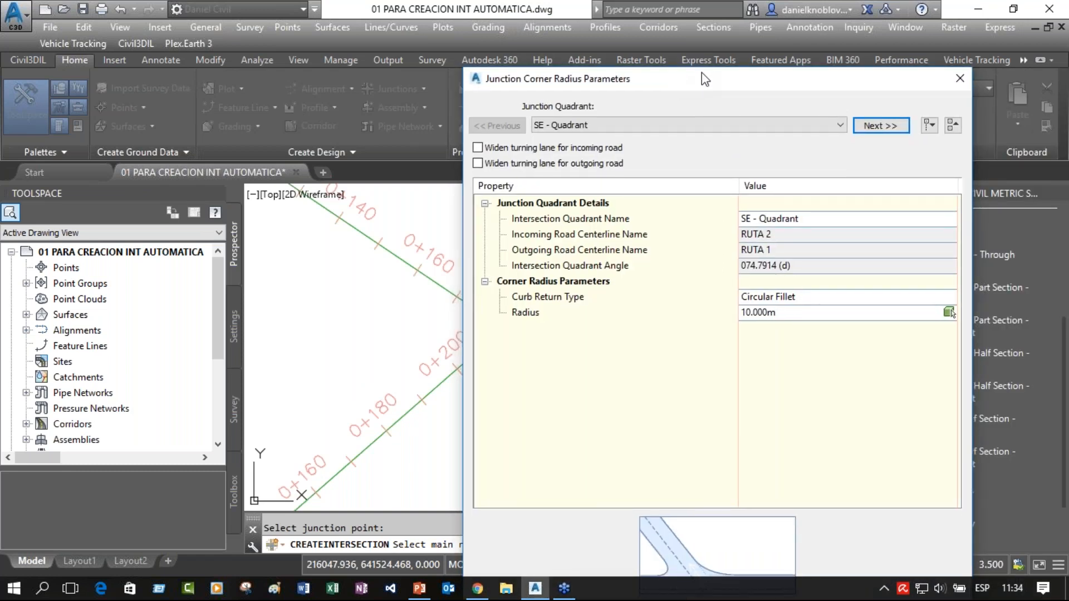
mouse_move(702, 72)
mouse_down()
mouse_move(790, 67)
mouse_move(259, 178)
mouse_move(426, 199)
mouse_move(407, 194)
mouse_up()
mouse_move(483, 203)
mouse_down()
mouse_move(485, 250)
mouse_move(701, 253)
mouse_move(764, 221)
mouse_move(938, 168)
mouse_up()
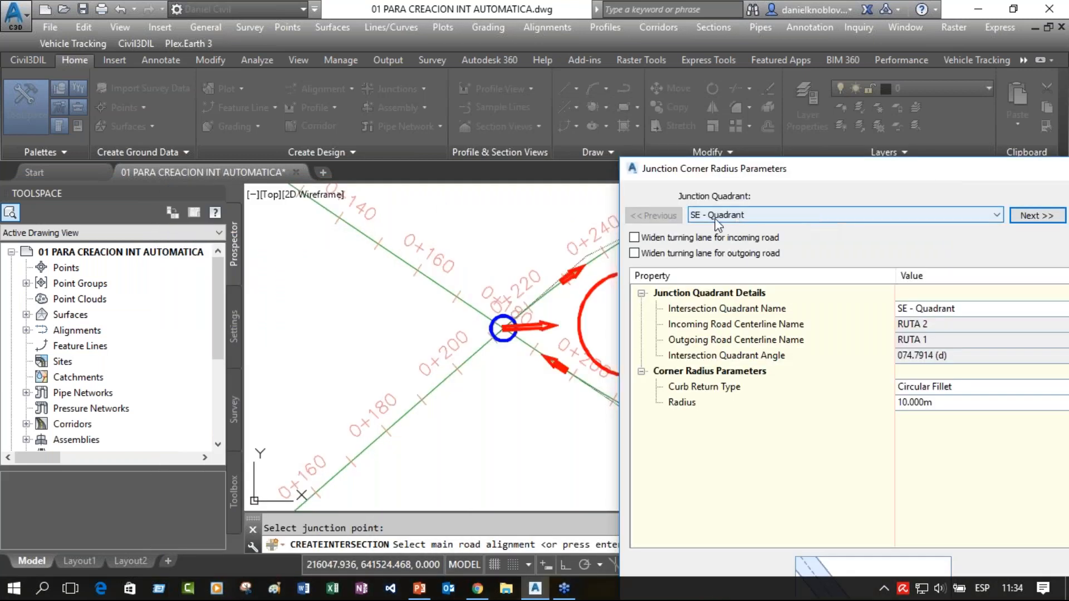
click(762, 216)
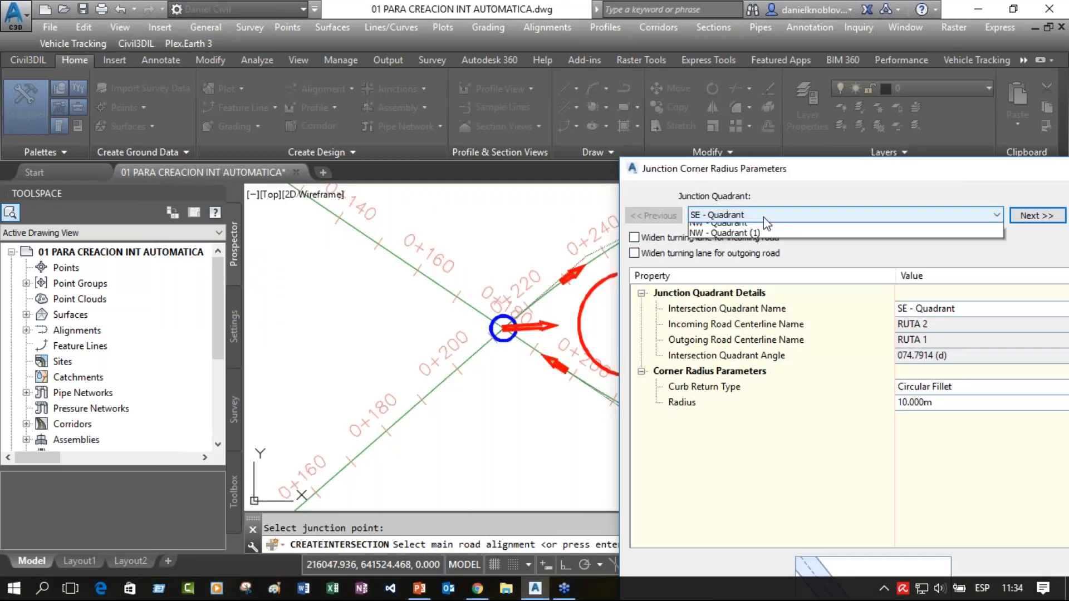
click(750, 240)
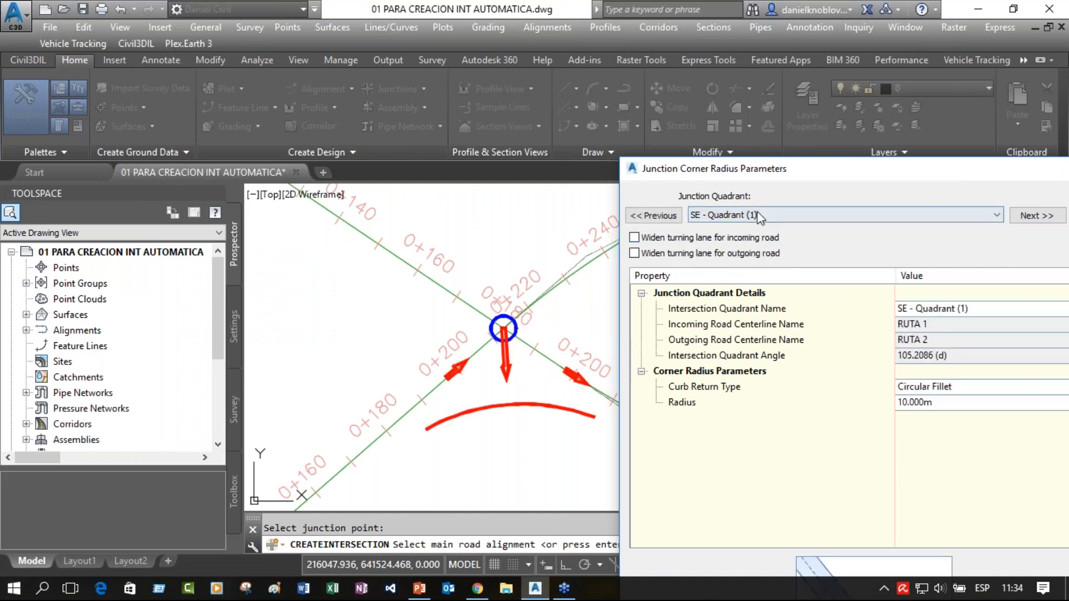
click(759, 219)
click(753, 249)
click(760, 216)
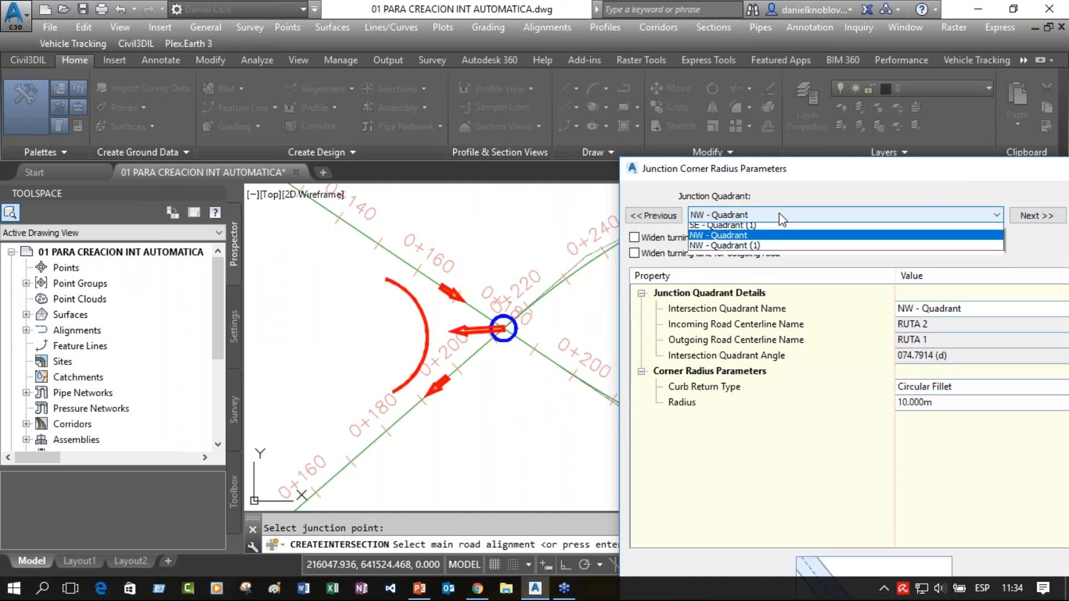
click(768, 260)
click(769, 217)
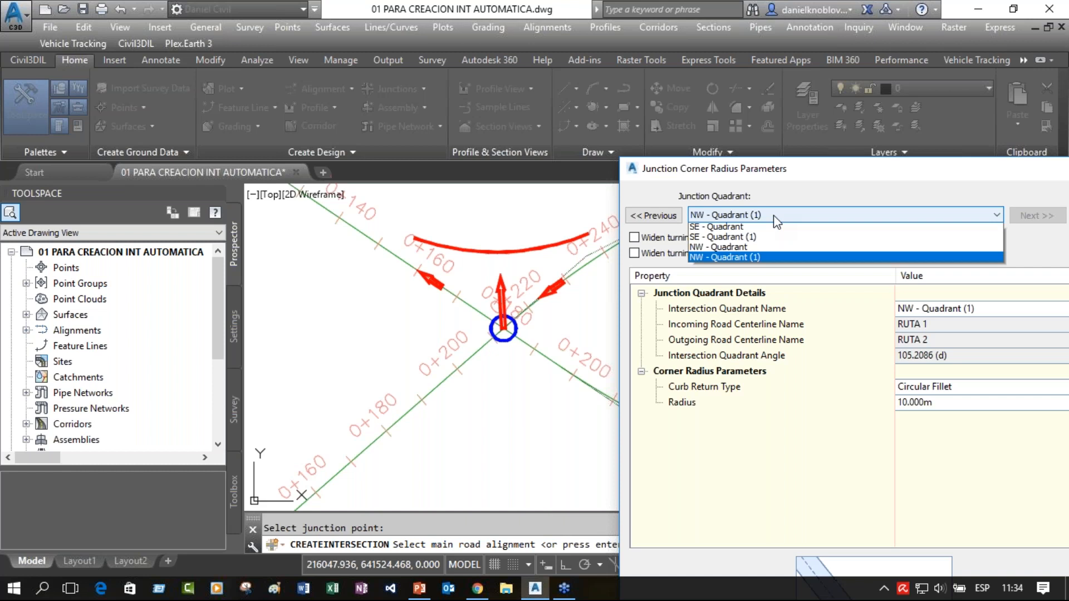
click(768, 228)
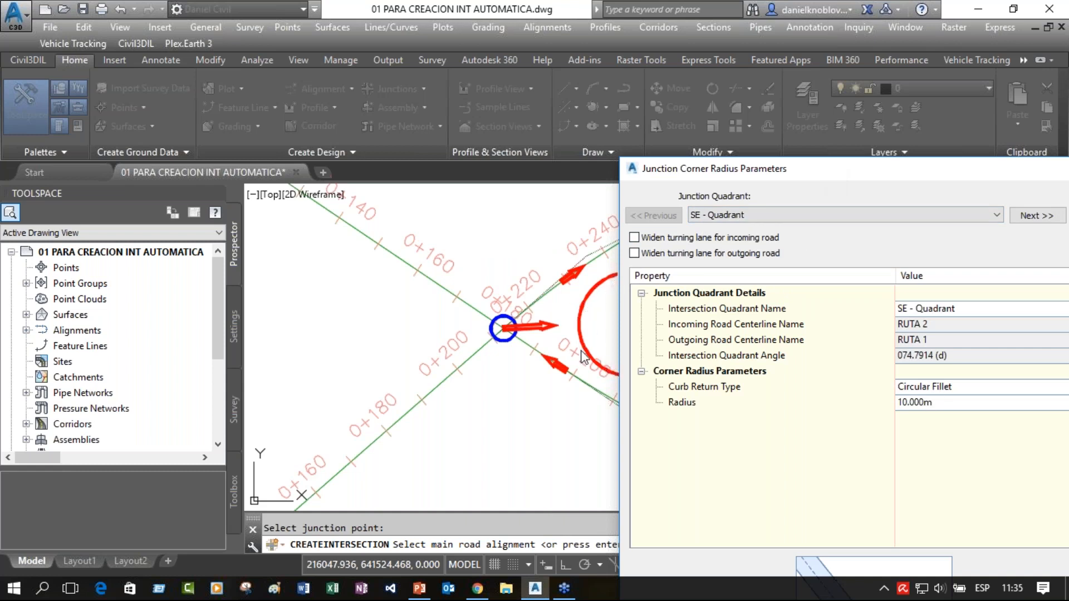
Compare the 3-Centered Arcs and Chamfer curb return types for the SE quadrant and return to Circular Fillet.
click(958, 391)
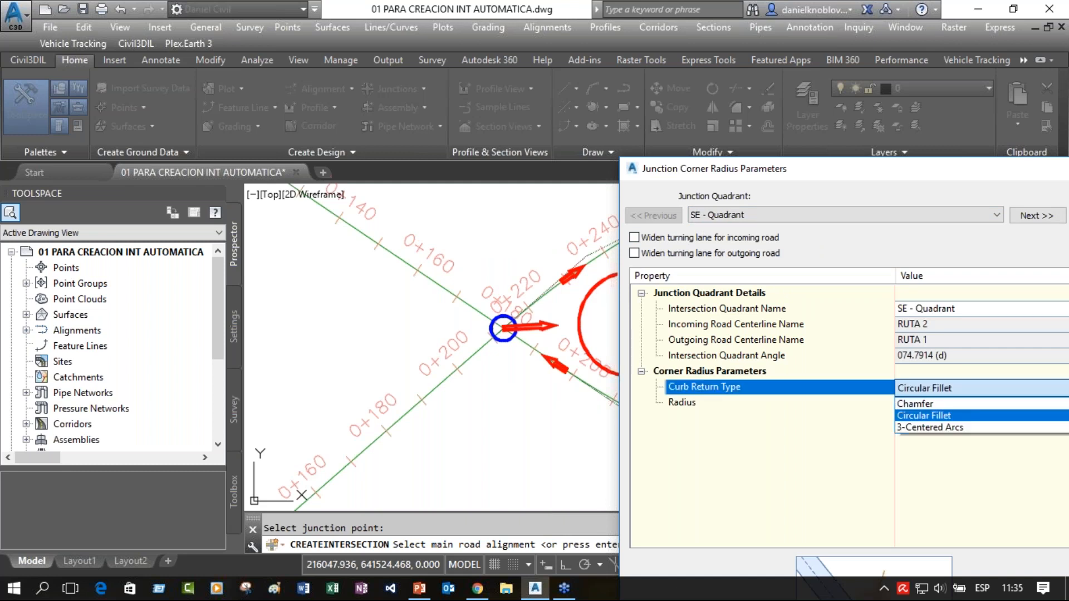
click(968, 428)
click(964, 389)
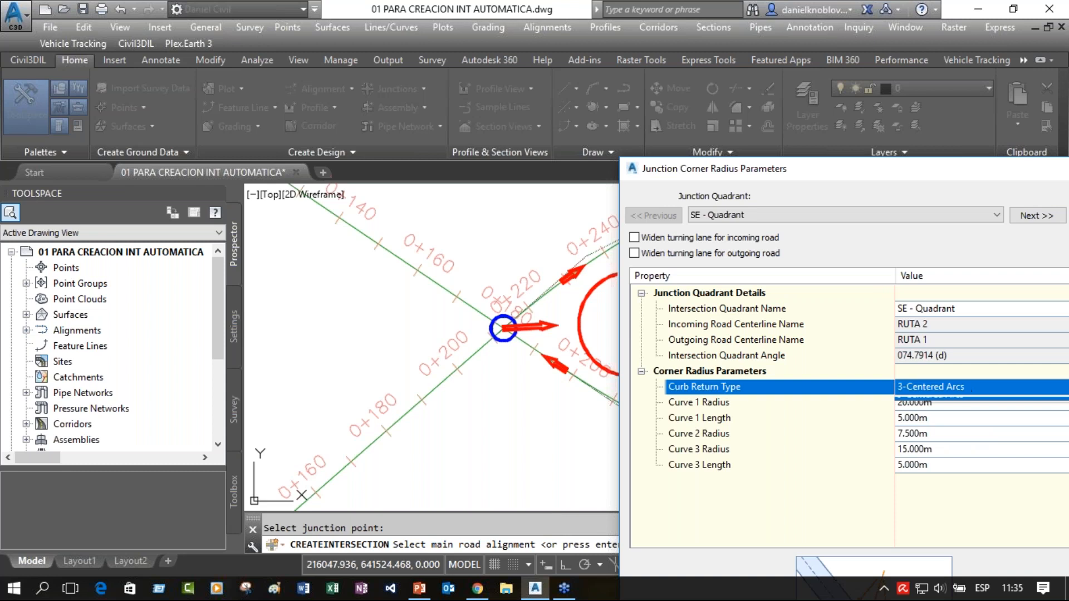
click(971, 388)
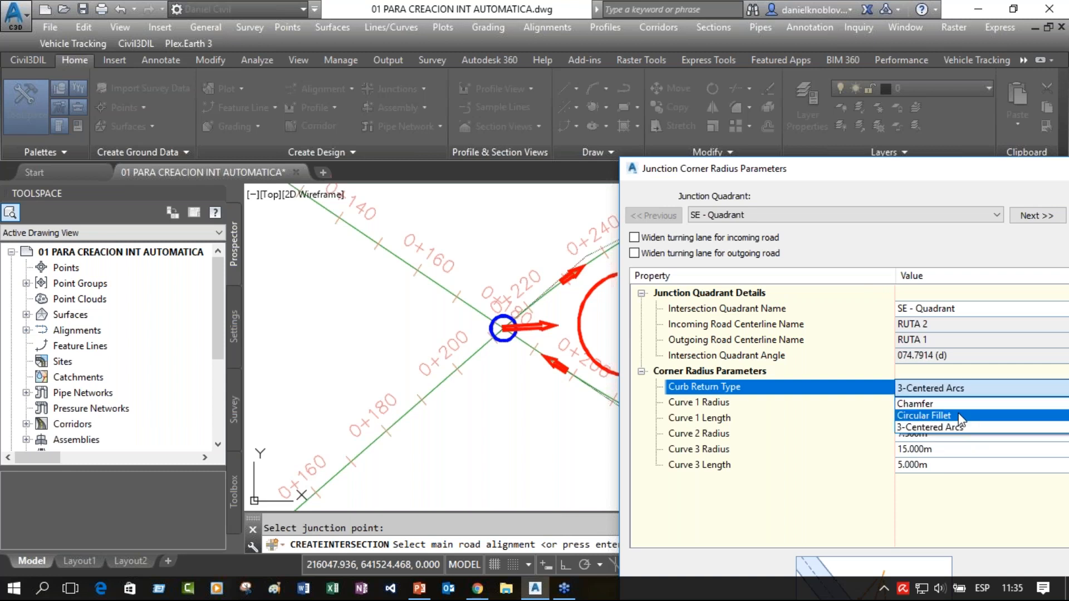
click(957, 408)
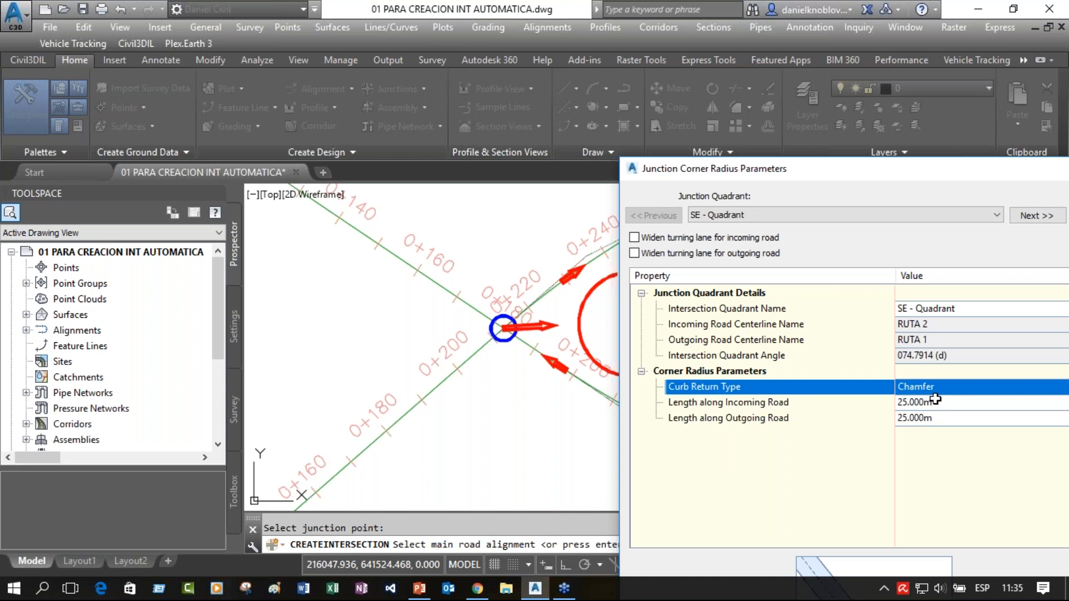
drag(870, 161, 857, 55)
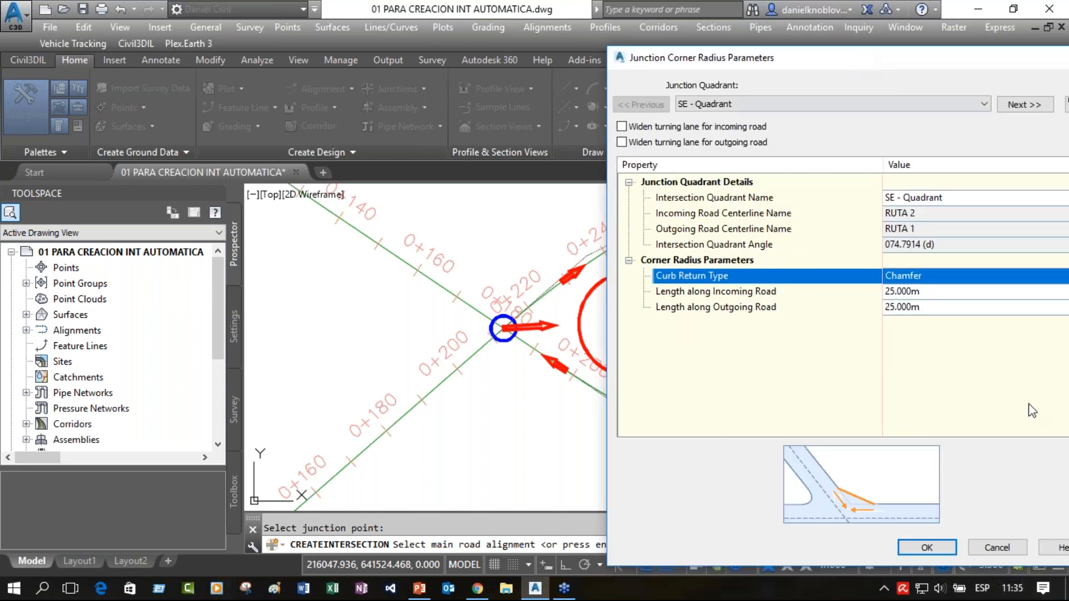
click(954, 276)
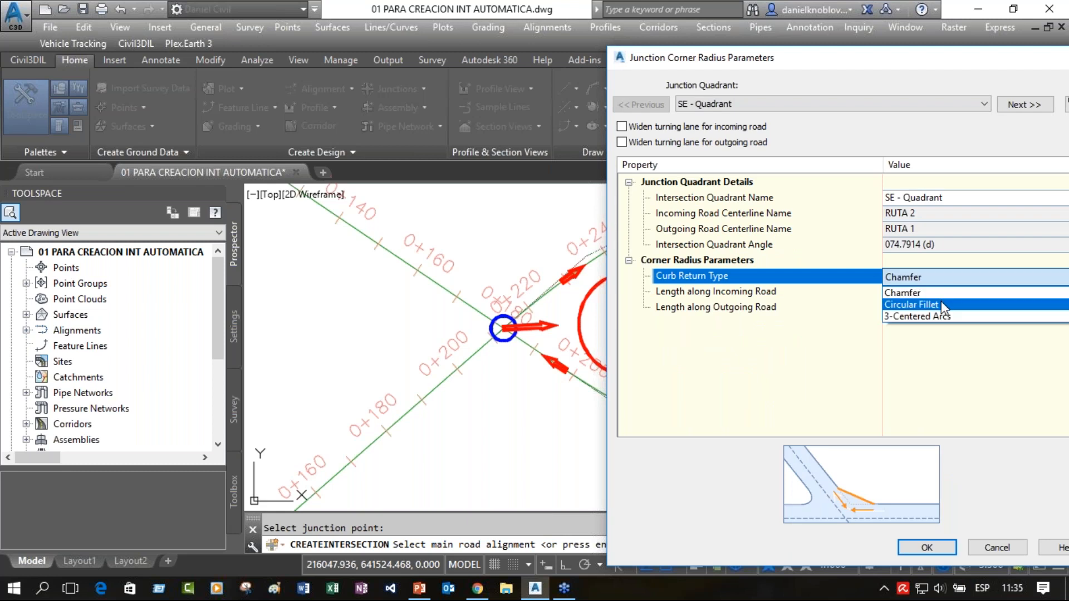
click(941, 301)
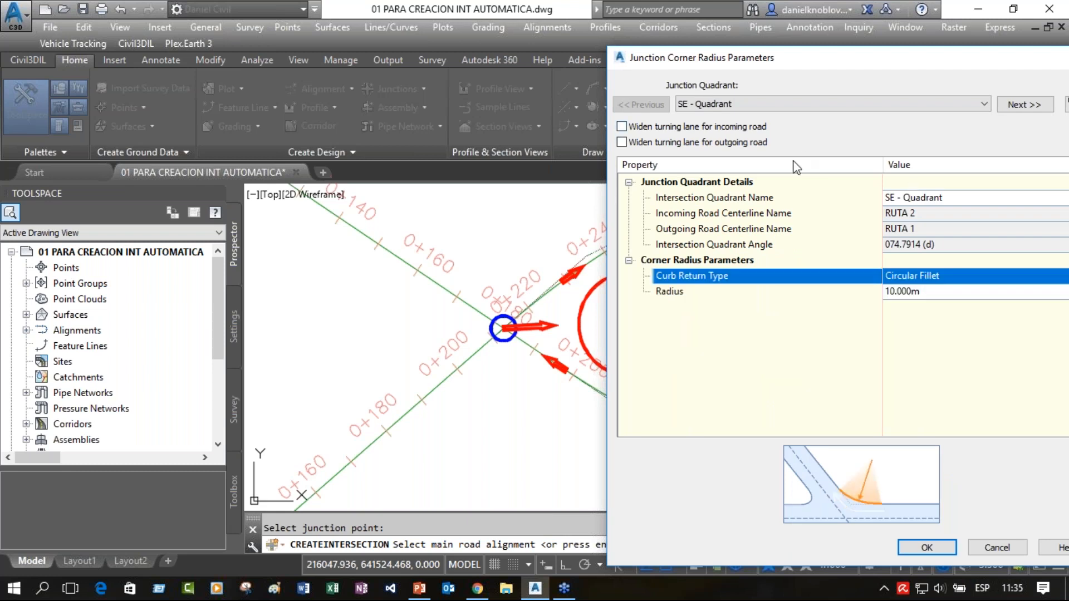
Try turning lane widening for the SE quadrant's incoming and outgoing roads, turn both off, and accept the corner radius parameters.
mouse_move(854, 56)
mouse_down()
mouse_move(948, 66)
mouse_move(887, 69)
mouse_up()
click(655, 139)
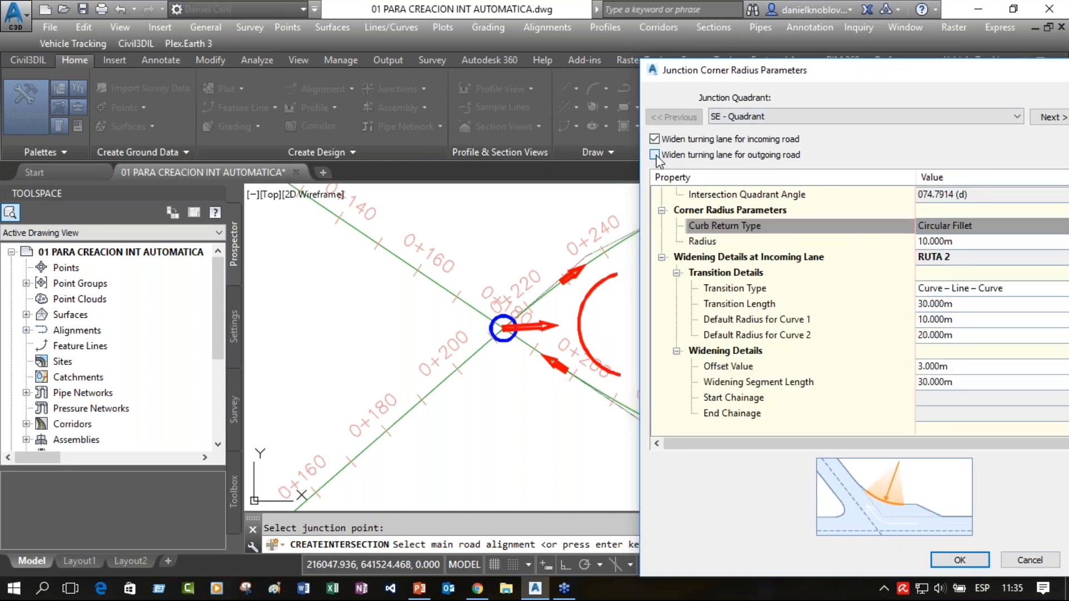
click(656, 155)
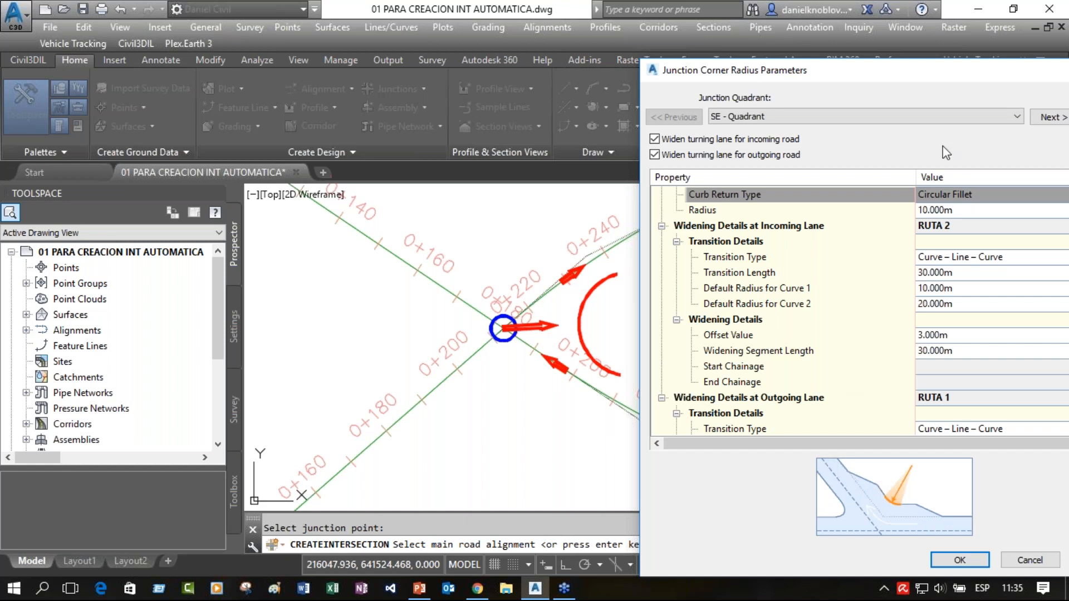
click(667, 140)
click(671, 155)
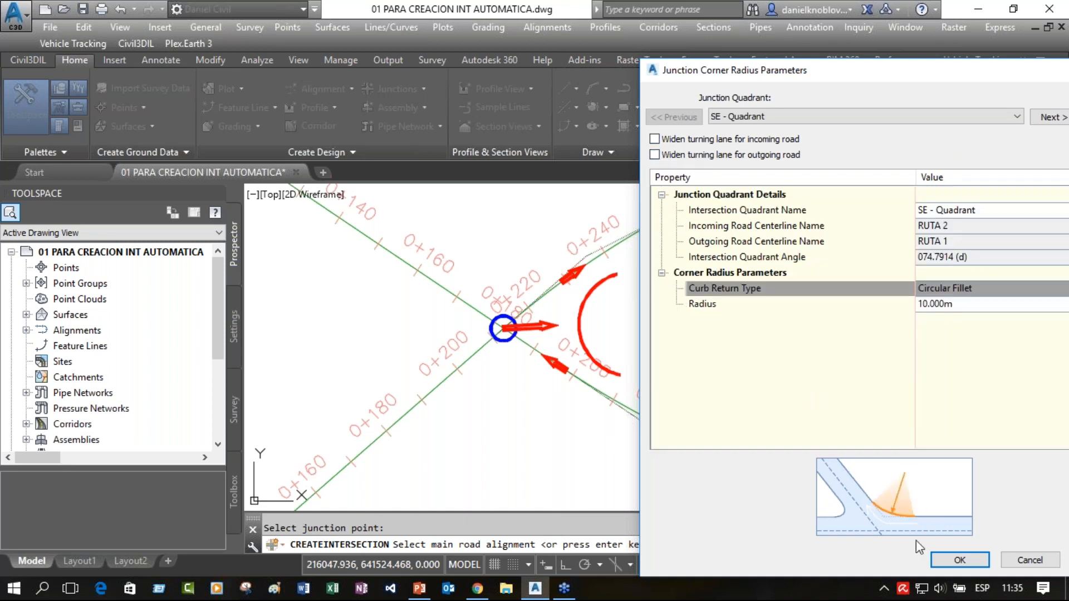
click(946, 560)
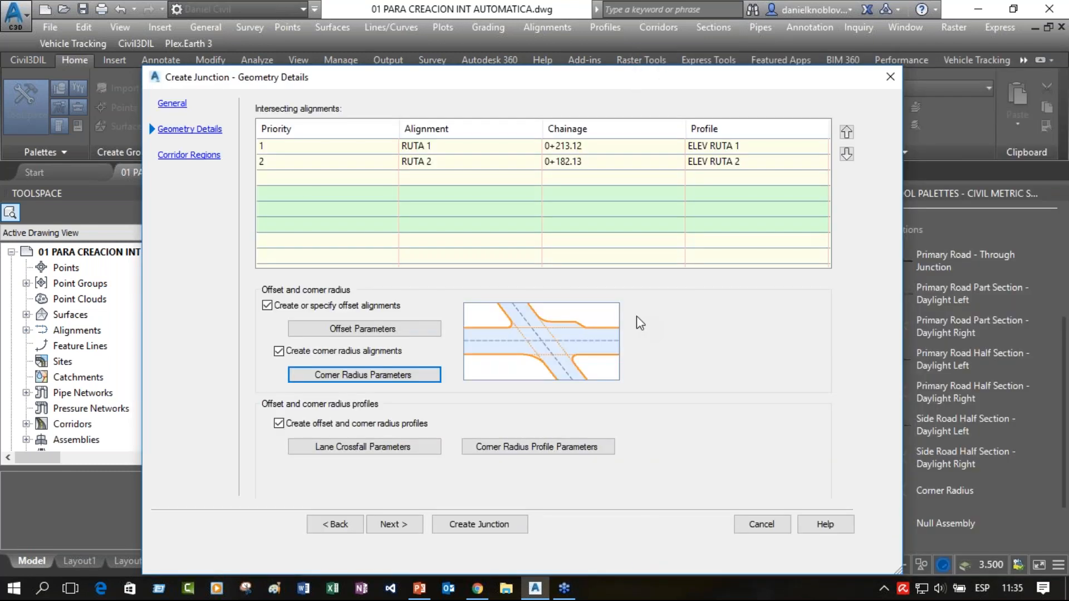
Review the lane crossfall parameters of RUTA 1 and RUTA 2 and the corner radius profile parameters, leaving the defaults.
click(373, 447)
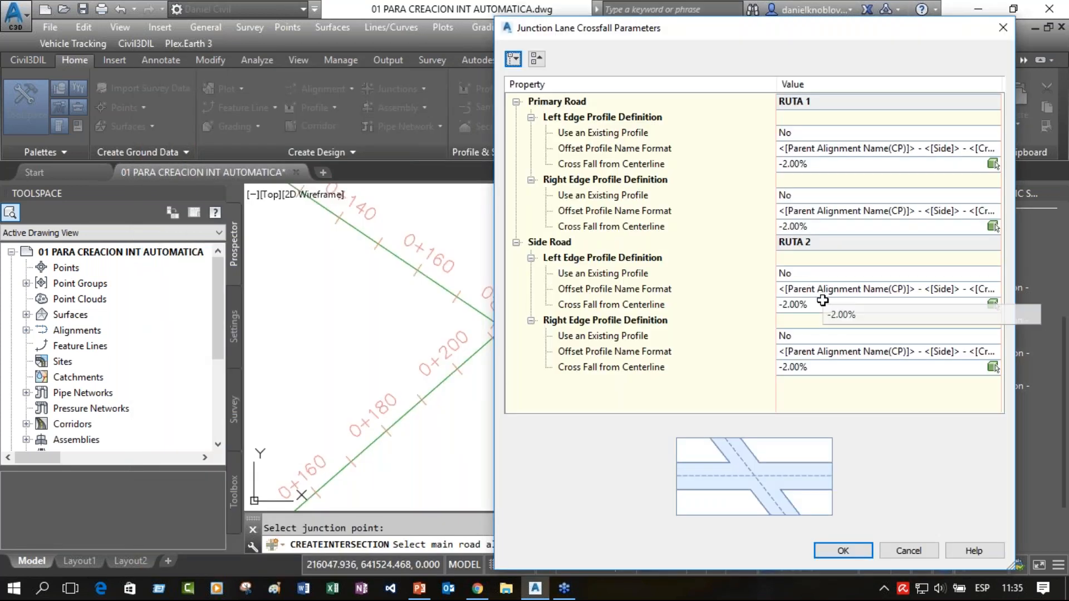
click(835, 310)
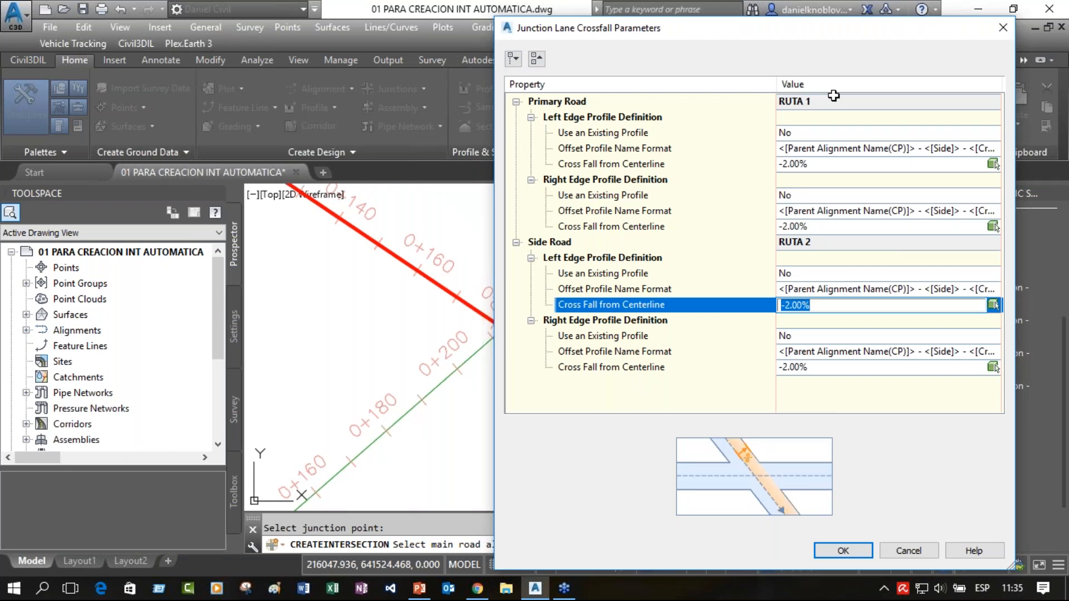
click(1005, 31)
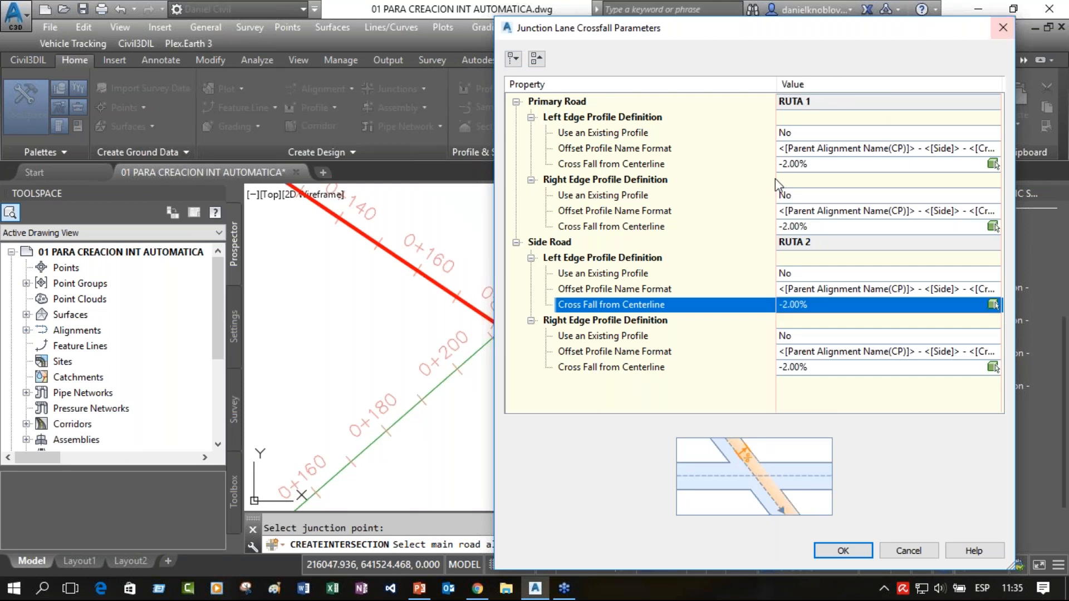
click(855, 549)
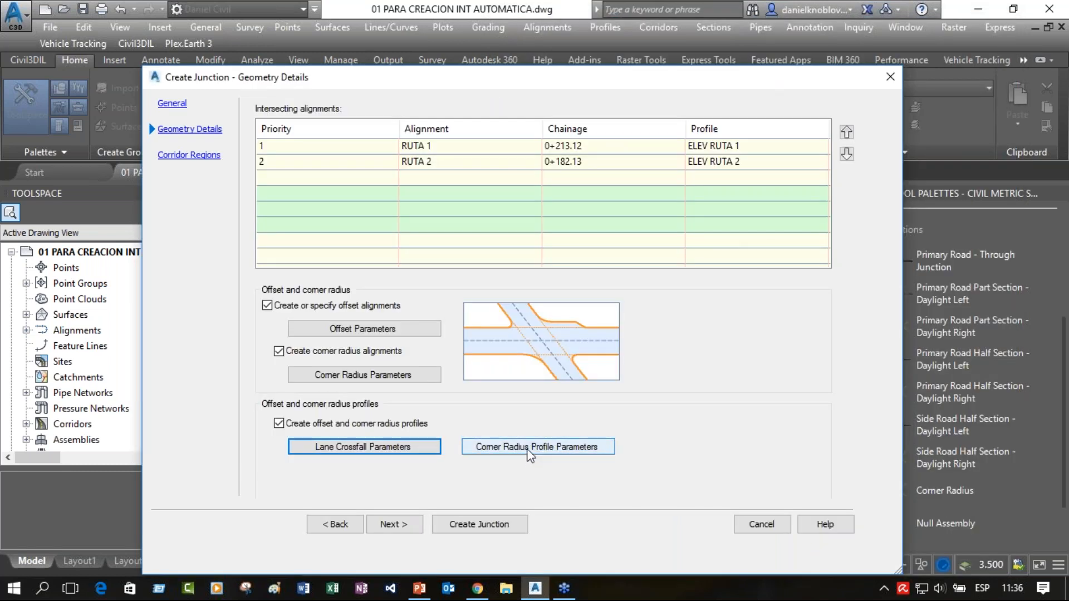
click(533, 454)
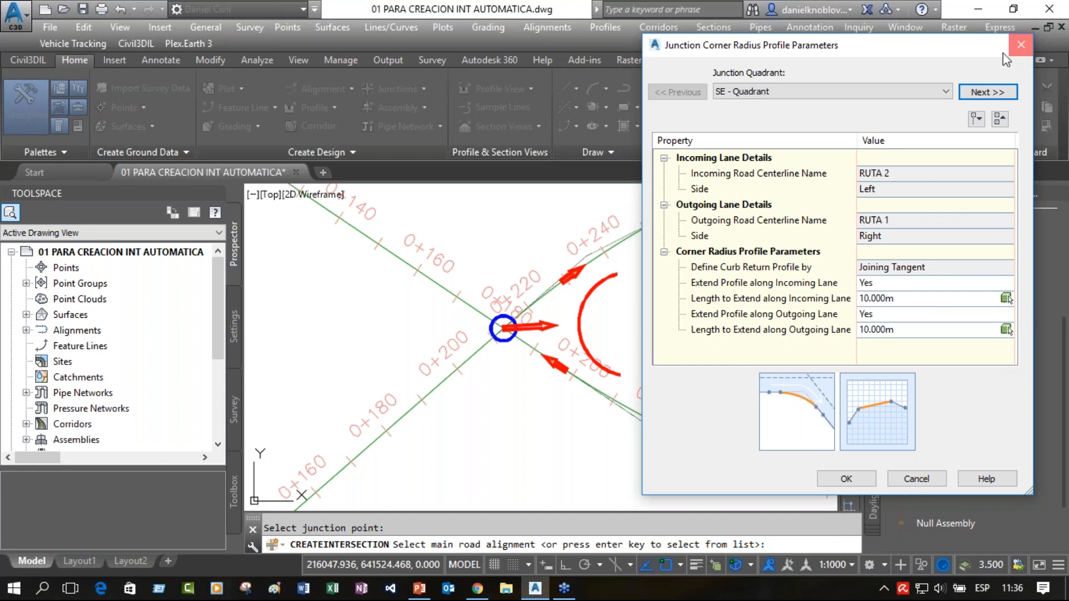
click(1021, 45)
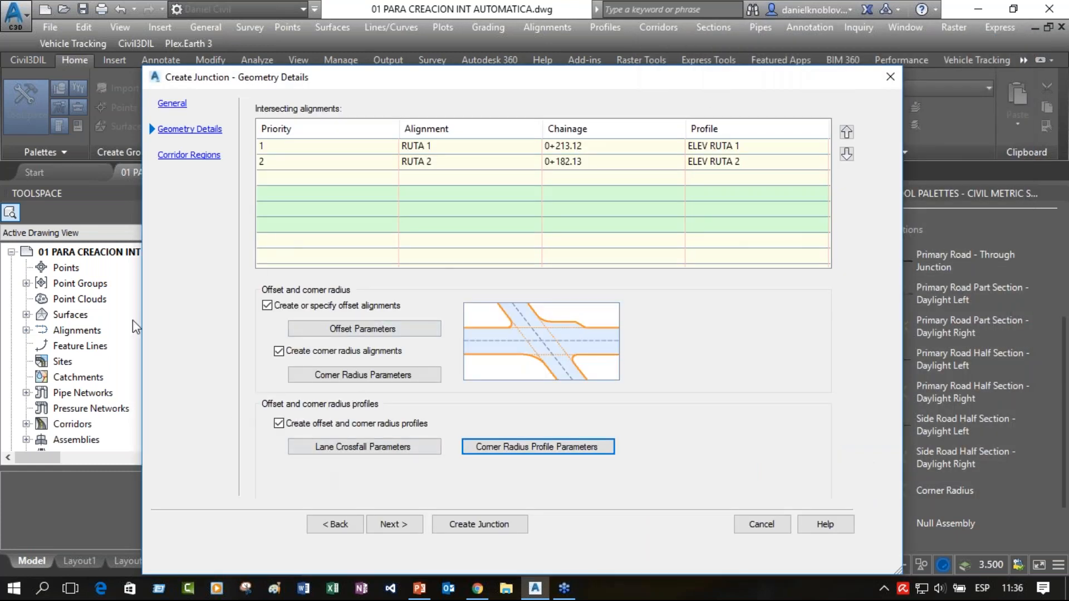
Create the junction with a new corridor, EG TOPO as daylight surface and the default assembly set, and dismiss the event list.
click(189, 155)
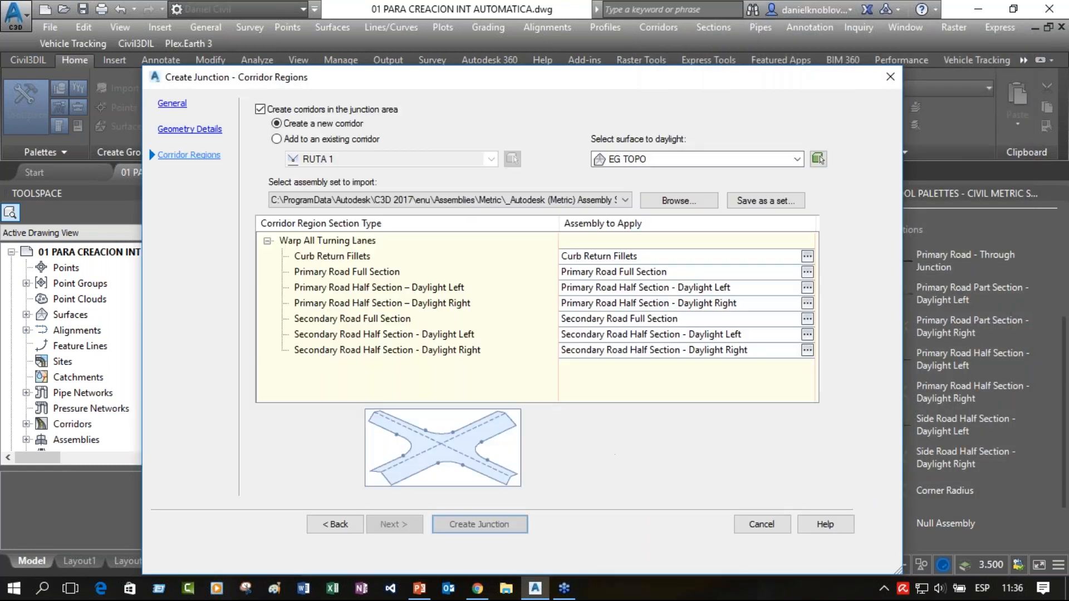
mouse_move(516, 85)
mouse_down()
mouse_move(685, 96)
mouse_move(681, 119)
mouse_move(621, 195)
mouse_move(617, 295)
mouse_move(606, 304)
mouse_move(544, 137)
mouse_up()
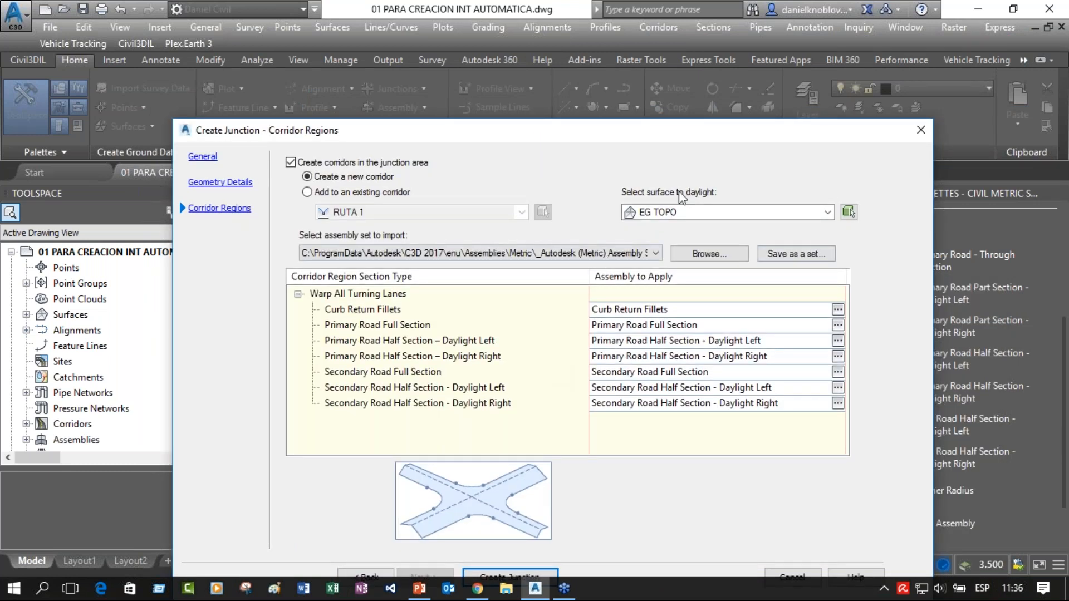
drag(804, 138, 653, 111)
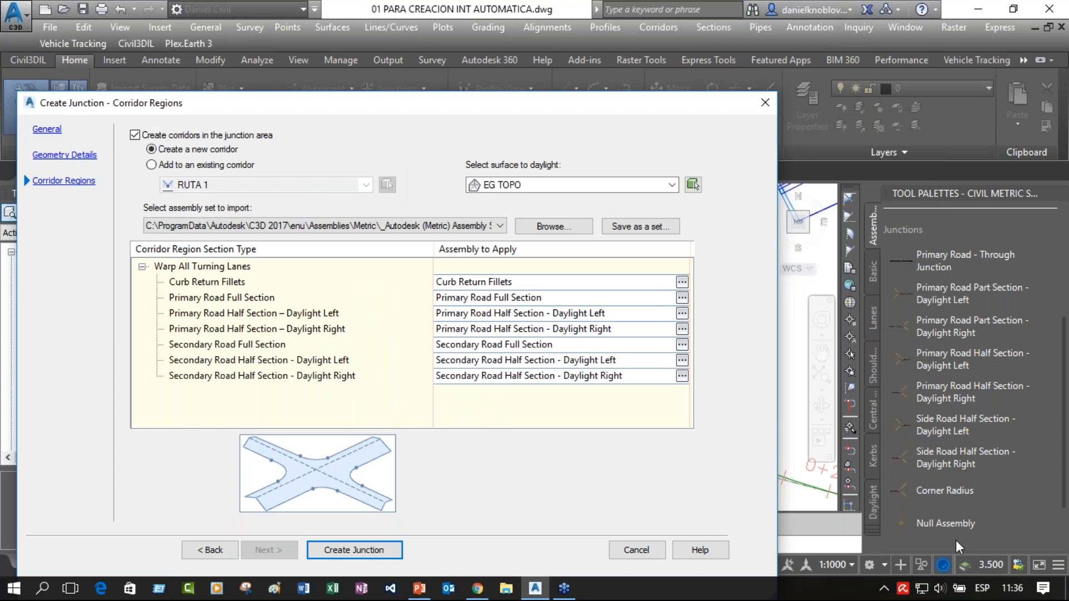
click(342, 550)
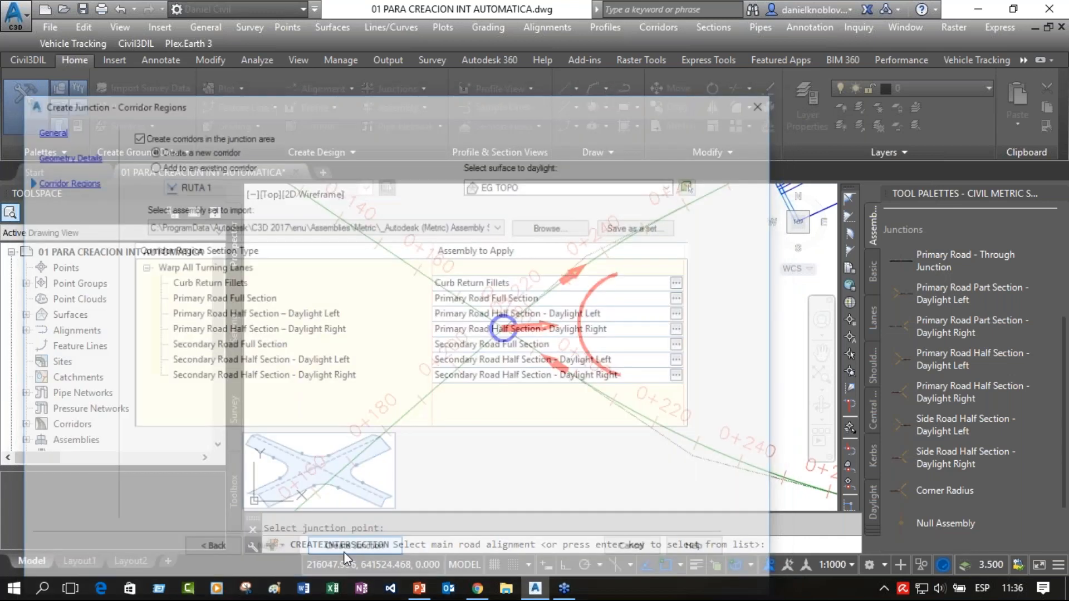
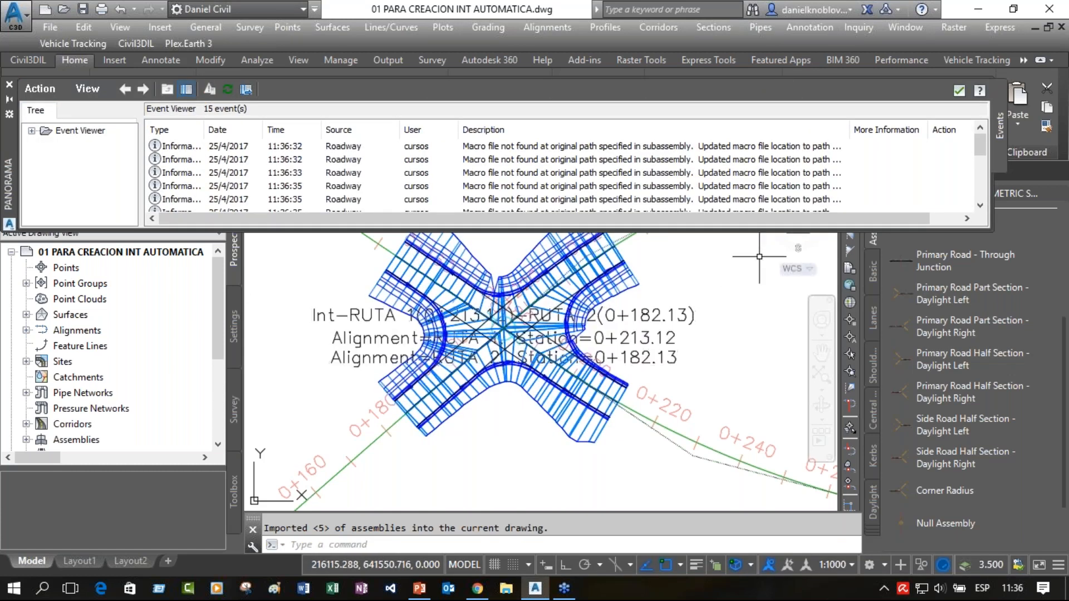
click(959, 90)
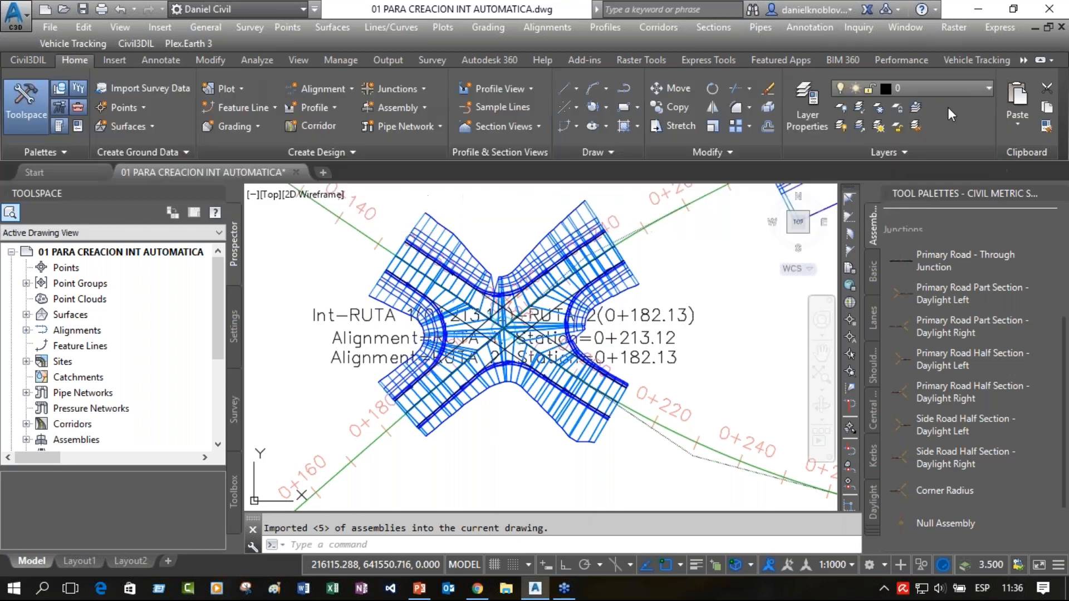
Open the junction corridor in the Object Viewer and look at it from the front.
click(545, 251)
right_click(547, 253)
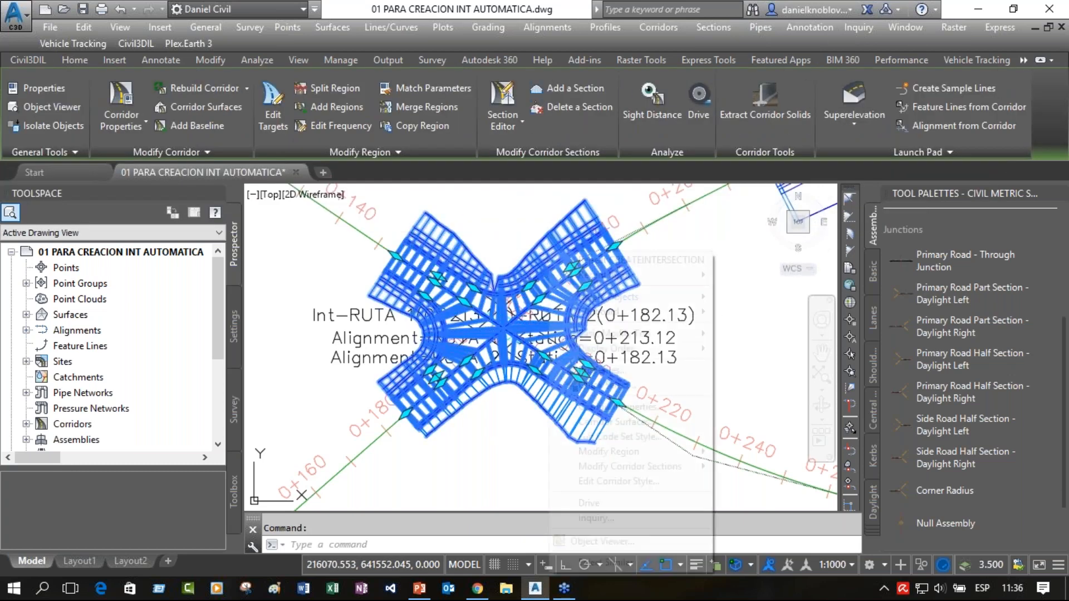
click(657, 514)
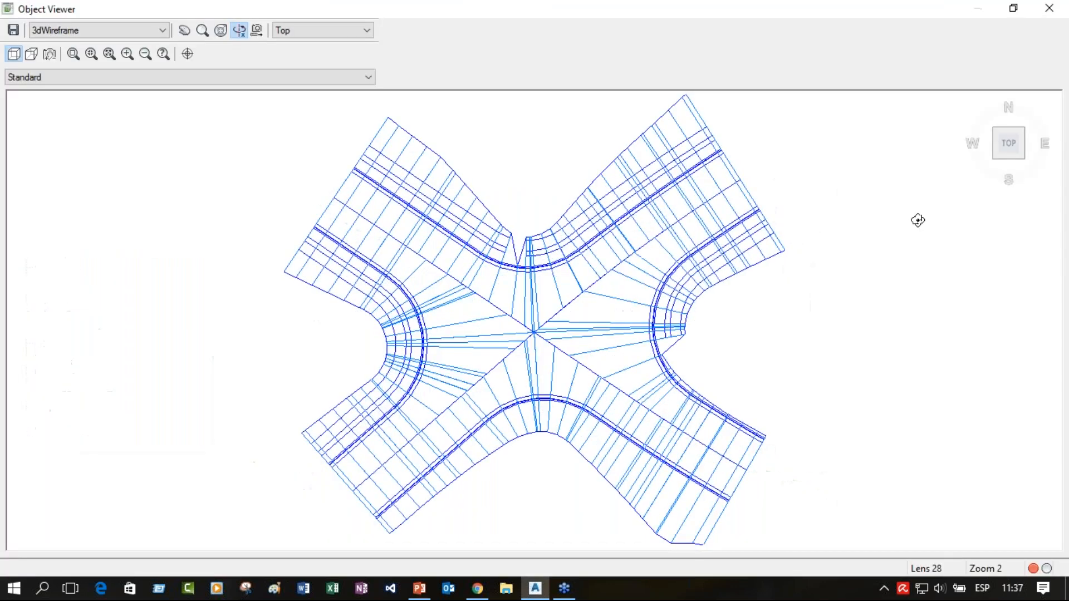
click(1005, 160)
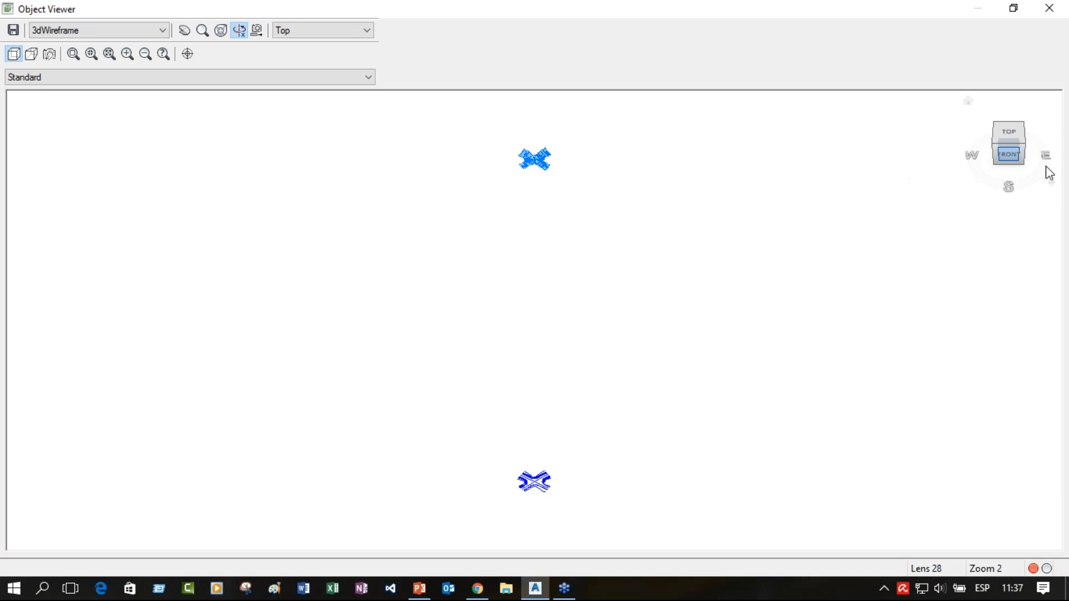
click(1013, 156)
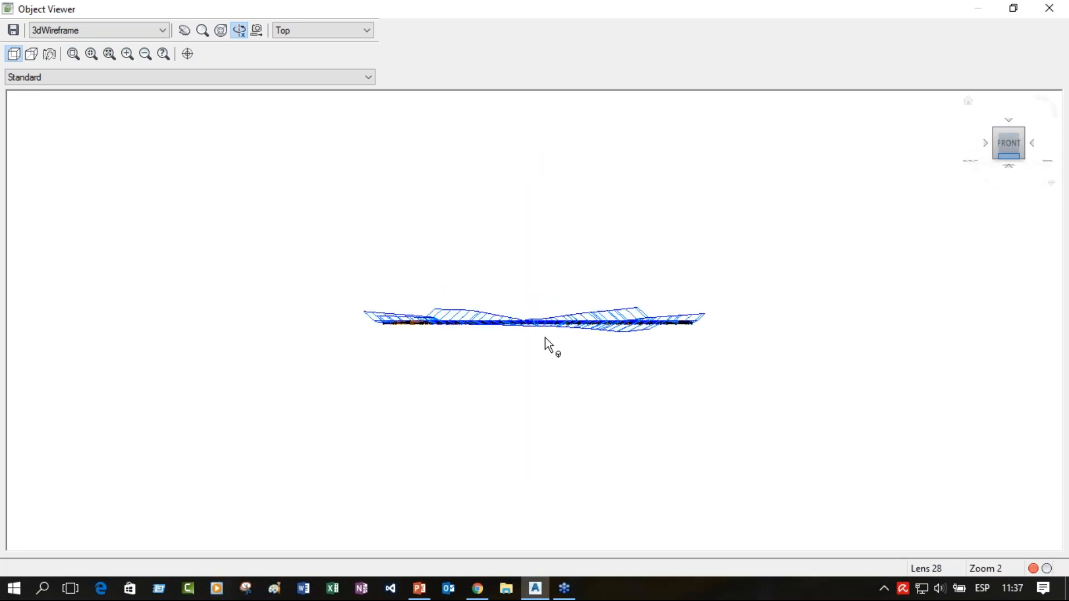
Orbit the junction corridor from the front to a tilted top view in the Object Viewer, and close the viewer.
drag(535, 394, 537, 408)
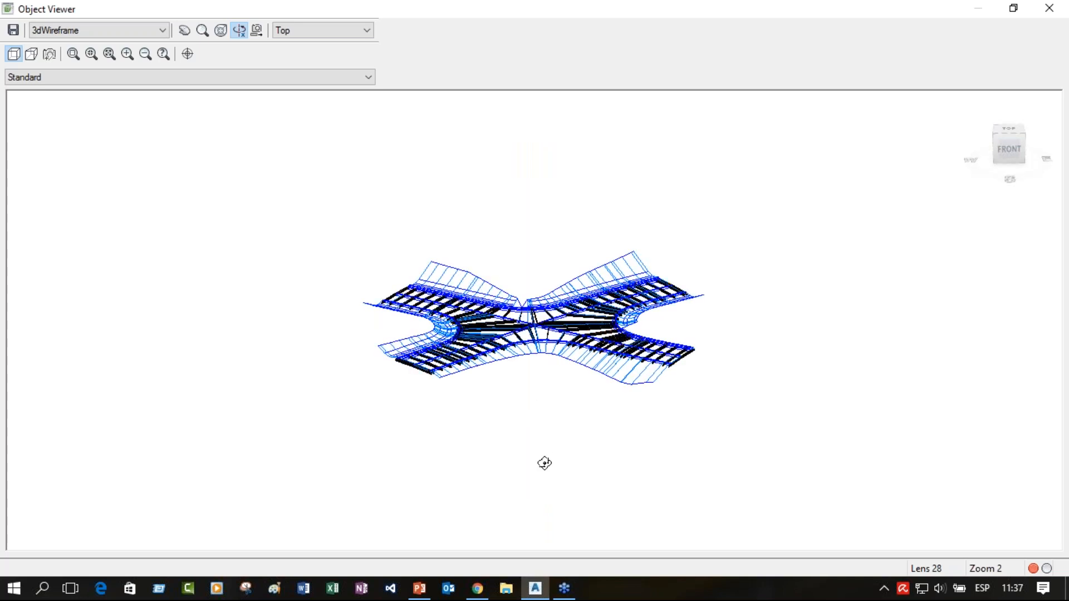
drag(544, 463, 542, 380)
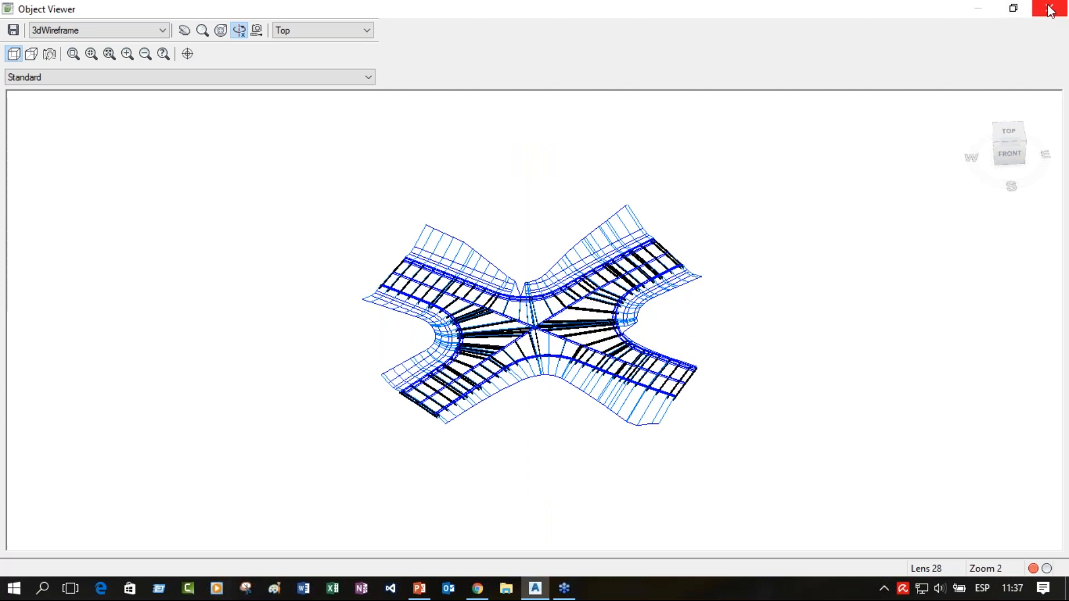
key(Escape)
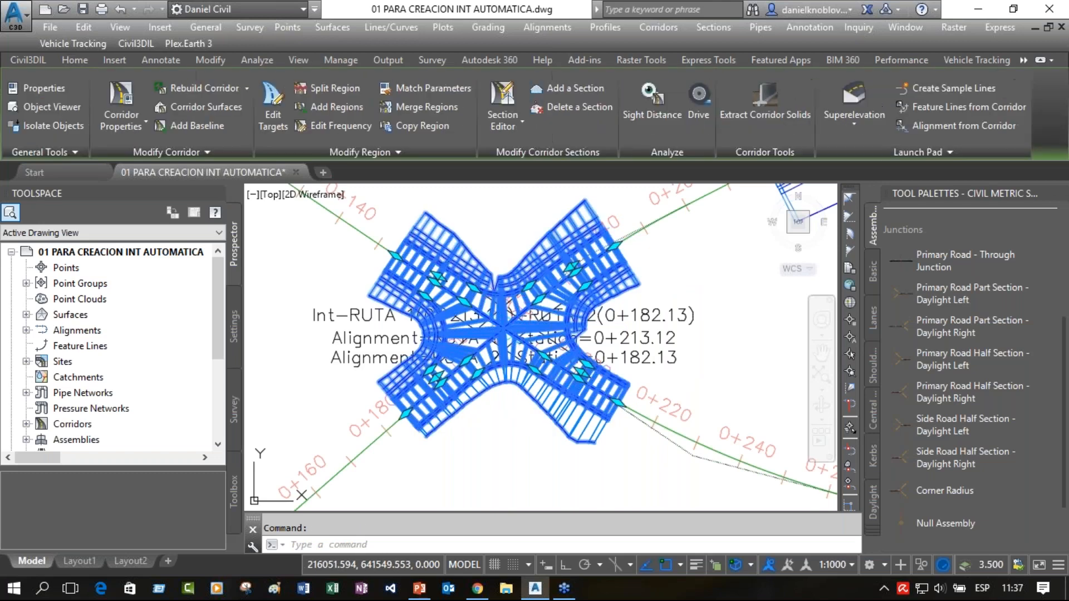
Open the junction corridor's parameters and highlight the first SE Quadrant baseline in the drawing.
right_click(491, 252)
click(564, 409)
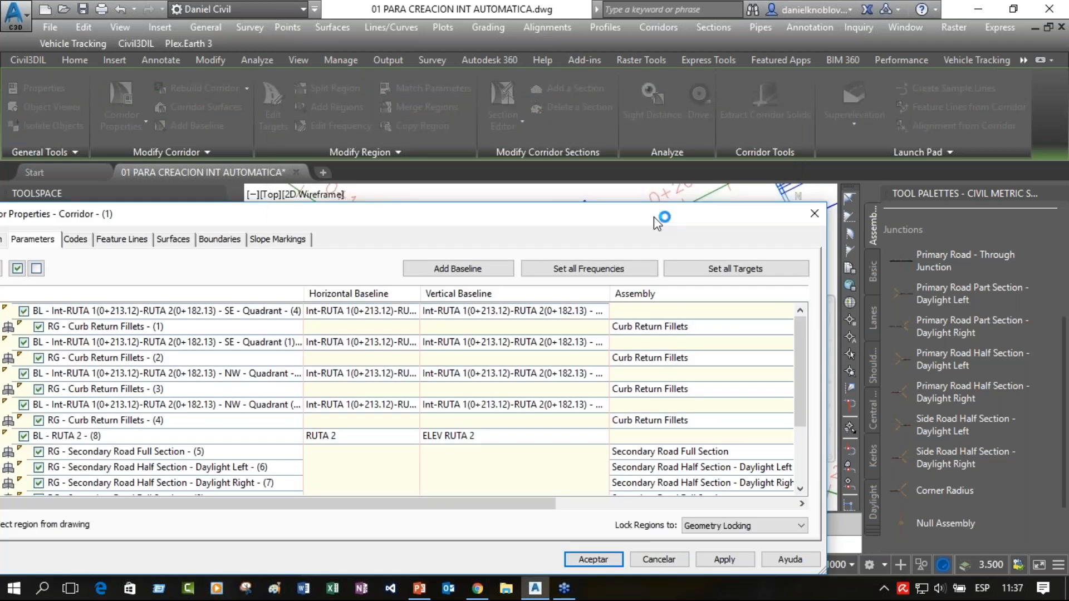
drag(625, 216, 1053, 179)
drag(813, 175, 714, 346)
click(408, 446)
drag(615, 351, 632, 379)
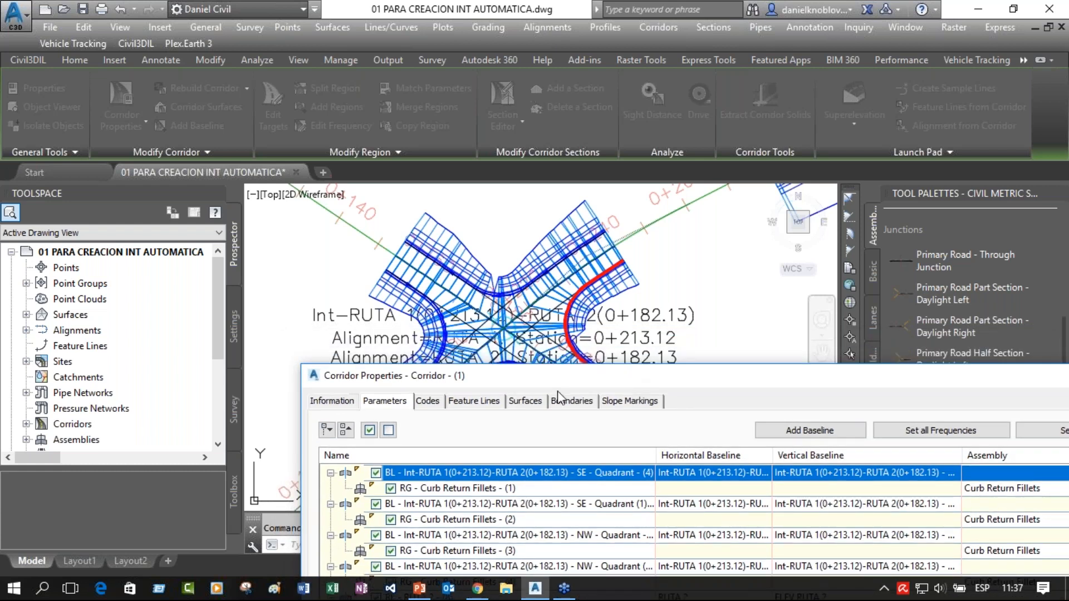
Highlight region Curb Return Fillets - (1) and the second SE Quadrant baseline, view the chainage, frequency and target columns, and close the corridor properties.
click(478, 490)
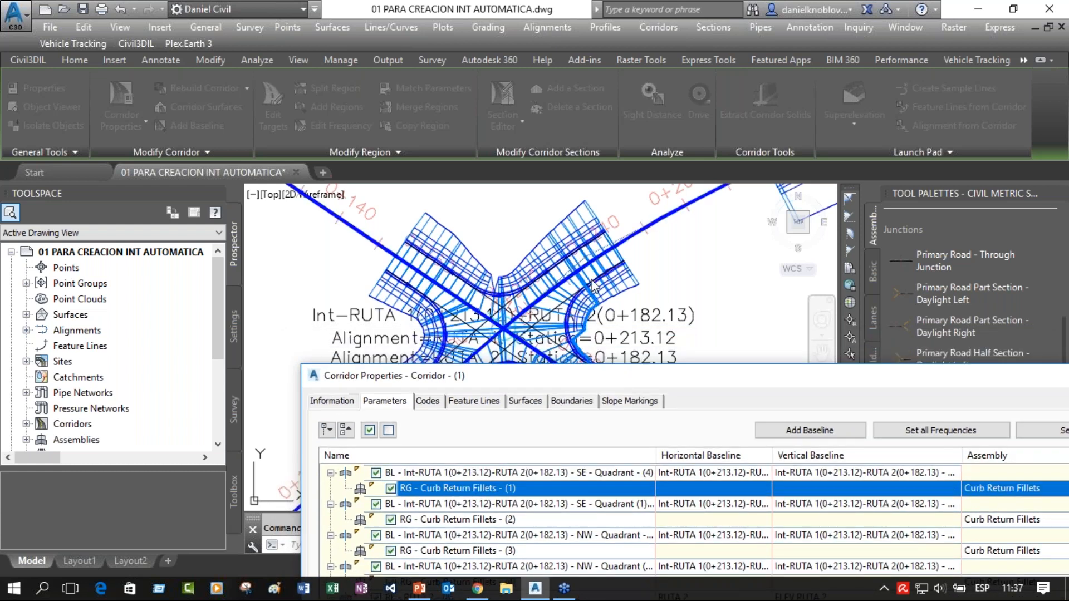
click(423, 505)
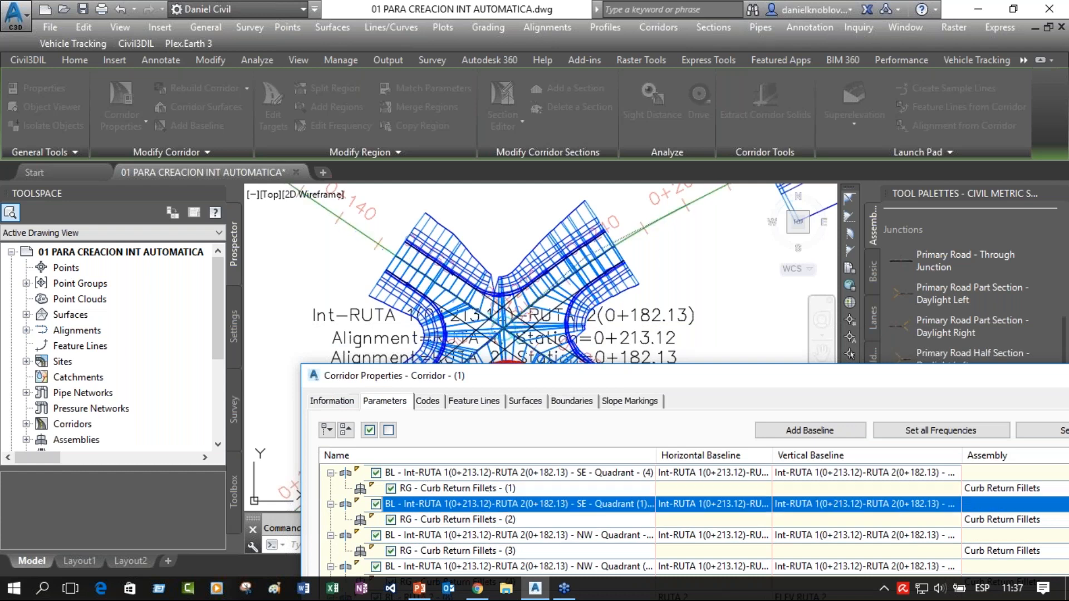
drag(562, 377, 404, 166)
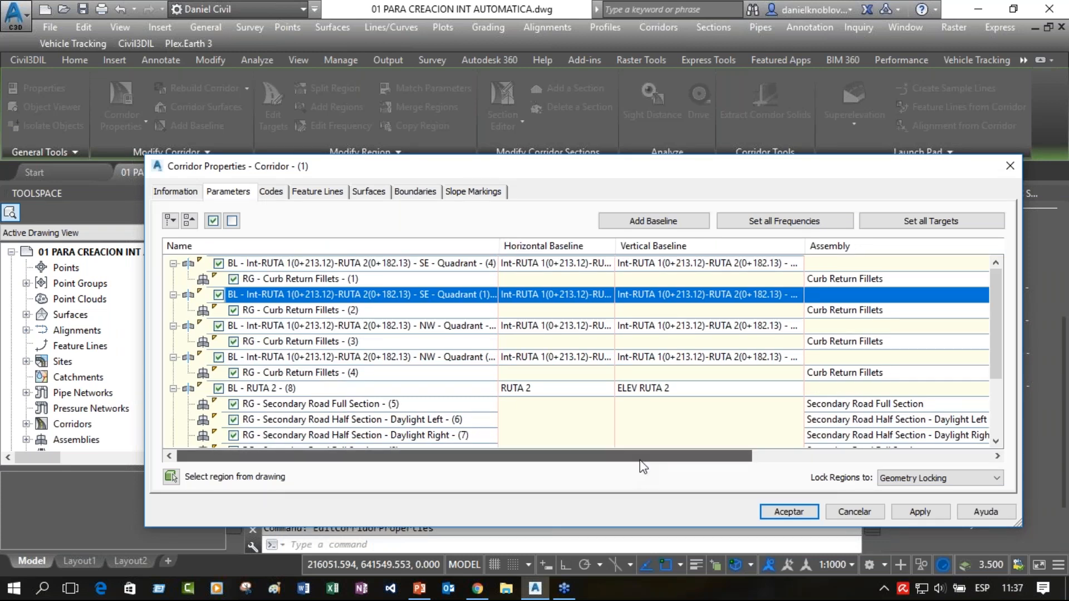
drag(639, 456, 878, 457)
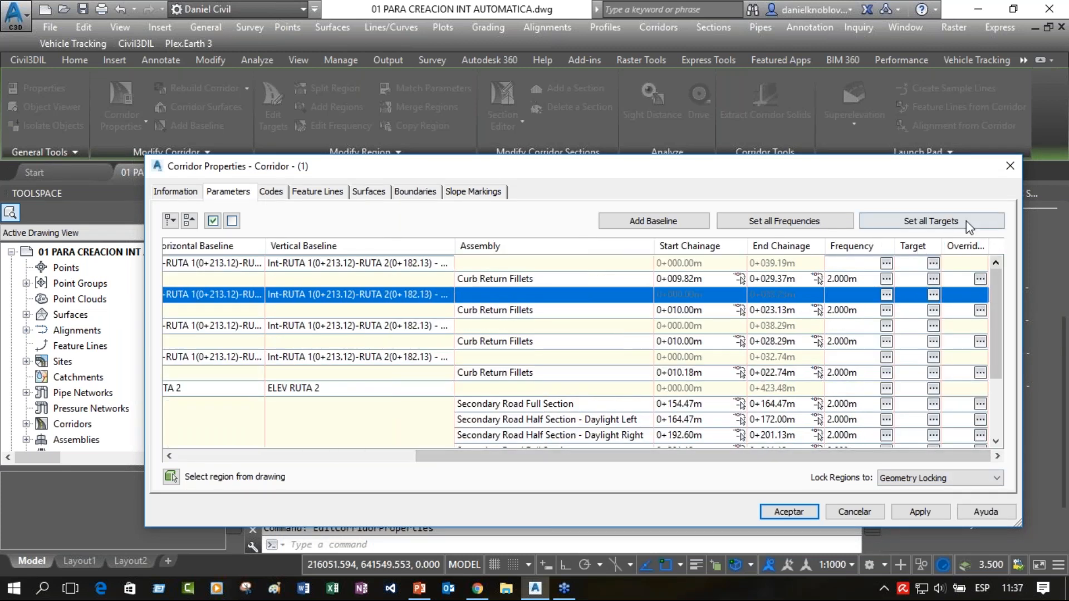
click(1010, 166)
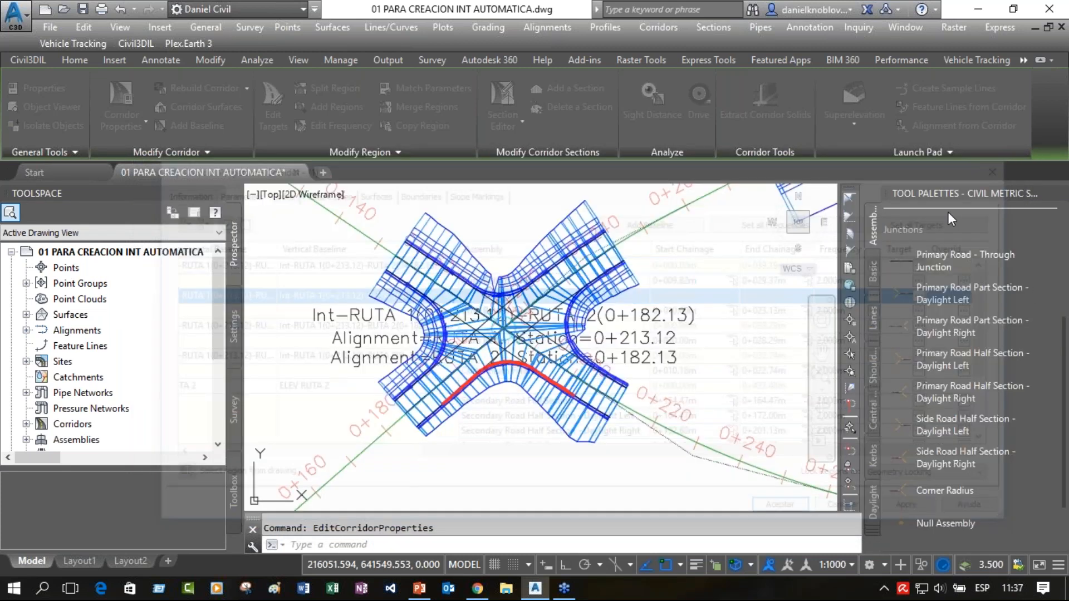
Close the junction drawing without saving its changes and reopen 01 PARA CREACION INT AUTOMATICA.
key(Escape)
scroll(697, 366, down, 2)
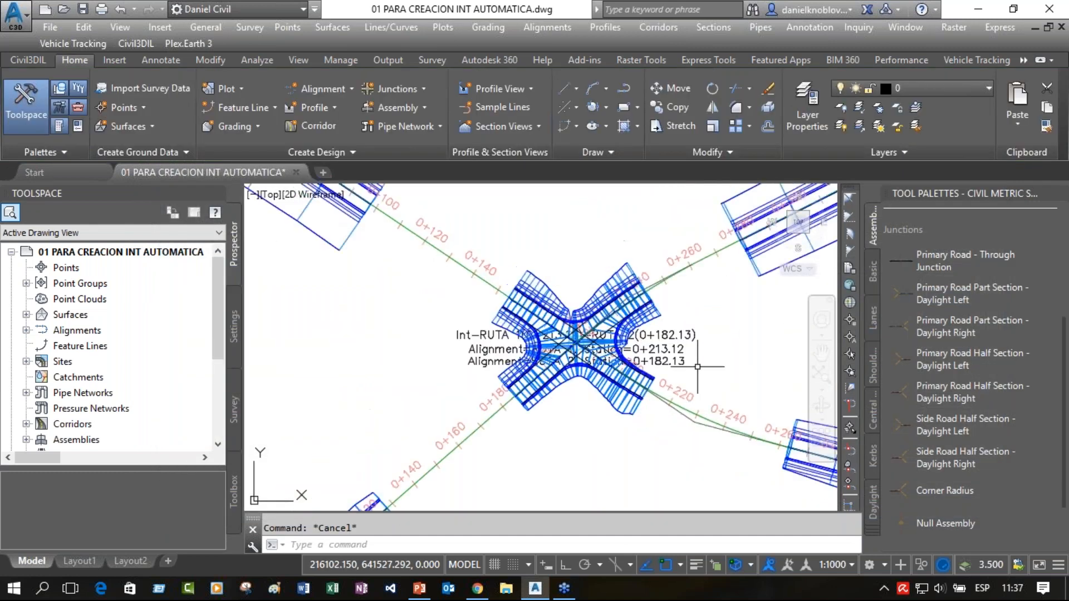
scroll(697, 366, down, 4)
middle_drag(693, 365, 453, 363)
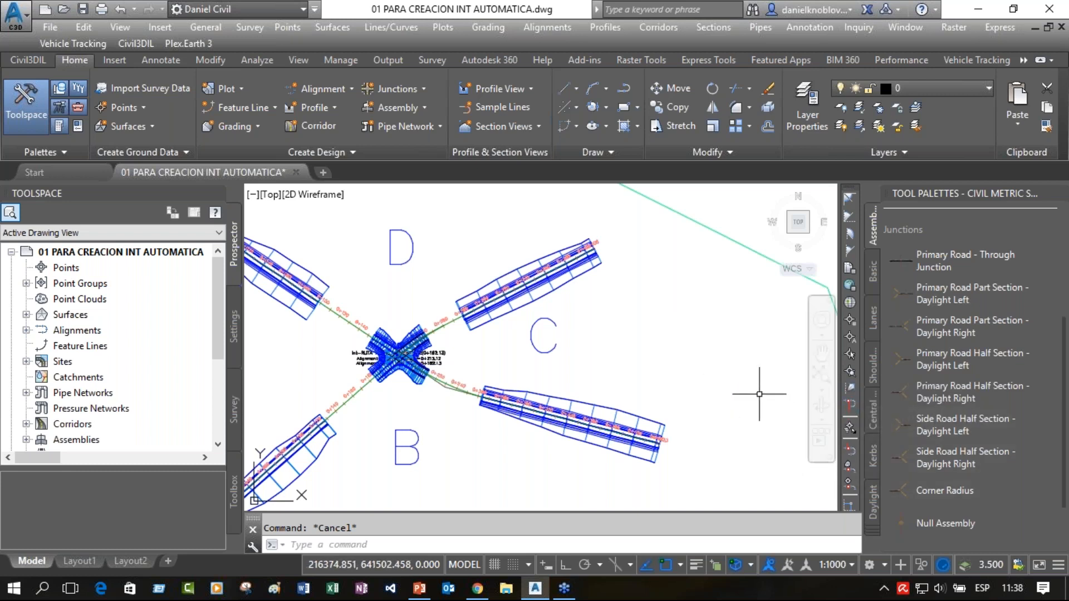
scroll(756, 390, down, 4)
mouse_move(756, 389)
middle_down()
mouse_move(521, 374)
mouse_move(412, 343)
mouse_move(392, 393)
mouse_move(526, 429)
middle_up()
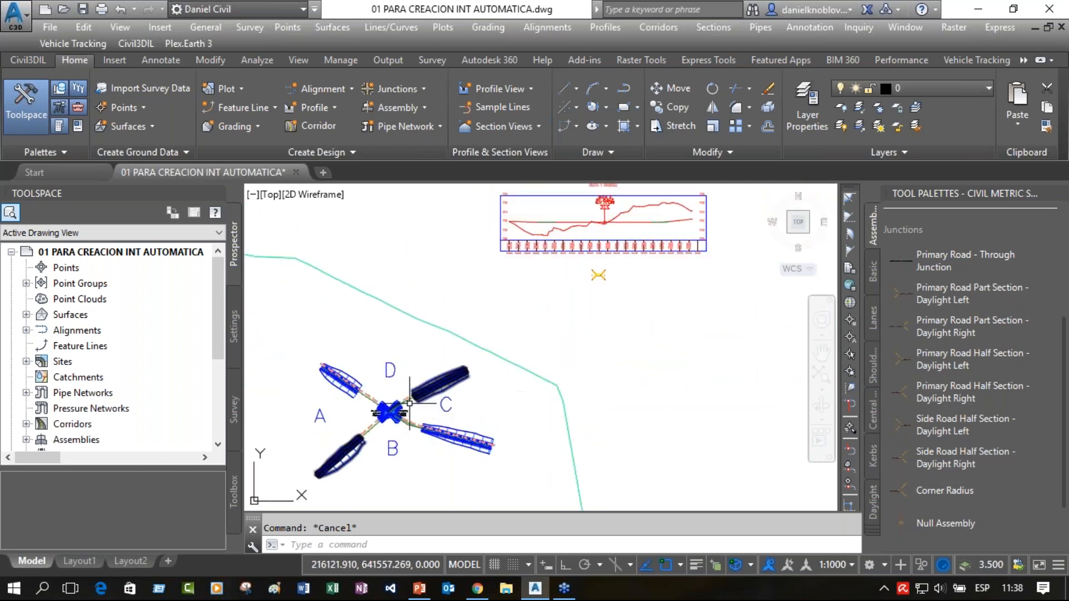
scroll(417, 401, up, 2)
scroll(459, 397, up, 1)
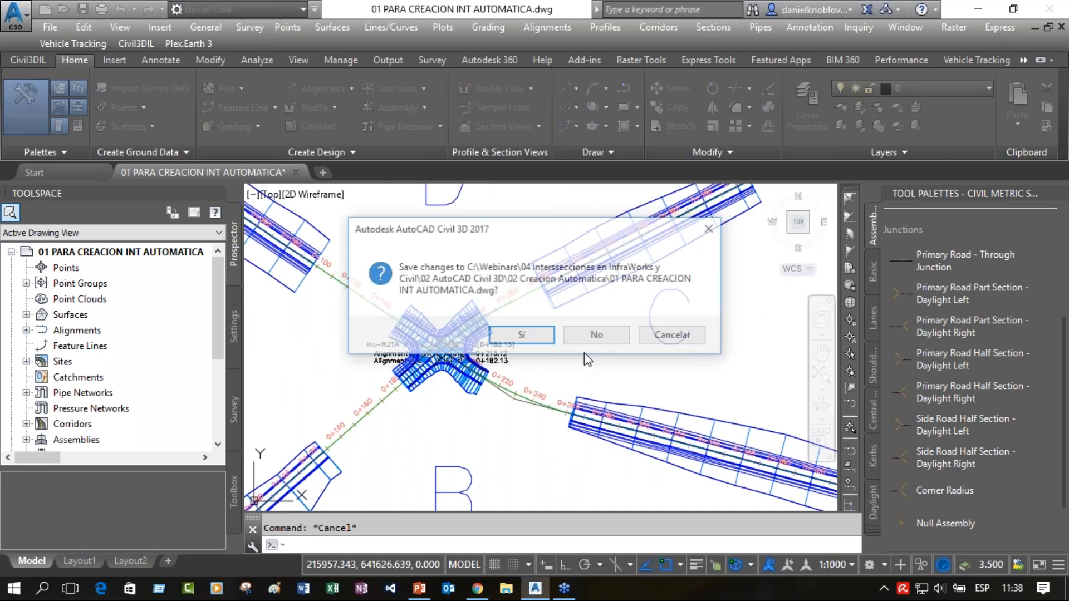
click(591, 335)
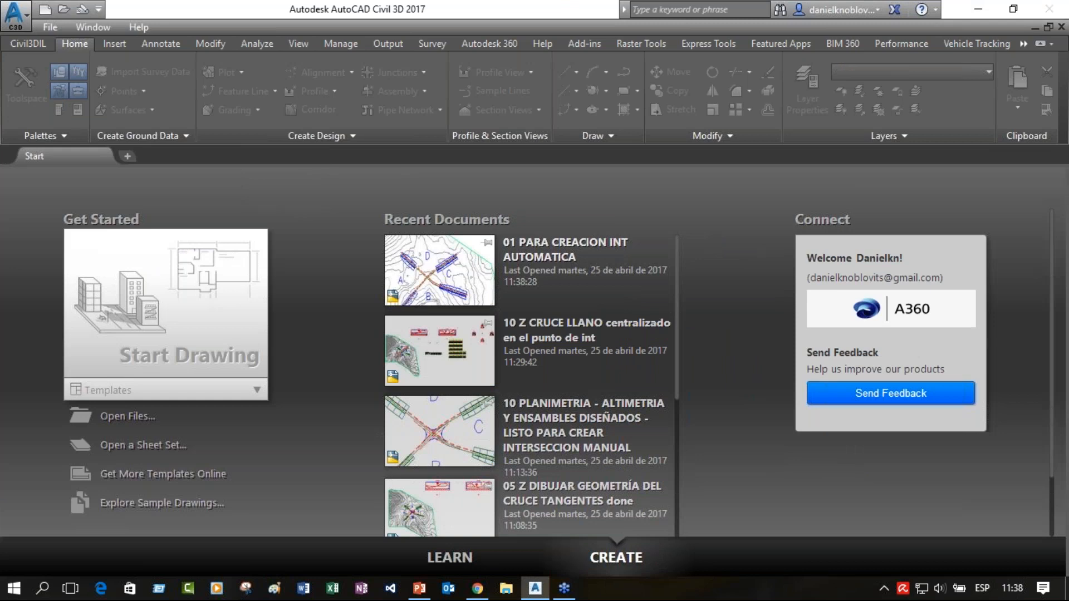
click(439, 271)
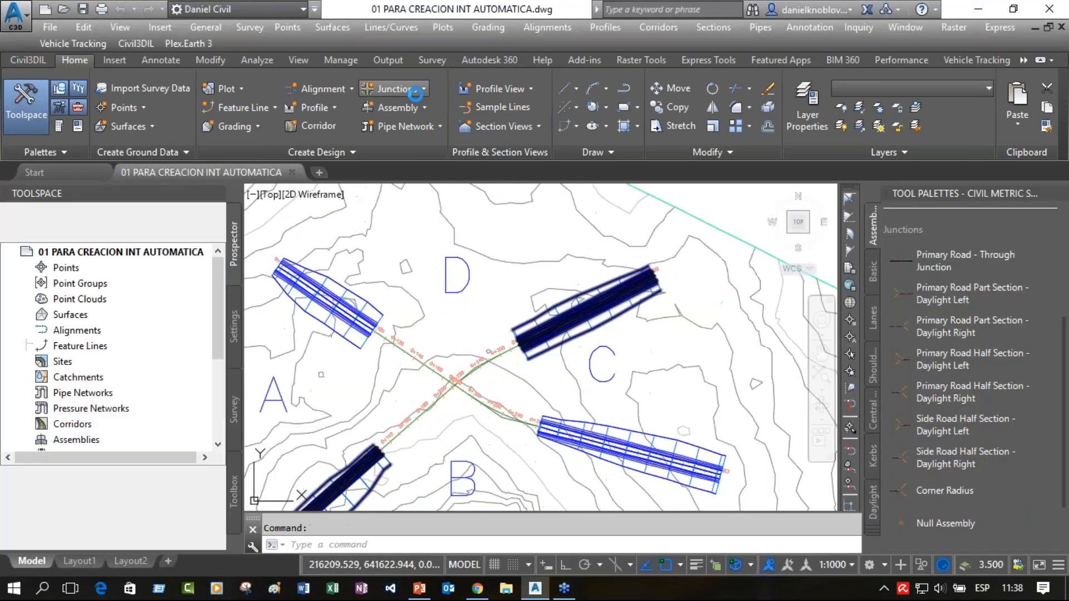
Start a new junction at the crossing of the two alignments, with RUTA 1 as the main road.
click(422, 89)
click(437, 119)
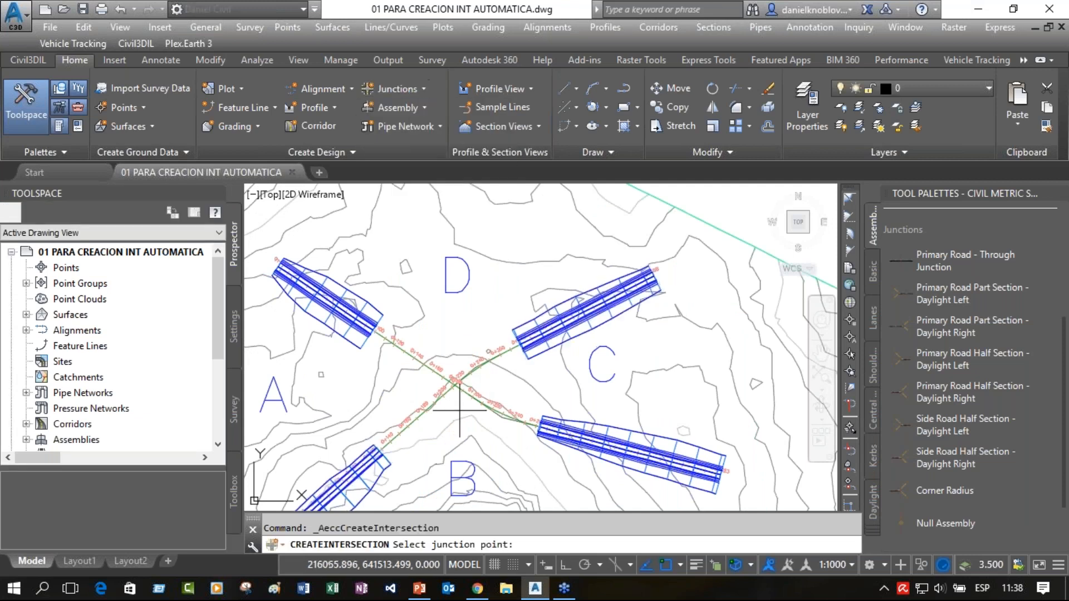
scroll(460, 393, up, 3)
scroll(448, 399, up, 2)
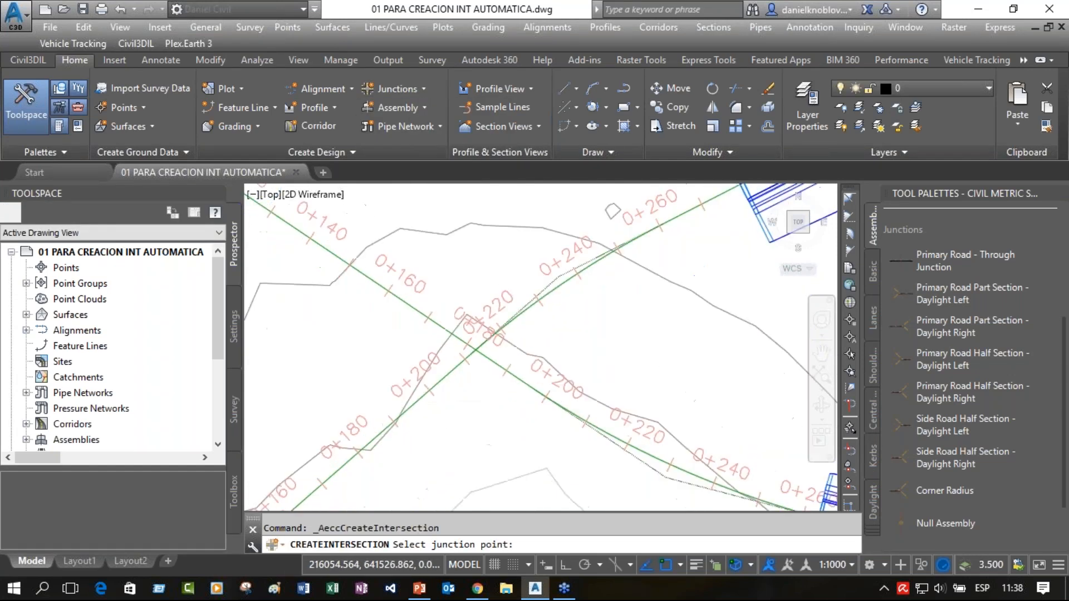
scroll(482, 329, up, 1)
click(484, 333)
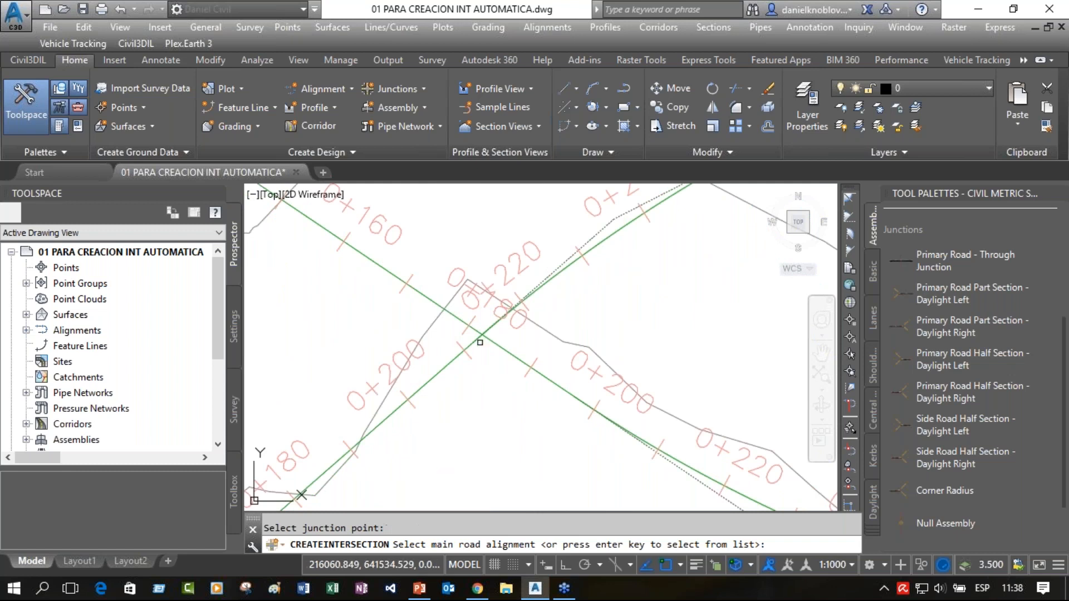
click(434, 378)
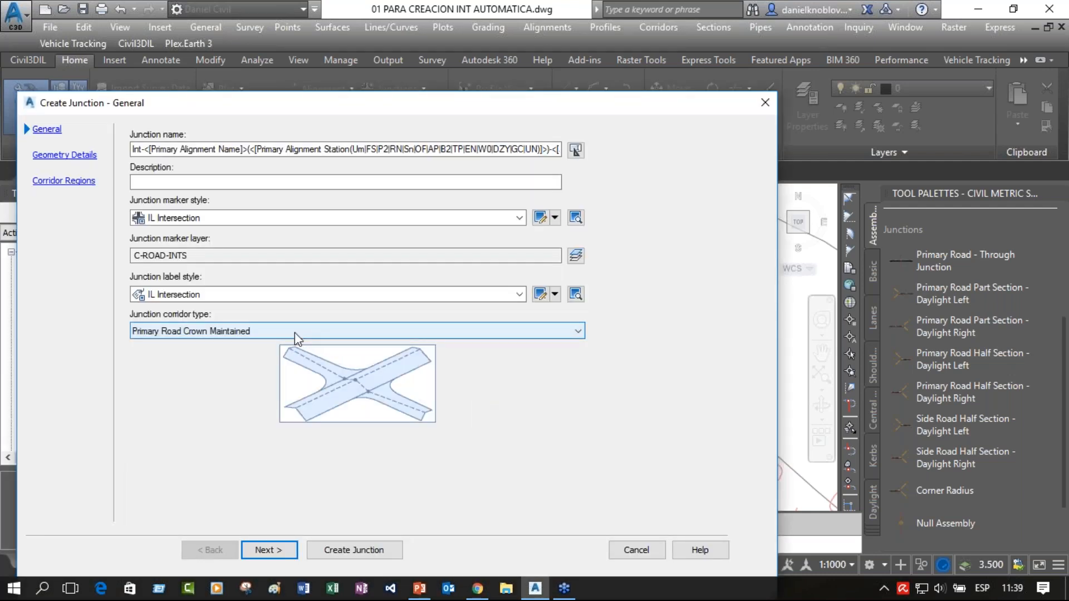
Set the junction corridor type to All Crowns Maintained and both the marker style and label style to Basic.
click(295, 333)
click(286, 358)
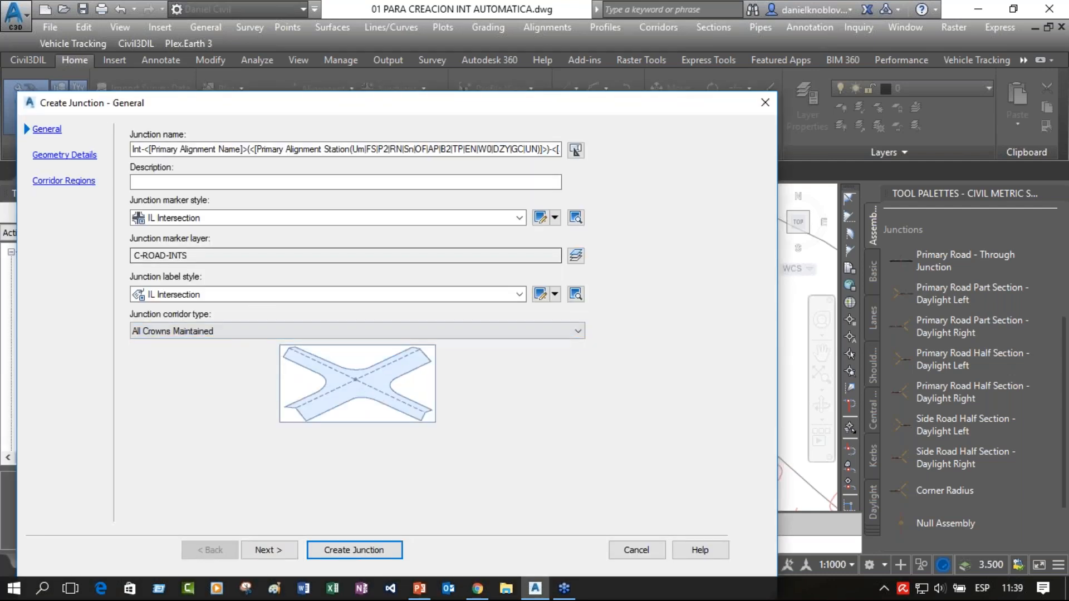
click(217, 222)
click(189, 233)
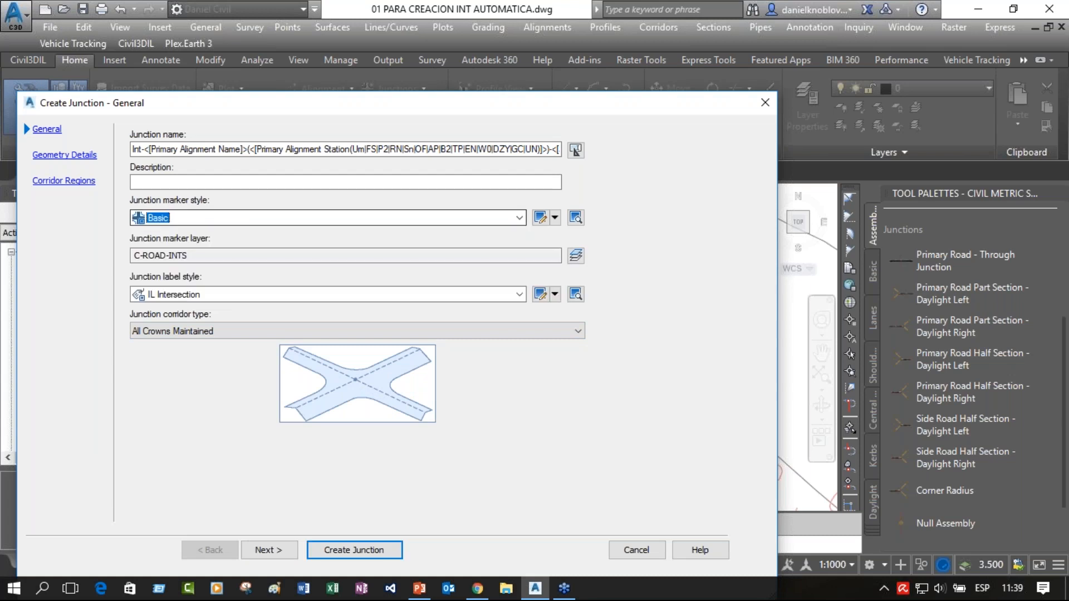
click(222, 294)
click(181, 308)
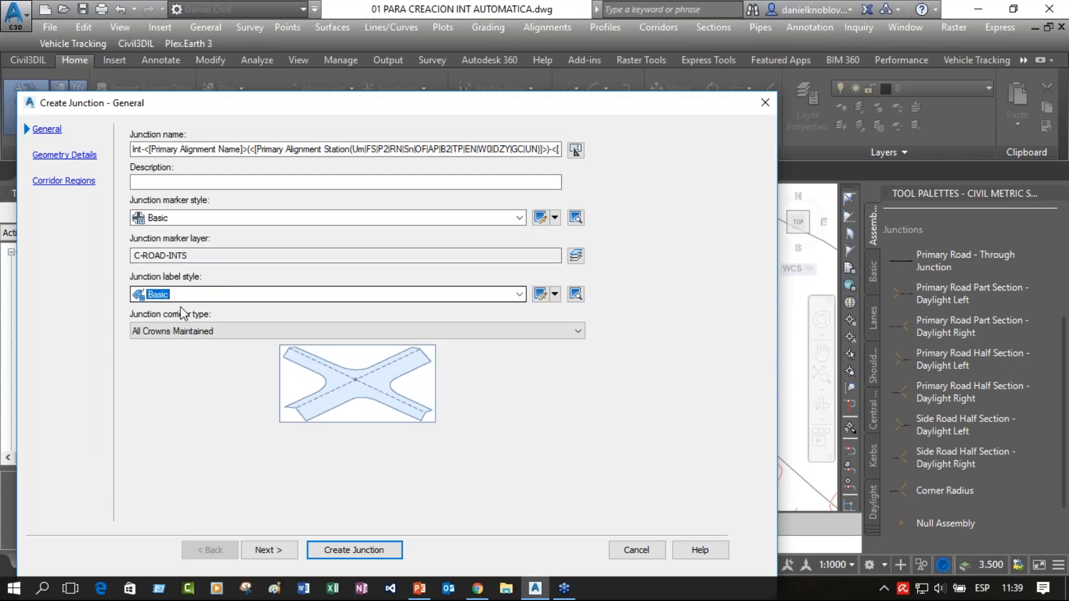
Examine the corridor region previews for Curb Return Fillets, both Primary Road Half Sections and Secondary Road Full Section.
click(72, 156)
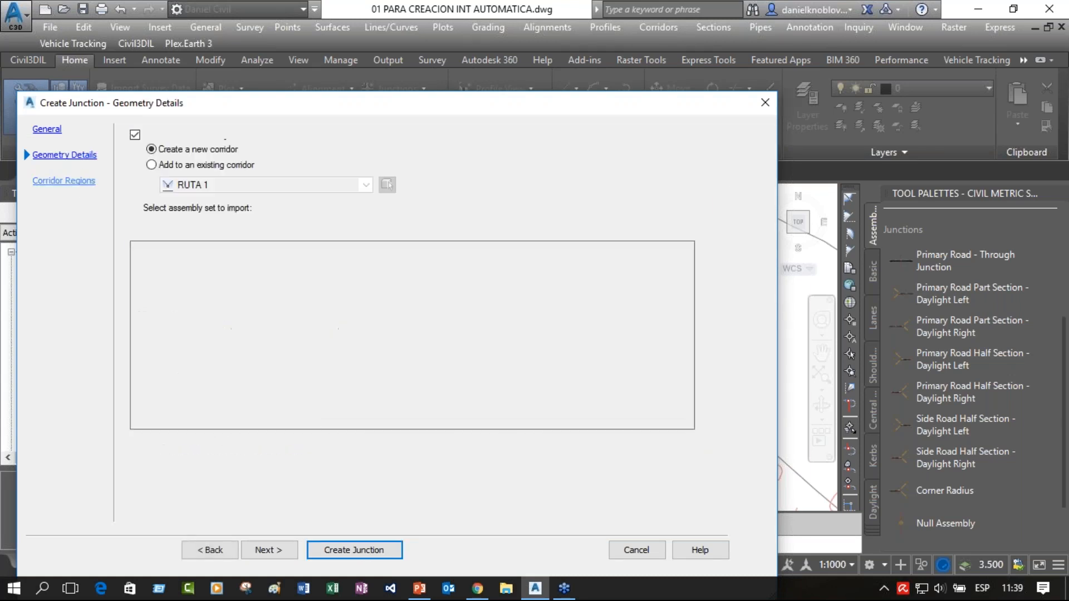
drag(252, 104, 326, 92)
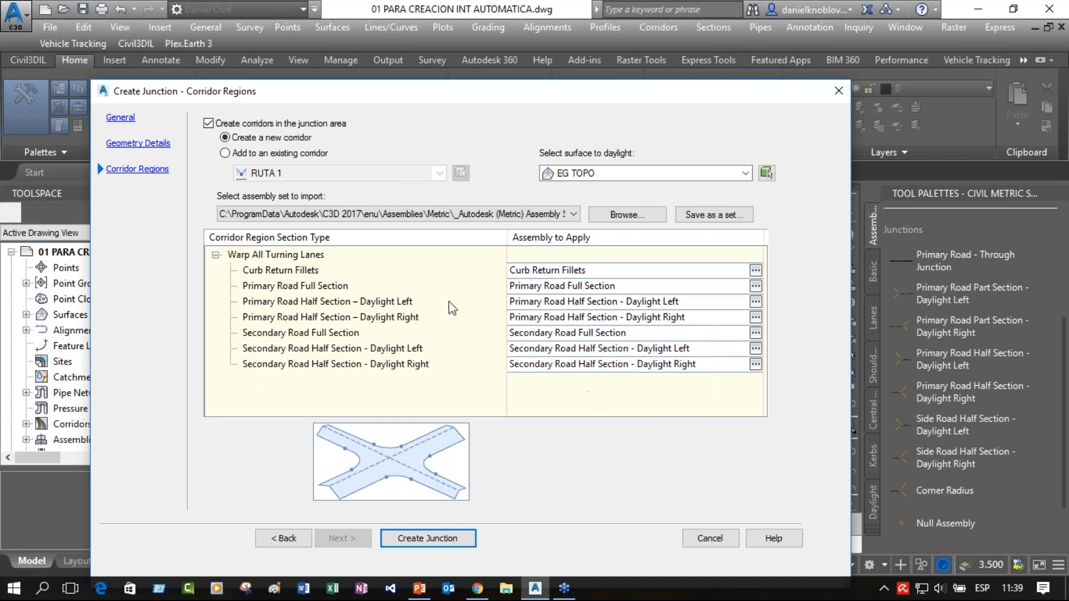
click(281, 272)
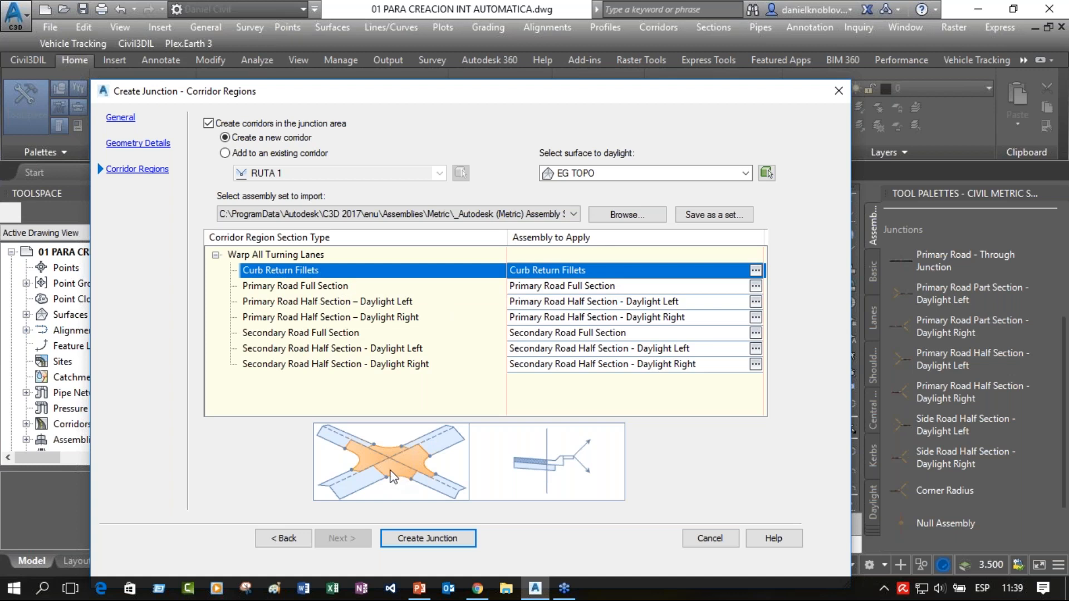
click(307, 302)
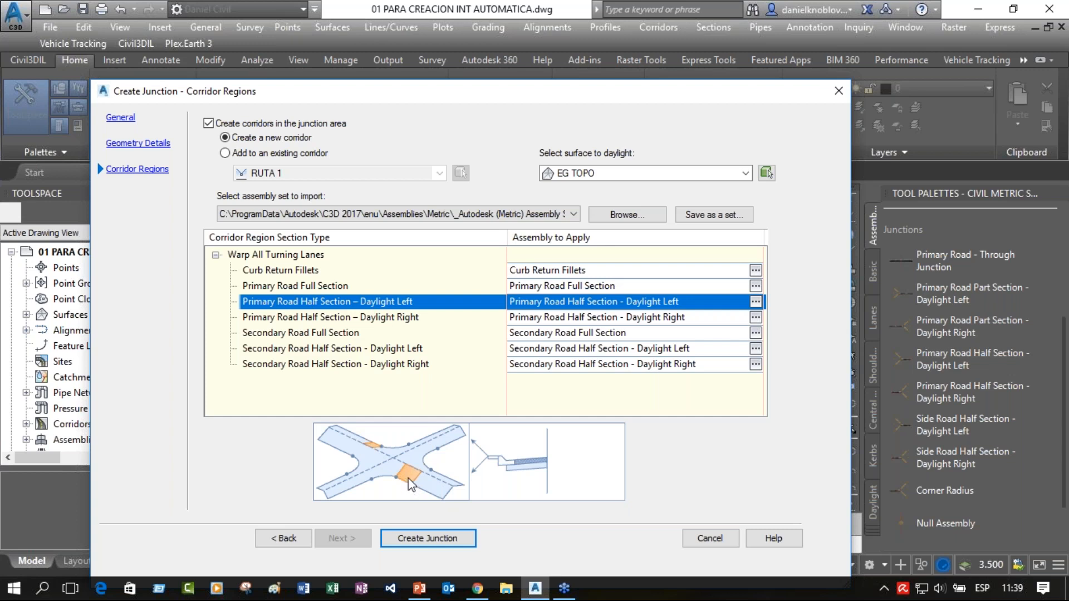
click(324, 319)
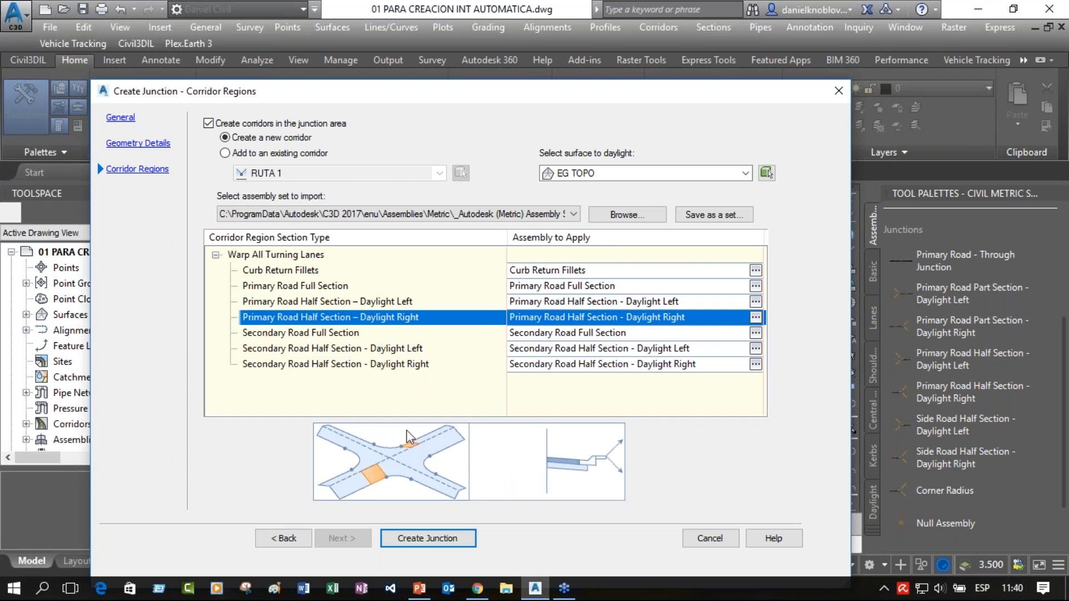
click(315, 334)
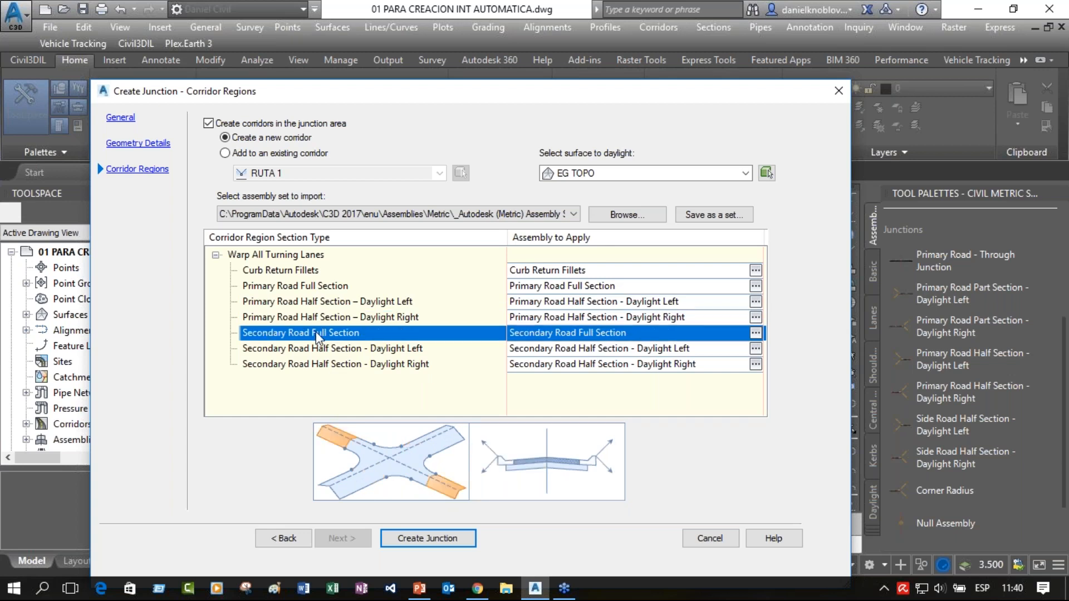
Compare the previews of Primary Road Full Section, Primary Road Half Section – Daylight Left and Curb Return Fillets, and cancel the junction wizard.
click(309, 288)
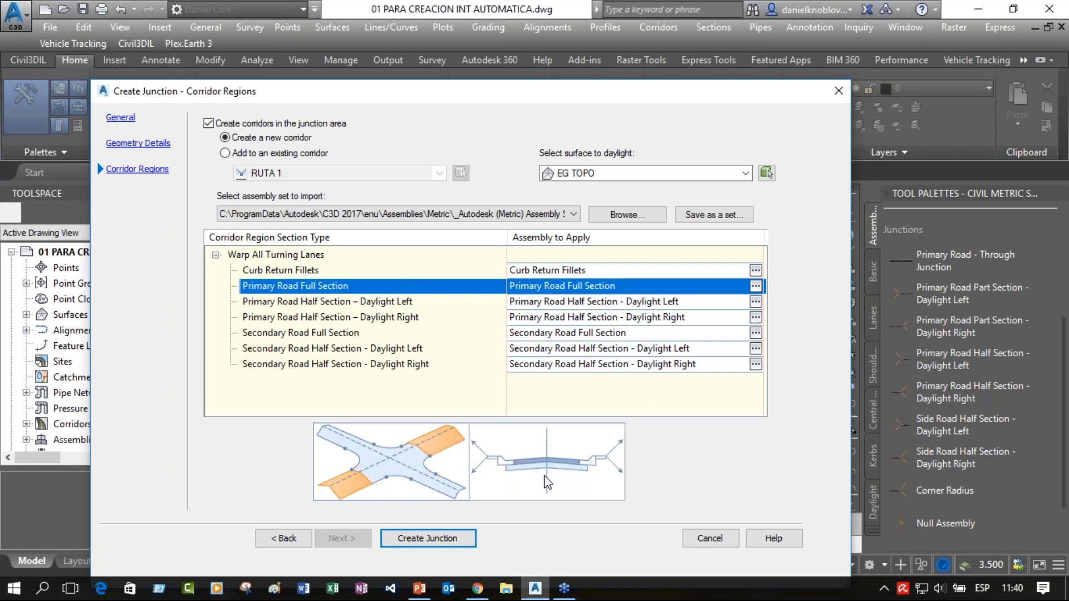
click(359, 306)
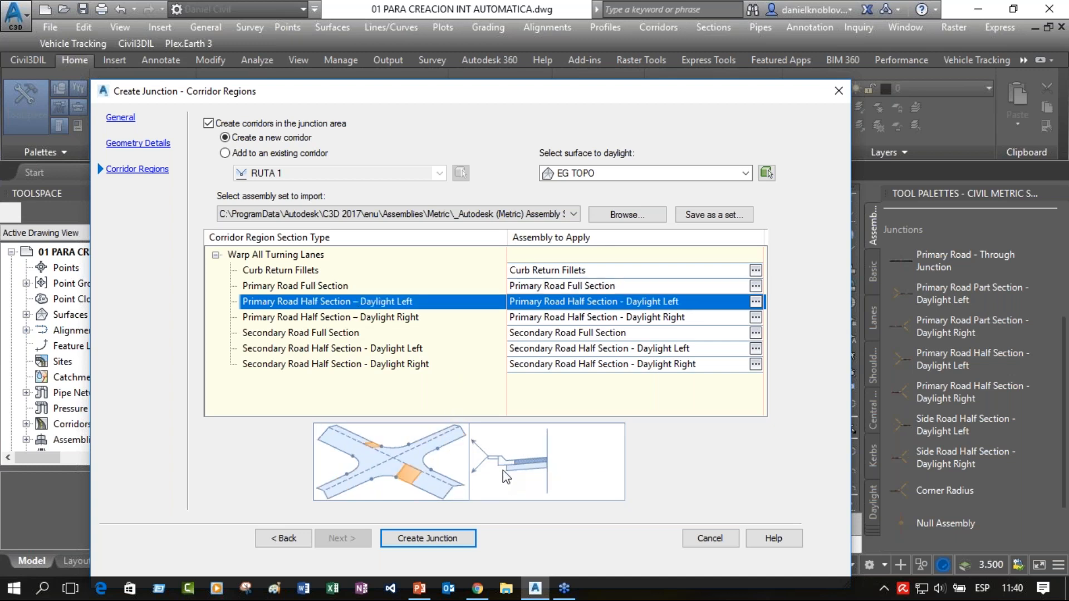
click(296, 272)
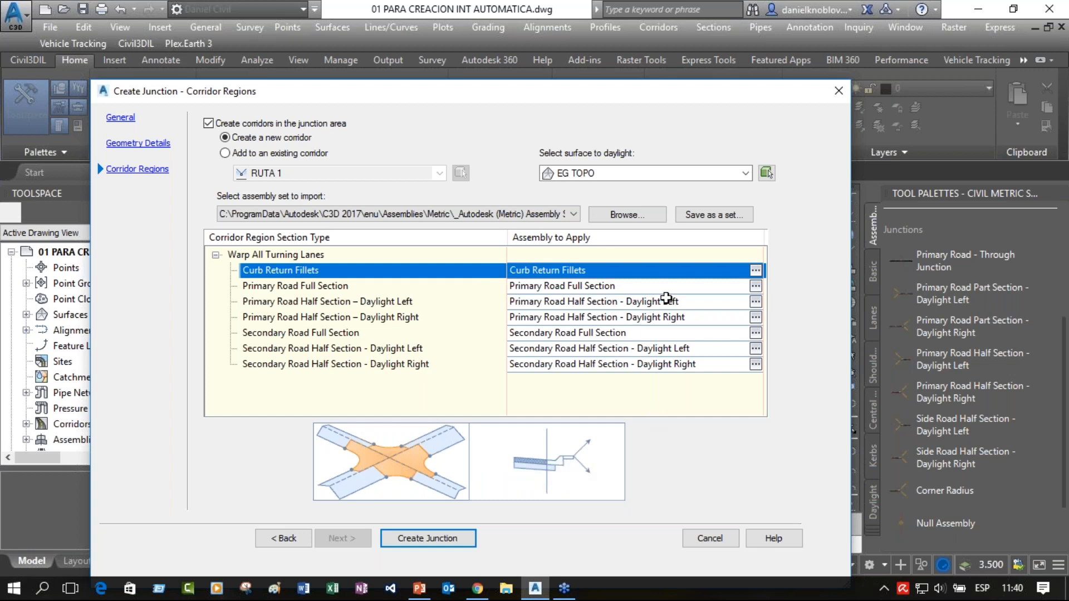
drag(306, 270, 306, 270)
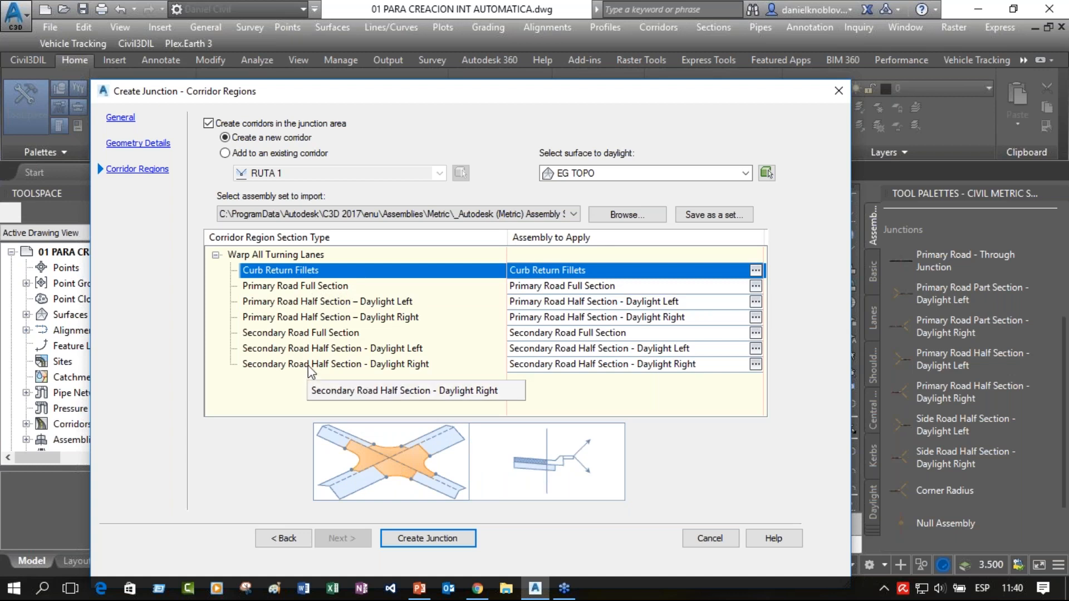
click(838, 88)
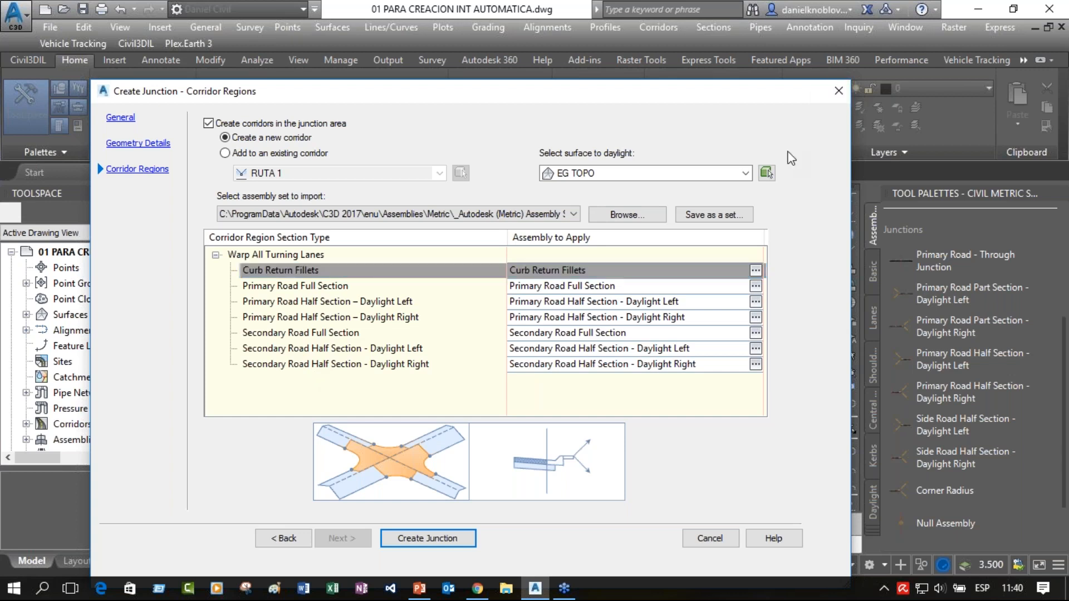
key(Return)
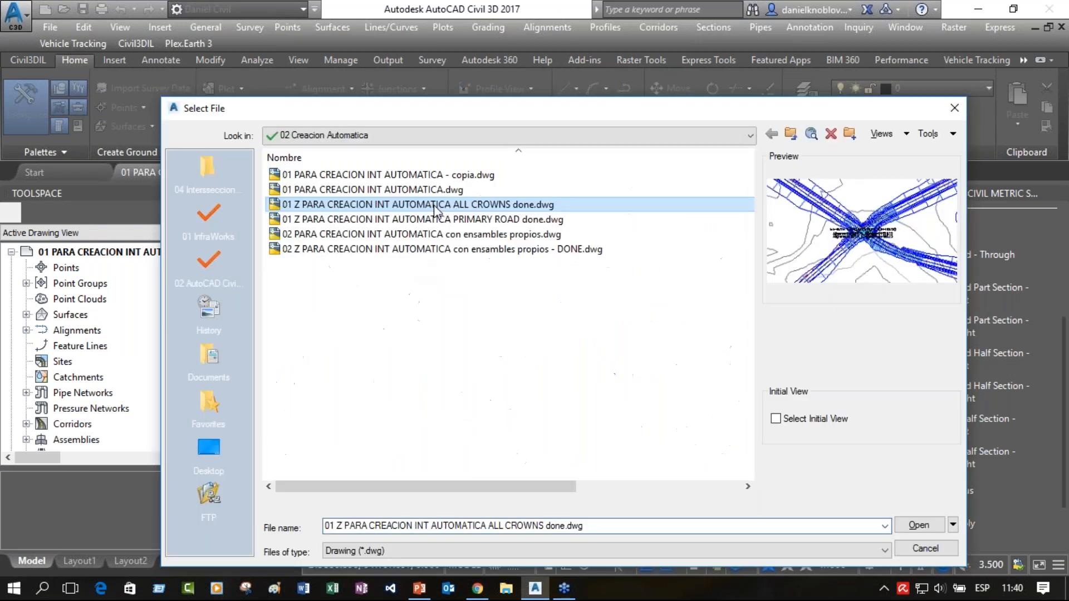
Open the drawing 02 PARA CREACION INT AUTOMATICA con ensambles propios.dwg from the 02 Creacion Automatica folder.
click(414, 219)
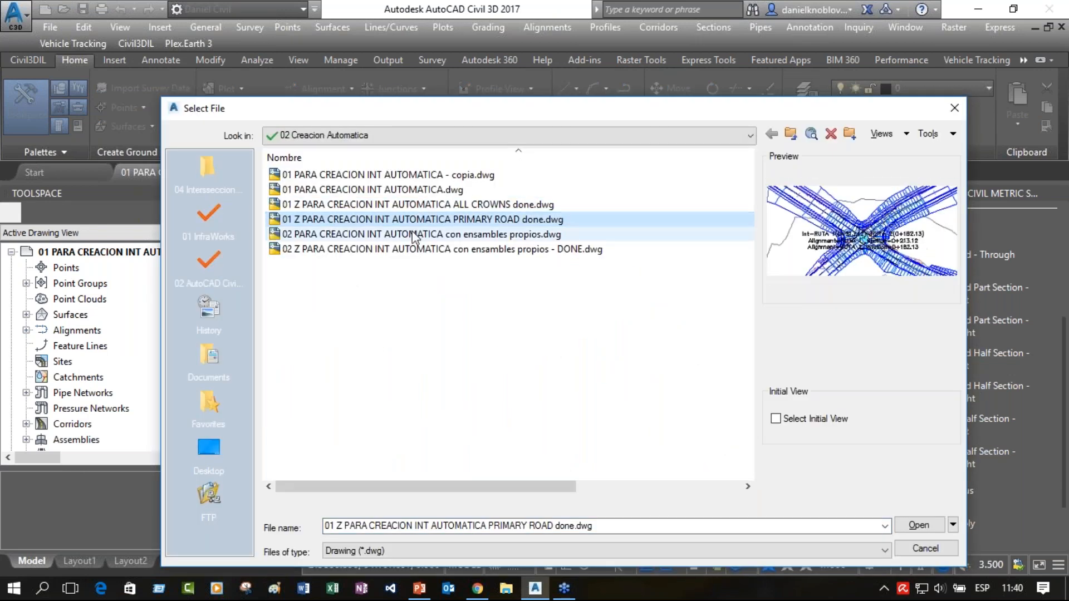
click(415, 234)
click(908, 526)
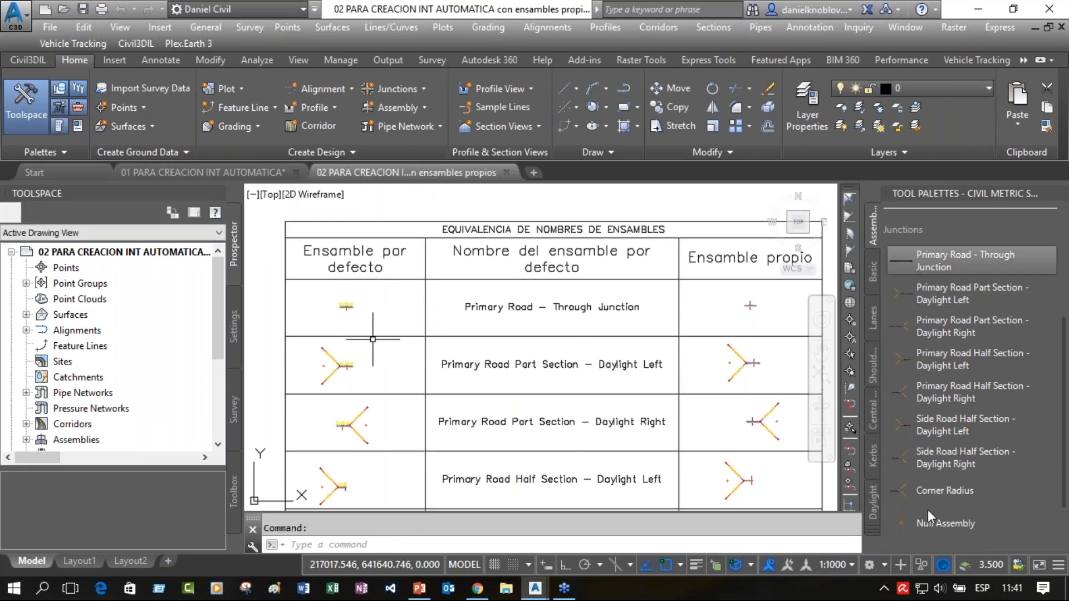
click(381, 327)
key(Escape)
Examine the EQUIVALENCIA DE NOMBRES DE ENSAMBLES table, with its default assemblies, their names and the custom assemblies.
mouse_move(375, 324)
middle_down()
mouse_move(503, 322)
mouse_move(459, 282)
middle_up()
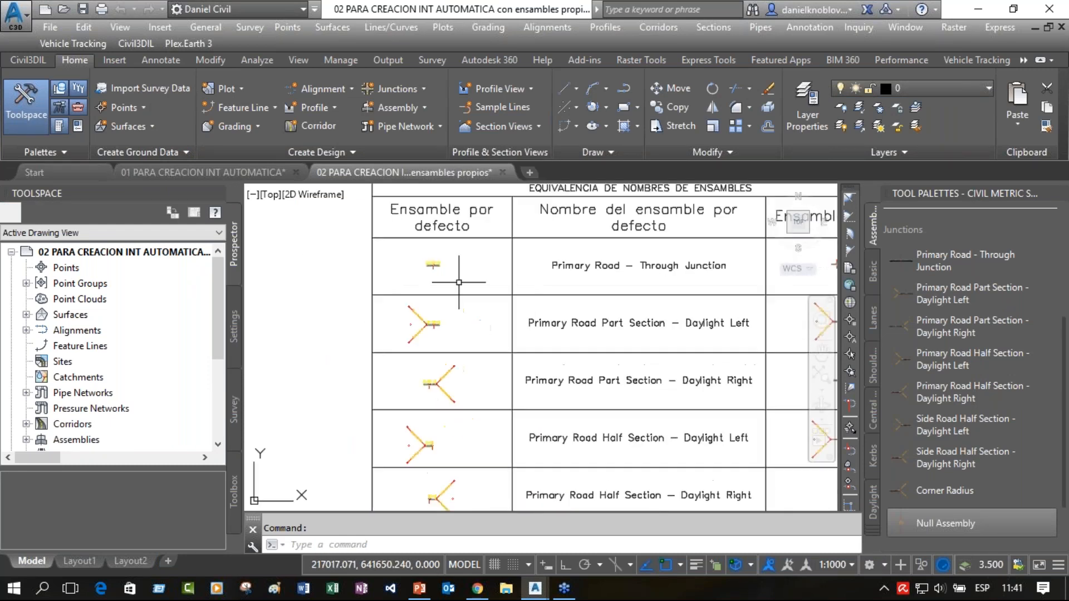
scroll(458, 282, up, 4)
scroll(449, 276, down, 2)
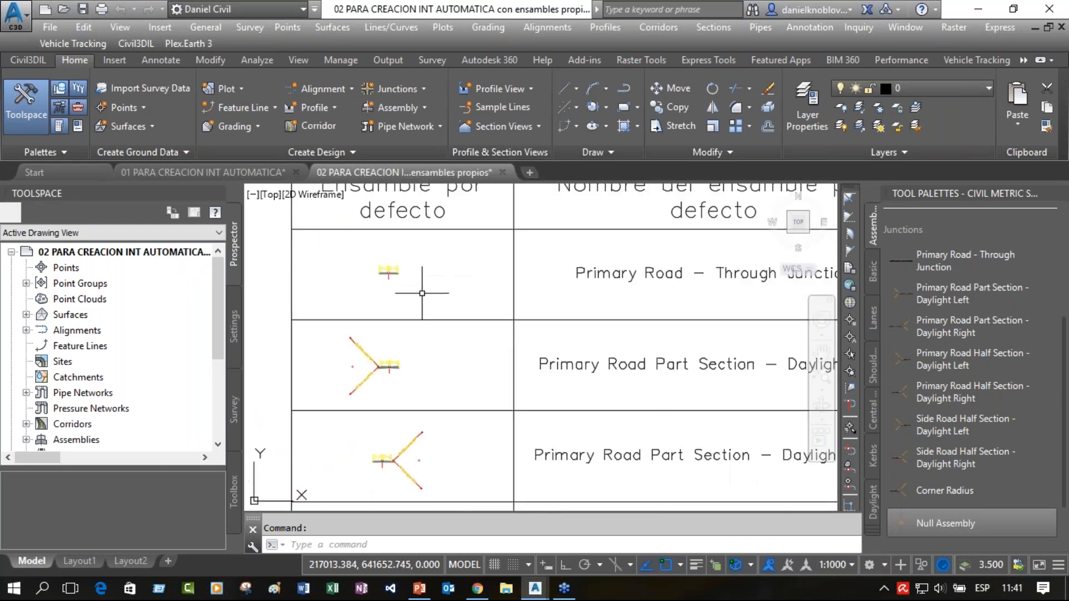
scroll(546, 298, down, 4)
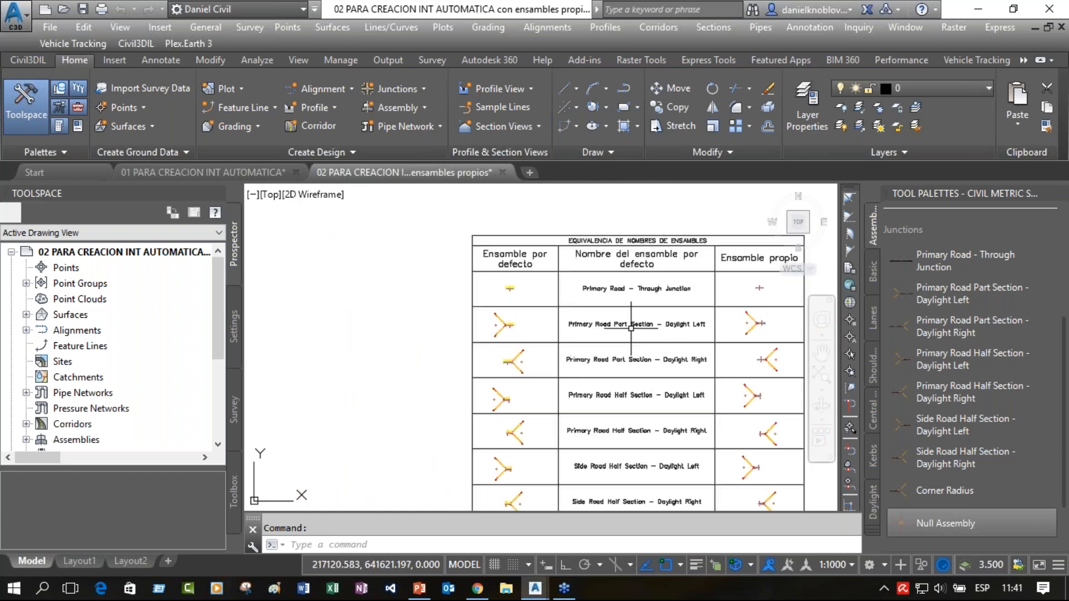
scroll(642, 312, up, 4)
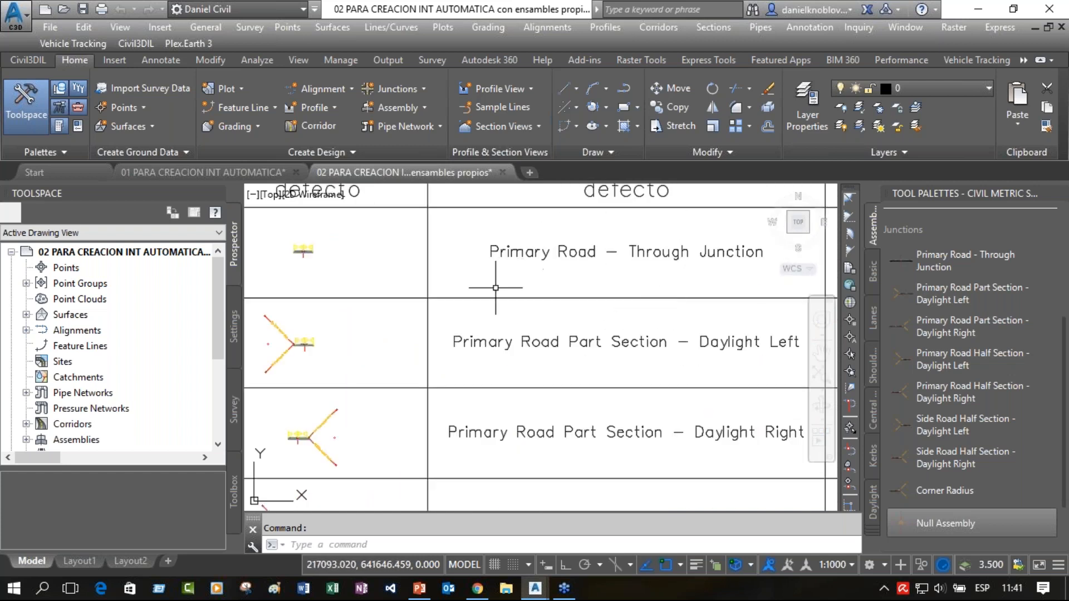
scroll(485, 288, down, 2)
scroll(485, 288, down, 1)
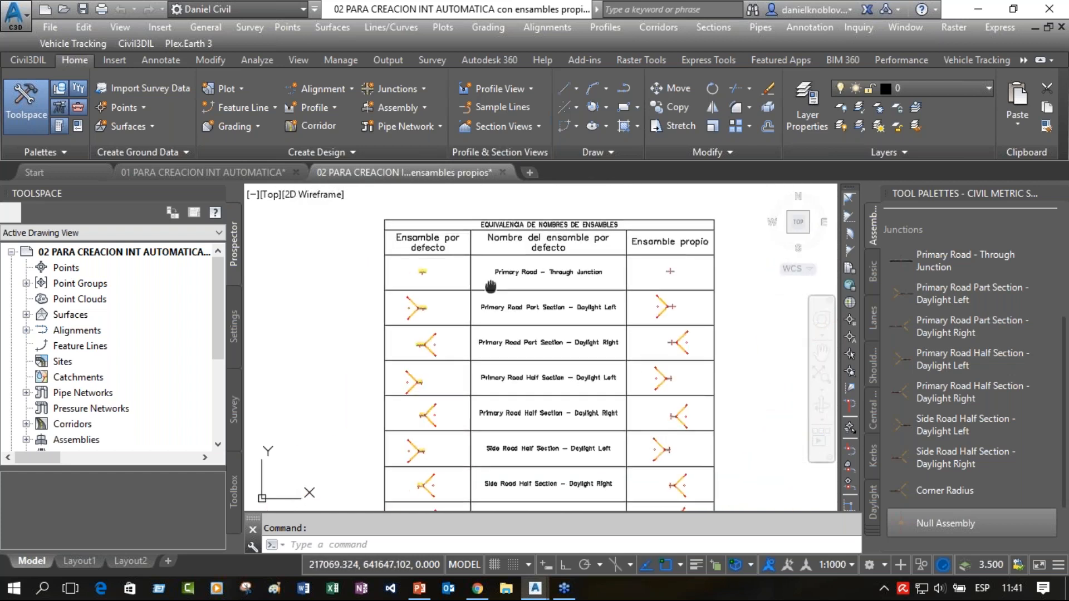
scroll(608, 293, up, 3)
scroll(608, 292, down, 2)
scroll(489, 311, up, 2)
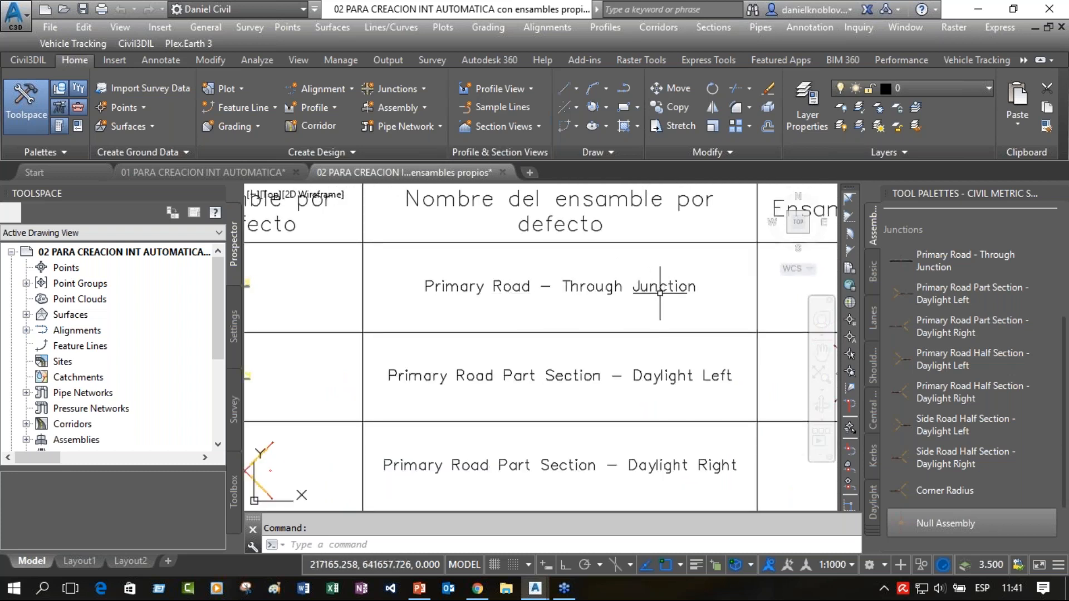
Inspect the default assemblies for Primary Road – Through Junction and Primary Road Part Section – Daylight Left up close.
middle_drag(459, 313, 576, 323)
scroll(357, 293, up, 10)
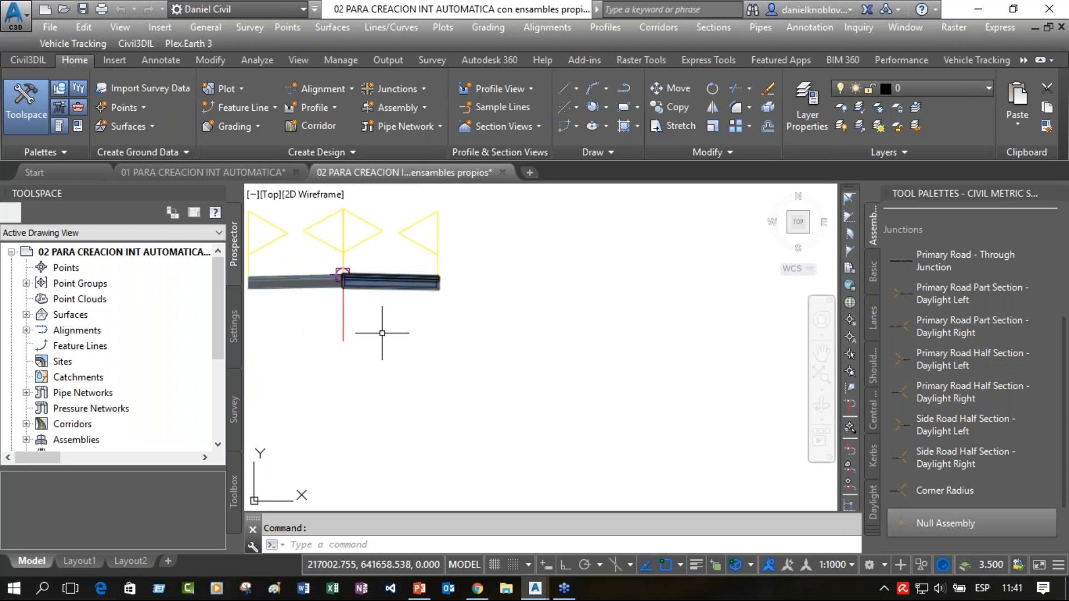
scroll(485, 393, down, 8)
middle_drag(566, 410, 492, 243)
middle_drag(685, 365, 353, 302)
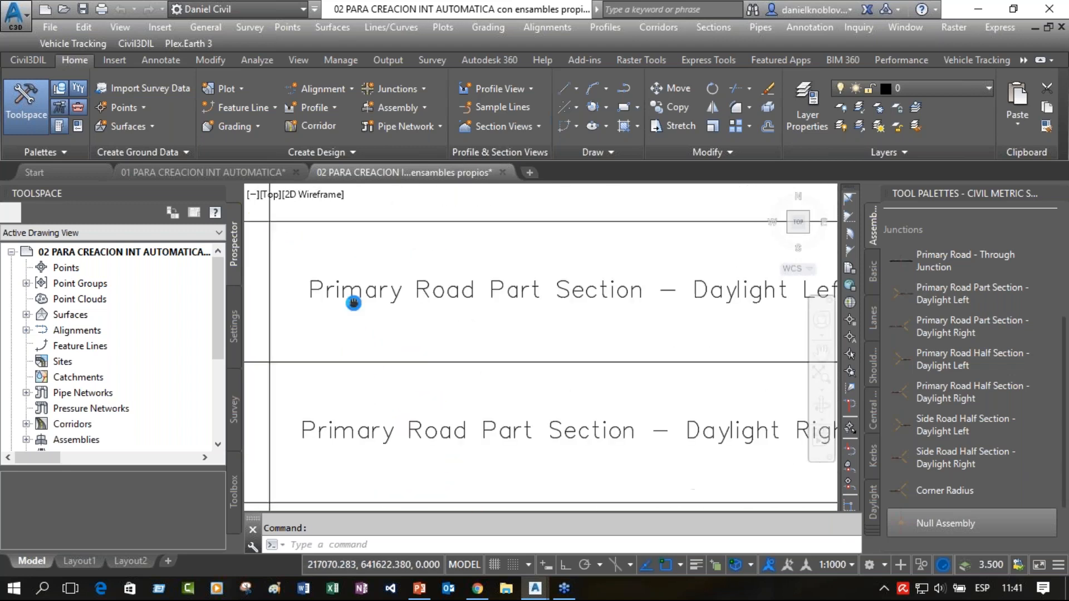
scroll(464, 300, down, 4)
mouse_move(475, 315)
middle_down()
mouse_move(810, 383)
mouse_move(710, 385)
middle_up()
scroll(531, 381, up, 9)
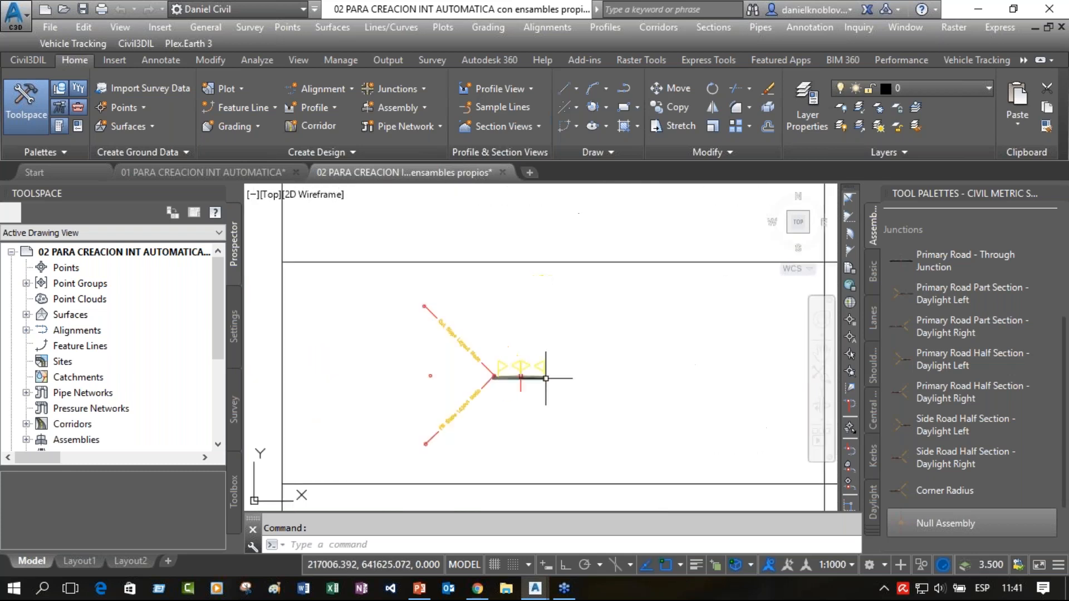
mouse_move(535, 344)
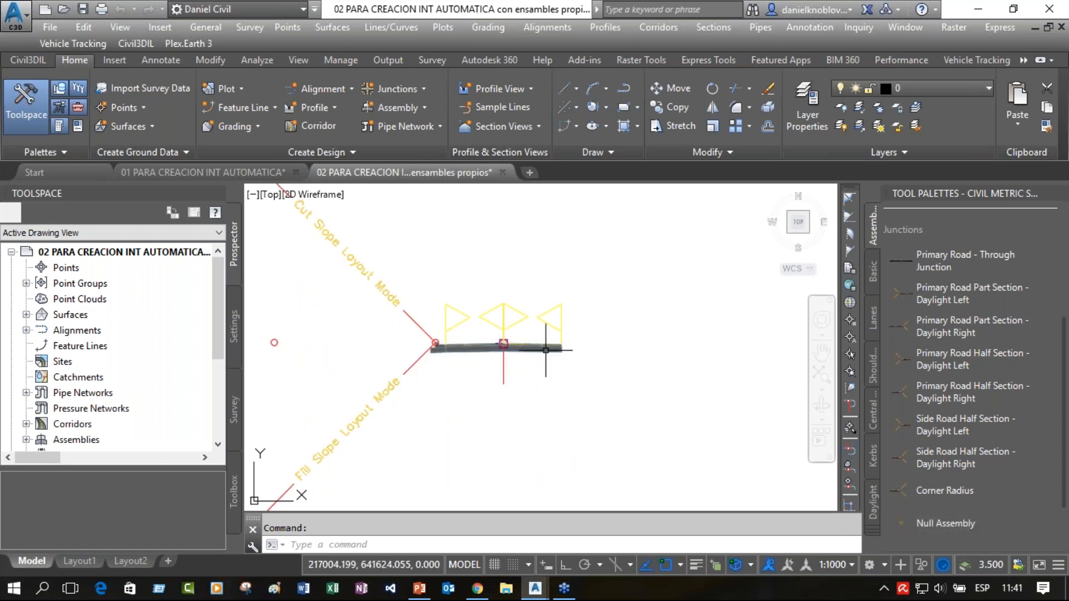
scroll(600, 371, down, 9)
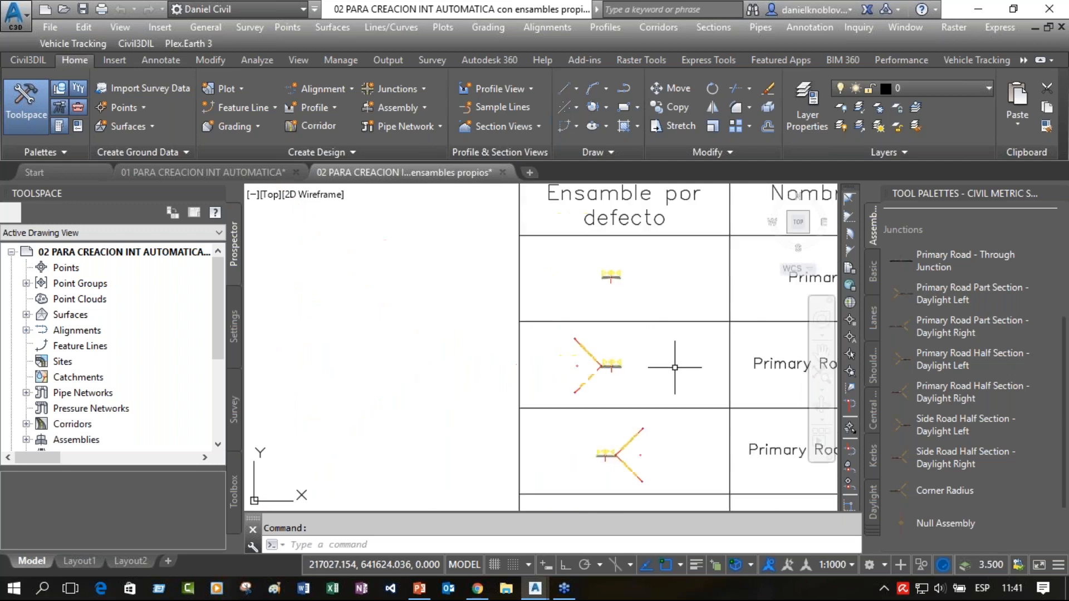
middle_drag(678, 370, 434, 366)
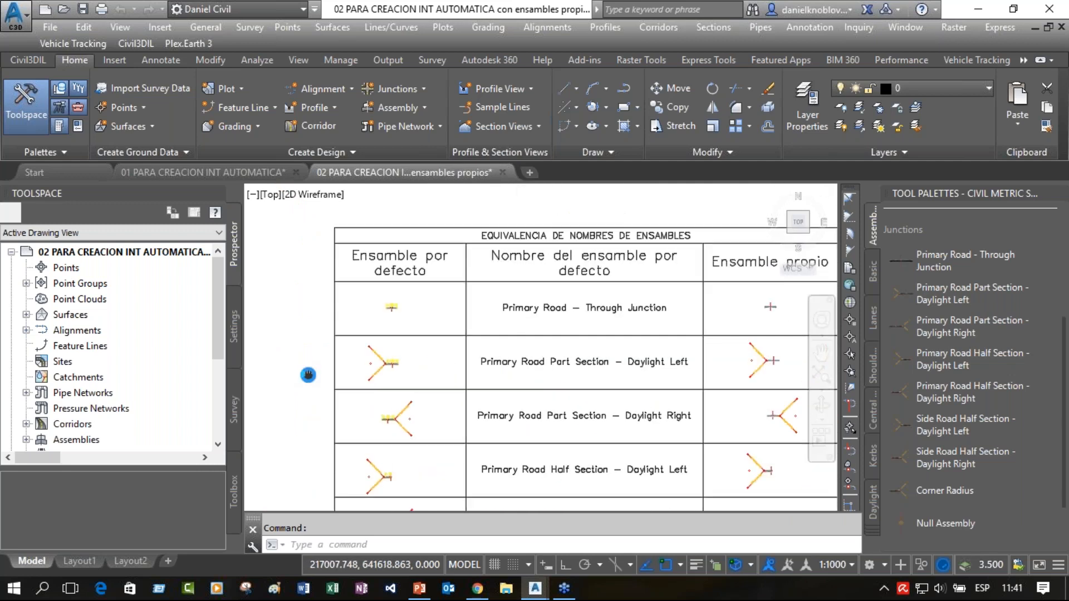
scroll(369, 359, up, 5)
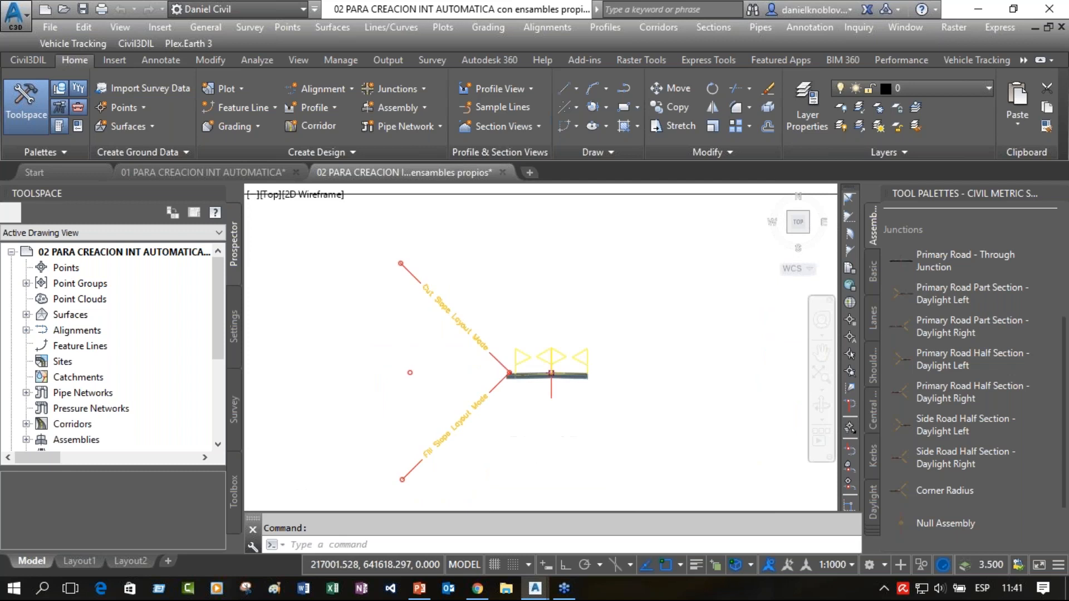
scroll(573, 430, down, 5)
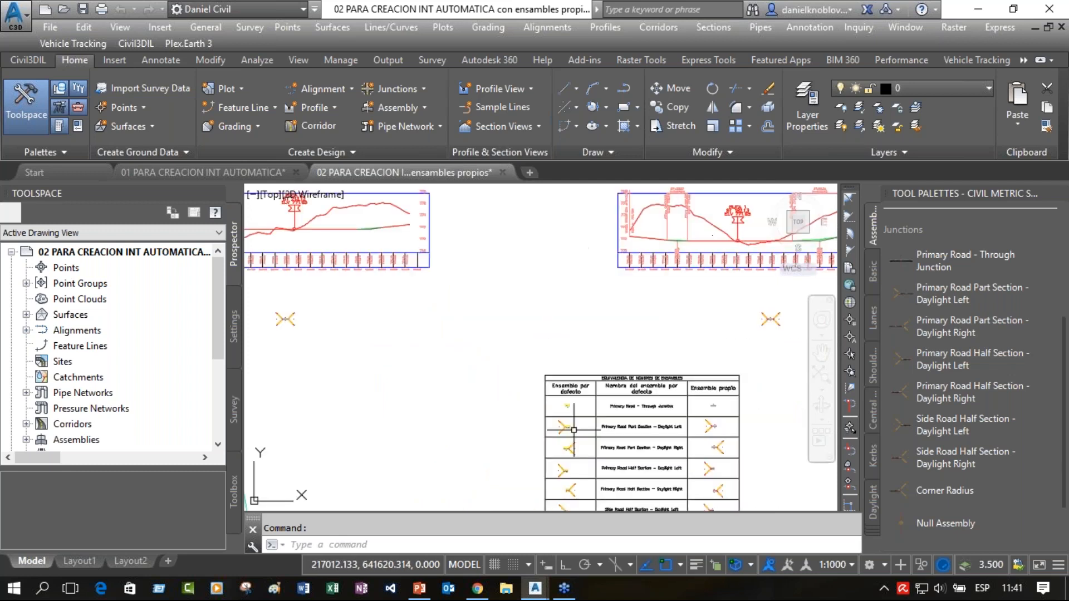
Inspect the full custom road assembly below the first profile view, including its lanes and its cut and fill slopes.
middle_drag(349, 342, 625, 386)
scroll(525, 375, up, 12)
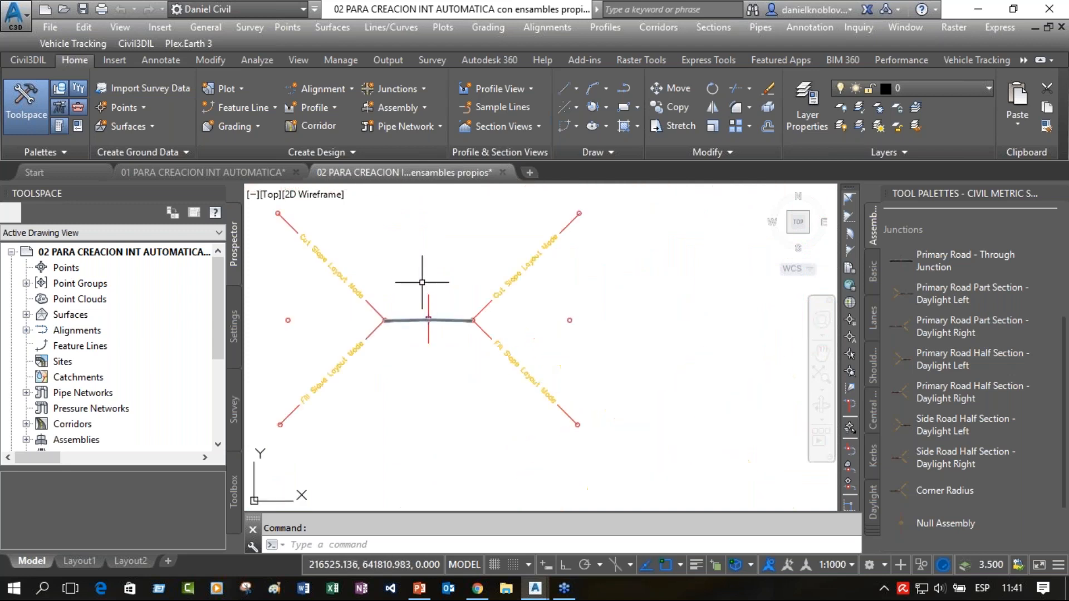
scroll(422, 282, up, 2)
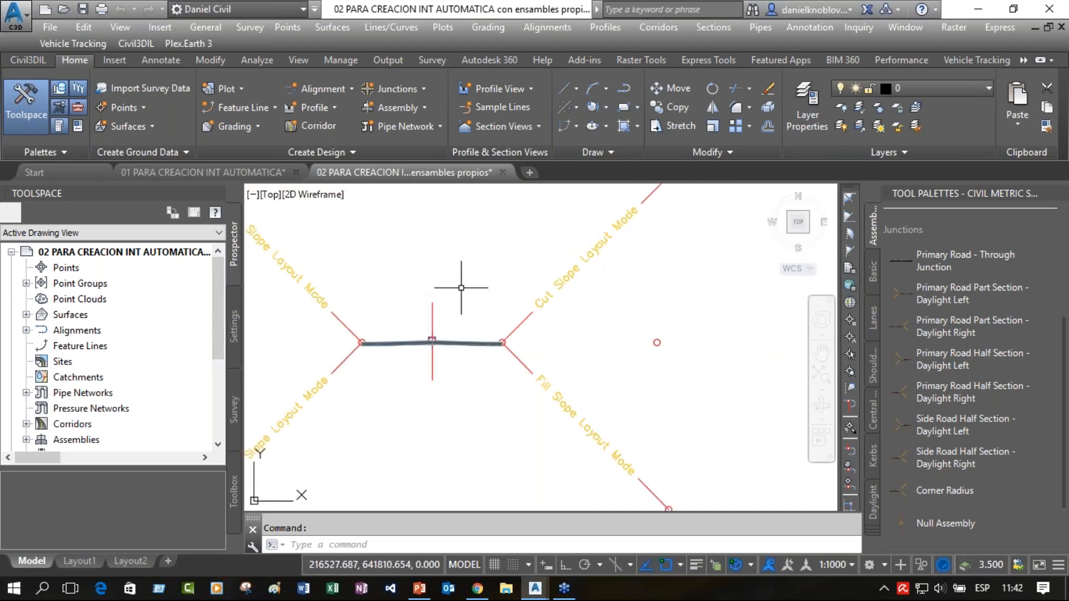
scroll(462, 295, up, 2)
scroll(476, 328, down, 2)
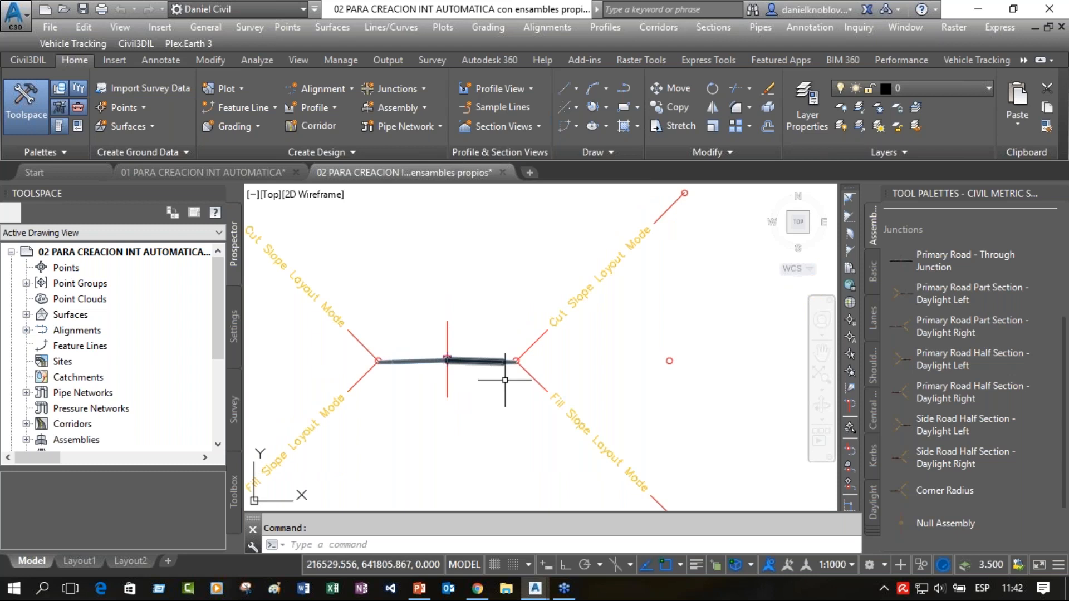
scroll(508, 378, up, 2)
scroll(505, 380, up, 2)
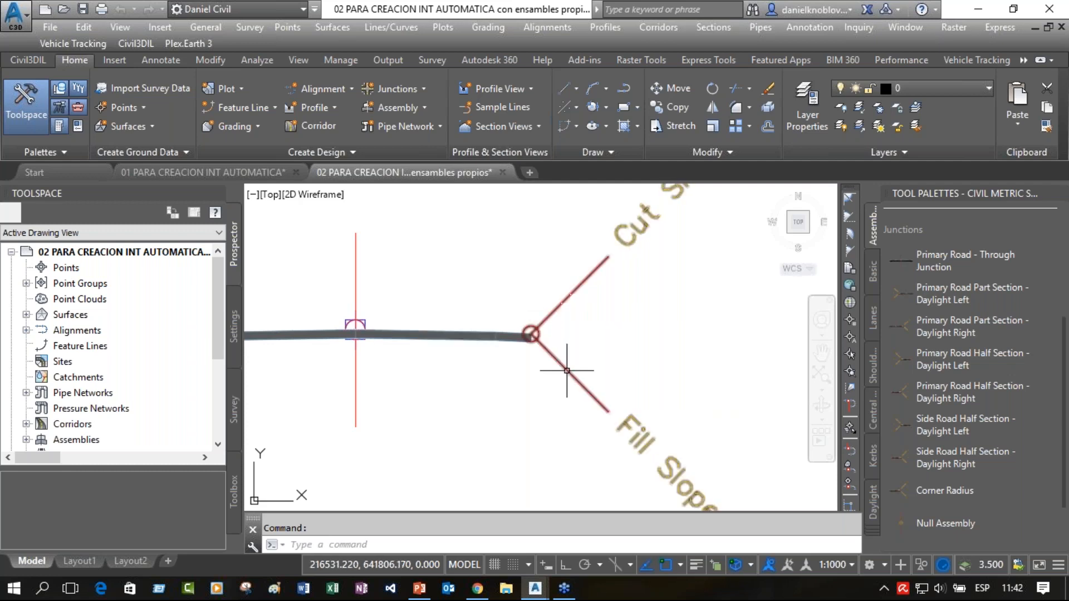
scroll(573, 375, down, 5)
scroll(626, 383, down, 2)
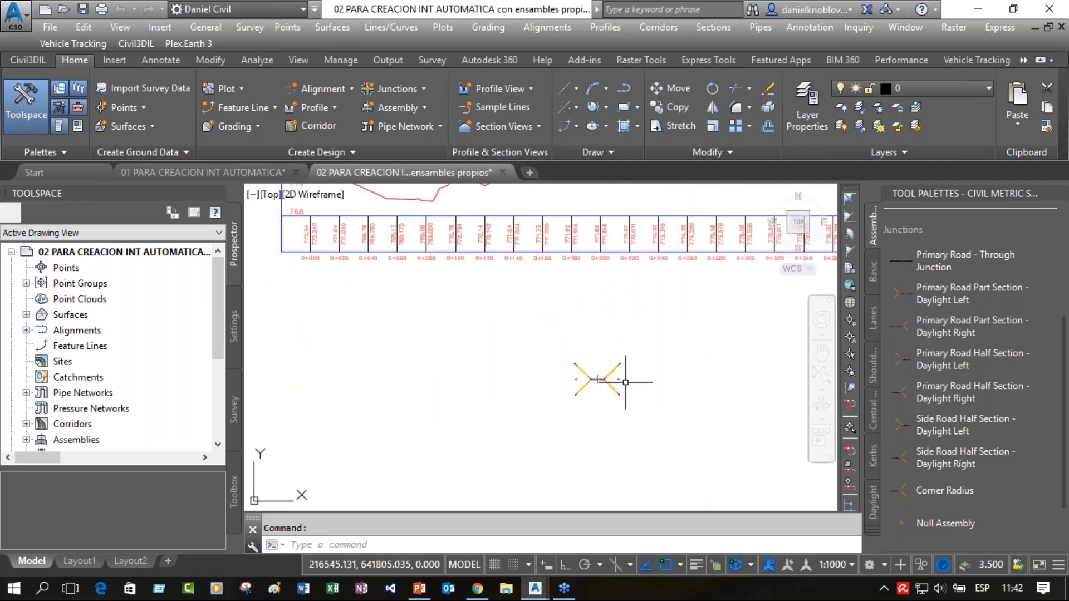
scroll(626, 382, down, 2)
middle_drag(655, 391, 501, 371)
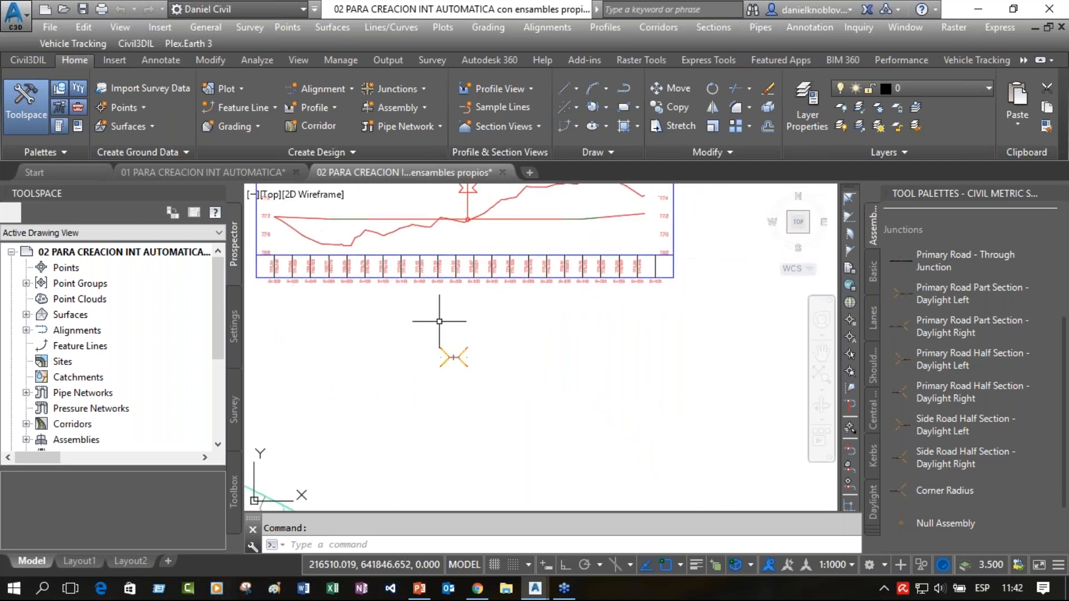
Compare the default and custom assemblies in the Primary Road – Through Junction row of the equivalence table.
middle_drag(644, 406, 276, 324)
scroll(624, 374, up, 6)
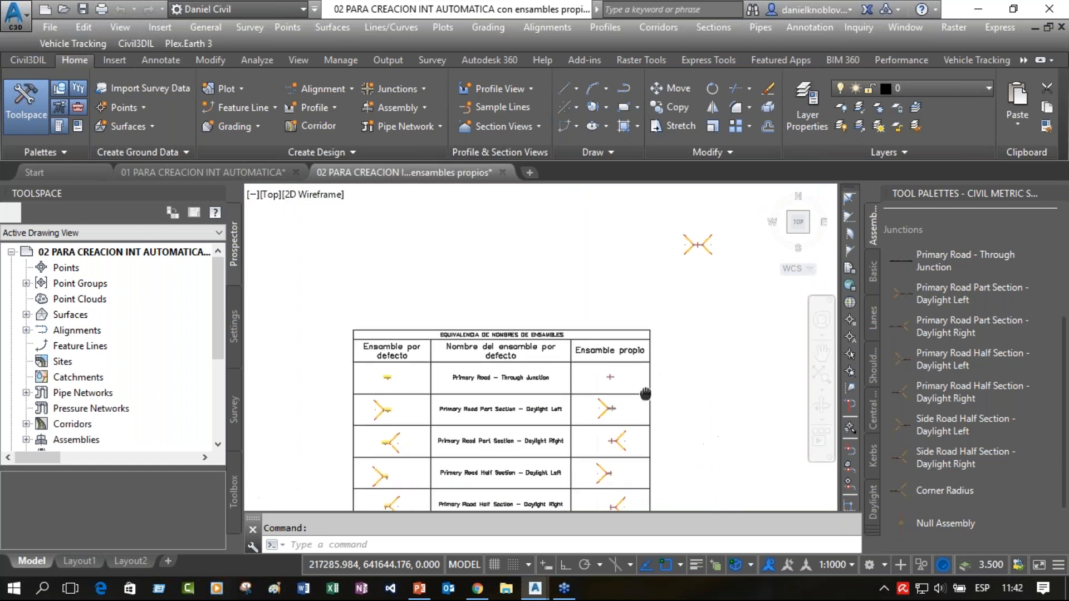
scroll(623, 374, down, 5)
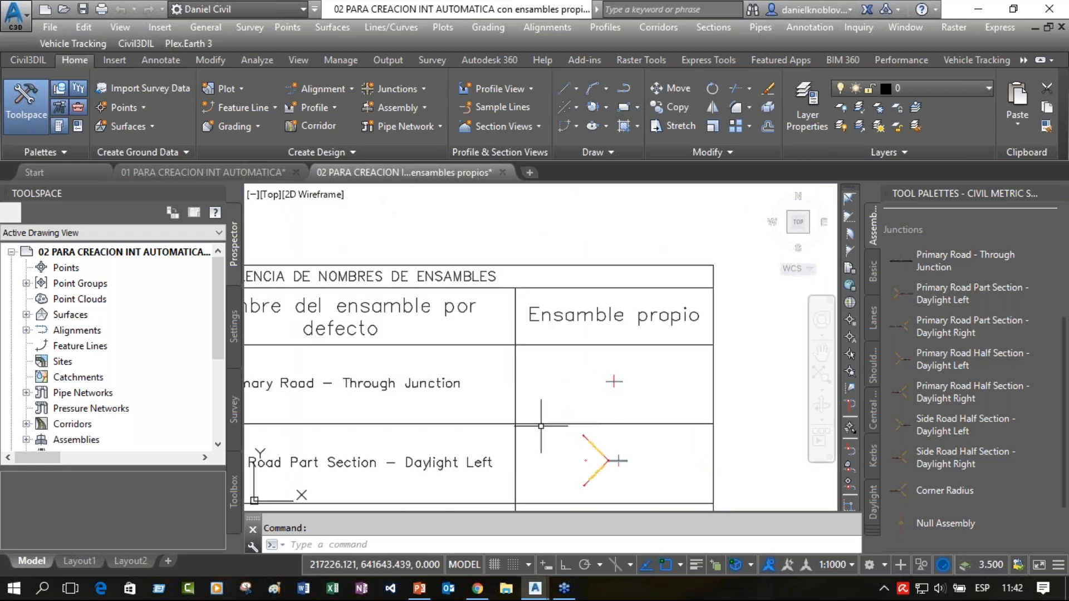
middle_drag(664, 413, 684, 405)
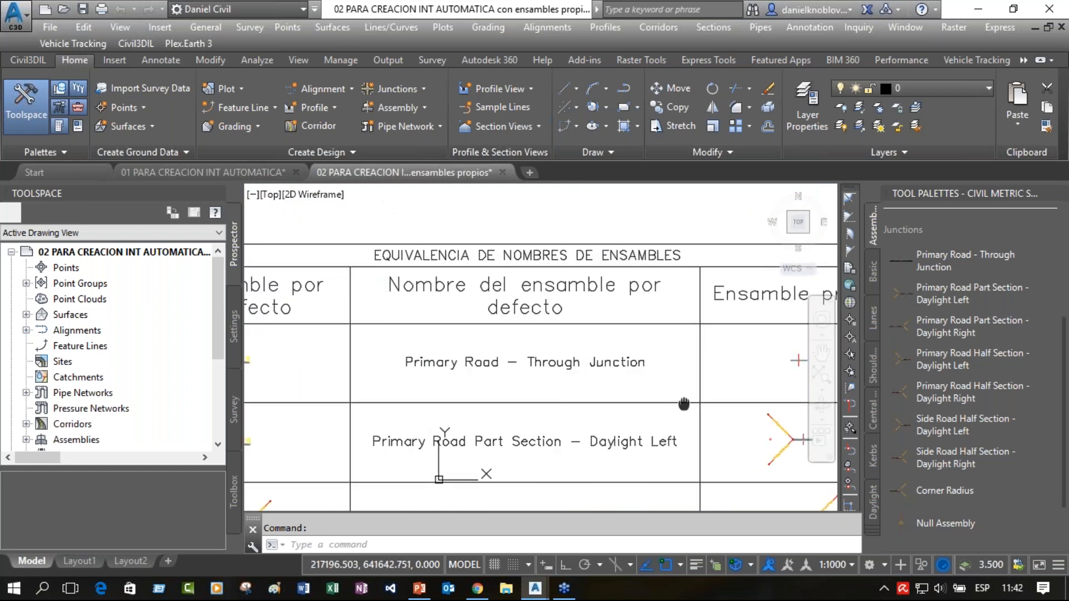
middle_drag(587, 375, 675, 367)
scroll(316, 363, up, 2)
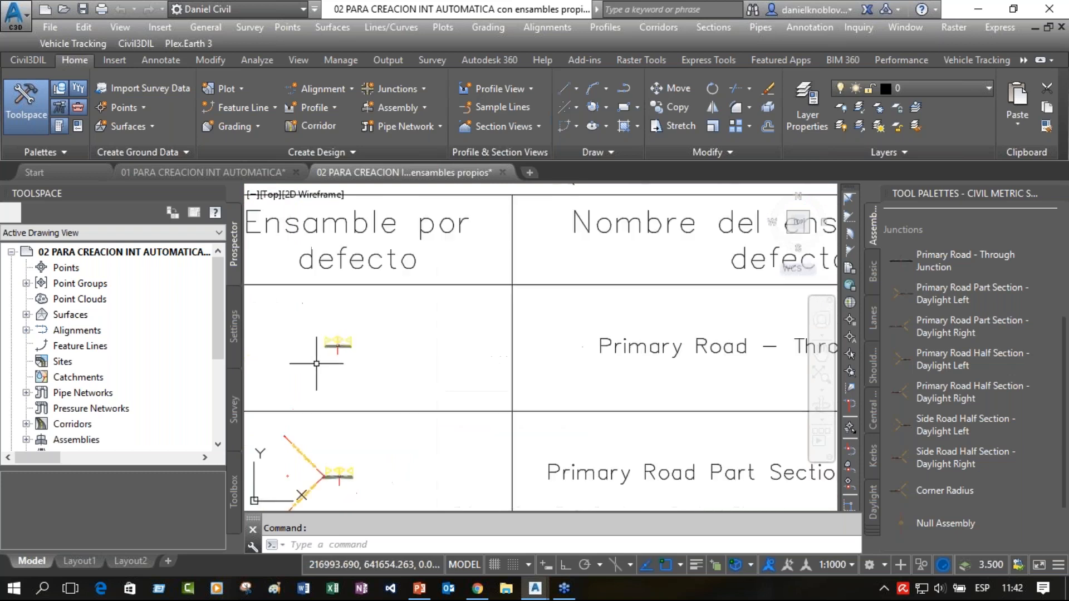
scroll(316, 363, up, 5)
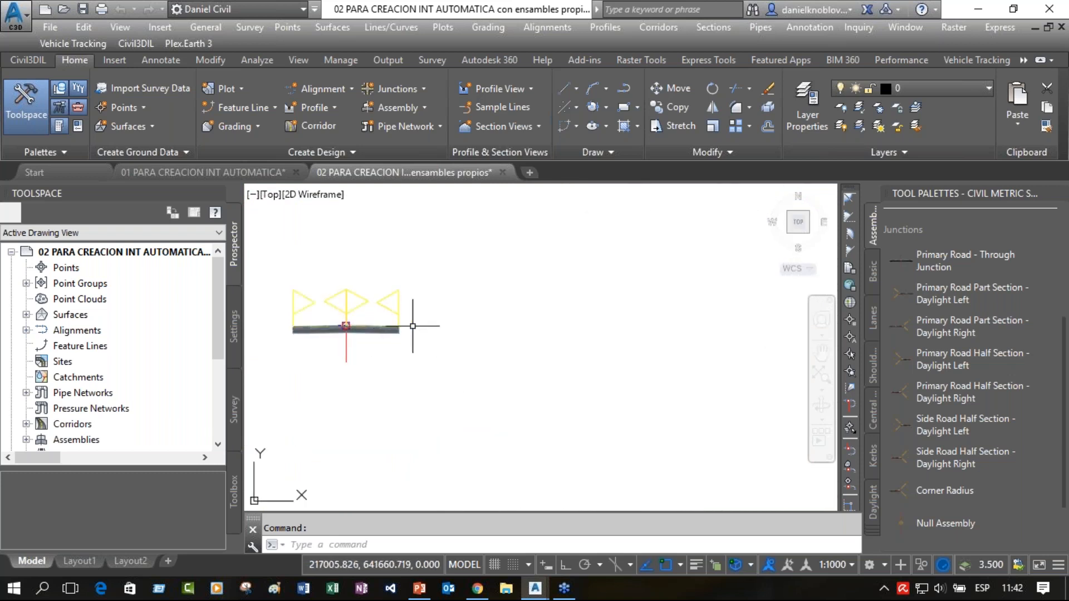
scroll(688, 390, down, 5)
middle_drag(689, 389, 612, 385)
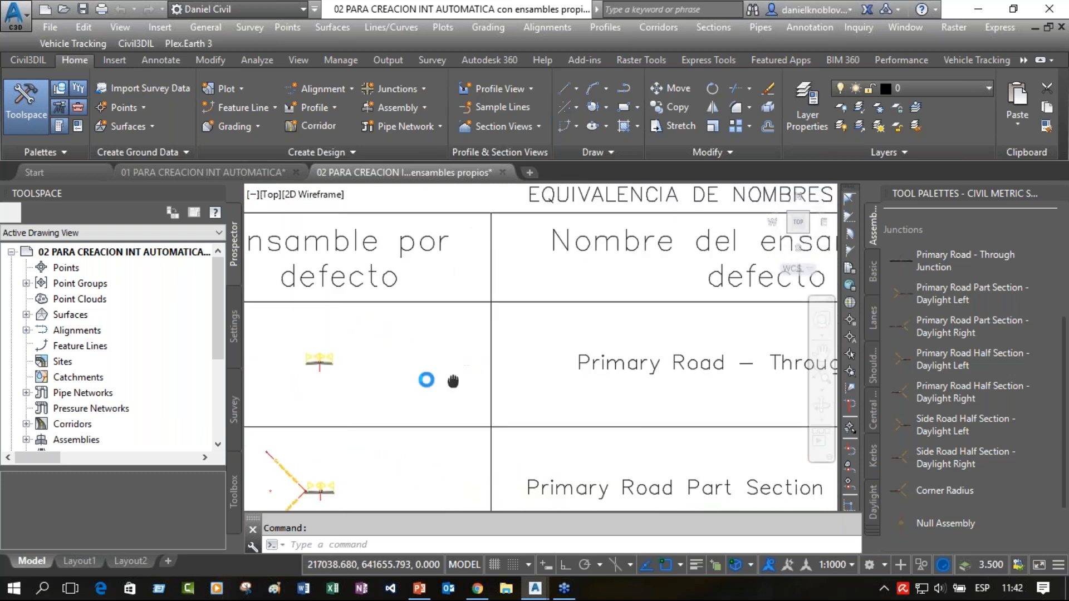
middle_drag(454, 381, 308, 382)
middle_drag(605, 404, 265, 401)
middle_drag(668, 389, 530, 386)
scroll(618, 365, up, 6)
scroll(597, 408, down, 6)
Compare the default and custom assemblies in the Primary Road Part Section – Daylight Left row.
middle_drag(570, 447, 680, 269)
mouse_move(411, 362)
middle_down()
mouse_move(708, 353)
mouse_move(751, 384)
mouse_move(730, 395)
middle_up()
scroll(530, 366, up, 4)
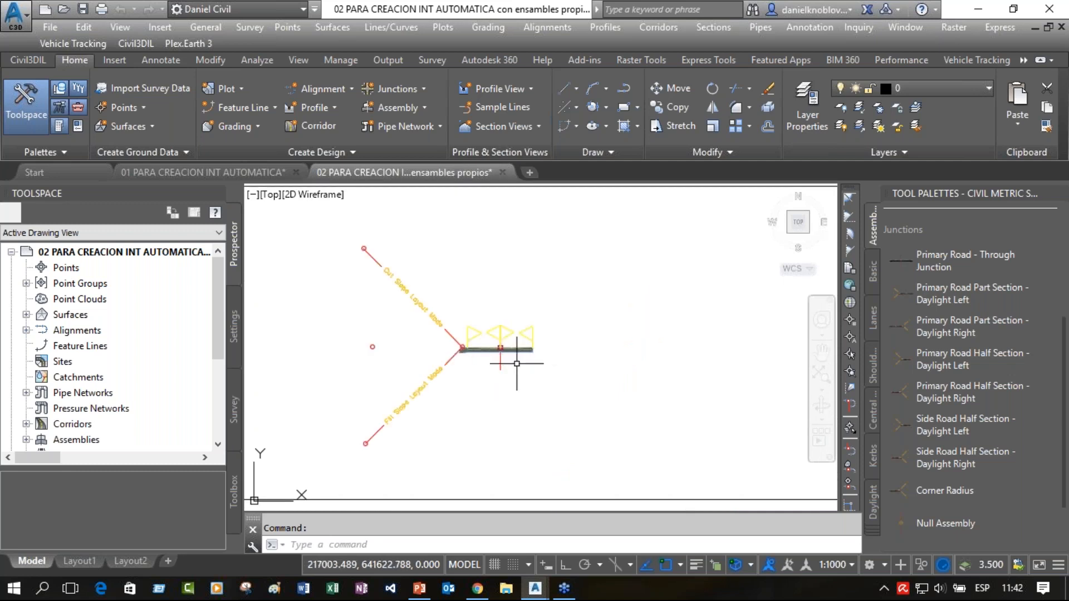
scroll(588, 374, down, 6)
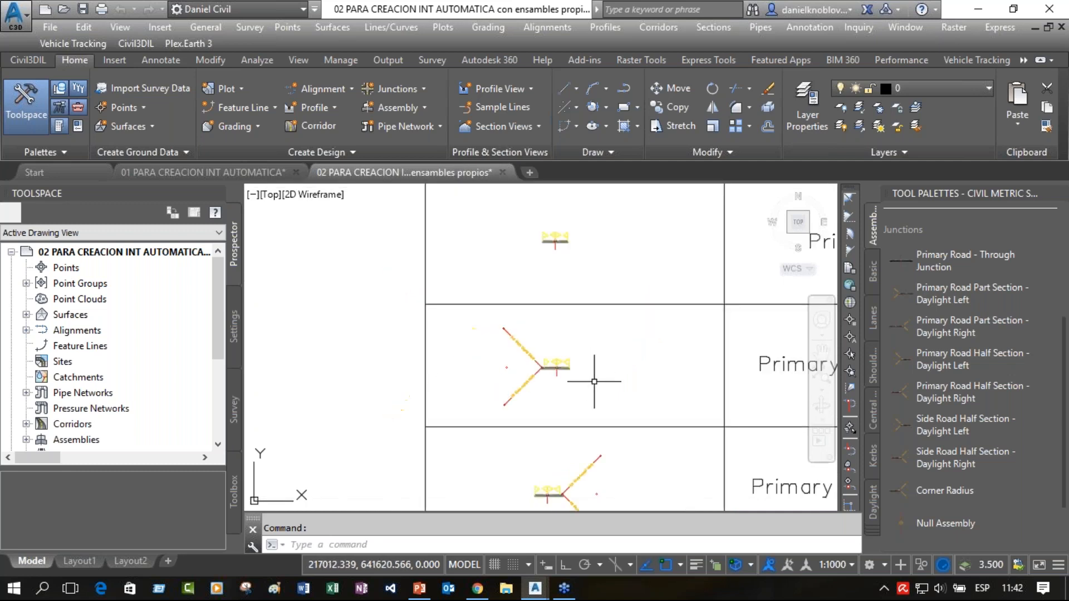
middle_drag(755, 380, 242, 380)
scroll(568, 382, up, 4)
scroll(763, 387, up, 4)
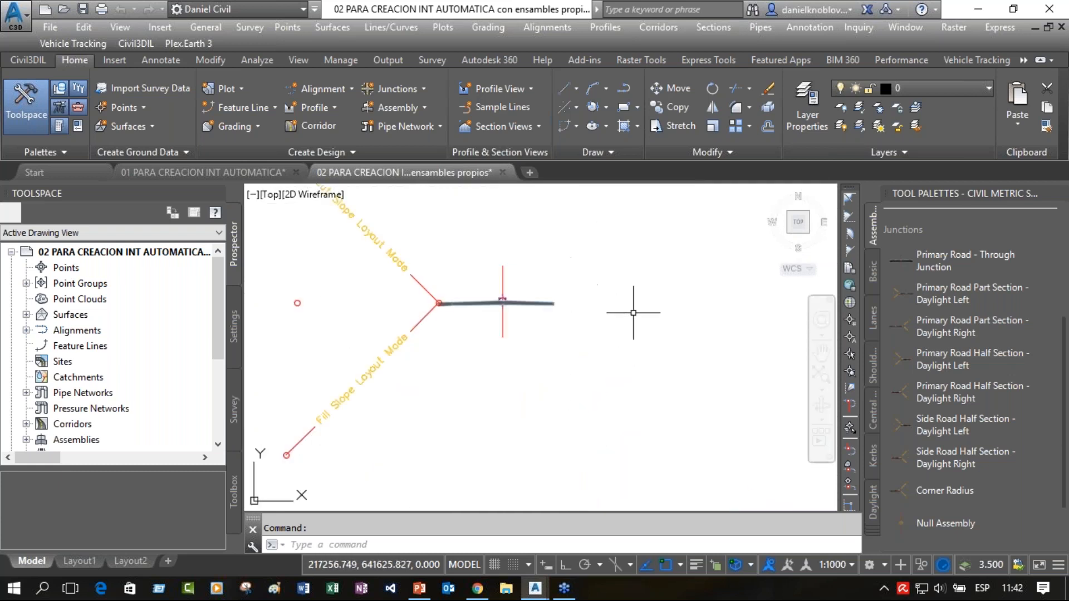
scroll(617, 407, down, 5)
Review the custom assemblies in the remaining rows of the equivalence table, down to Corner Radius.
mouse_move(616, 418)
middle_down()
mouse_move(640, 289)
mouse_move(670, 267)
middle_up()
middle_drag(676, 427, 659, 255)
mouse_move(658, 411)
middle_down()
mouse_move(668, 307)
mouse_move(691, 248)
middle_up()
middle_drag(695, 413, 732, 291)
scroll(748, 329, down, 5)
middle_drag(693, 346, 682, 450)
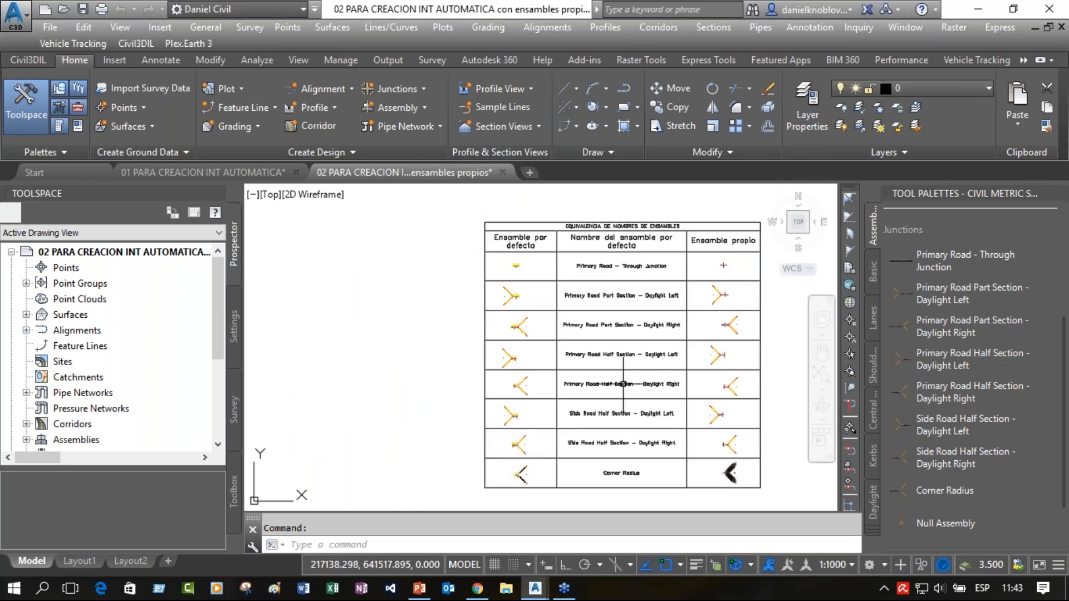
Start creating a junction at the crossing of RUTA 1 and RUTA 2, with RUTA 1 as the main road alignment.
scroll(385, 321, down, 5)
middle_drag(330, 361, 536, 373)
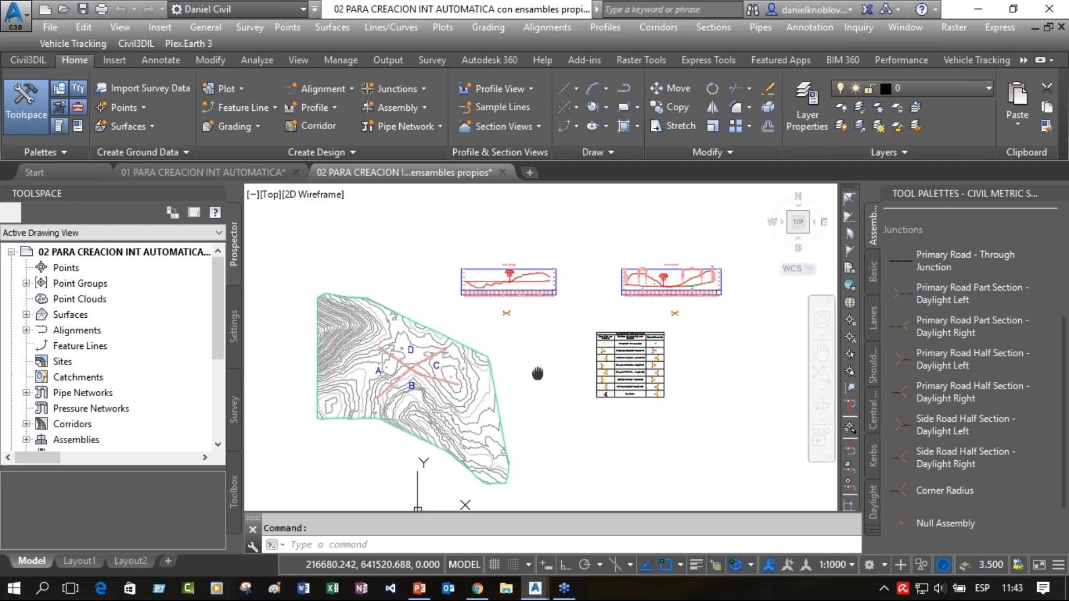
scroll(432, 397, up, 2)
scroll(308, 346, up, 4)
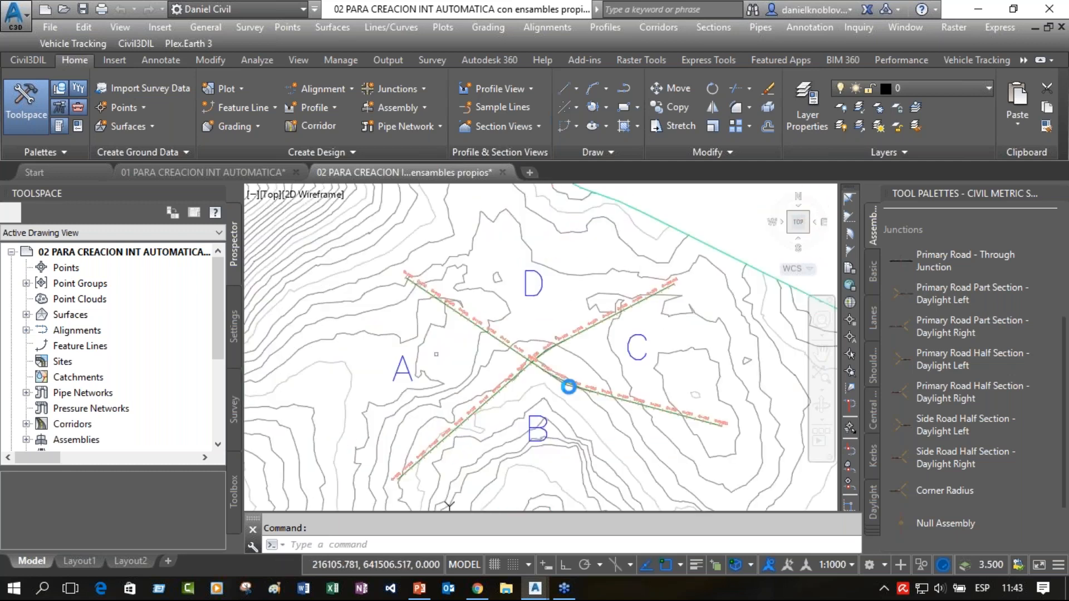
click(409, 89)
click(468, 115)
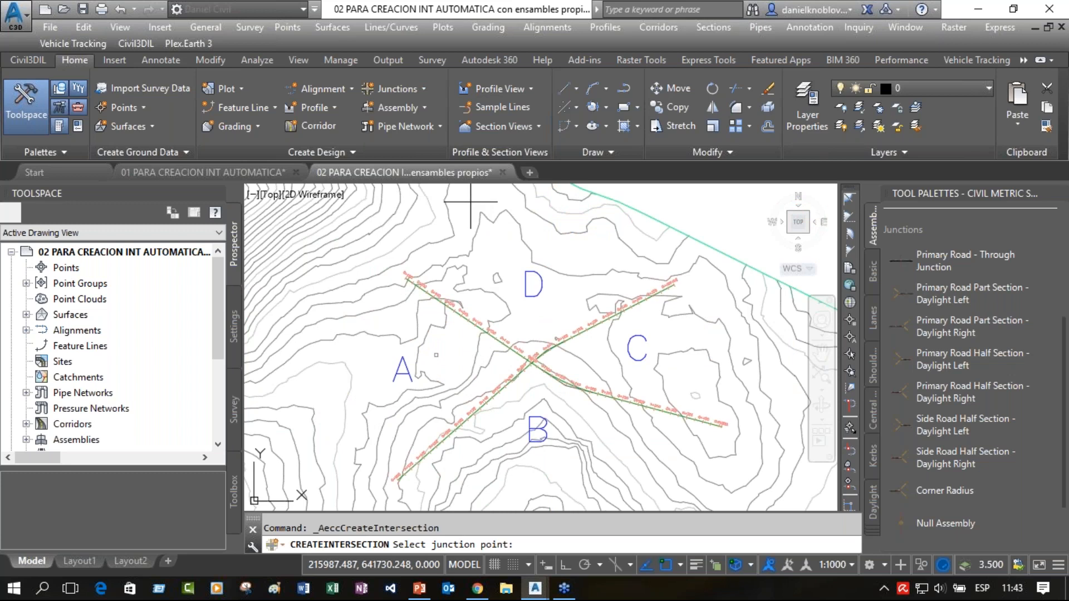
scroll(546, 357, up, 5)
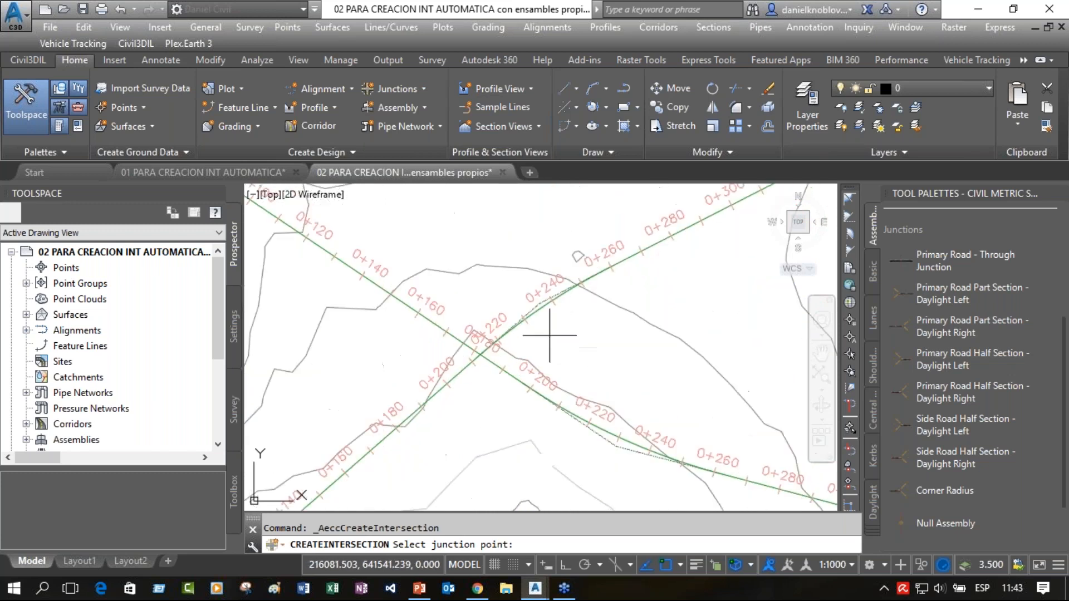
scroll(550, 335, up, 3)
click(383, 378)
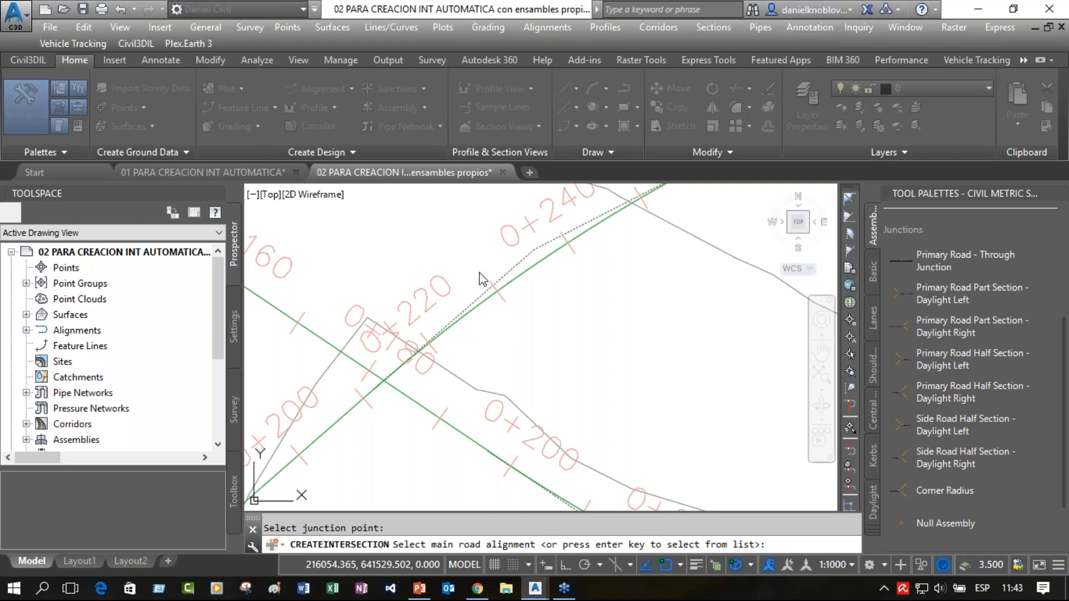
click(516, 323)
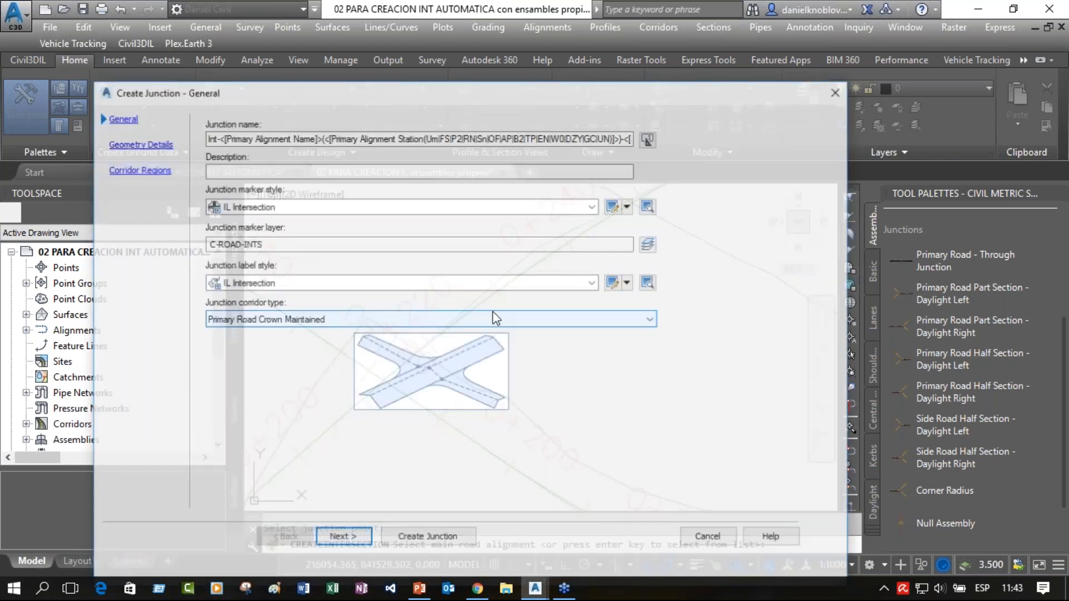
Set the junction corridor type to All Crowns Maintained, and both the marker style and label style to Basic.
click(312, 319)
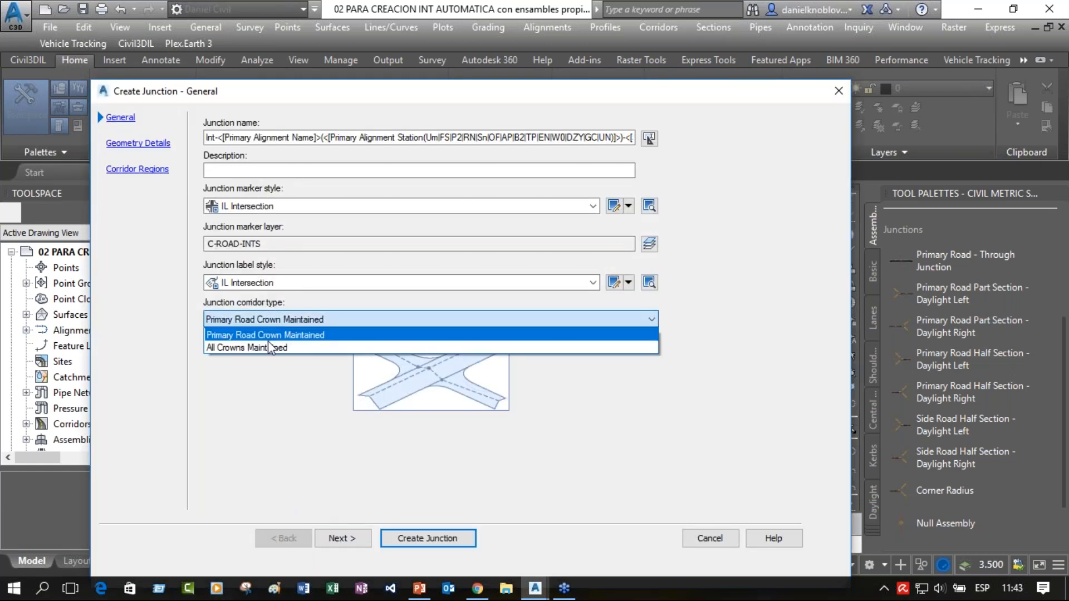
click(312, 334)
click(245, 206)
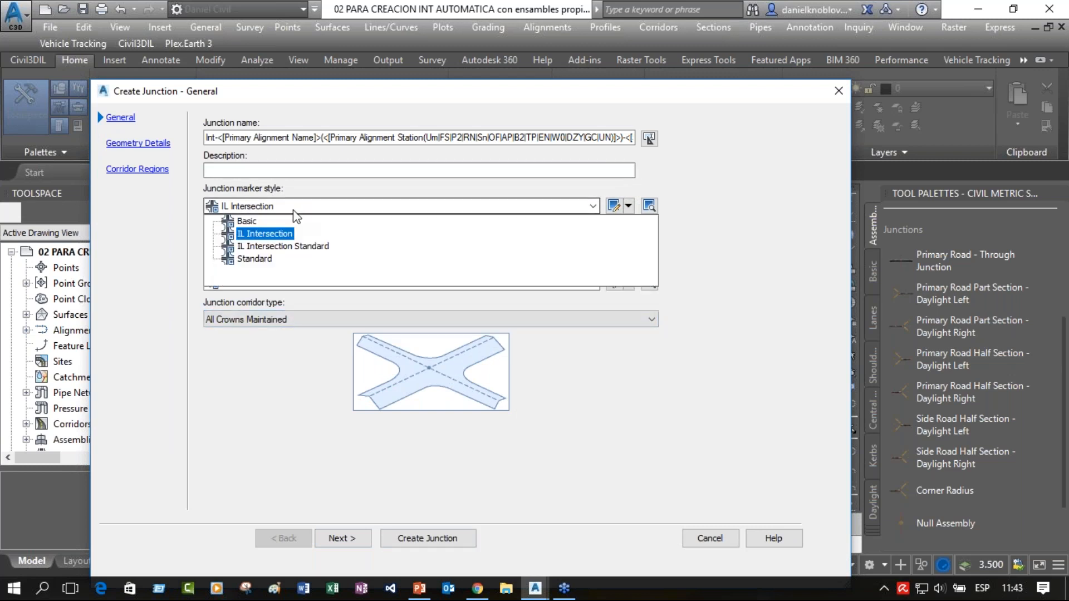
click(246, 222)
click(272, 282)
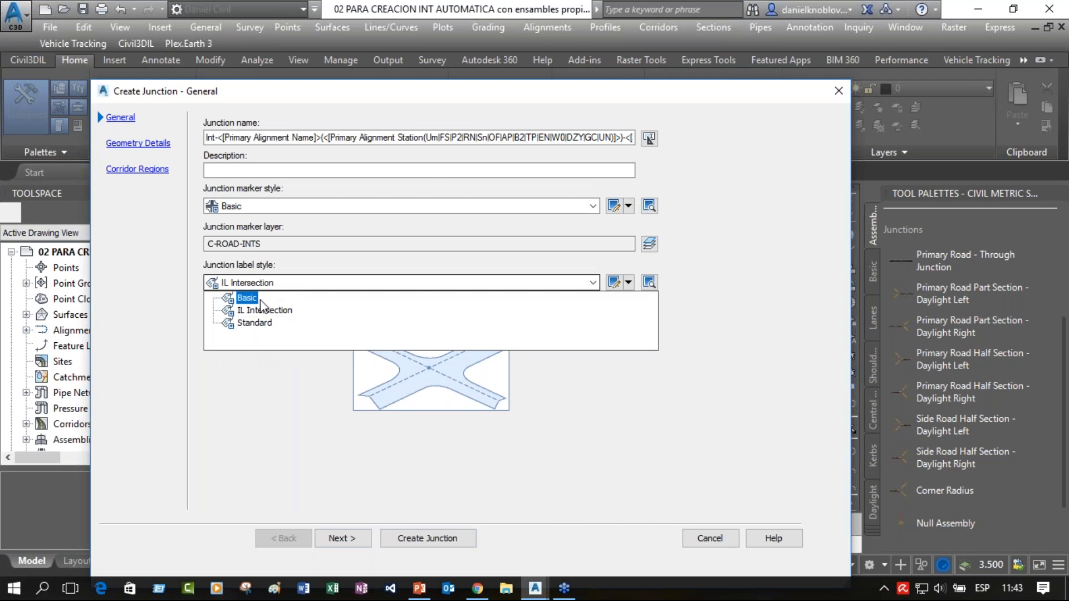
click(248, 297)
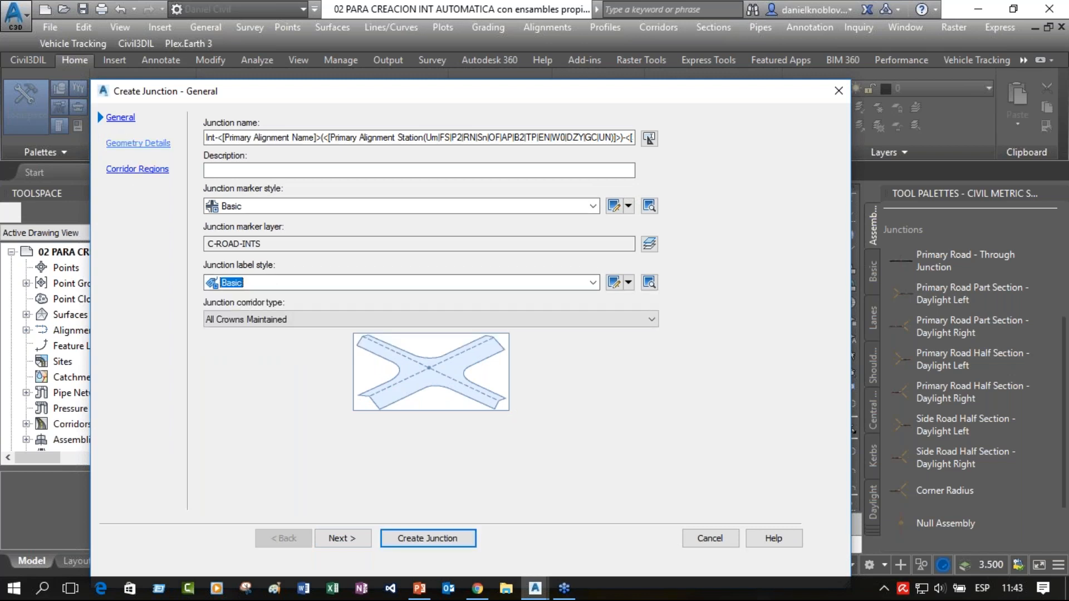
In the corridor regions, assign the custom CORNER RADIUS assembly to Curb Return Fillets, picking it from the equivalence table's Corner Radius row.
click(138, 143)
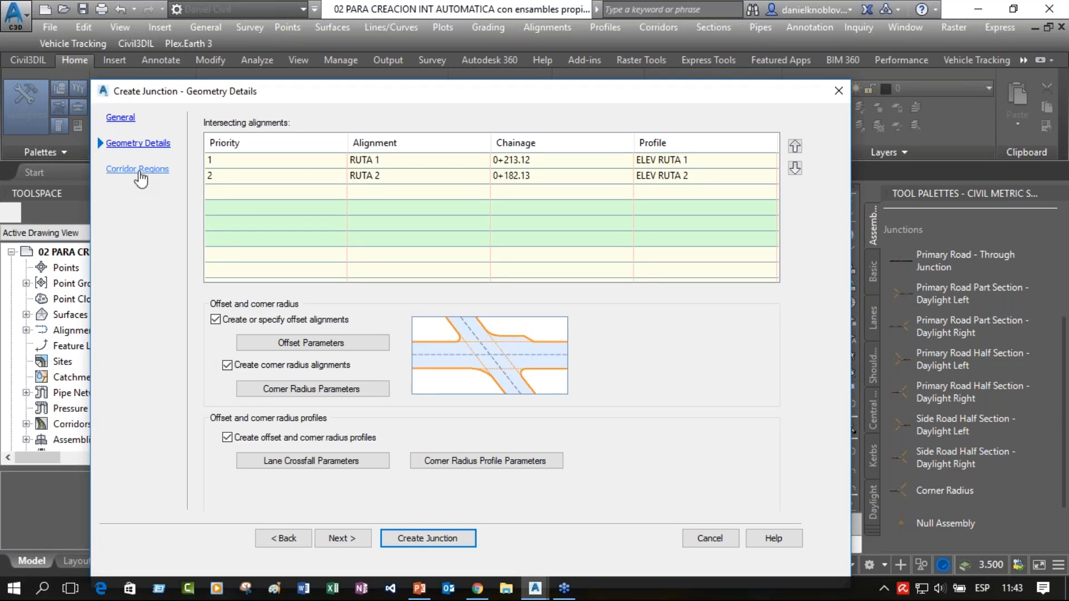
click(139, 169)
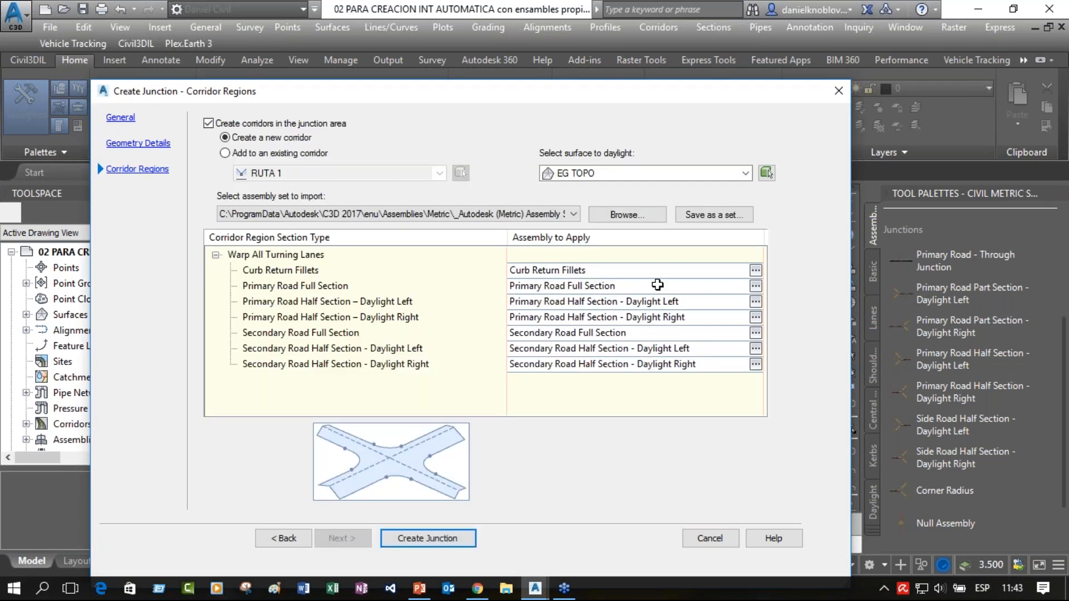
click(286, 272)
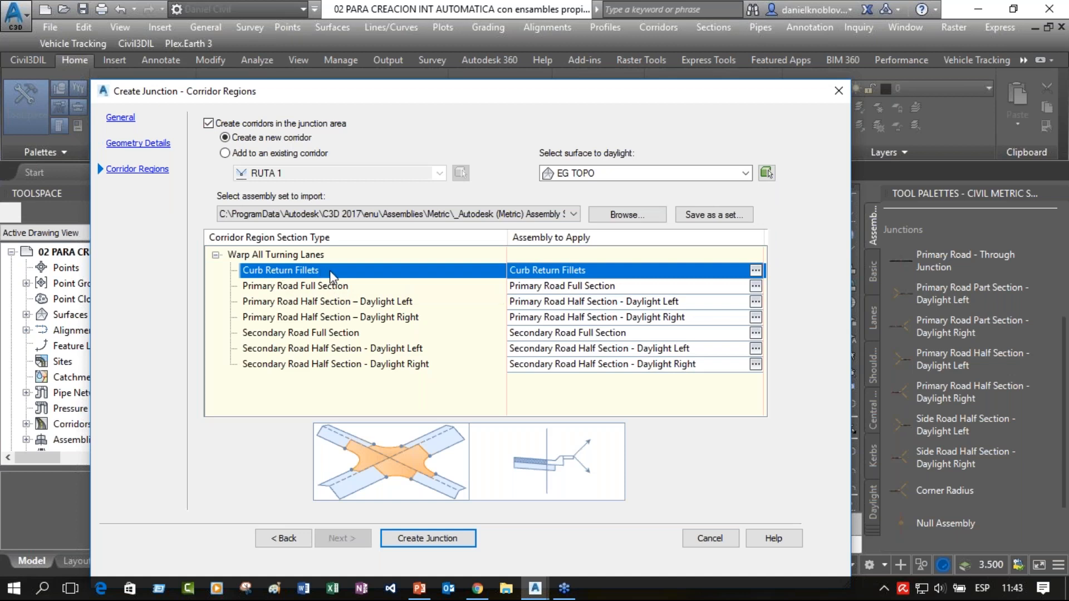
click(756, 271)
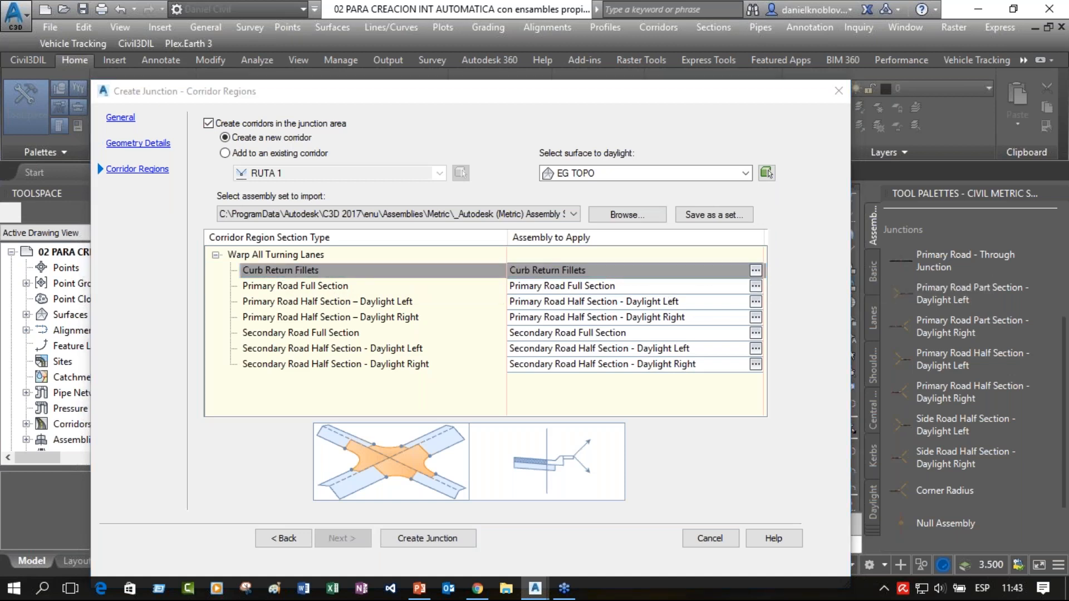
click(802, 134)
click(803, 142)
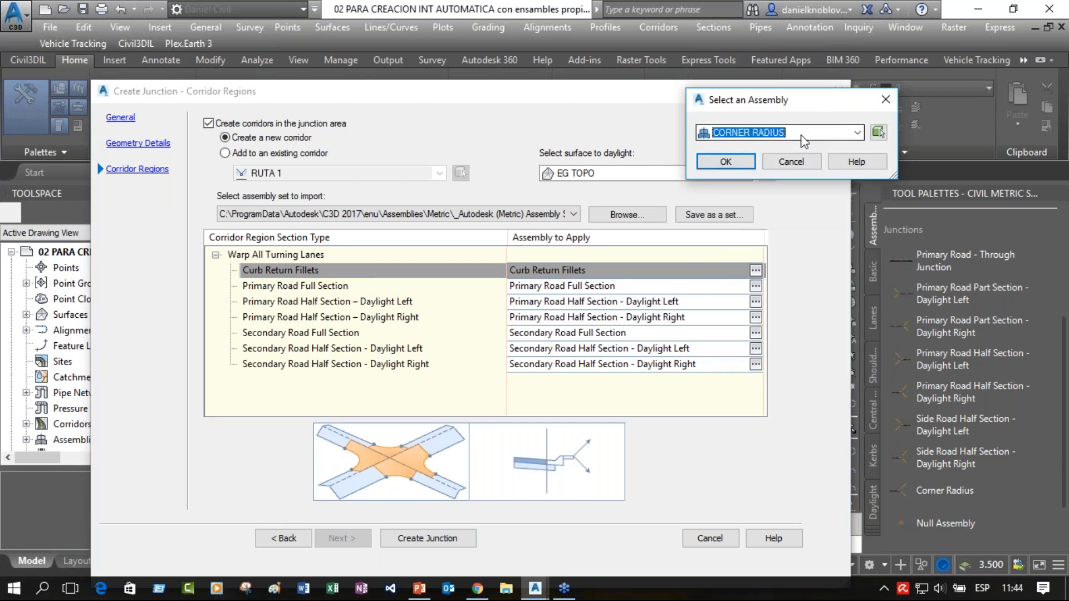
click(878, 134)
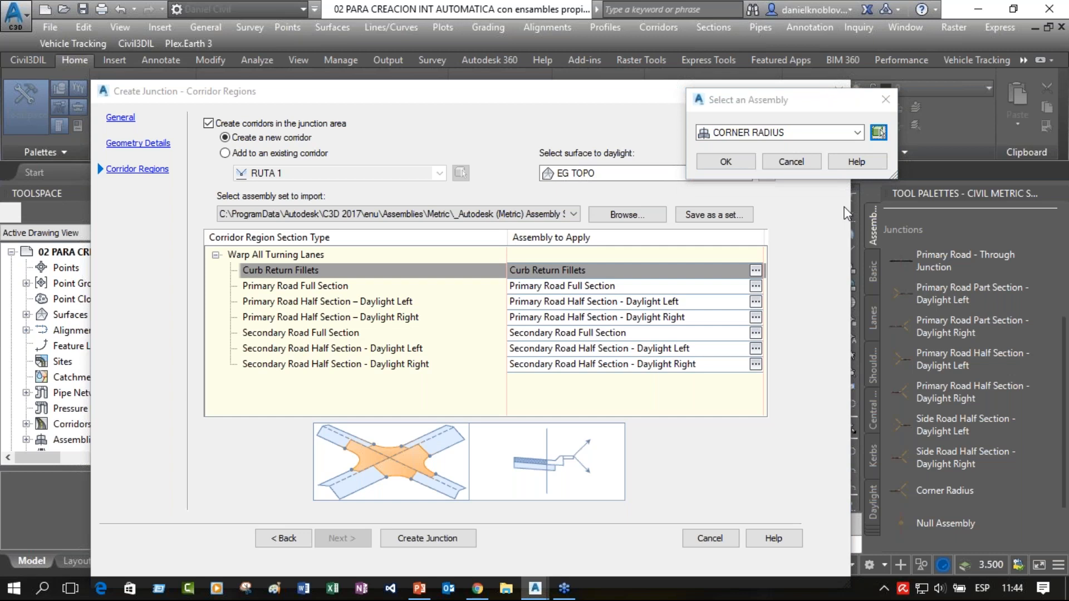
scroll(752, 339, down, 5)
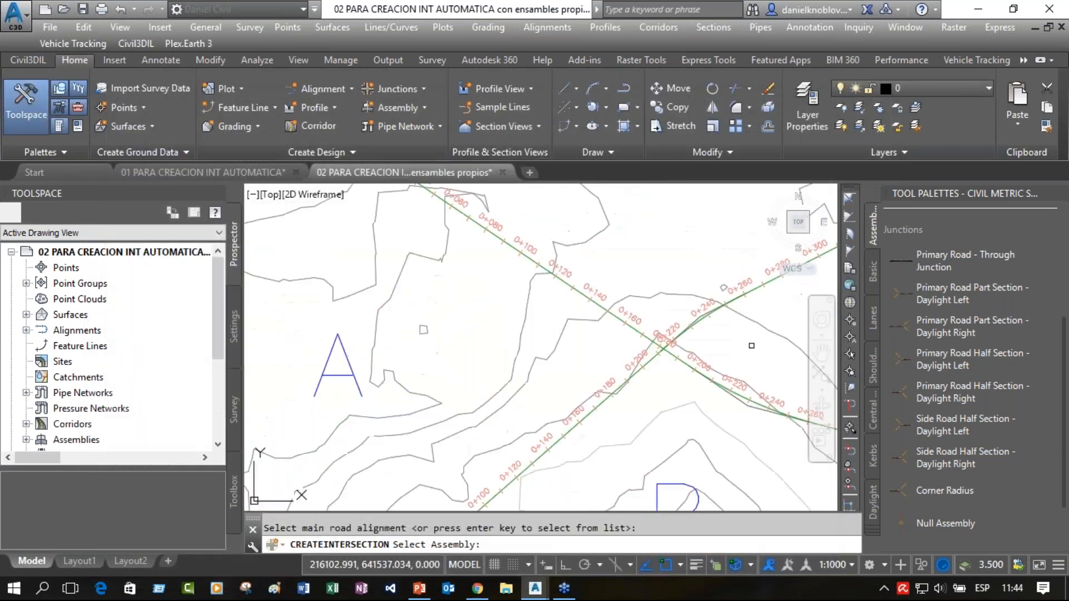
scroll(752, 346, down, 5)
scroll(718, 356, down, 6)
middle_drag(746, 363, 415, 358)
scroll(510, 347, up, 2)
scroll(509, 345, up, 8)
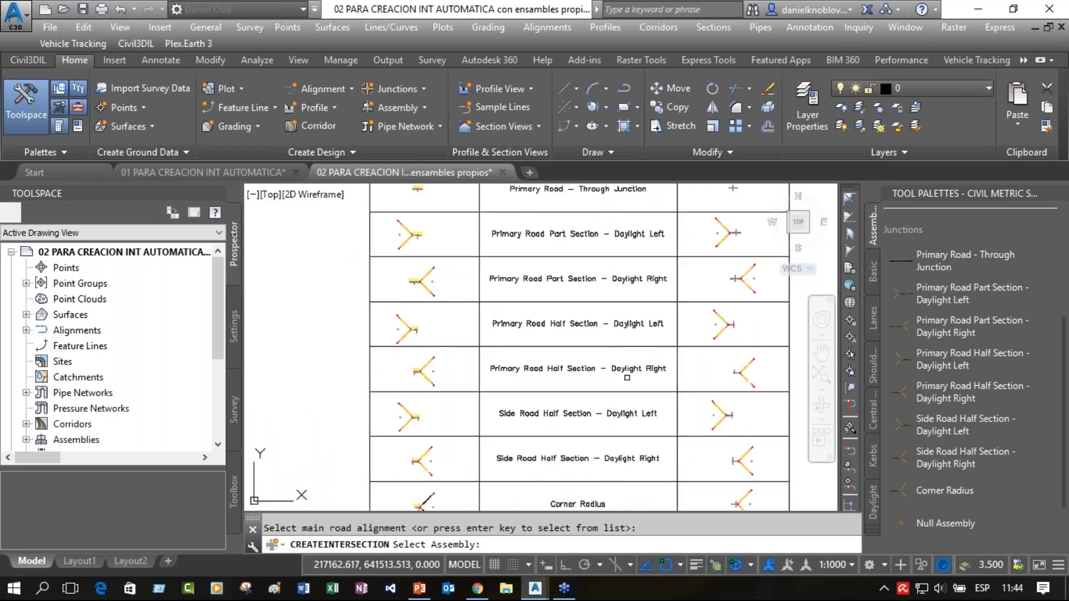
middle_drag(620, 462, 578, 338)
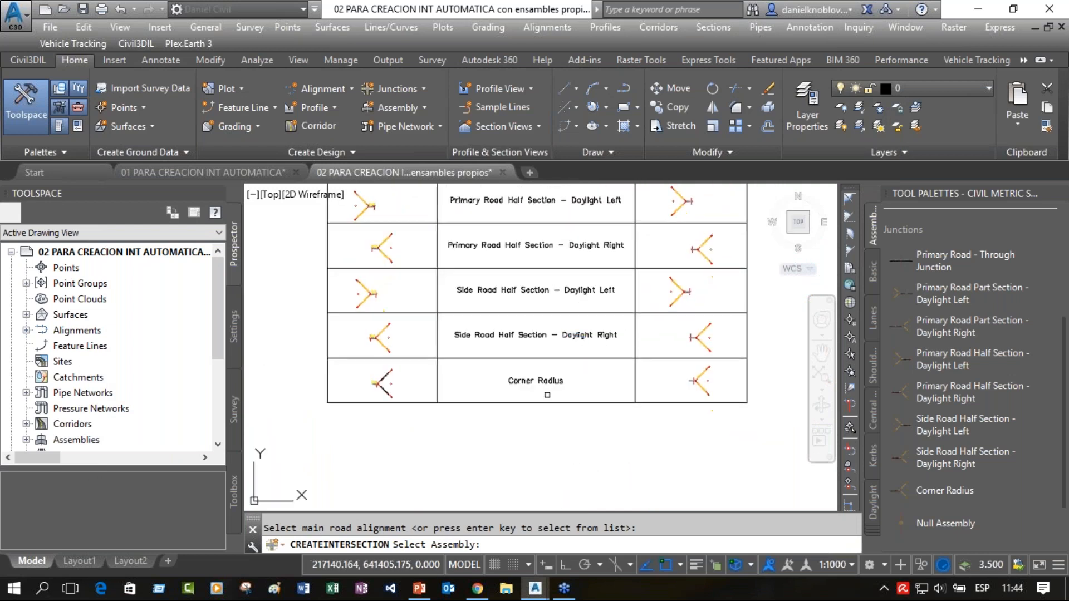
scroll(692, 383, up, 4)
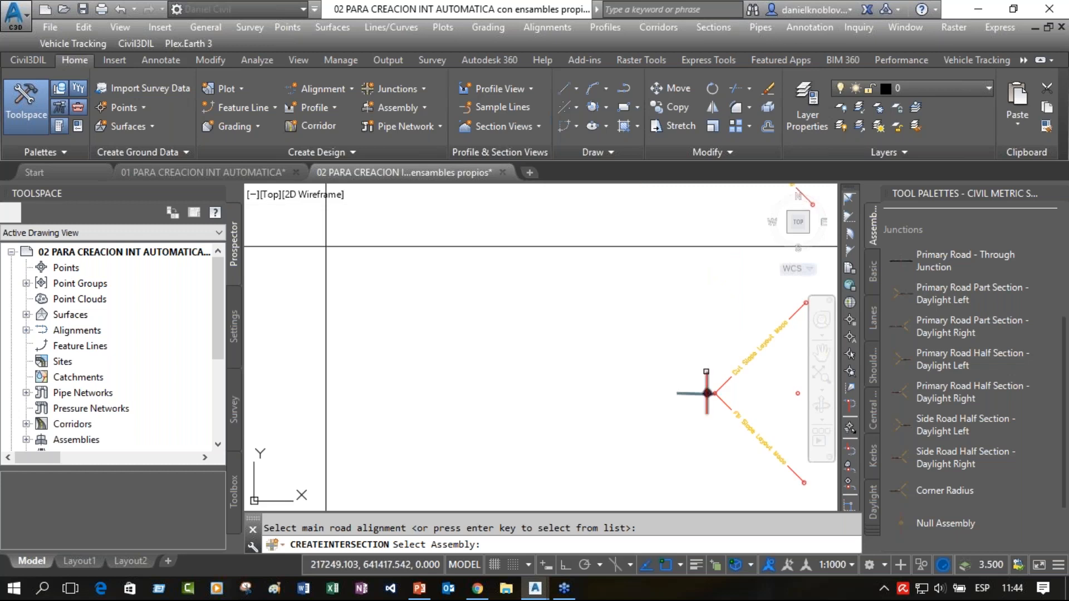
click(707, 371)
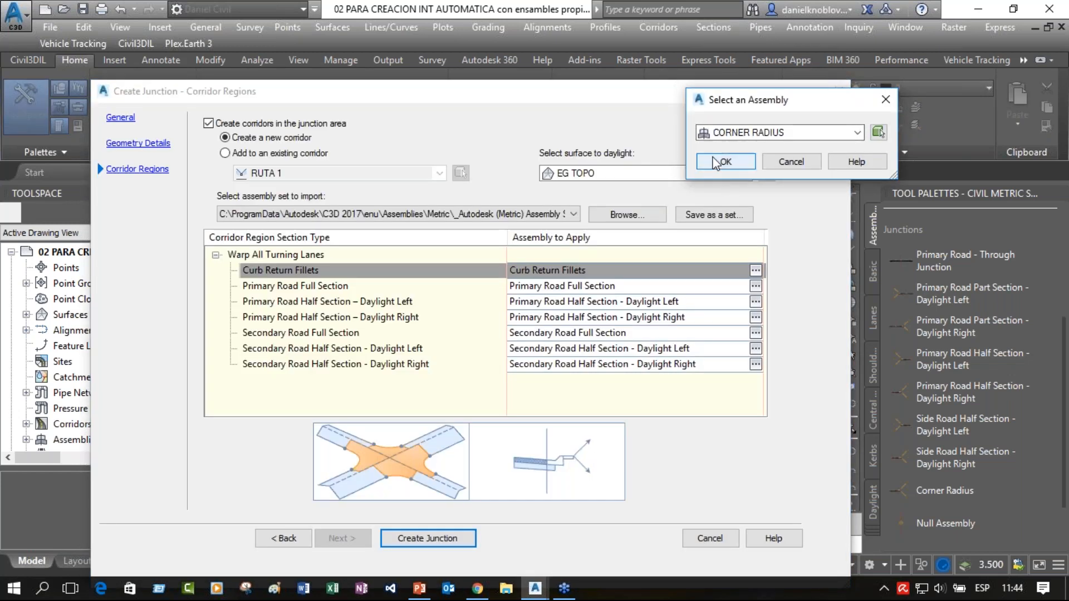
click(721, 162)
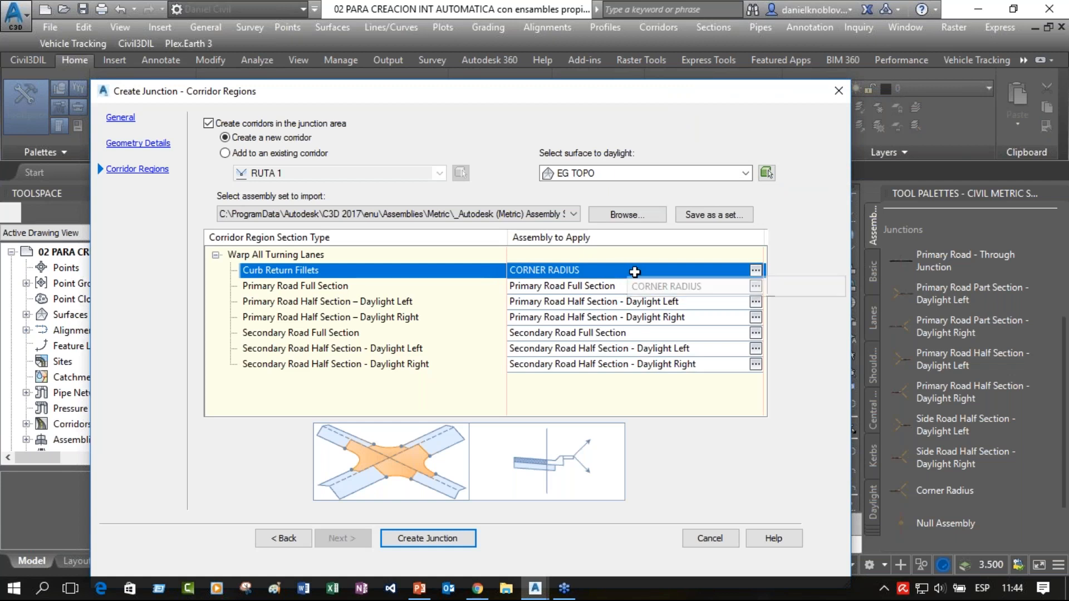
Assign the PR - FULL SECTION assembly to the Primary Road Full Section region.
click(308, 289)
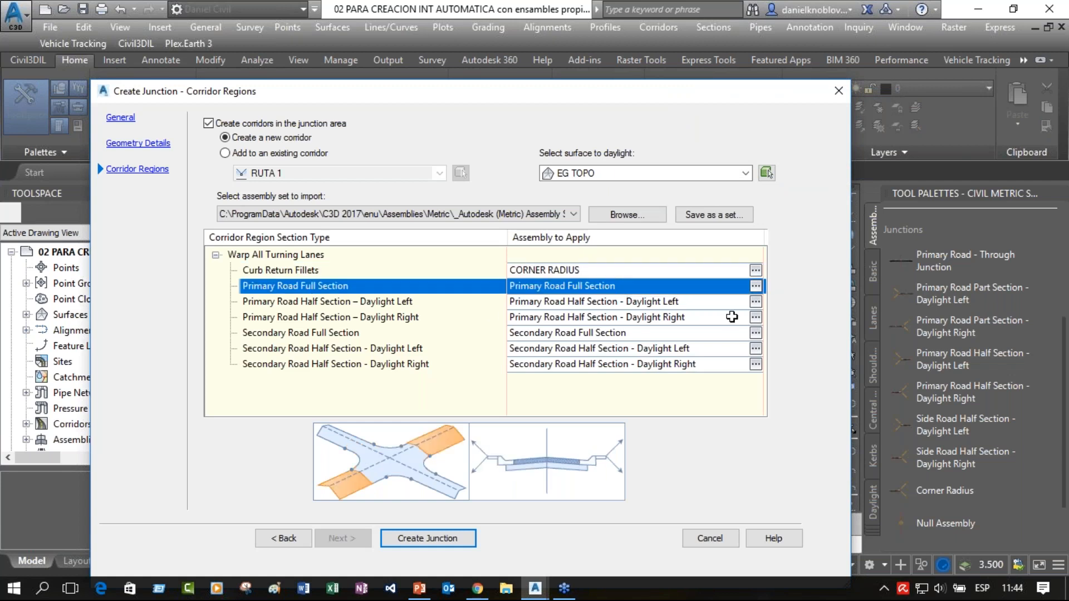
click(755, 286)
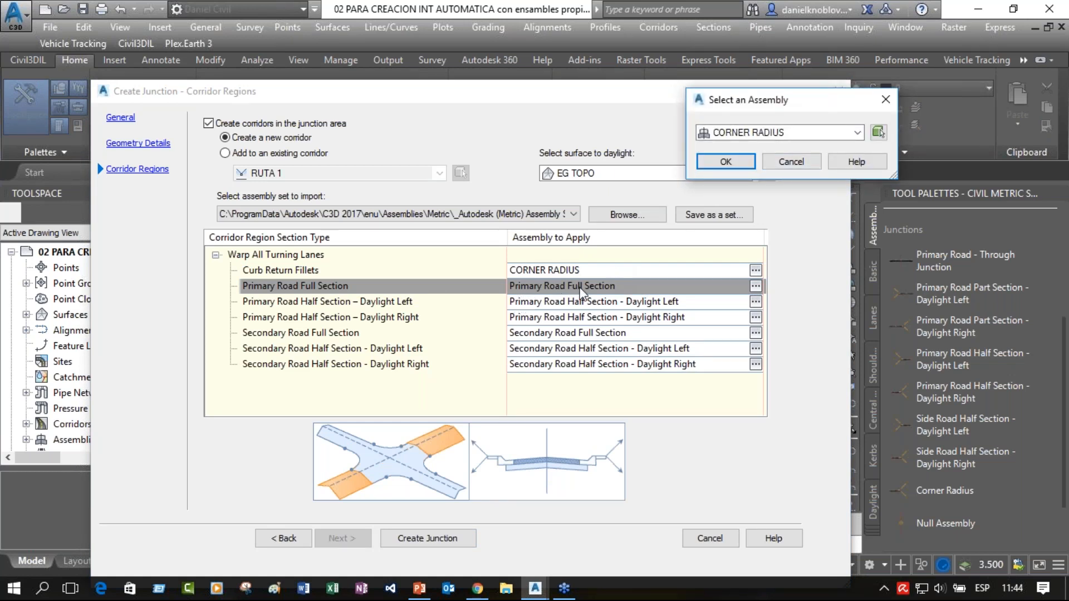
click(795, 133)
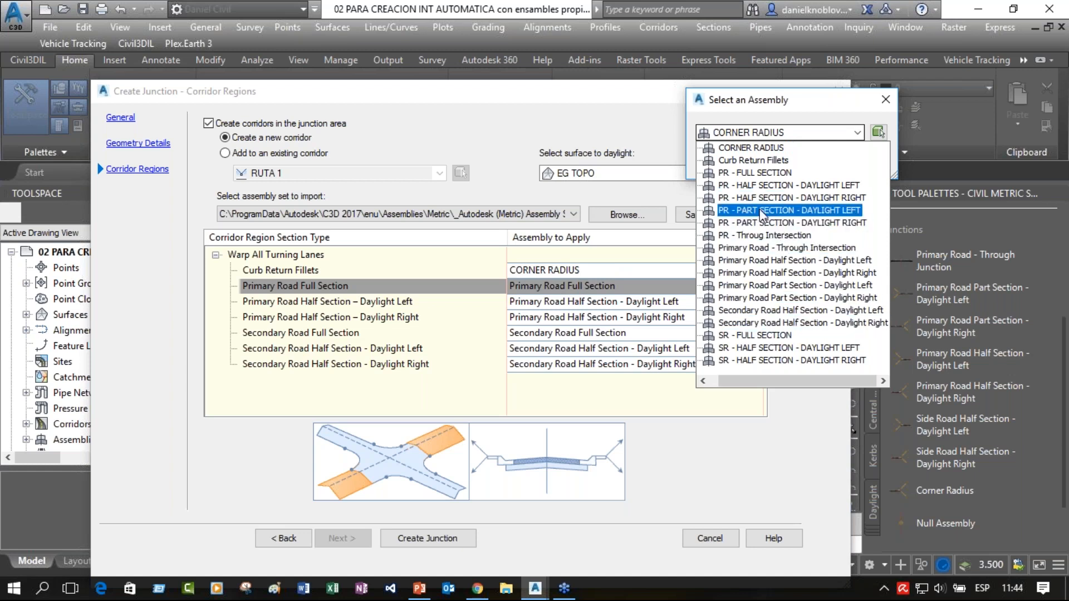
click(756, 173)
click(725, 161)
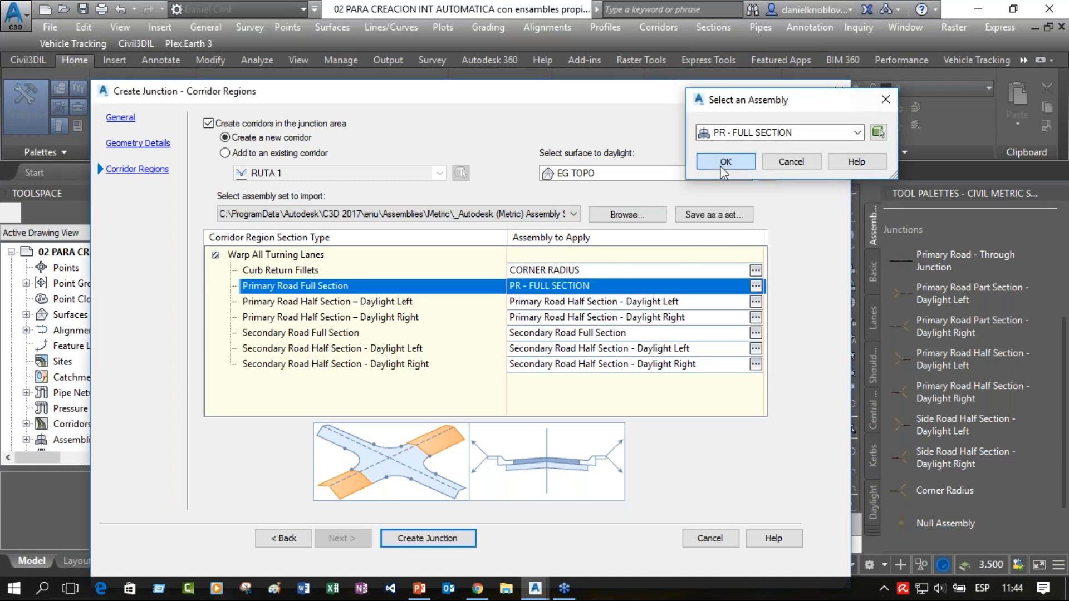
Assign the Primary Road Half Section - Daylight Left assembly to the region type of the same name.
click(406, 306)
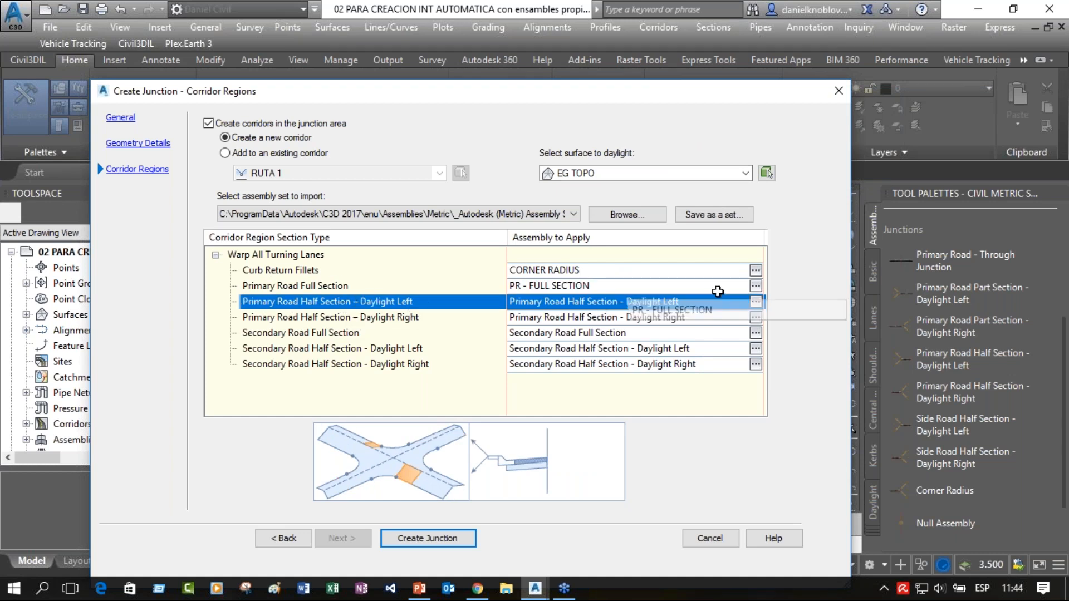
click(755, 301)
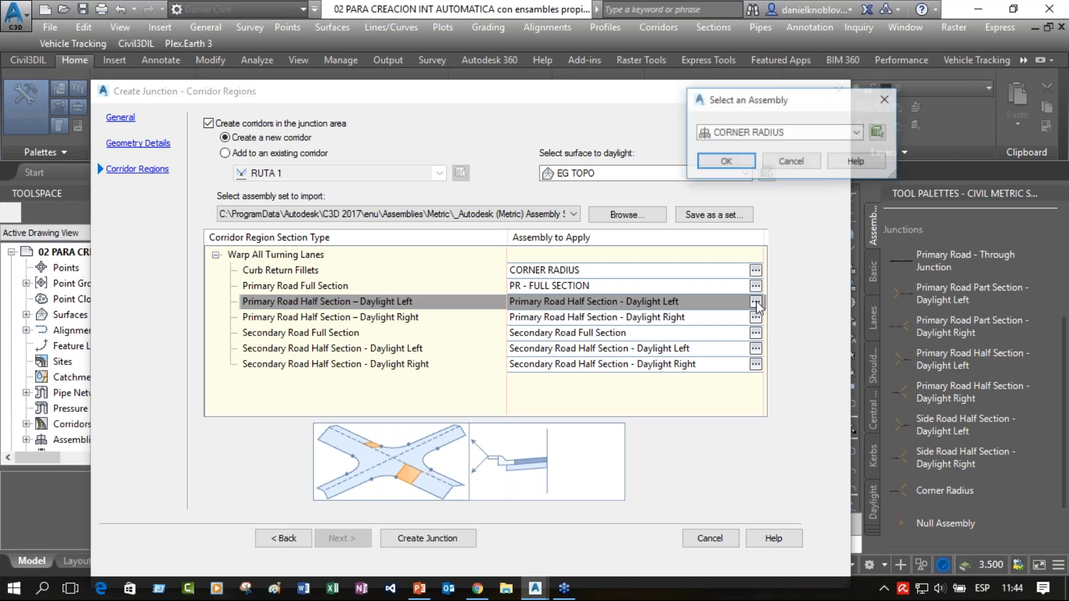
click(791, 133)
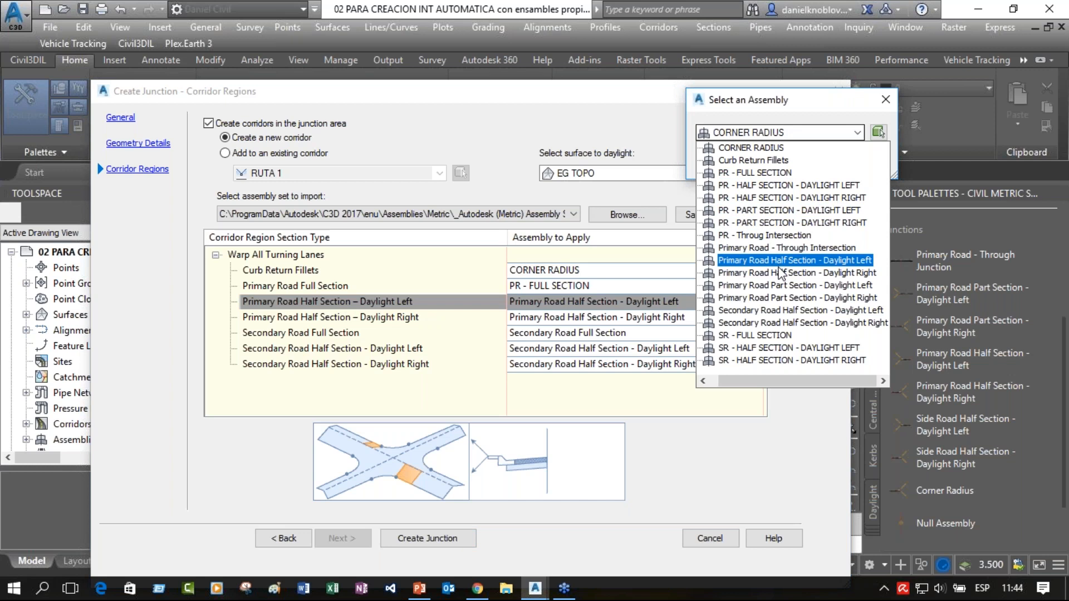
click(797, 261)
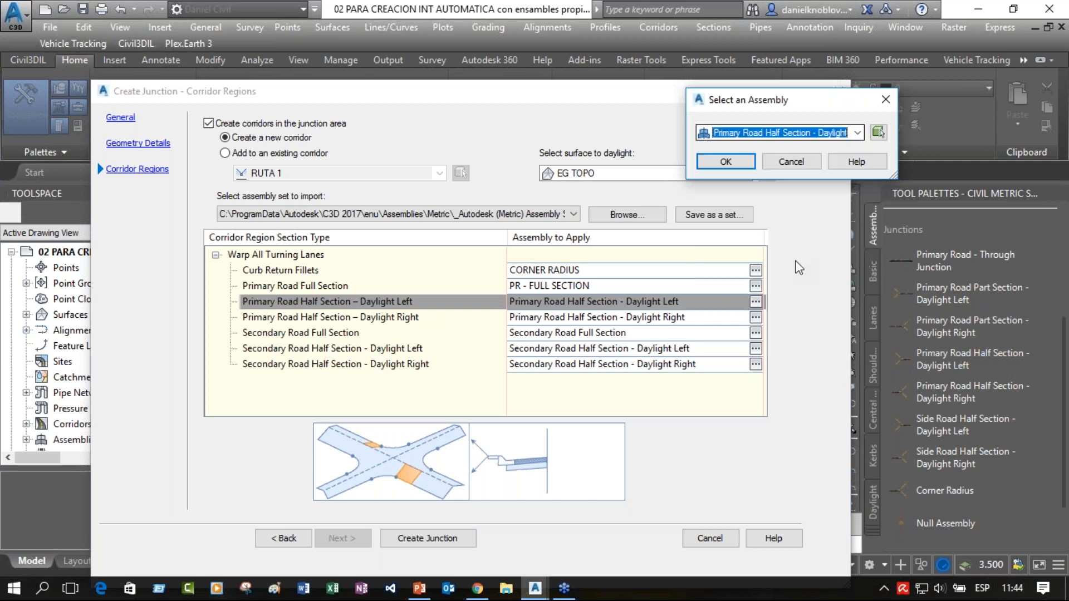
click(725, 161)
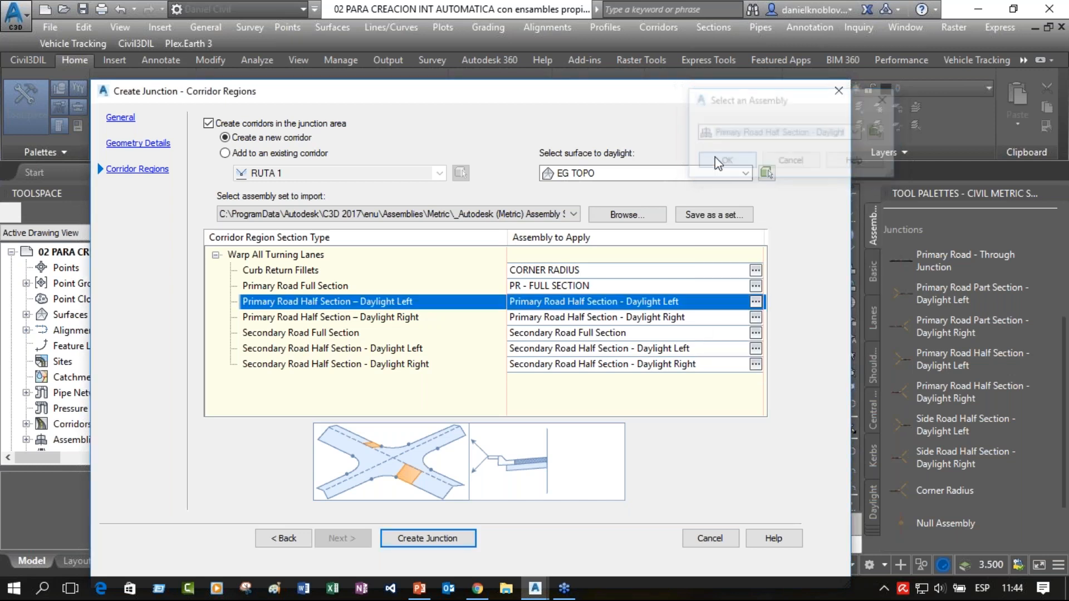
Assign the Primary Road Half Section - Daylight Right assembly to the corridor region type of the same name.
click(371, 319)
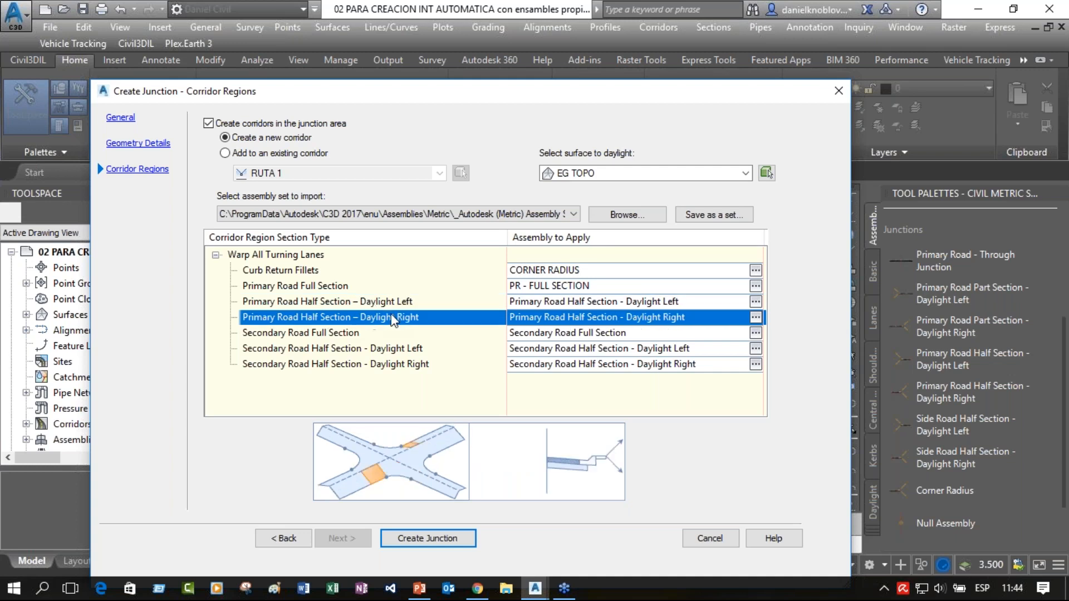
click(756, 317)
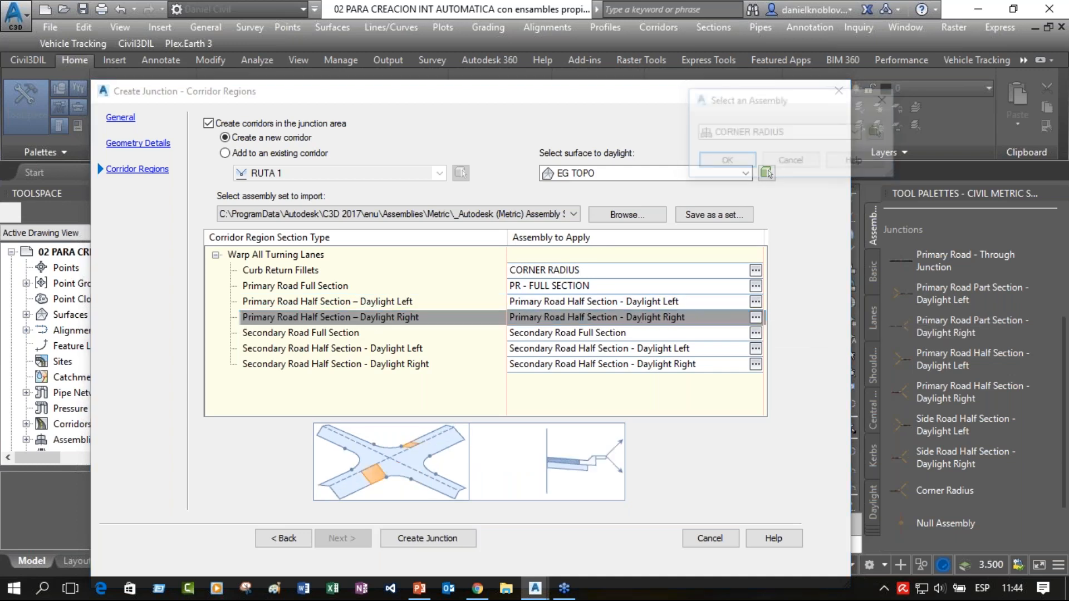
click(802, 133)
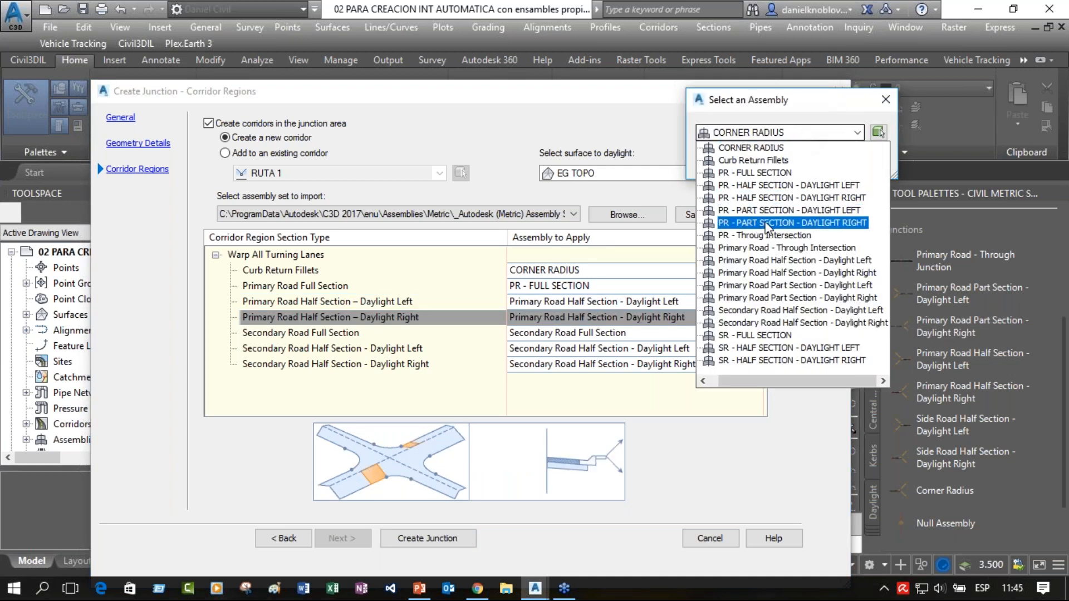
click(784, 273)
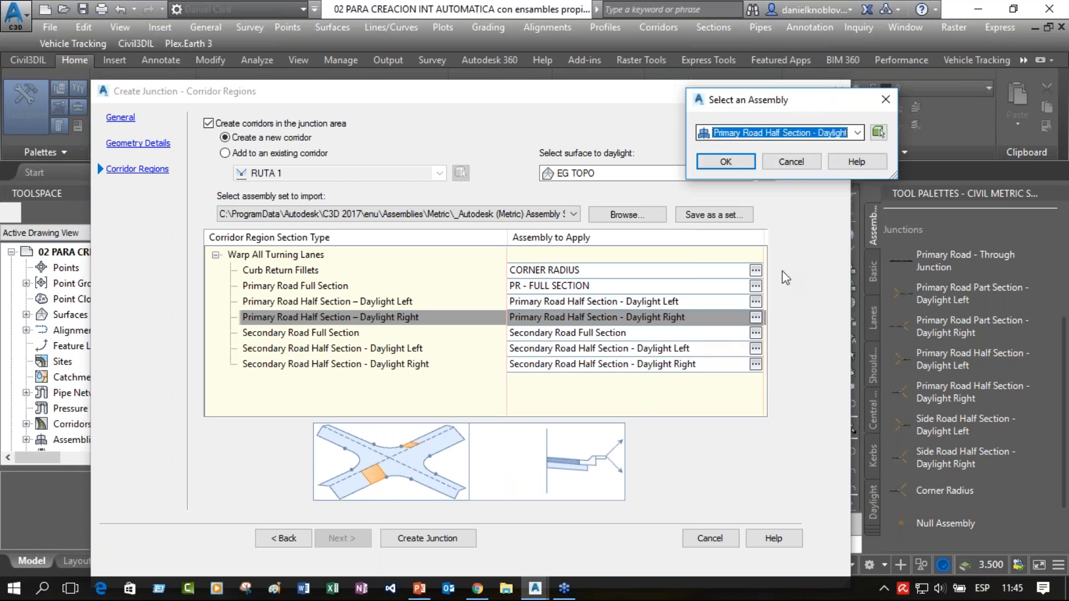
click(726, 162)
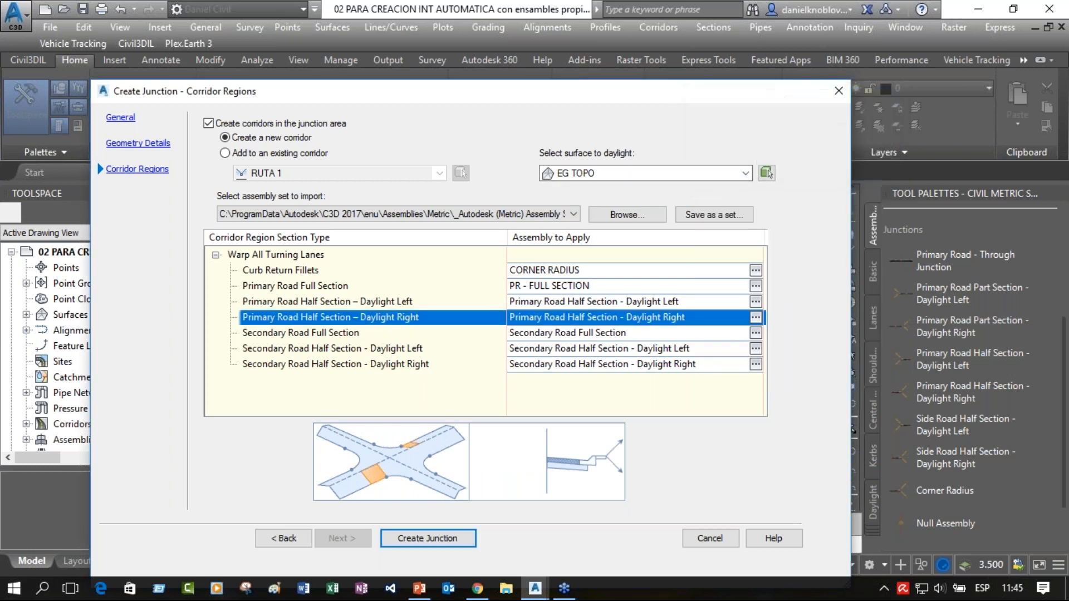
Assign the SR - FULL SECTION assembly to the Secondary Road Full Section region.
click(298, 337)
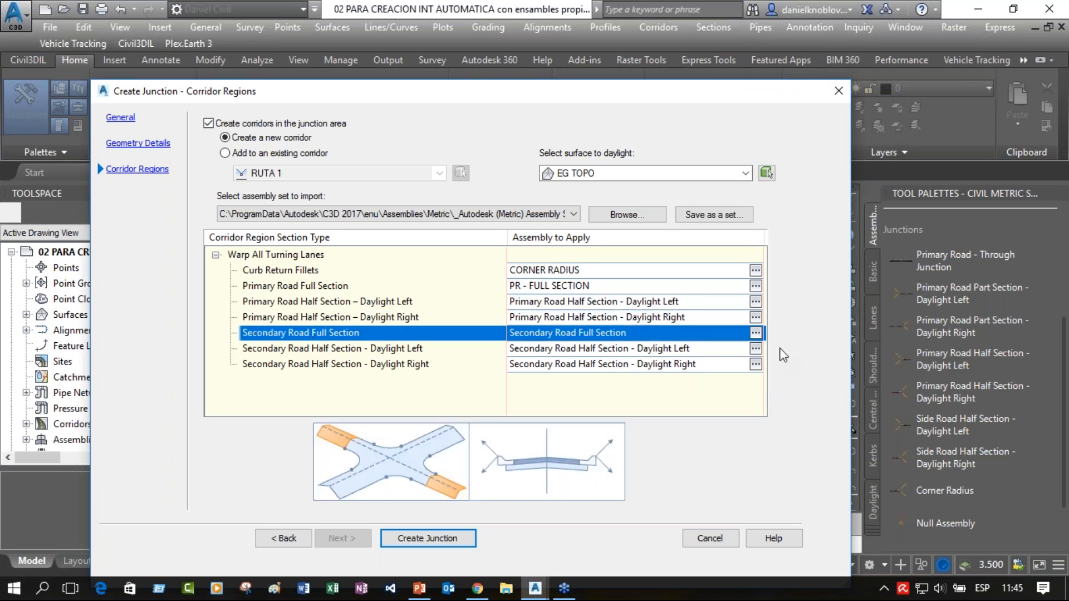
click(756, 333)
click(806, 134)
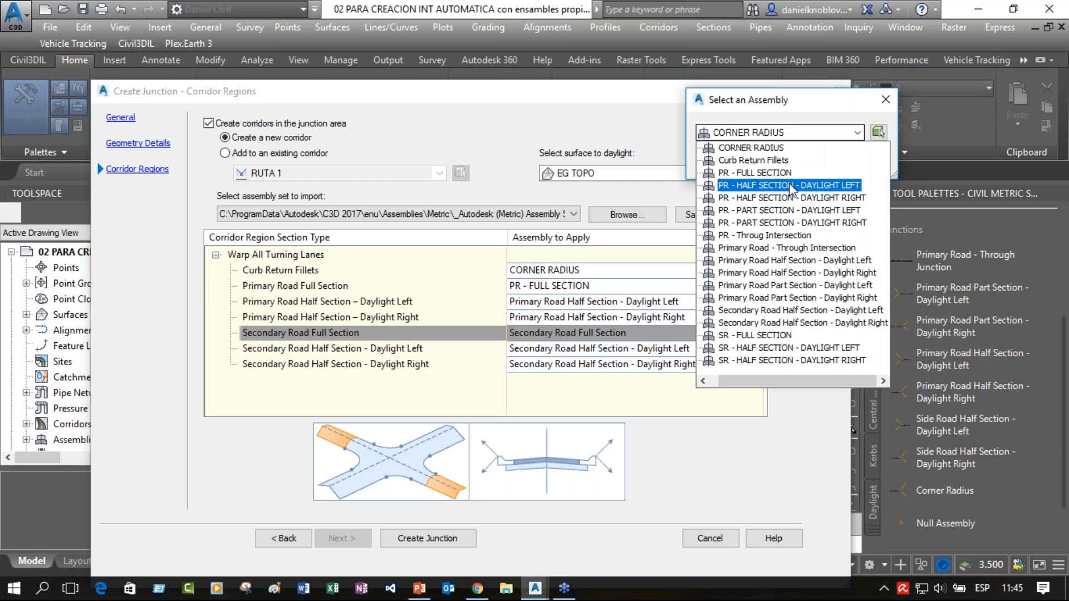
click(758, 336)
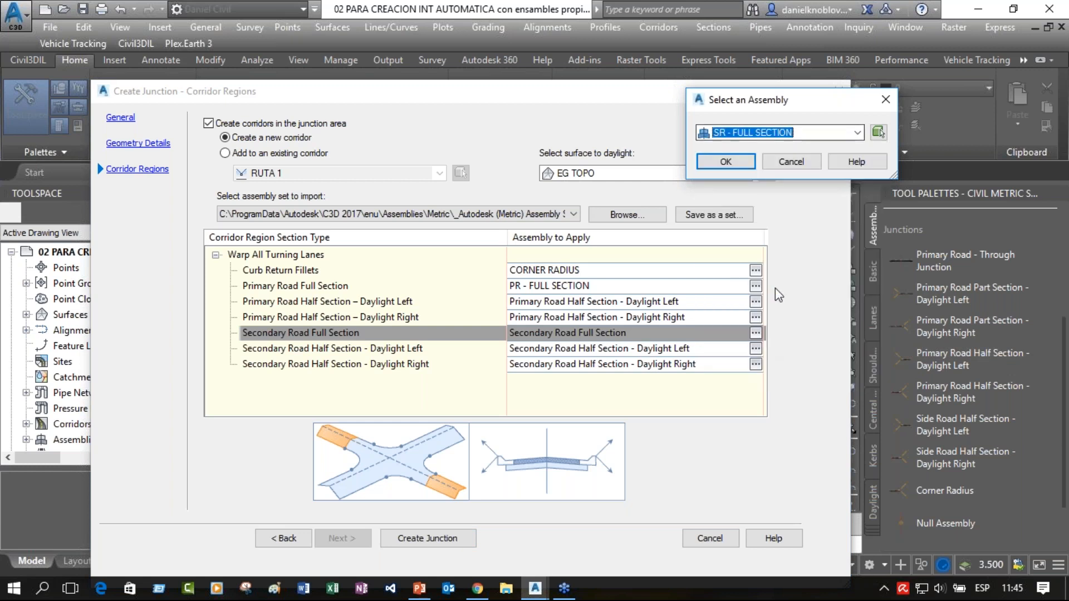
click(726, 161)
Assign the SR - HALF SECTION - DAYLIGHT LEFT assembly to the Secondary Road Half Section - Daylight Left region.
click(400, 350)
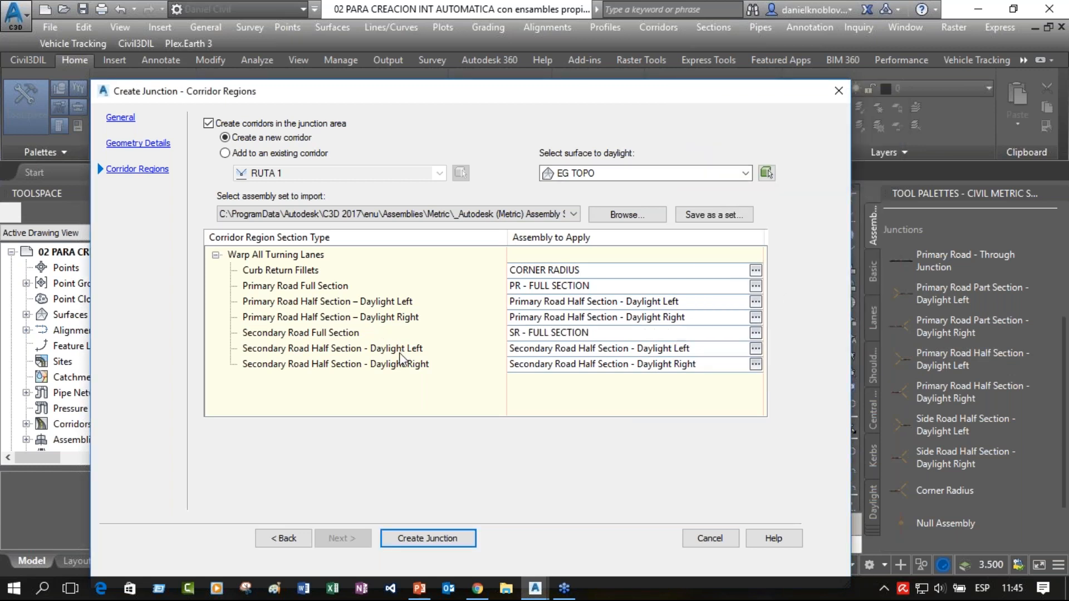
click(756, 348)
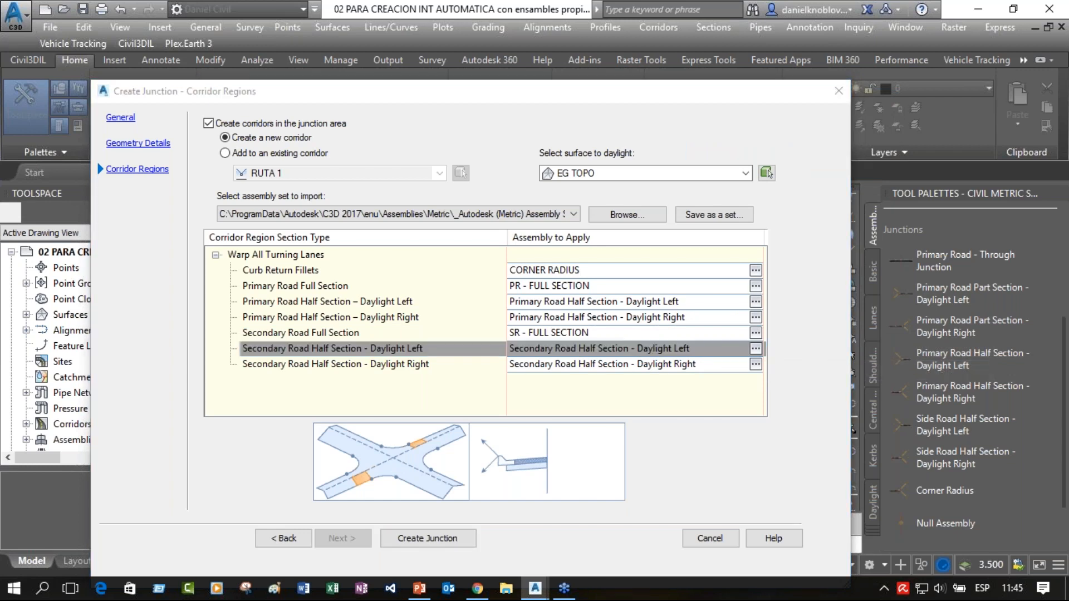
click(802, 132)
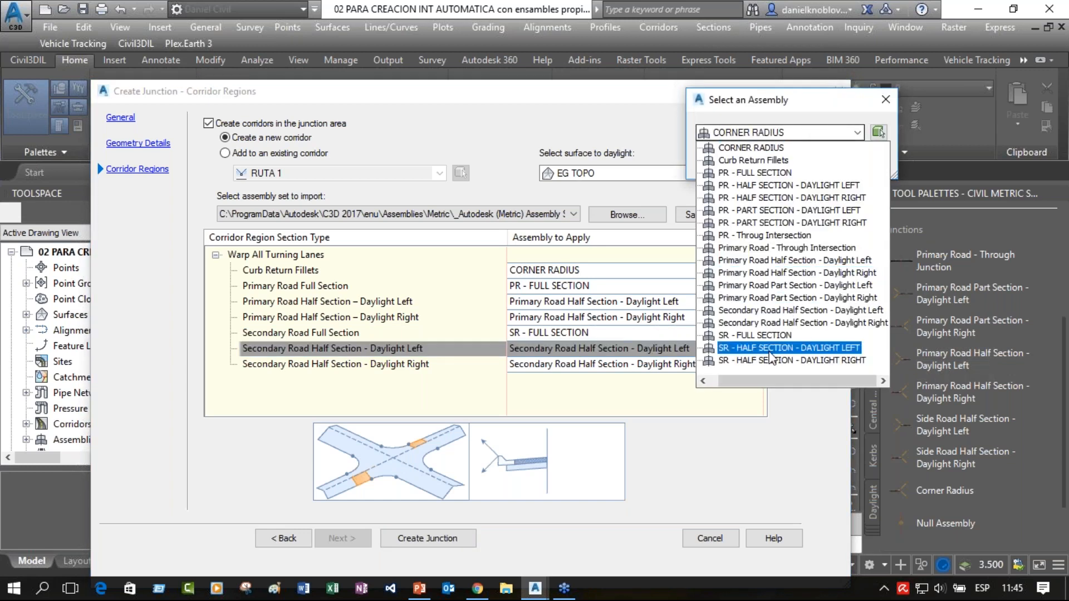
click(777, 350)
click(724, 163)
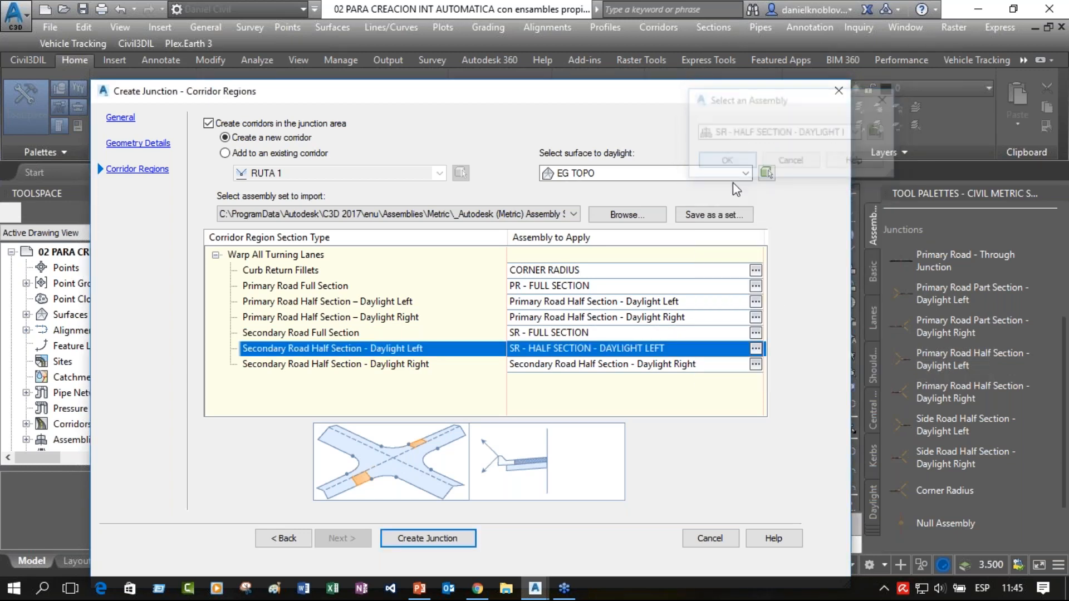
Assign the SR - HALF SECTION - DAYLIGHT RIGHT assembly to the Secondary Road Half Section - Daylight Right region.
click(473, 364)
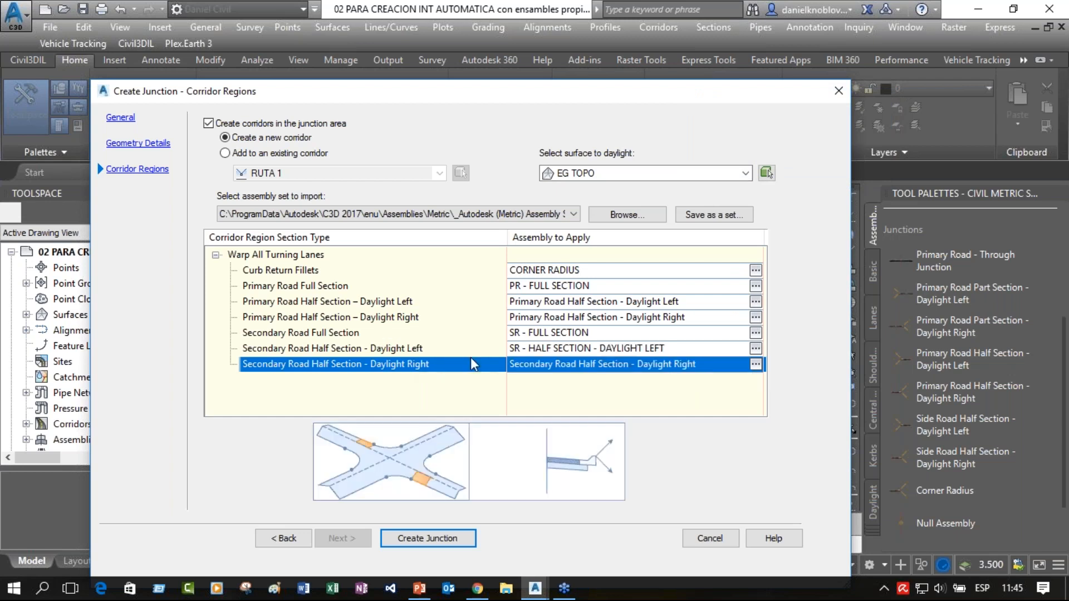
click(756, 364)
click(807, 132)
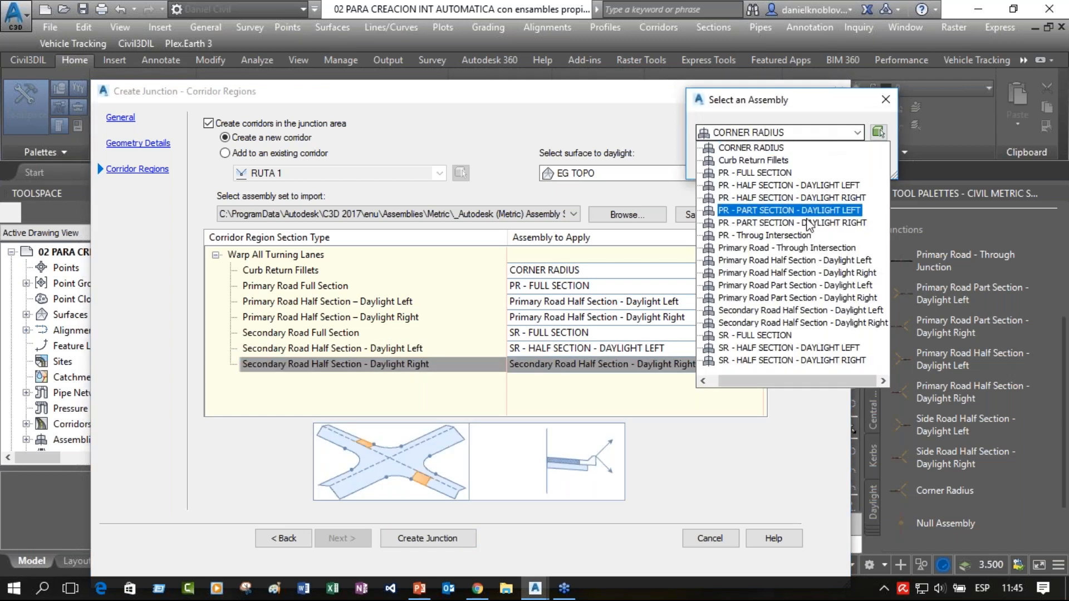
click(782, 361)
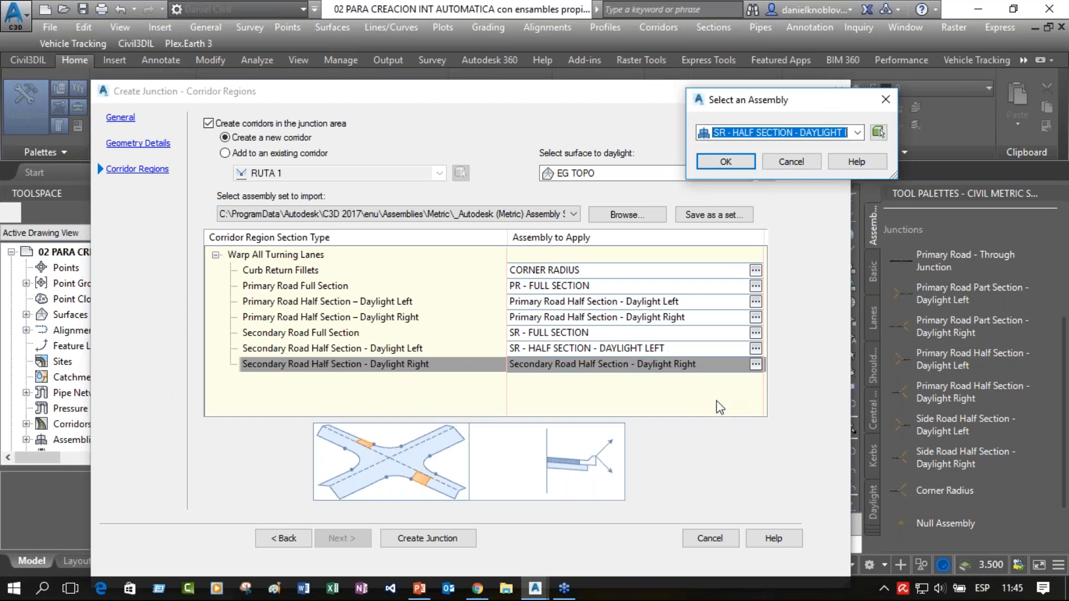
click(735, 160)
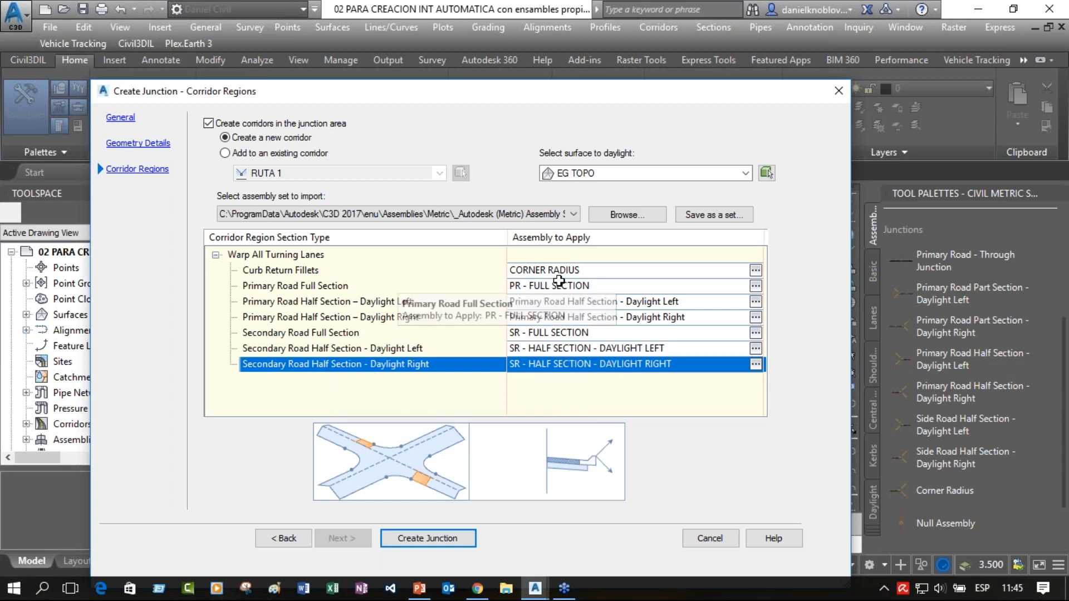
Create the junction with its corridor at the crossing of RUTA 1 and RUTA 2 using the assigned assemblies.
click(433, 543)
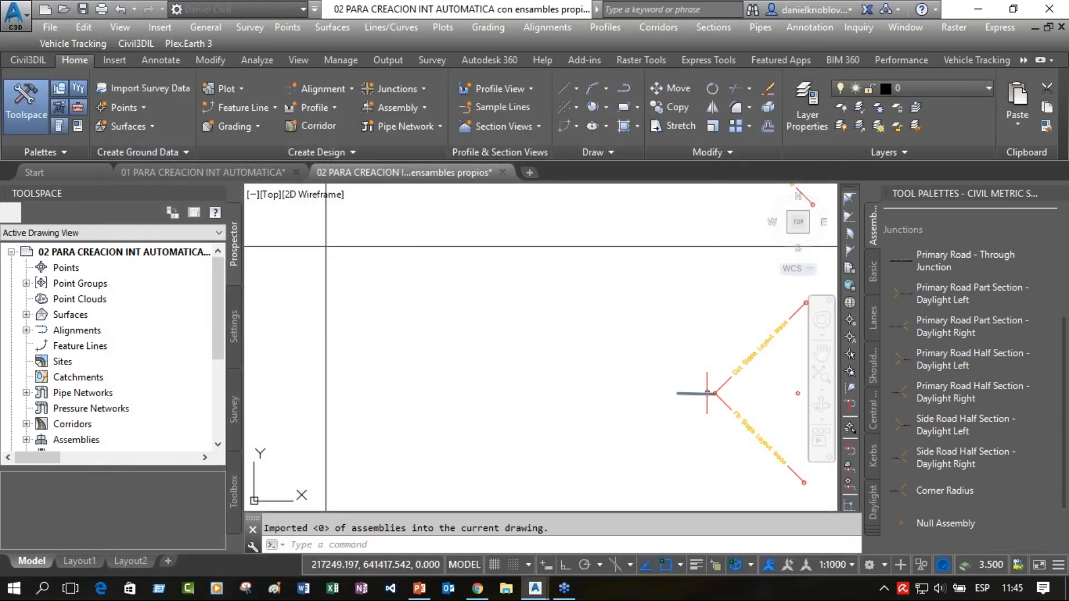
scroll(542, 377, down, 6)
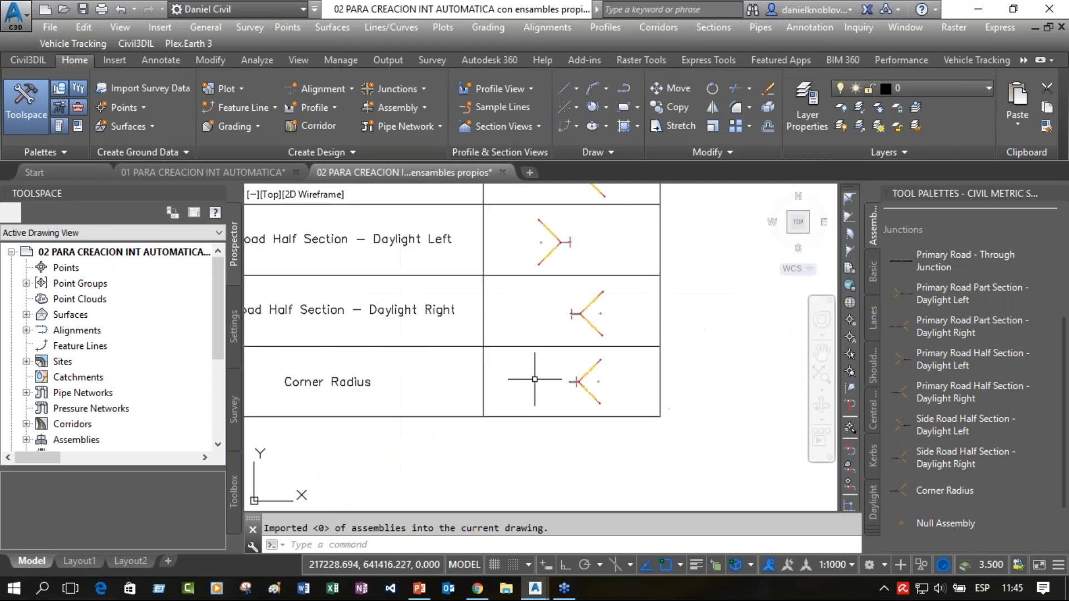
scroll(404, 387, down, 5)
middle_drag(401, 385, 656, 382)
scroll(601, 328, up, 6)
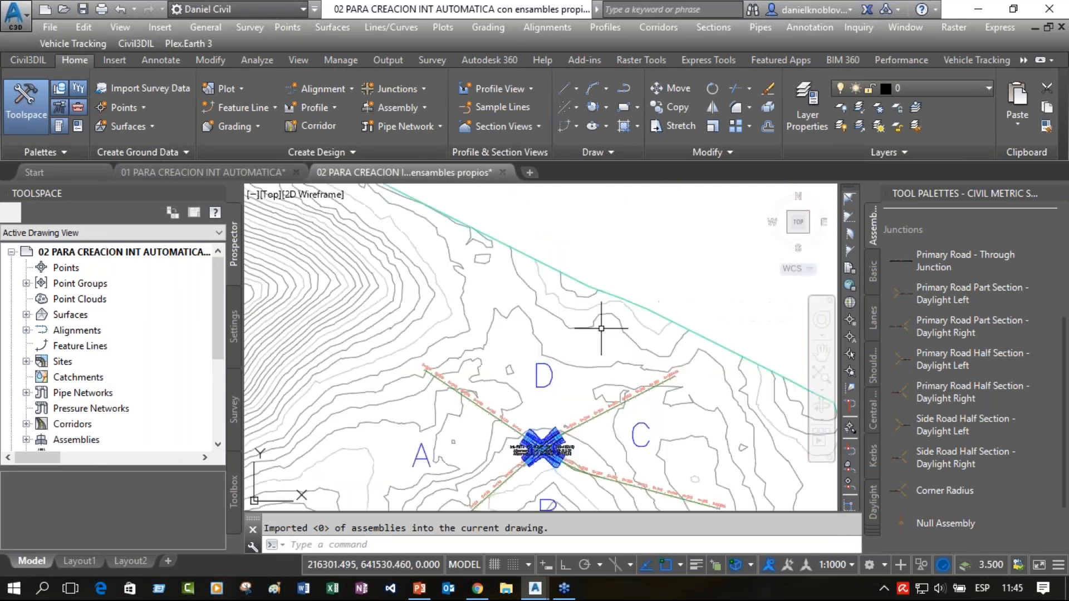
scroll(543, 440, up, 5)
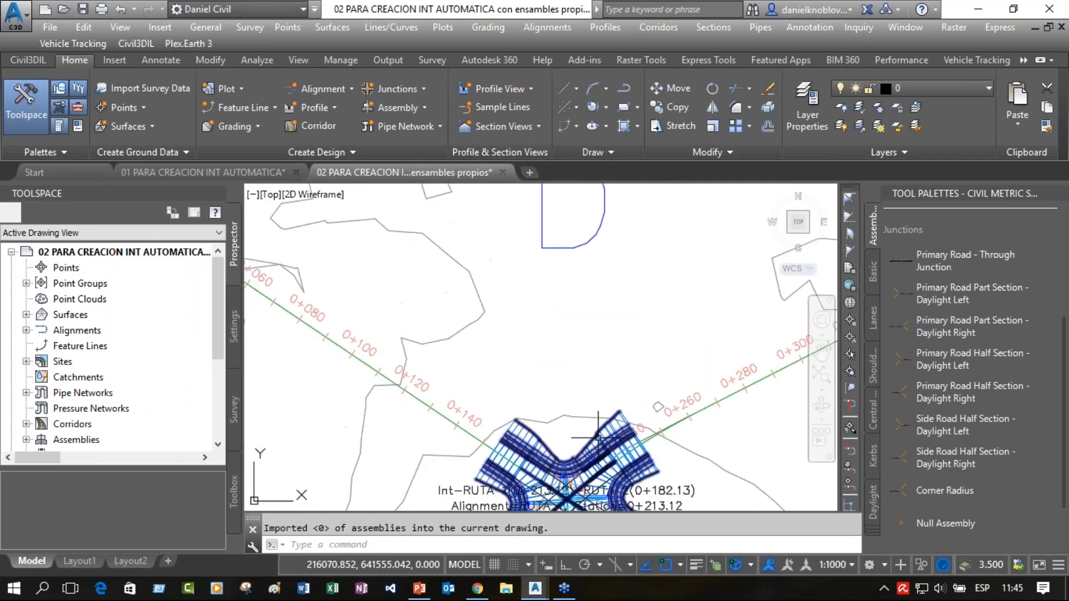
scroll(494, 276, up, 4)
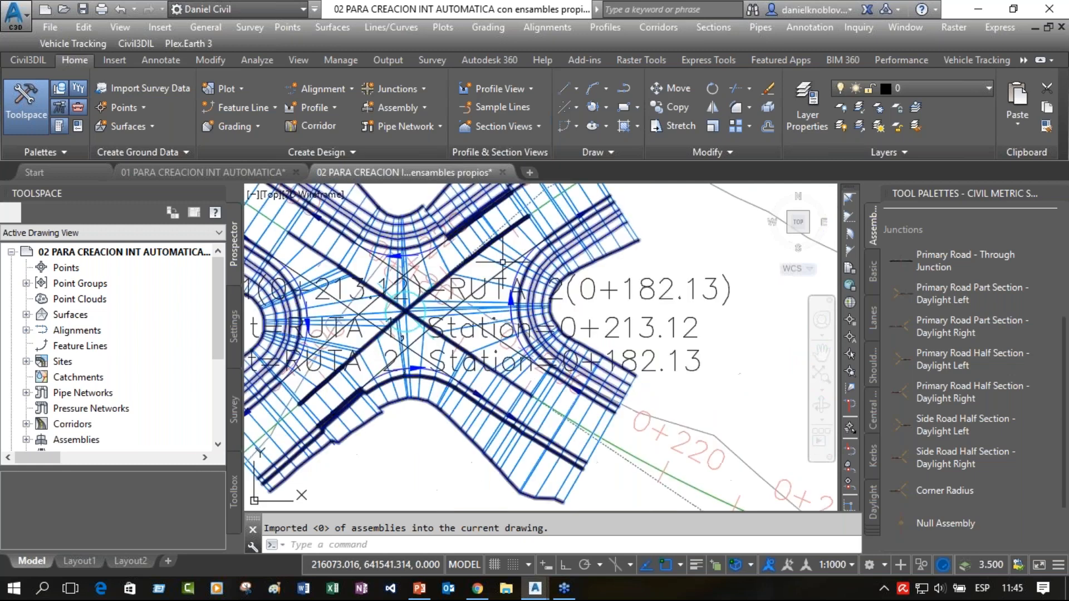
mouse_move(503, 262)
middle_down()
mouse_move(678, 287)
mouse_move(648, 319)
middle_up()
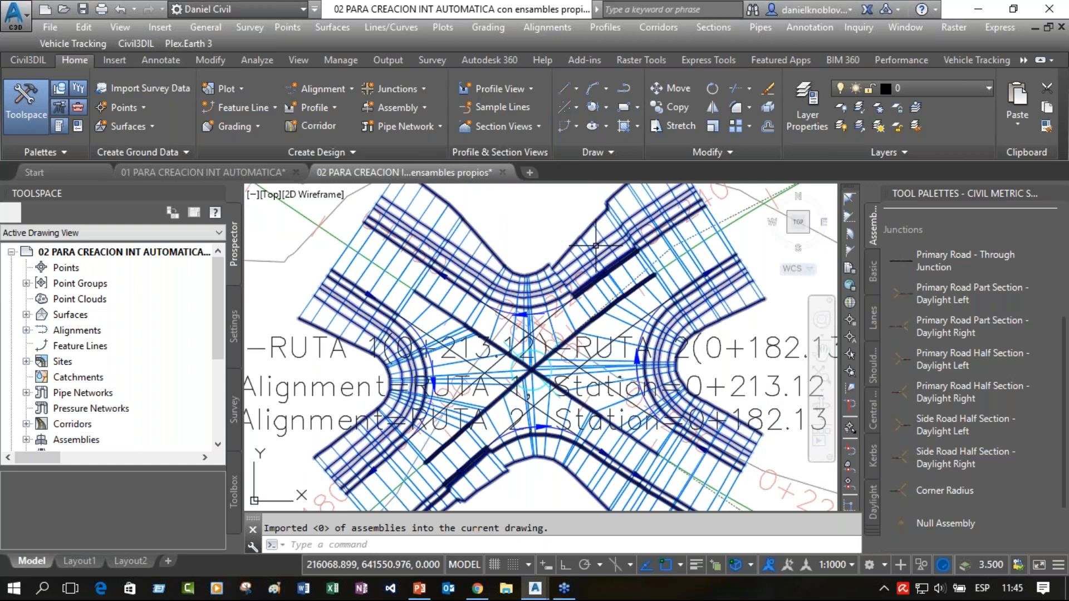
Open the junction corridor in Object Viewer and examine its shape in 3D from the front and from above.
click(596, 245)
right_click(597, 249)
key(Escape)
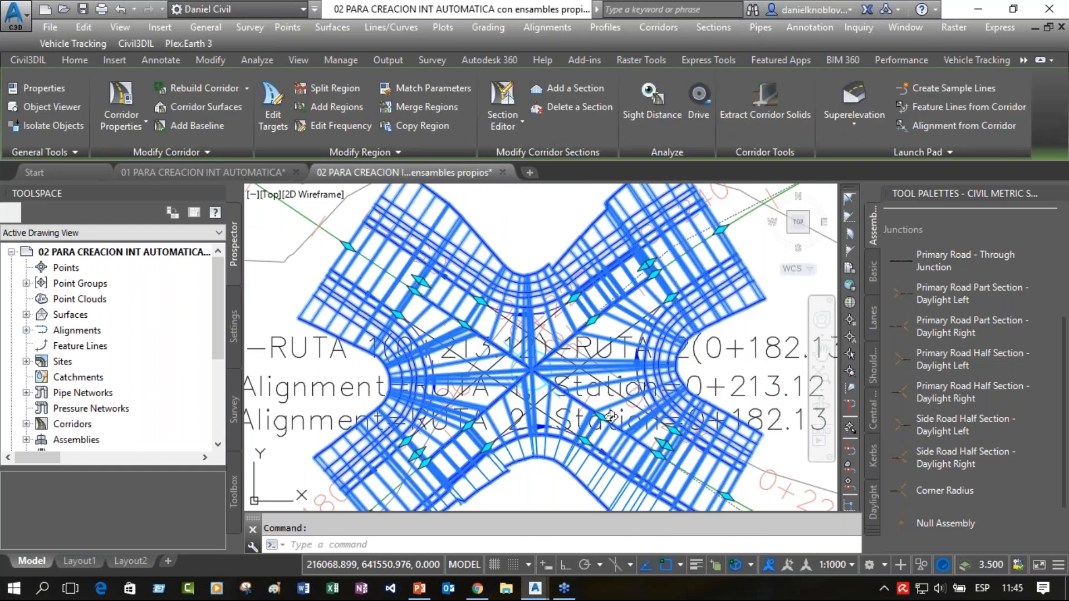
key(Escape)
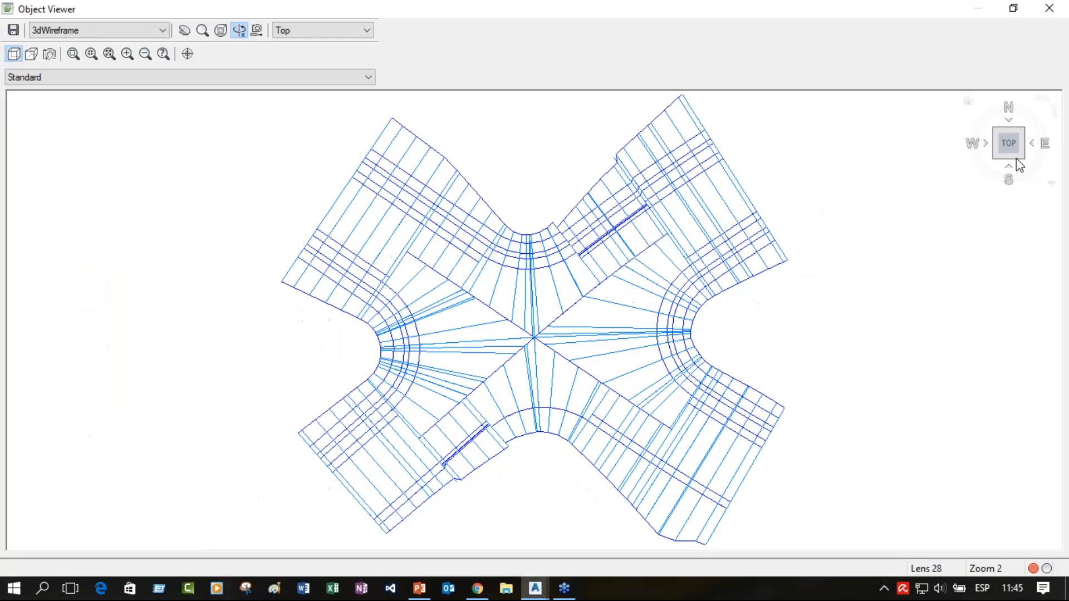
click(1011, 156)
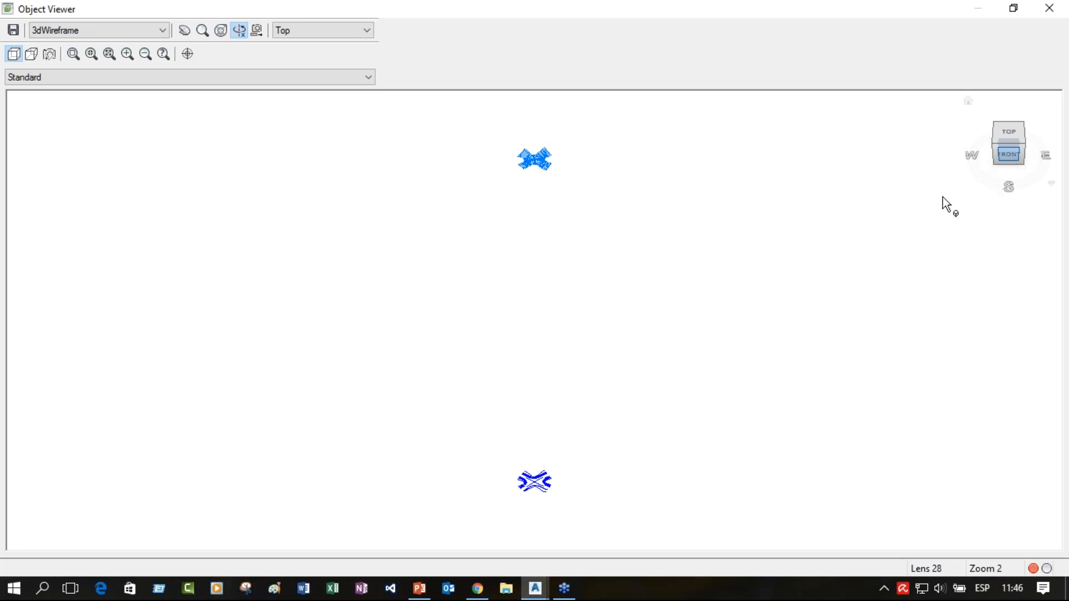
drag(625, 308, 603, 249)
click(1010, 154)
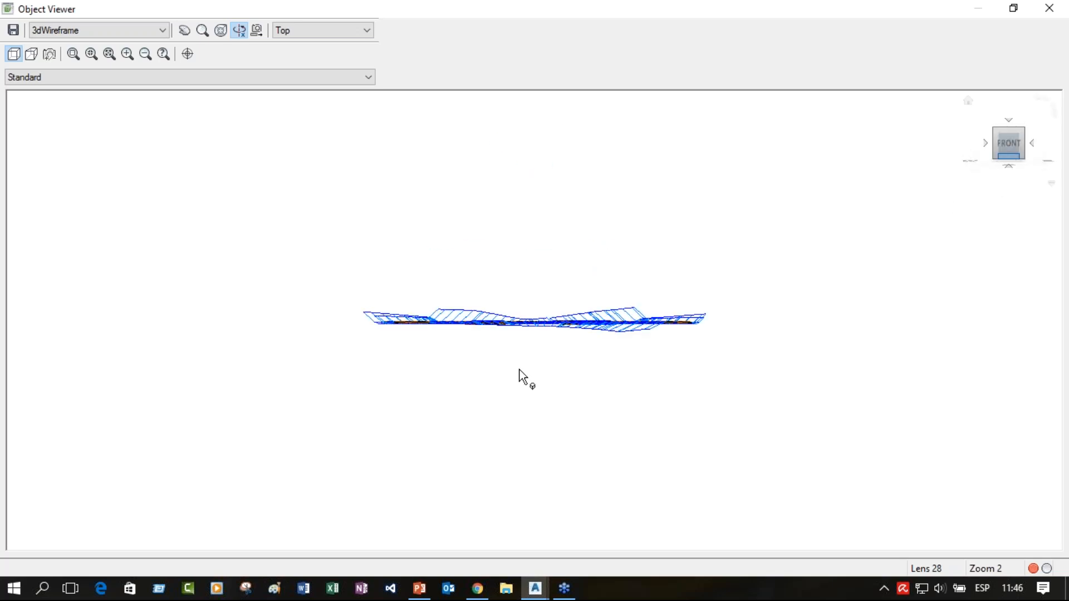
drag(546, 346, 569, 500)
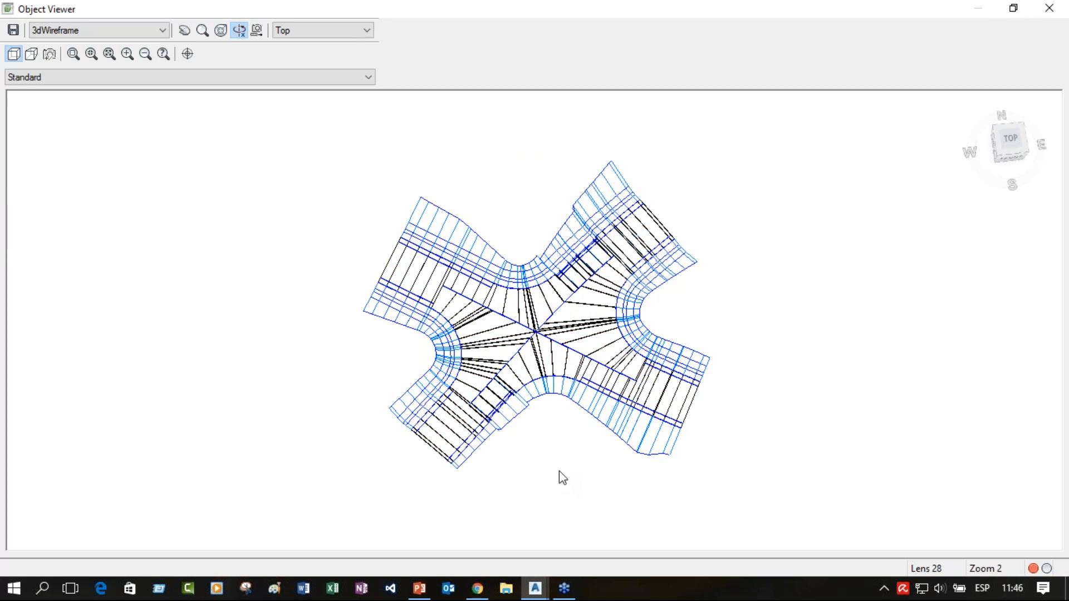
key(Escape)
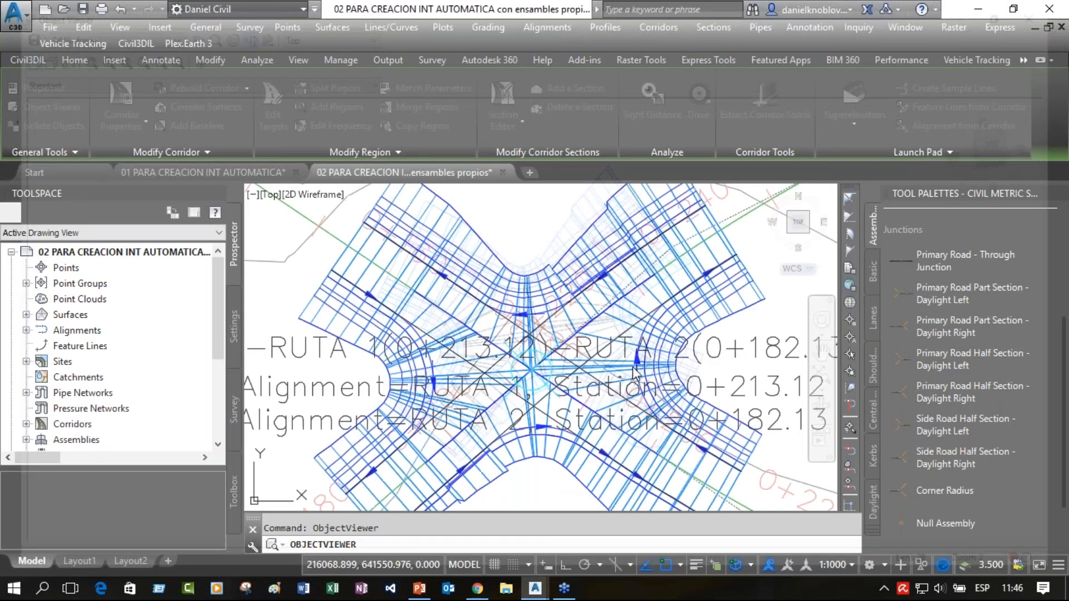
middle_click(429, 390)
middle_click(430, 390)
mouse_move(430, 390)
middle_down()
mouse_move(332, 448)
mouse_move(506, 416)
mouse_move(421, 388)
middle_up()
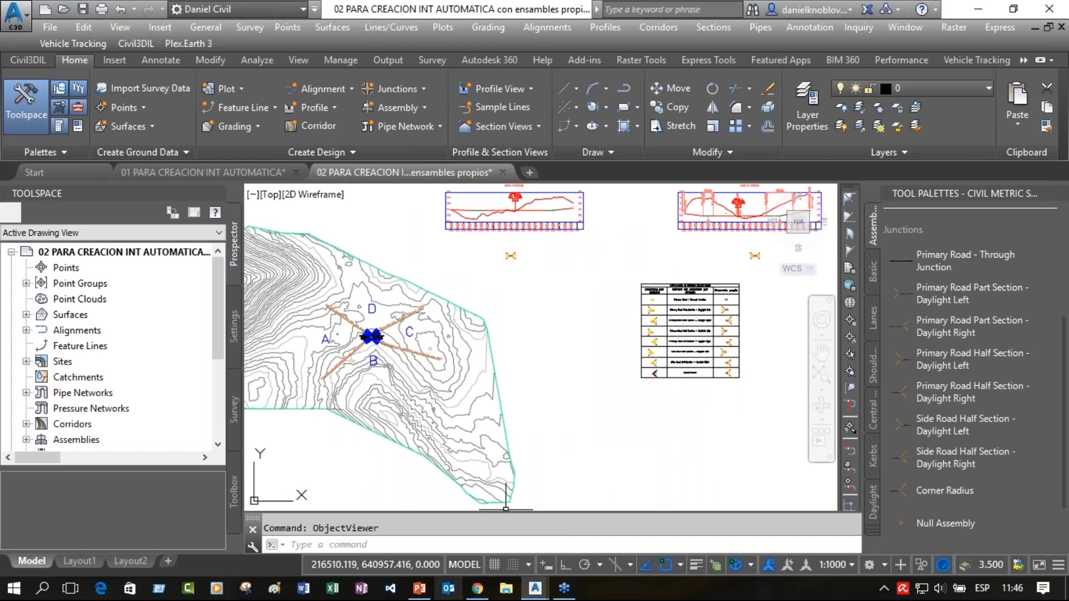
Switch to the PowerPoint slide show Intersecciones.pptx and advance from the DEMO slide to the contact slide.
click(420, 589)
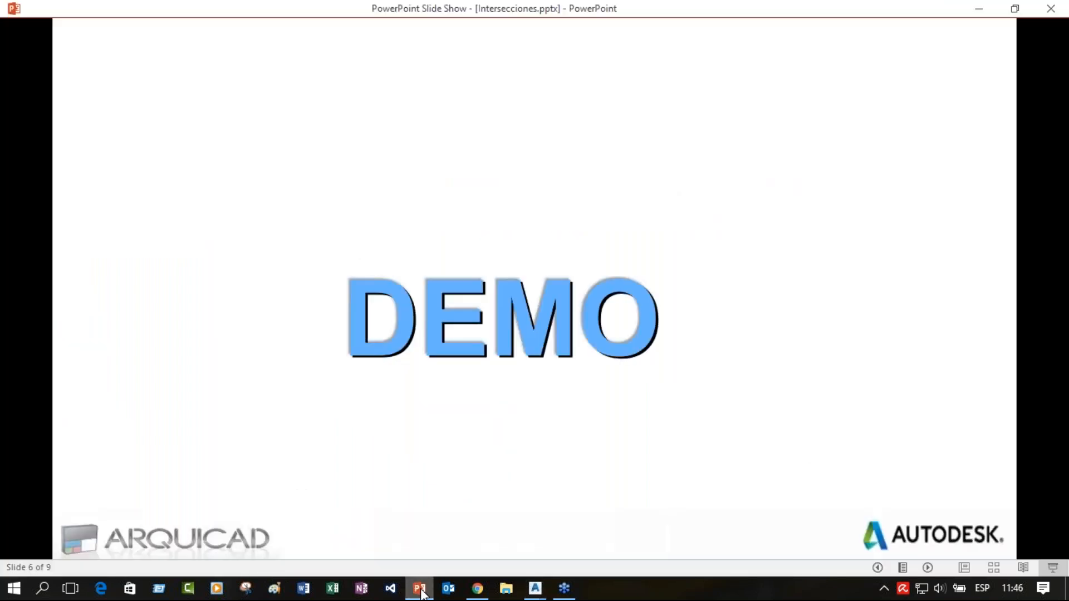
click(398, 240)
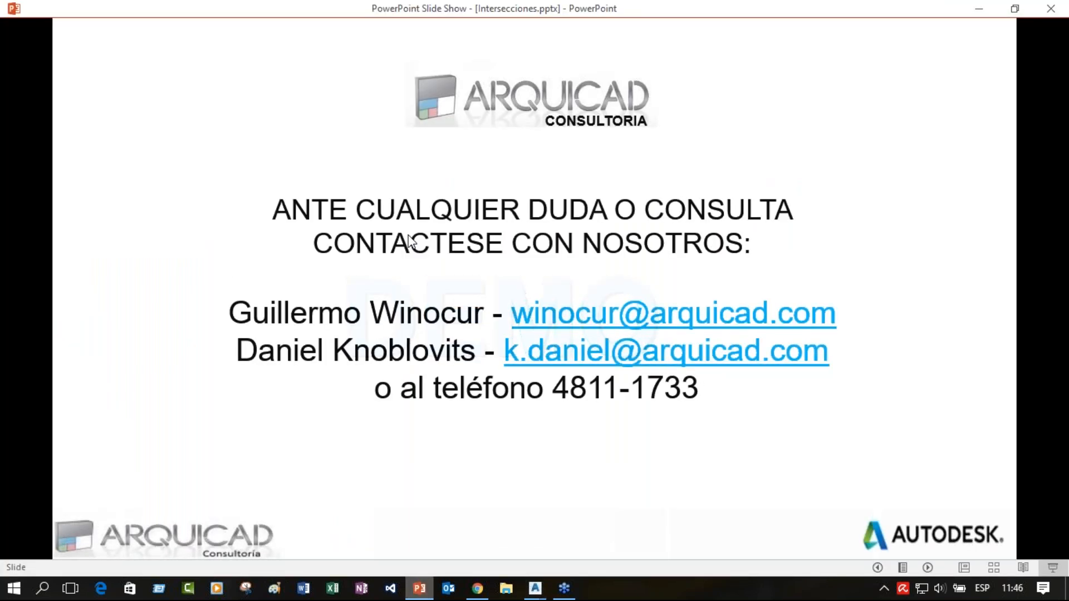